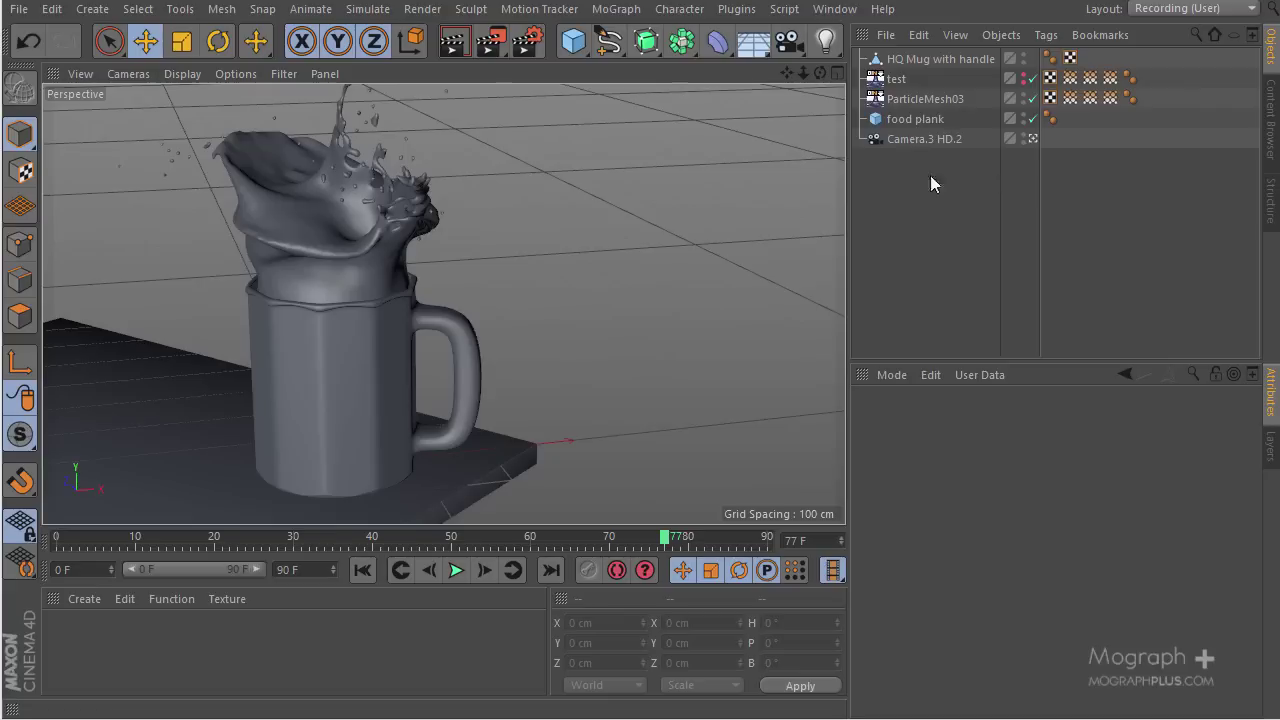
Hide the splash, plank and mug in the viewport, then show them again.
click(1023, 96)
drag(1023, 98, 1023, 118)
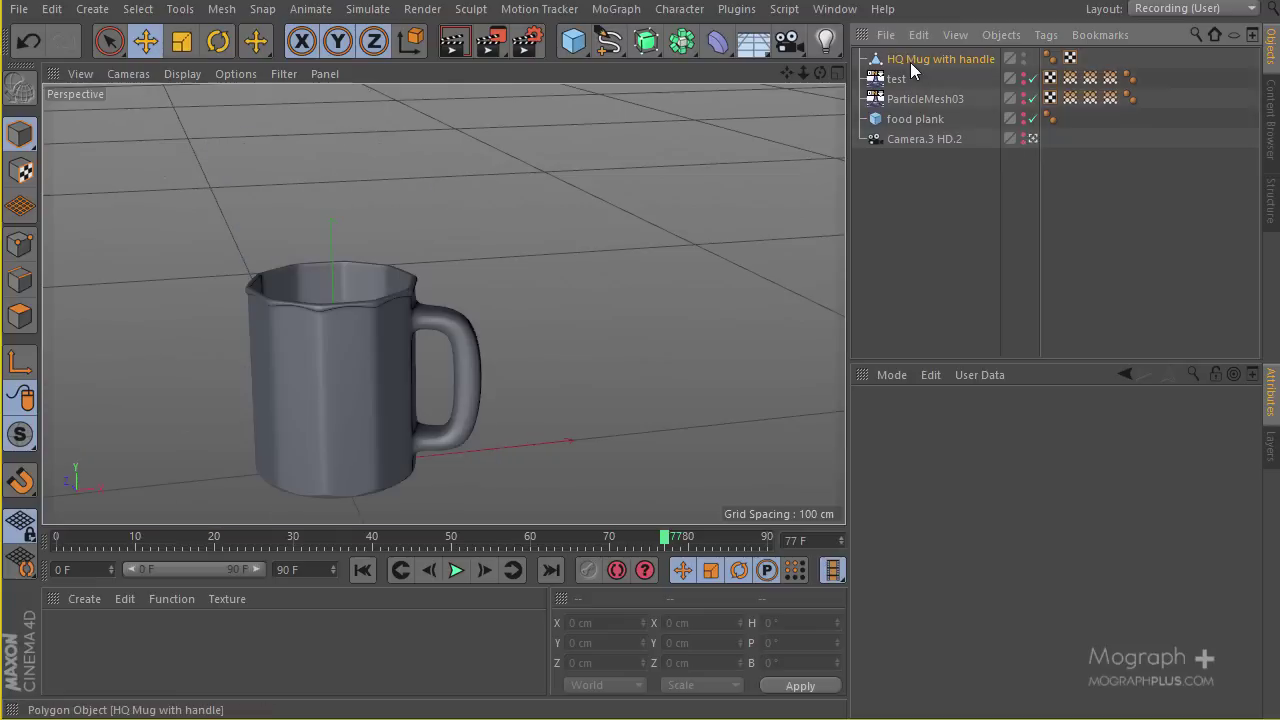
click(910, 59)
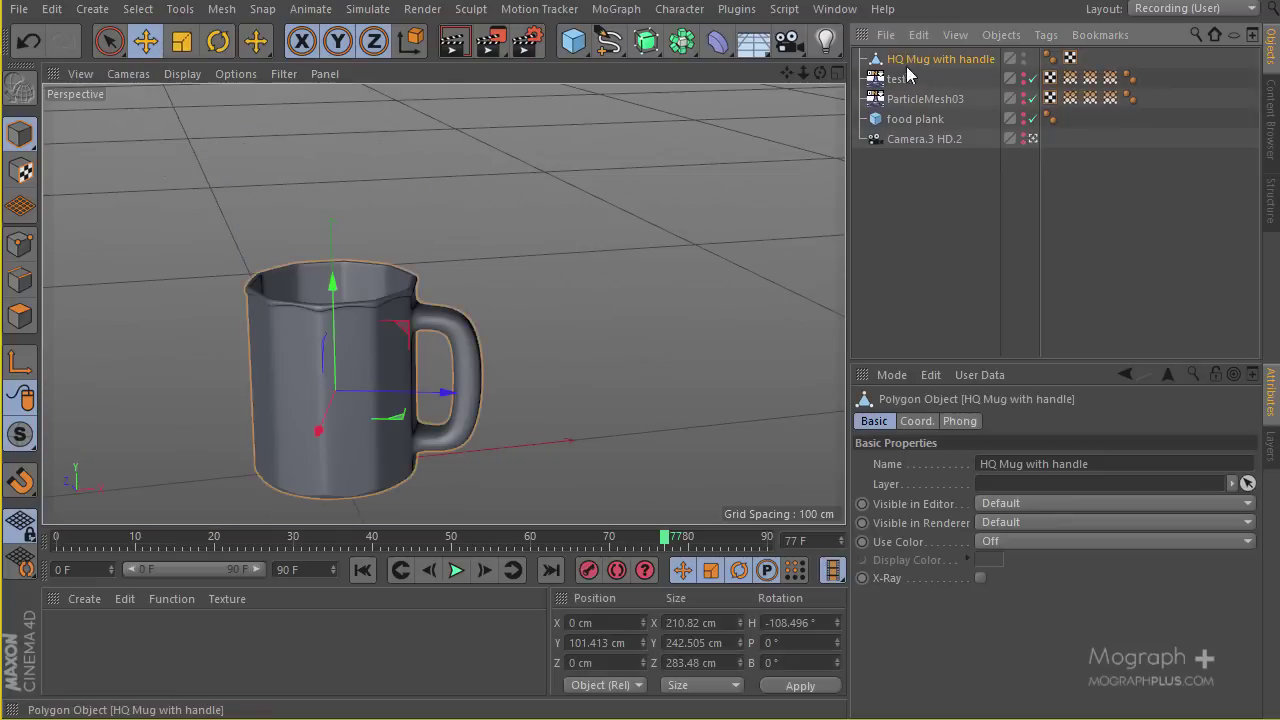
ctrl+click(1023, 59)
ctrl+click(1023, 59)
click(955, 121)
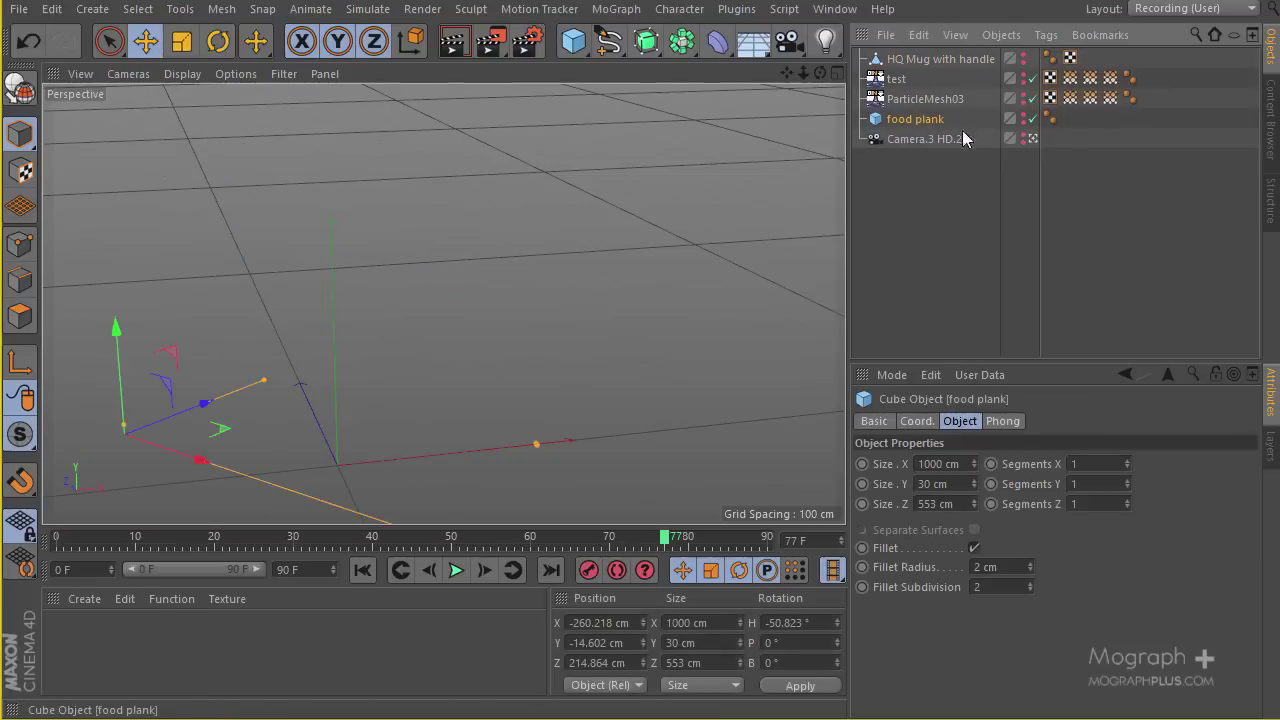
click(1023, 118)
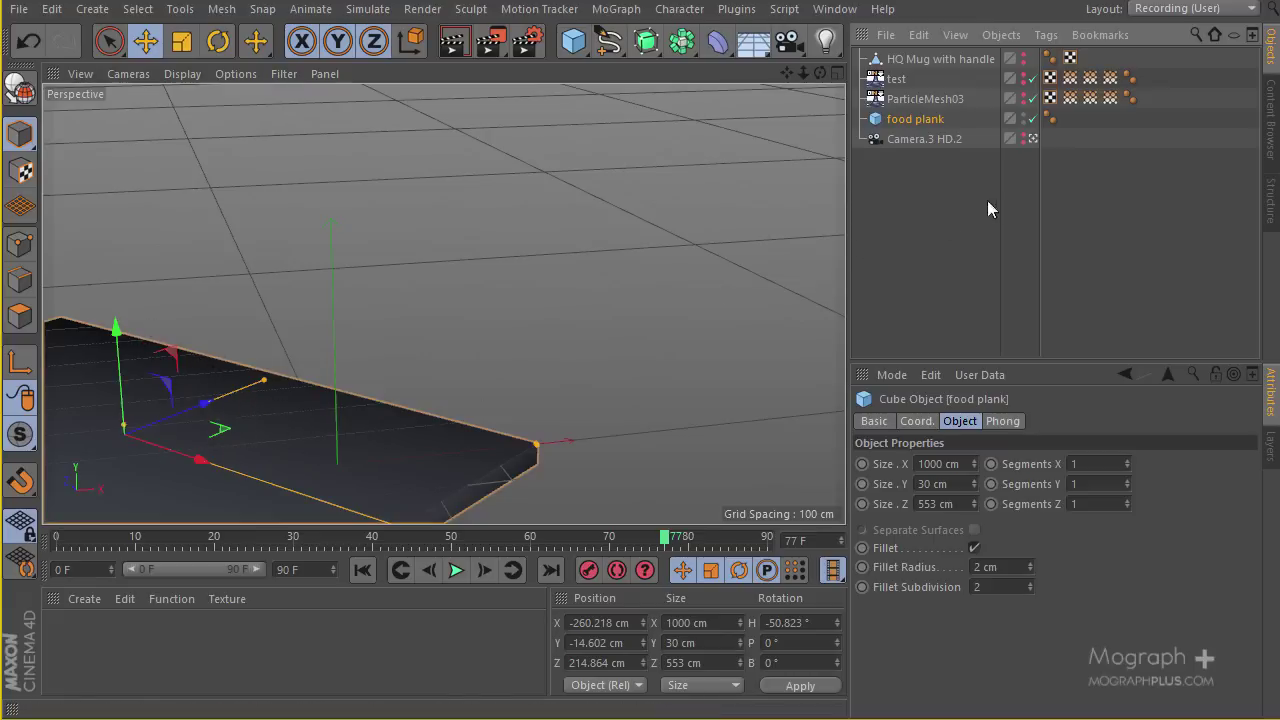
click(1023, 57)
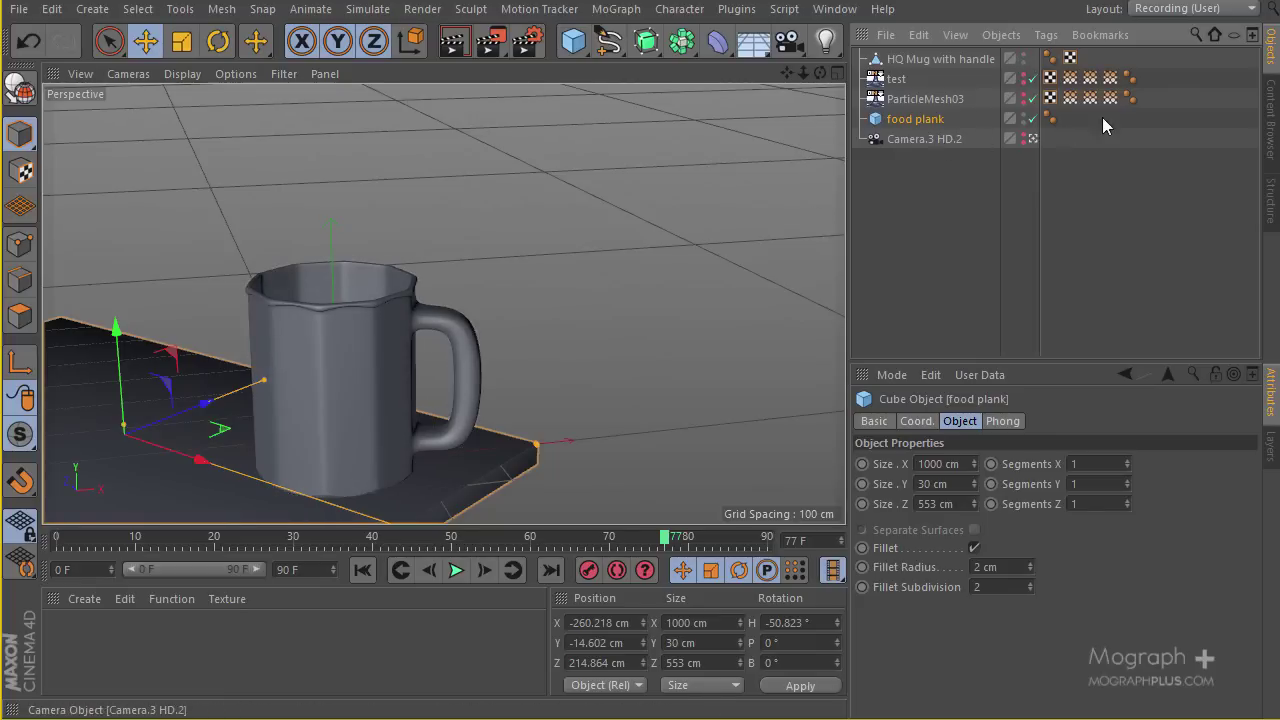
click(1023, 98)
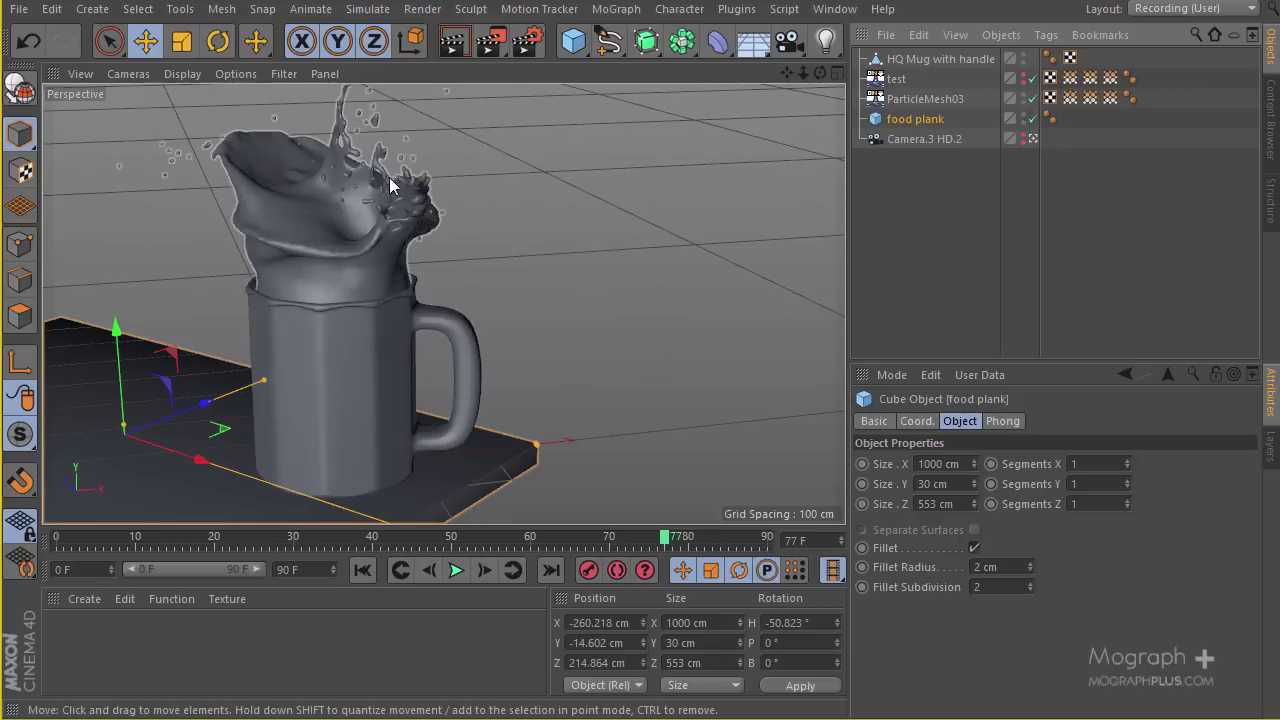
Swap ParticleMesh03 for the test liquid mesh and scrub the timeline to preview it.
click(1017, 106)
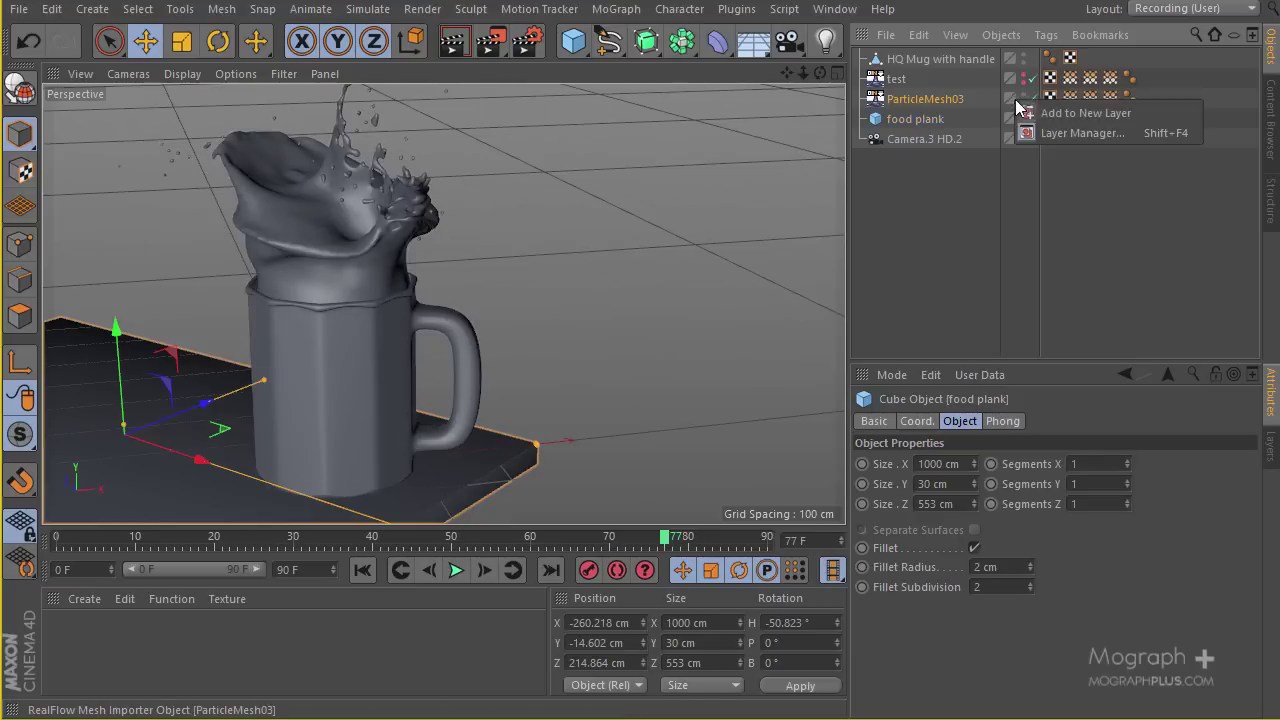
click(1022, 100)
click(1023, 98)
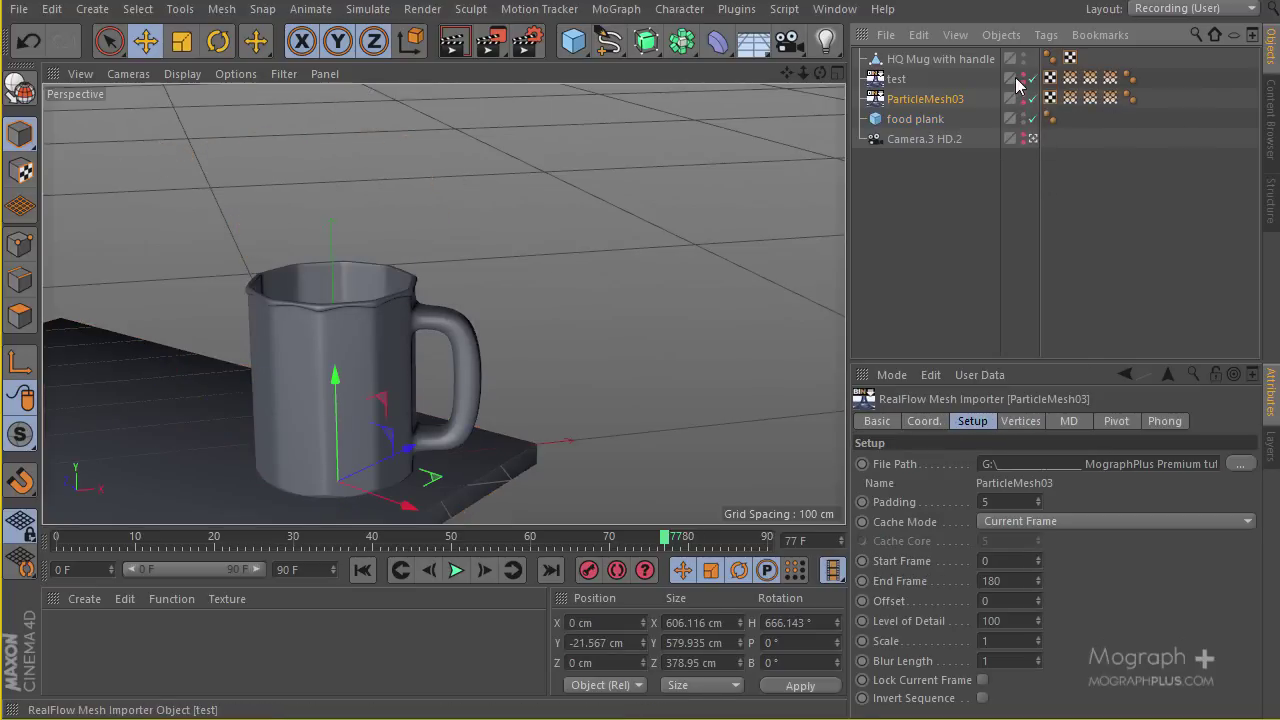
click(1023, 78)
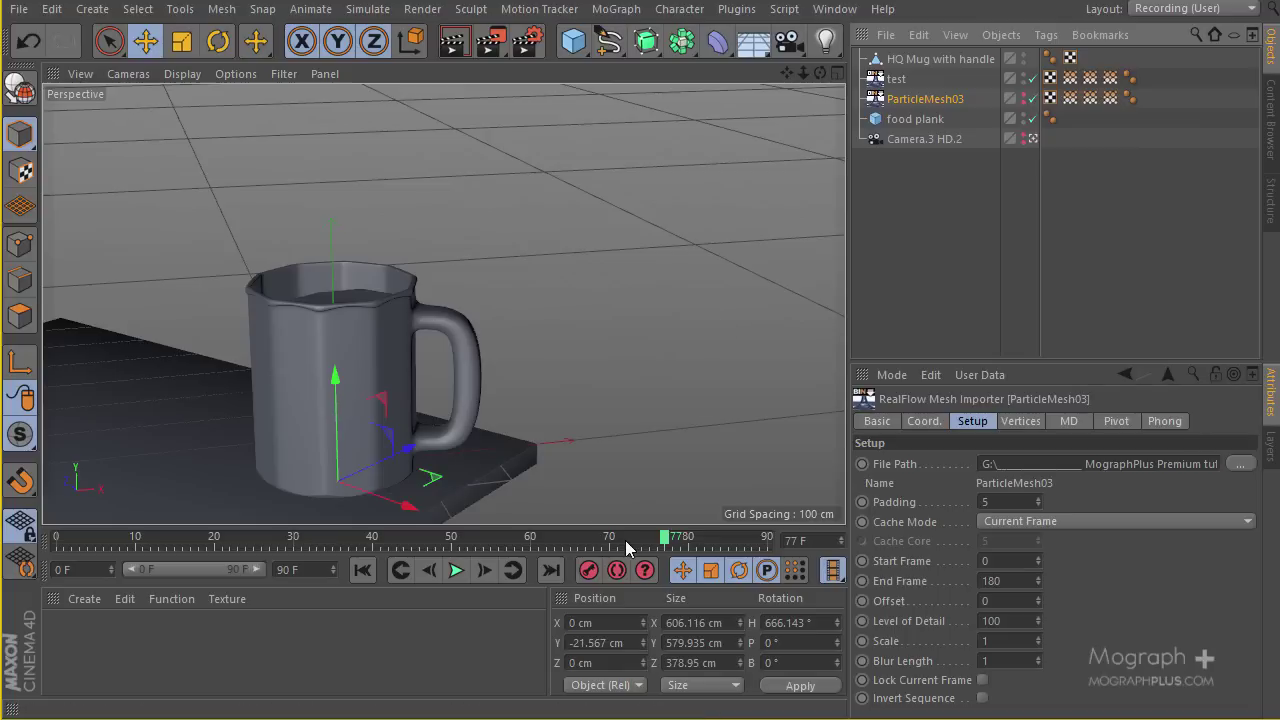
drag(631, 540, 688, 540)
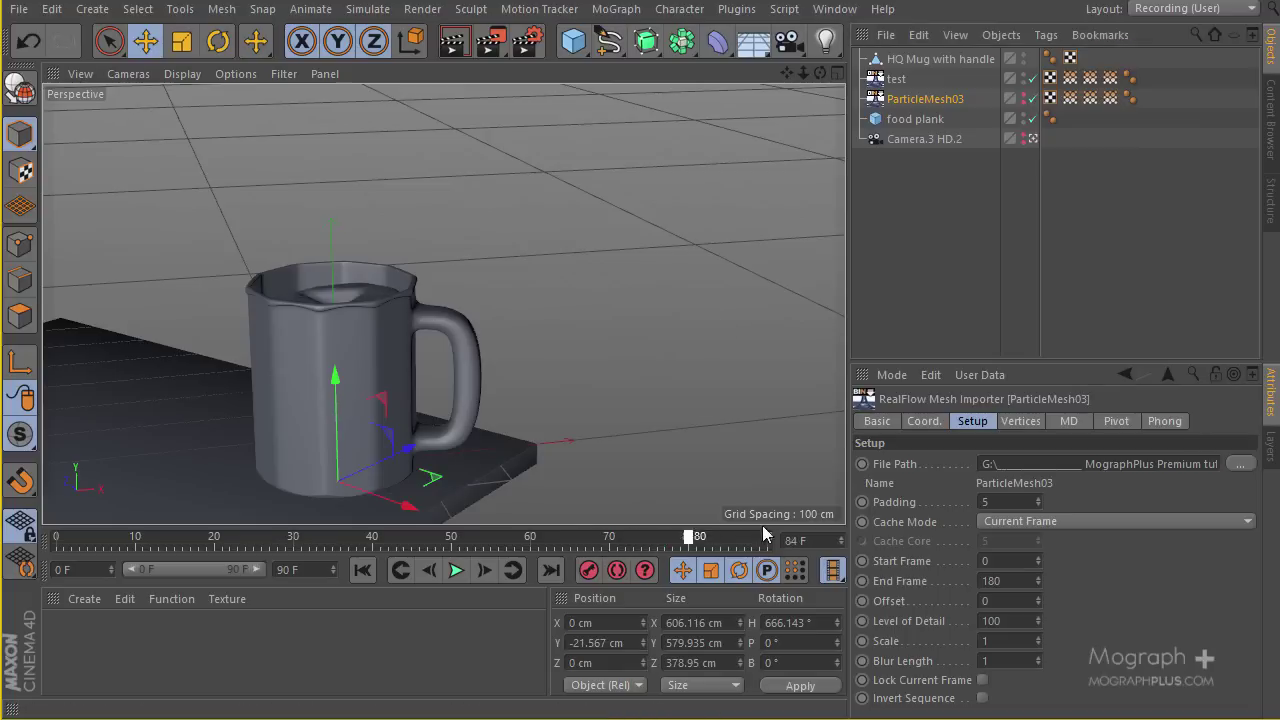
drag(763, 527, 808, 537)
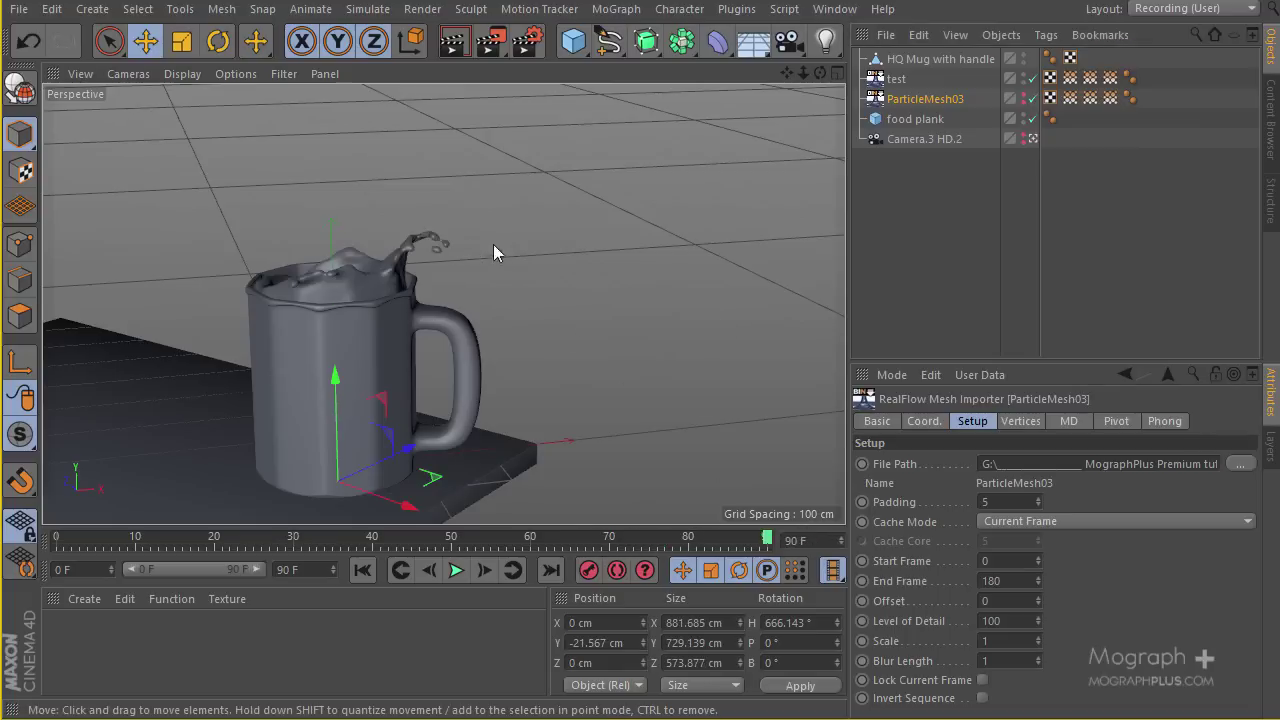
Set the animation end frame to 200 F and widen the preview range to 200.
click(306, 568)
text(200)
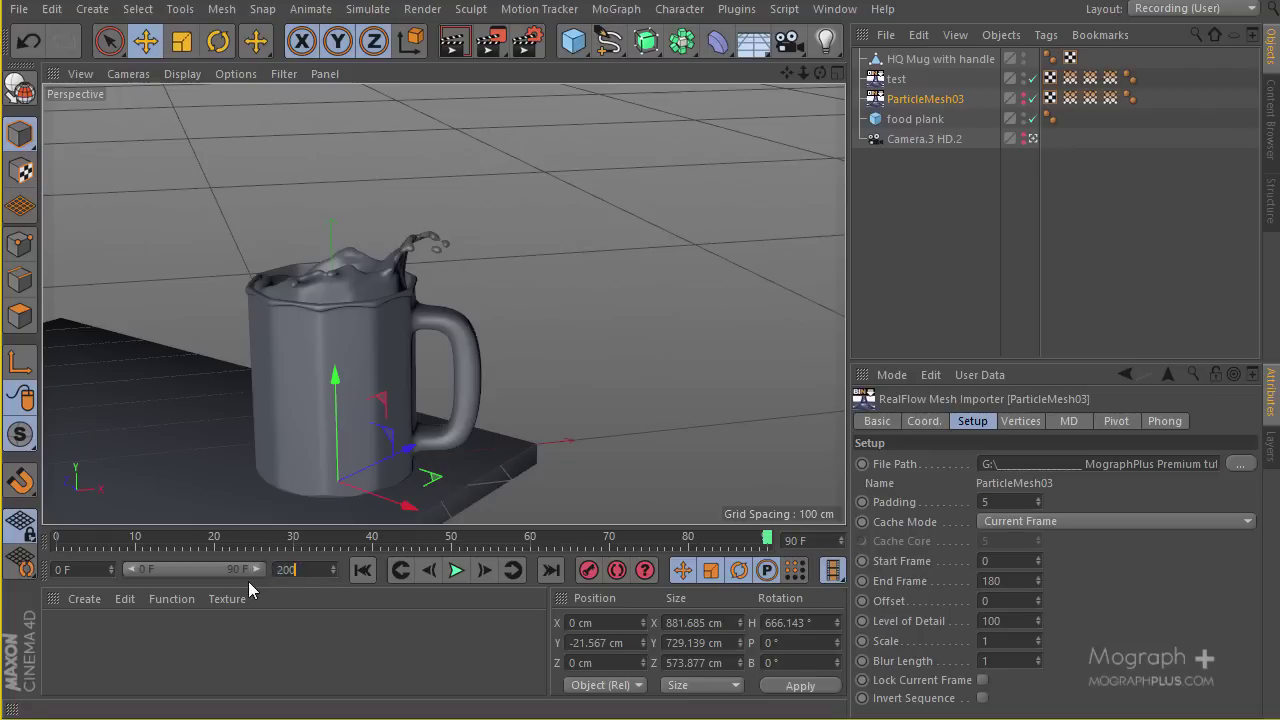
key(Return)
drag(211, 571, 262, 569)
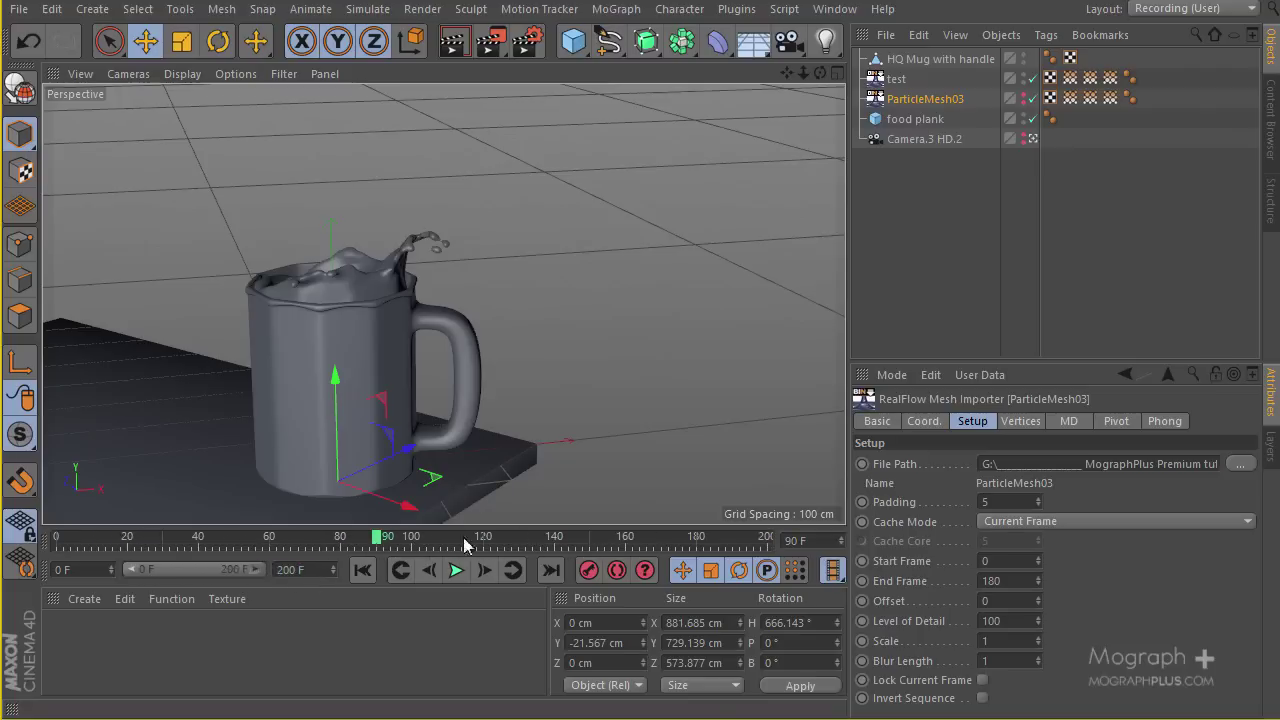
At frame 110, show ParticleMesh03, hide the test mesh, then move to frame 99.
drag(406, 543, 446, 540)
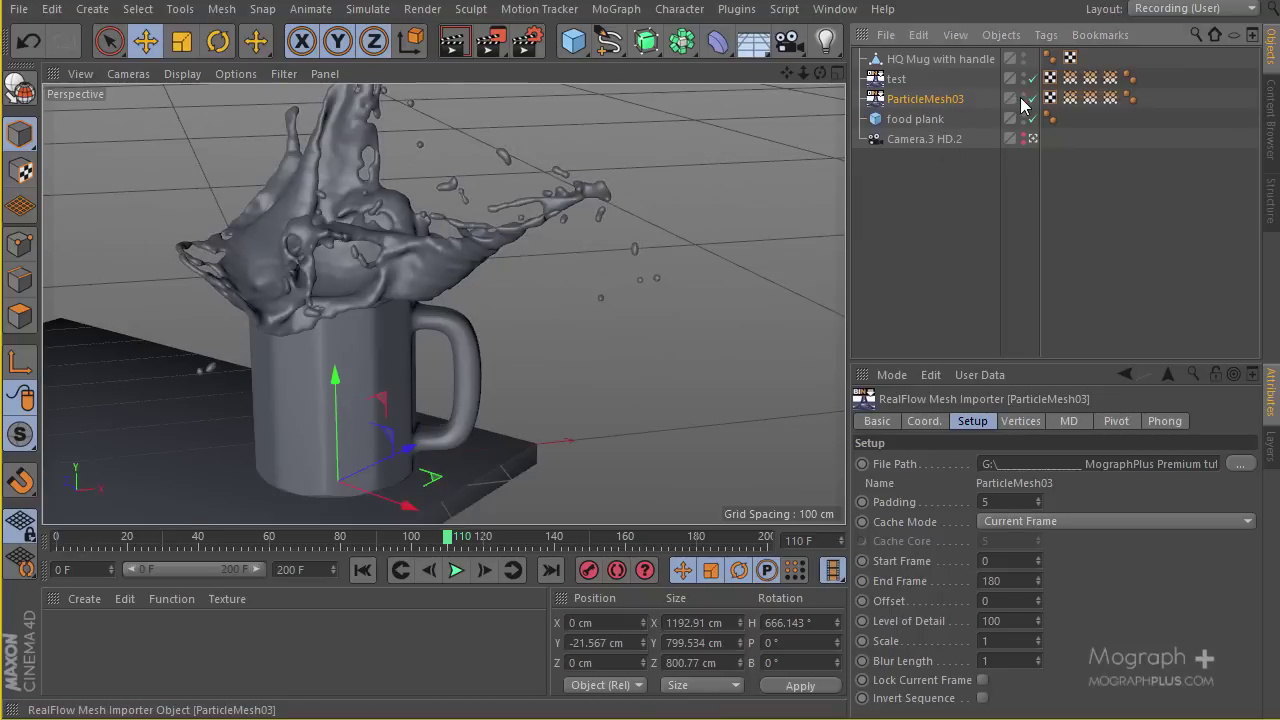
click(1023, 96)
click(1023, 80)
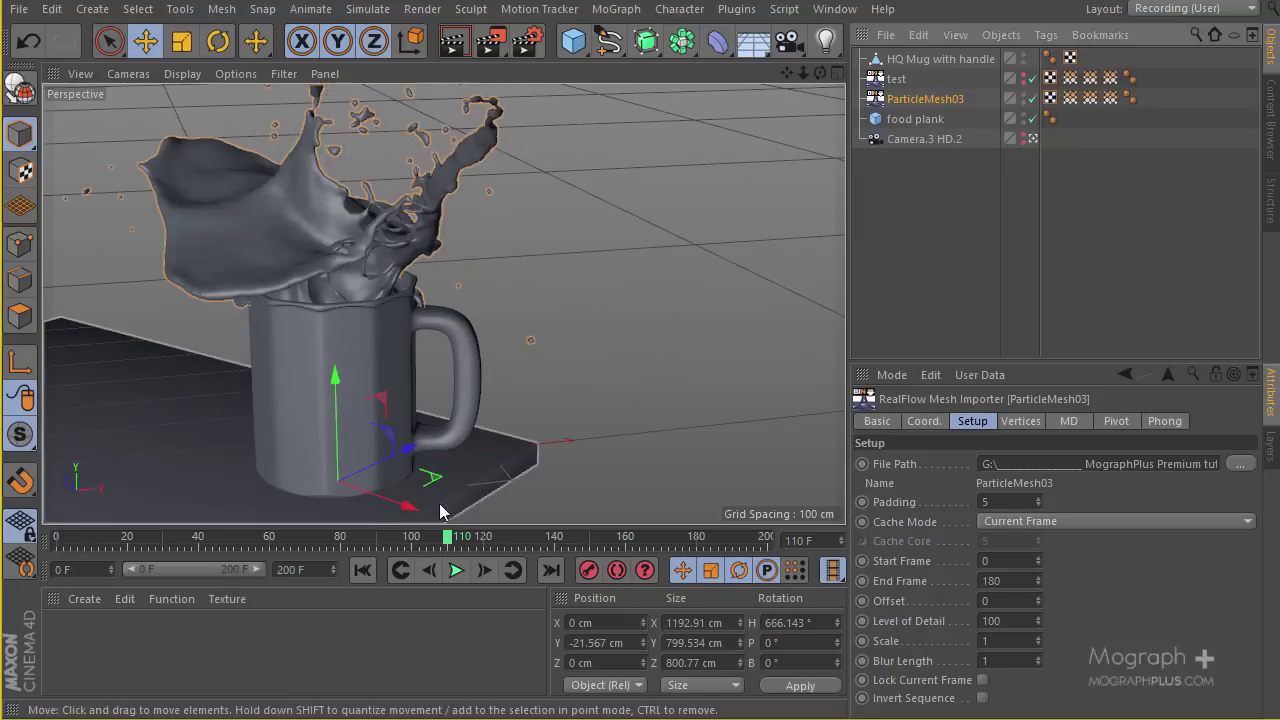
mouse_move(407, 543)
mouse_down()
mouse_move(374, 543)
mouse_move(409, 543)
mouse_up()
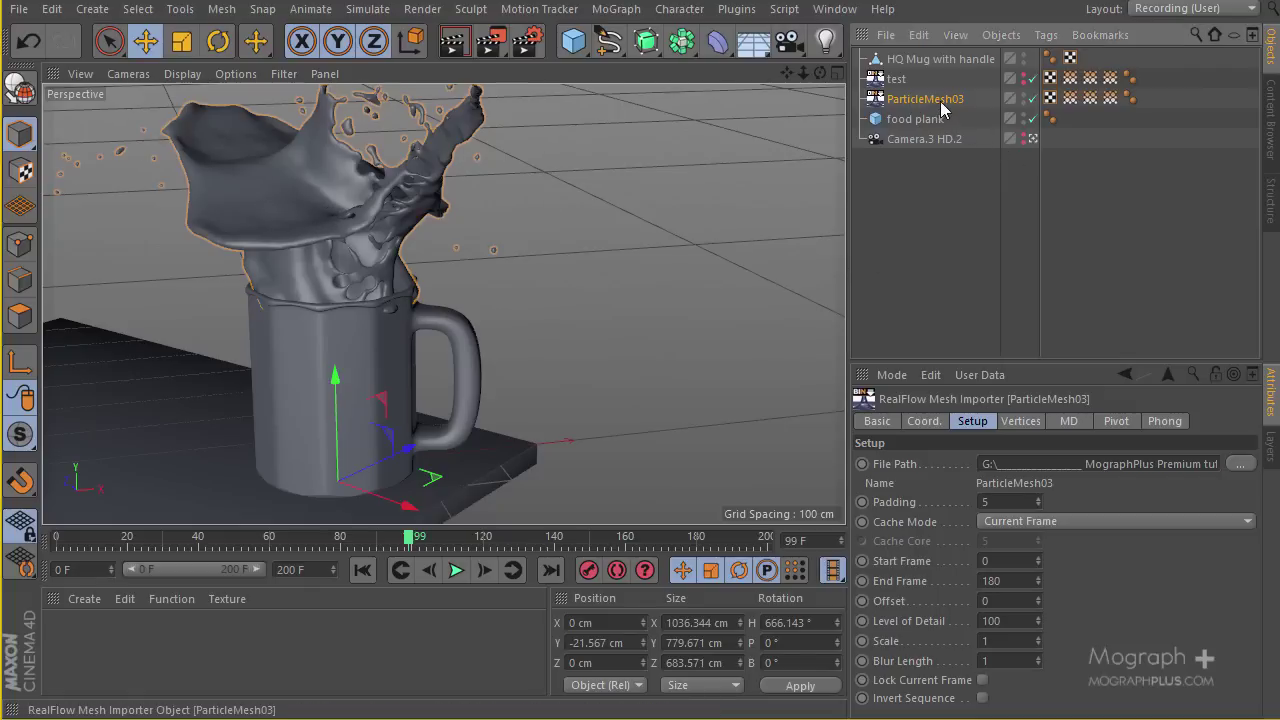
Reselect ParticleMesh03, check the Camera.3 HD.2 view, return to perspective and deselect everything.
click(897, 82)
click(905, 99)
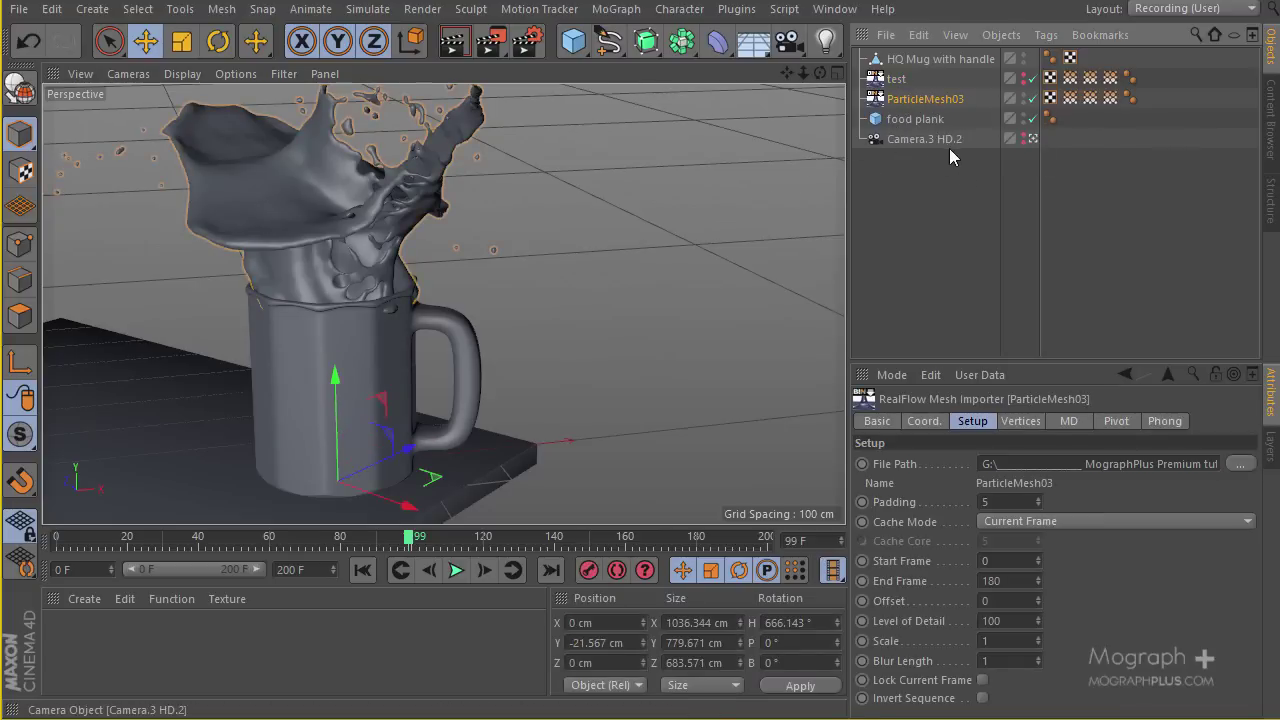
click(1030, 139)
click(1030, 139)
click(1030, 139)
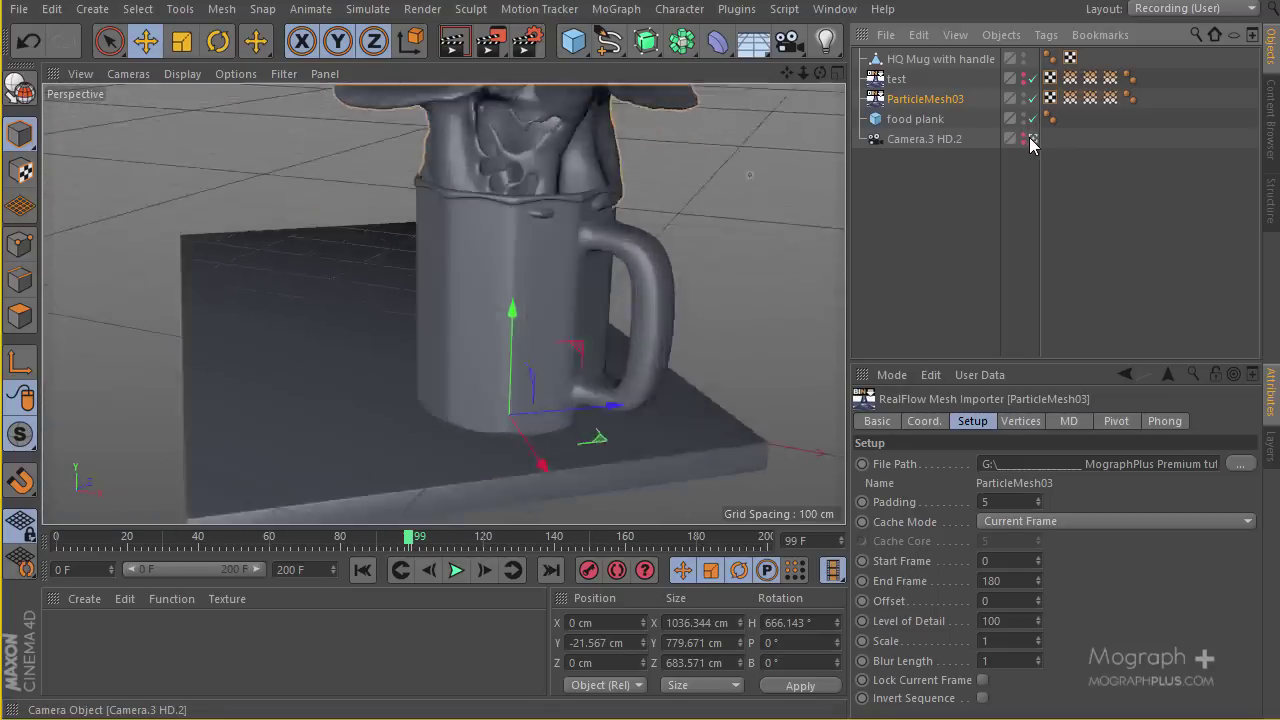
click(1030, 139)
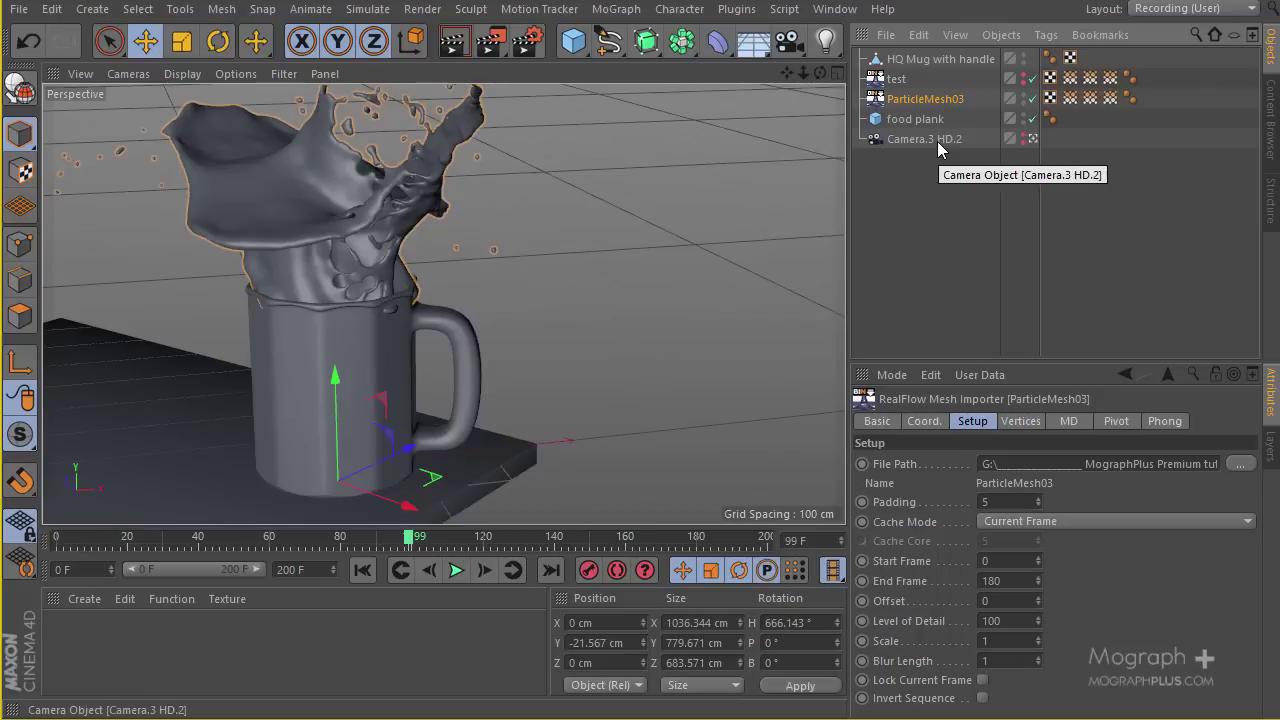
click(746, 181)
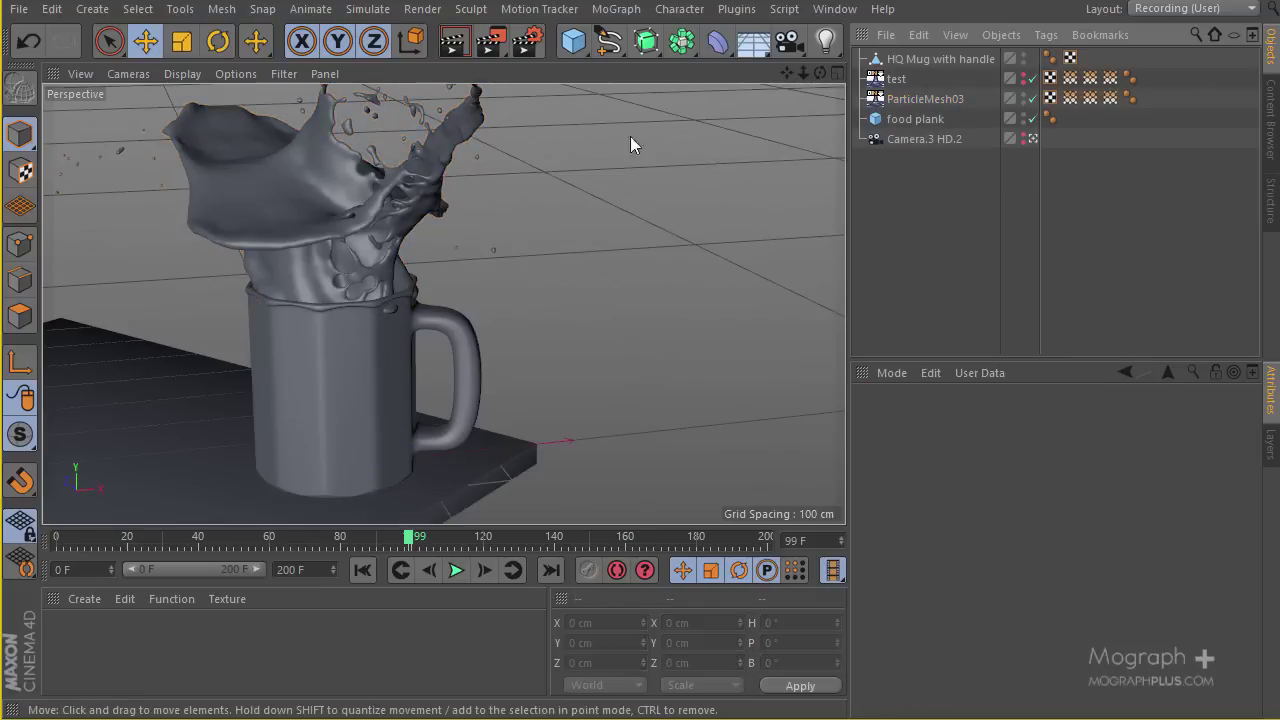
Switch the renderer to VrayBridge in Render Settings.
click(522, 44)
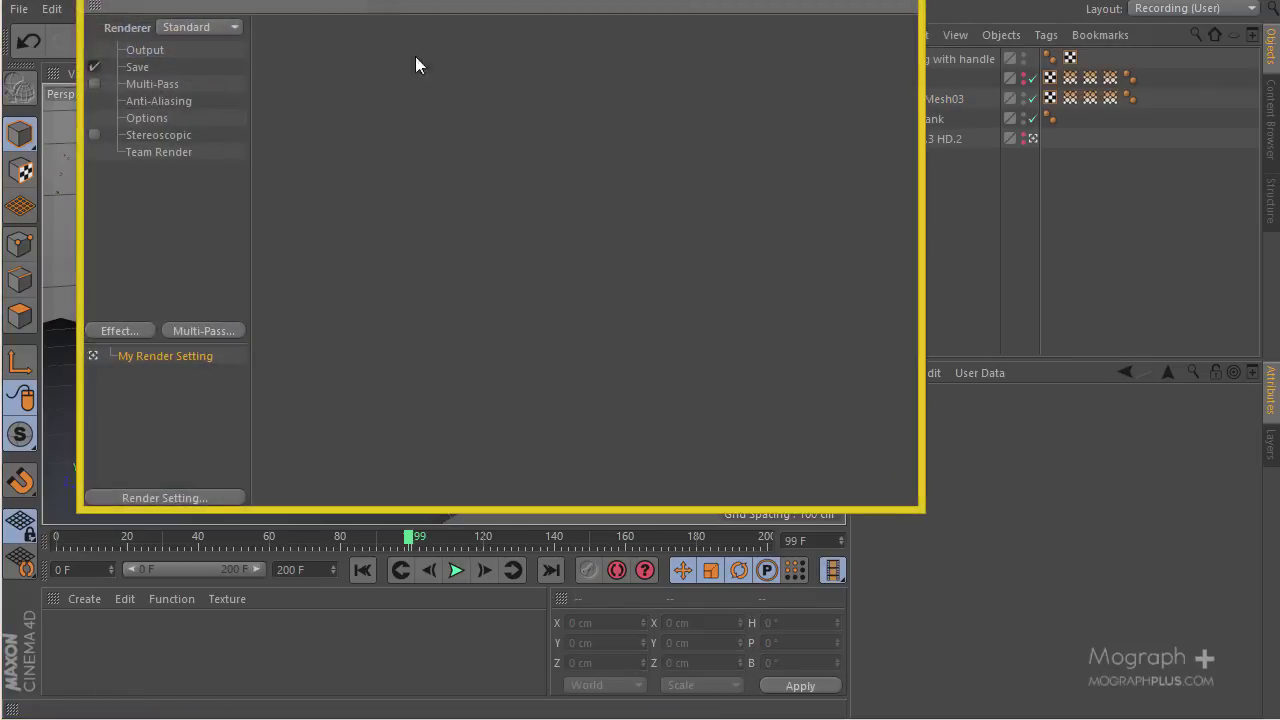
click(280, 99)
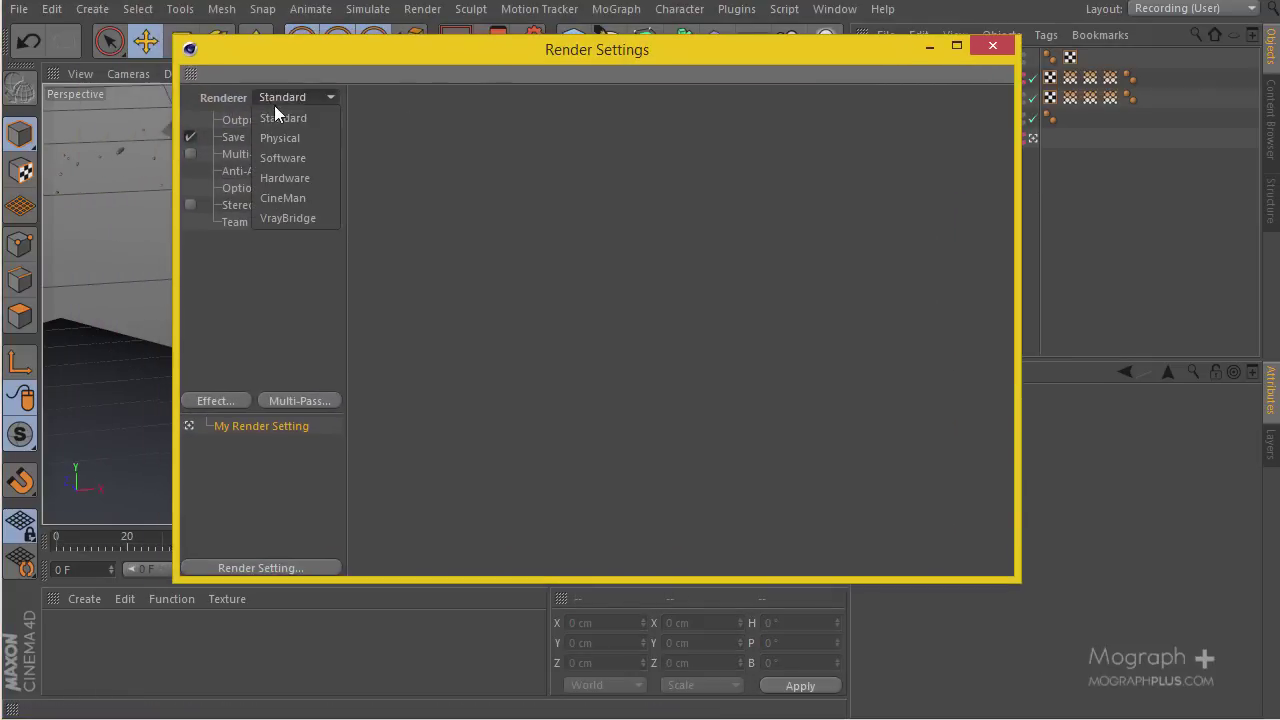
click(306, 217)
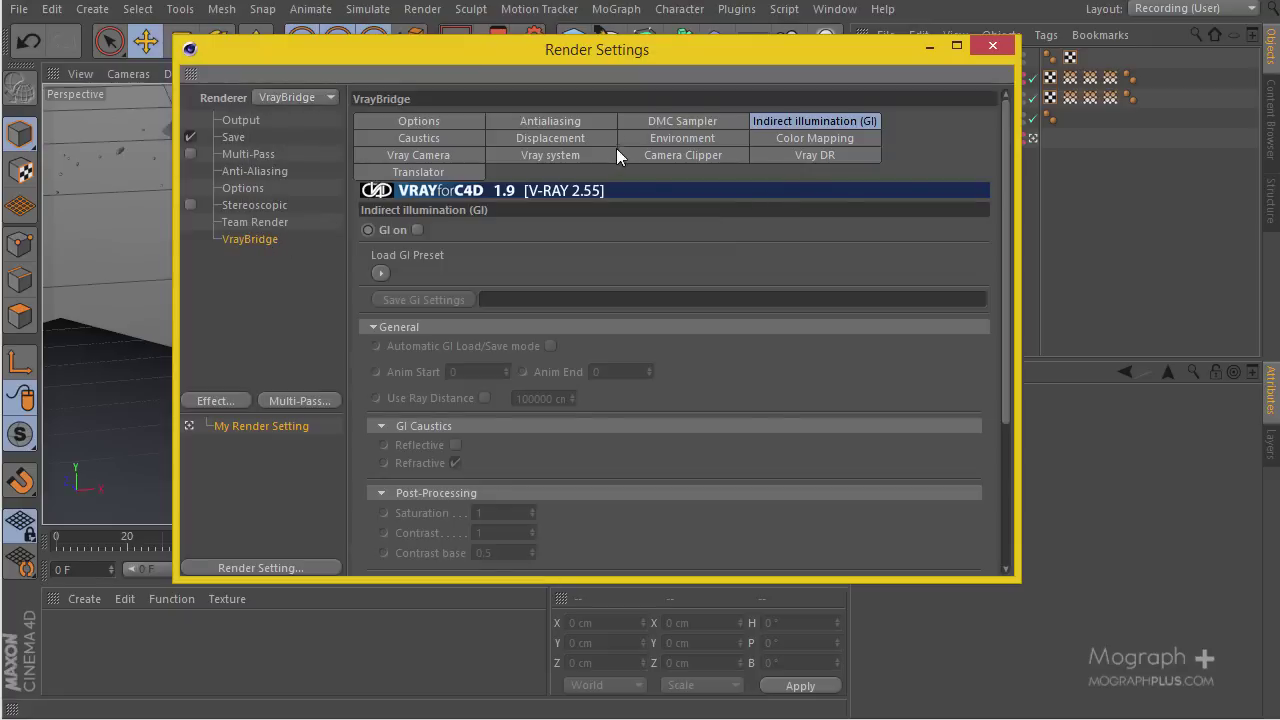
Turn global illumination on and load the 04_IR-LC_medium GI preset.
click(660, 122)
click(550, 121)
click(770, 122)
click(380, 273)
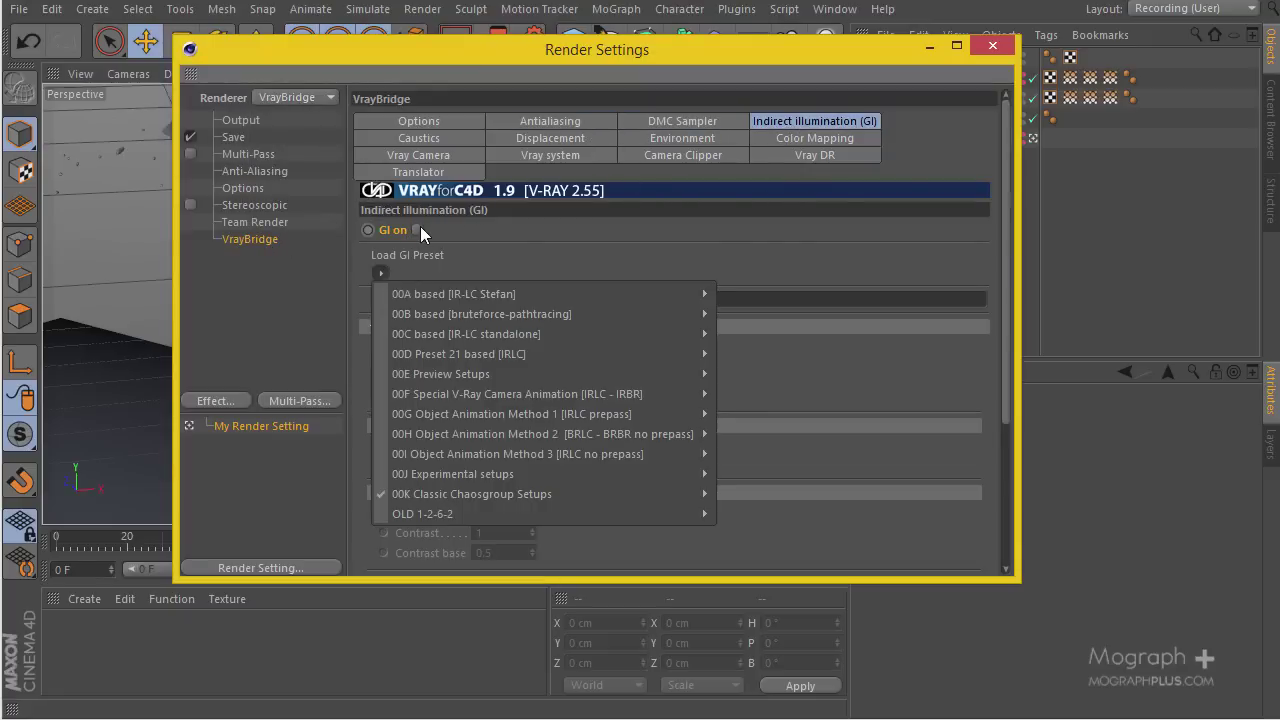
click(418, 230)
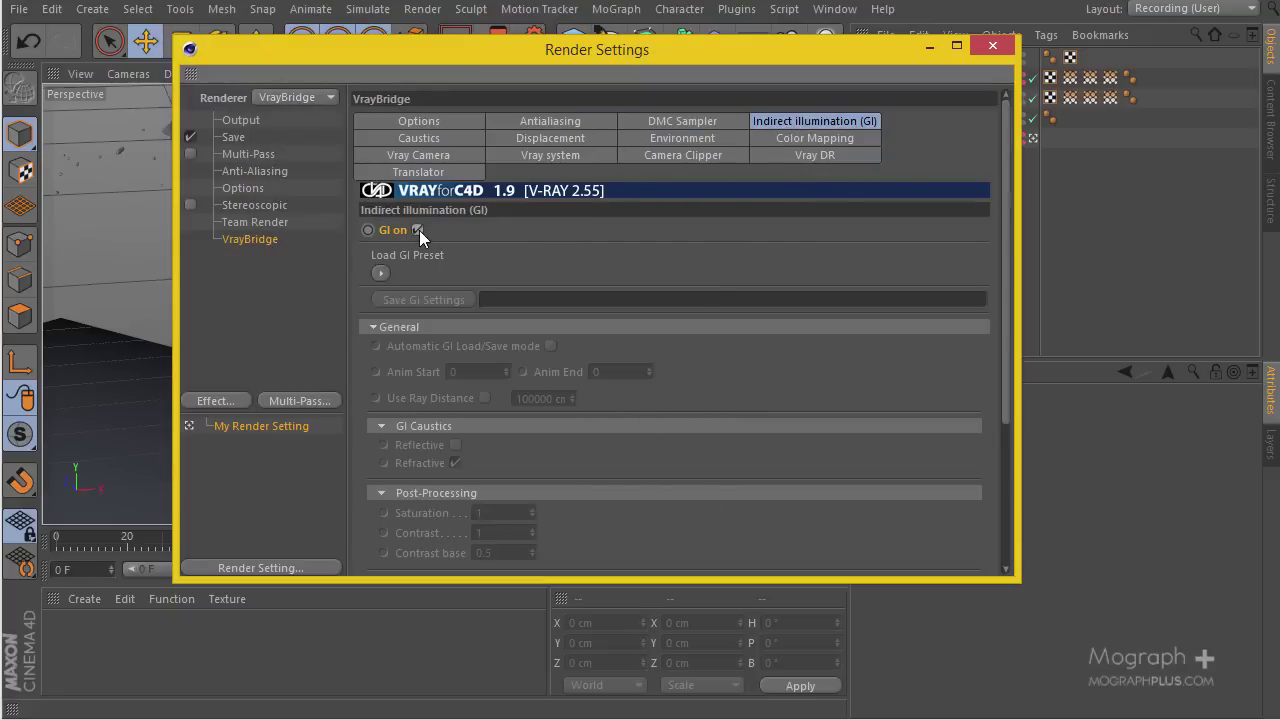
click(380, 273)
mouse_move(607, 492)
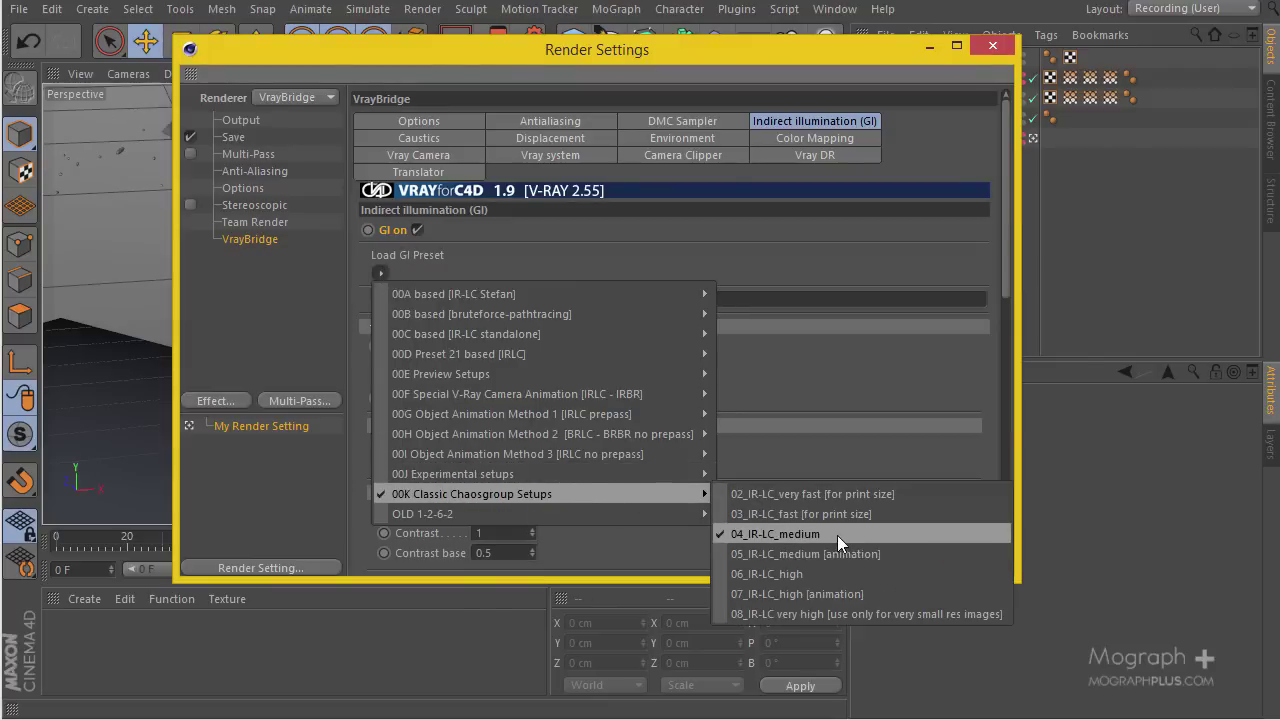
click(839, 535)
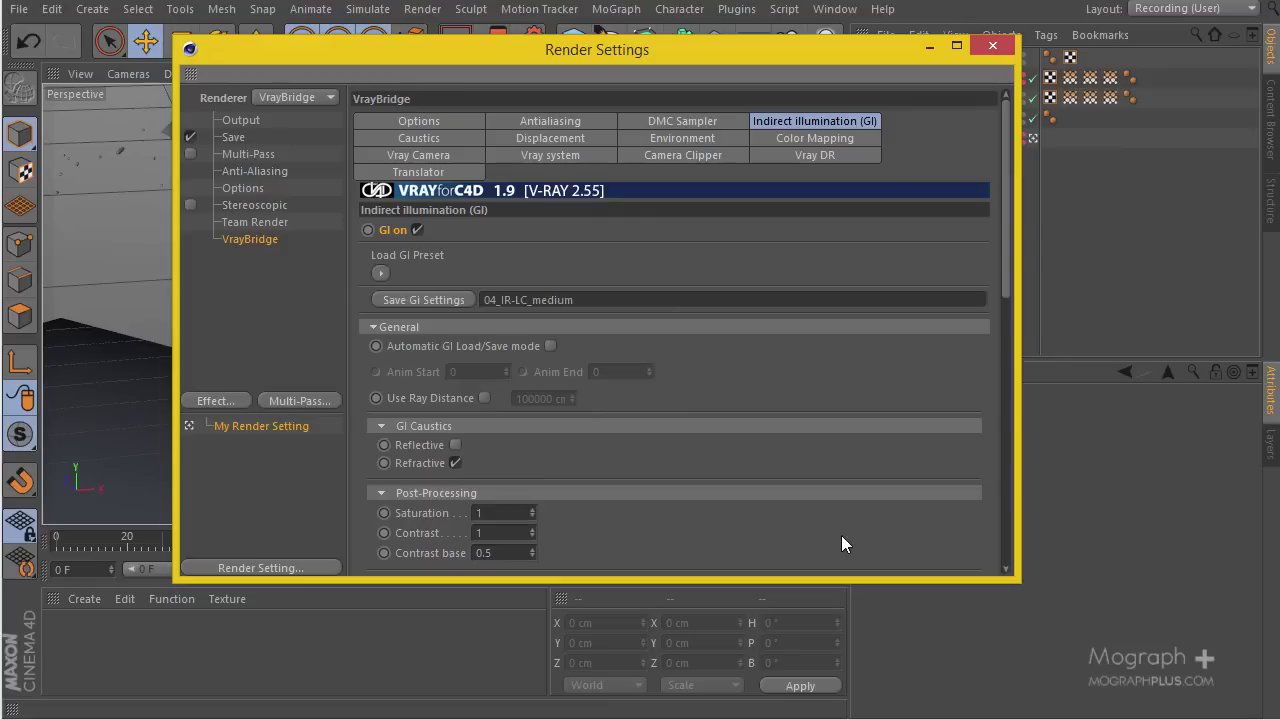
Set the light cache subdivisions to 500 and collapse the Light cache section.
scroll(789, 204, down, 3)
scroll(714, 371, down, 5)
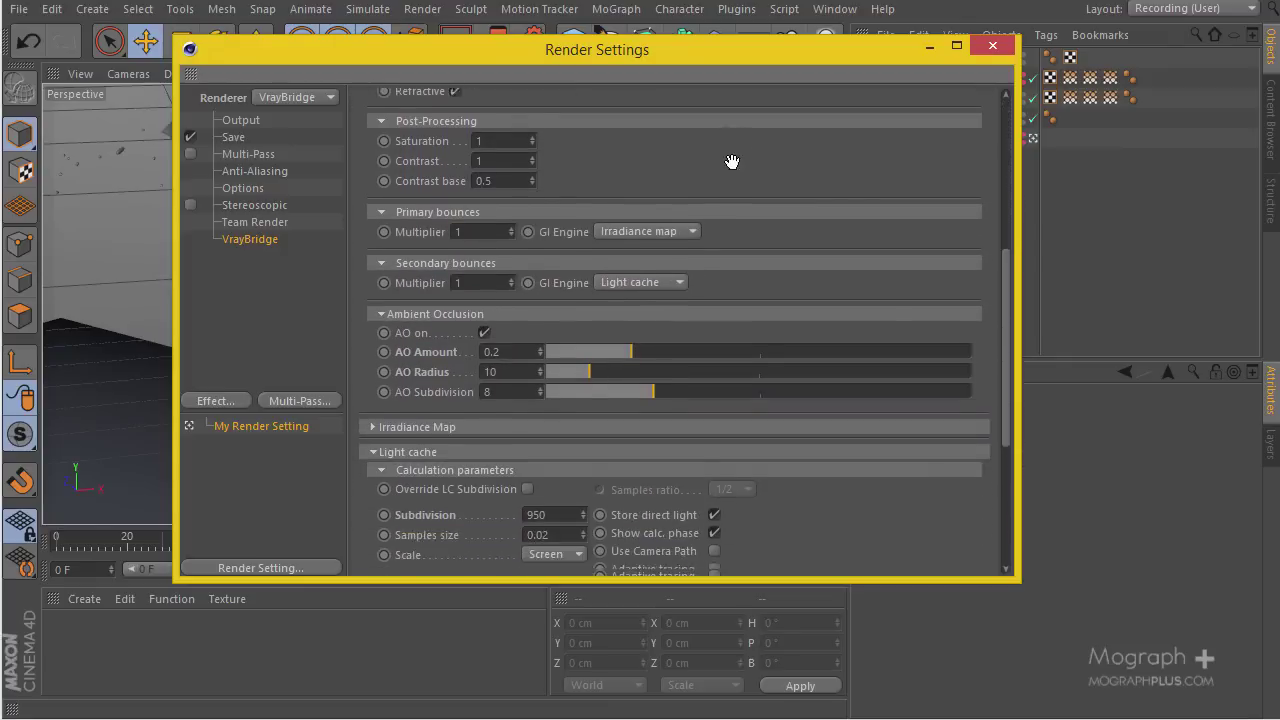
scroll(733, 211, down, 2)
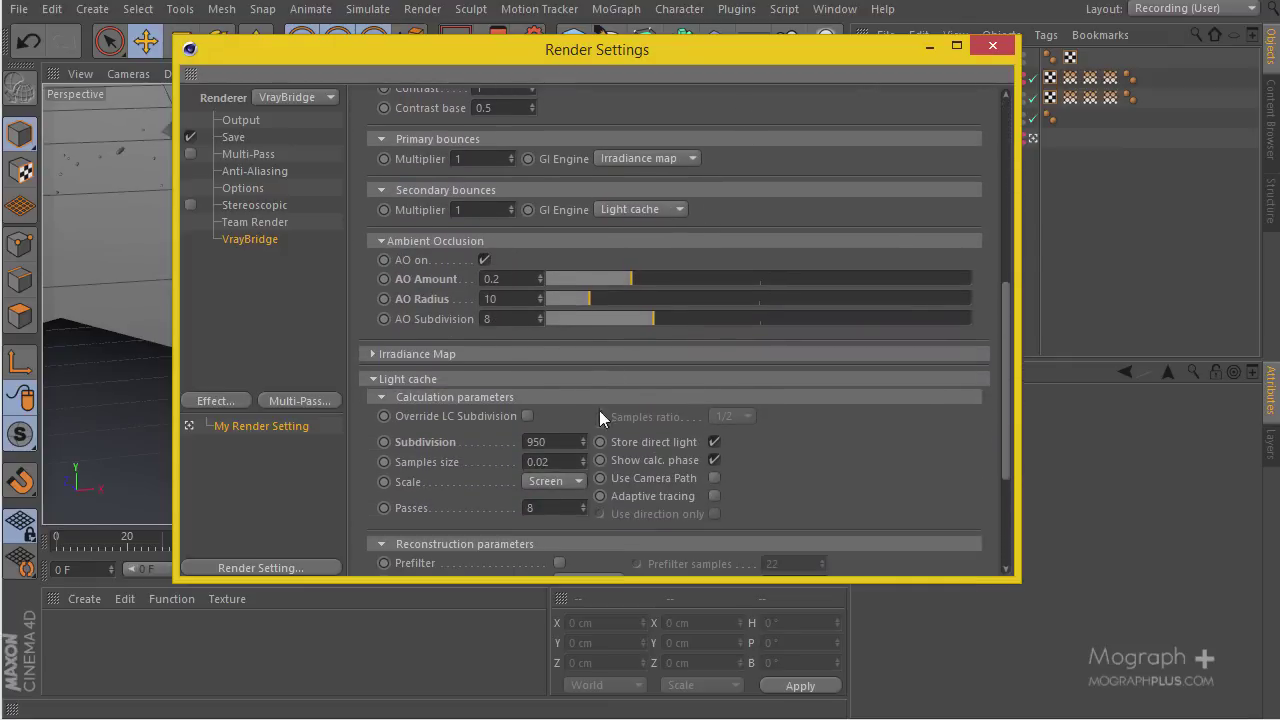
double_click(576, 441)
text(500)
click(443, 380)
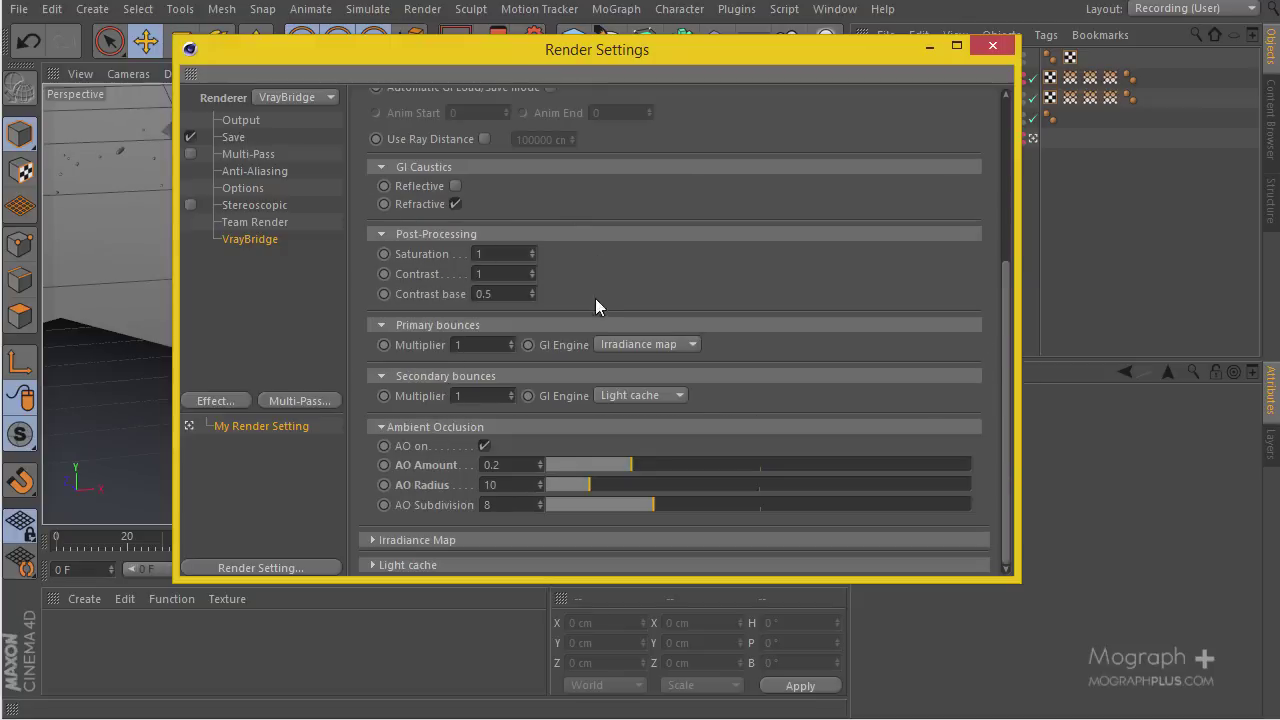
Set irradiance map Max rate -2 and Min rate -4, and raise AO Amount to 0.26.
scroll(430, 420, down, 5)
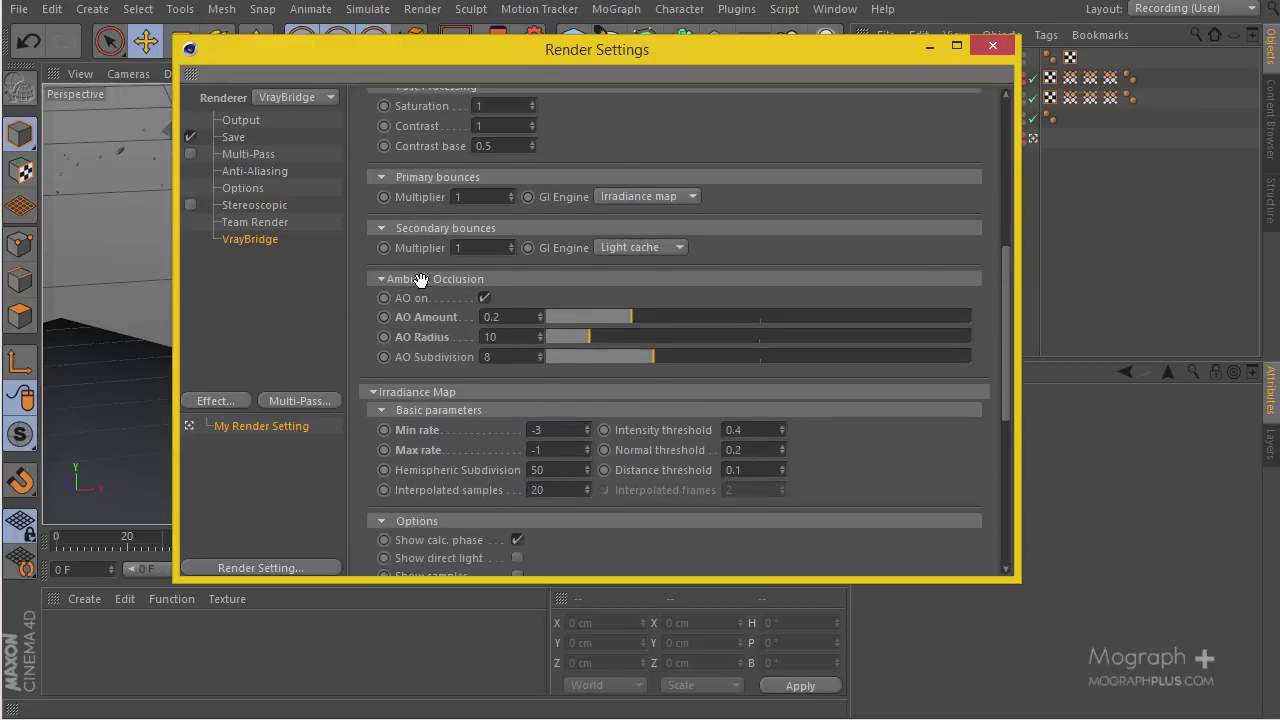
drag(556, 418, 461, 419)
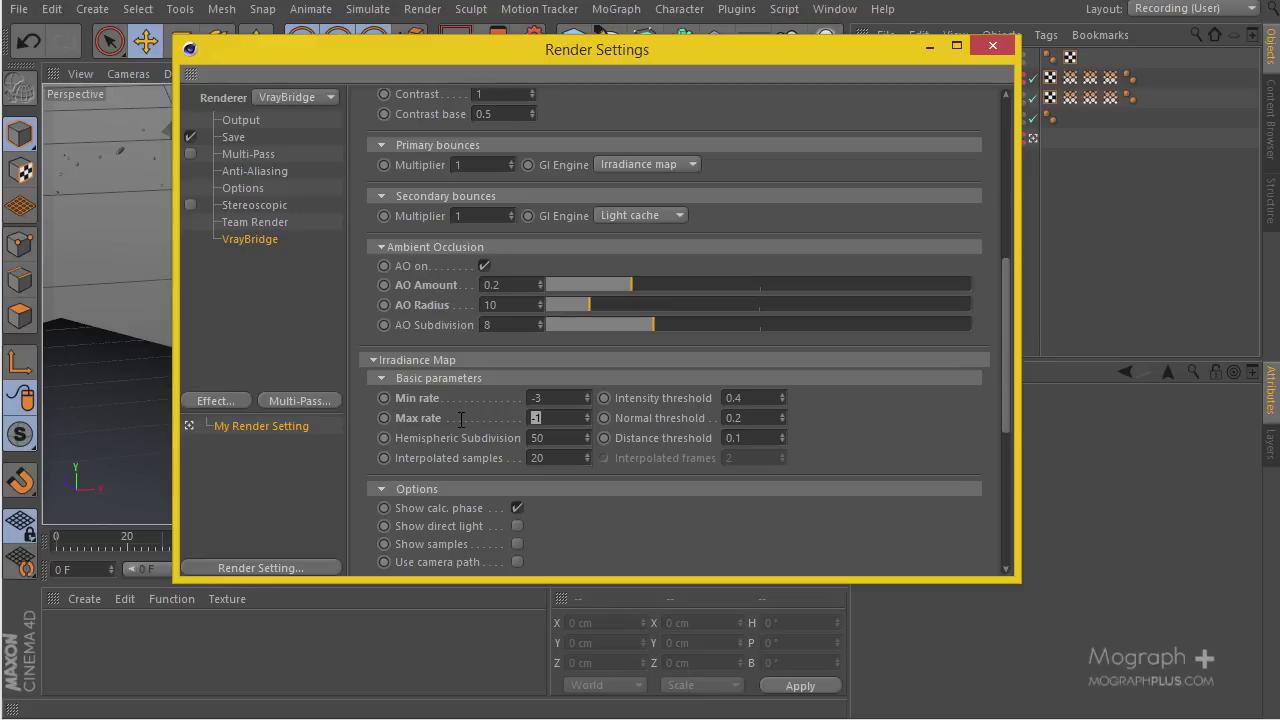
text(-2)
drag(556, 398, 476, 405)
text(-4)
drag(648, 290, 672, 286)
scroll(849, 274, down, 5)
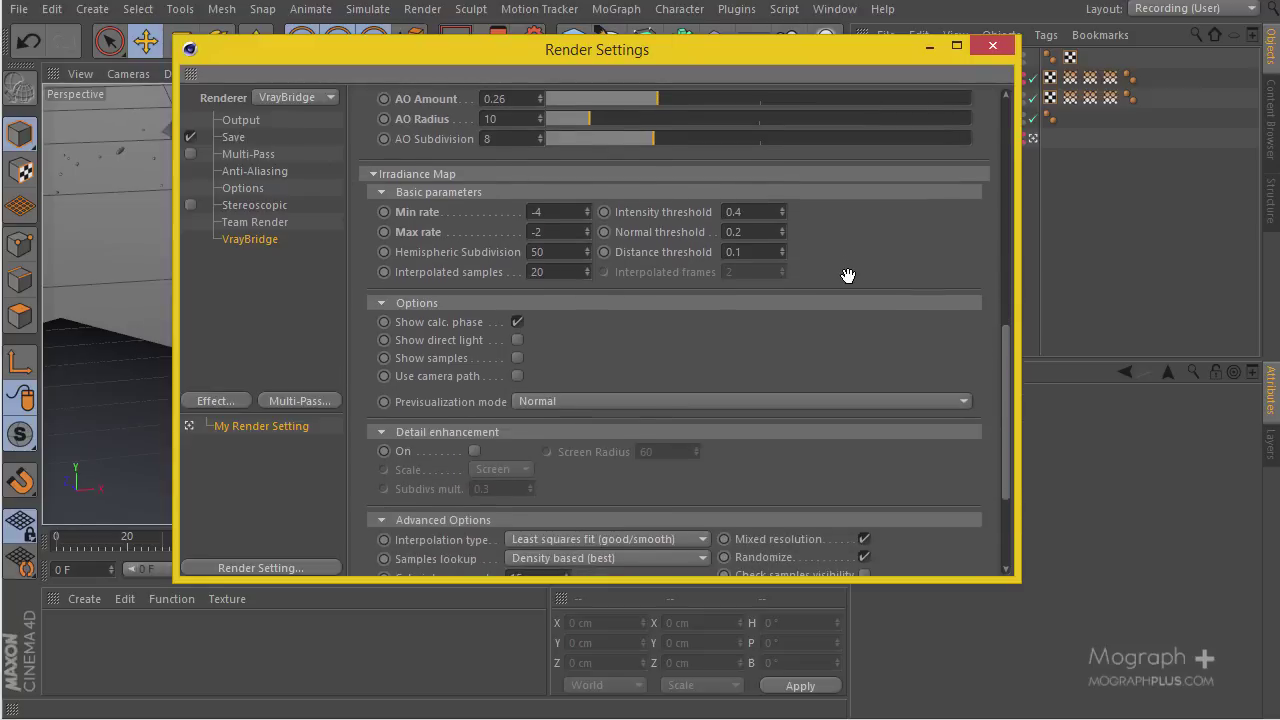
scroll(872, 170, up, 15)
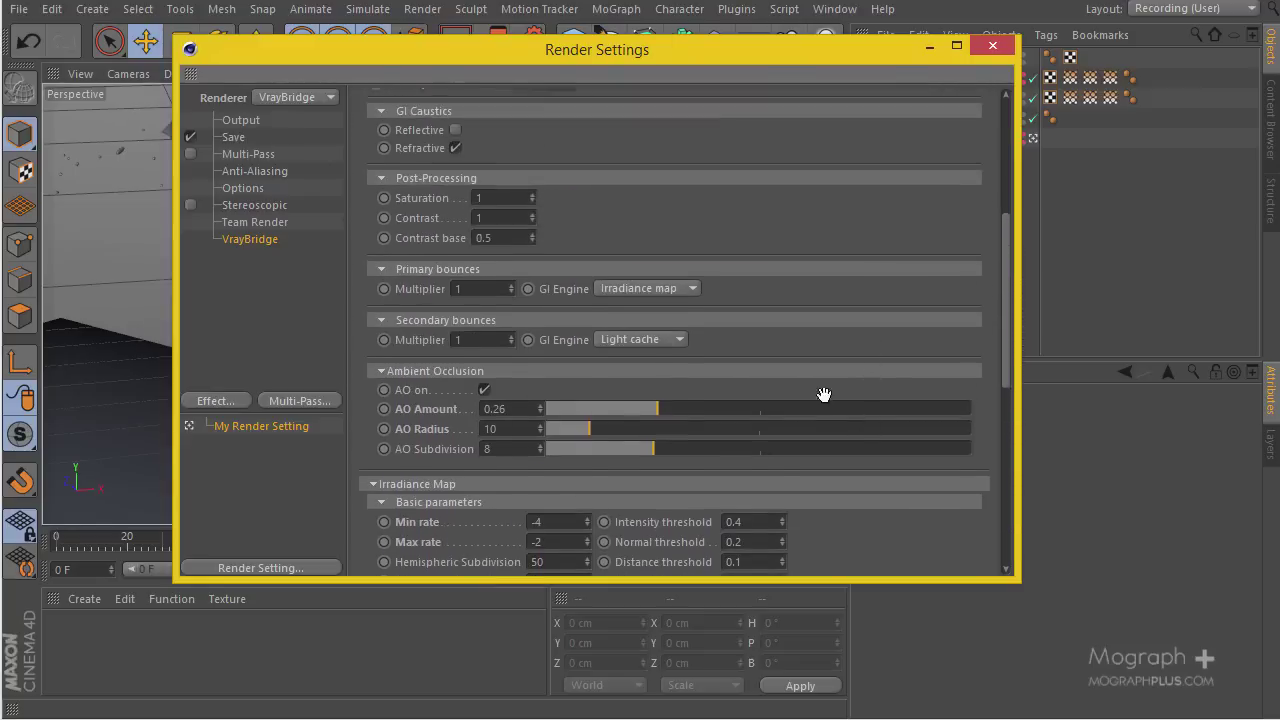
scroll(966, 297, up, 4)
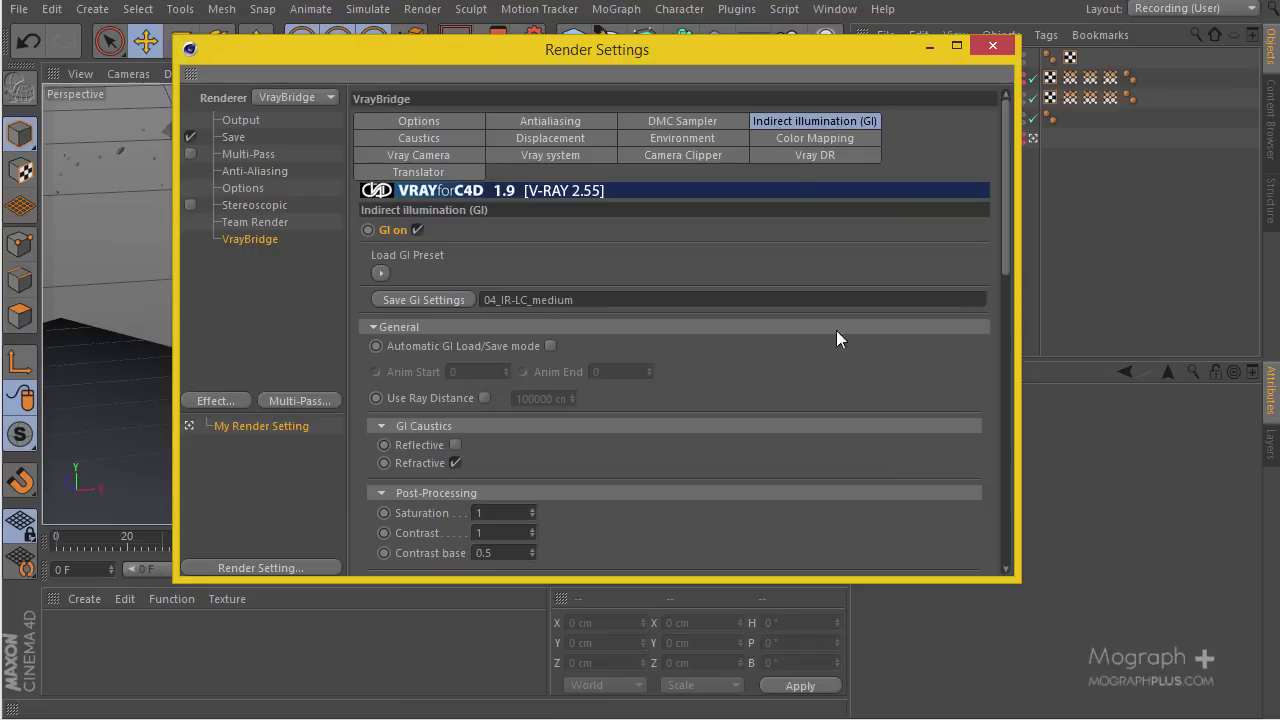
Review the antialiasing, DMC sampler, GI and caustics pages, then close Render Settings.
click(578, 120)
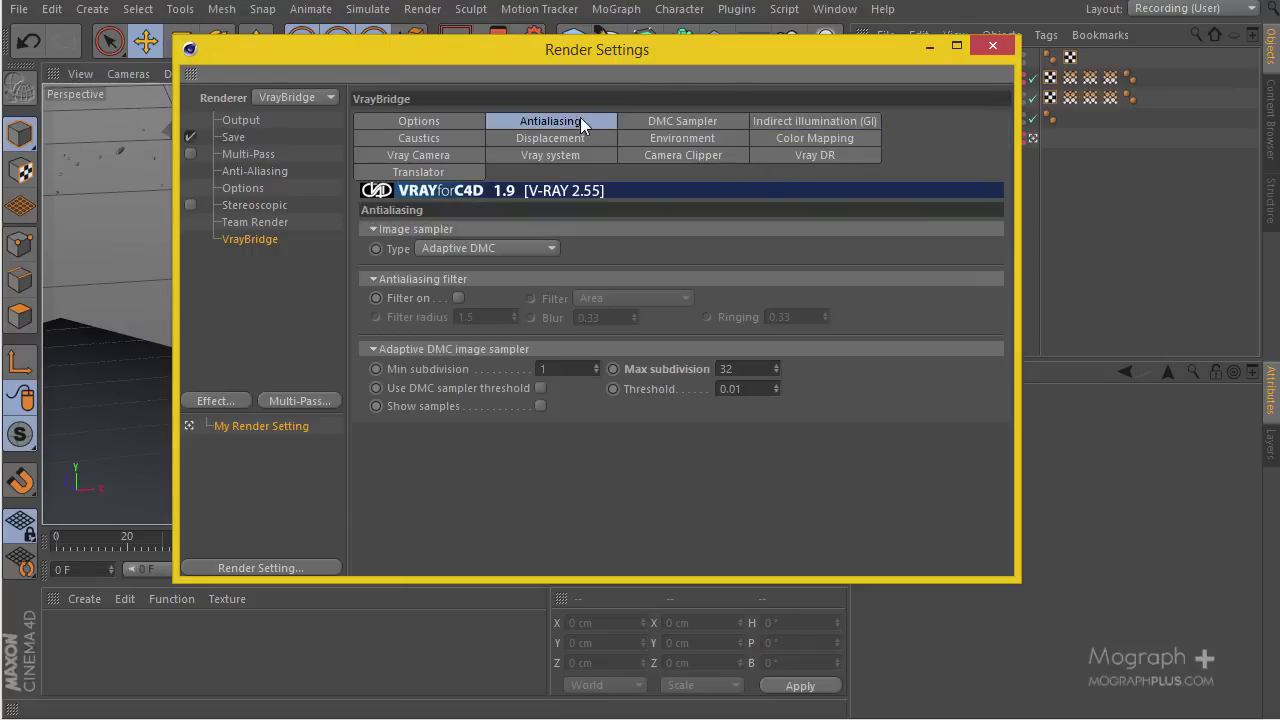
double_click(740, 368)
click(688, 121)
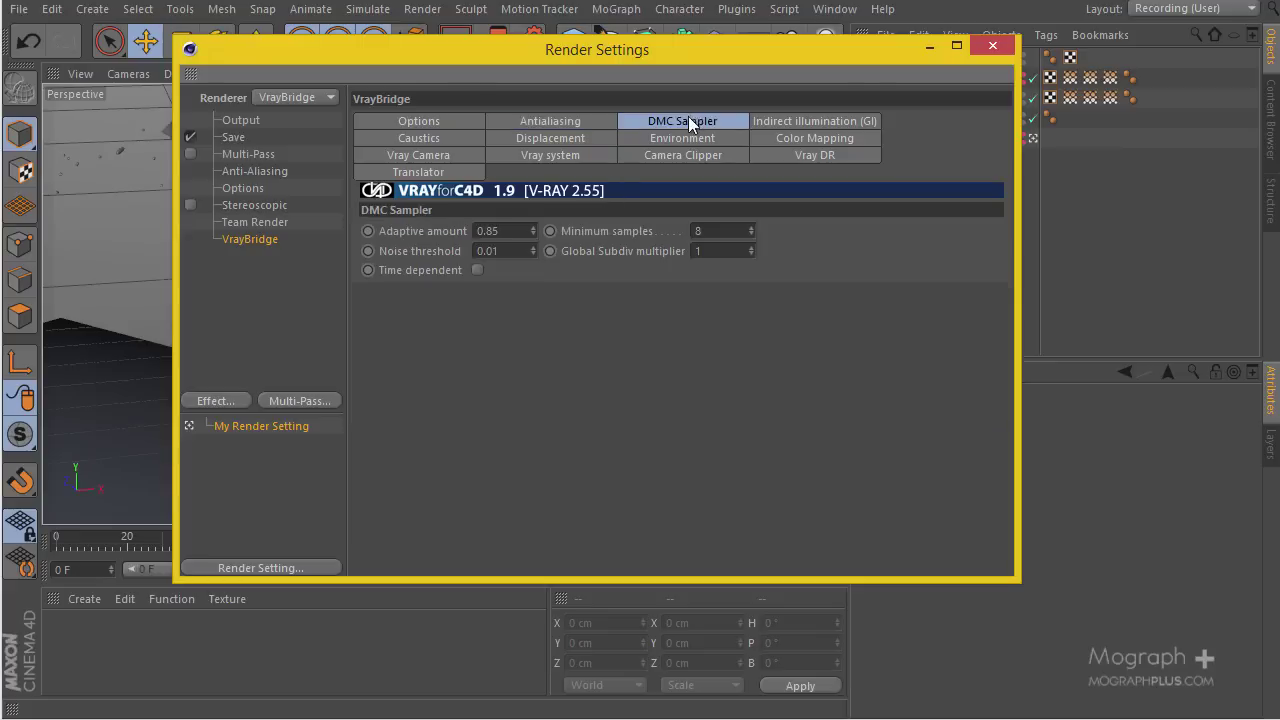
click(776, 118)
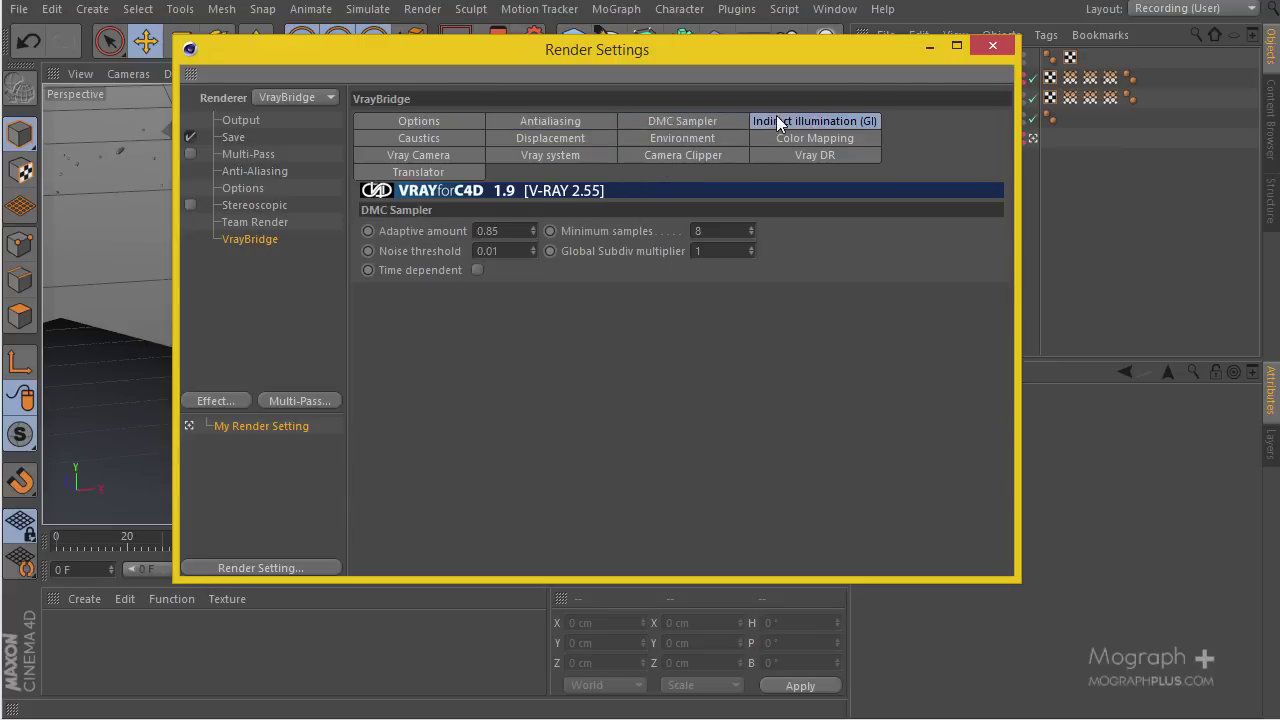
click(430, 140)
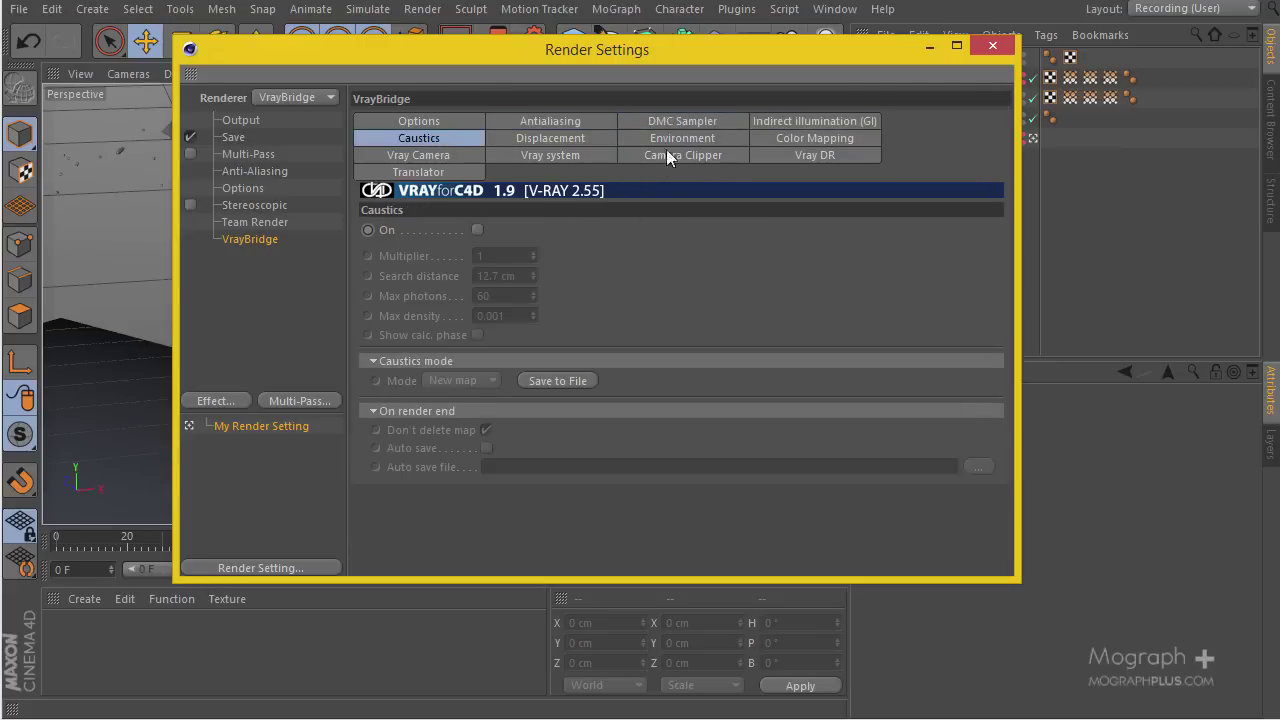
click(992, 45)
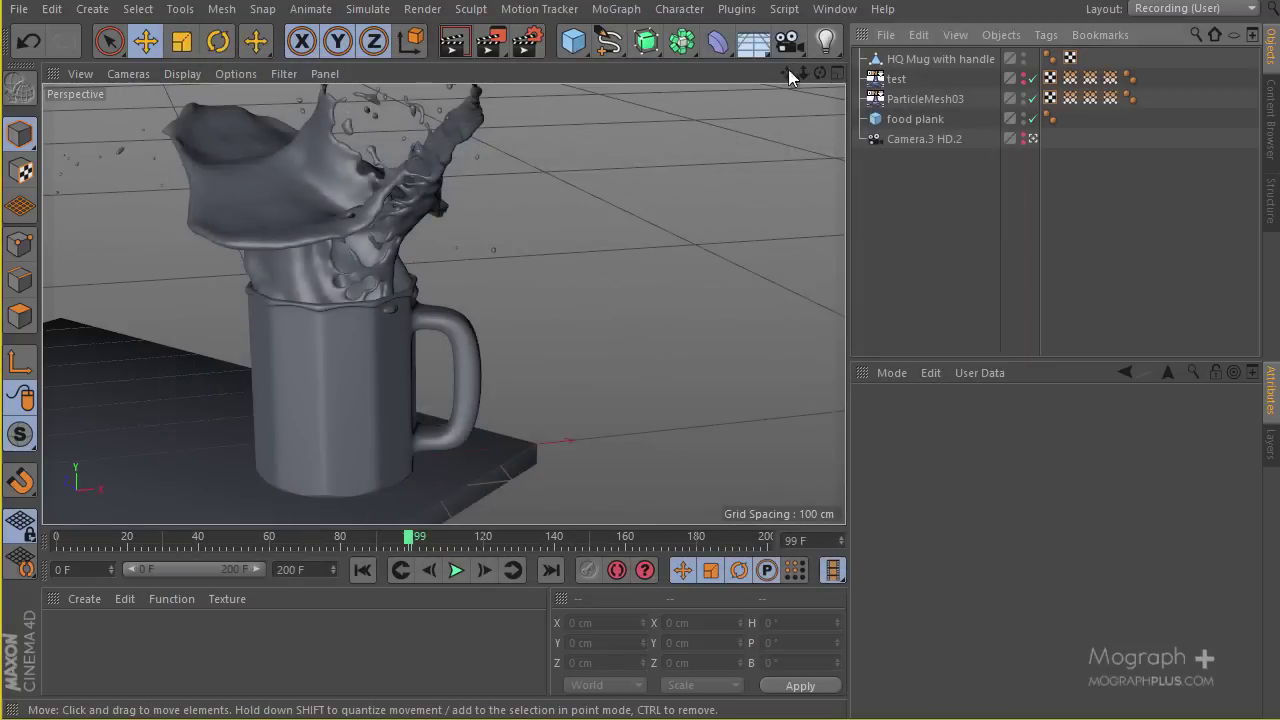
Add a new light, rename it 'Dome light', and bring up its context menu.
click(826, 40)
double_click(900, 58)
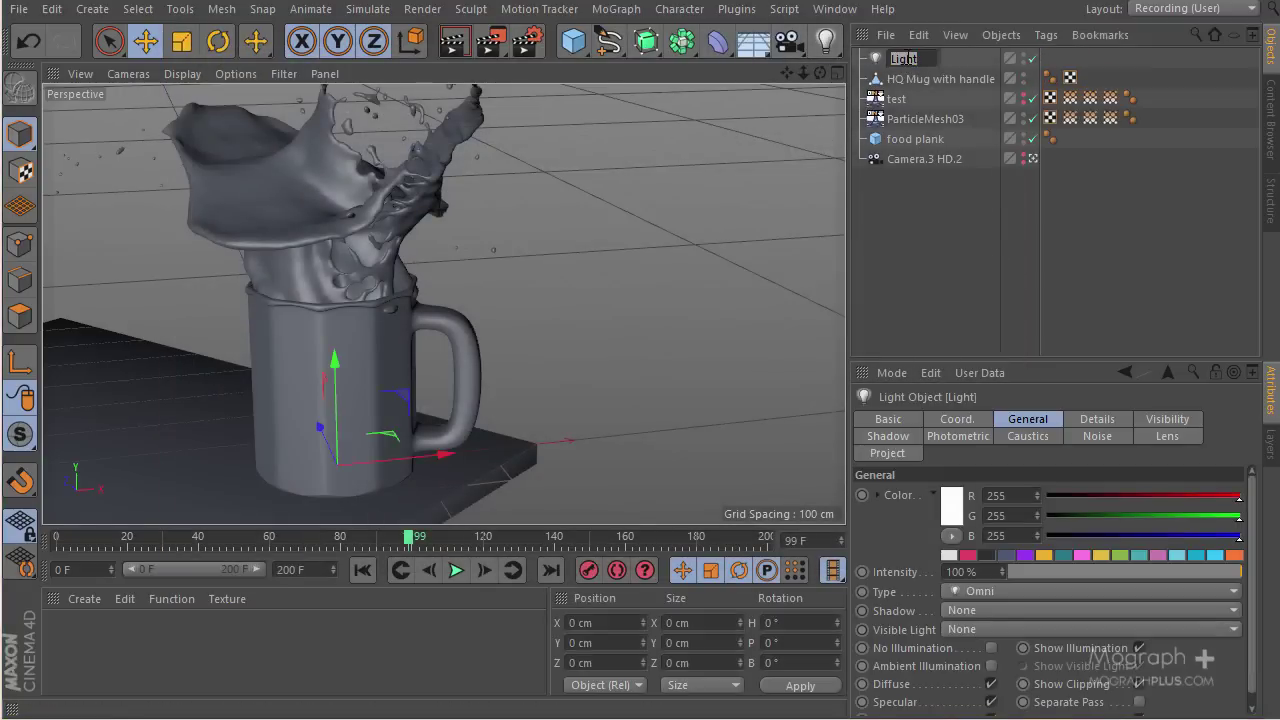
text(Dome l)
text(ight)
key(Return)
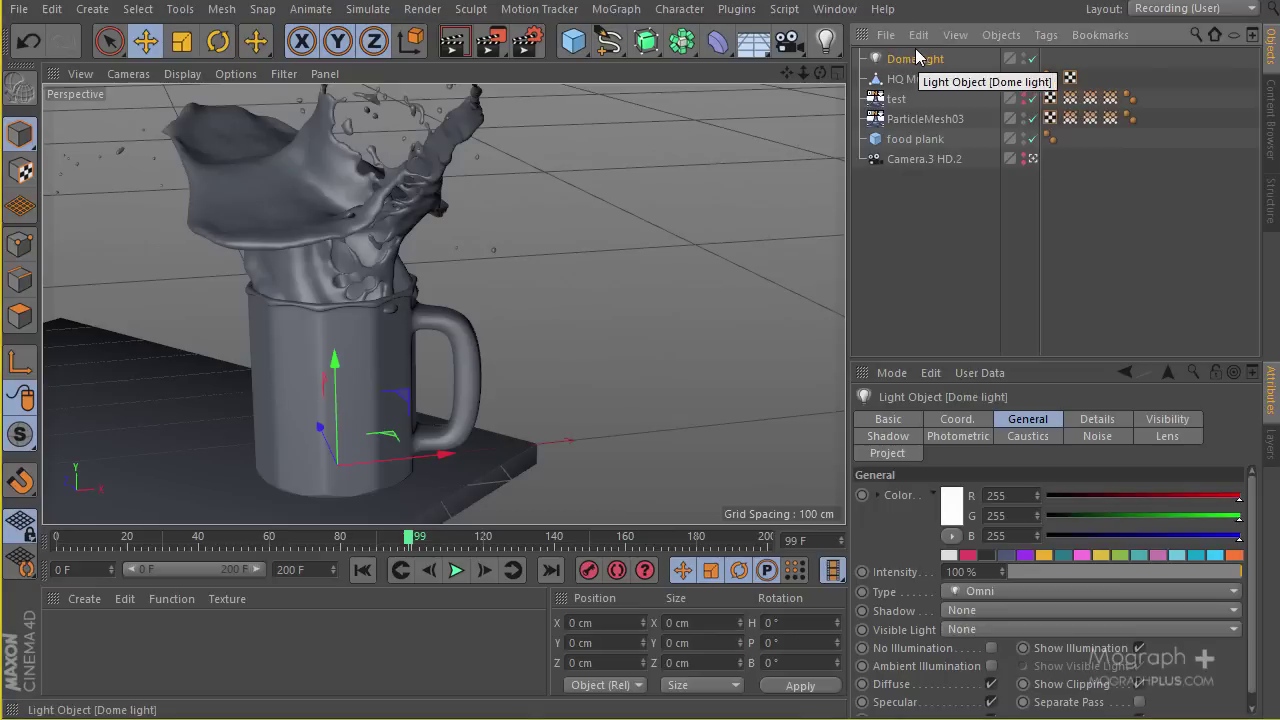
right_click(911, 62)
Attach a VrayLight tag and make it a spherical Dome area light with Use Texture on.
mouse_move(1088, 220)
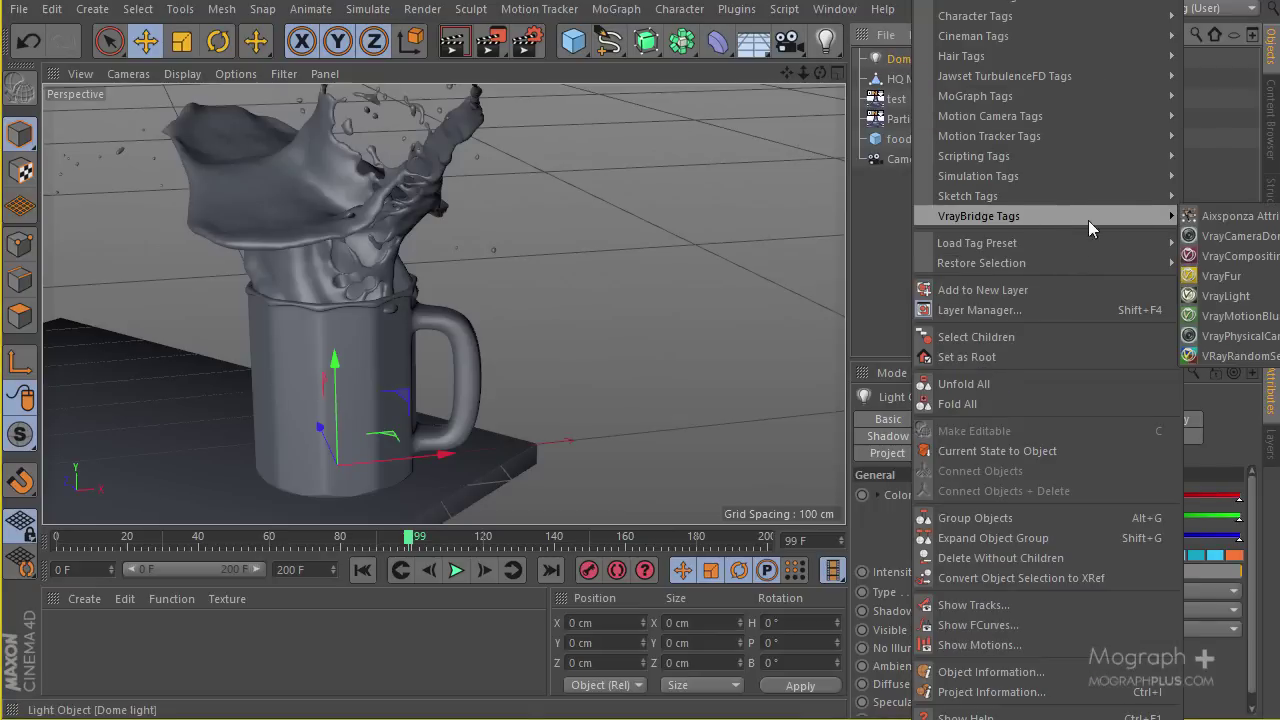
click(1226, 296)
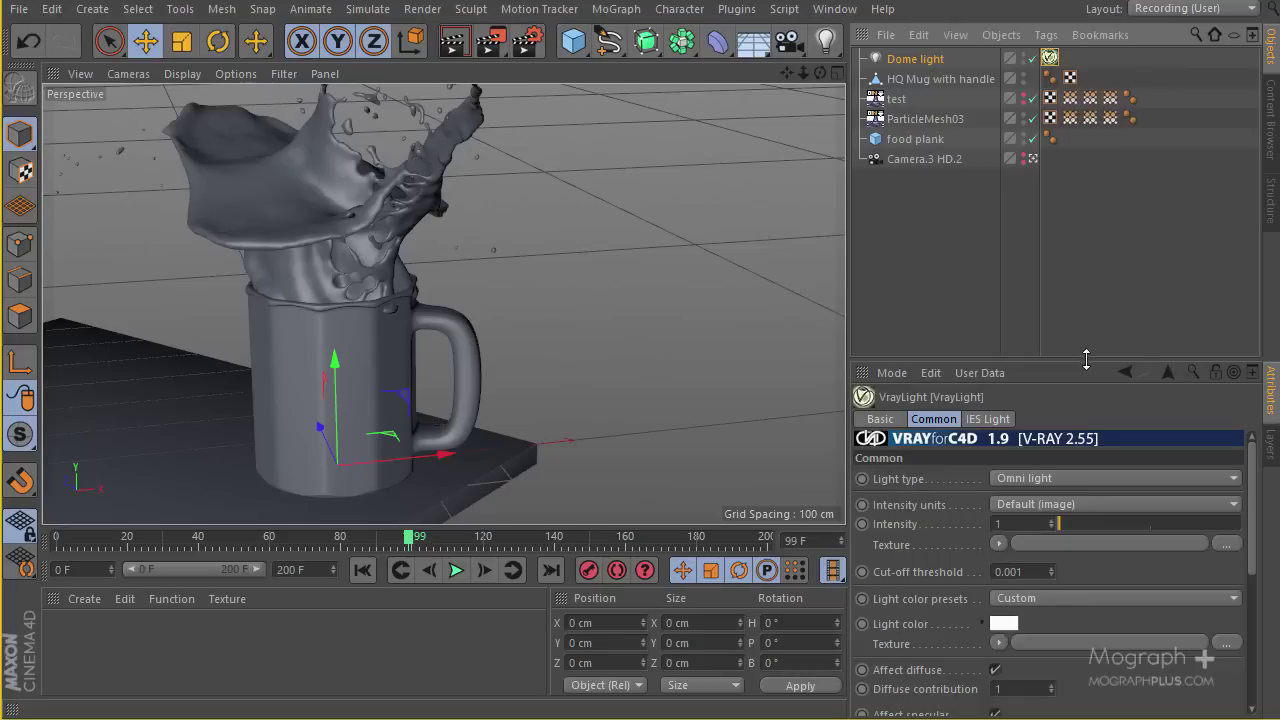
drag(1086, 360, 1078, 182)
click(1040, 298)
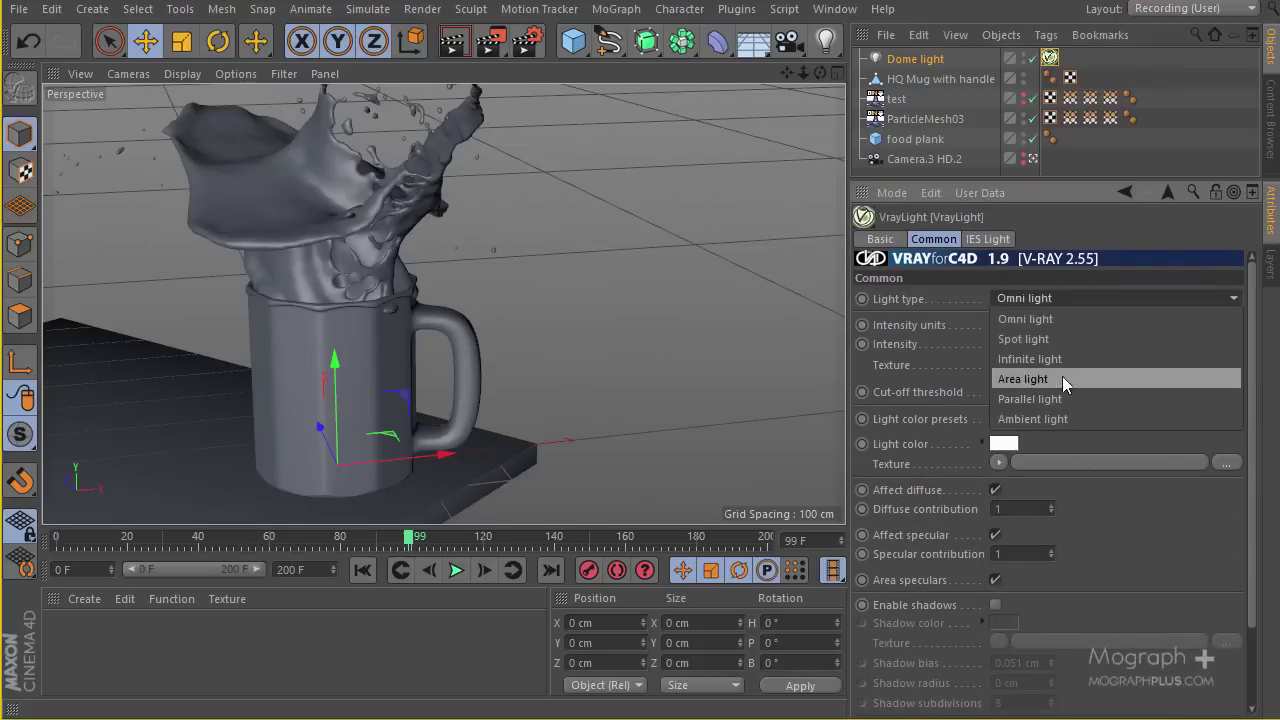
click(1062, 378)
click(997, 239)
click(1069, 298)
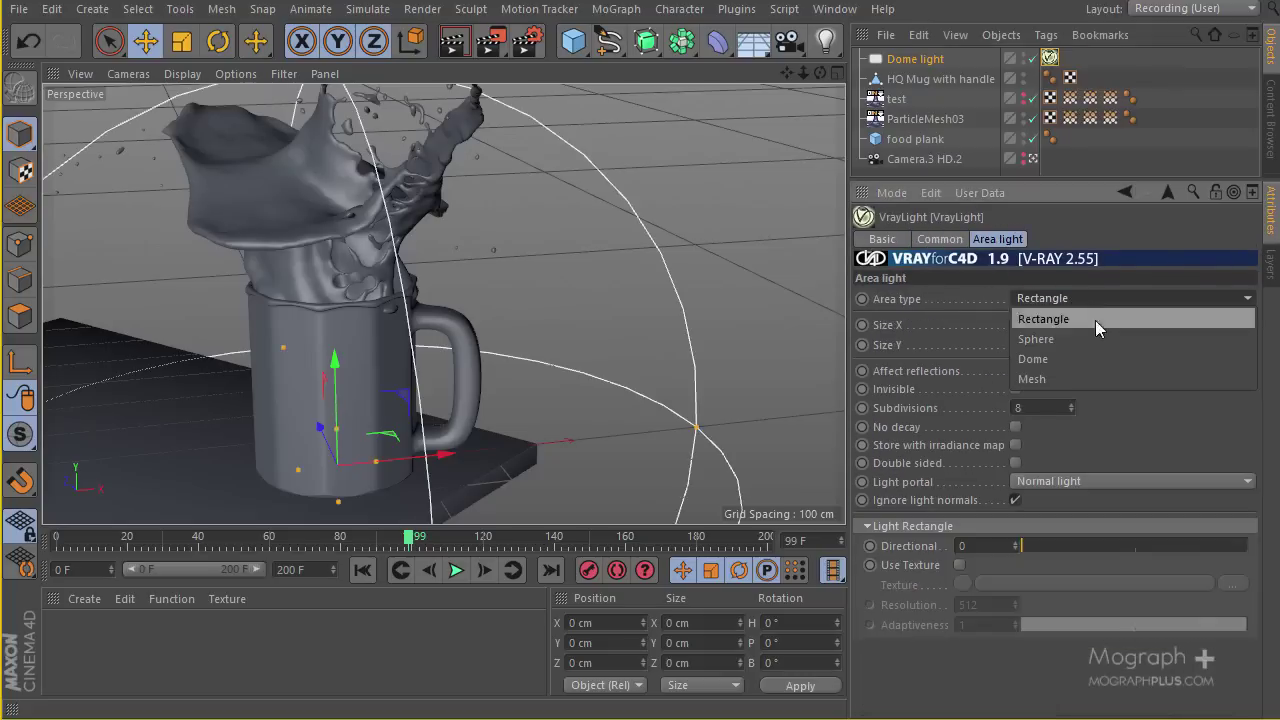
click(1093, 360)
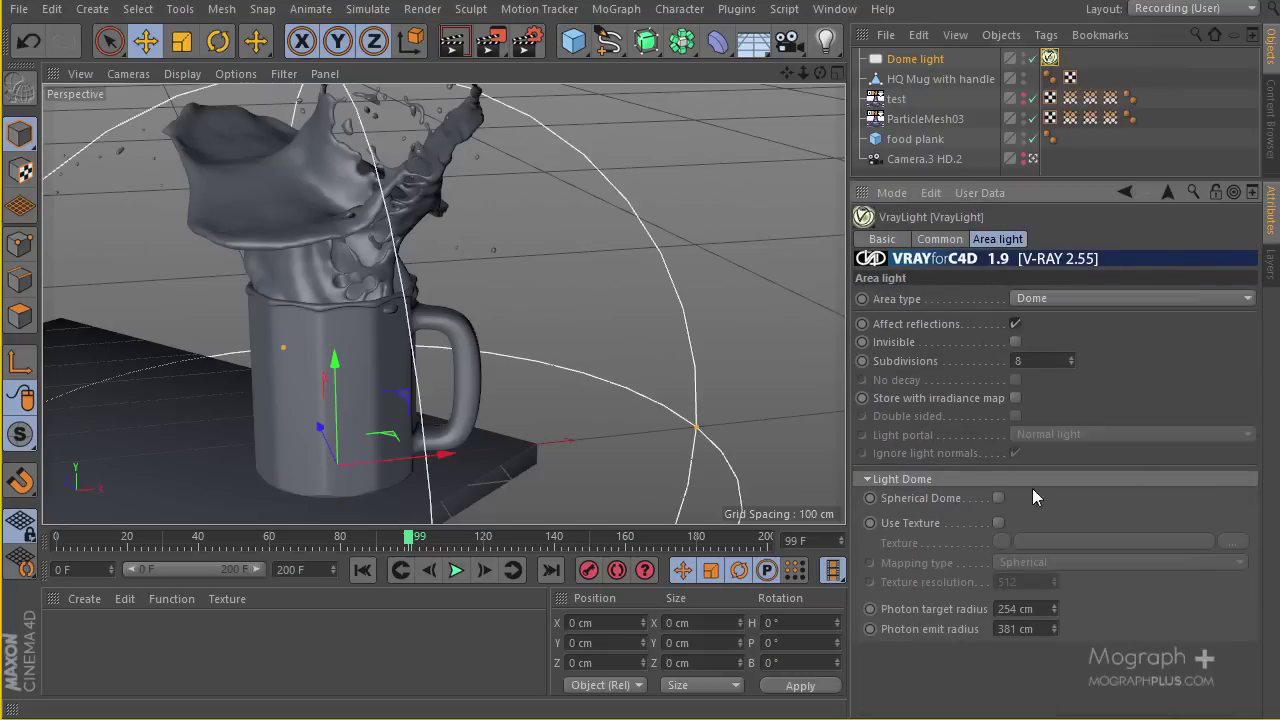
click(999, 498)
click(999, 523)
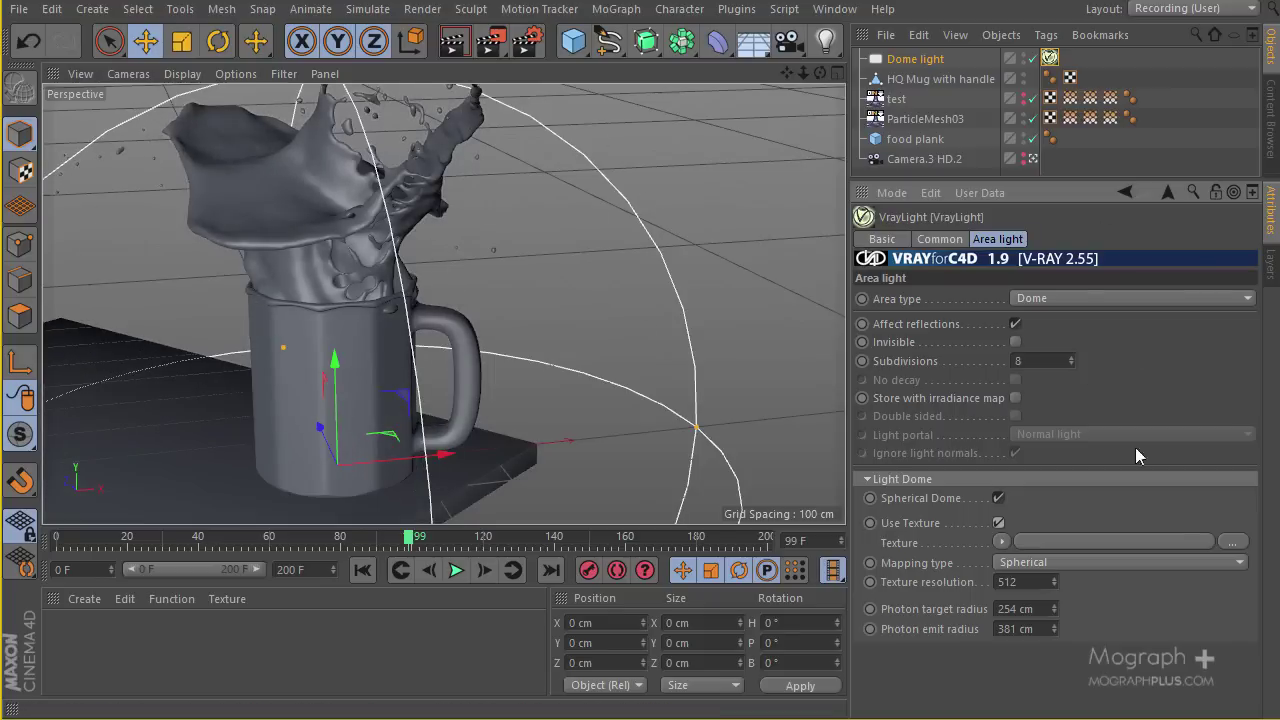
Load brasschaat_garden.hdr as the dome texture and view it in a larger preview window.
click(1230, 543)
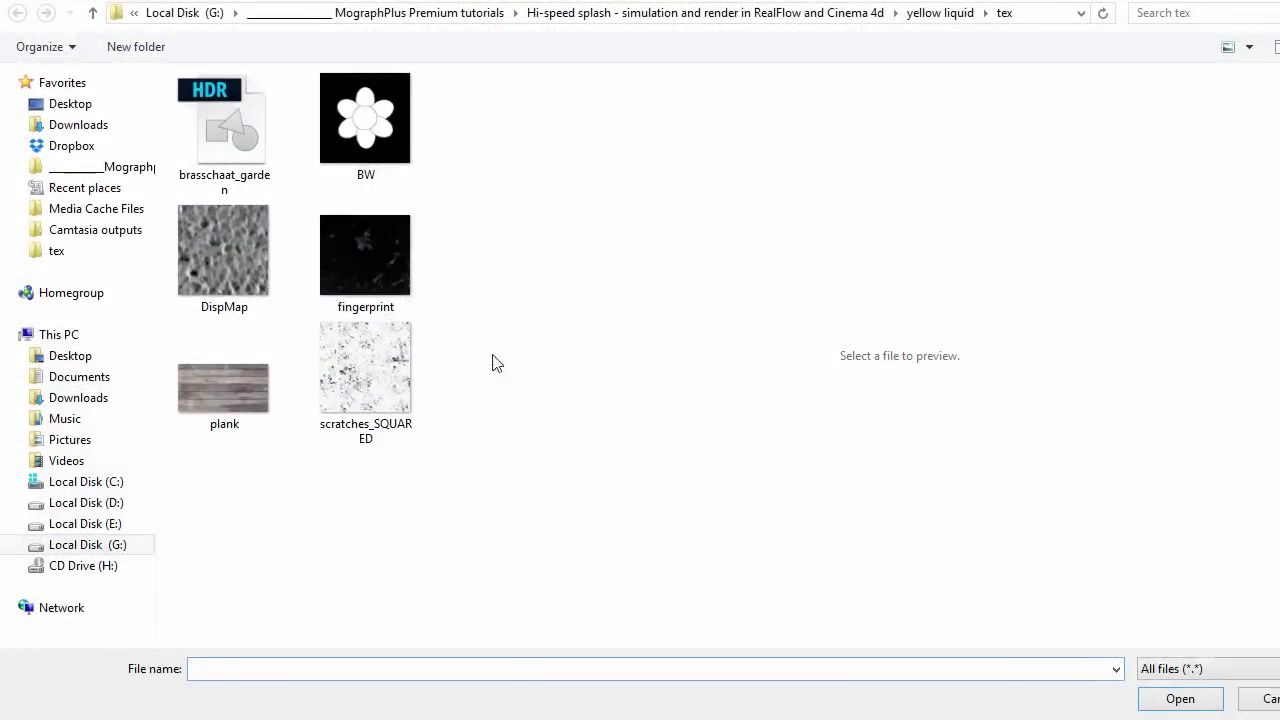
click(229, 157)
double_click(229, 157)
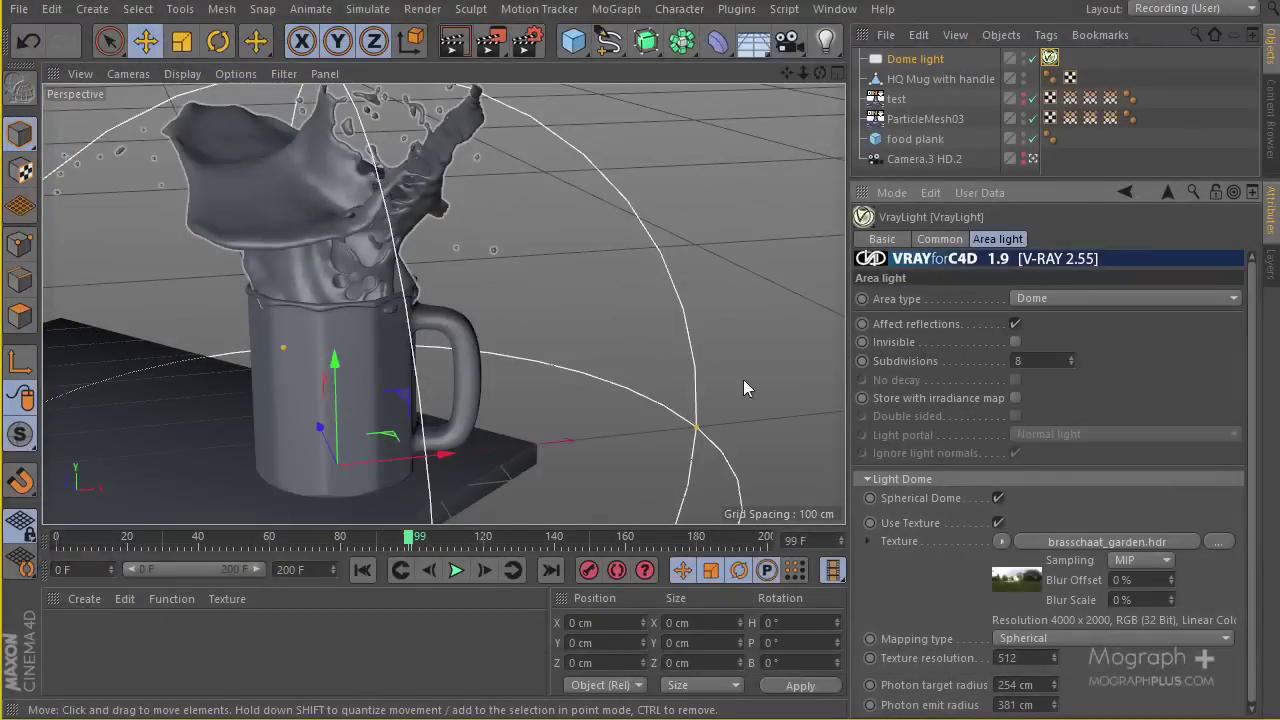
click(1004, 578)
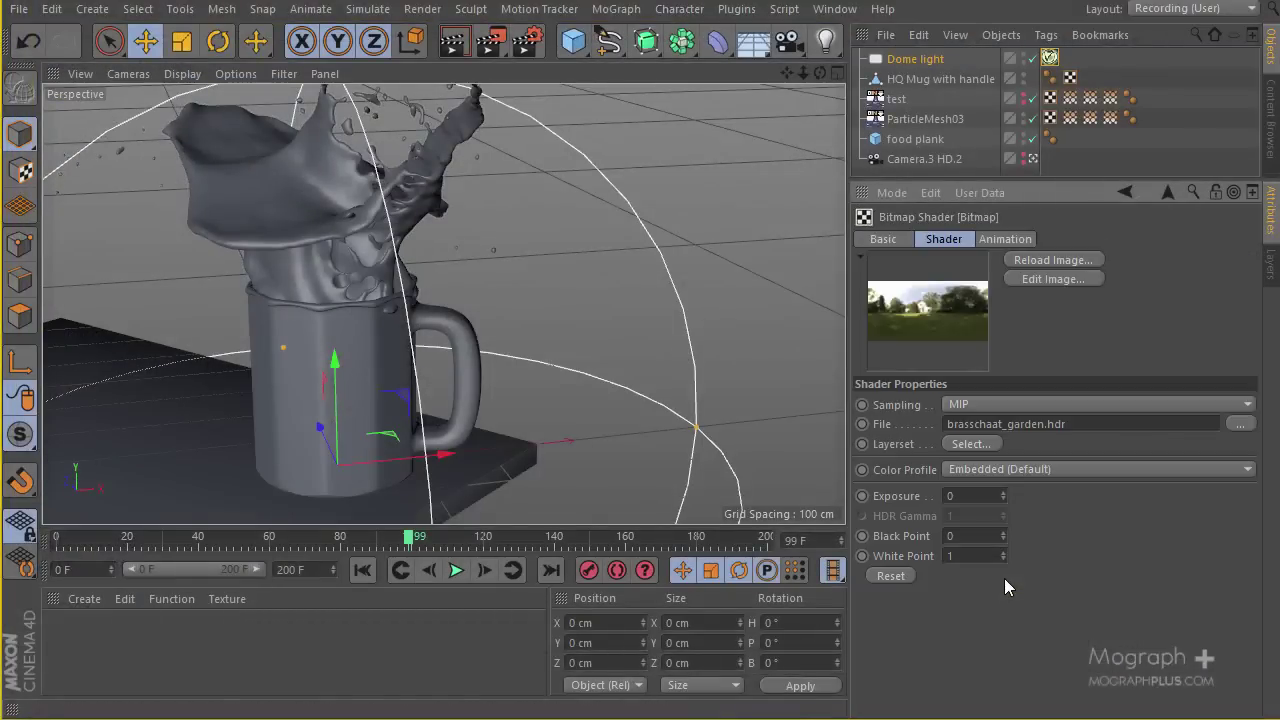
right_click(910, 305)
click(993, 40)
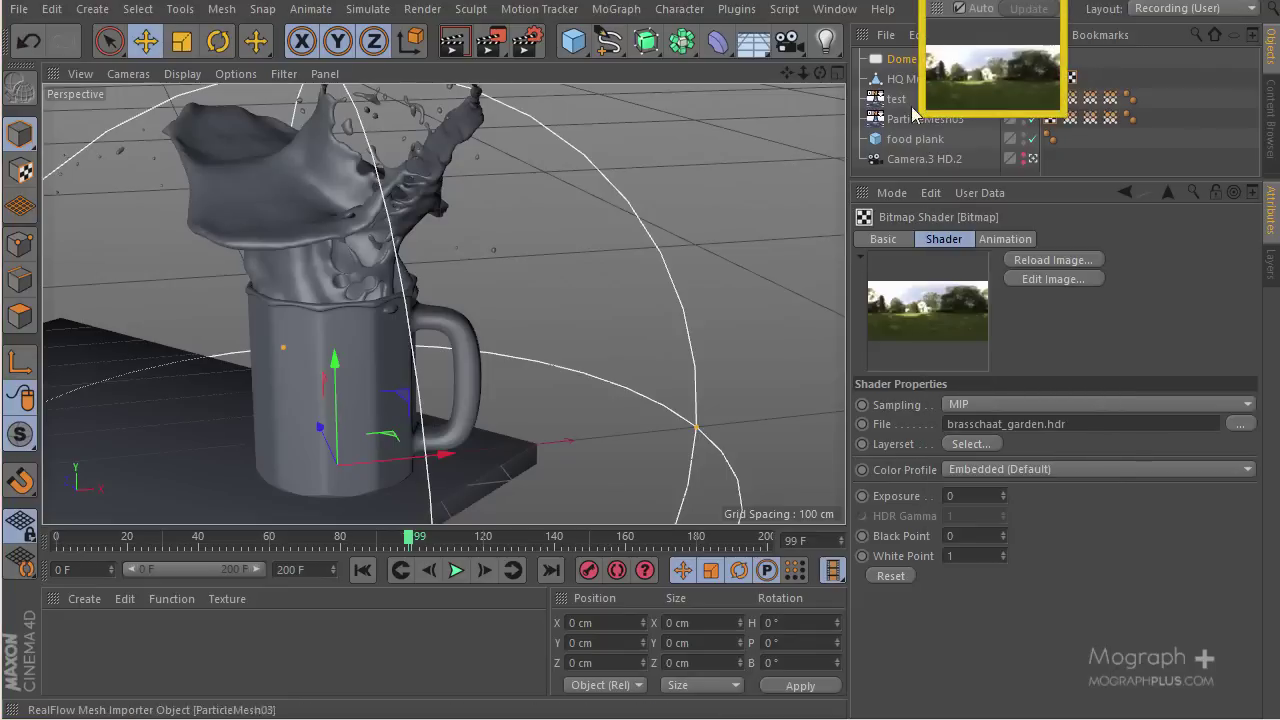
drag(925, 125, 82, 588)
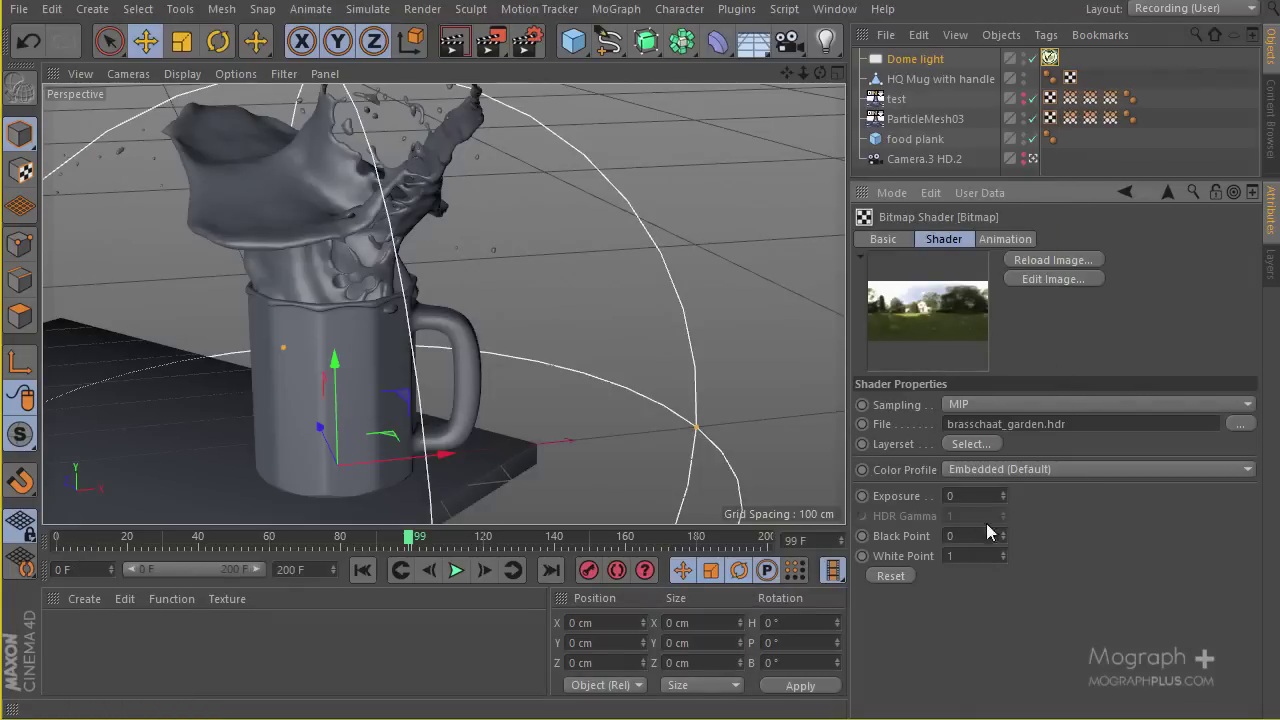
Set the HDR texture's colour profile to sRGB.
click(1005, 472)
click(1026, 523)
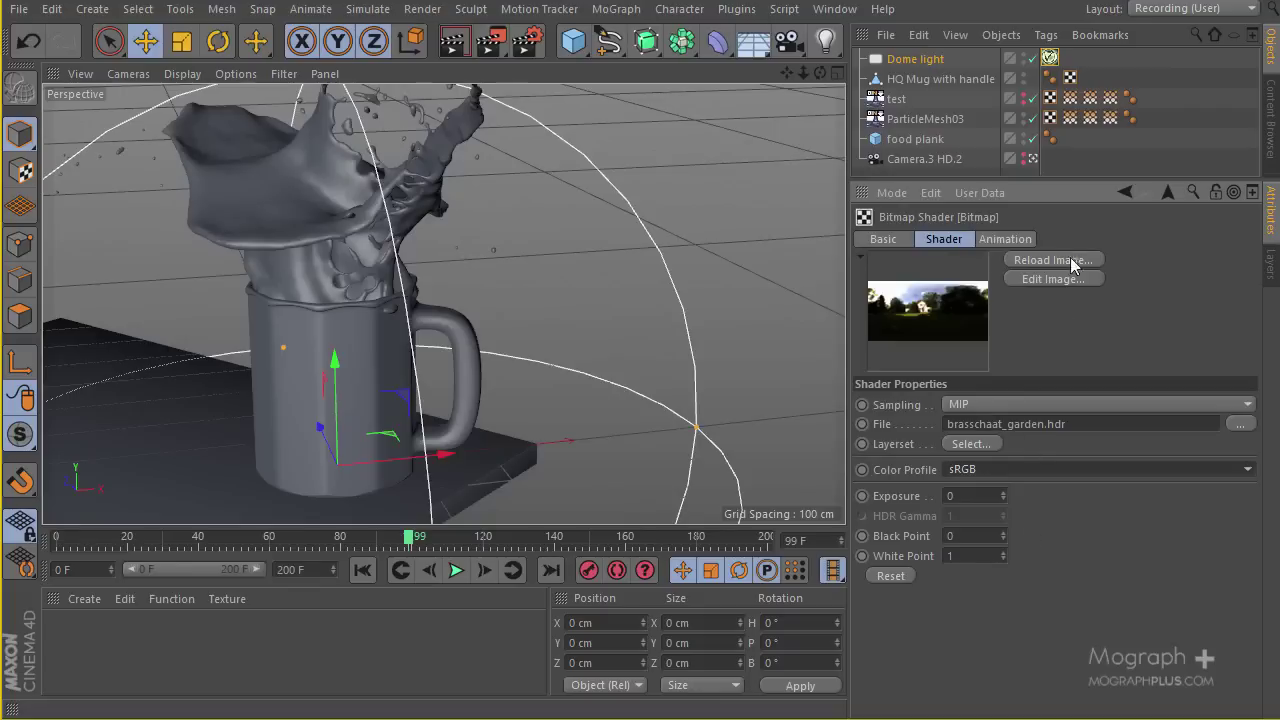
drag(1075, 181, 1045, 220)
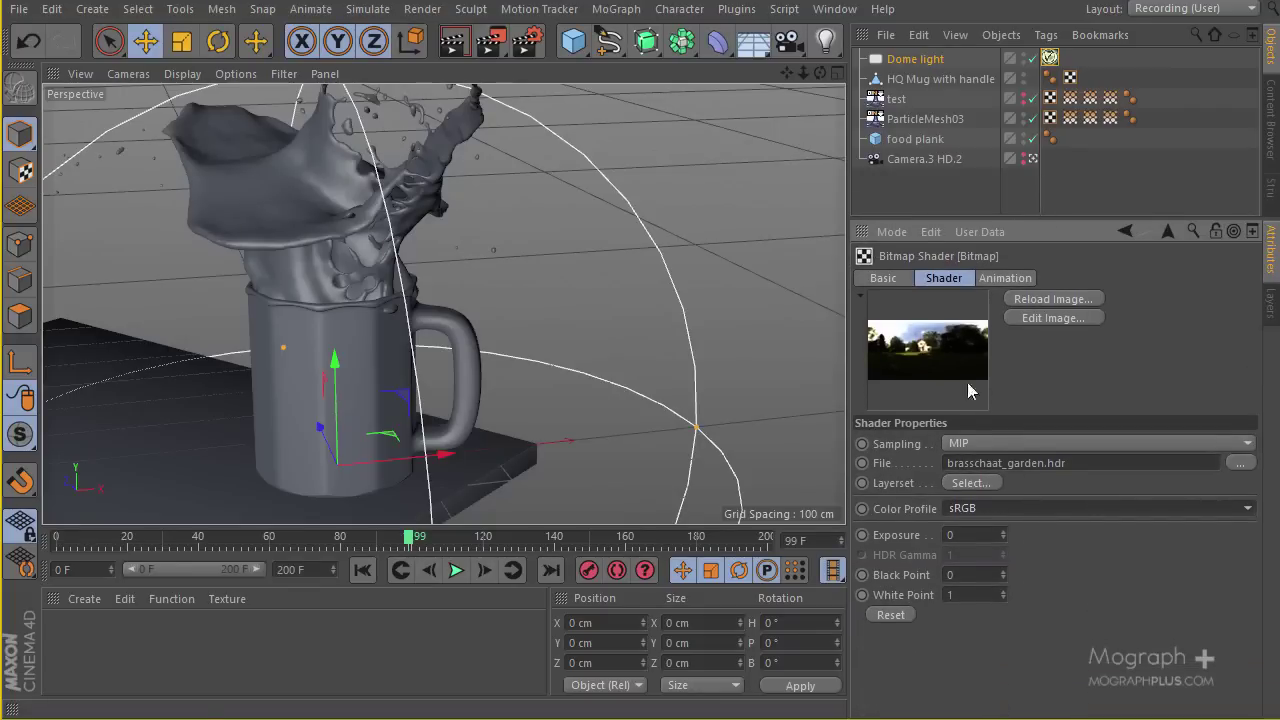
click(988, 508)
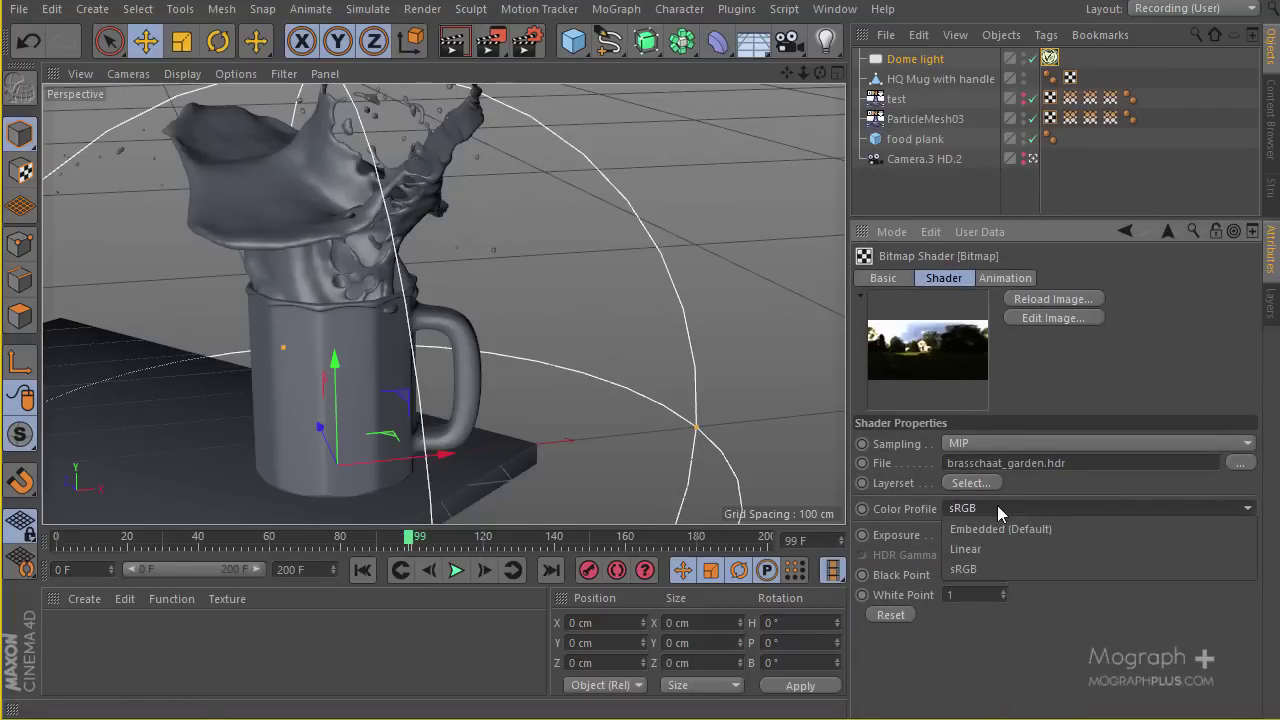
click(1034, 570)
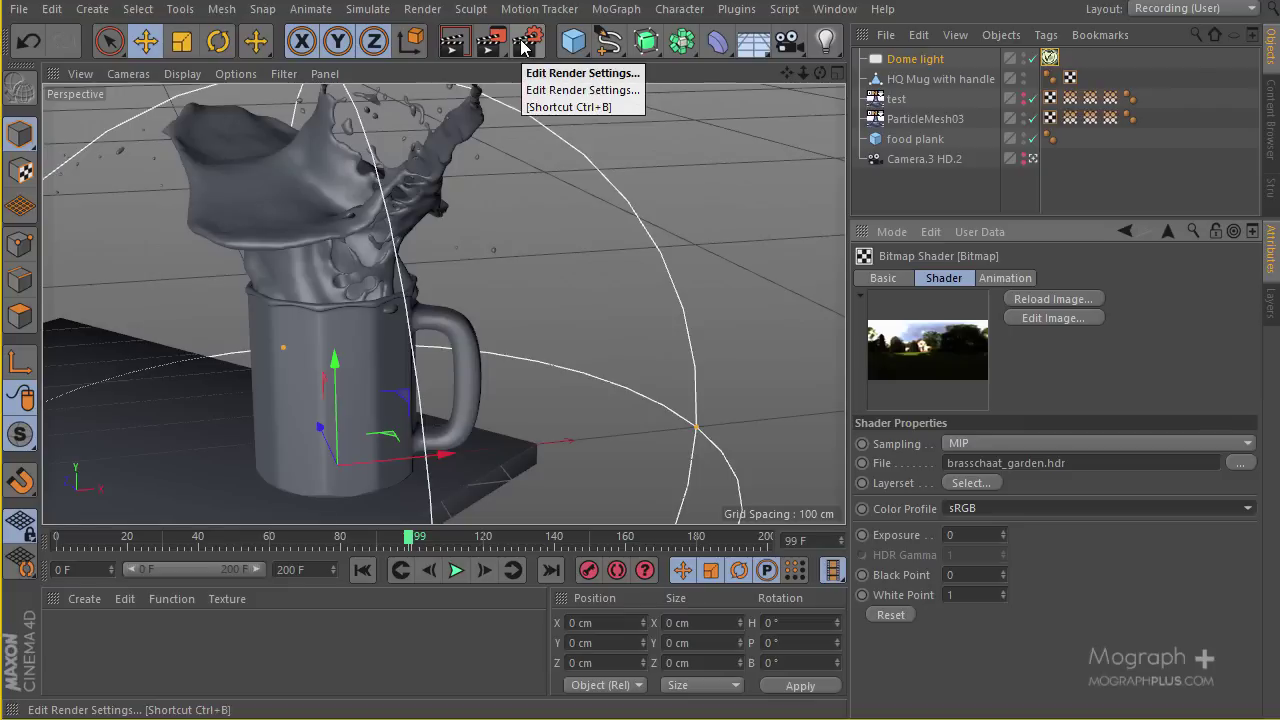
Enable shadows on the Dome light's VrayLight tag.
mouse_move(950, 352)
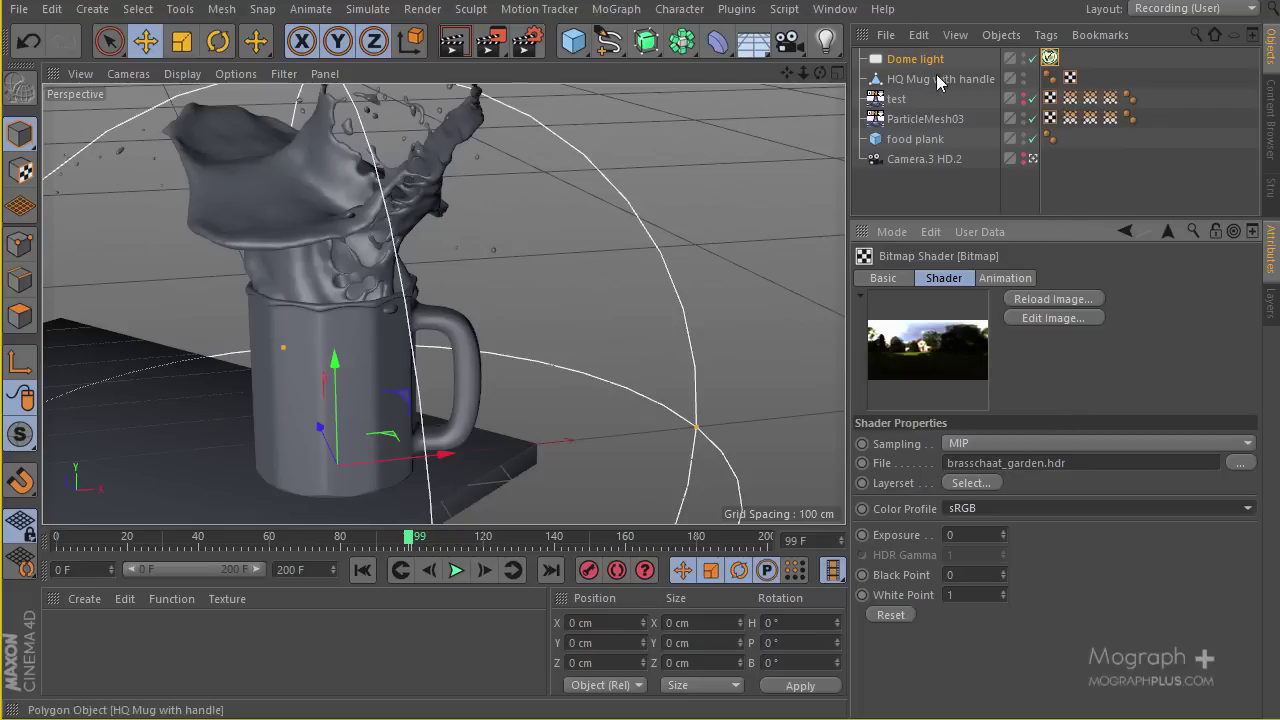
click(1050, 57)
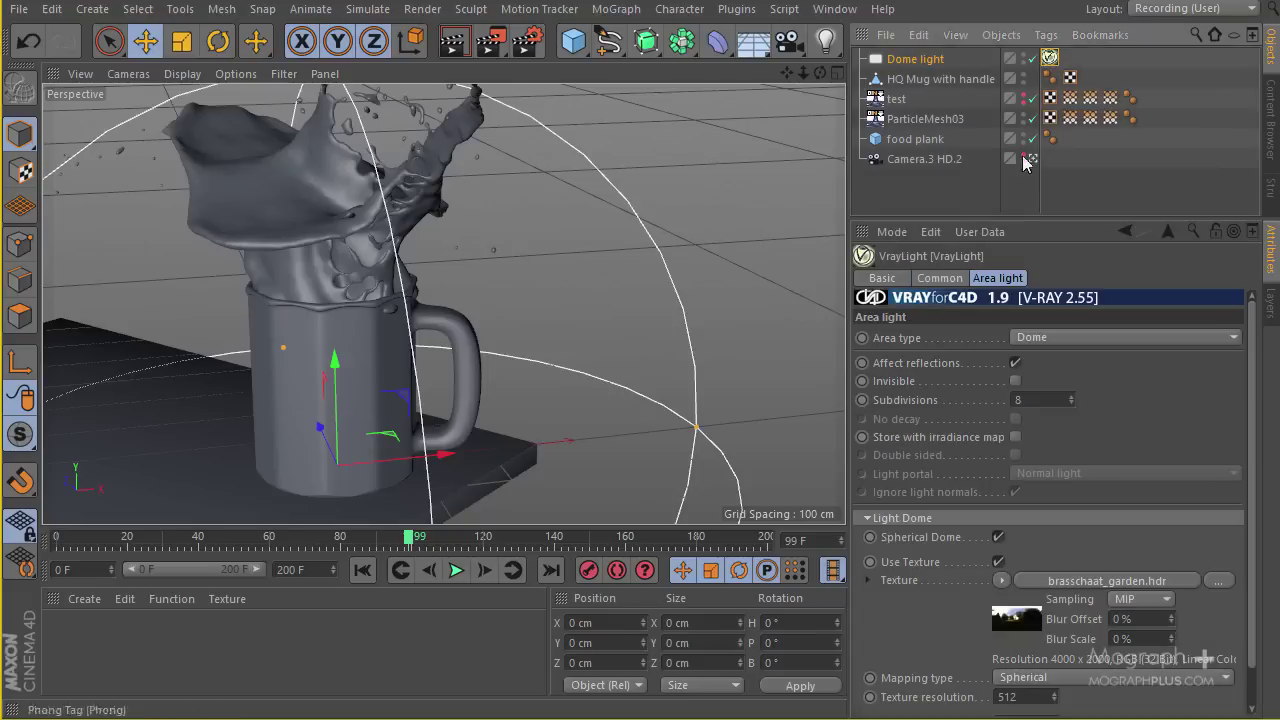
scroll(966, 606, down, 3)
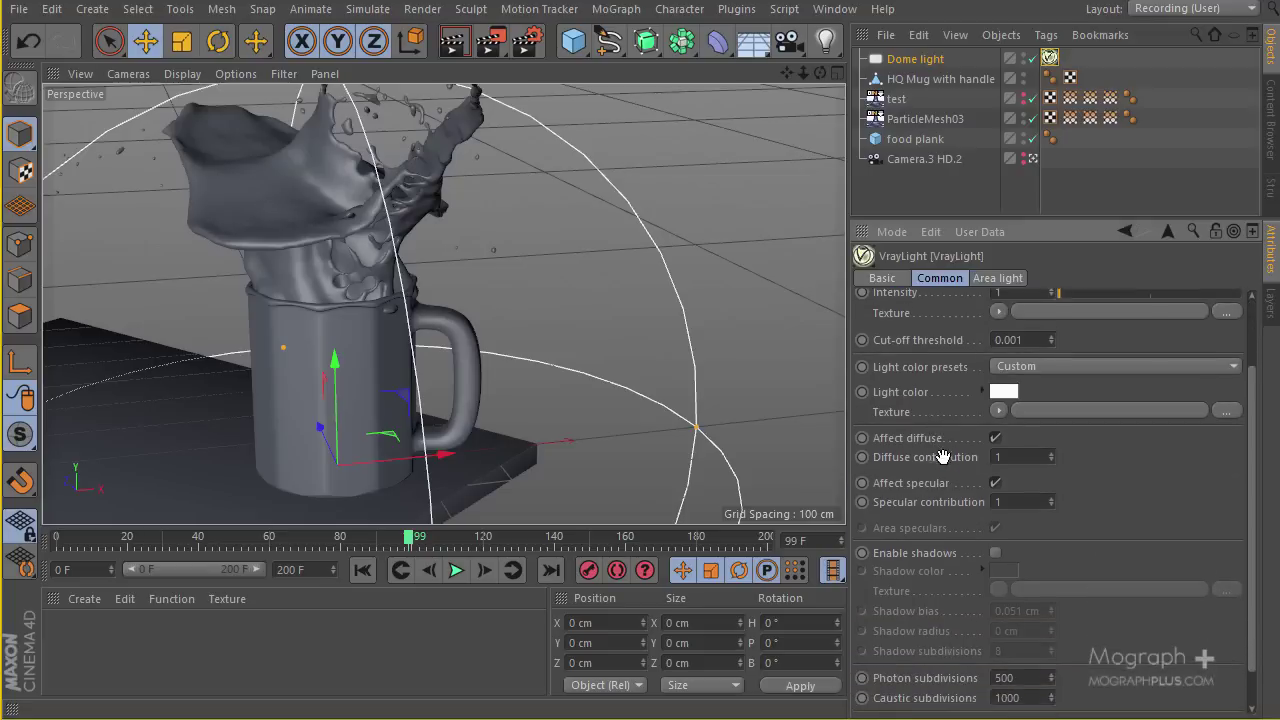
click(995, 551)
drag(1048, 222, 1048, 358)
Add a VrayPhysicalCamera tag to Camera.3 HD.2 with Neutral white balance.
right_click(912, 162)
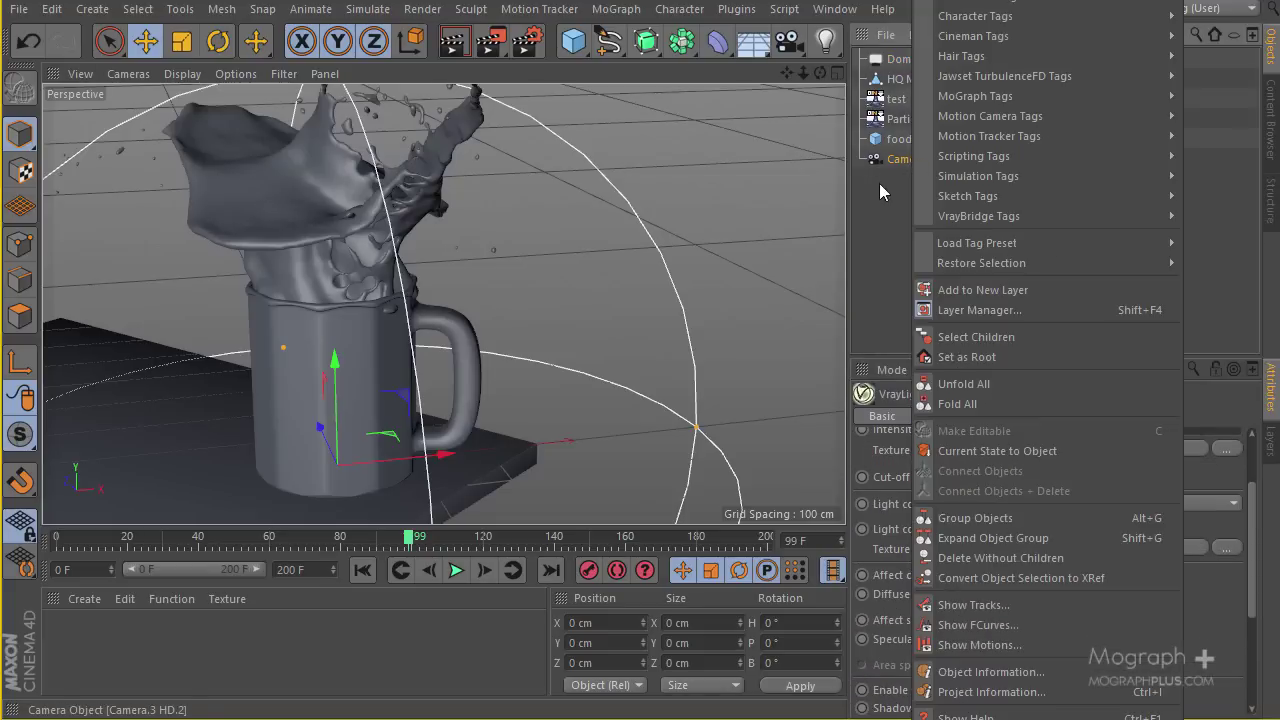
mouse_move(950, 216)
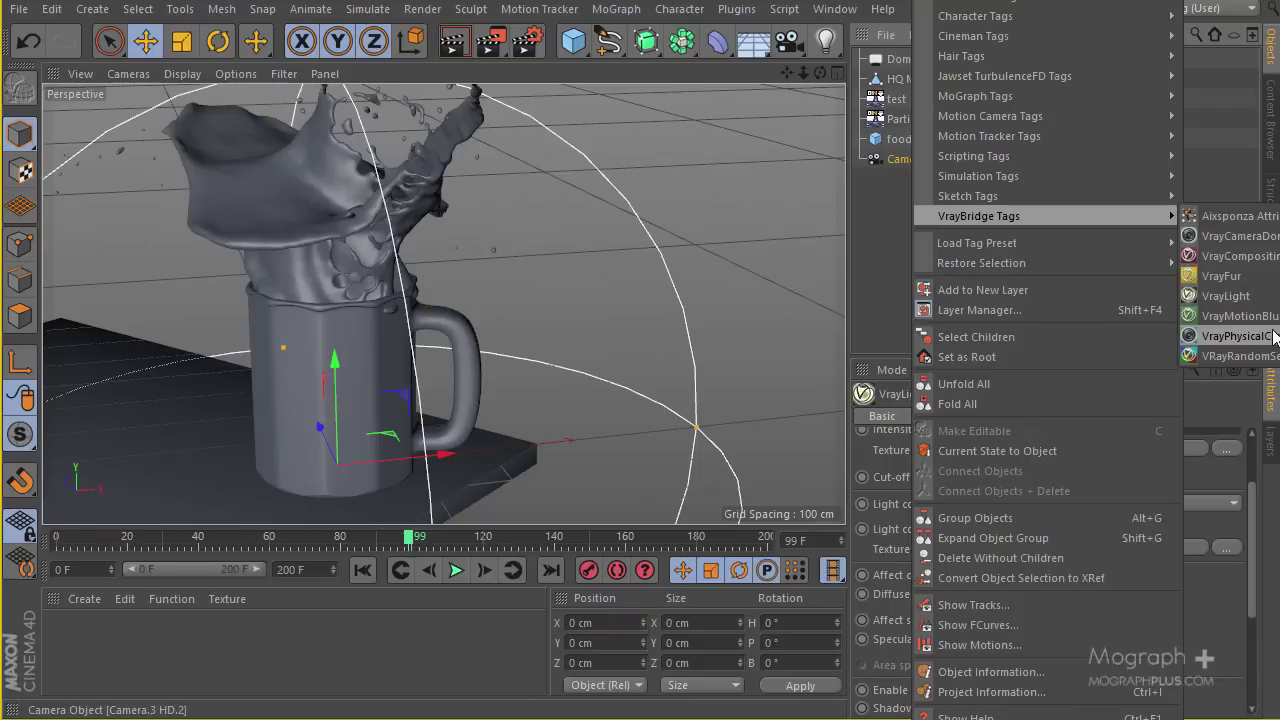
click(1240, 336)
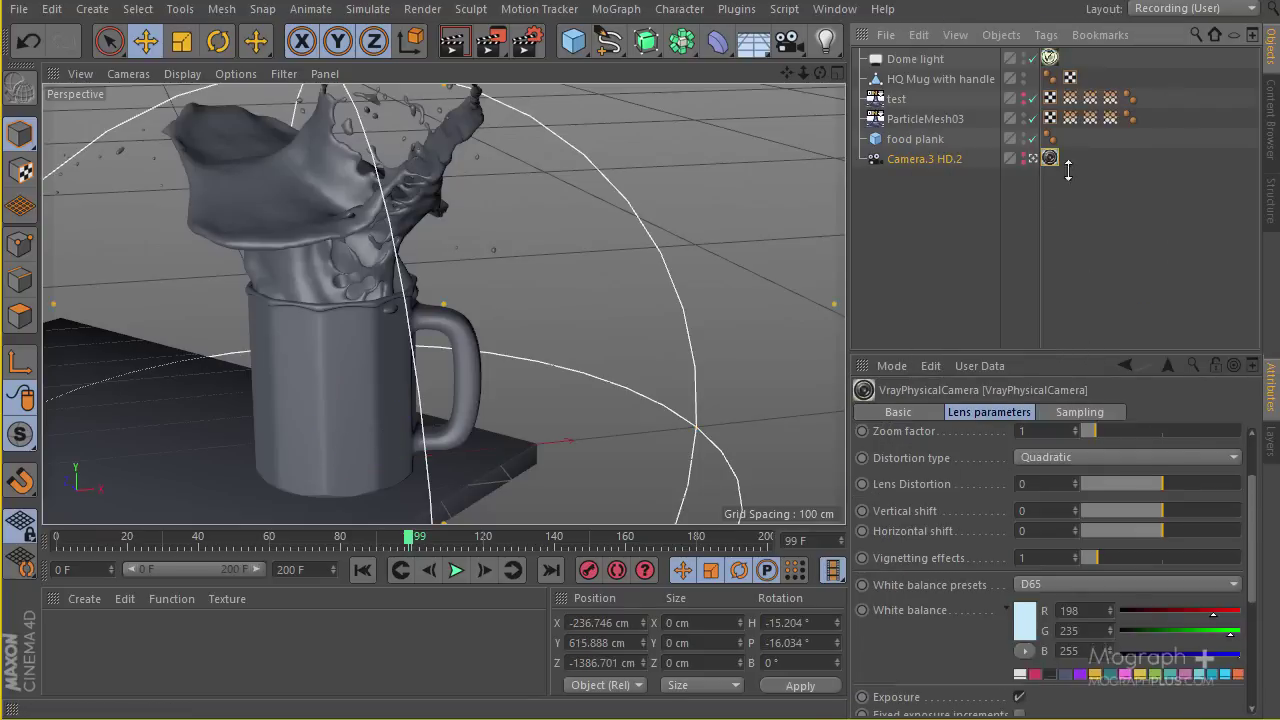
drag(1078, 357, 1078, 162)
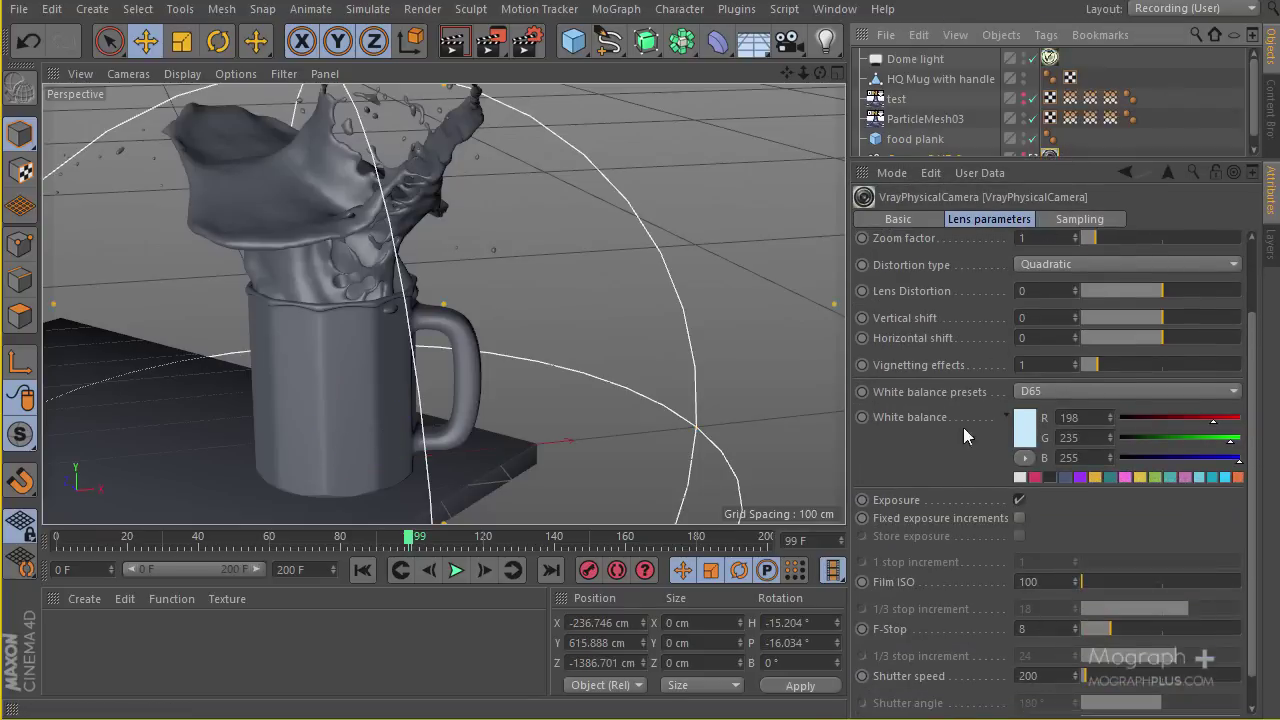
click(1095, 389)
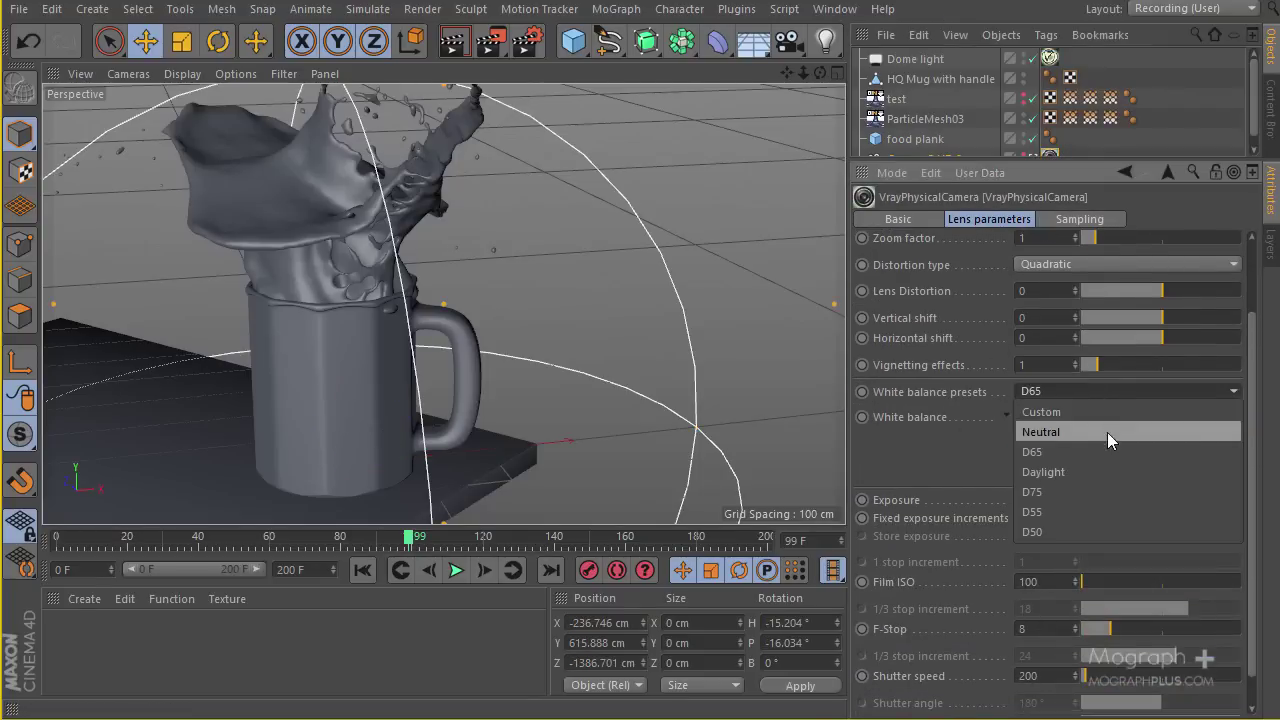
click(1107, 432)
Set the physical camera's Film ISO to 800 and shutter speed to 50.
scroll(964, 467, down, 1)
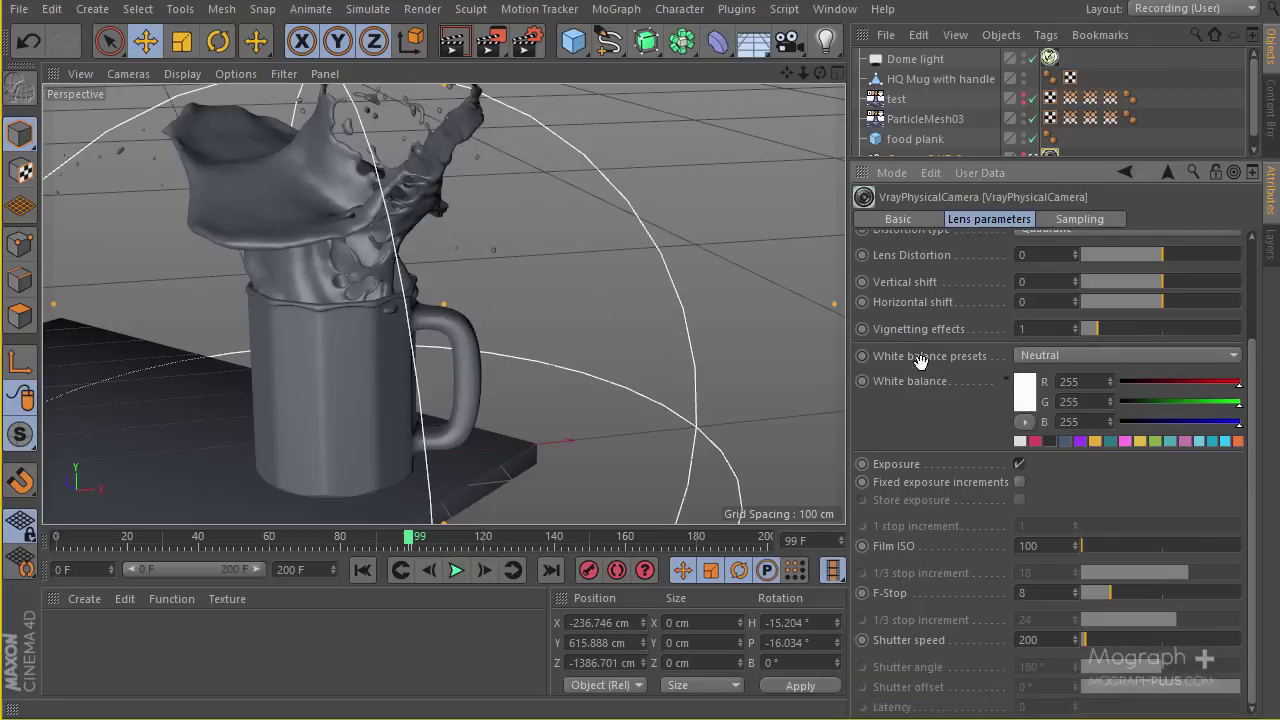
click(1045, 543)
text(8)
click(1040, 636)
text(50)
key(Return)
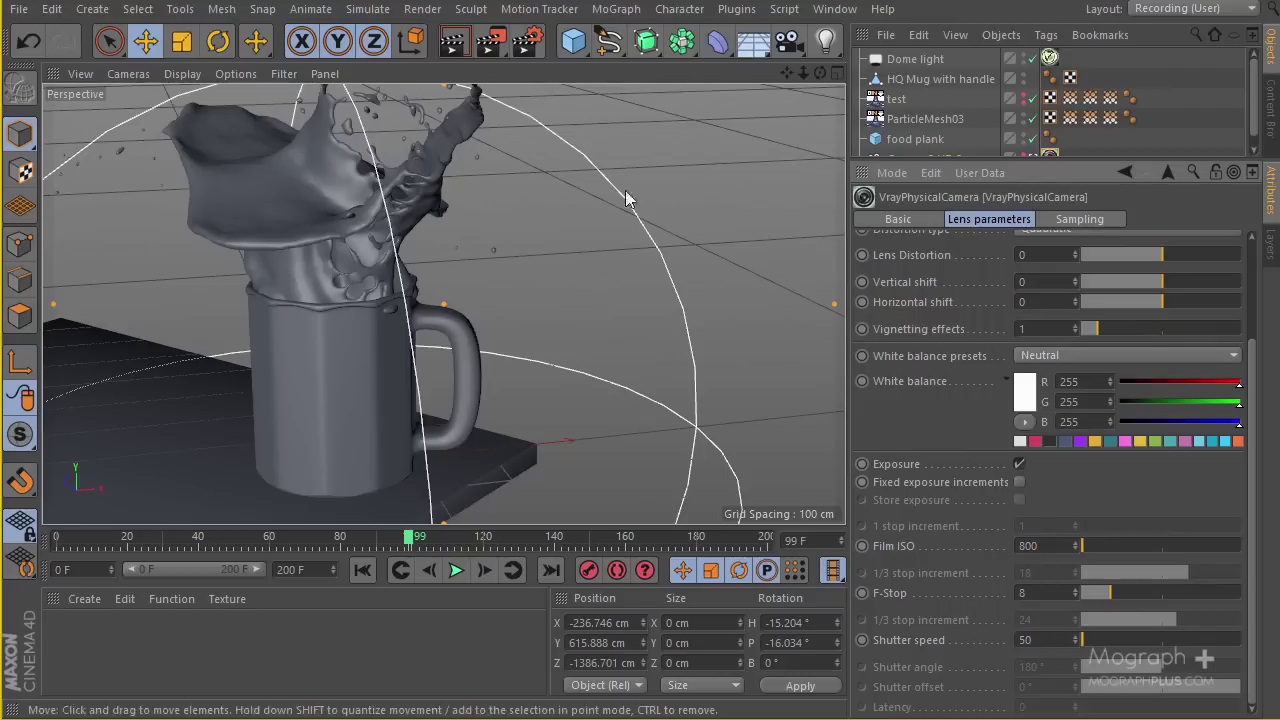
Run a test render, then raise the Dome light's VrayLight intensity to 2.
click(457, 50)
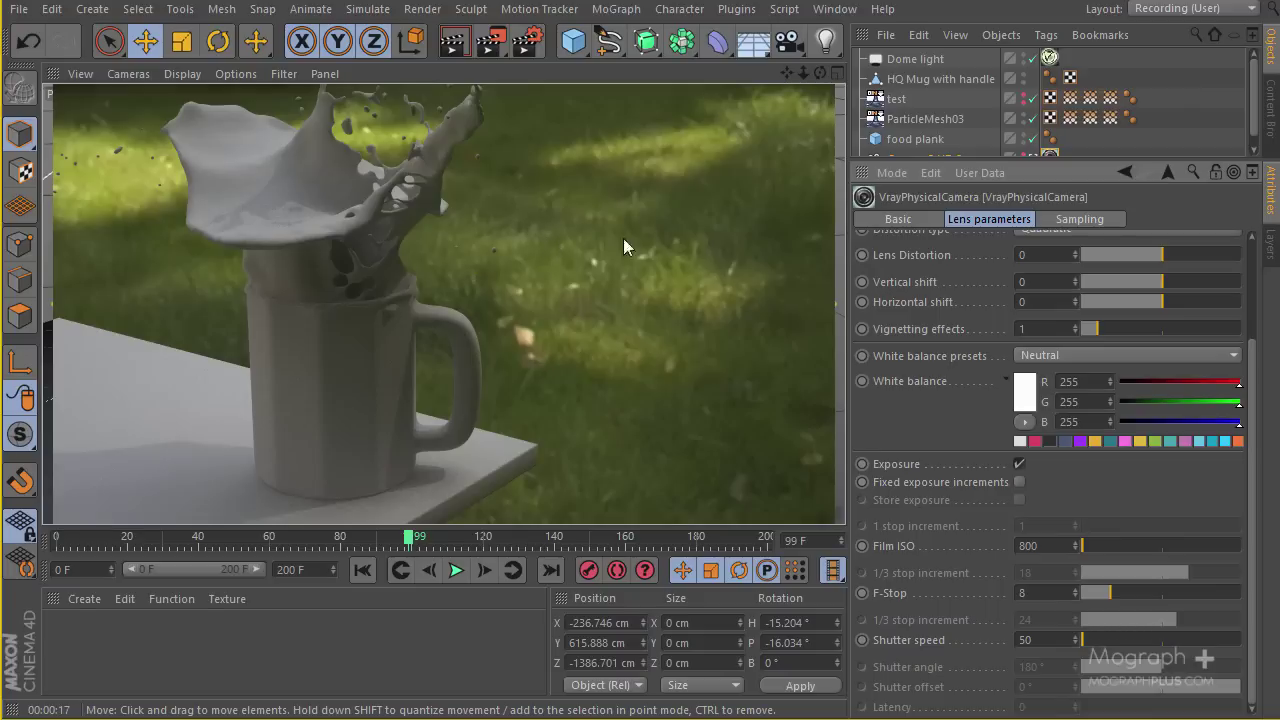
click(1049, 57)
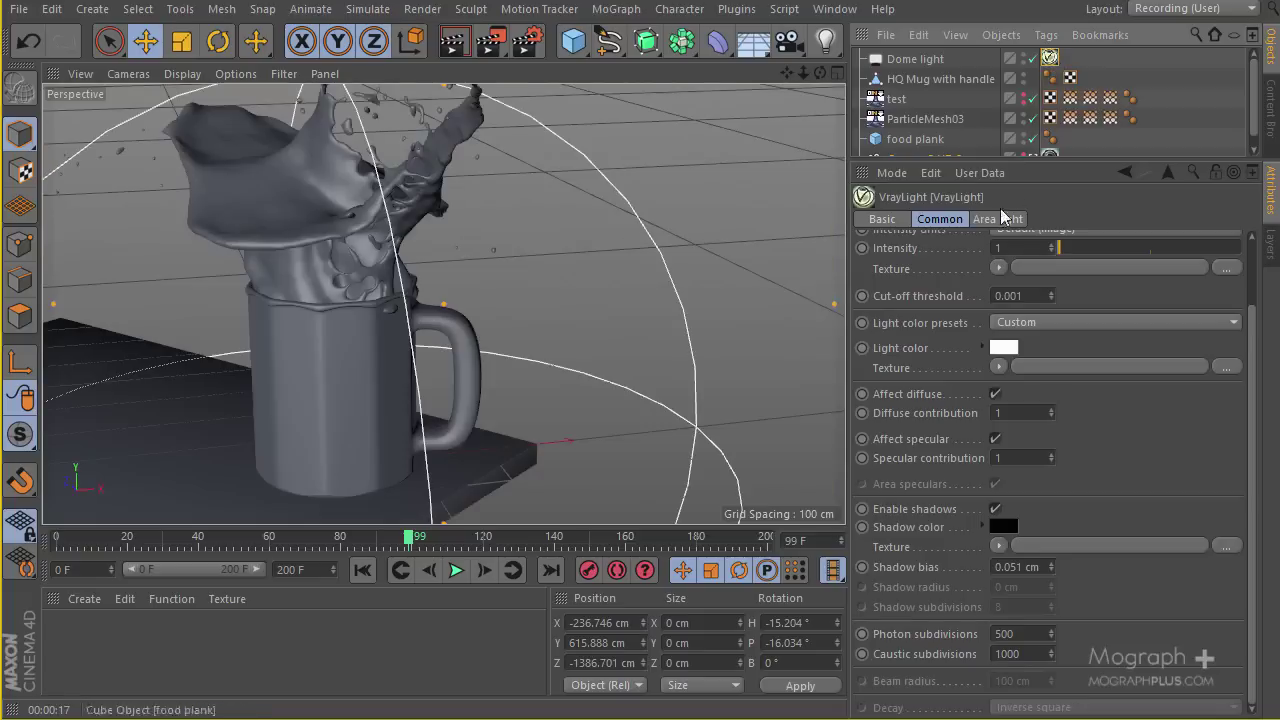
scroll(1140, 440, up, 3)
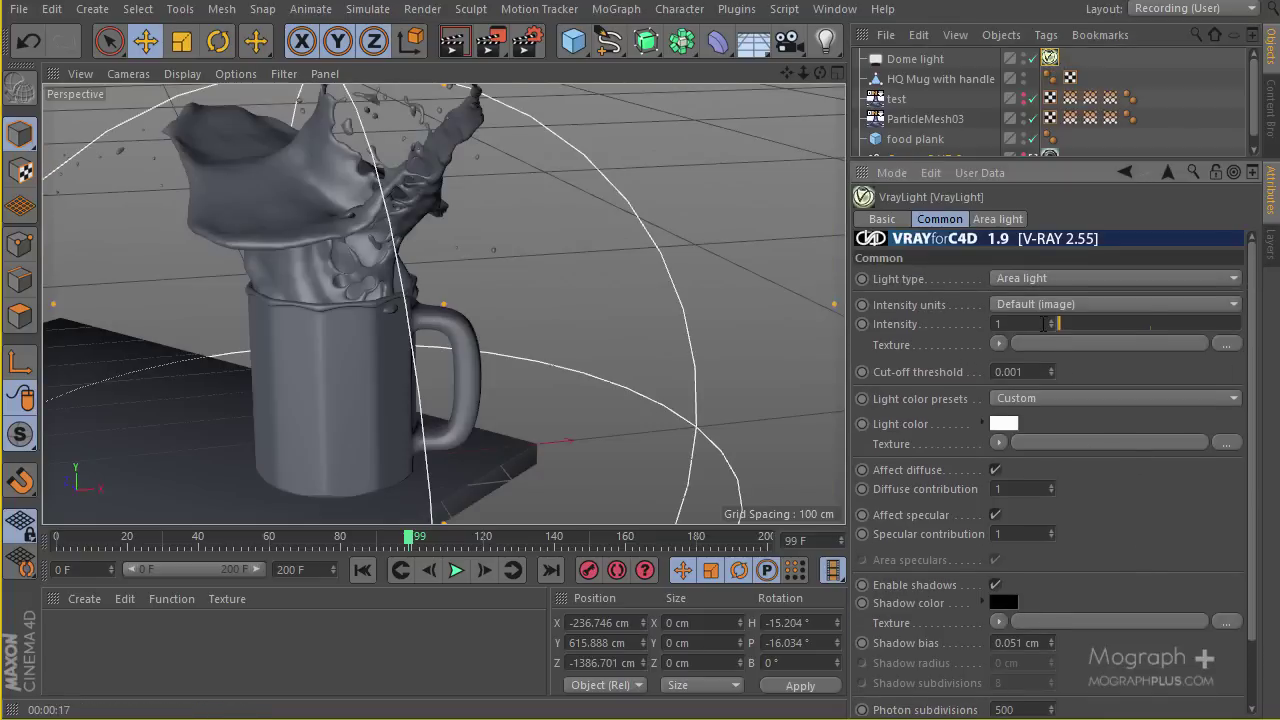
click(1051, 320)
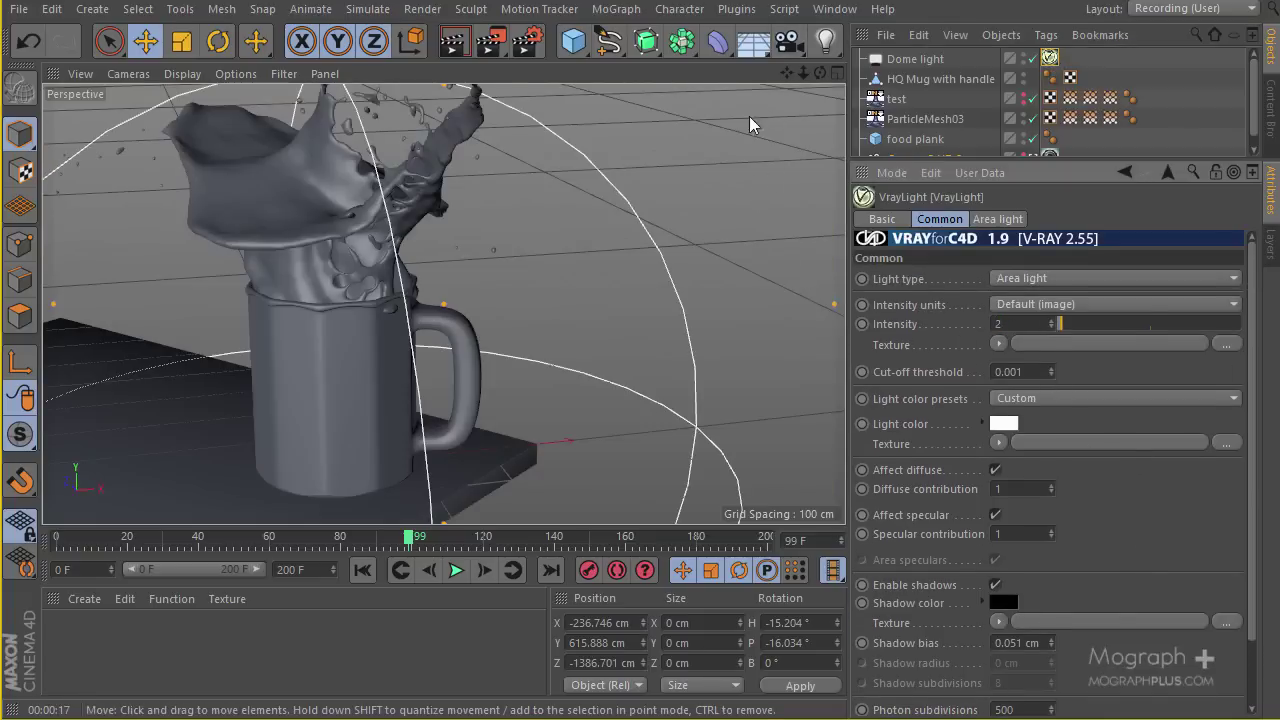
Preview the Dome light's HDR garden texture at 1024x1024 behind the scene.
click(736, 9)
mouse_move(800, 126)
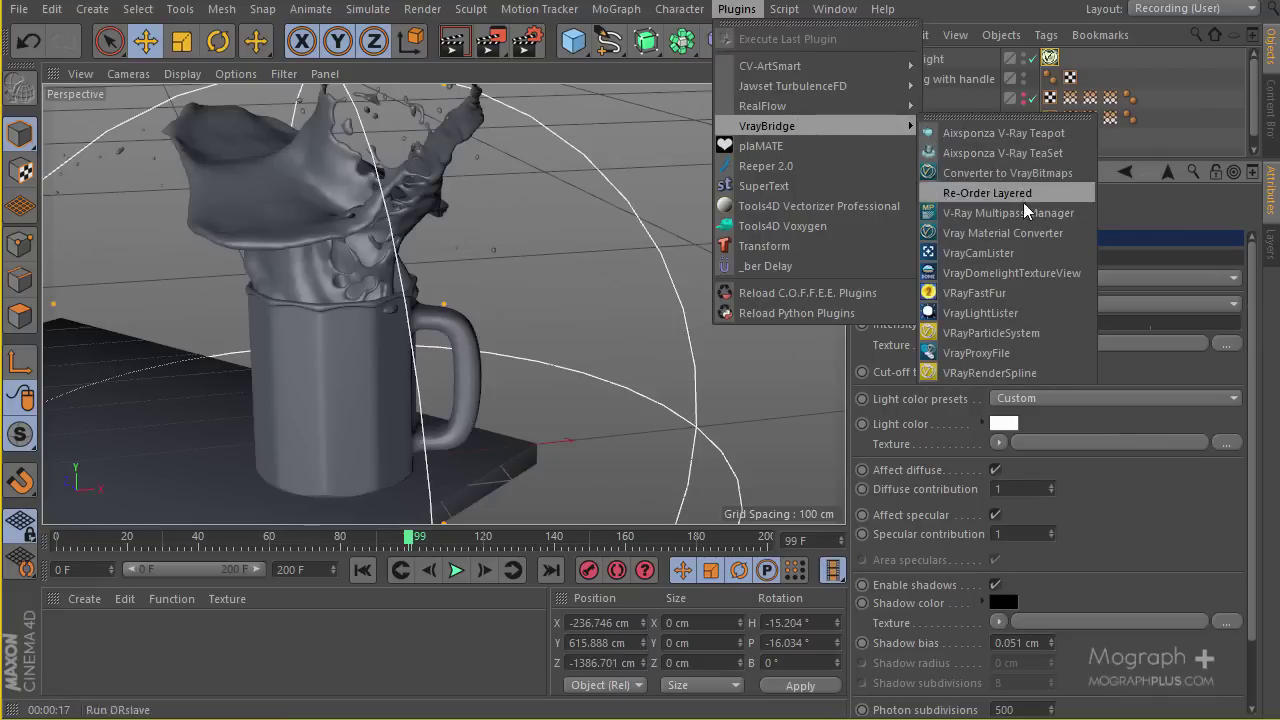
click(1000, 273)
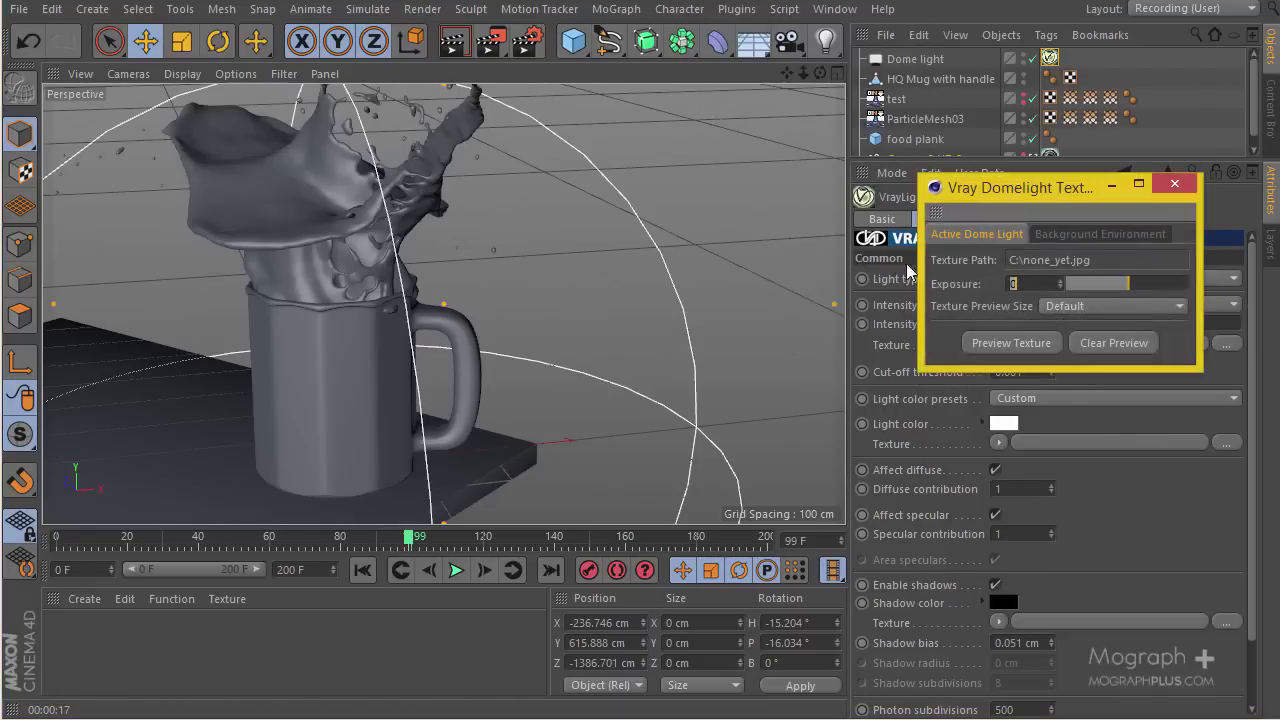
click(1100, 306)
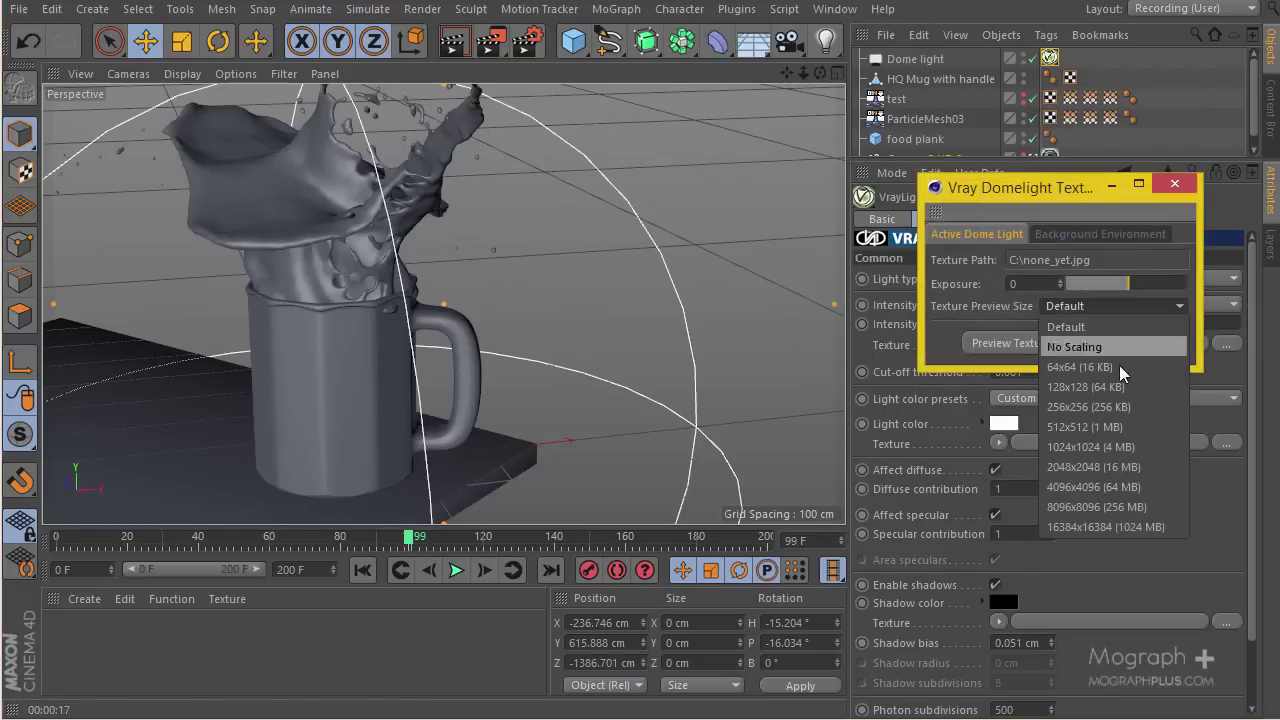
click(1140, 446)
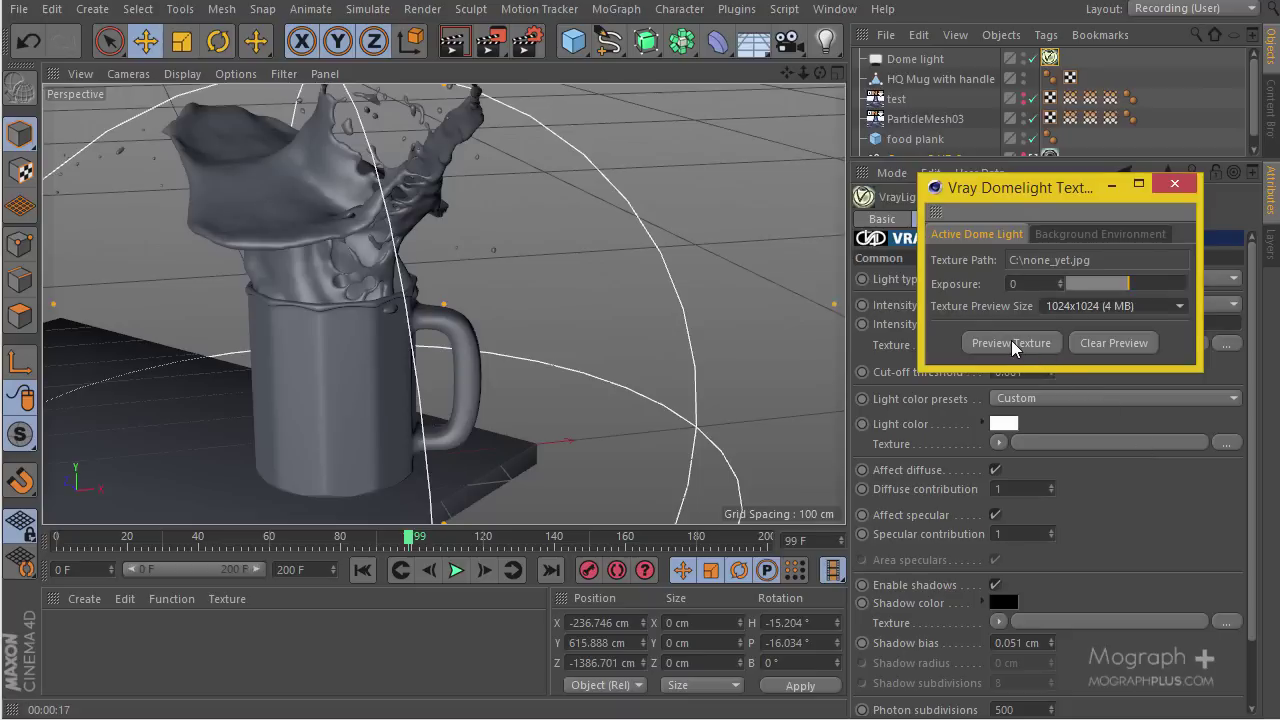
click(1012, 343)
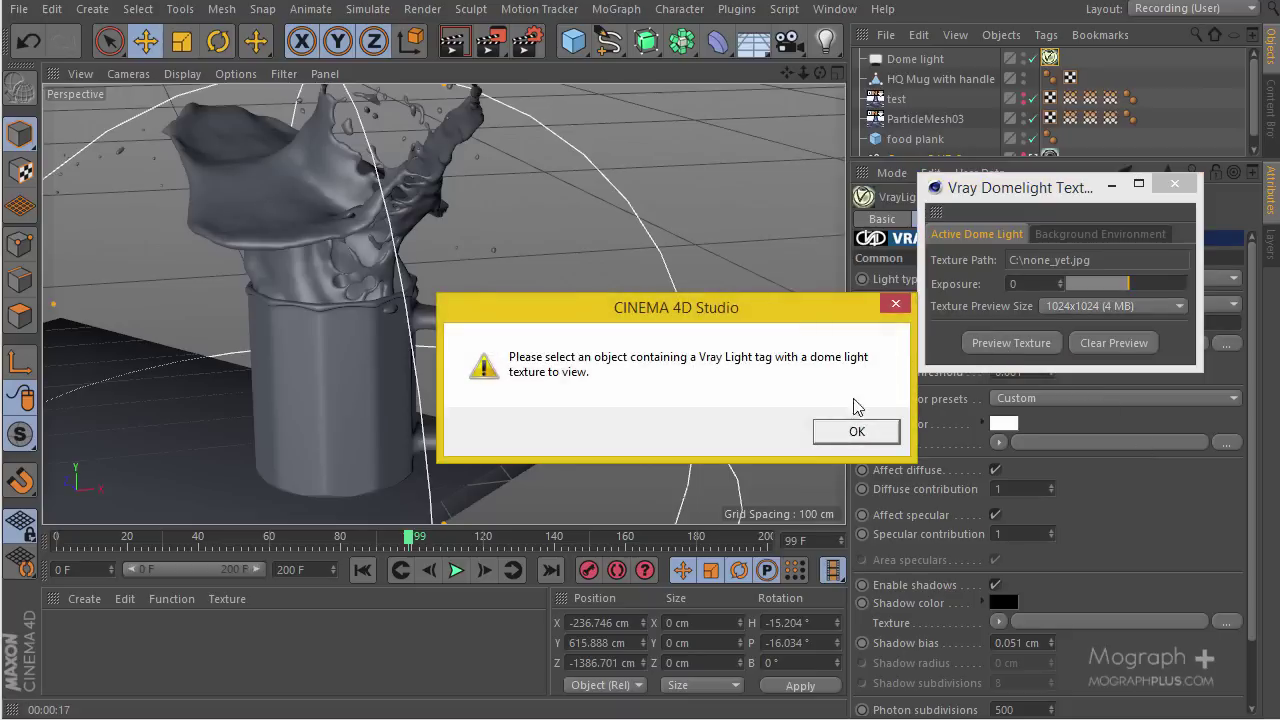
click(848, 428)
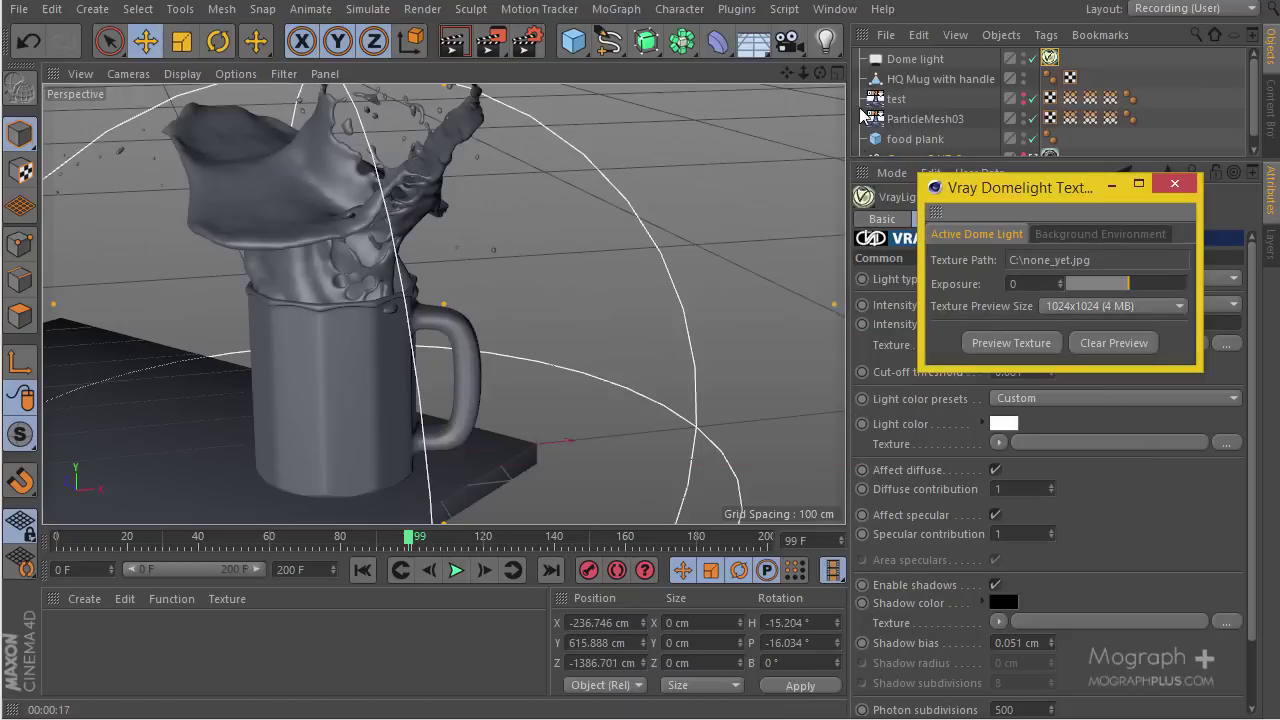
click(888, 60)
click(1009, 340)
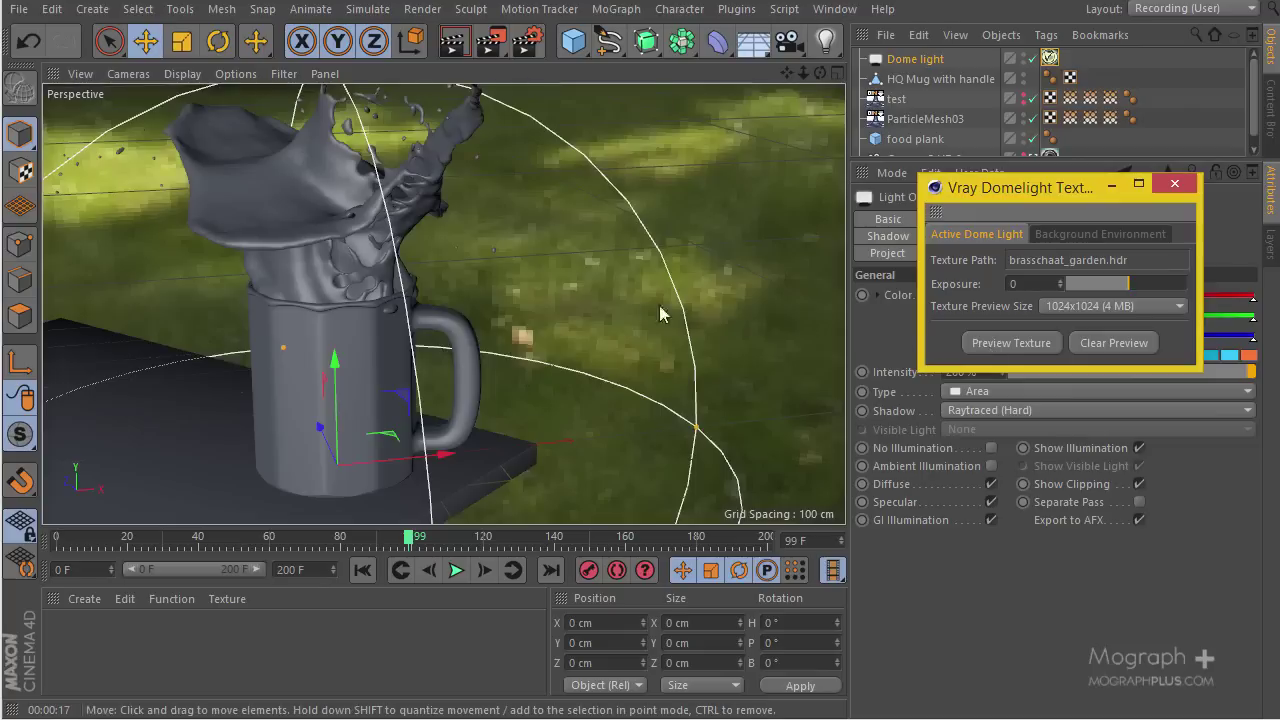
Test dome light heading and pitch rotations, undoing each, and shift the preview window left.
click(218, 41)
drag(373, 489, 335, 427)
key(ctrl+z)
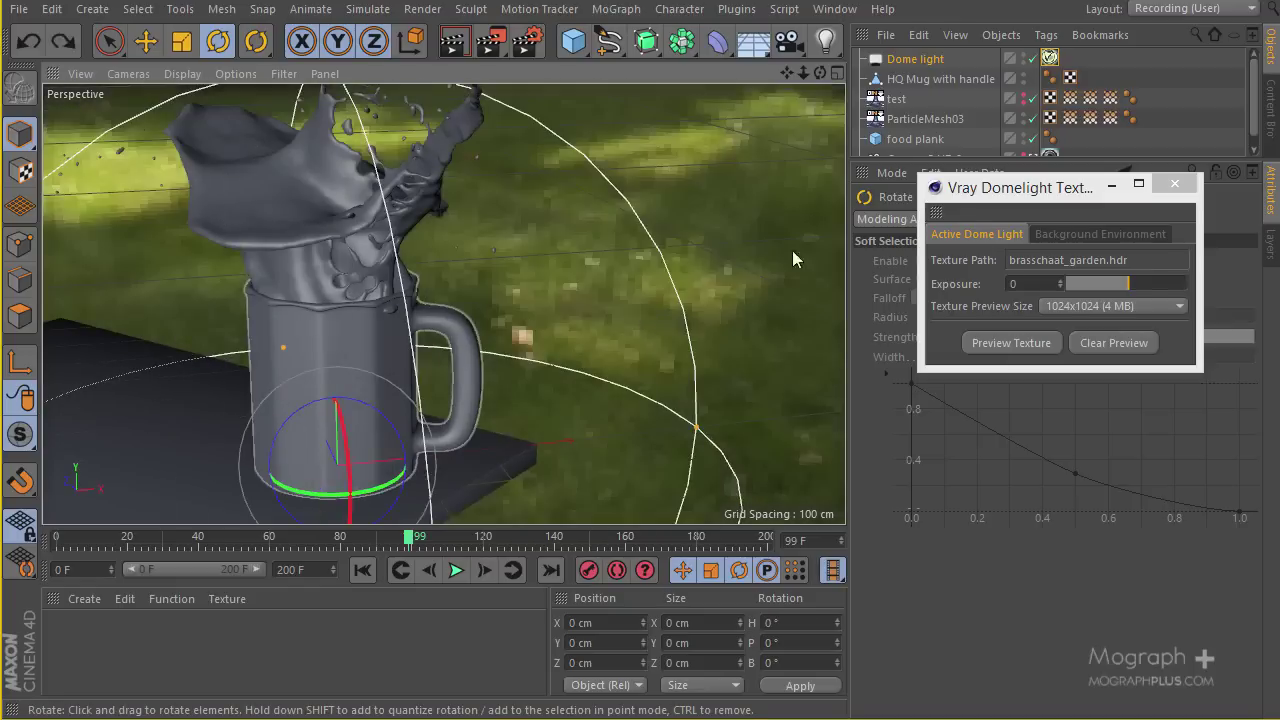
drag(1036, 196, 1030, 281)
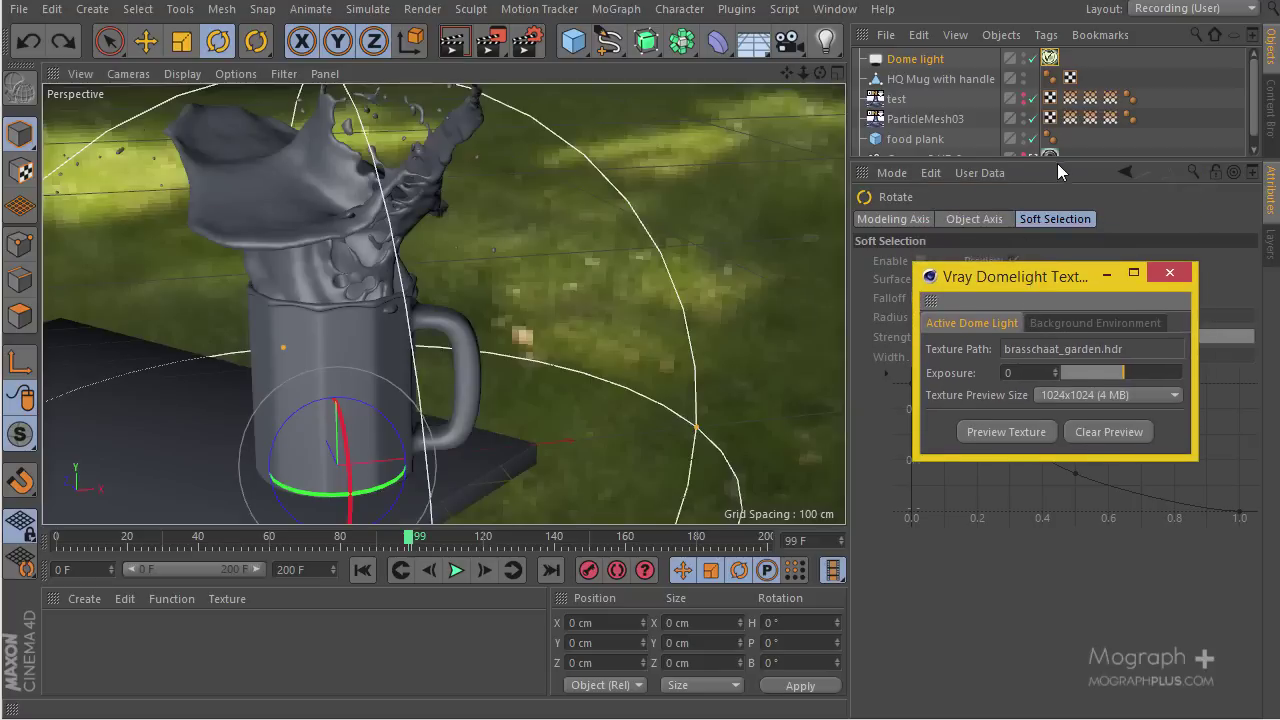
drag(343, 403, 362, 330)
key(ctrl+z)
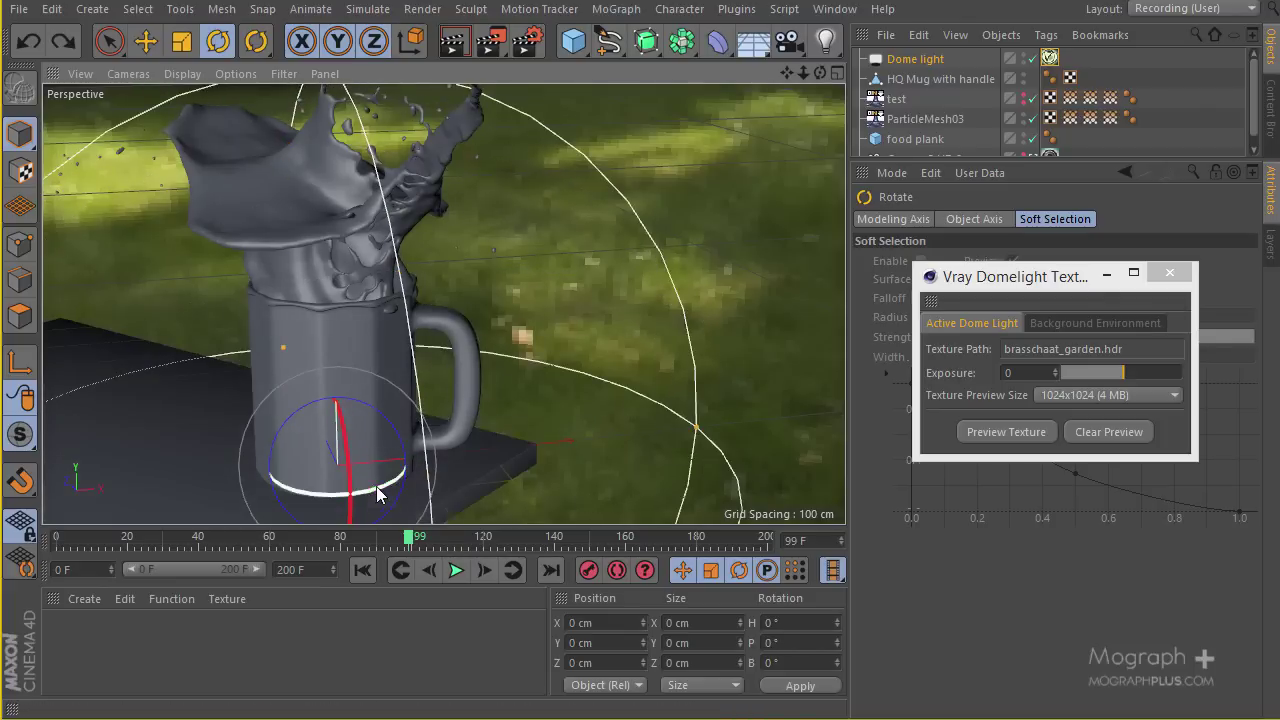
drag(337, 491, 440, 445)
key(ctrl+z)
drag(1058, 300, 886, 392)
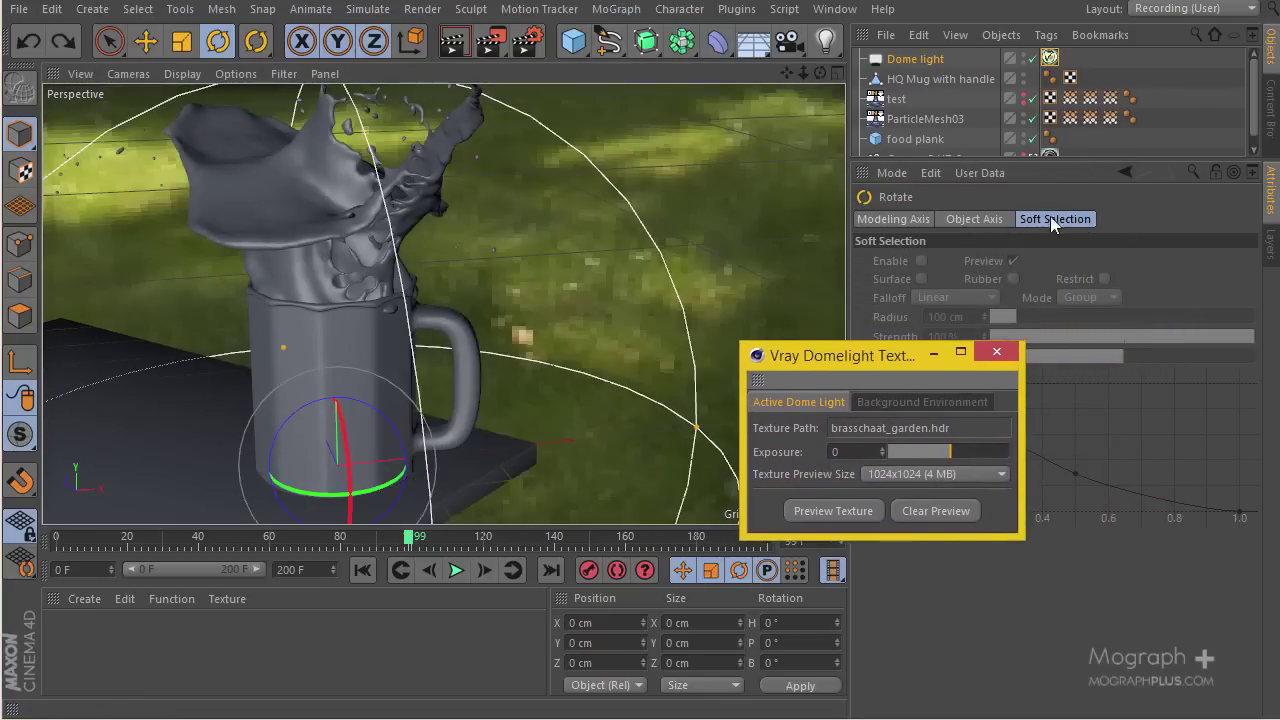
Select Camera.3 HD.2 and reframe the view around the mug.
drag(1081, 162, 1081, 326)
click(948, 166)
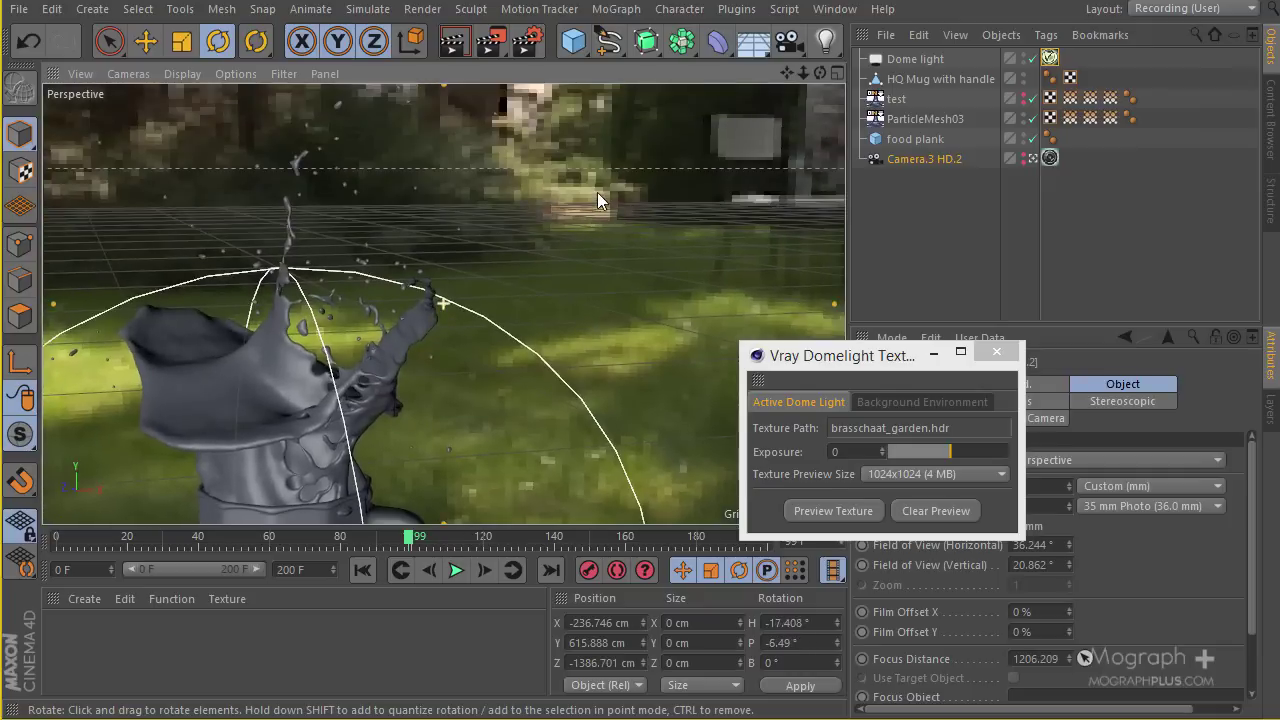
alt+middle_drag(597, 192, 555, 252)
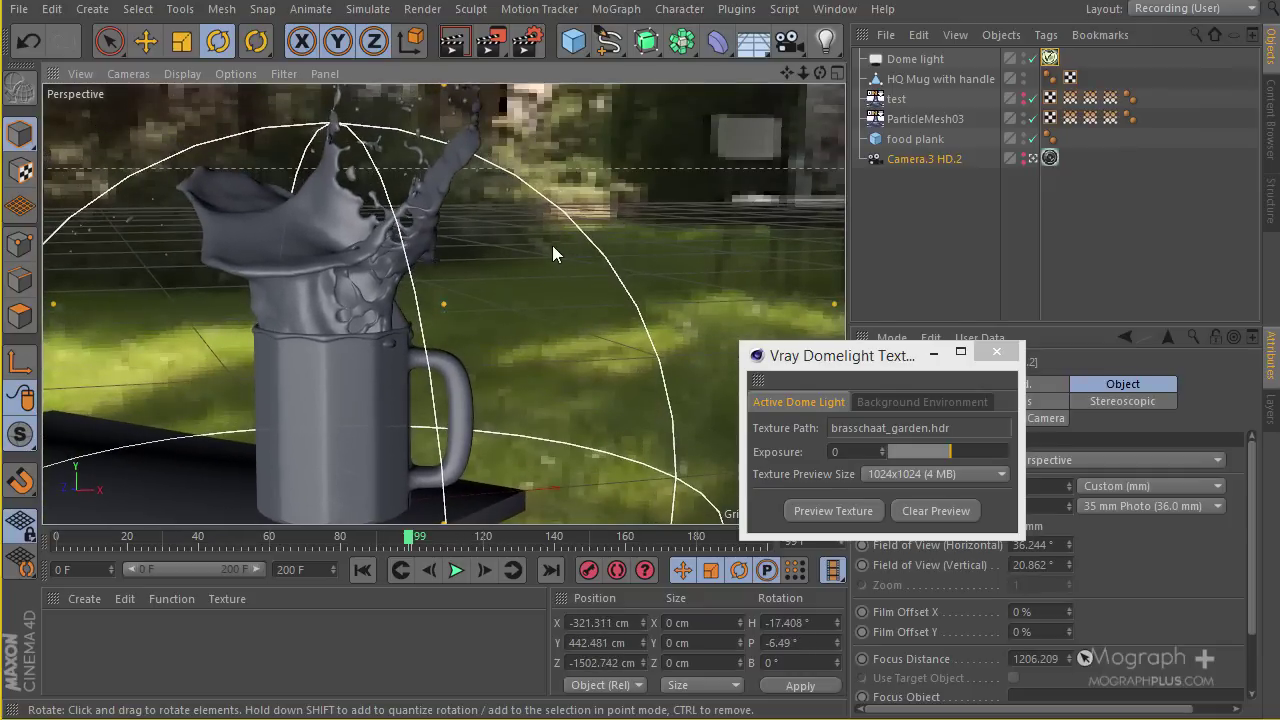
mouse_move(552, 245)
alt+mouse_down()
mouse_move(564, 228)
mouse_move(632, 222)
mouse_move(535, 241)
alt+mouse_up()
scroll(559, 244, up, 3)
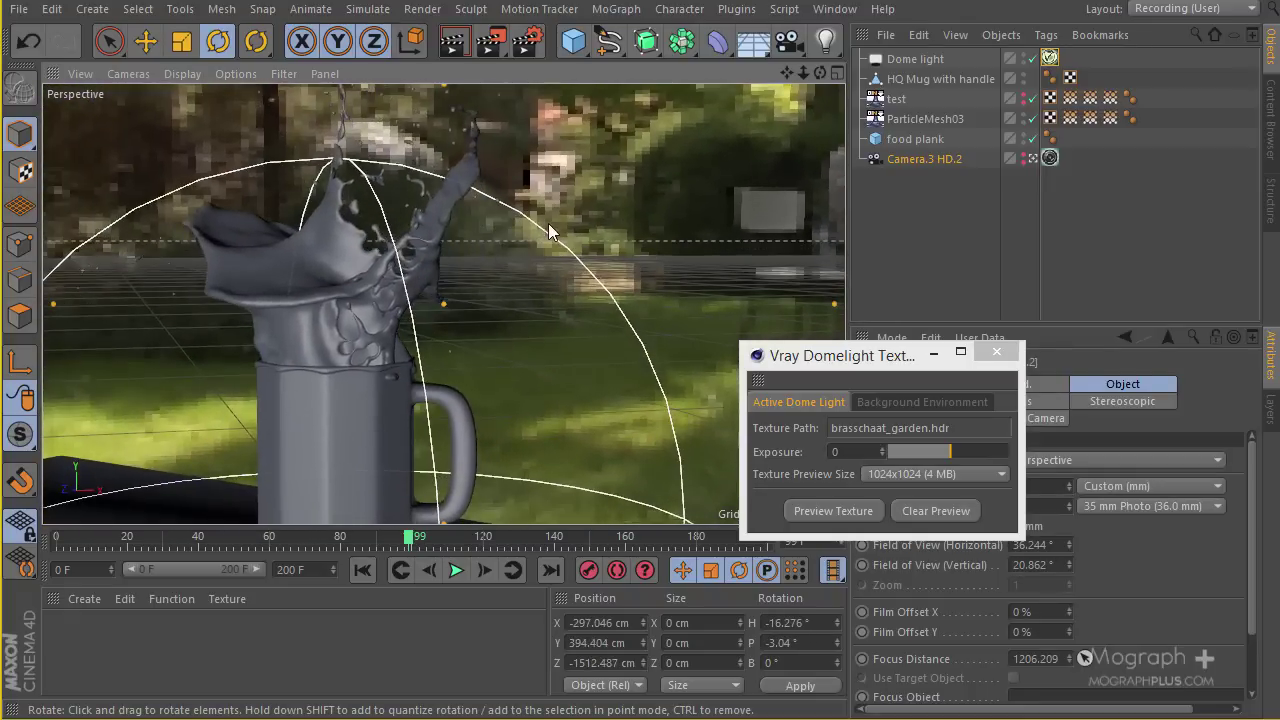
scroll(522, 298, down, 4)
alt+middle_drag(516, 305, 506, 281)
scroll(506, 281, up, 1)
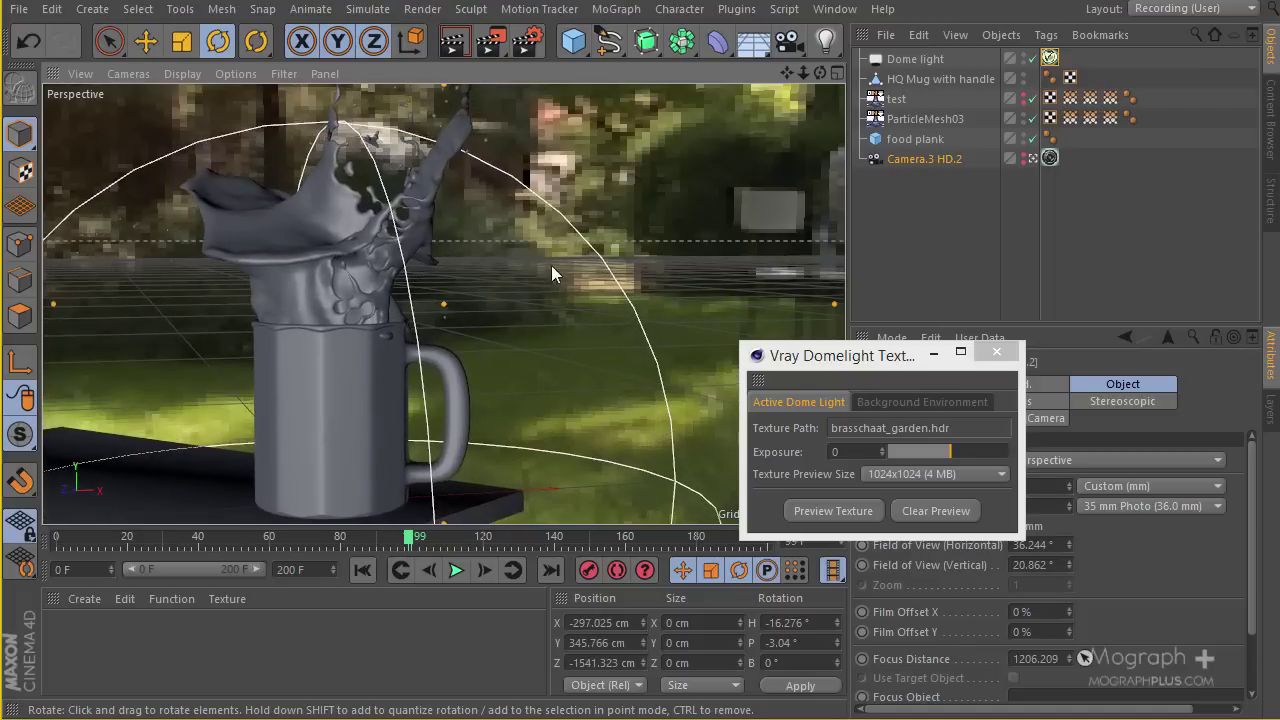
Undo viewport views back to the splash close-up and move the texture window aside.
click(82, 70)
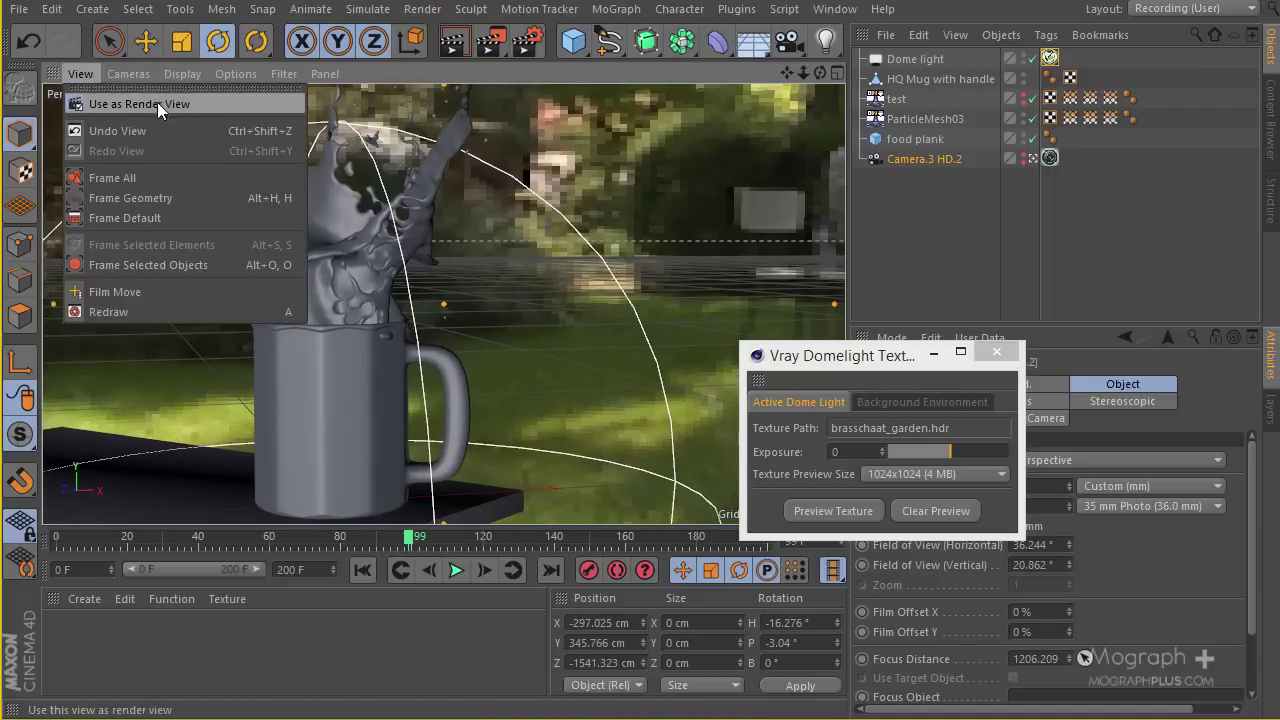
click(186, 131)
click(85, 77)
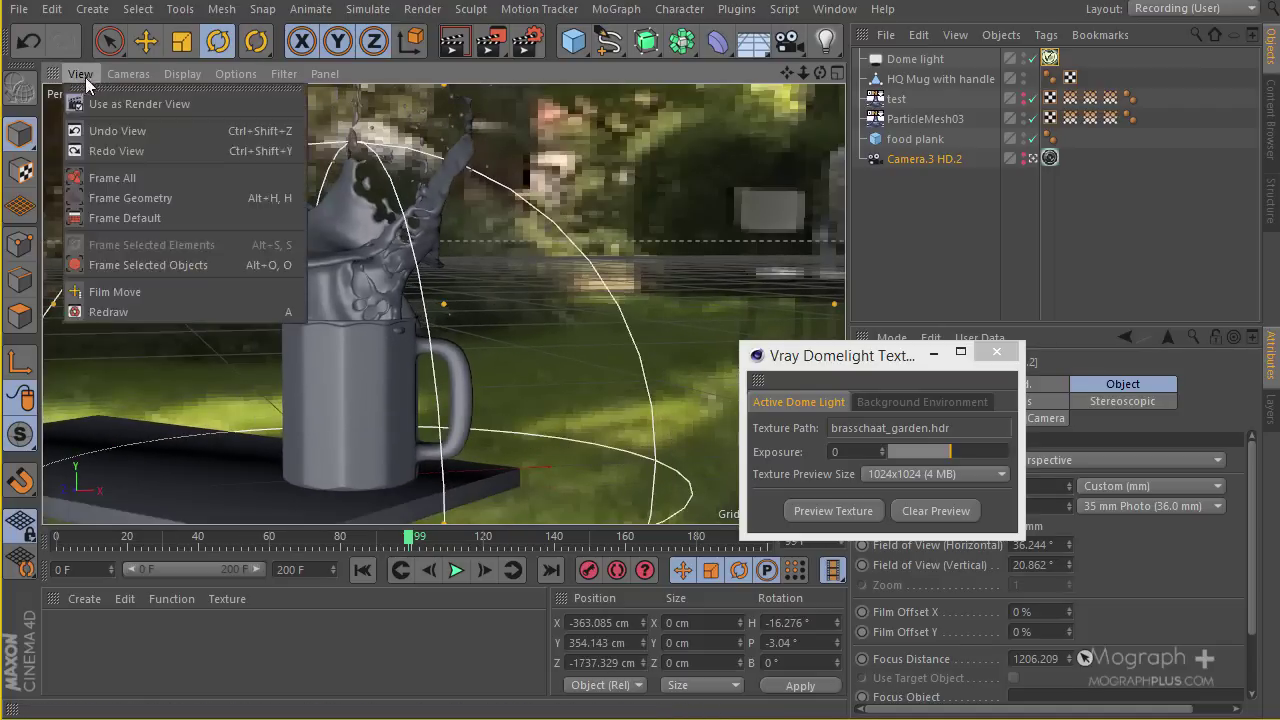
click(128, 127)
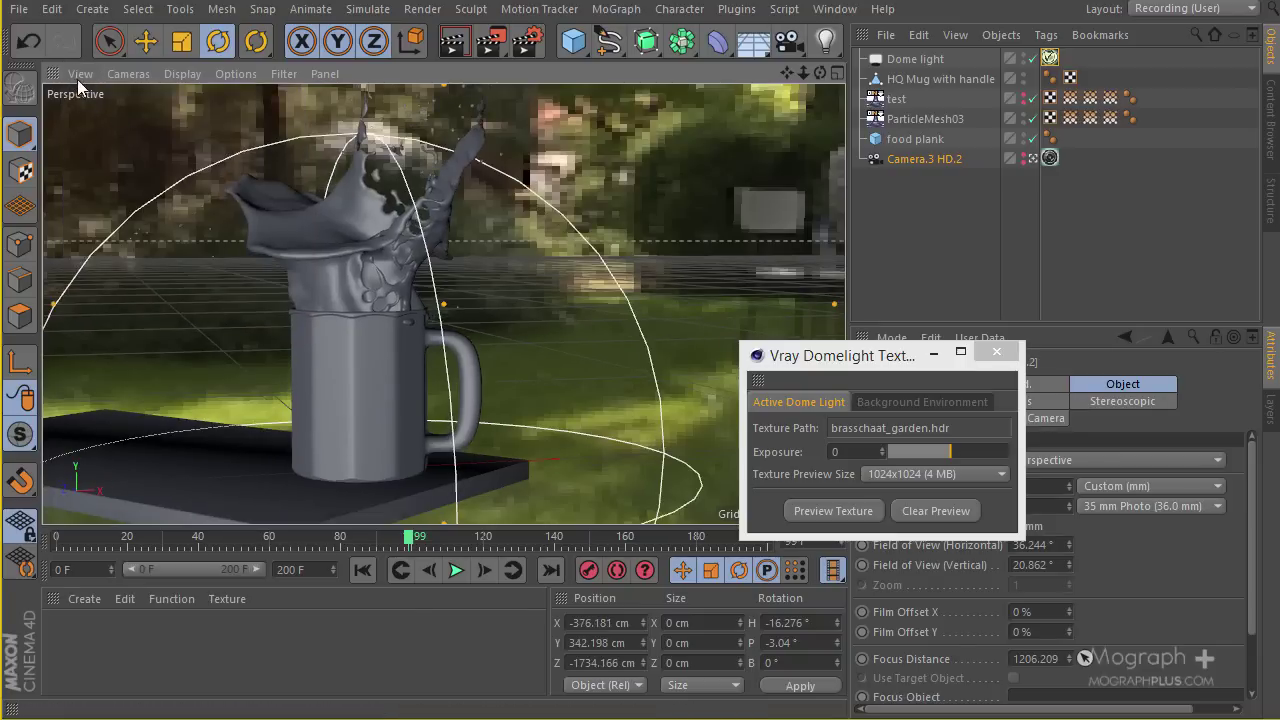
click(77, 79)
click(157, 136)
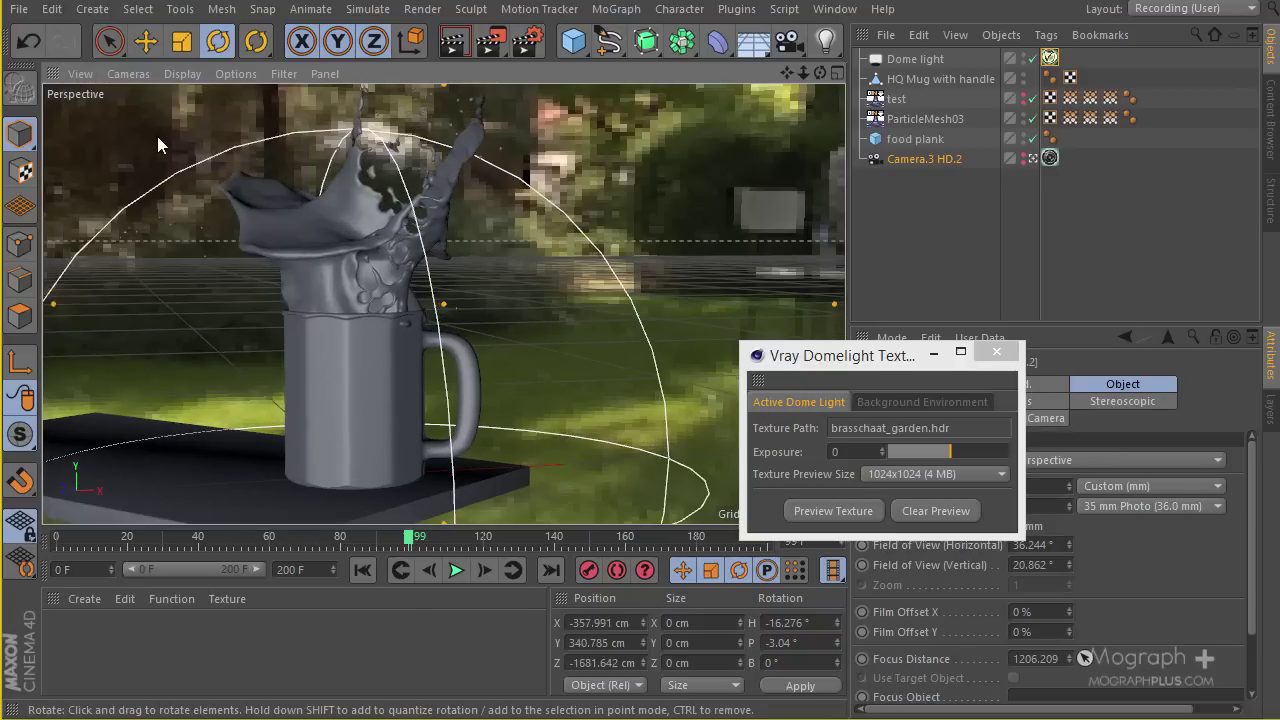
key(ctrl+shift+z)
key(ctrl+shift+z)
key(ctrl+shift+z)
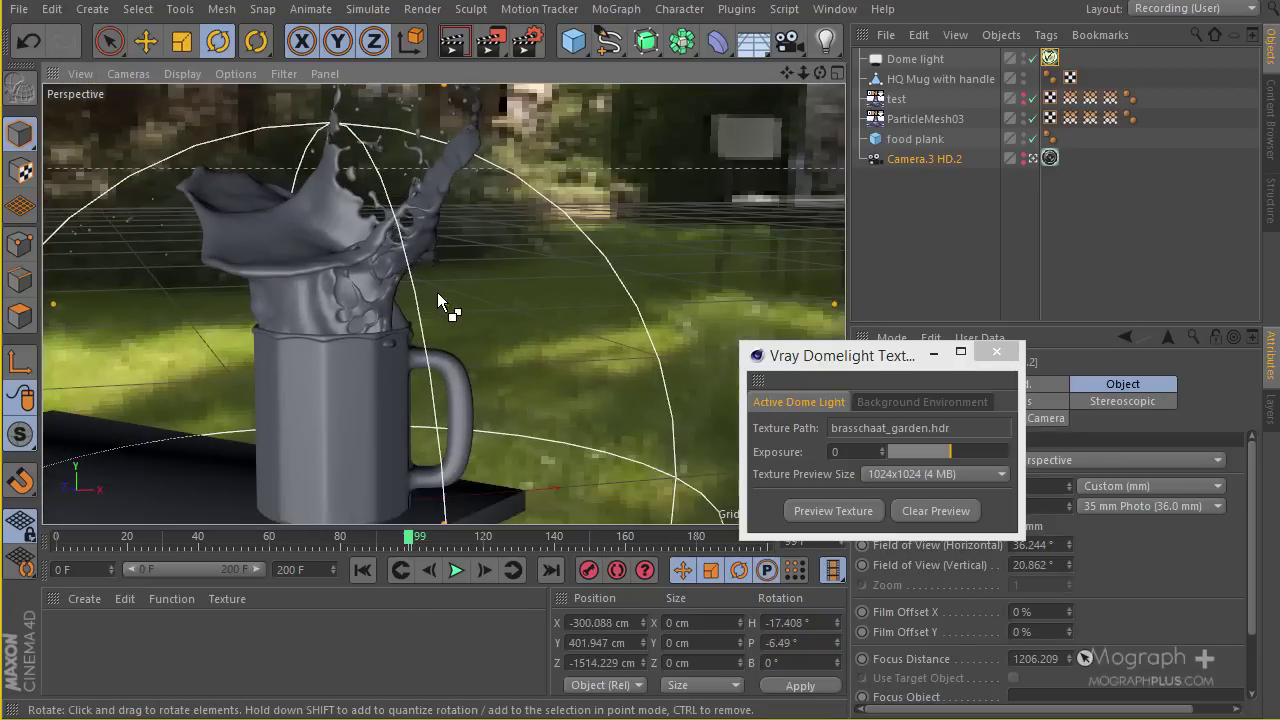
key(ctrl+shift+z)
key(ctrl+shift+z)
key(ctrl+shift+z)
key(ctrl+shift+z)
key(ctrl+shift+z)
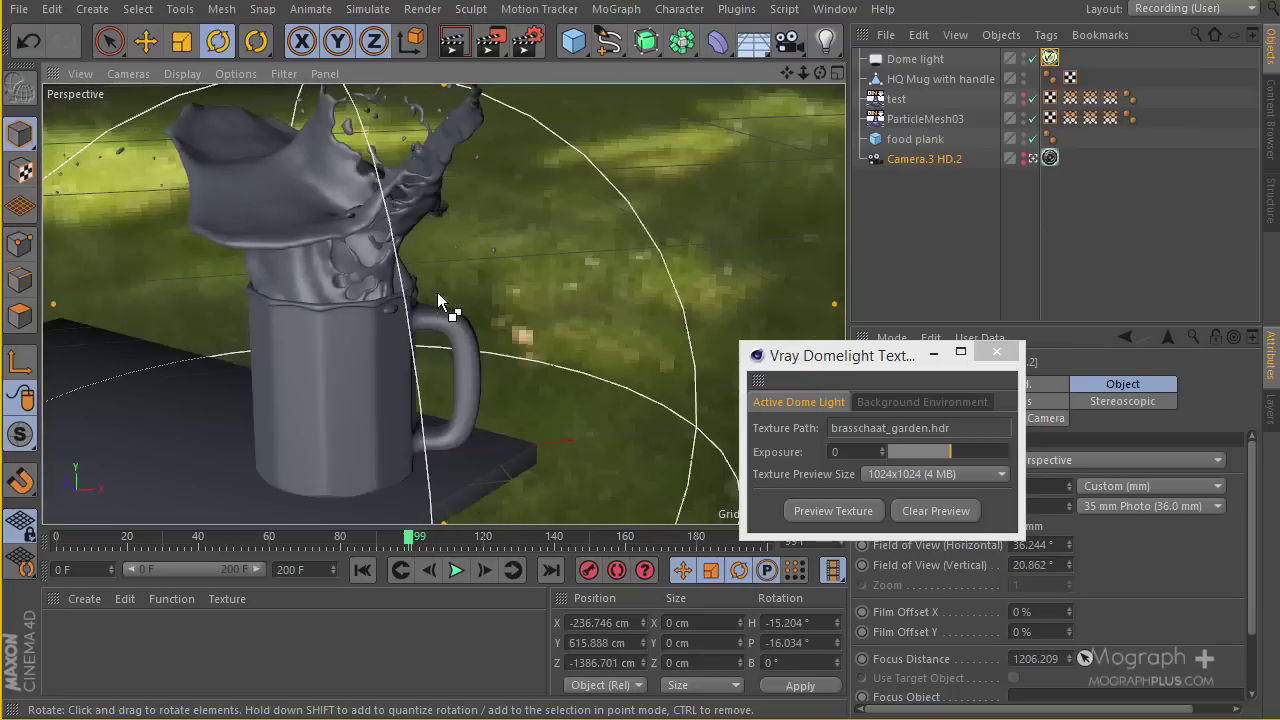
drag(873, 366, 821, 192)
Clear the dome-light preview, select Camera.3 HD.2's V-Ray camera tag, and render the view.
click(830, 177)
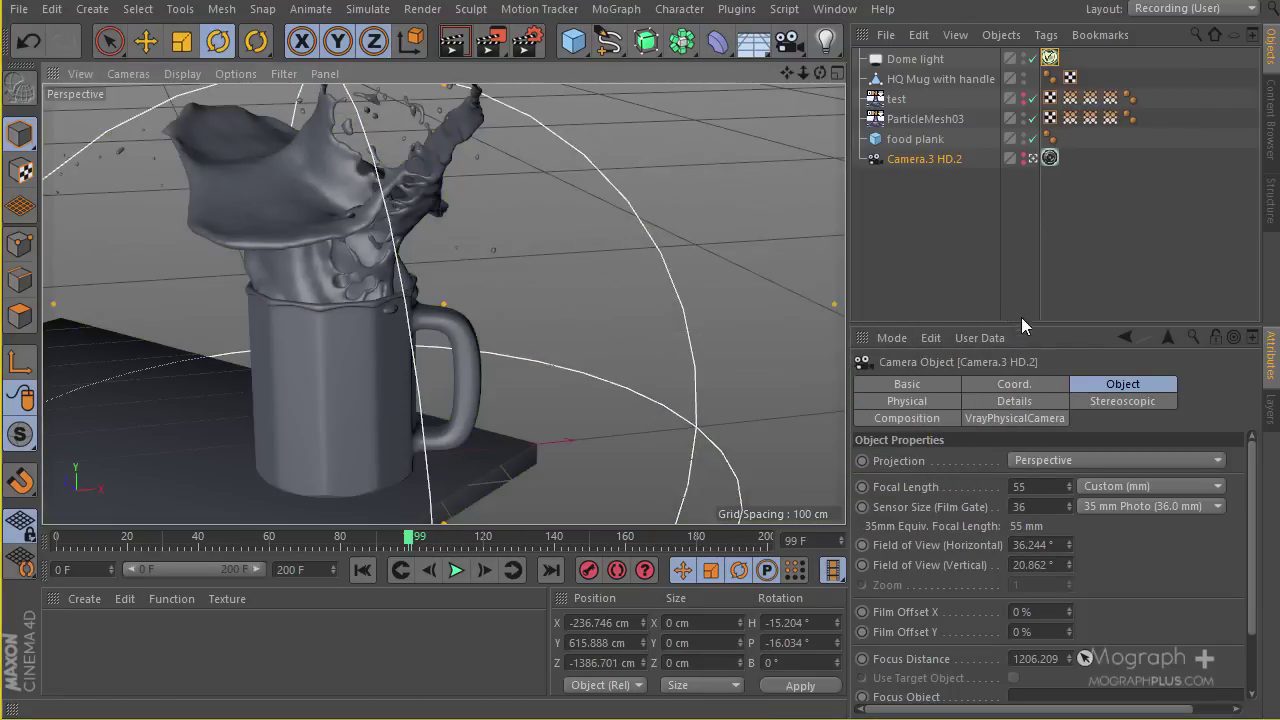
drag(1045, 276, 1048, 288)
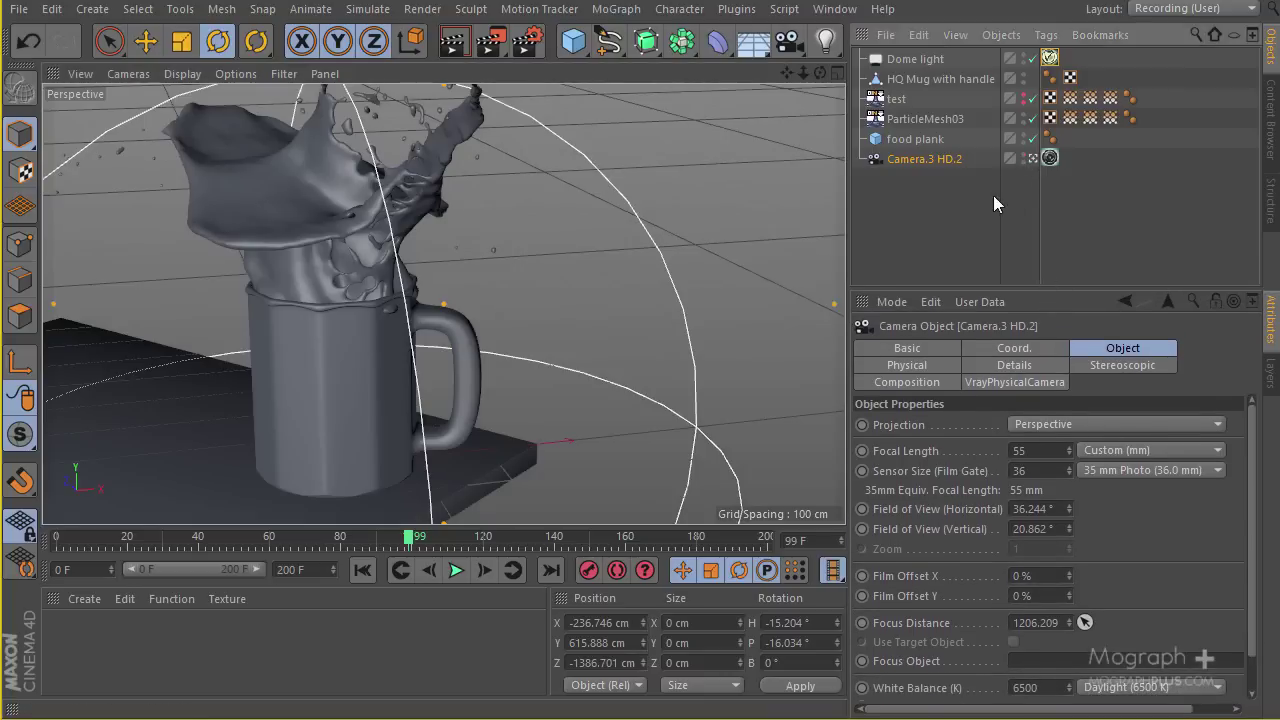
click(1049, 157)
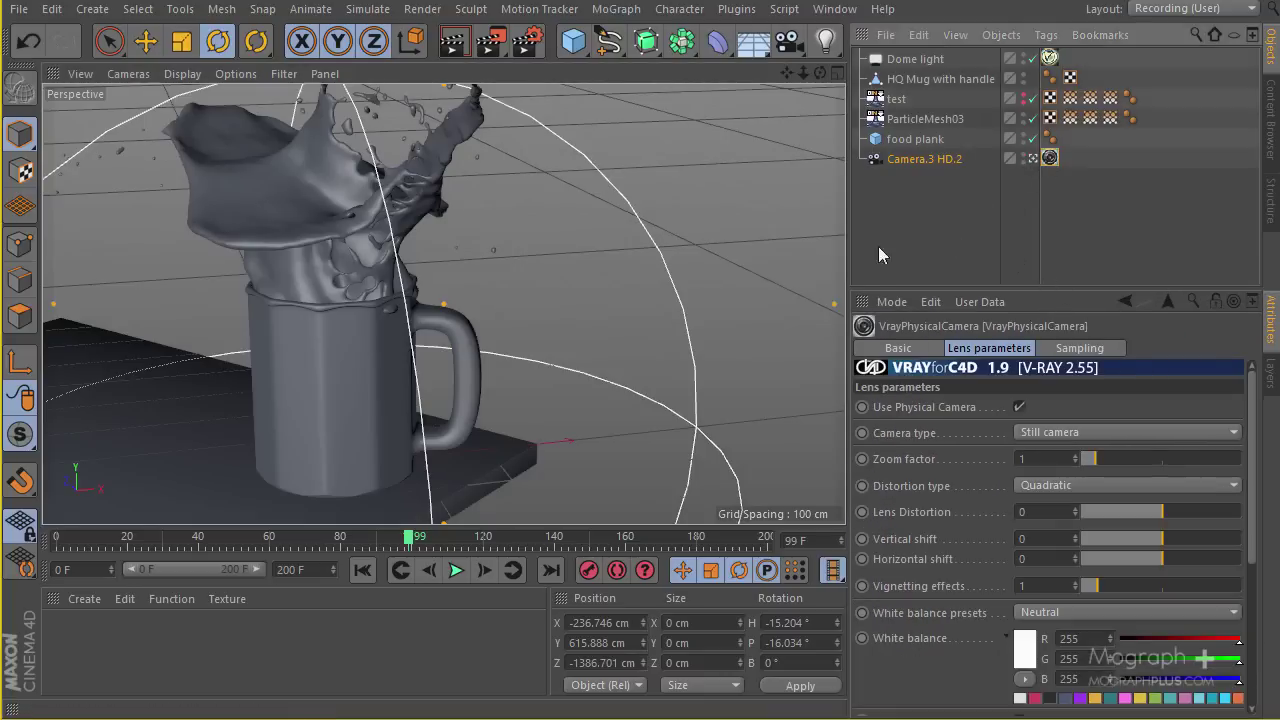
click(456, 48)
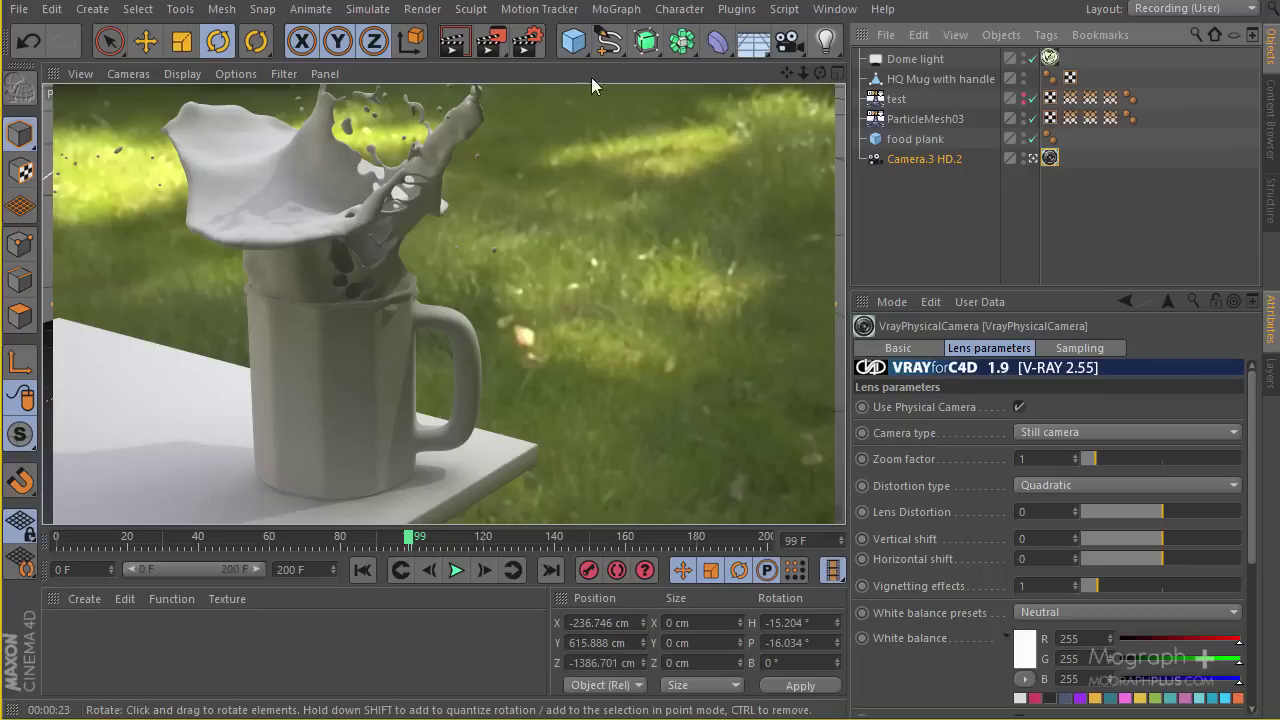
click(527, 41)
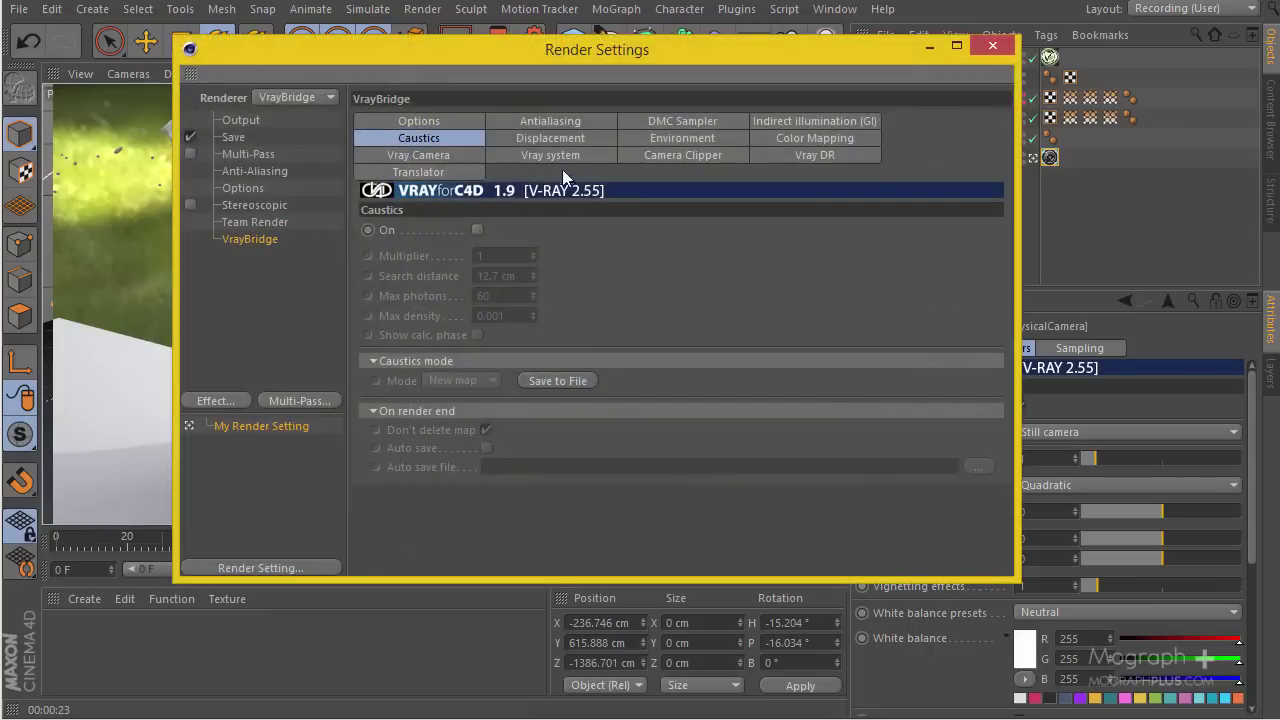
click(676, 139)
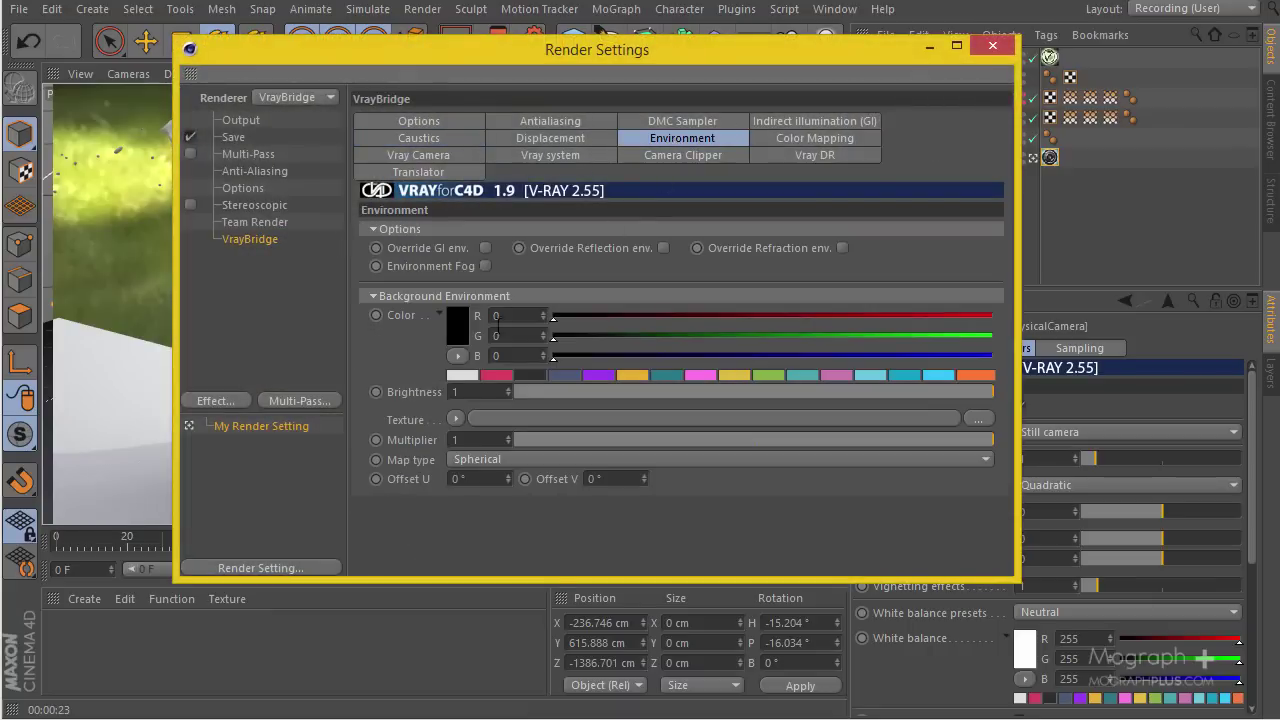
drag(586, 56, 468, 401)
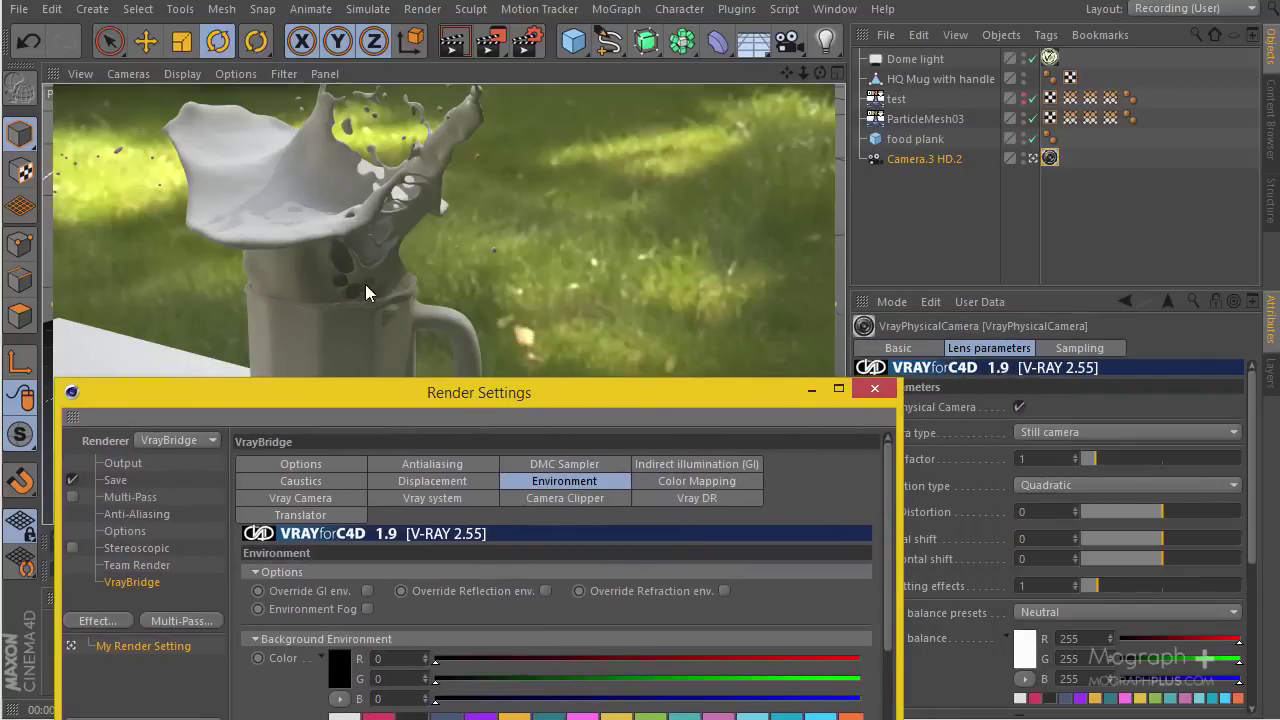
drag(369, 388, 694, 0)
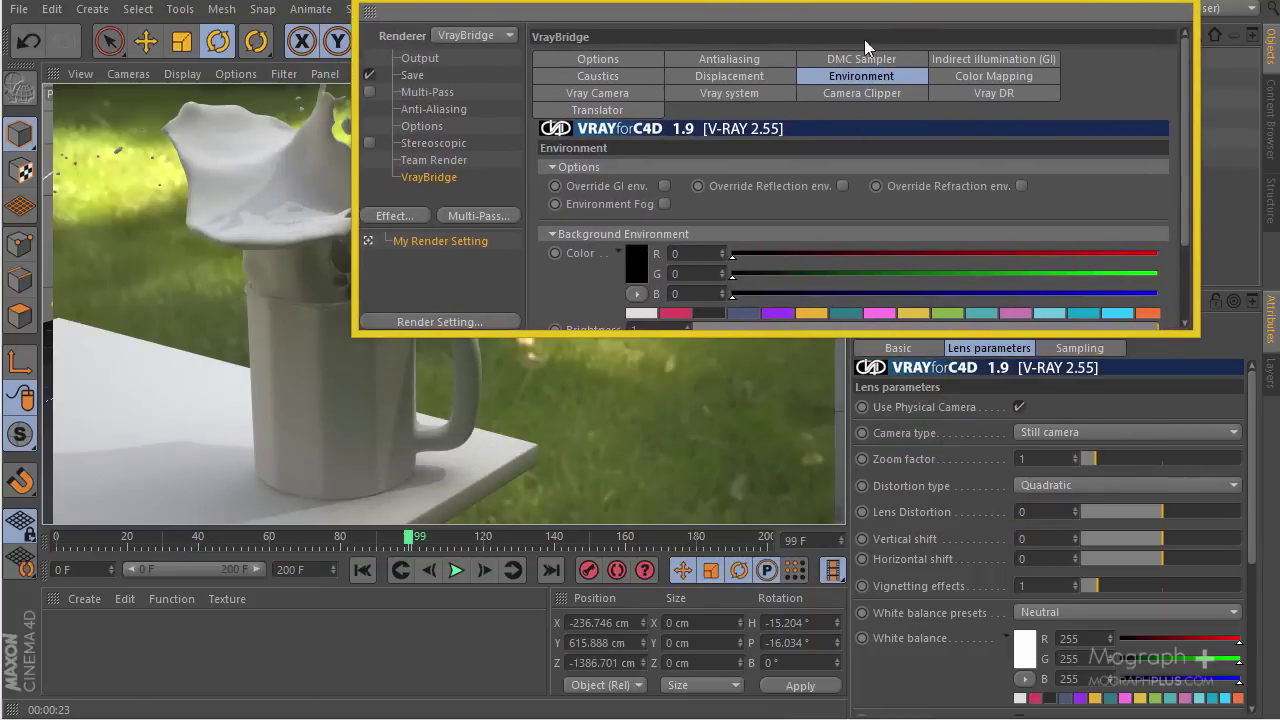
drag(860, 6, 696, 250)
click(993, 250)
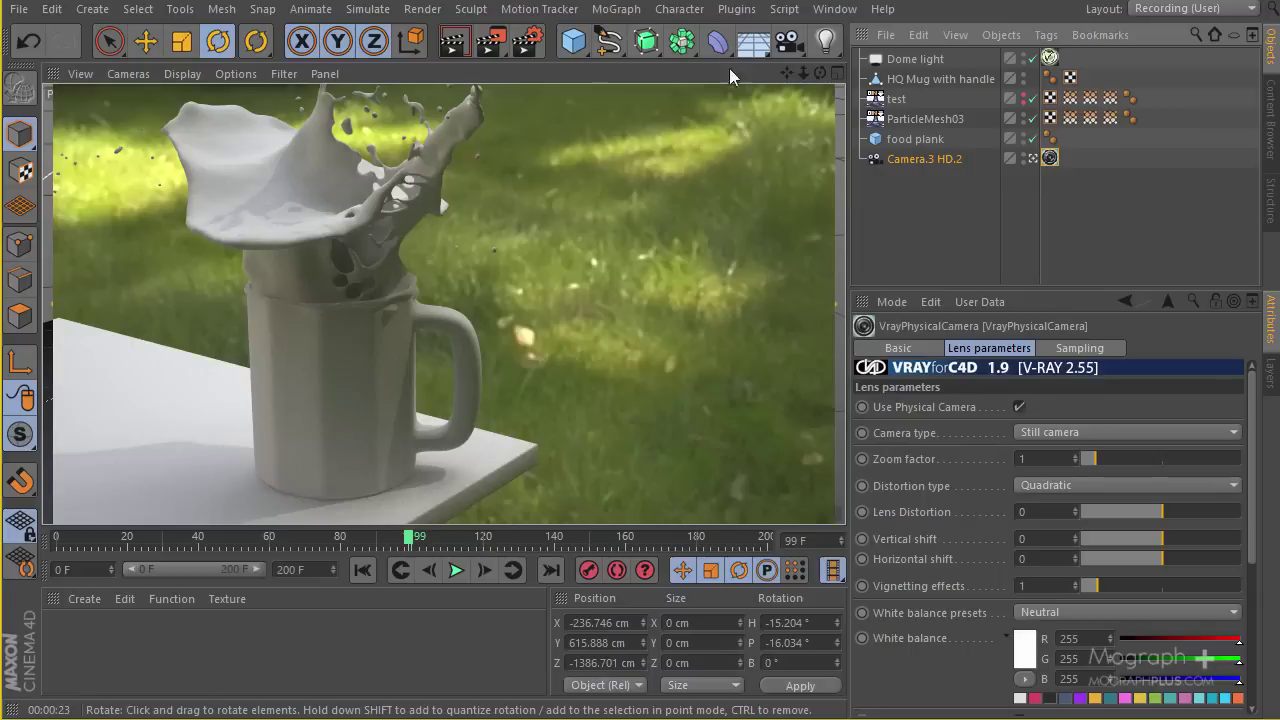
Add an infinite light and look through it as the active camera.
click(825, 40)
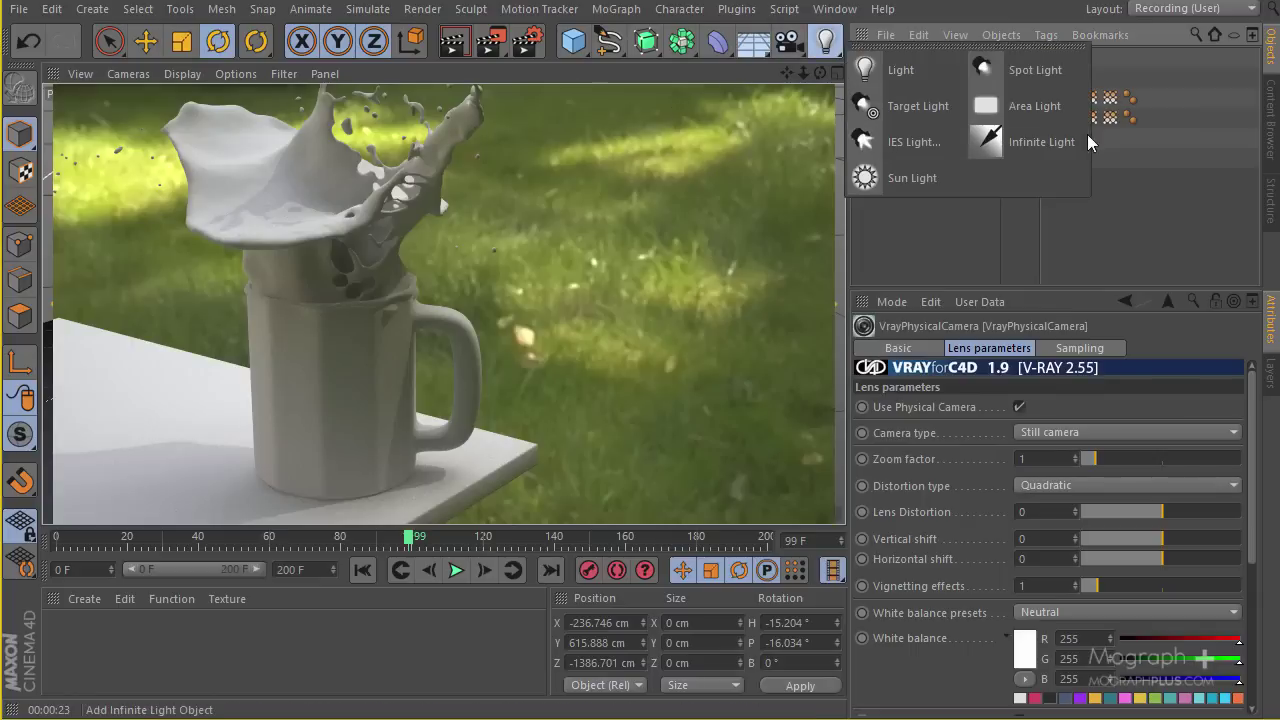
click(1046, 143)
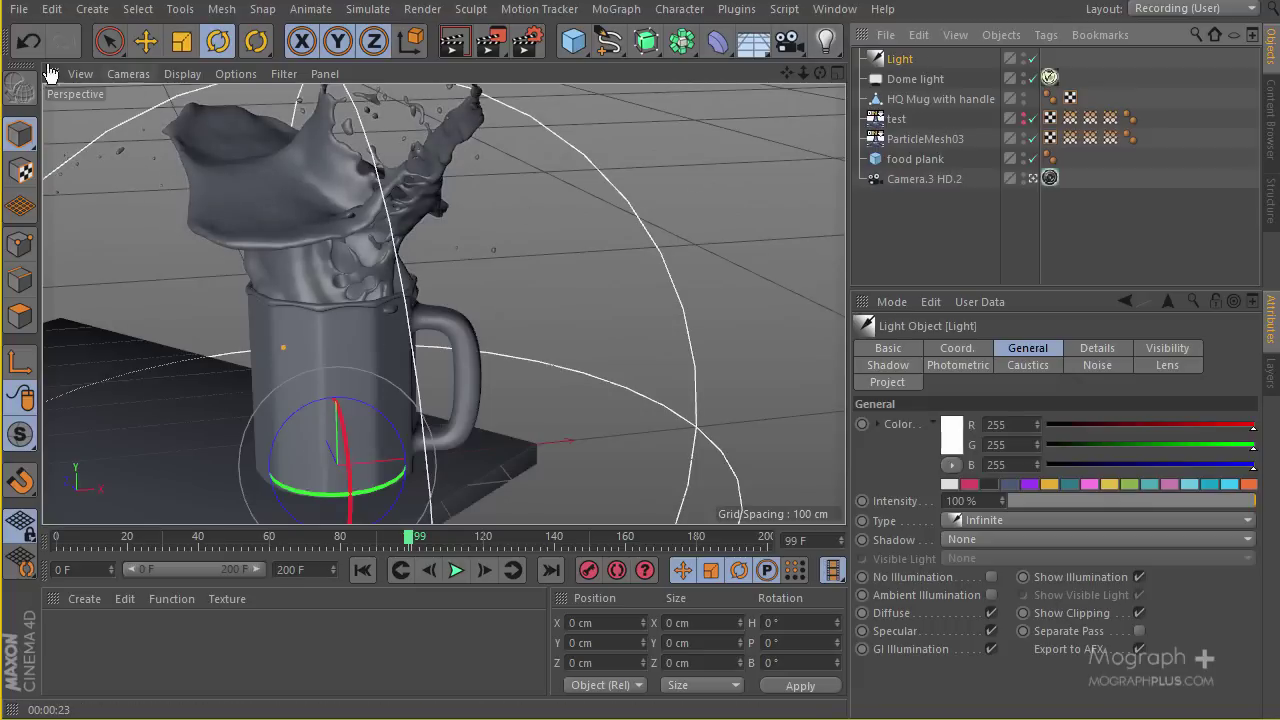
click(128, 74)
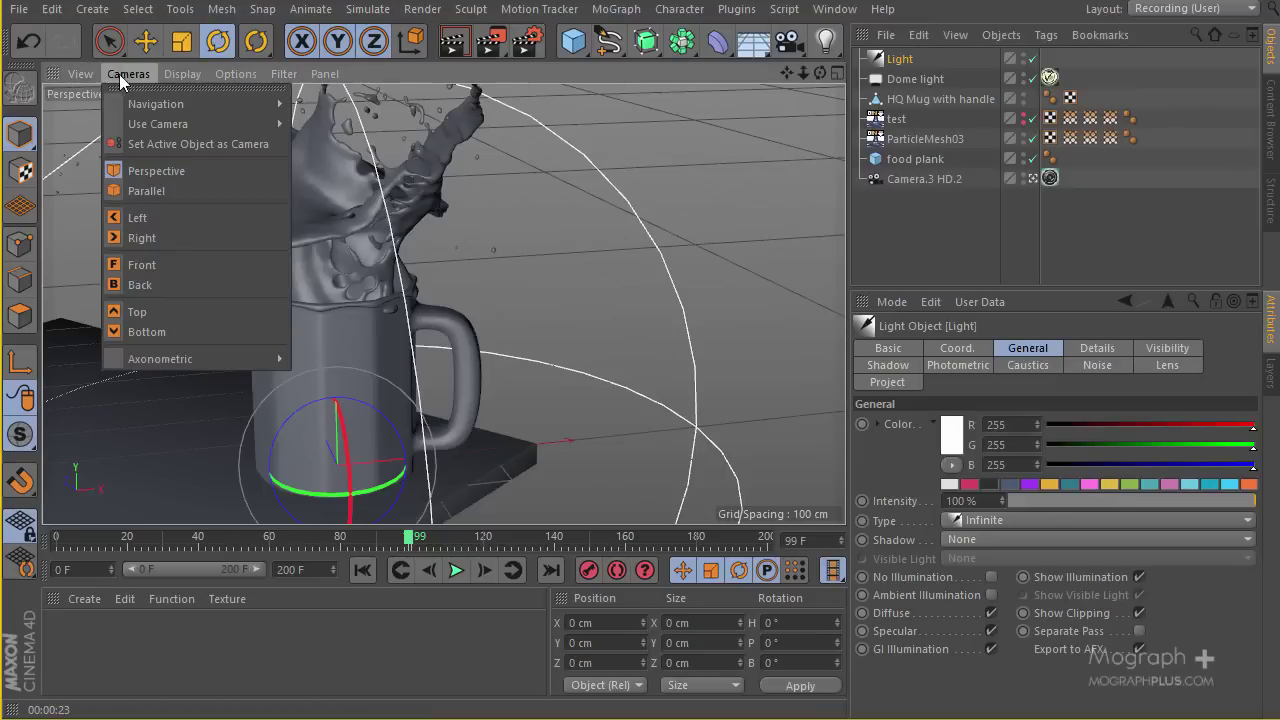
mouse_move(170, 124)
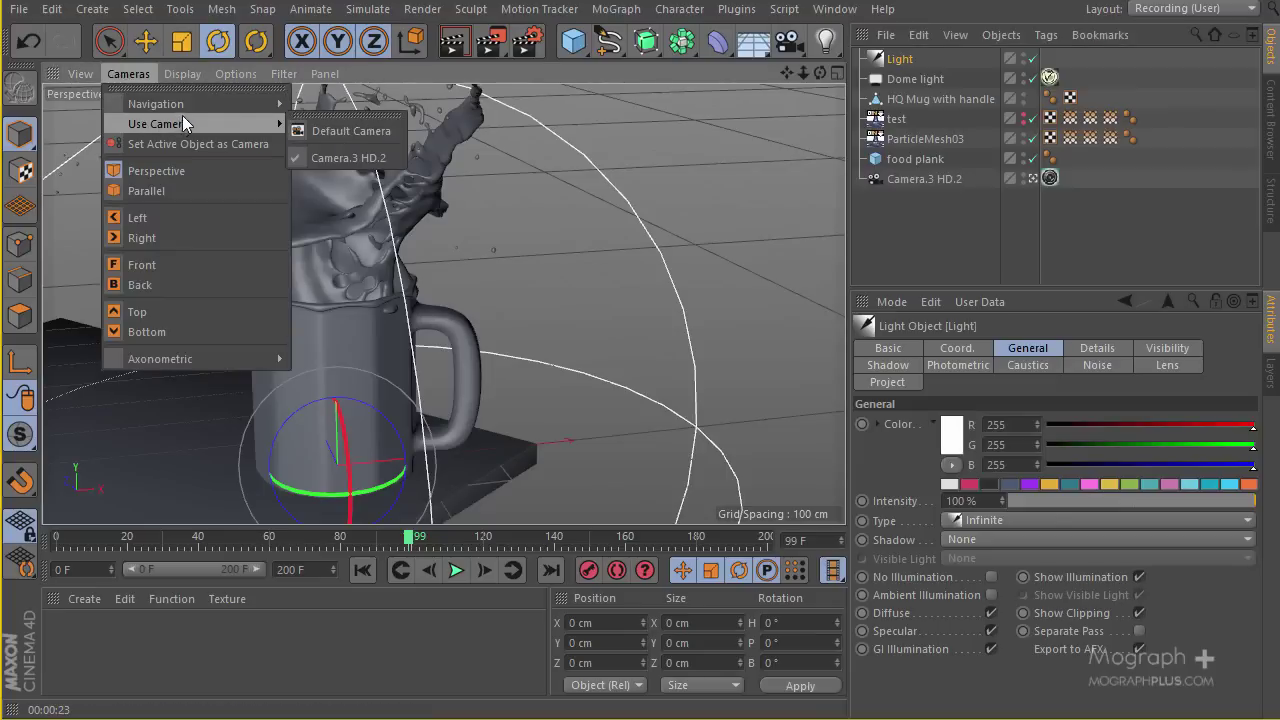
click(232, 151)
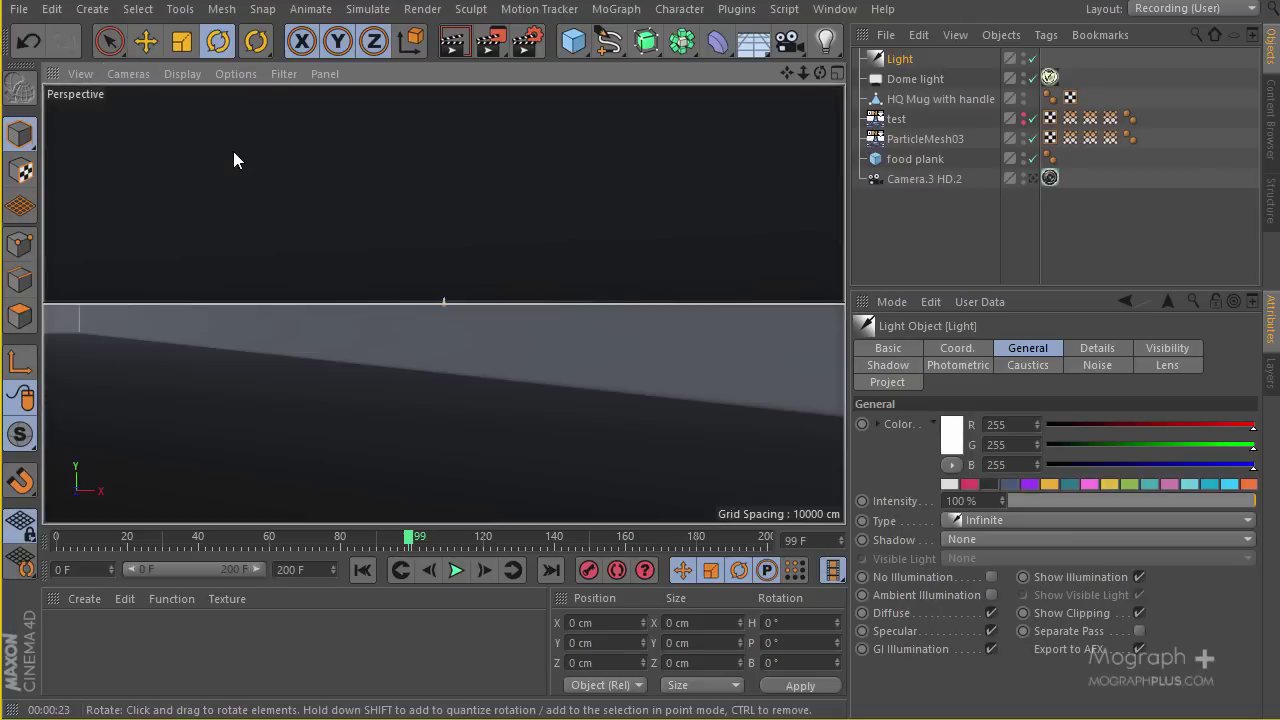
Aim the light down at the mug and plank, then return to the default camera.
alt+middle_drag(554, 264, 414, 264)
alt+drag(414, 264, 408, 311)
alt+right_drag(408, 311, 448, 262)
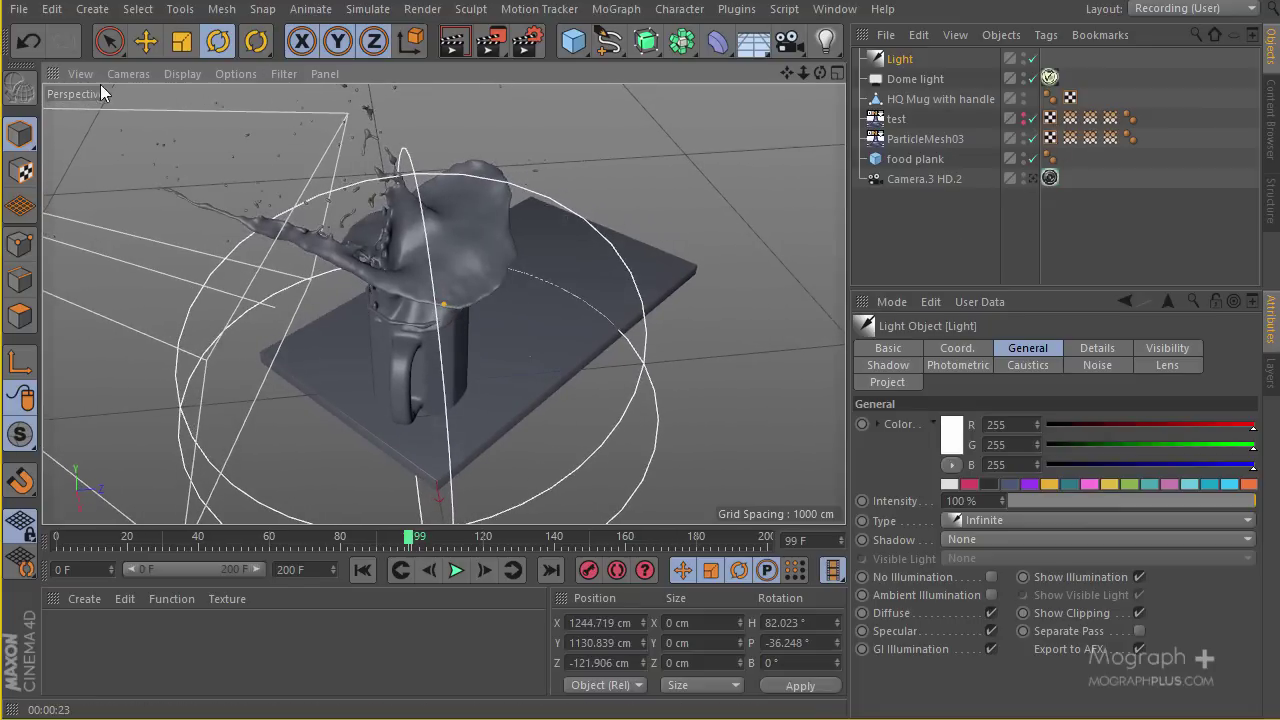
click(128, 73)
mouse_move(142, 112)
click(322, 131)
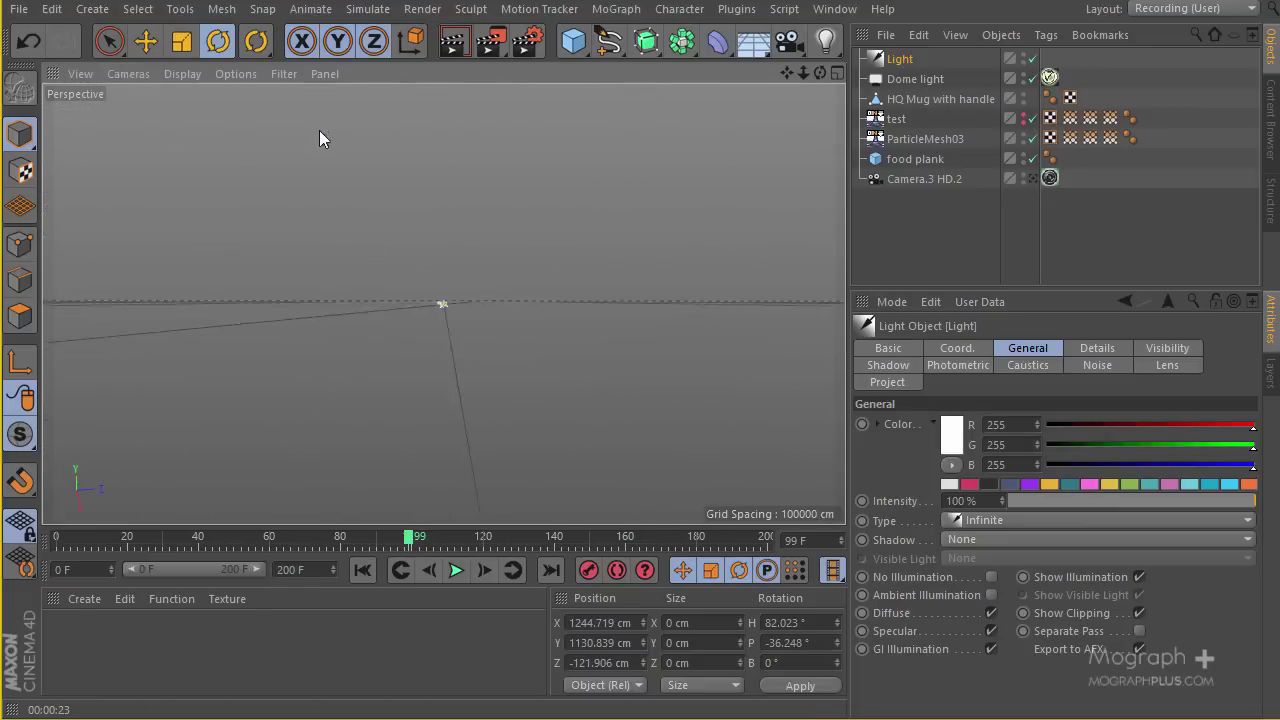
alt+drag(320, 134, 603, 351)
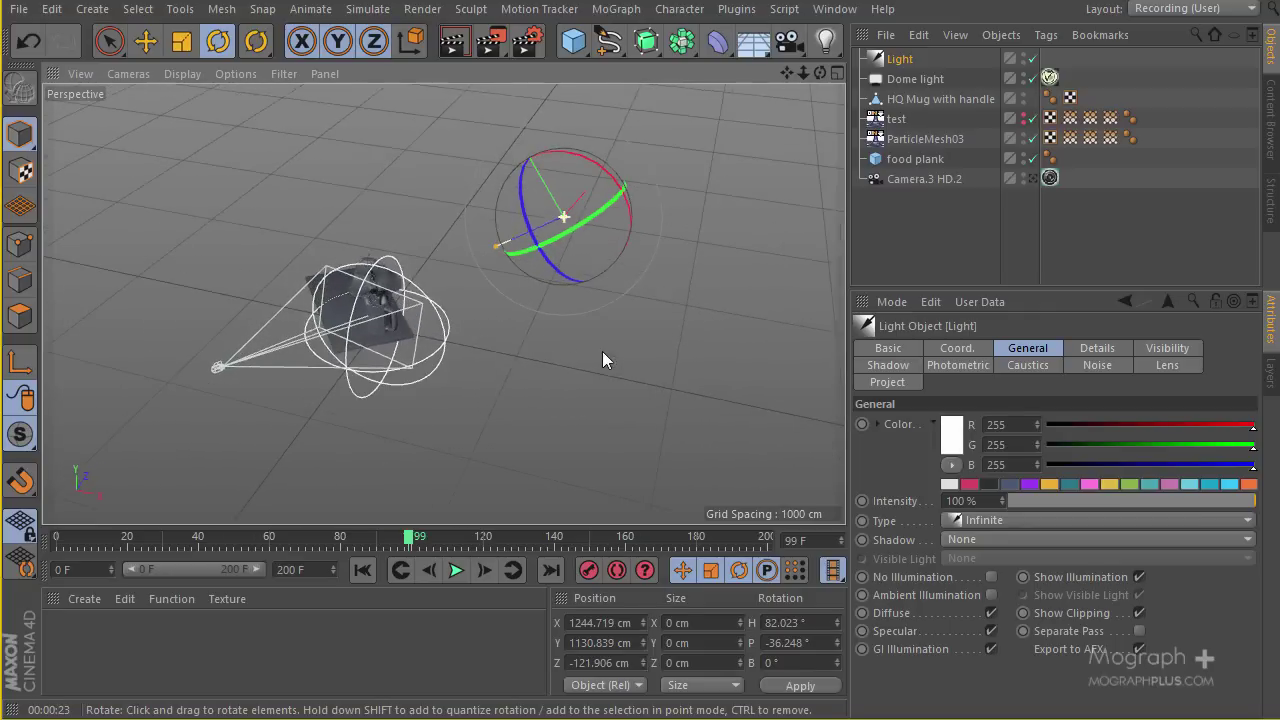
Add a VrayLight sun tag to Light and turn off its Physical Sky.
right_click(900, 59)
mouse_move(1008, 214)
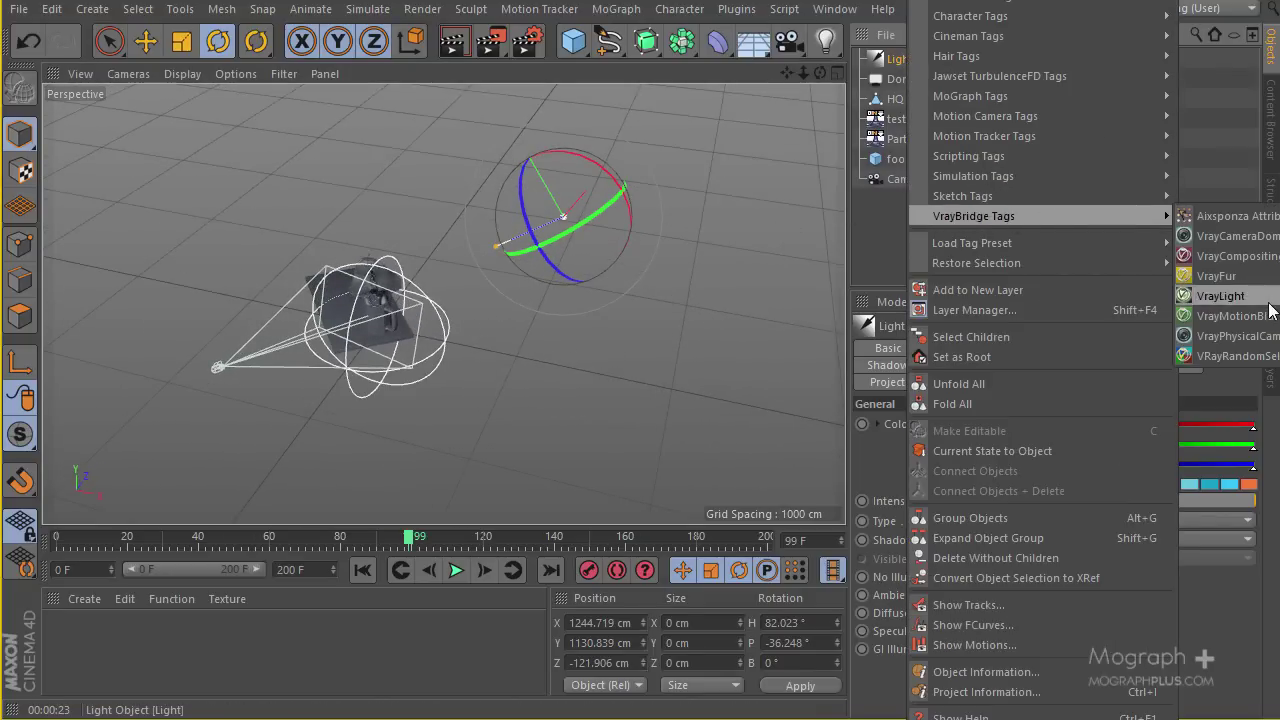
click(1221, 296)
click(1000, 347)
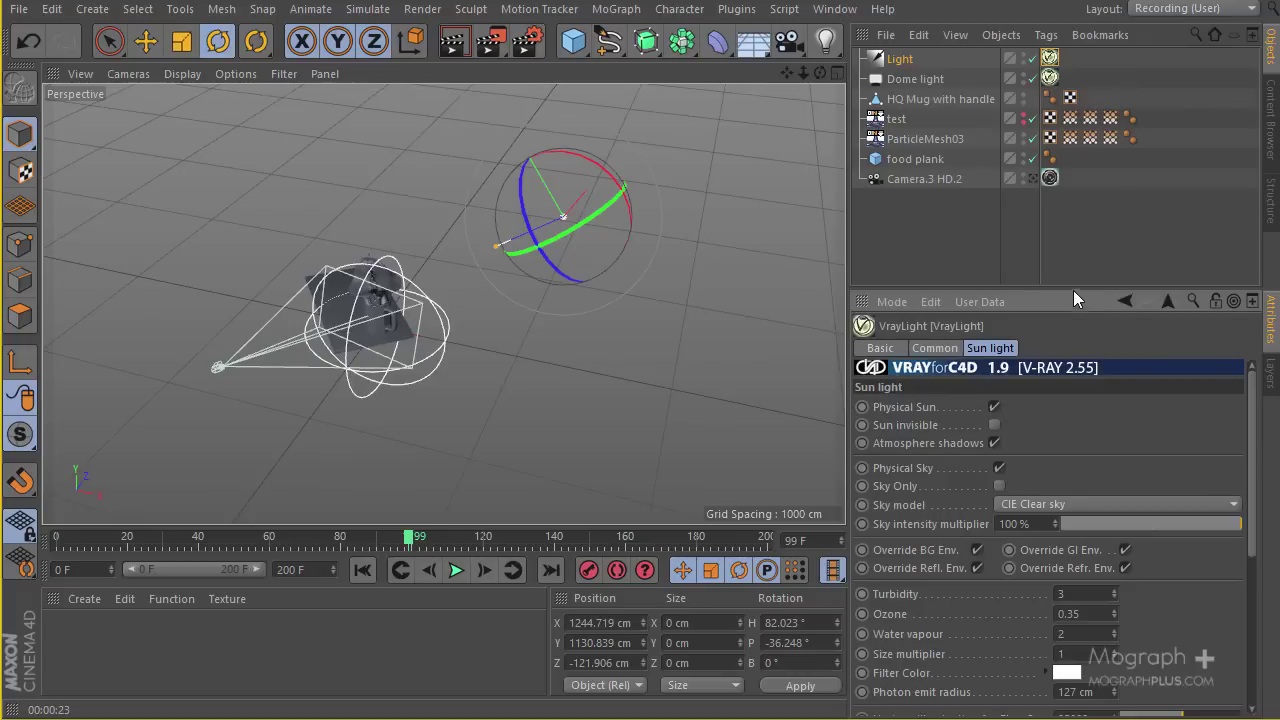
drag(1074, 291, 1060, 219)
click(997, 396)
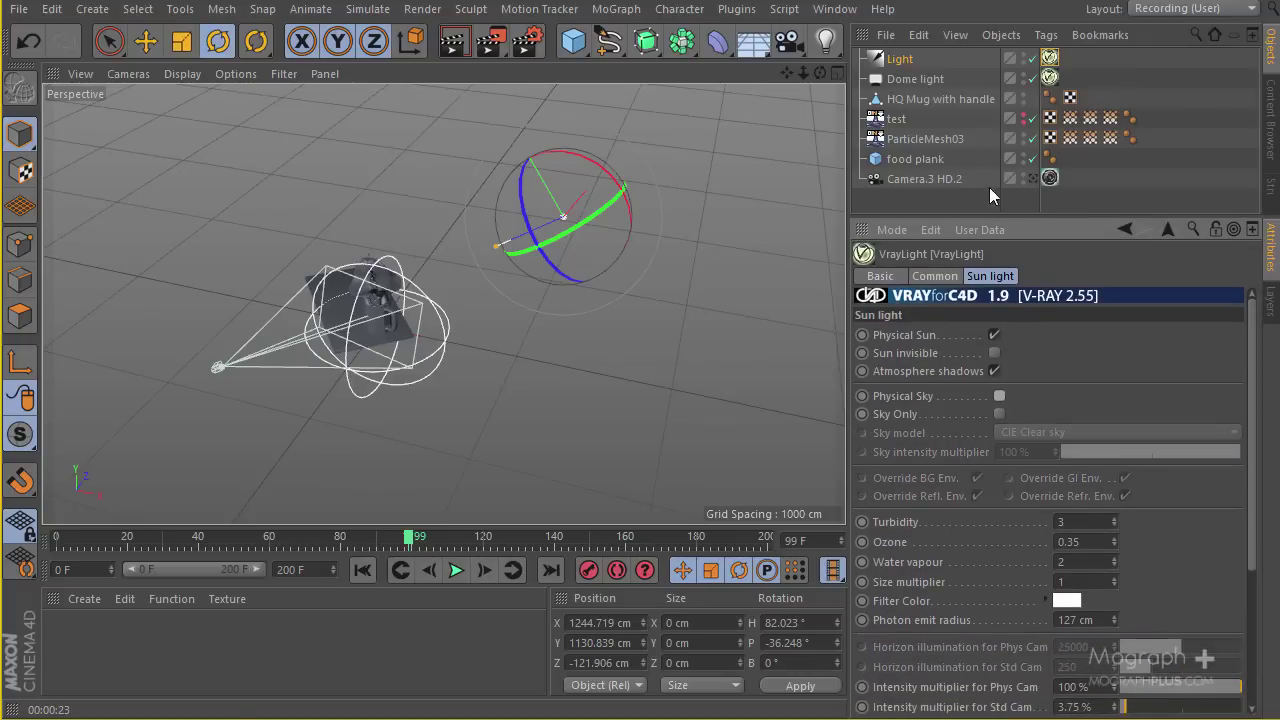
View through Camera.3 HD.2 and run a V-Ray test render.
click(1032, 178)
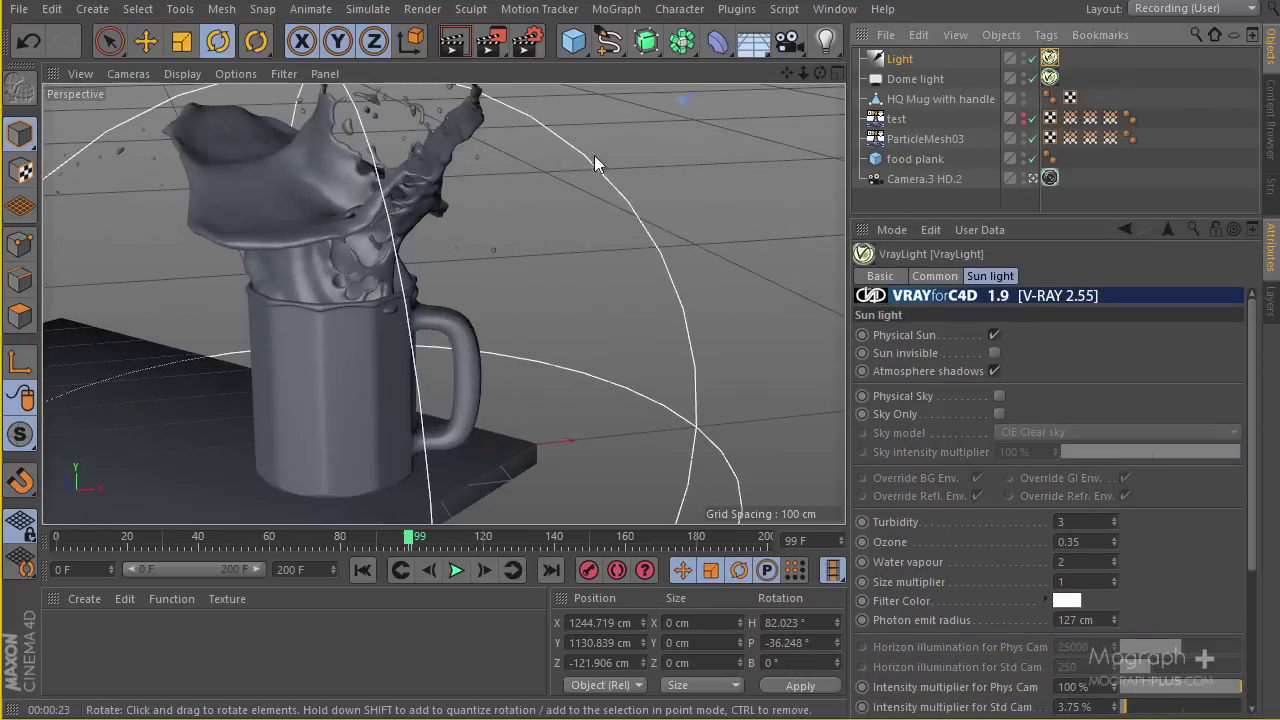
click(455, 44)
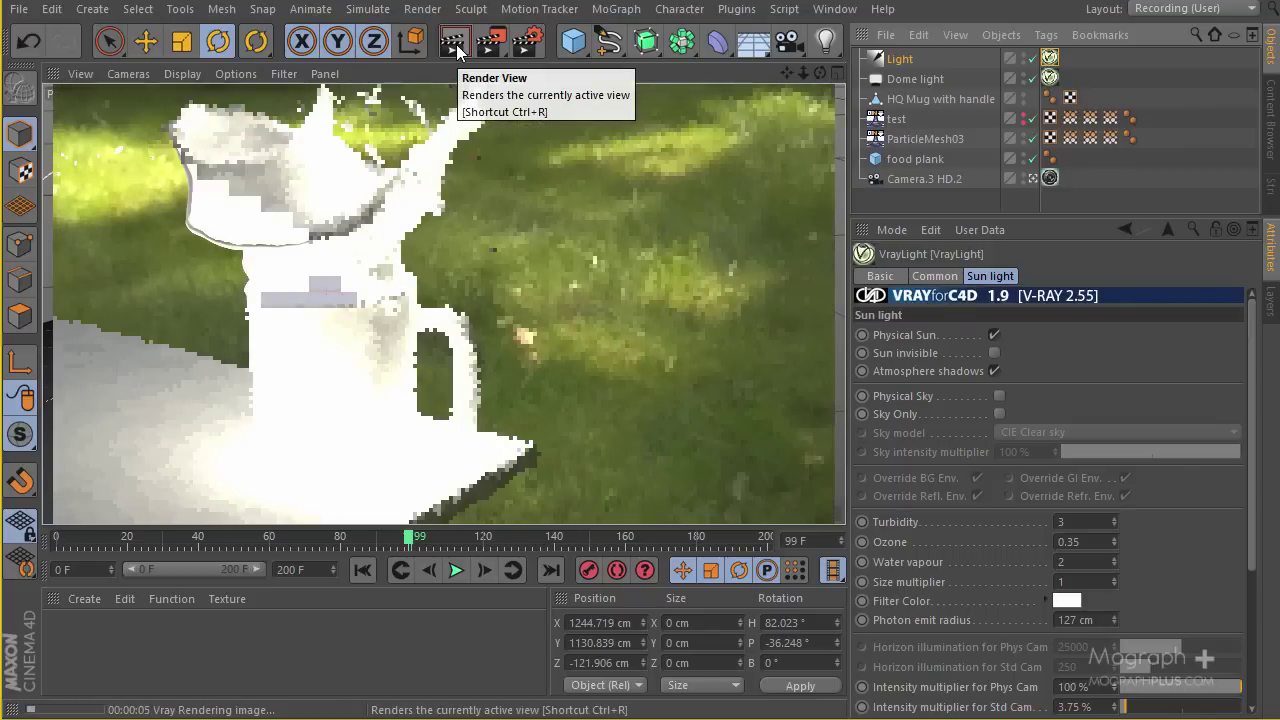
click(1078, 76)
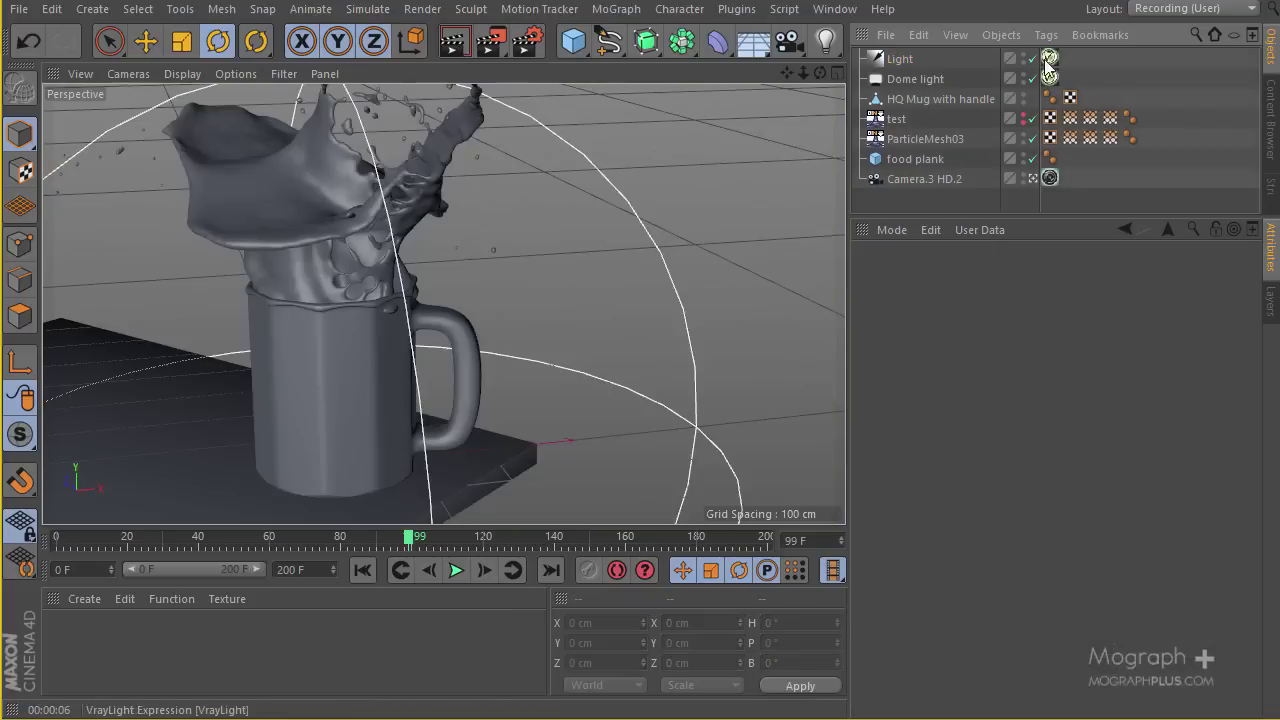
Set the sun tag's Phys Cam intensity multiplier to 10 % and test-render.
click(1049, 58)
scroll(1028, 392, down, 5)
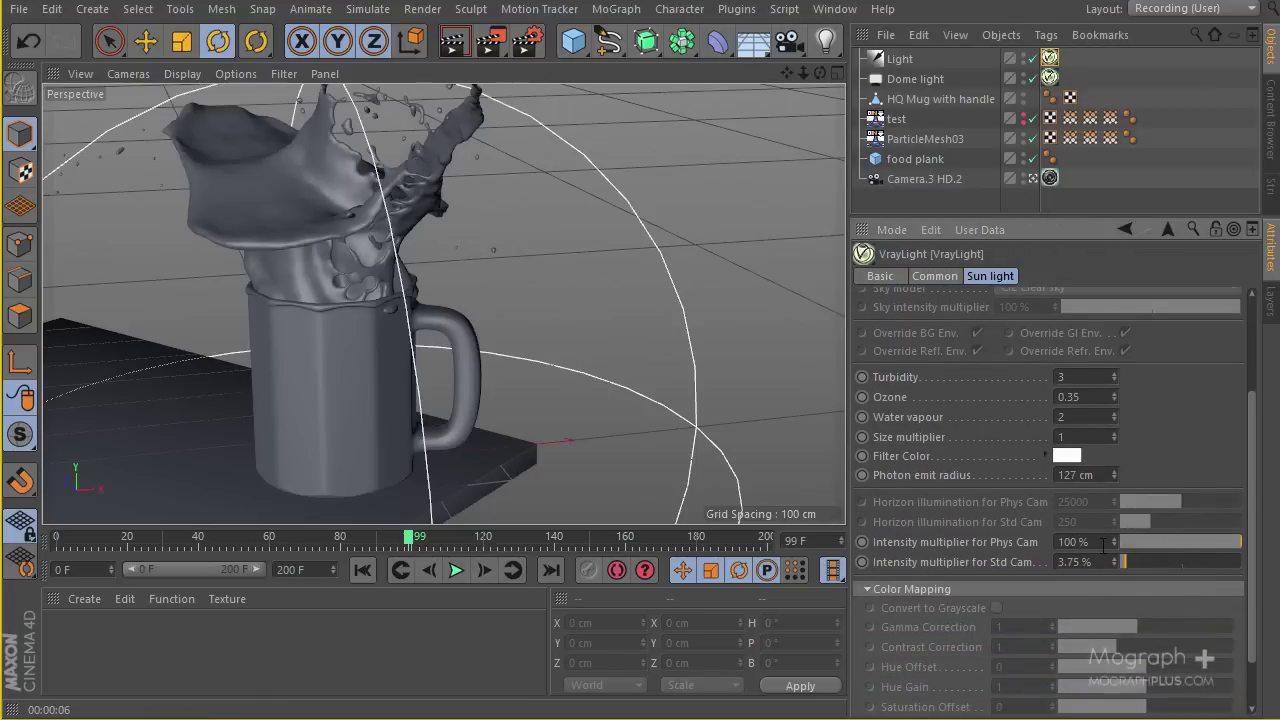
text(10)
key(Return)
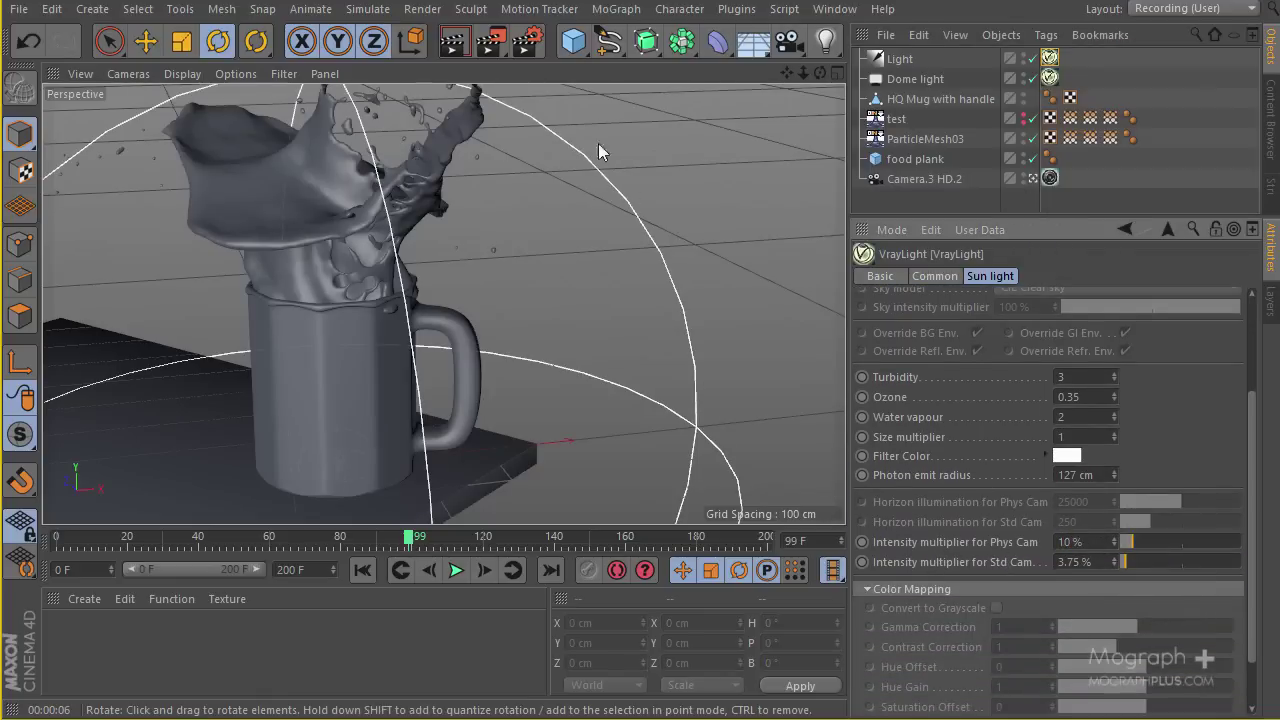
click(455, 40)
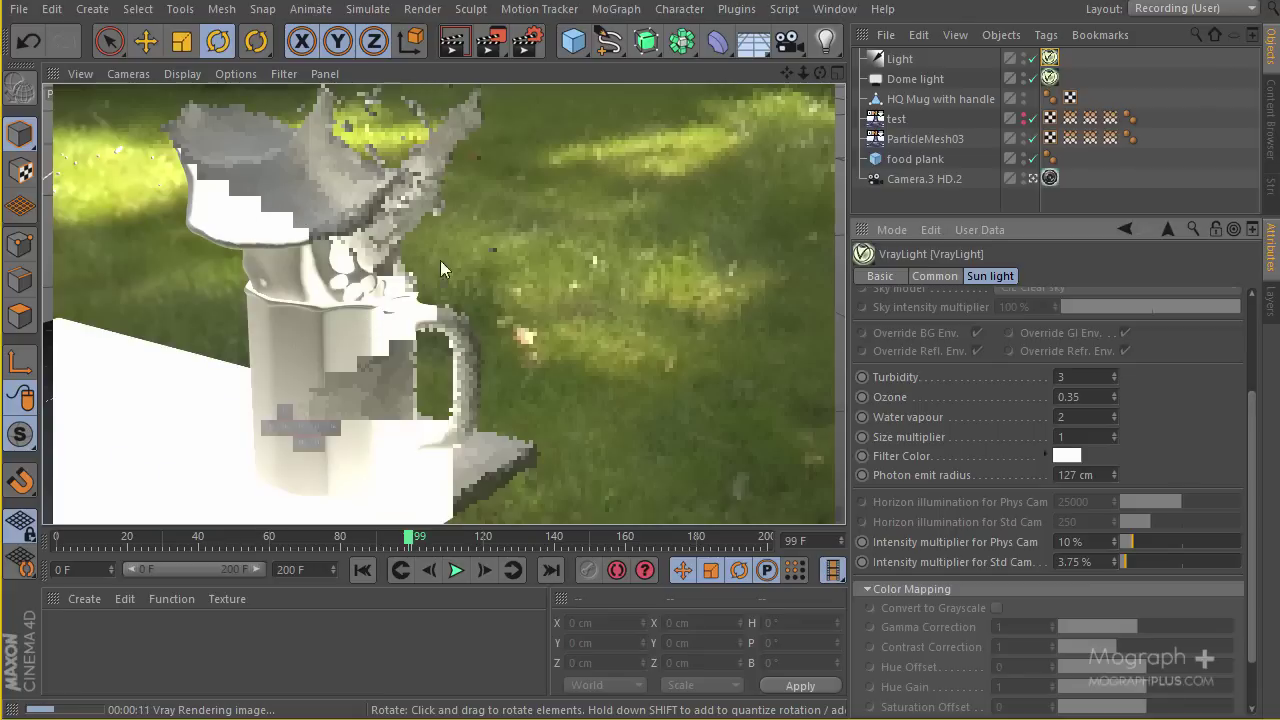
Check the light's general light and shadow settings and render the view again.
click(1035, 73)
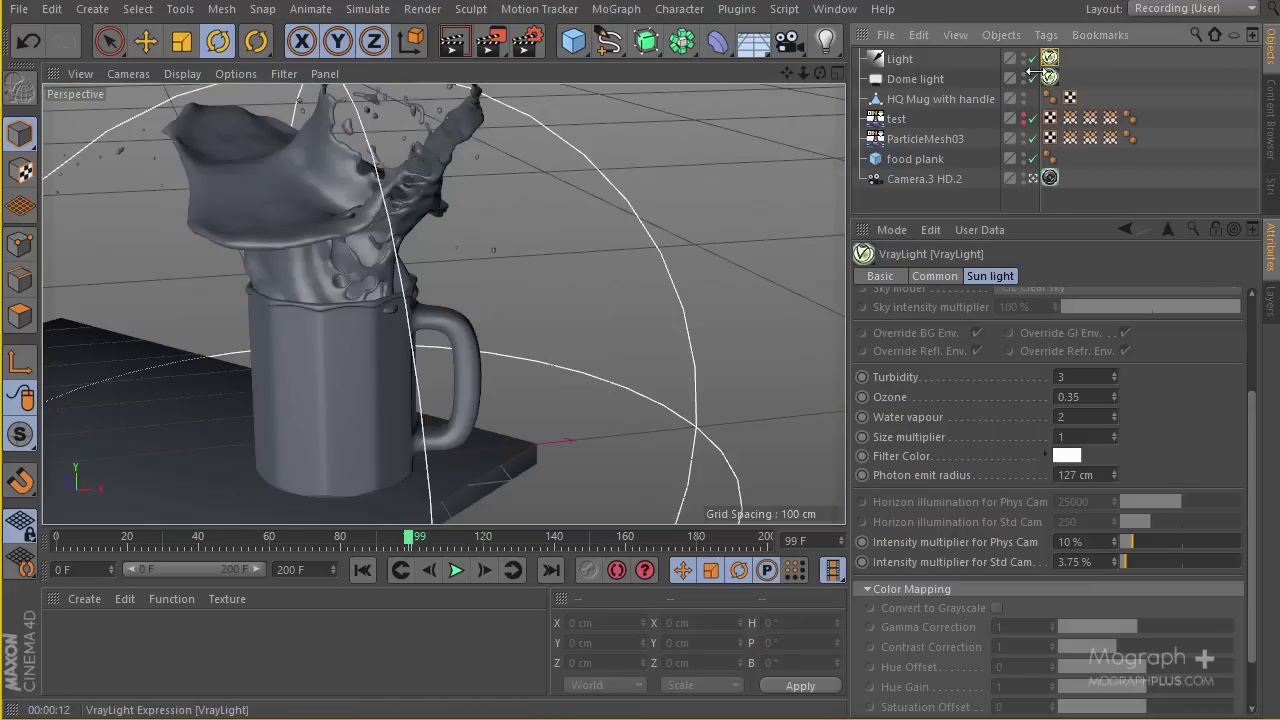
click(955, 277)
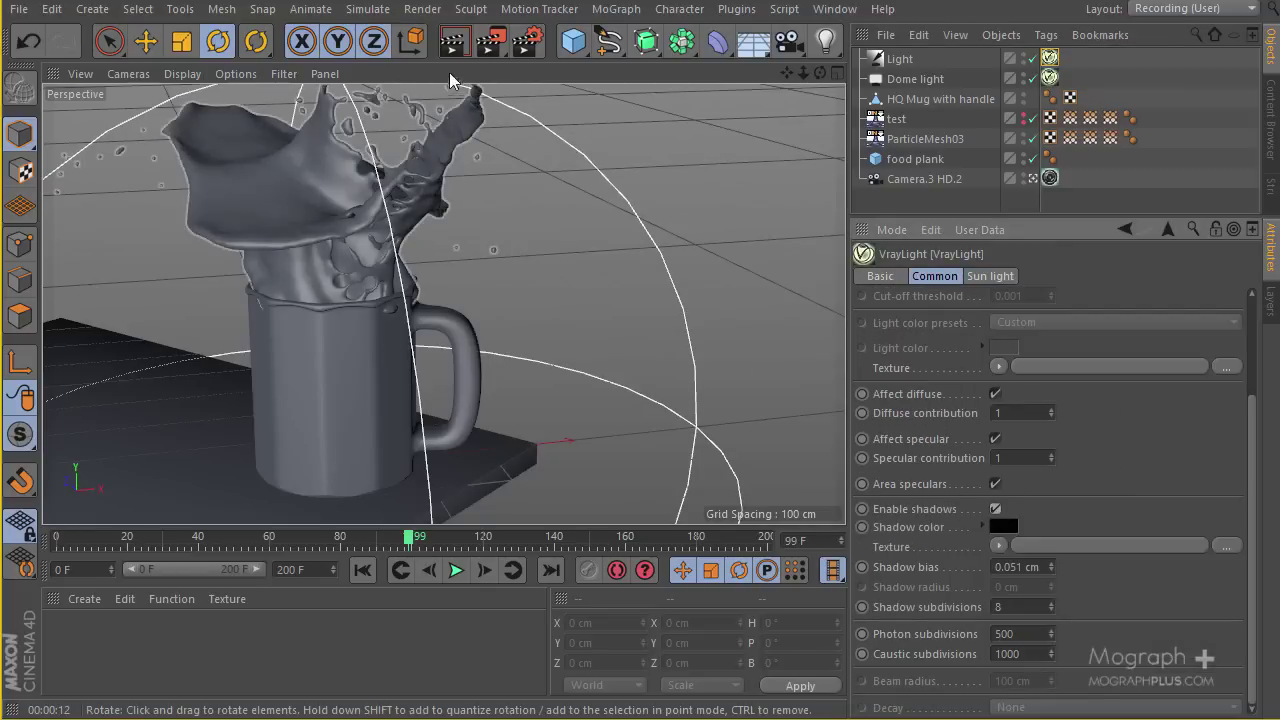
click(455, 44)
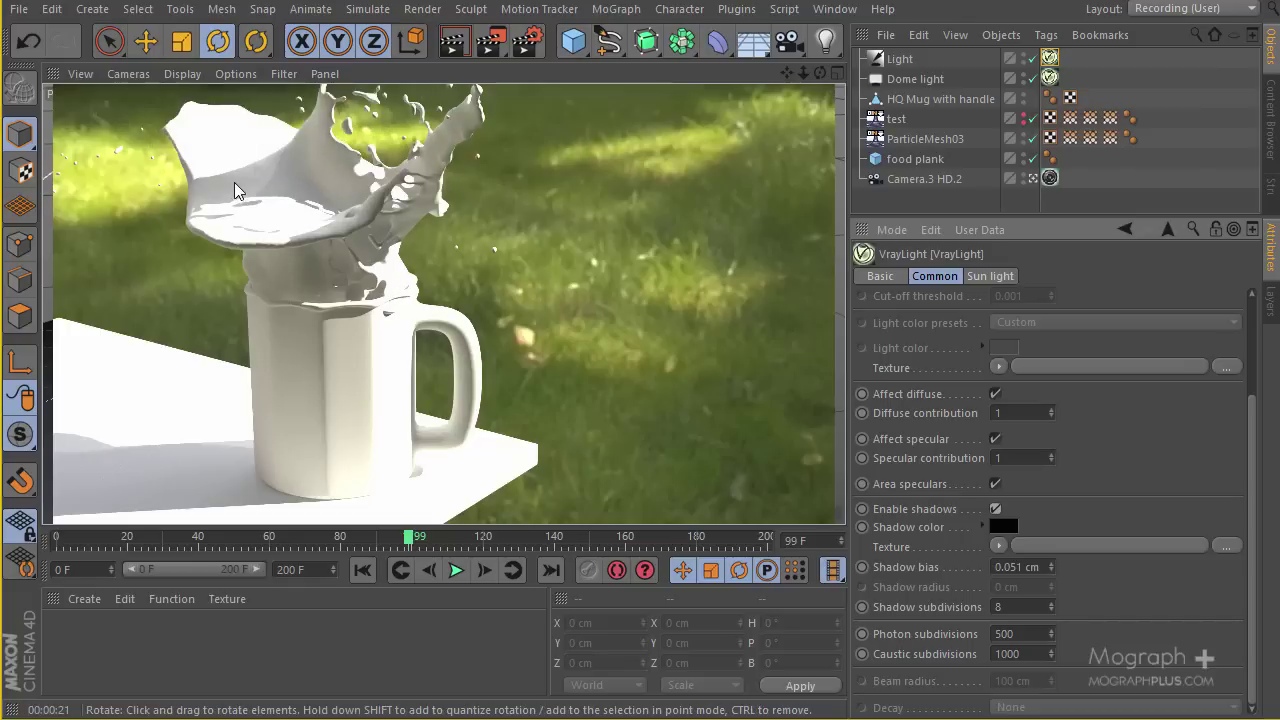
In Render Settings > VrayBridge Color Mapping, choose Reinhard and set Burn value to 0.3.
click(529, 44)
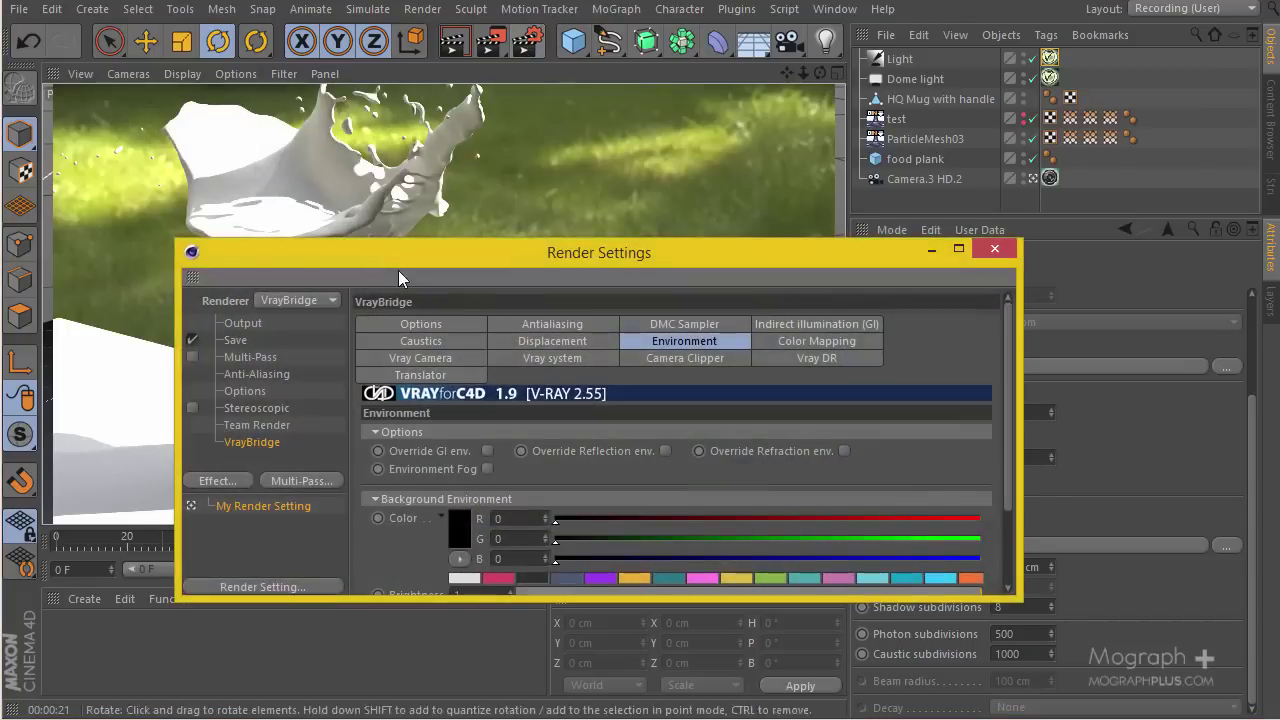
drag(541, 262, 541, 67)
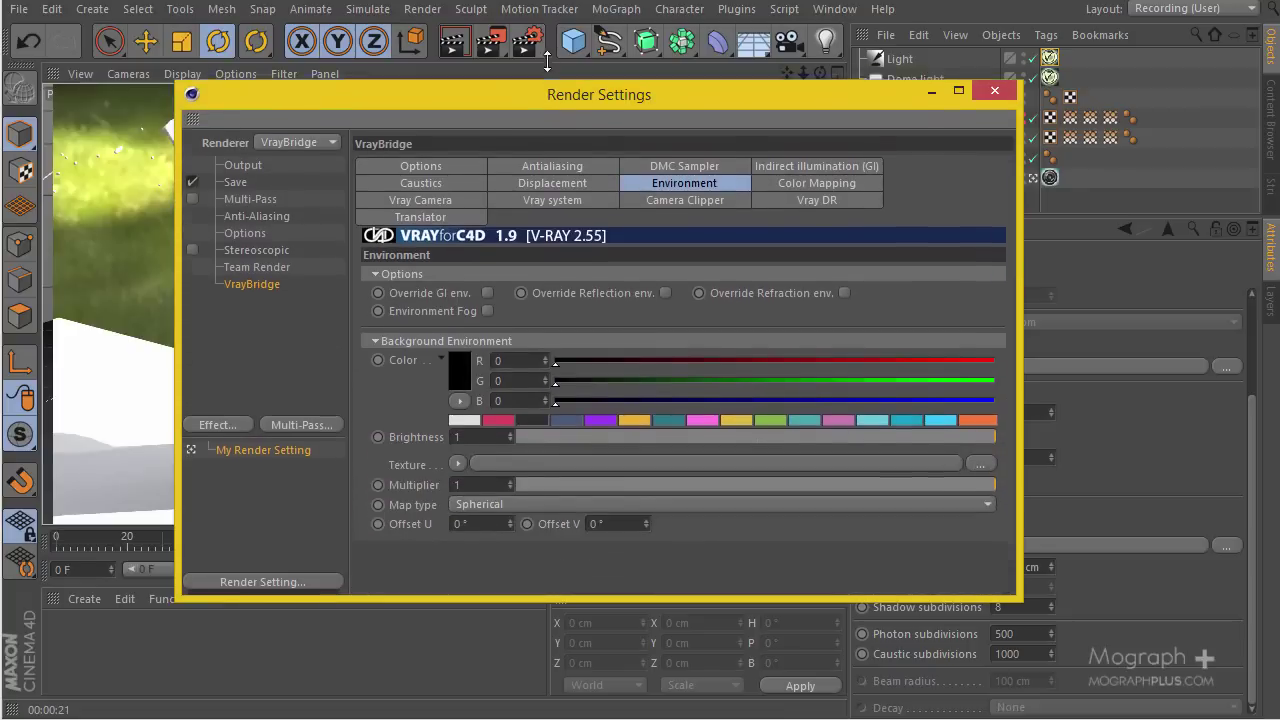
click(819, 146)
click(540, 245)
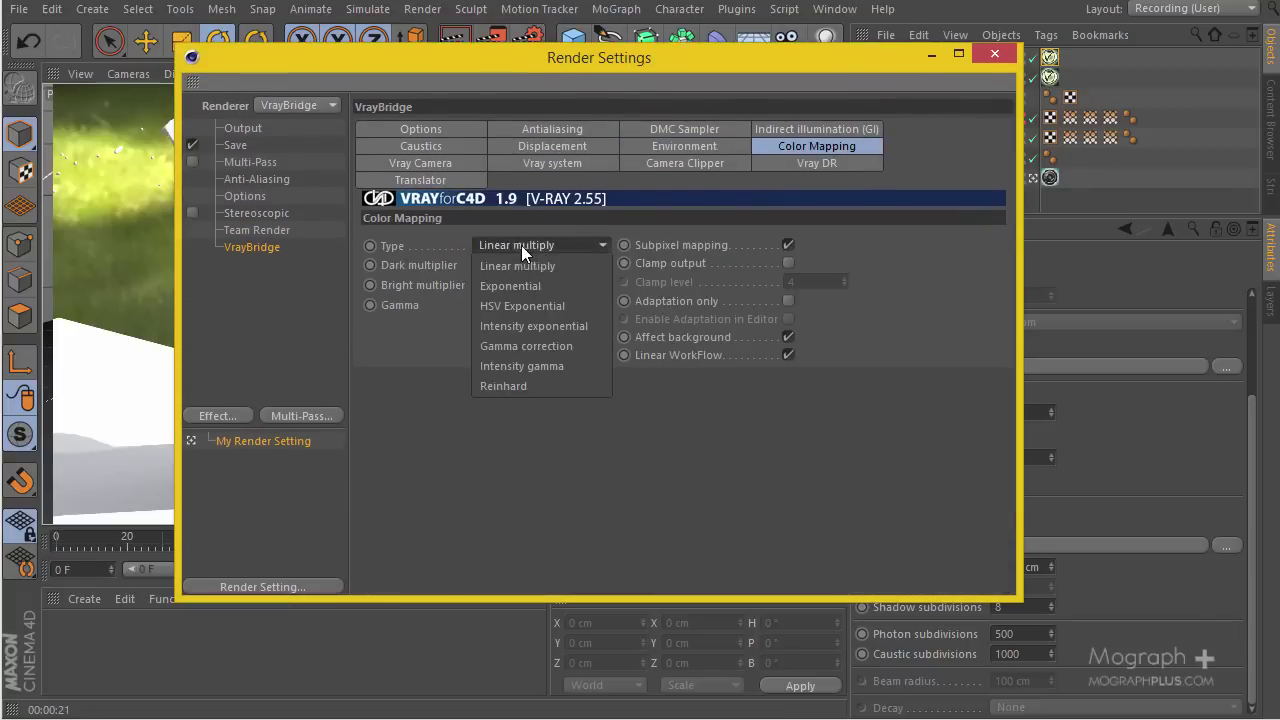
click(572, 384)
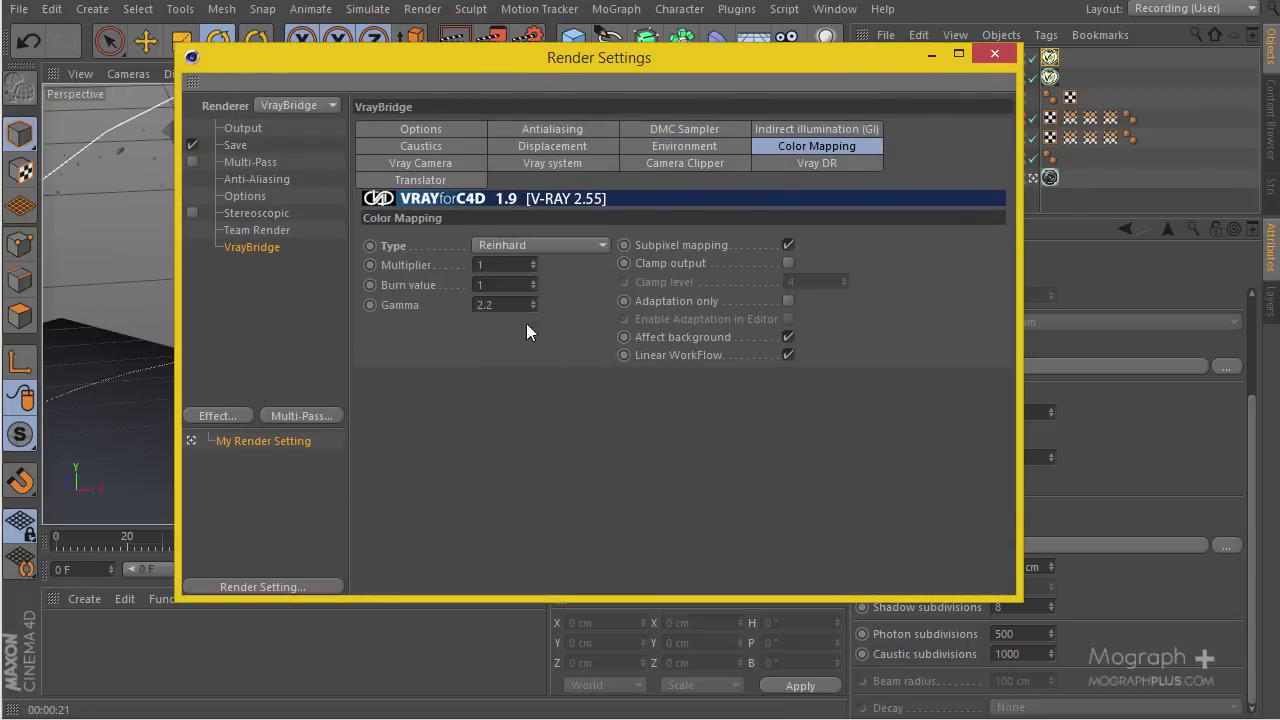
click(519, 245)
click(432, 353)
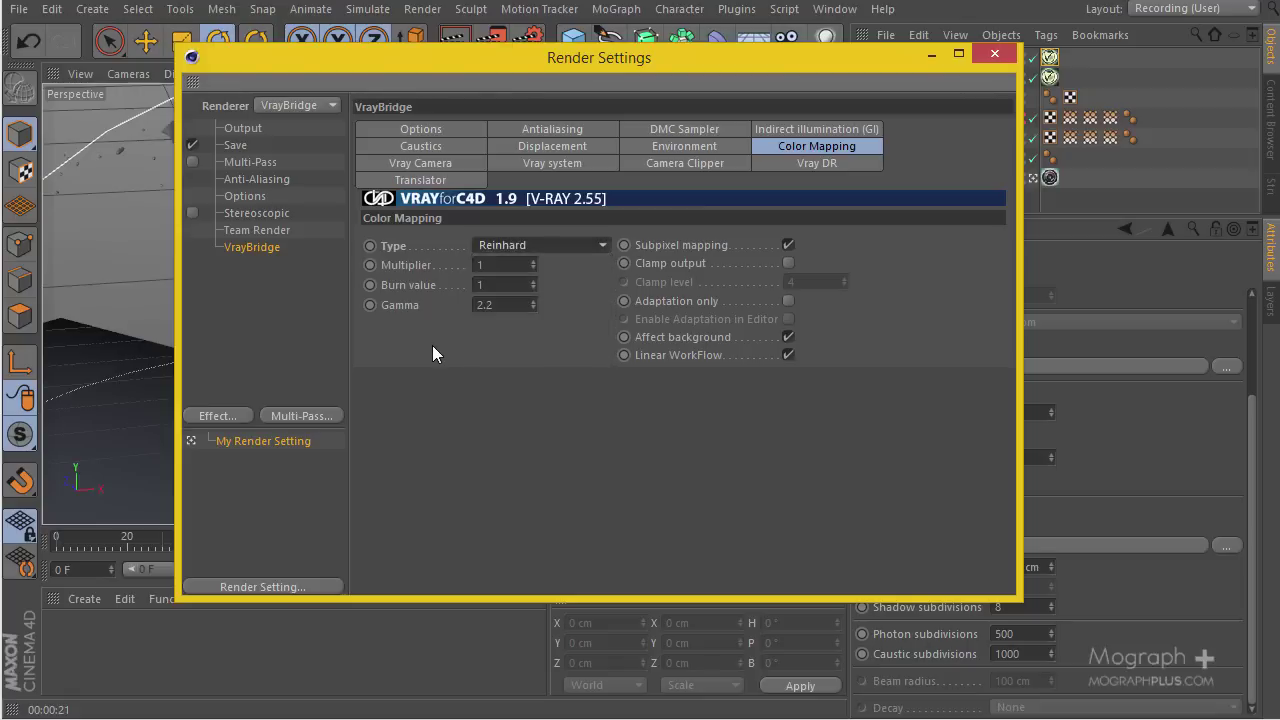
click(497, 284)
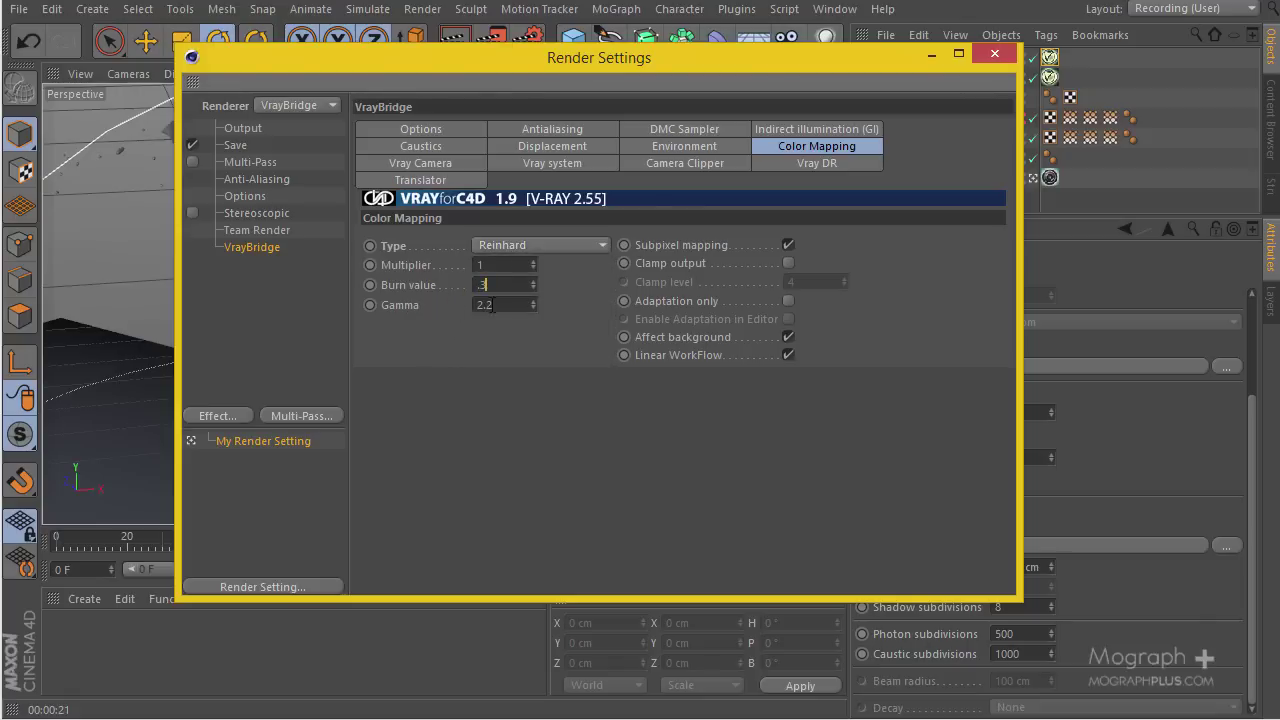
click(550, 246)
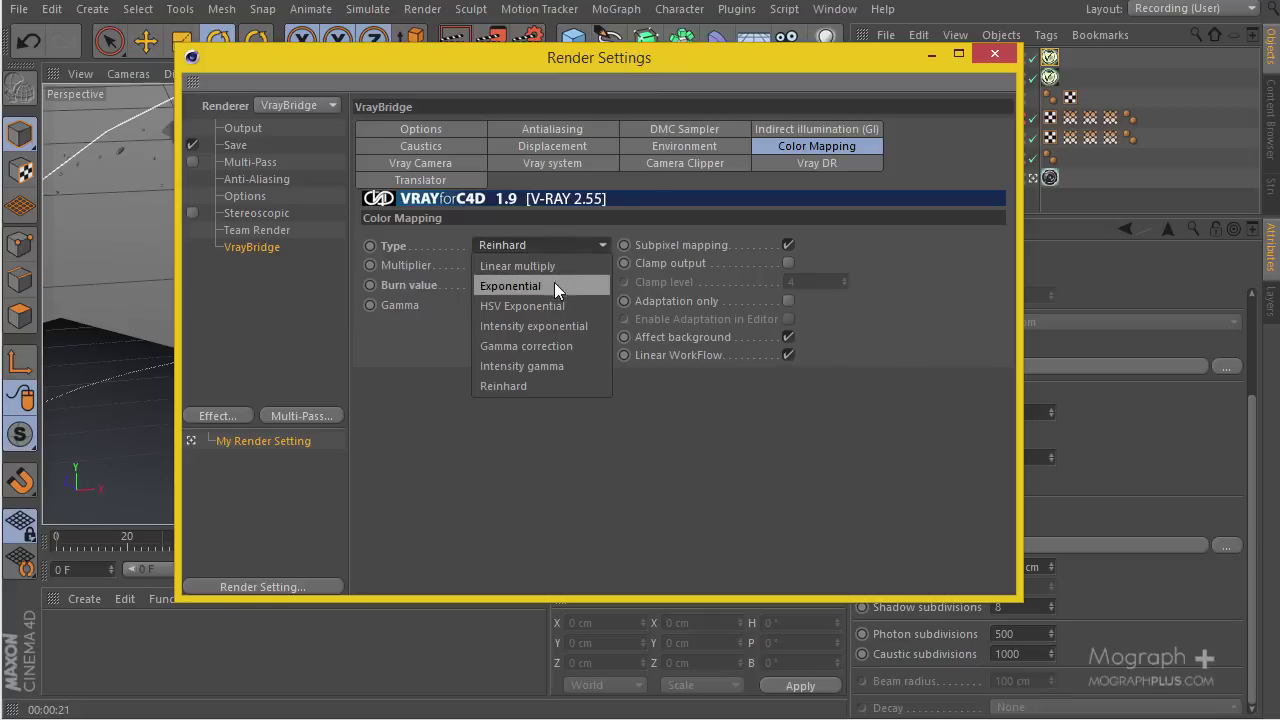
click(420, 318)
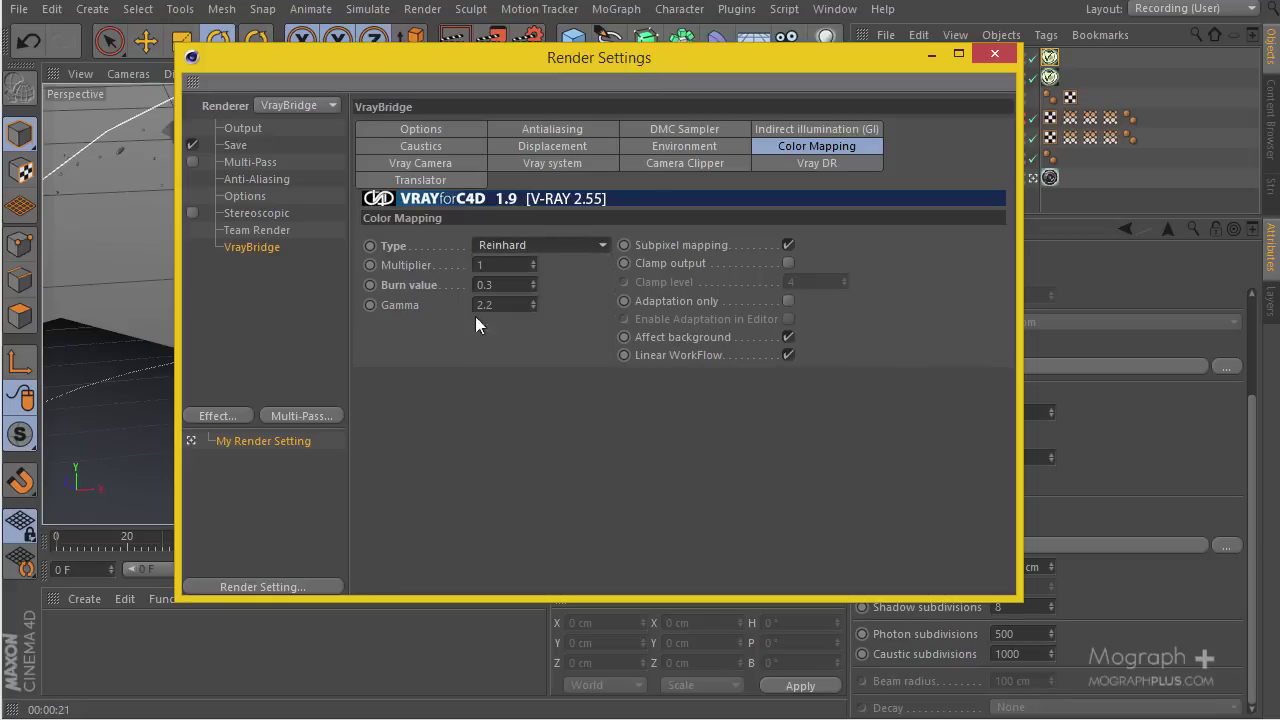
Close Render Settings, test-render with Reinhard mapping, then return to the light tag.
click(993, 54)
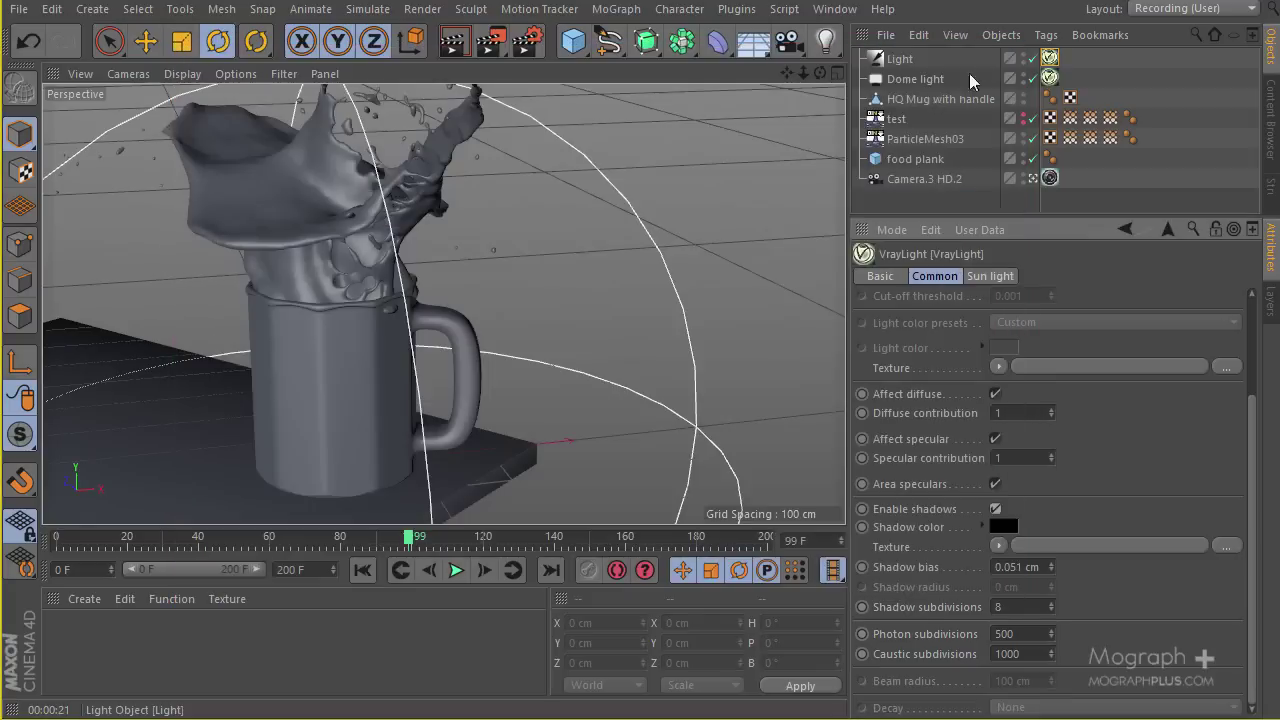
click(458, 50)
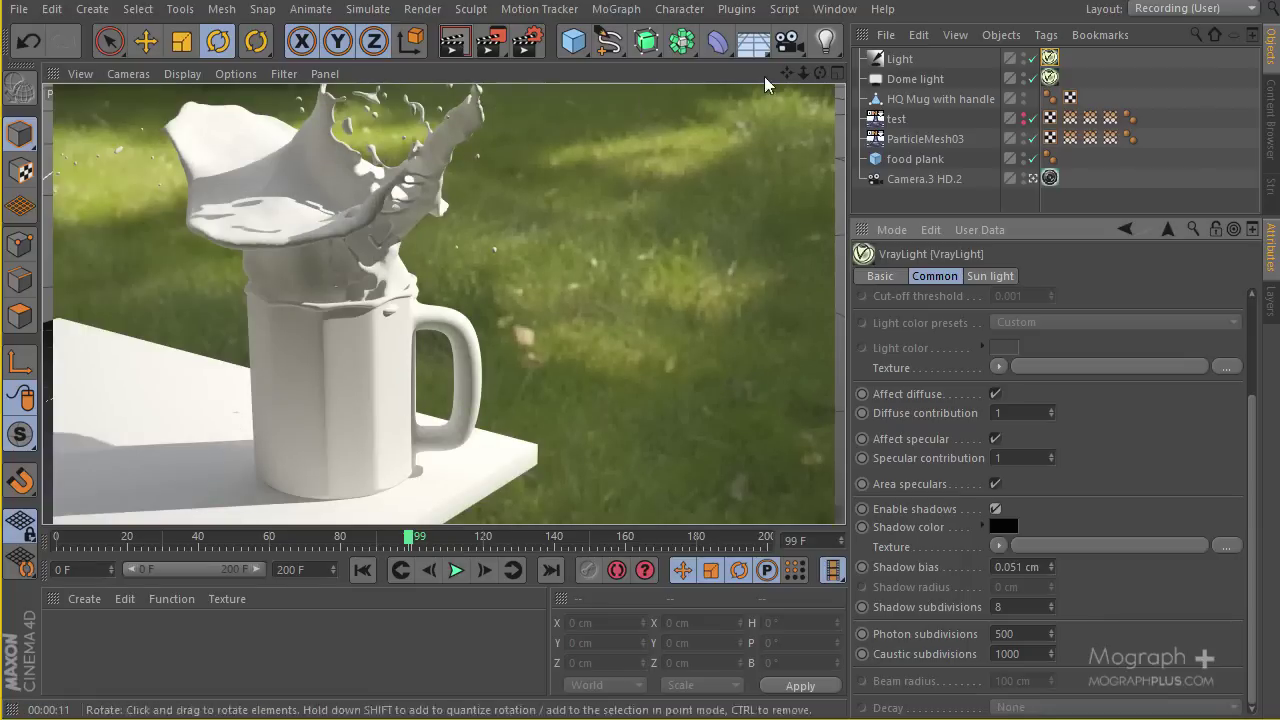
click(1050, 78)
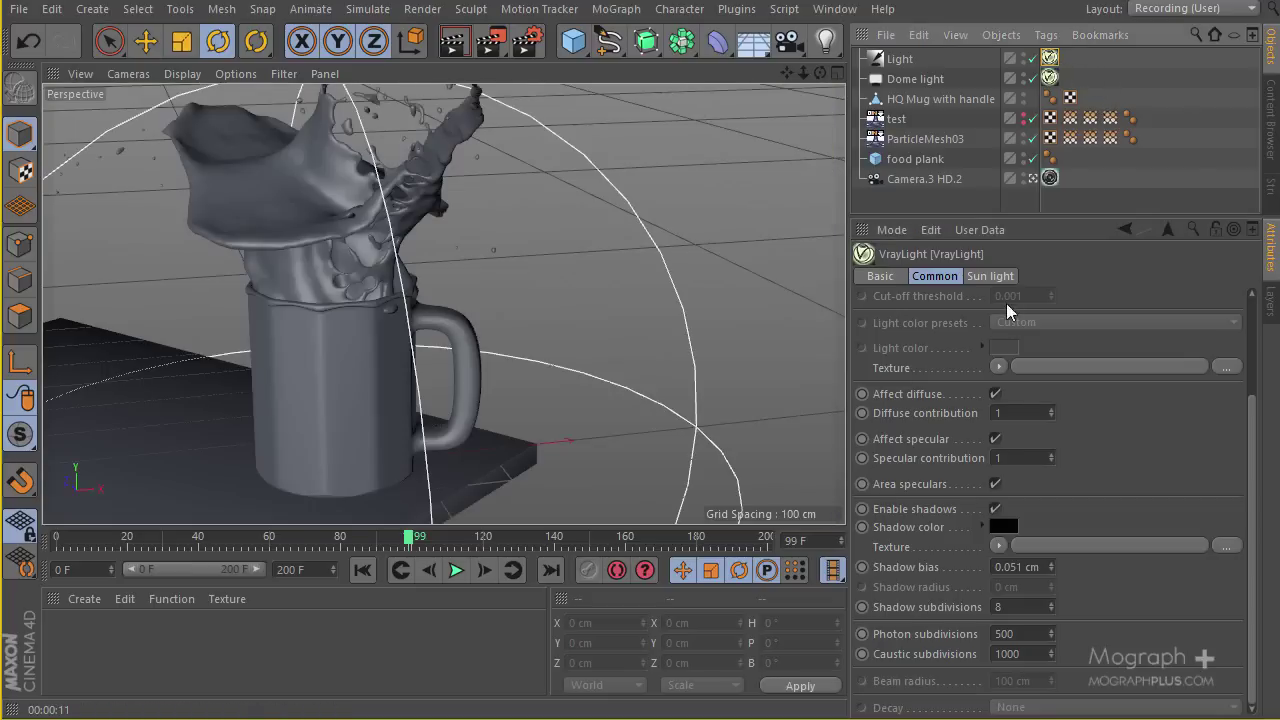
Lower the sun's Phys Cam intensity multiplier to 3 % and render a test.
click(990, 277)
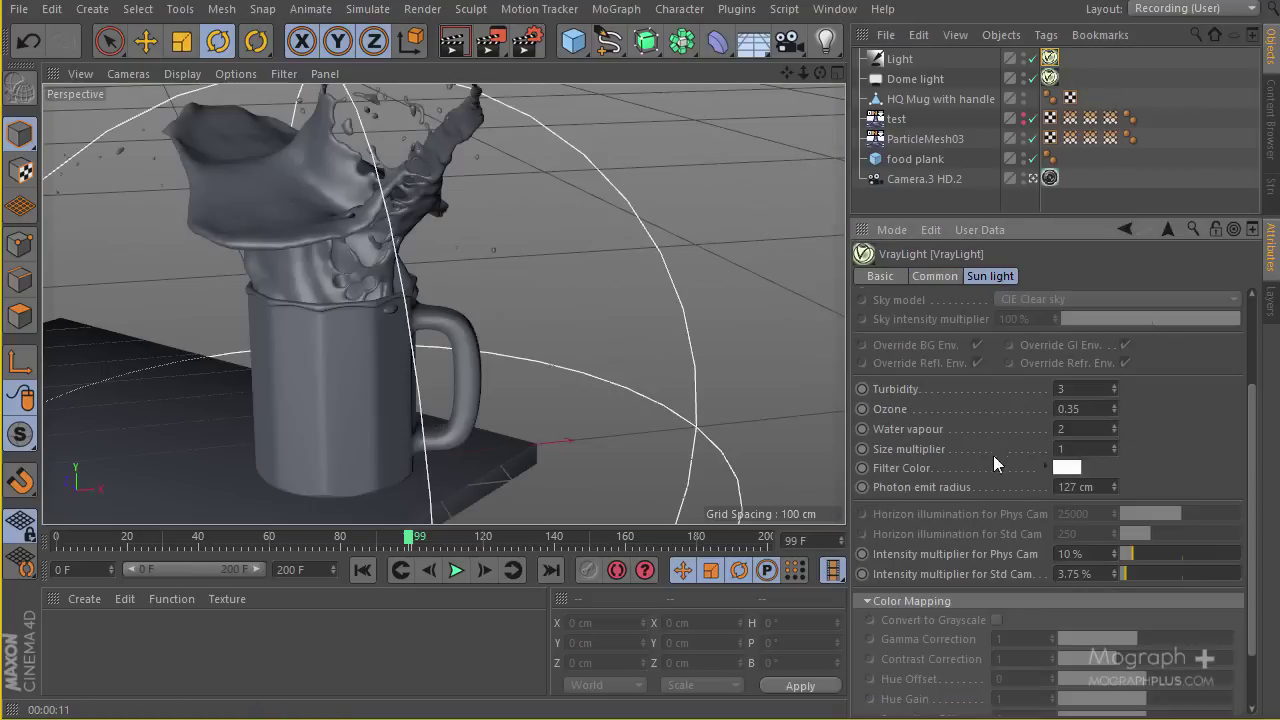
click(1080, 553)
text(3)
key(Return)
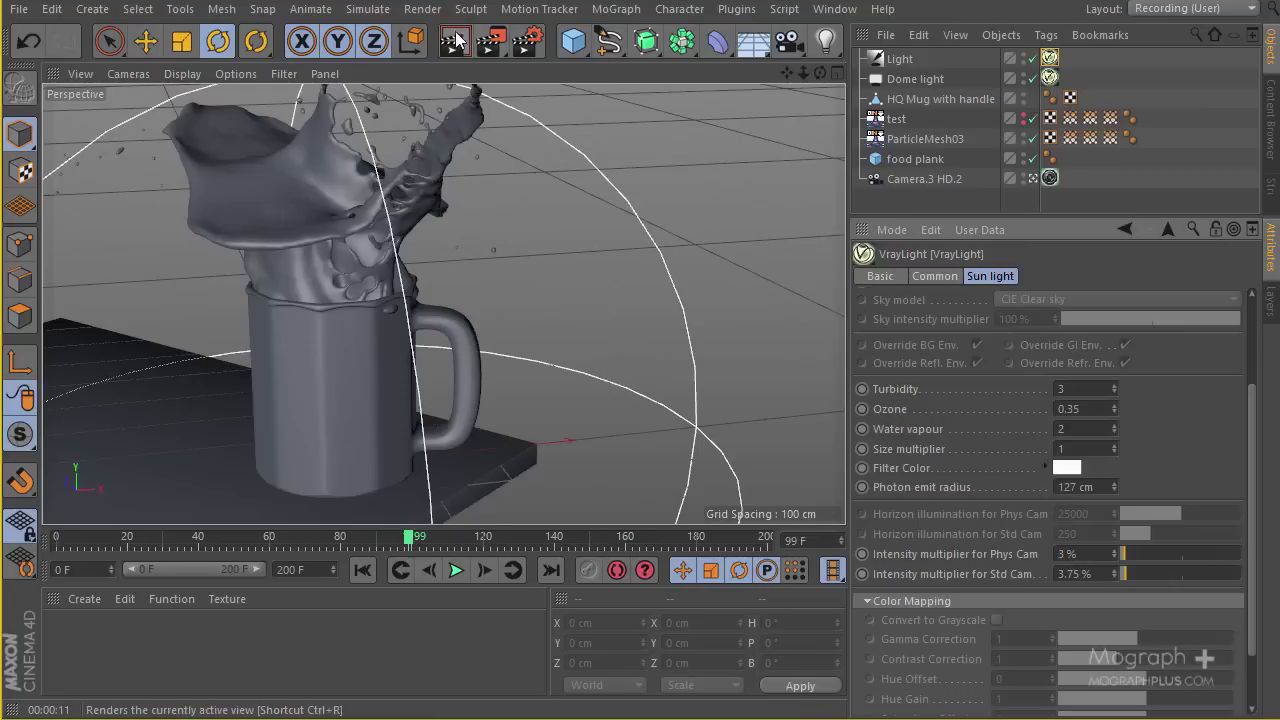
click(489, 41)
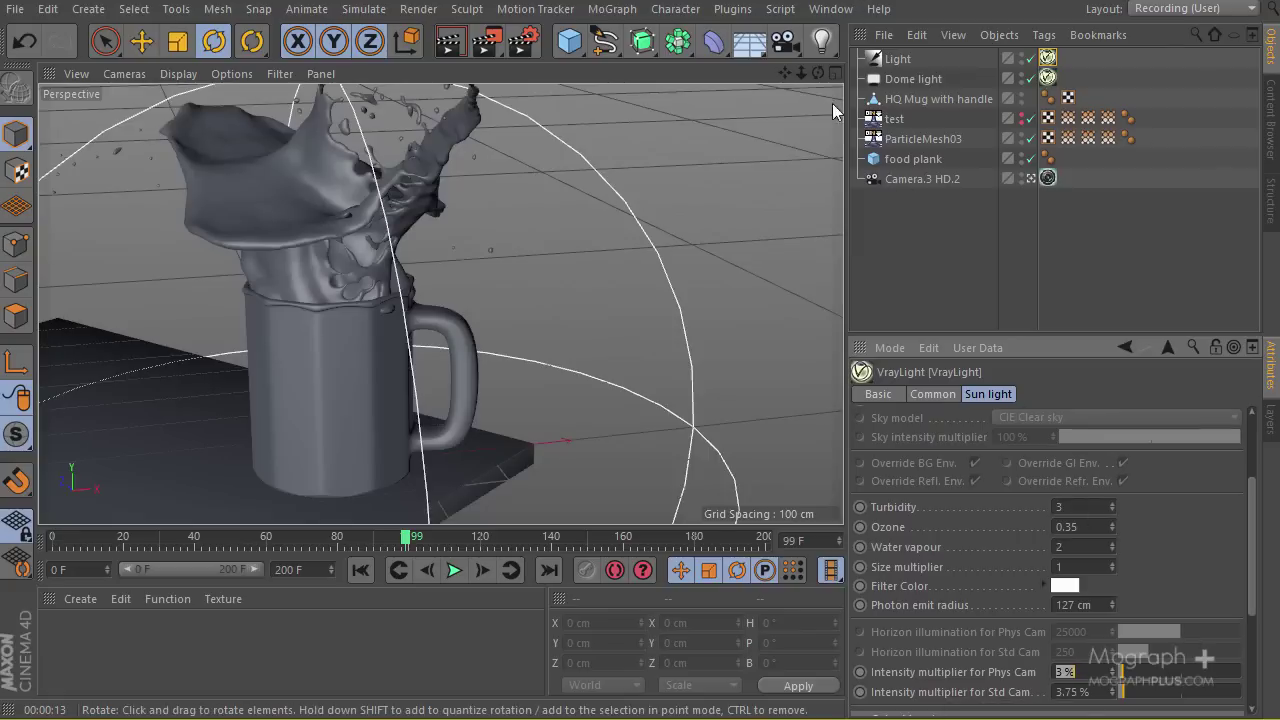
Set Camera.3 HD.2's V-Ray physical camera shutter speed to 75 and test-render.
drag(1085, 323, 1082, 224)
click(1047, 178)
click(922, 178)
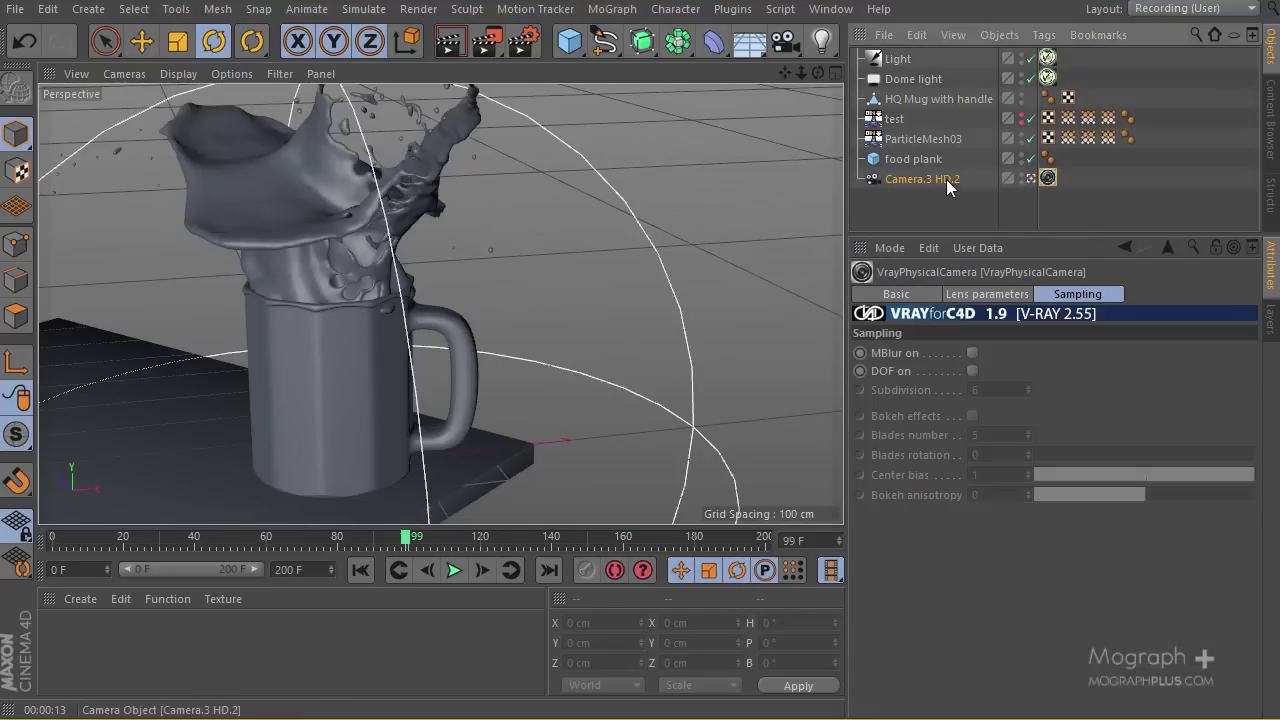
click(1047, 178)
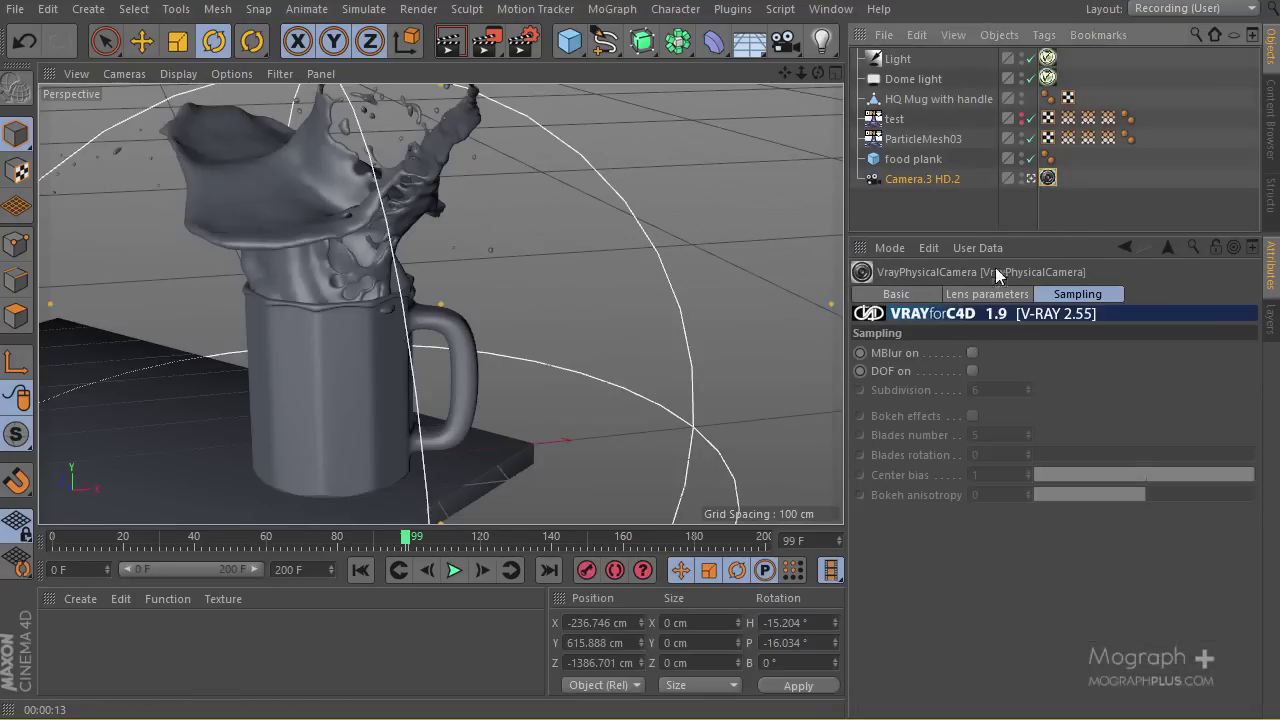
click(987, 294)
scroll(930, 560, down, 5)
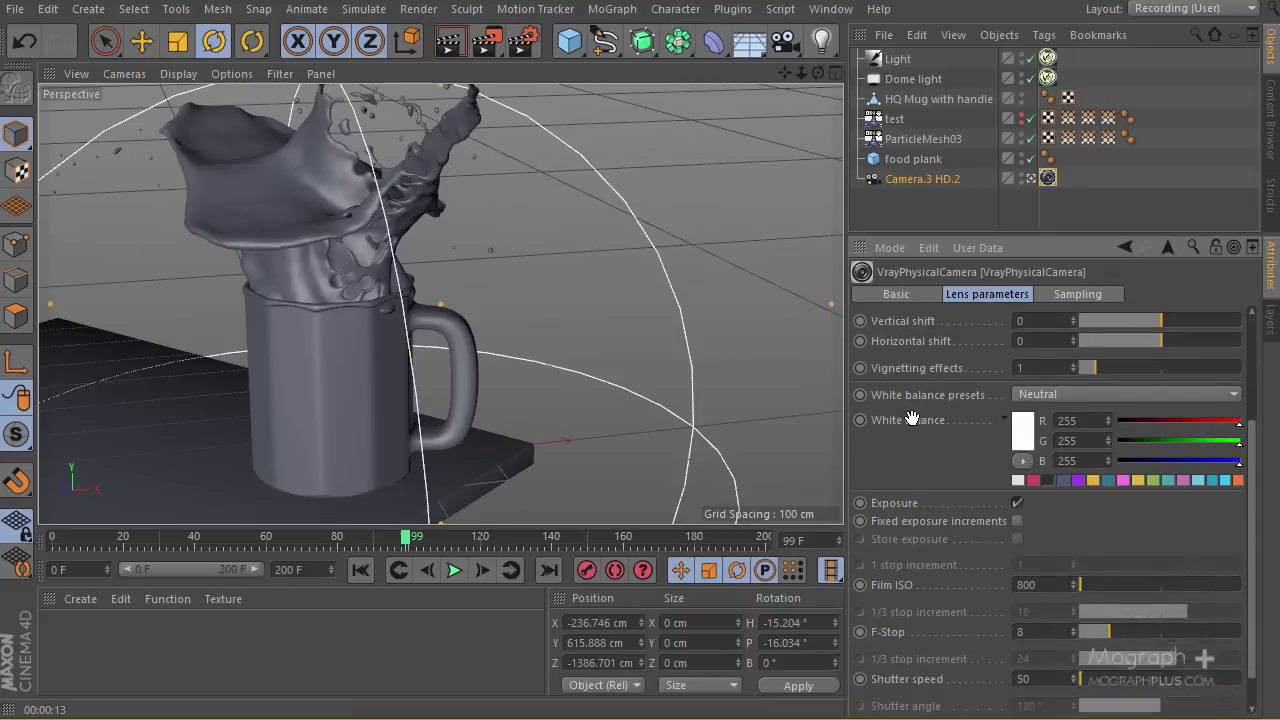
double_click(1040, 645)
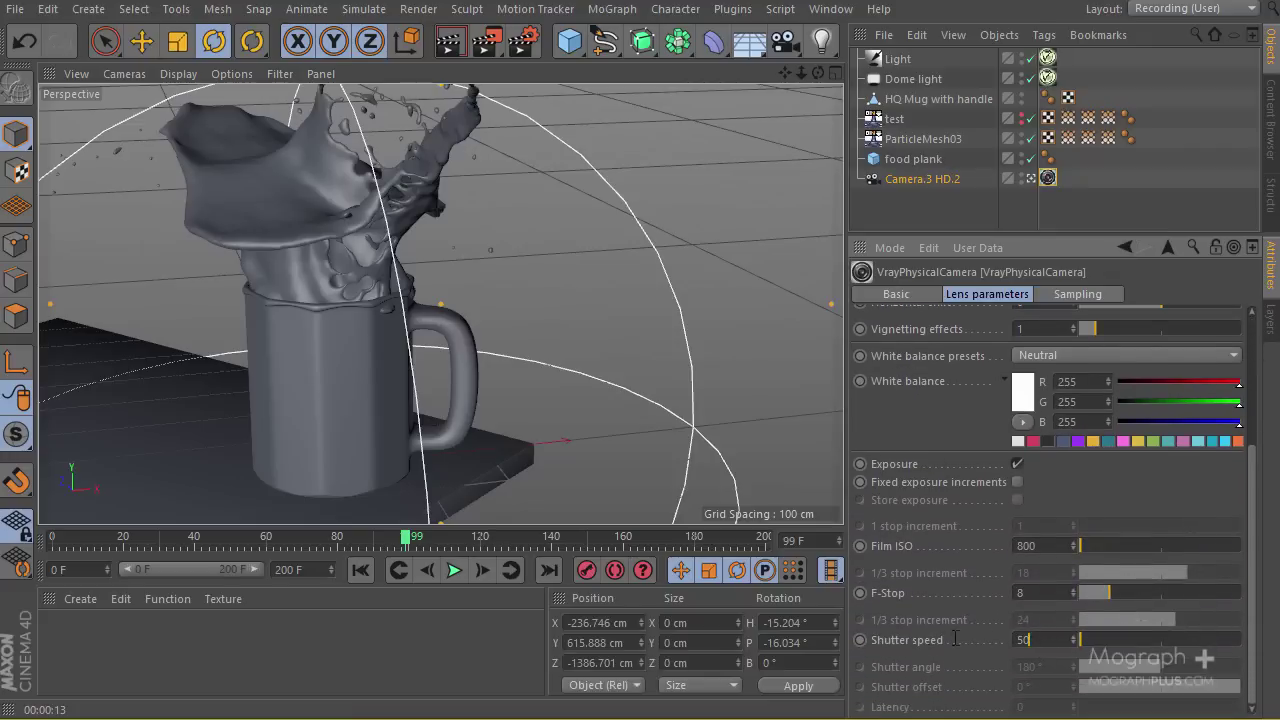
text(75)
key(Return)
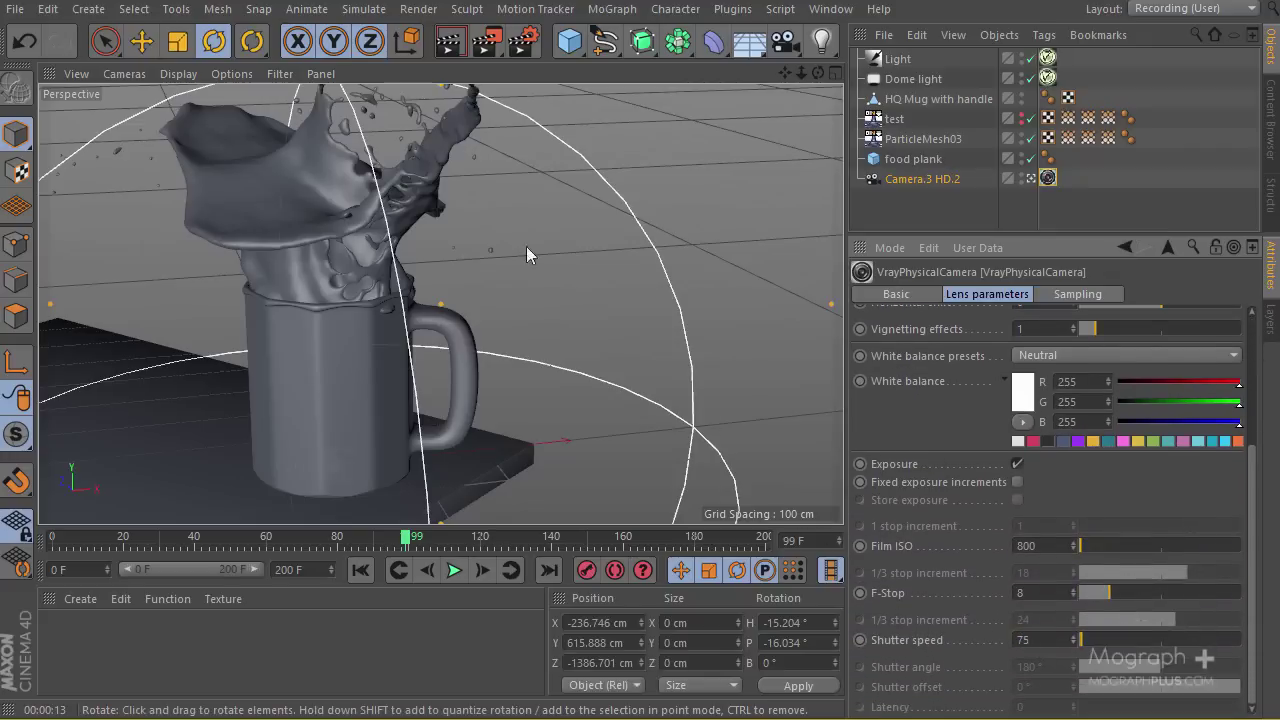
click(452, 53)
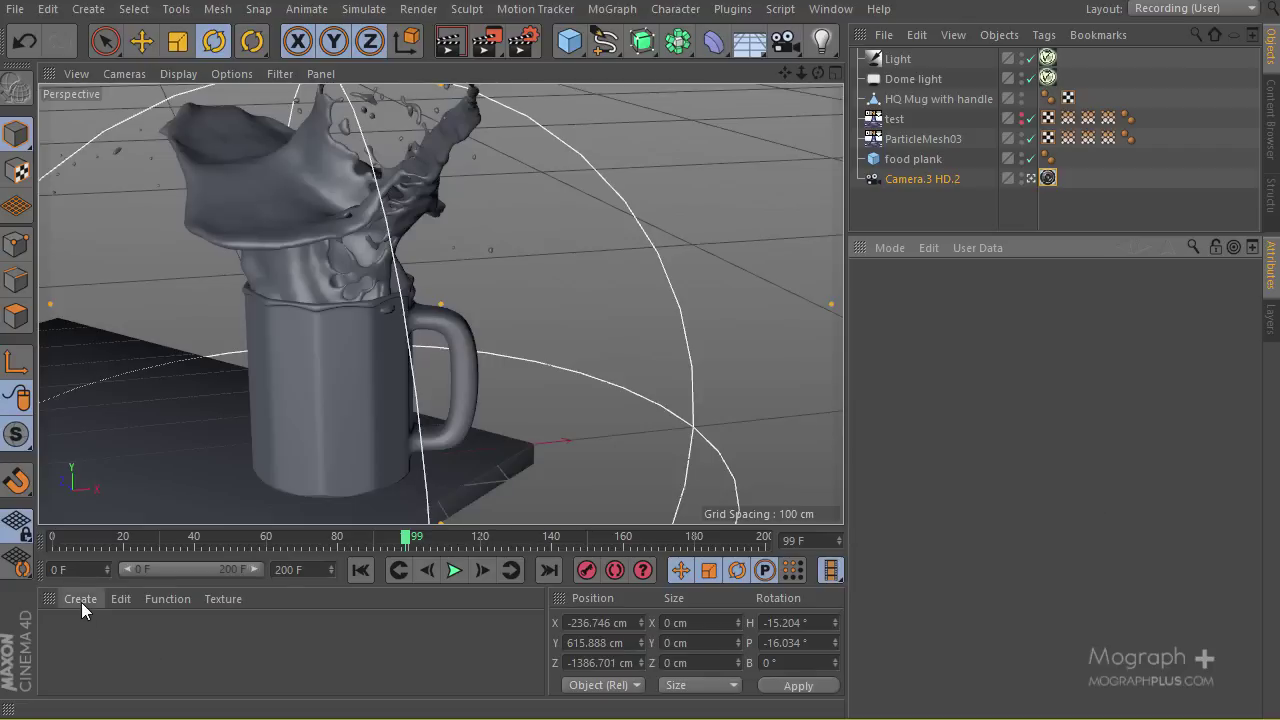
Create a V-Ray Advanced Material with plank.jpg as its Diffuse Layer 1 texture.
click(81, 600)
mouse_move(145, 458)
mouse_move(352, 439)
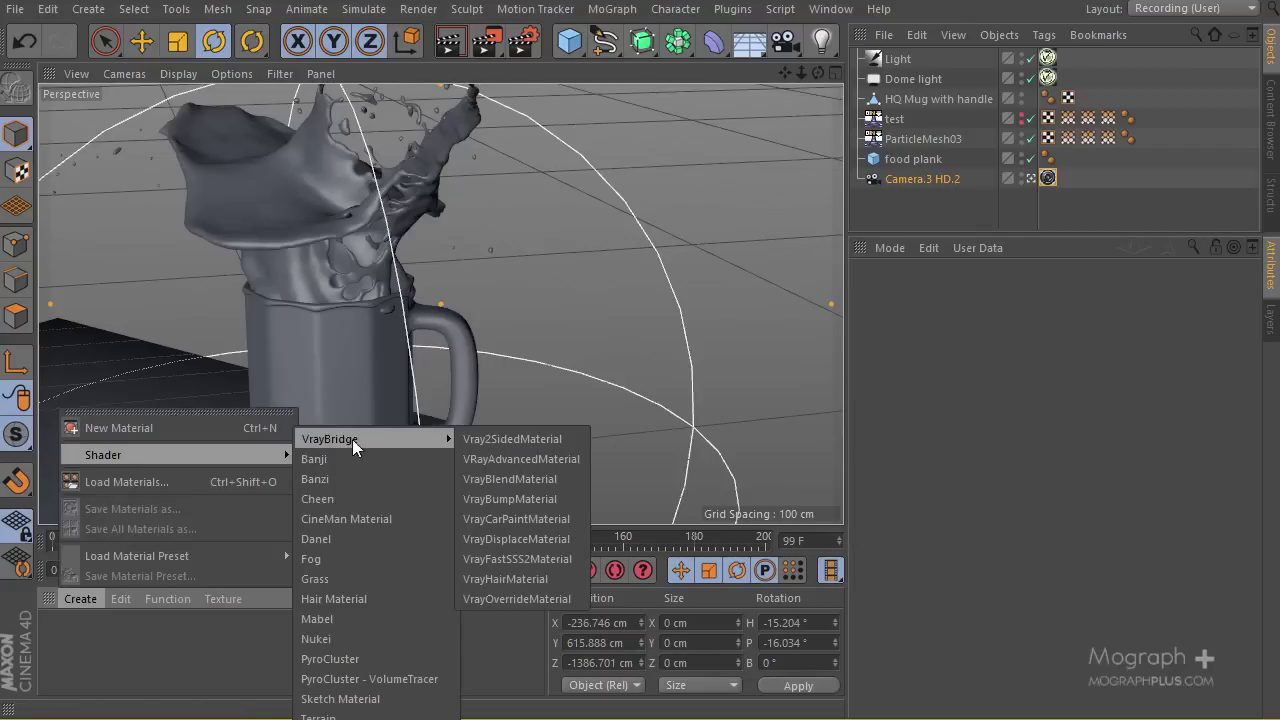
click(538, 443)
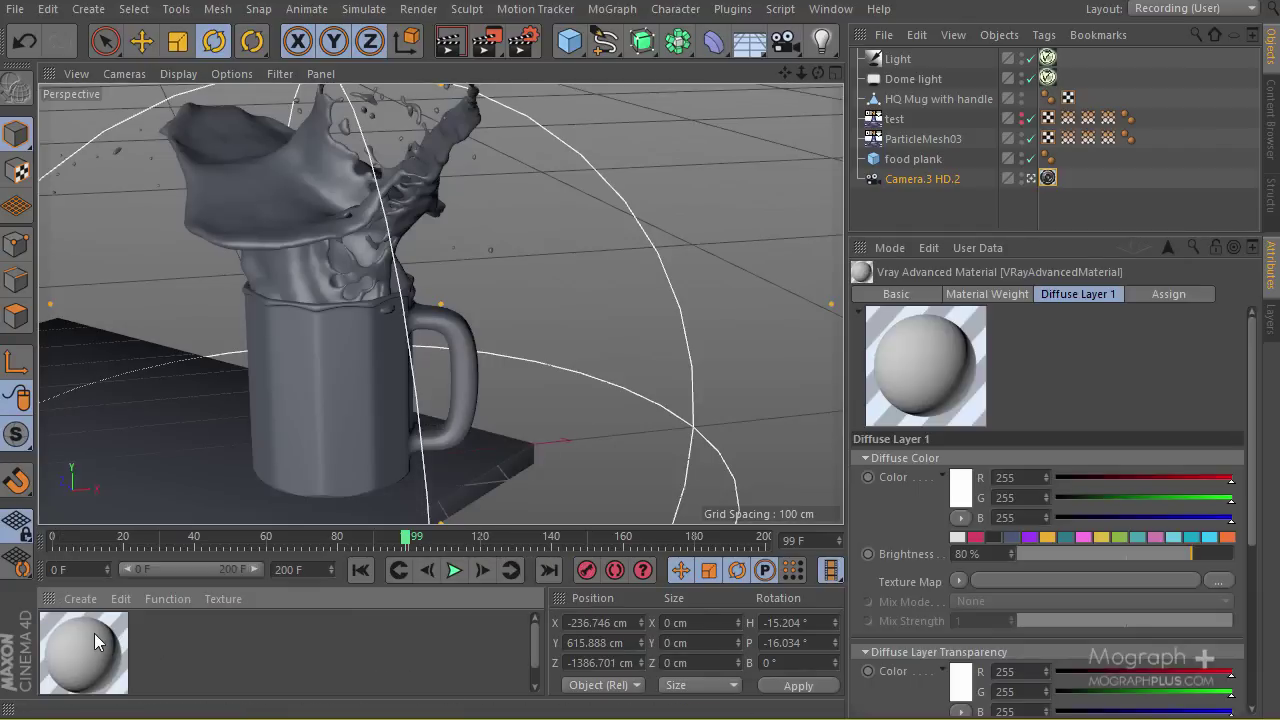
double_click(83, 652)
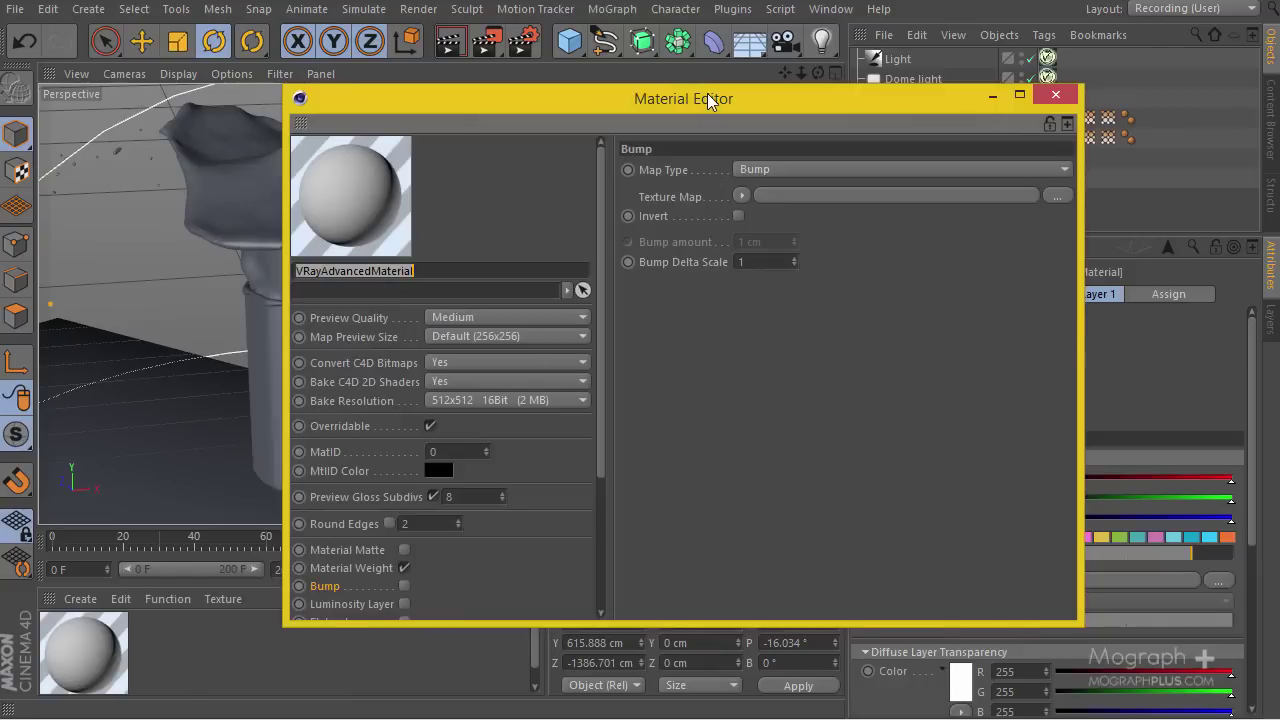
drag(712, 88, 718, 0)
scroll(435, 520, down, 2)
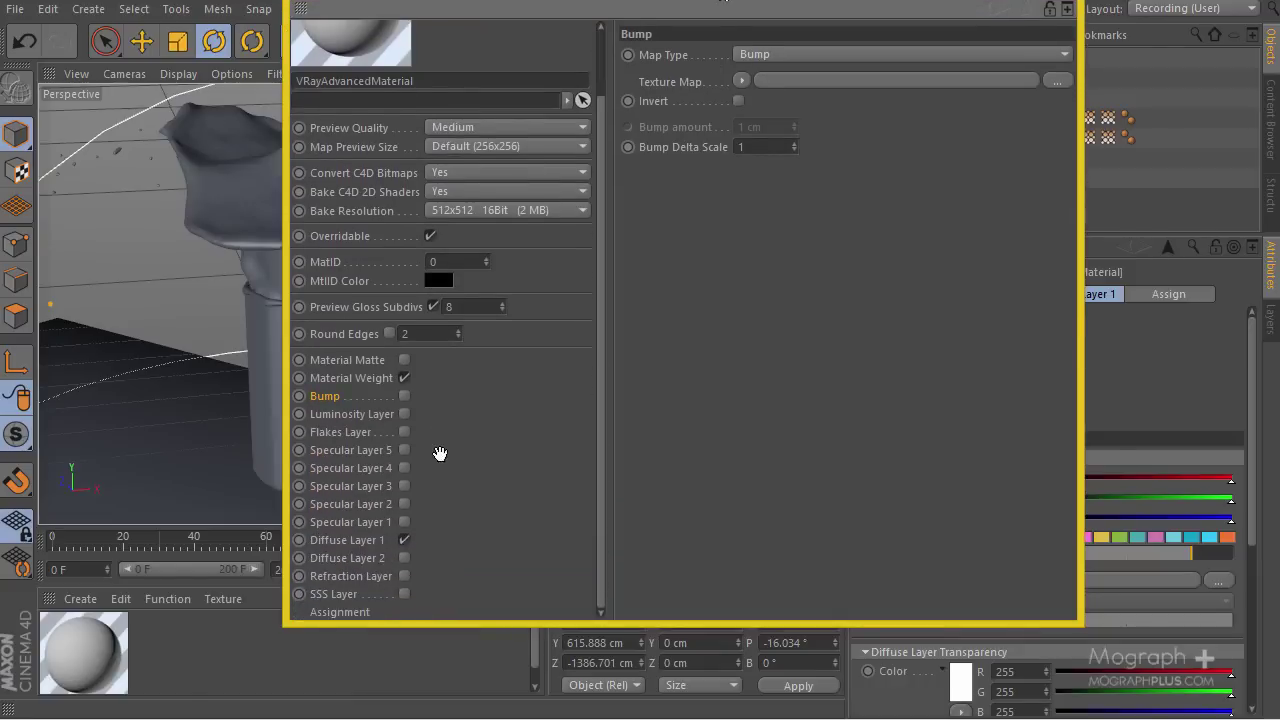
click(374, 540)
scroll(512, 420, up, 2)
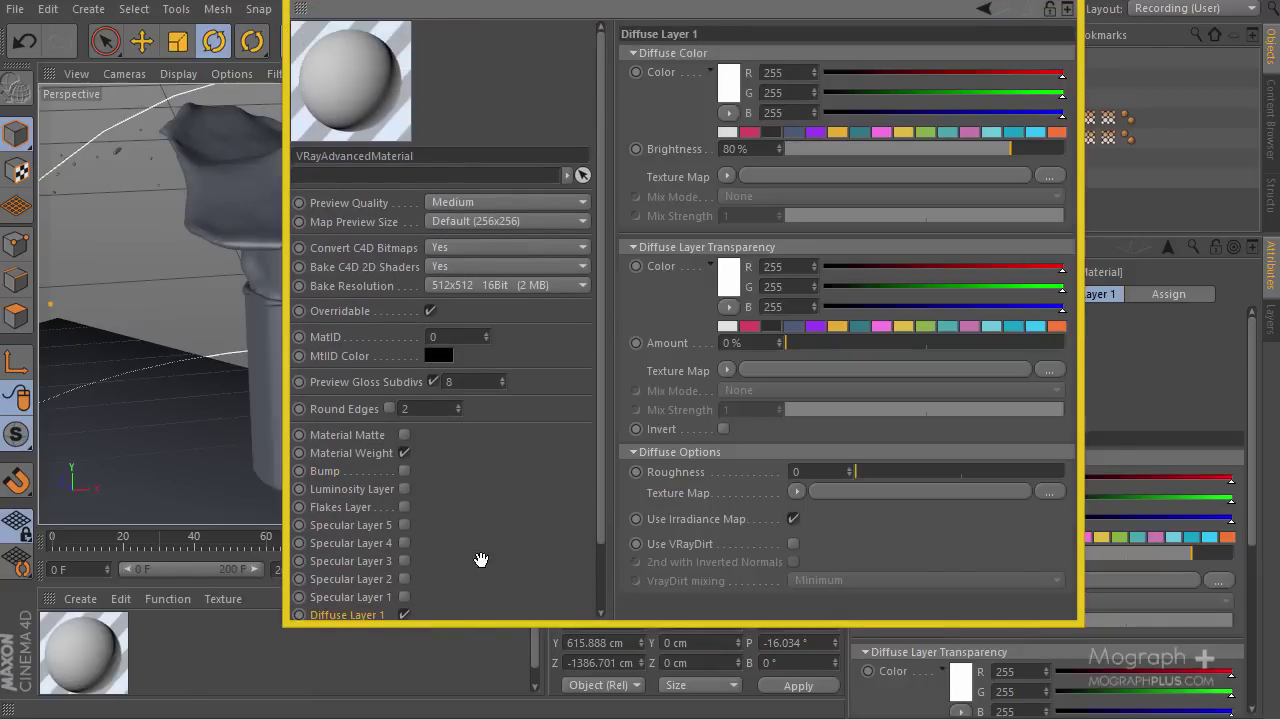
click(1049, 176)
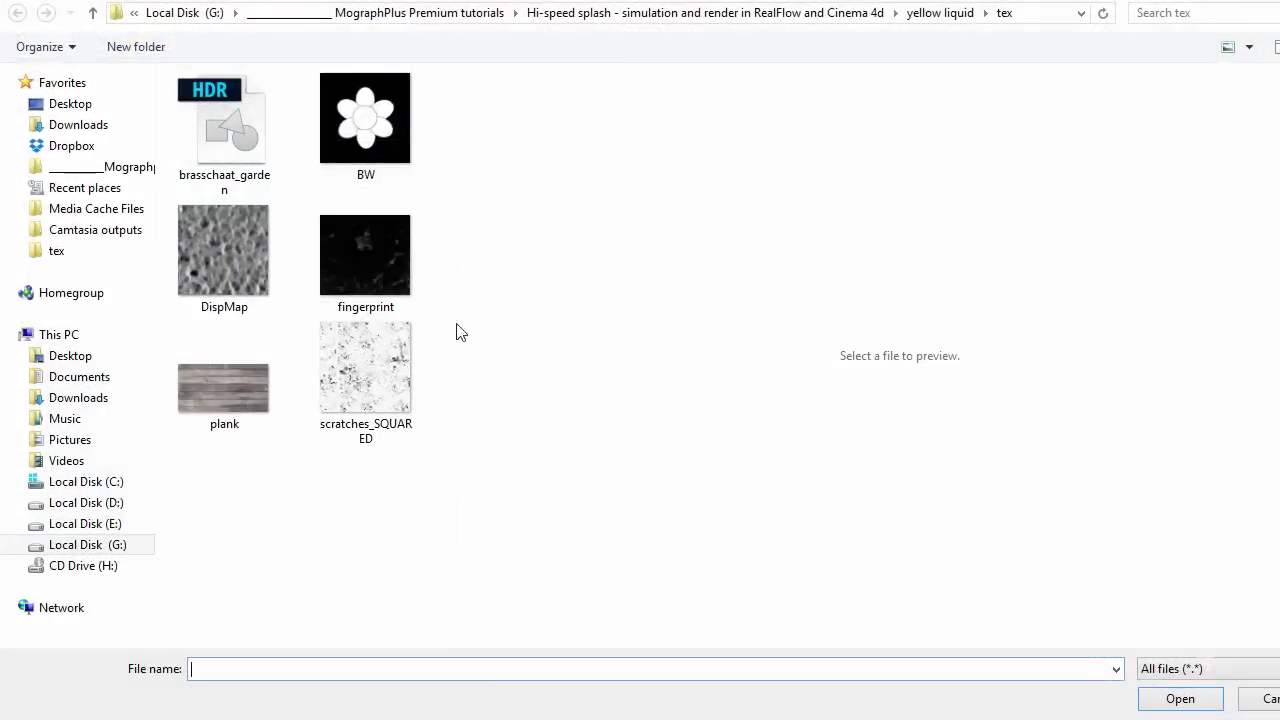
click(211, 376)
double_click(211, 376)
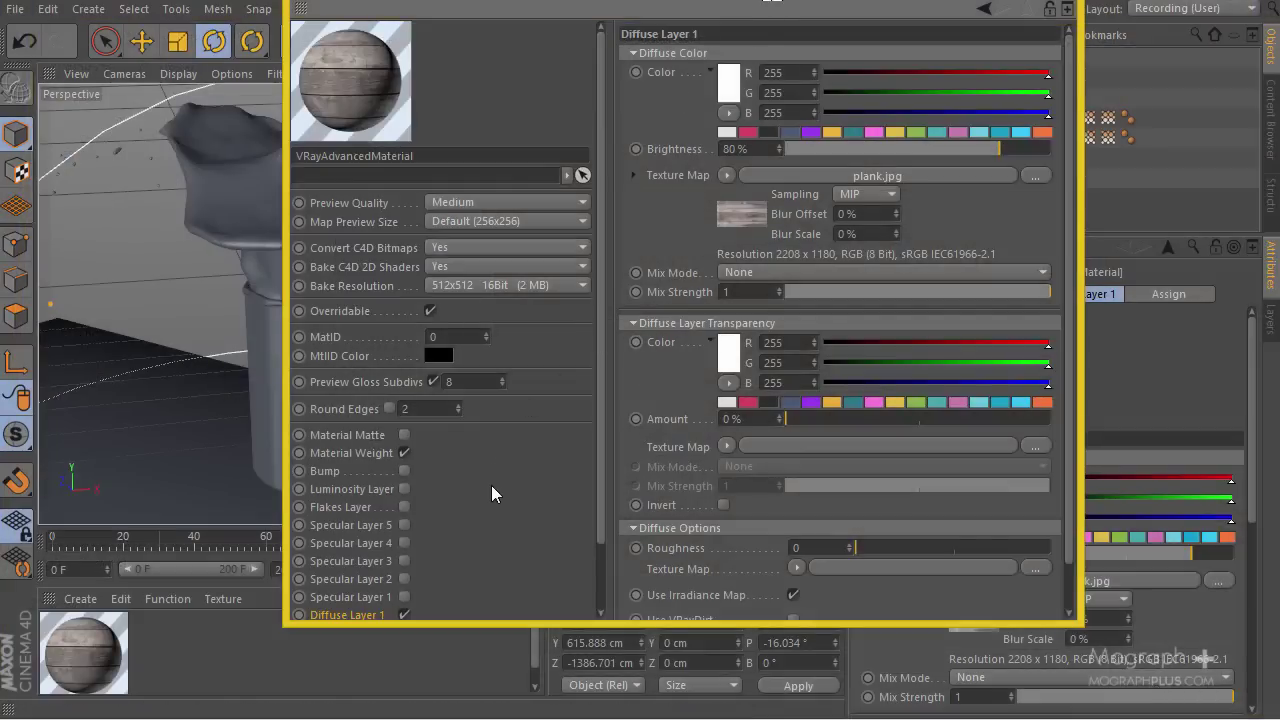
Close the Material Editor and apply the wood material to the food plank.
middle_drag(471, 500, 498, 477)
click(1003, 9)
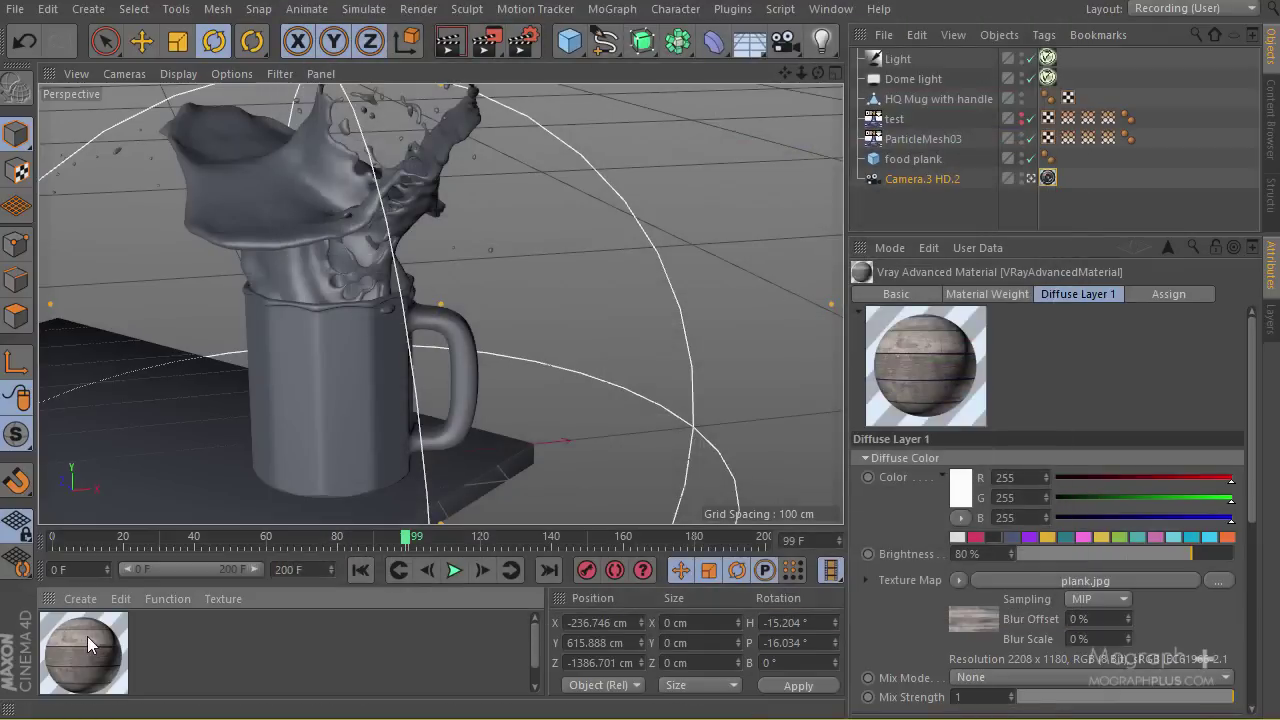
drag(87, 636, 176, 506)
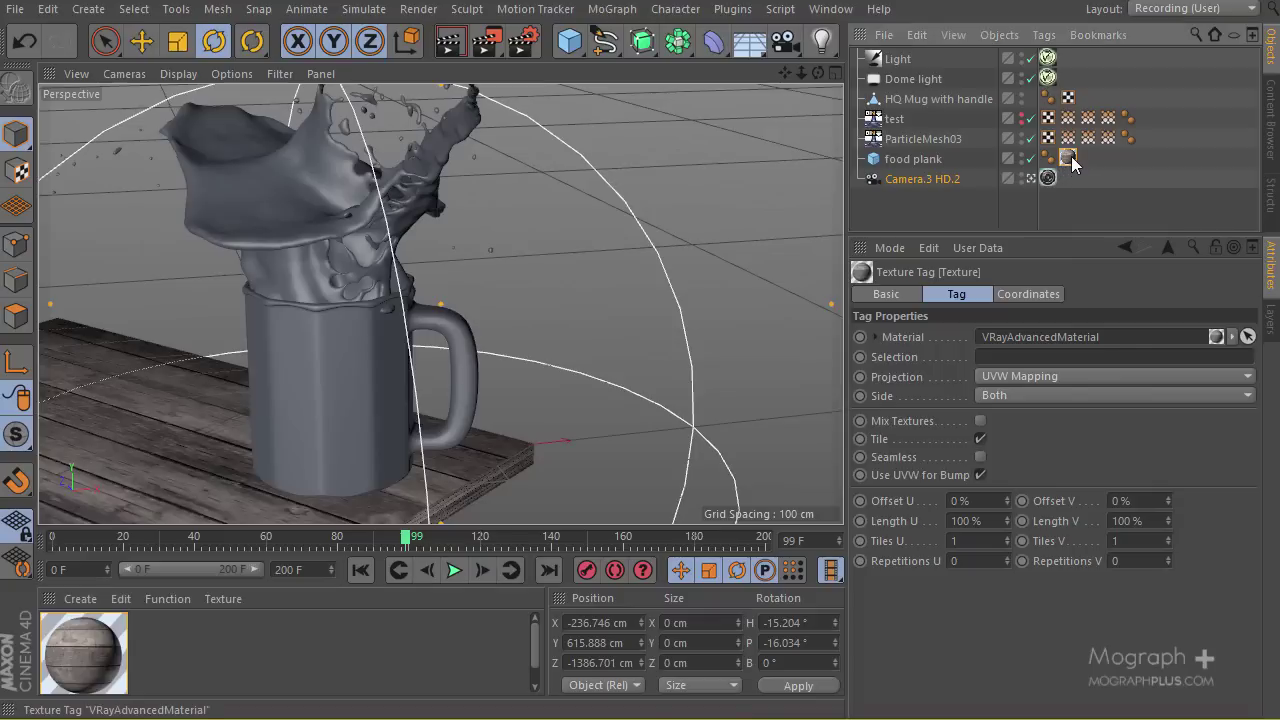
Set the food plank's texture tag projection to Cubic.
click(905, 161)
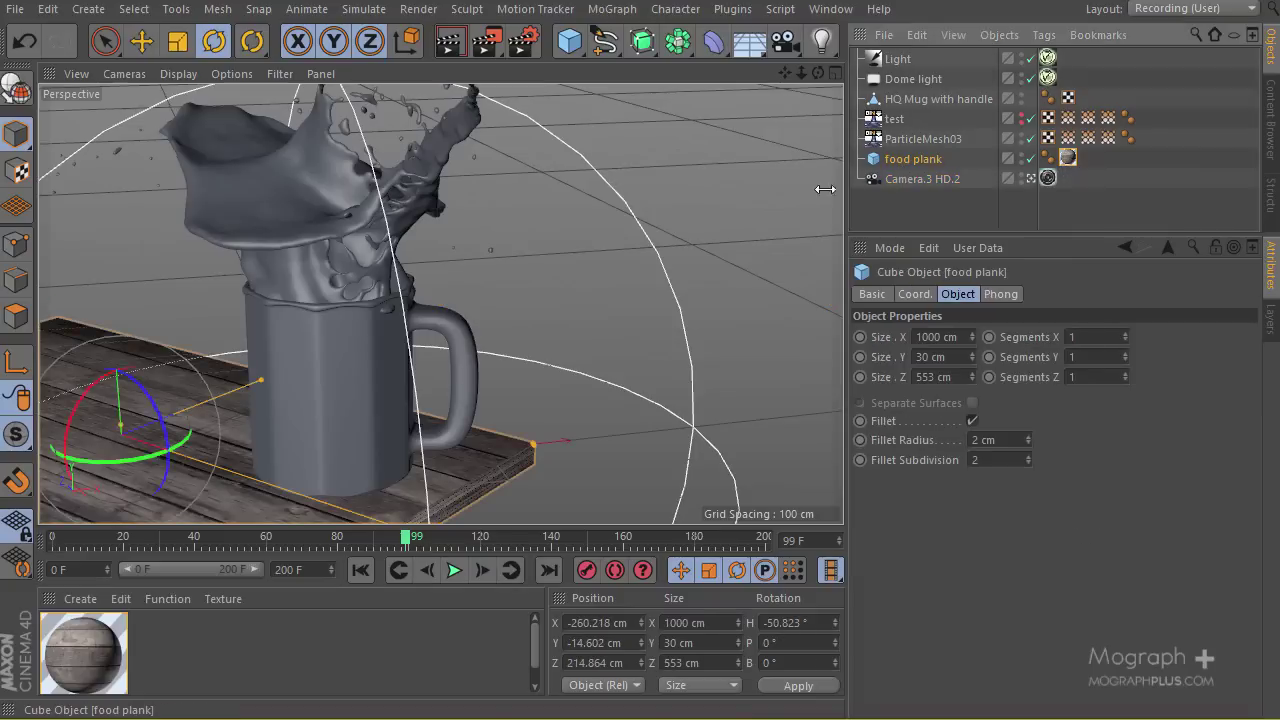
click(16, 171)
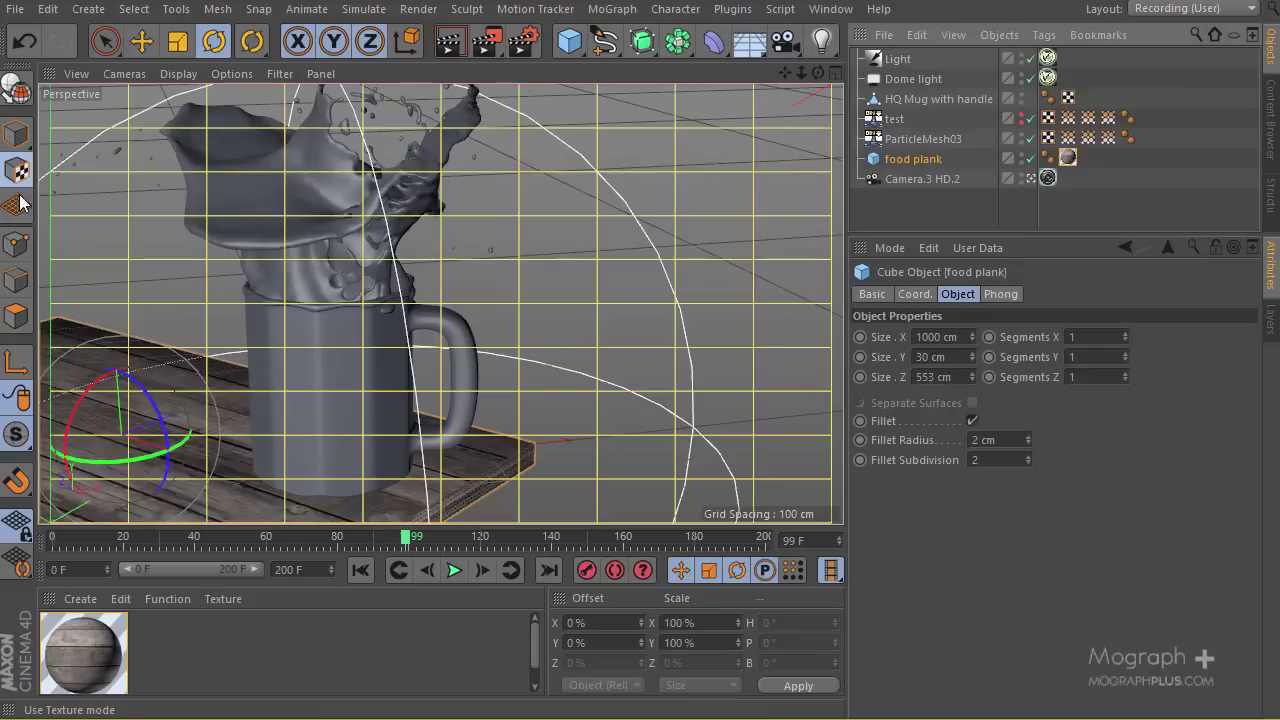
click(1068, 158)
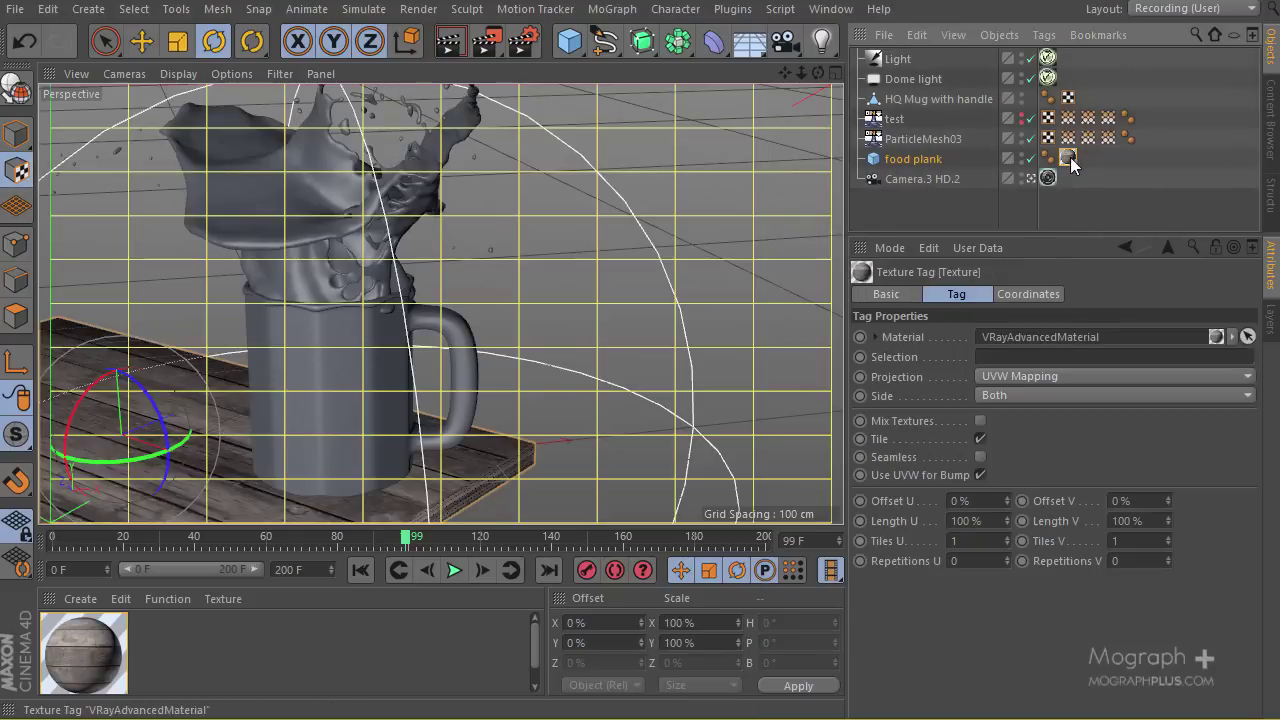
click(1019, 378)
click(1036, 455)
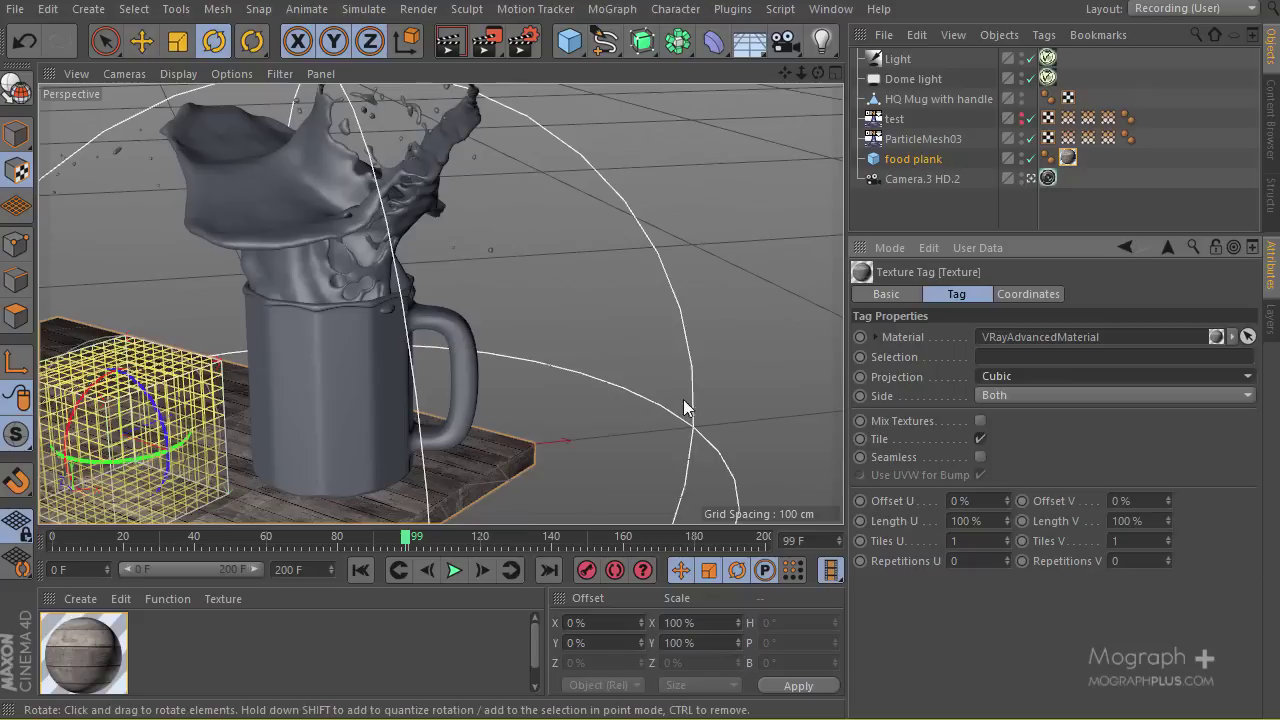
Rotate the plank texture to -90° heading and scale it to about 272 cm.
click(16, 360)
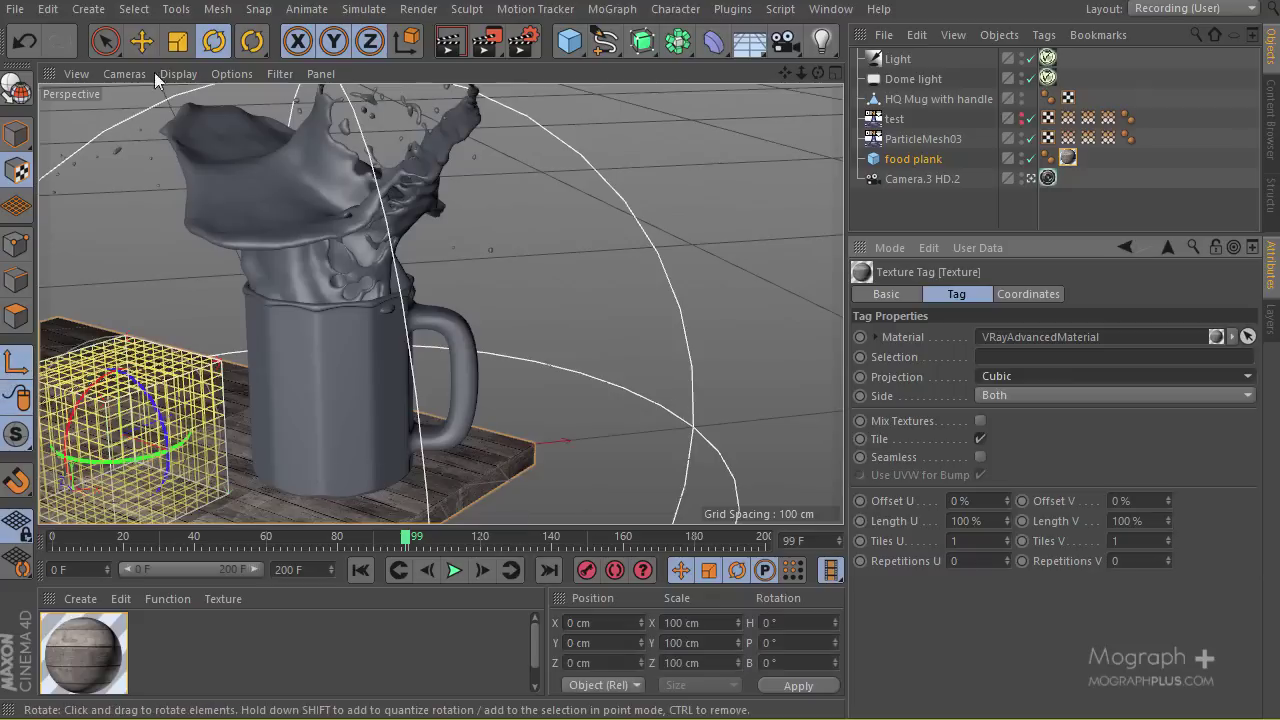
click(177, 41)
mouse_move(685, 336)
mouse_down()
mouse_move(844, 240)
mouse_move(671, 350)
mouse_up()
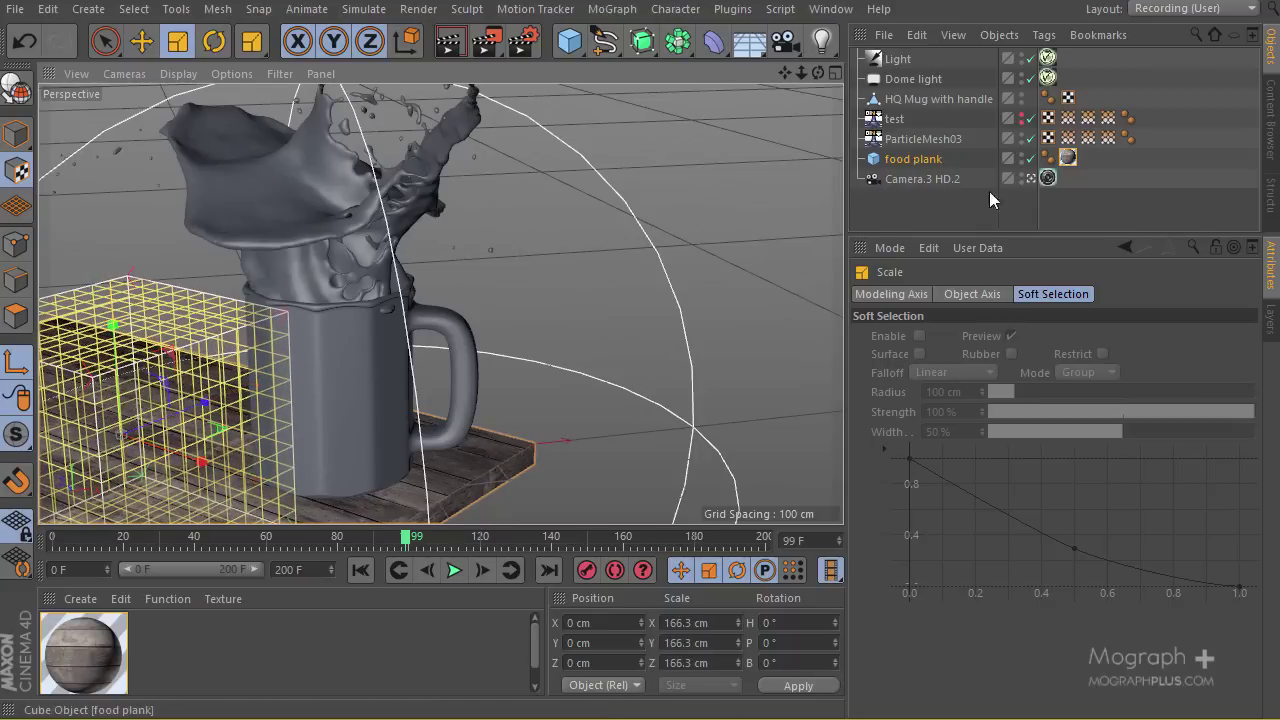
click(1066, 157)
click(1030, 294)
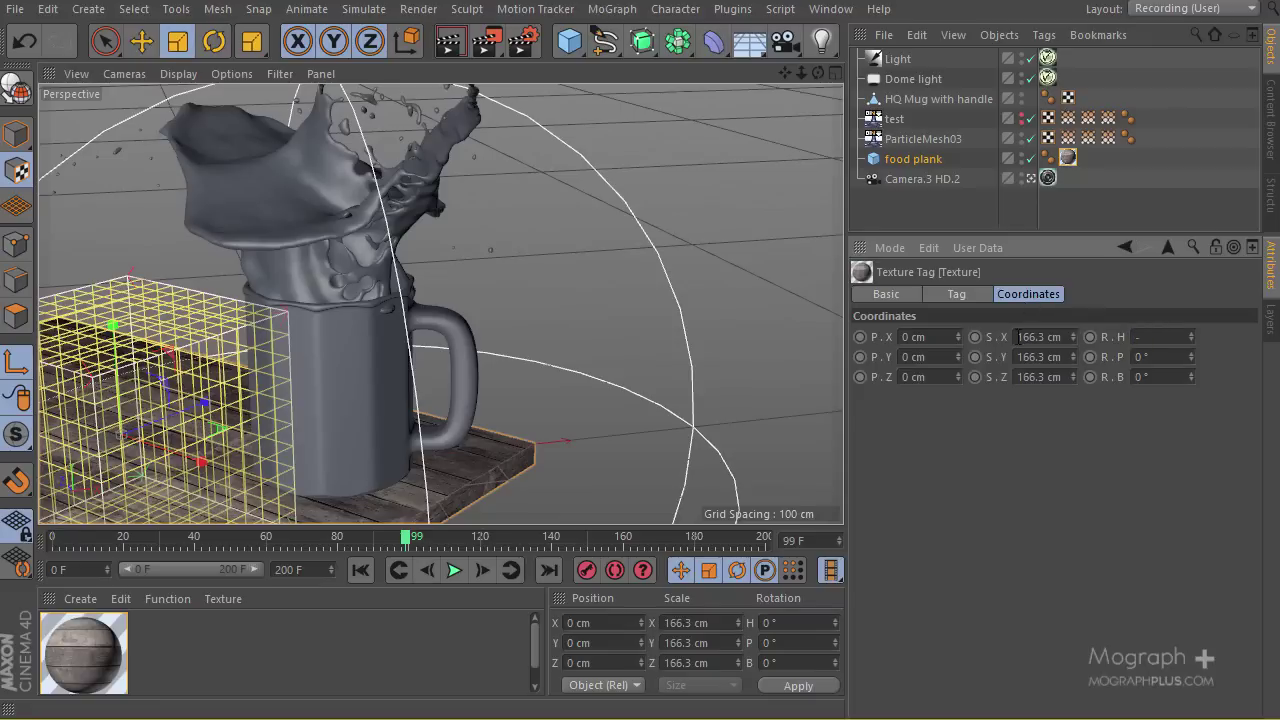
text(-90)
key(Return)
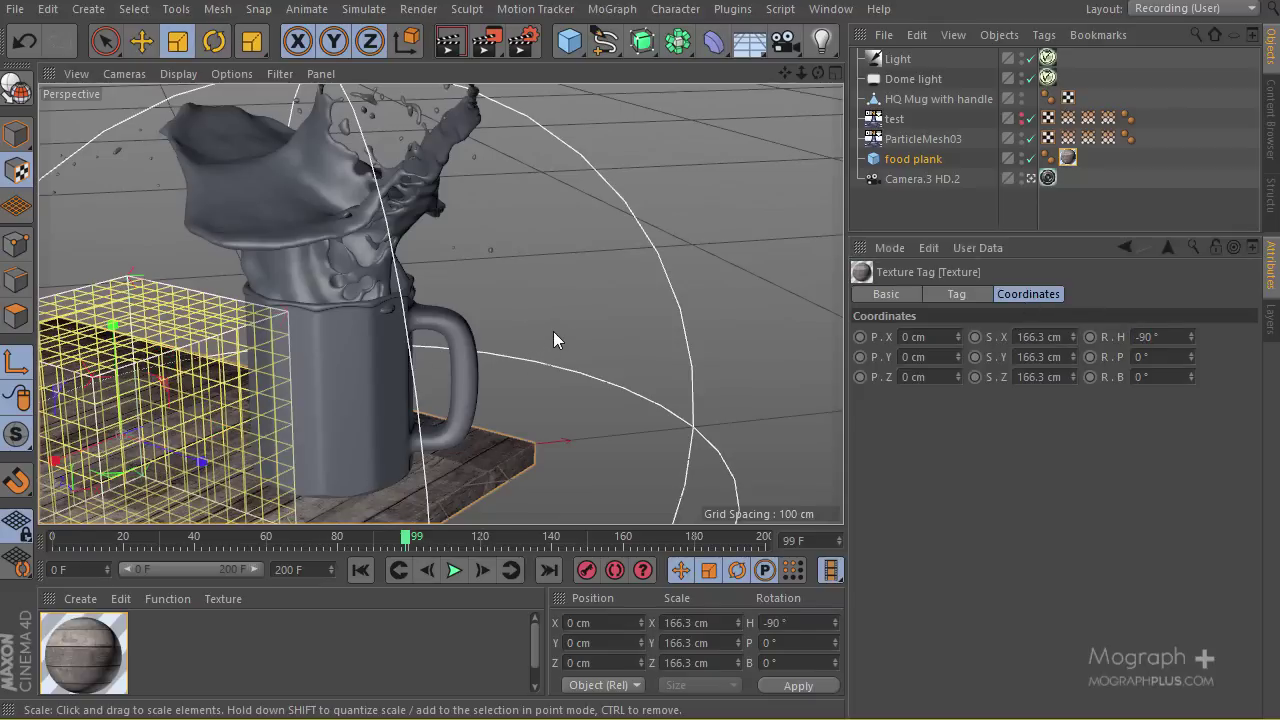
drag(553, 331, 671, 348)
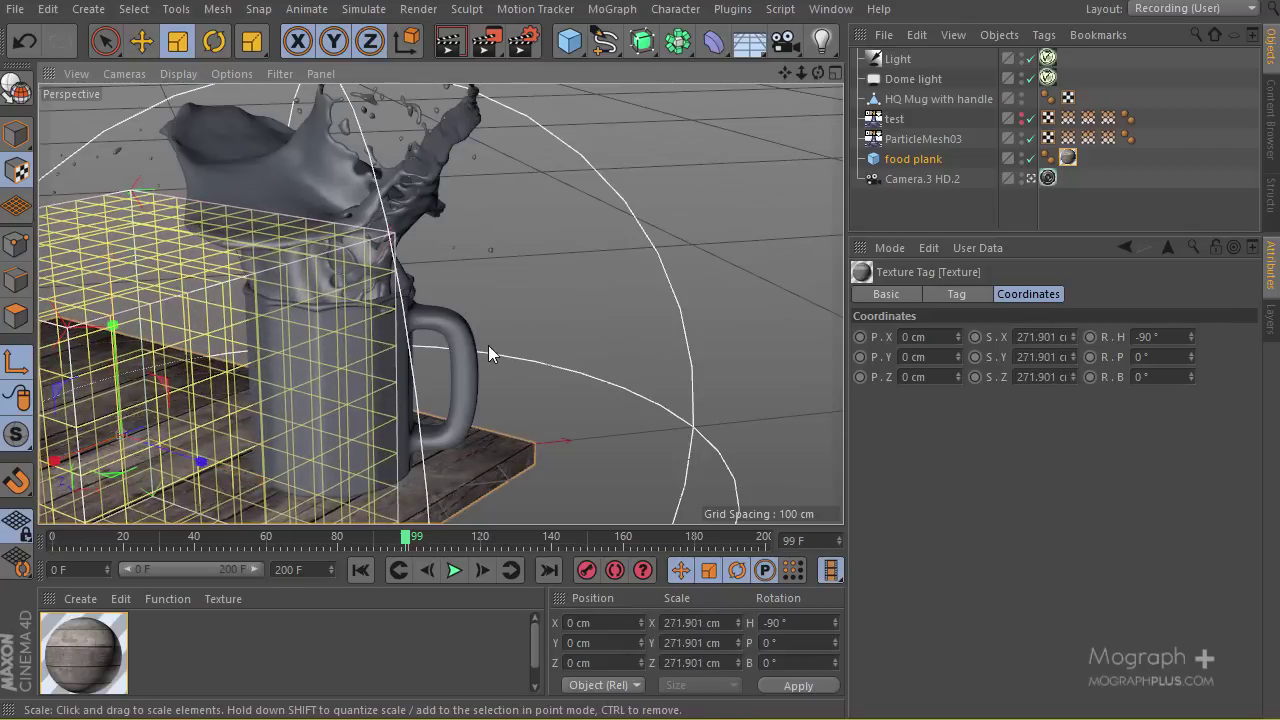
click(16, 134)
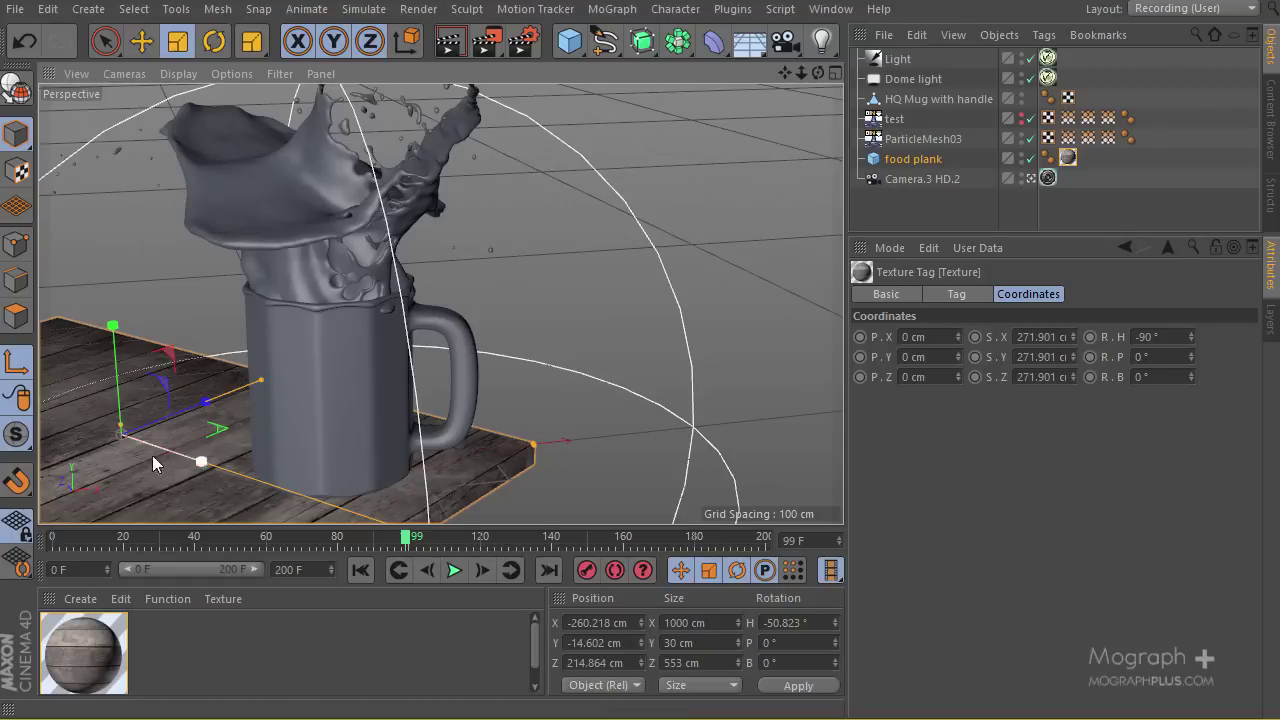
Enable the wood material's Specular Layer 1 with the plank texture as its map.
double_click(80, 637)
scroll(492, 589, down, 1)
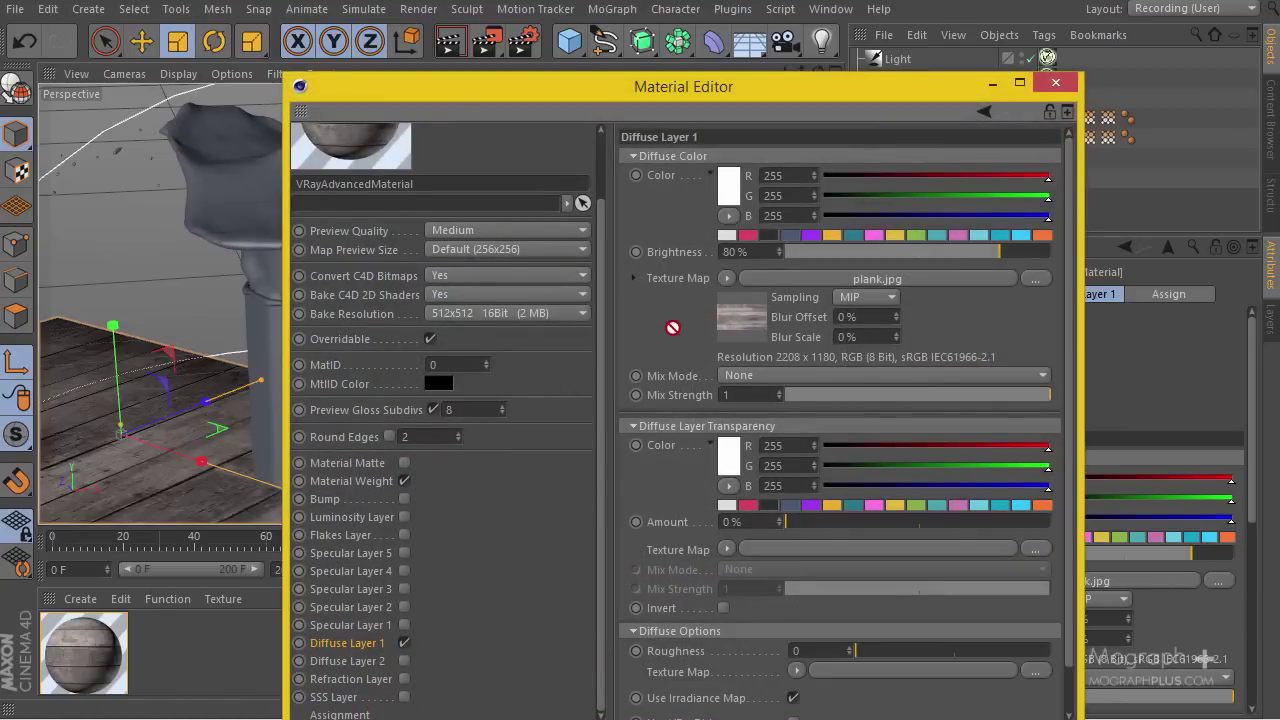
click(352, 625)
click(750, 330)
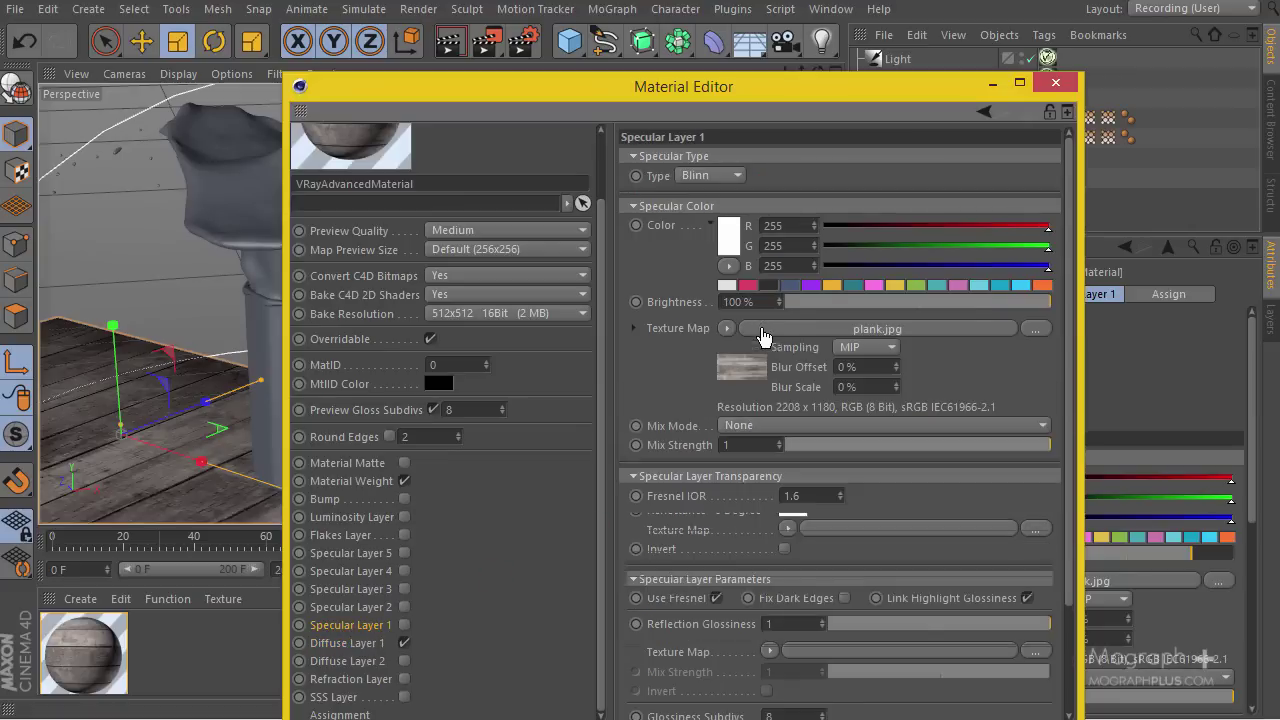
click(404, 625)
scroll(509, 623, up, 2)
drag(758, 86, 727, 46)
Wrap the plank texture in a Filter shader, fully desaturated with slightly raised contrast.
click(698, 288)
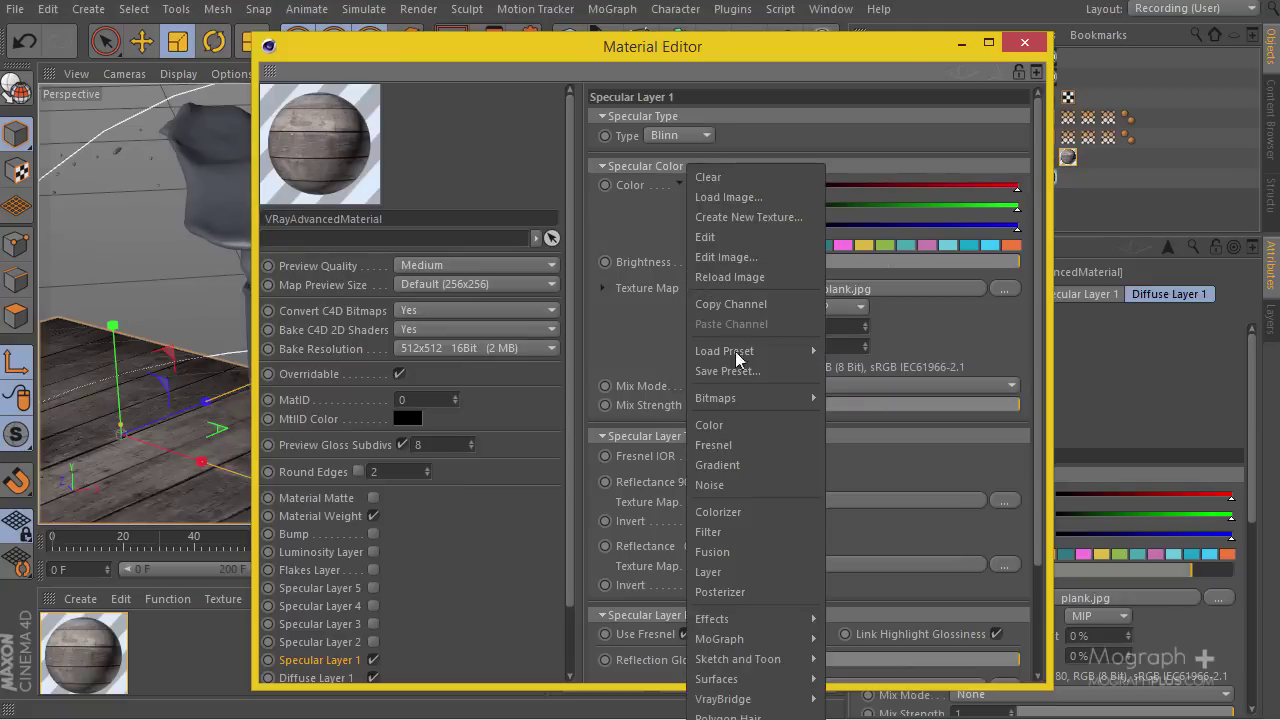
click(745, 532)
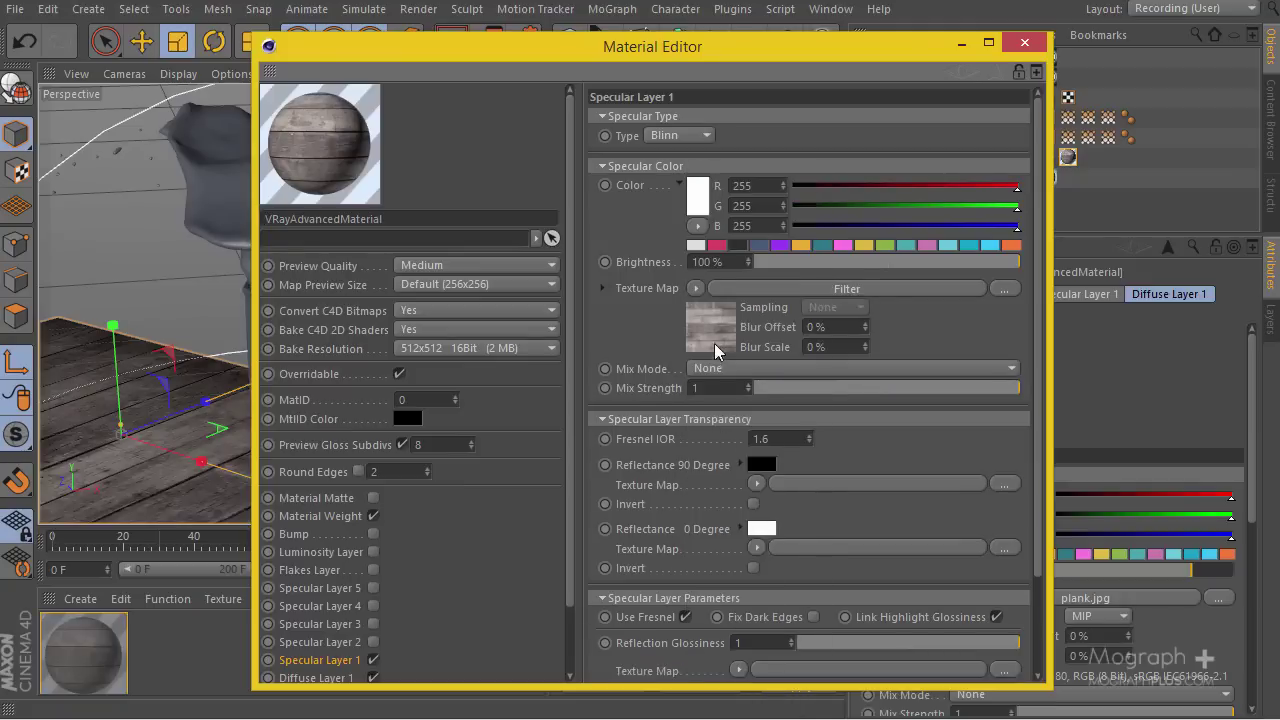
click(716, 348)
drag(782, 378, 762, 376)
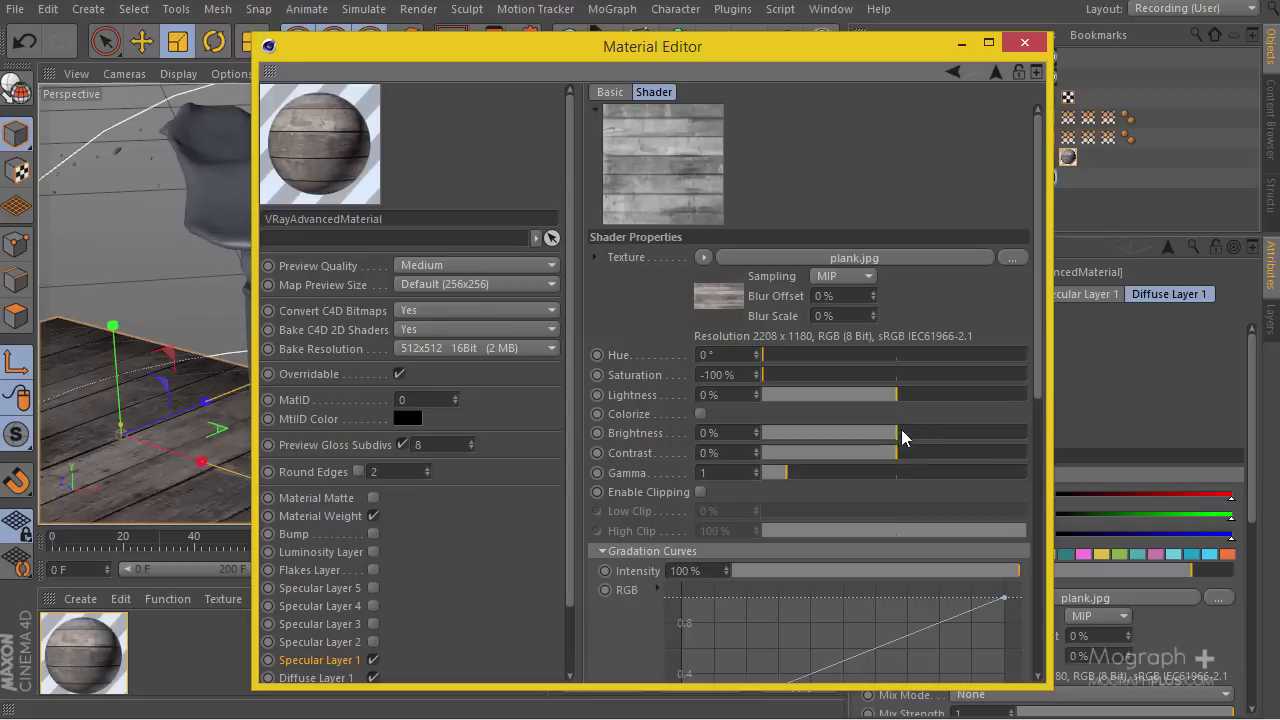
mouse_move(906, 456)
mouse_down()
mouse_move(921, 462)
mouse_move(893, 465)
mouse_move(906, 454)
mouse_up()
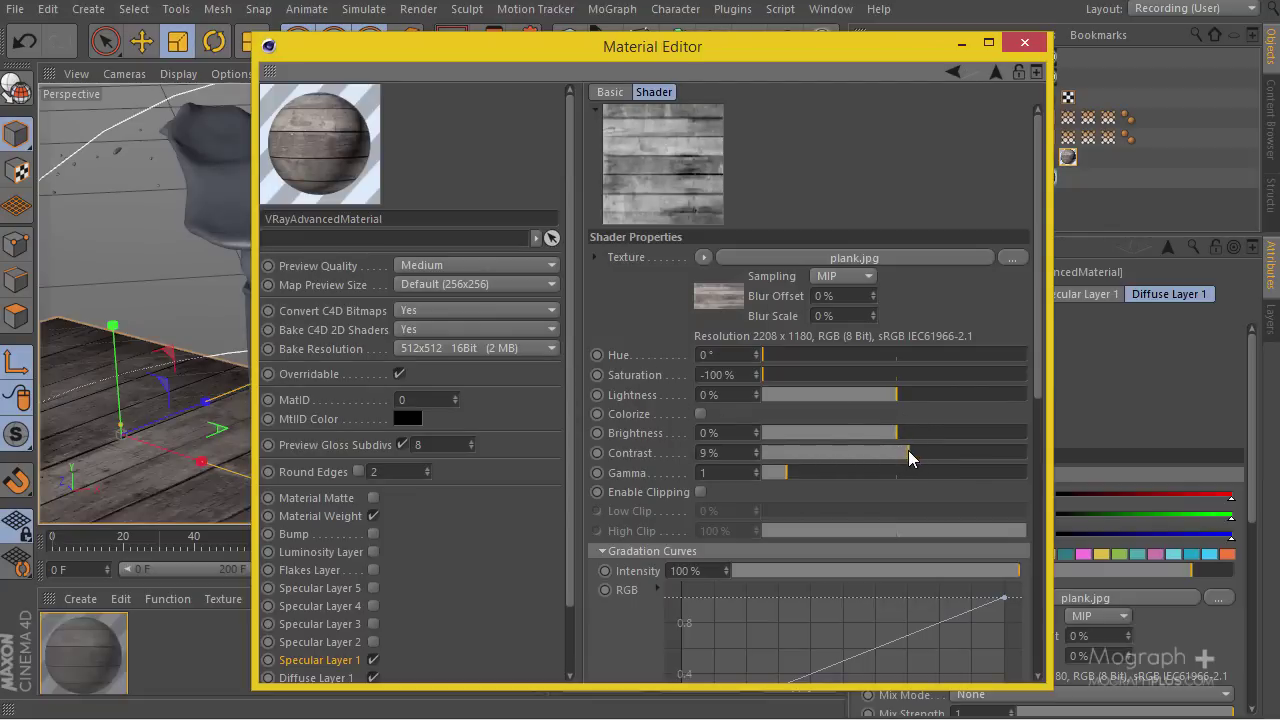
Lower Specular Layer 1's reflection glossiness to 0.43.
click(994, 74)
scroll(676, 272, down, 2)
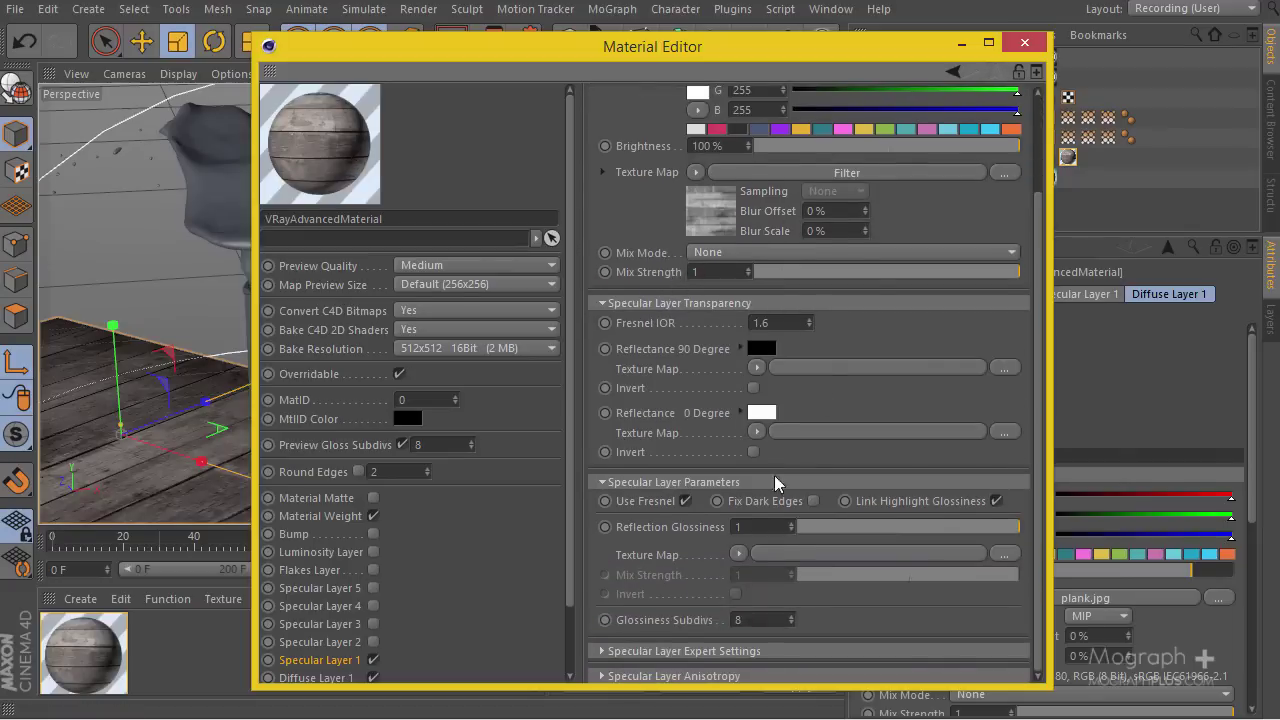
drag(975, 531, 890, 541)
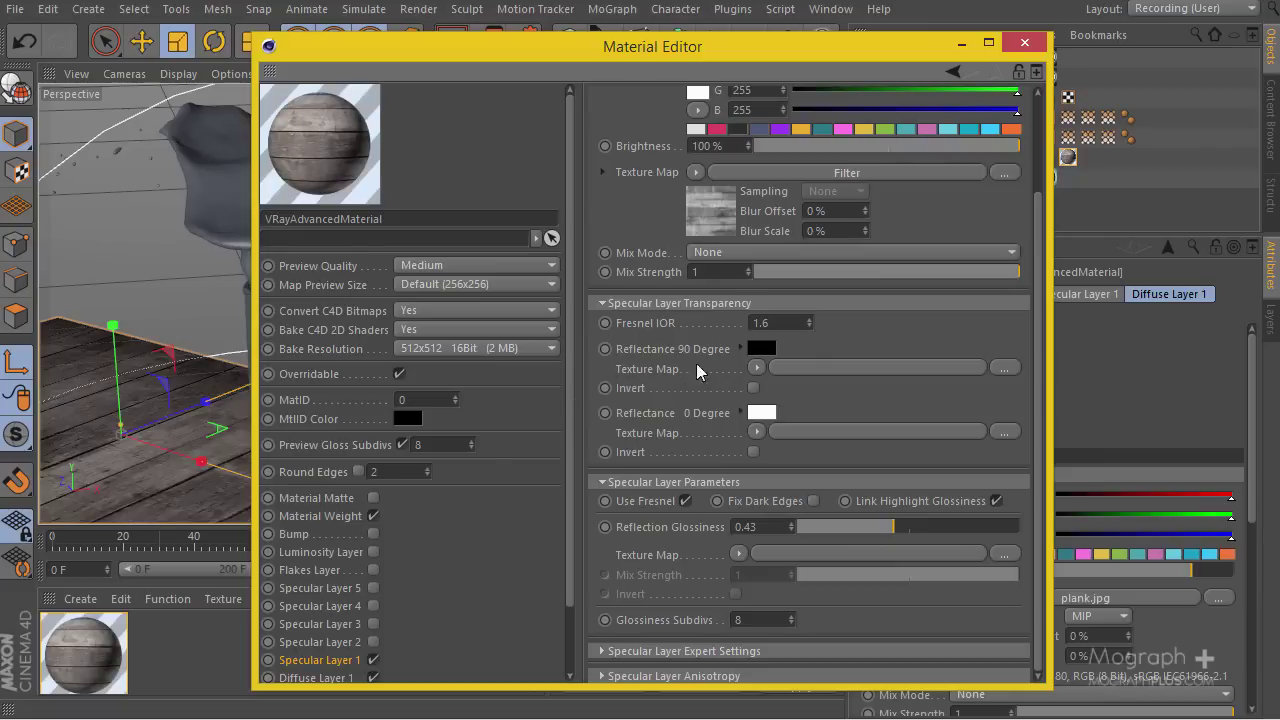
drag(700, 211, 733, 152)
Use the filtered plank texture as the bump map at 38% contrast, then close the Material Editor.
click(373, 534)
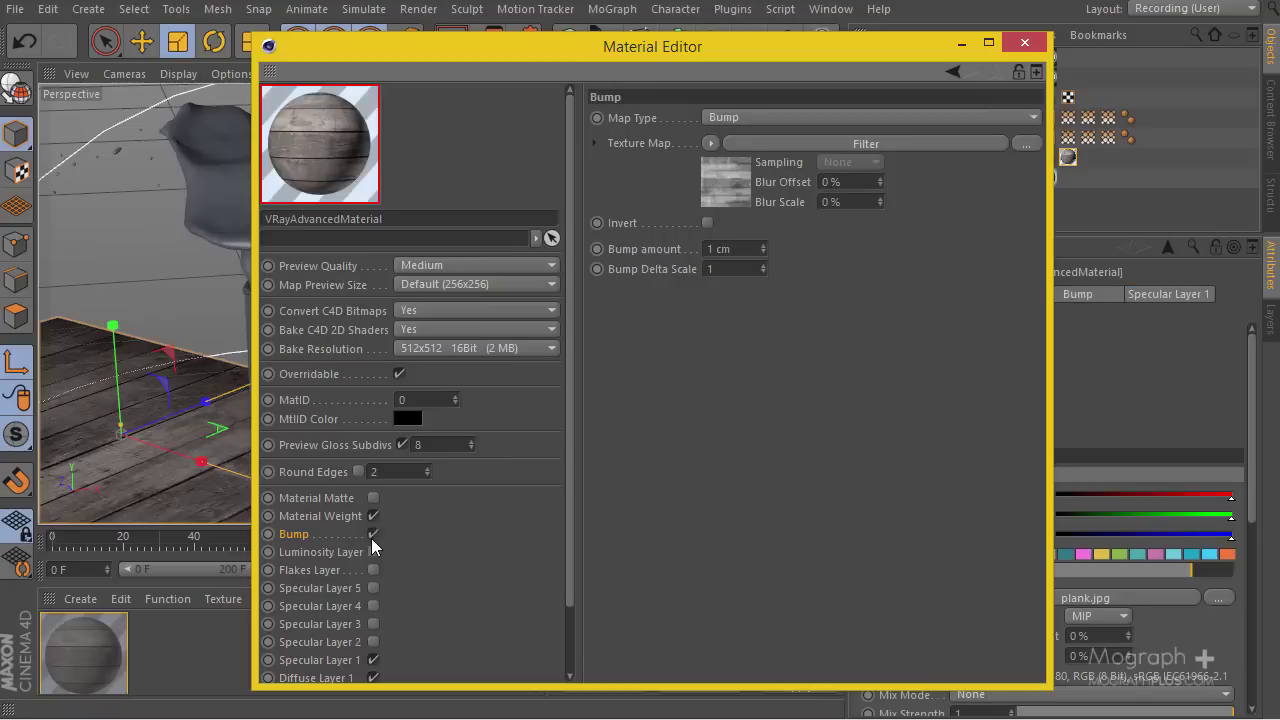
click(722, 192)
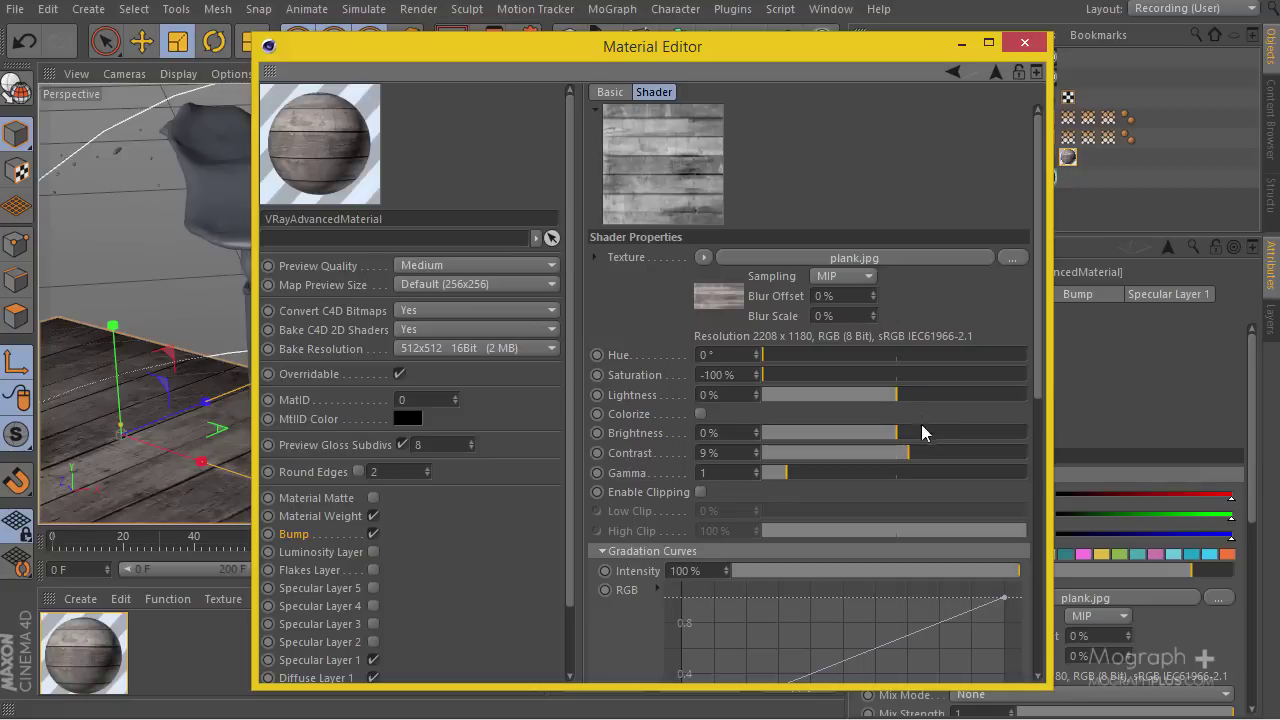
mouse_move(926, 450)
mouse_down()
mouse_move(899, 460)
mouse_move(946, 463)
mouse_up()
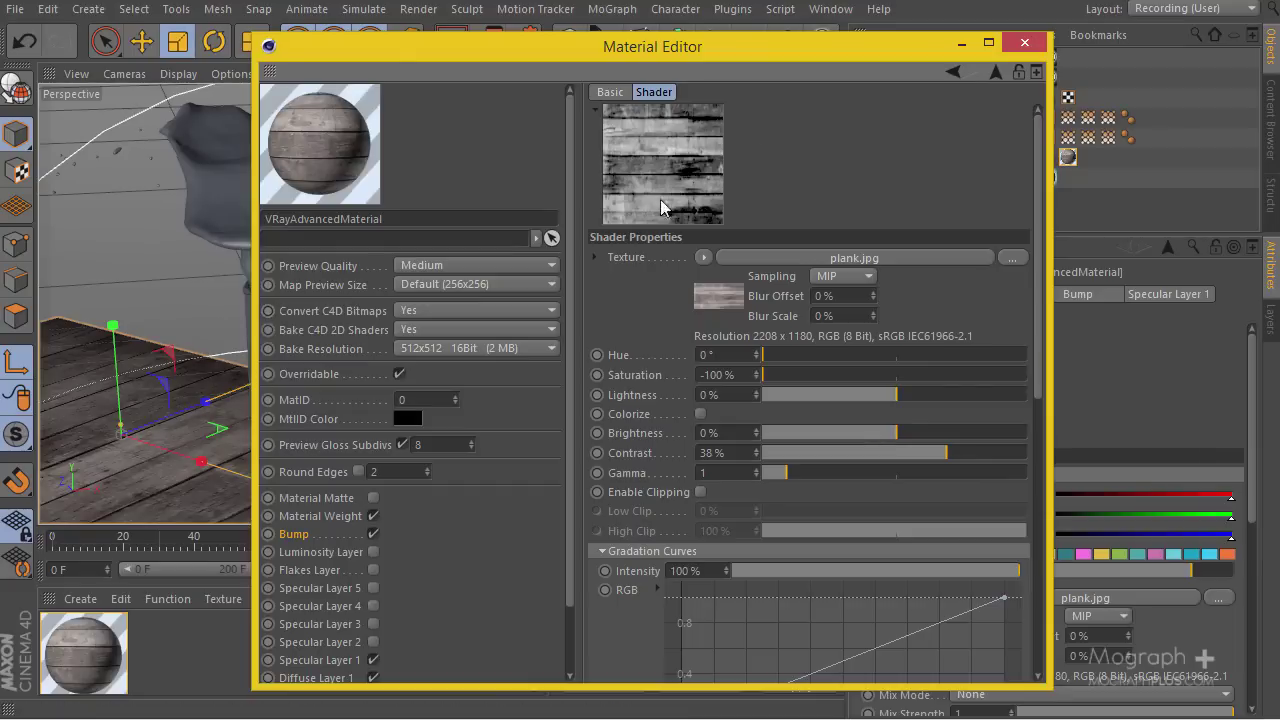
click(1024, 43)
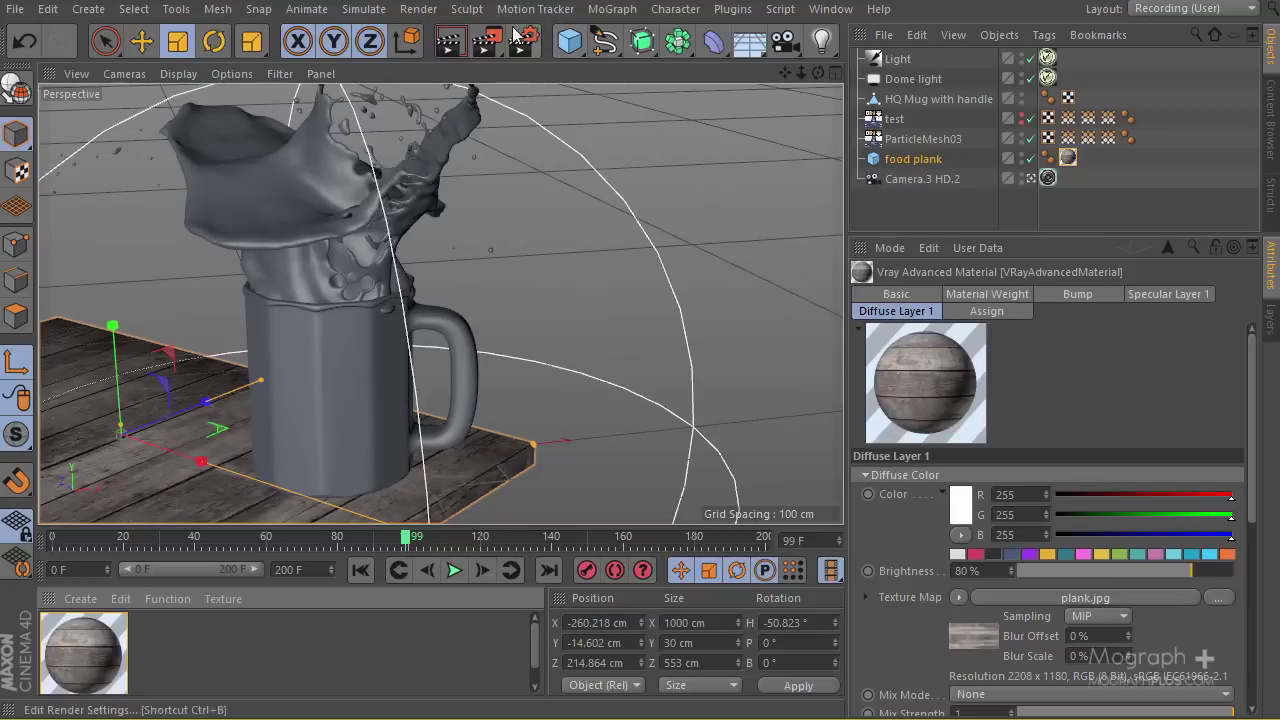
Run a V-Ray interactive preview render of the mug on the wooden plank.
click(449, 42)
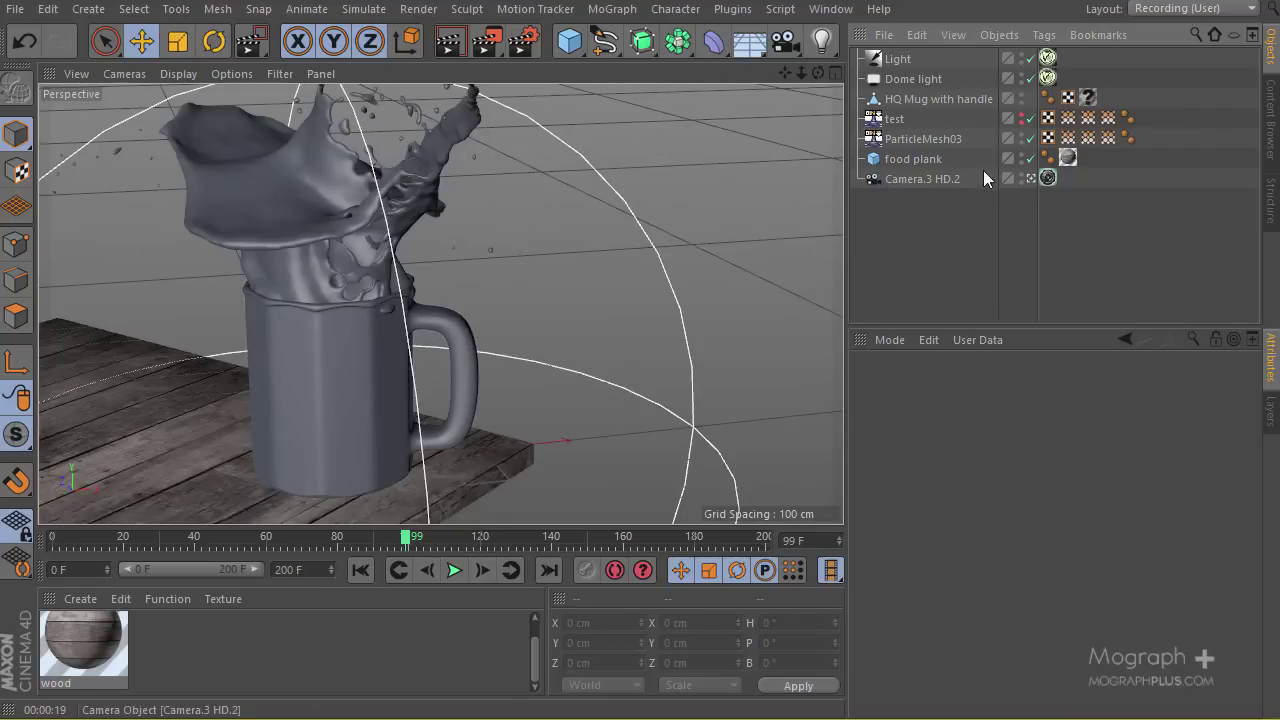
Hide the splash mesh, add Camera.3 HD, and frame it close on the mug's full rim.
click(1022, 136)
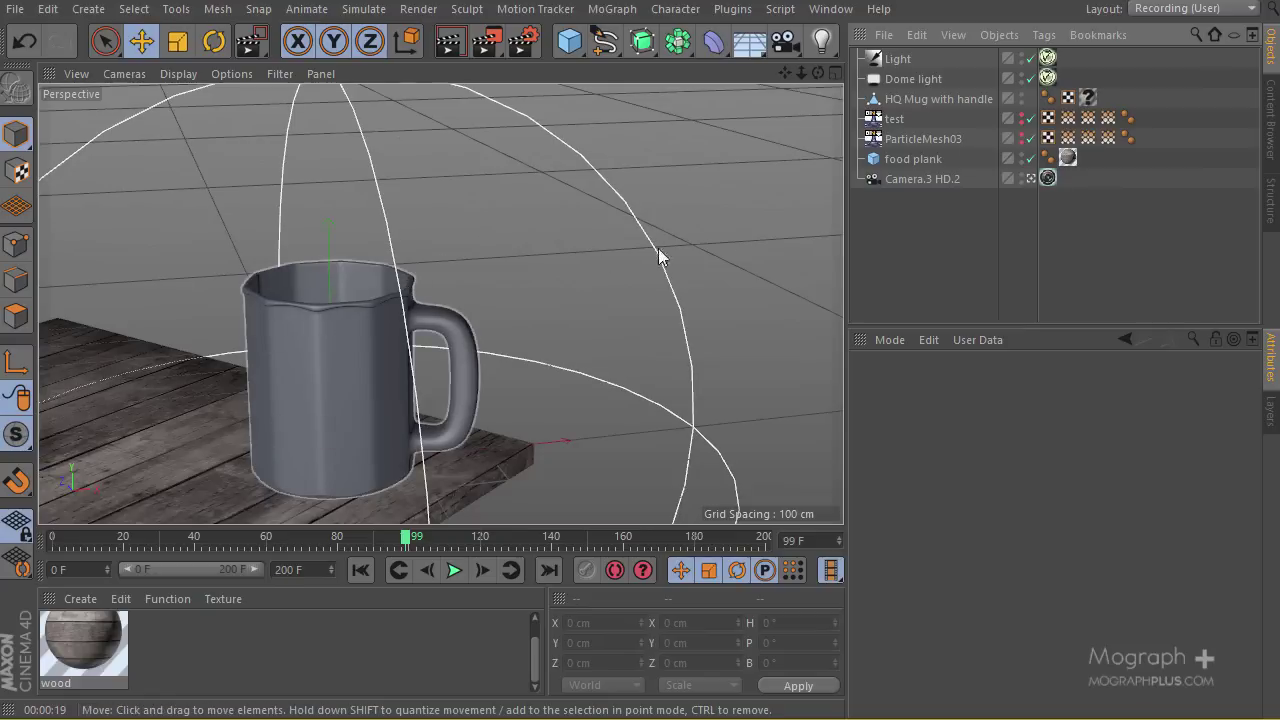
key(ctrl+v)
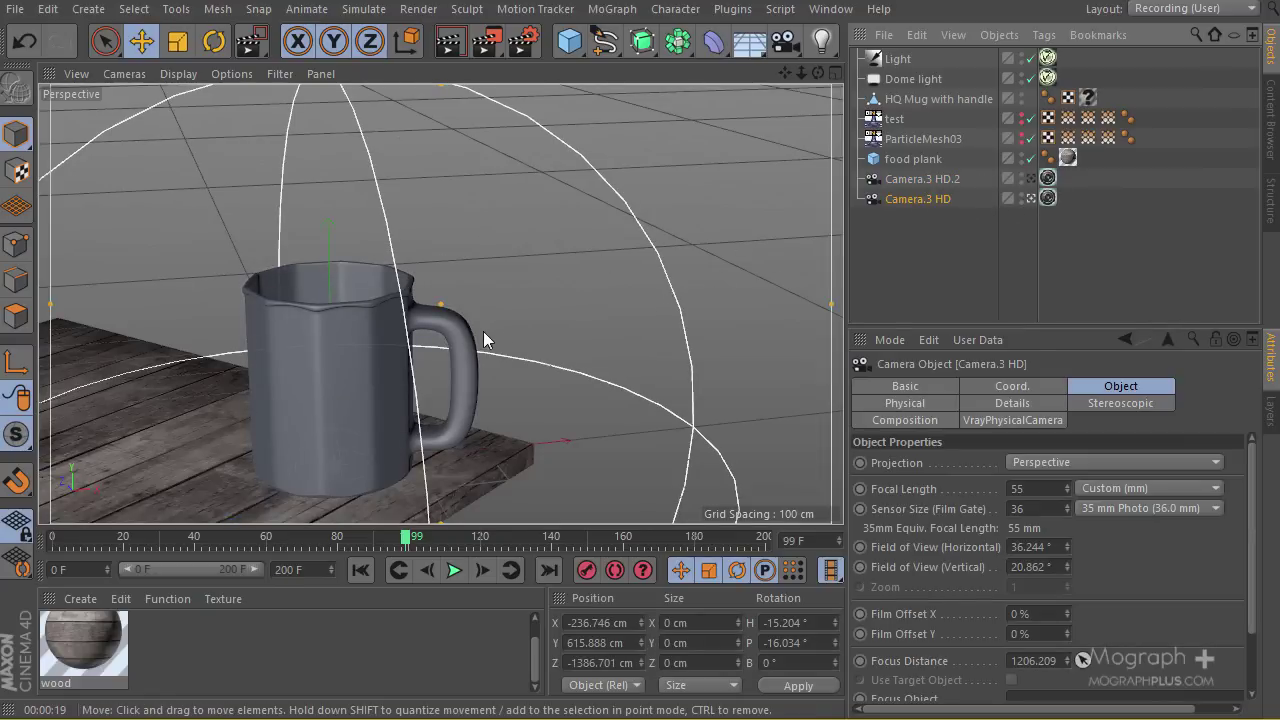
scroll(516, 270, up, 5)
alt+drag(555, 201, 529, 235)
alt+middle_drag(528, 235, 540, 269)
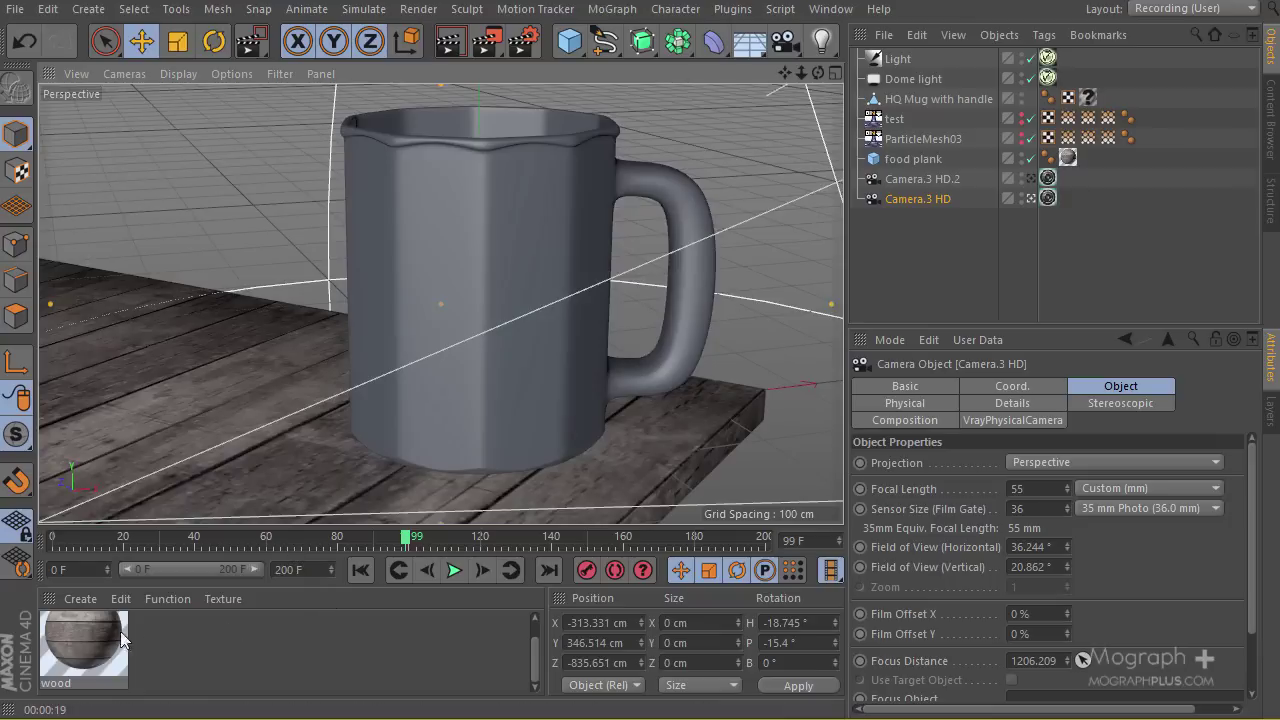
Create a new VRayAdvancedMaterial from the VrayBridge shaders and open it for editing.
click(80, 598)
mouse_move(151, 454)
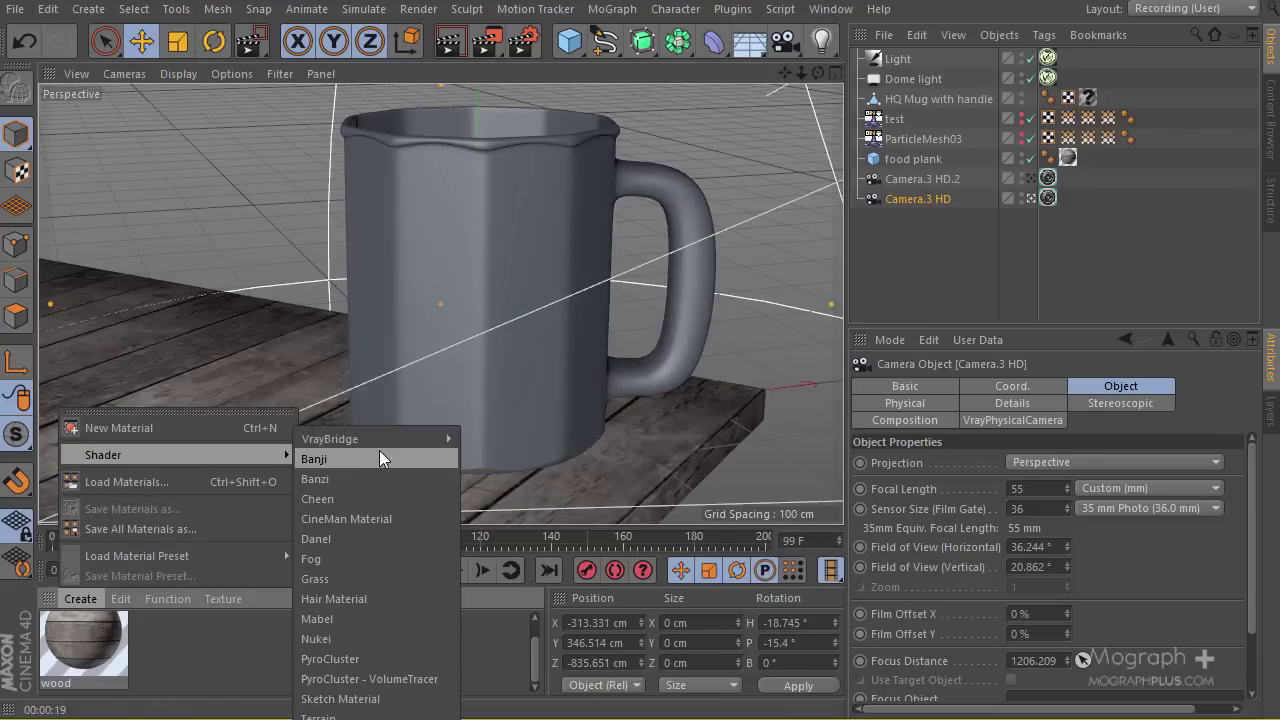
mouse_move(407, 440)
click(572, 458)
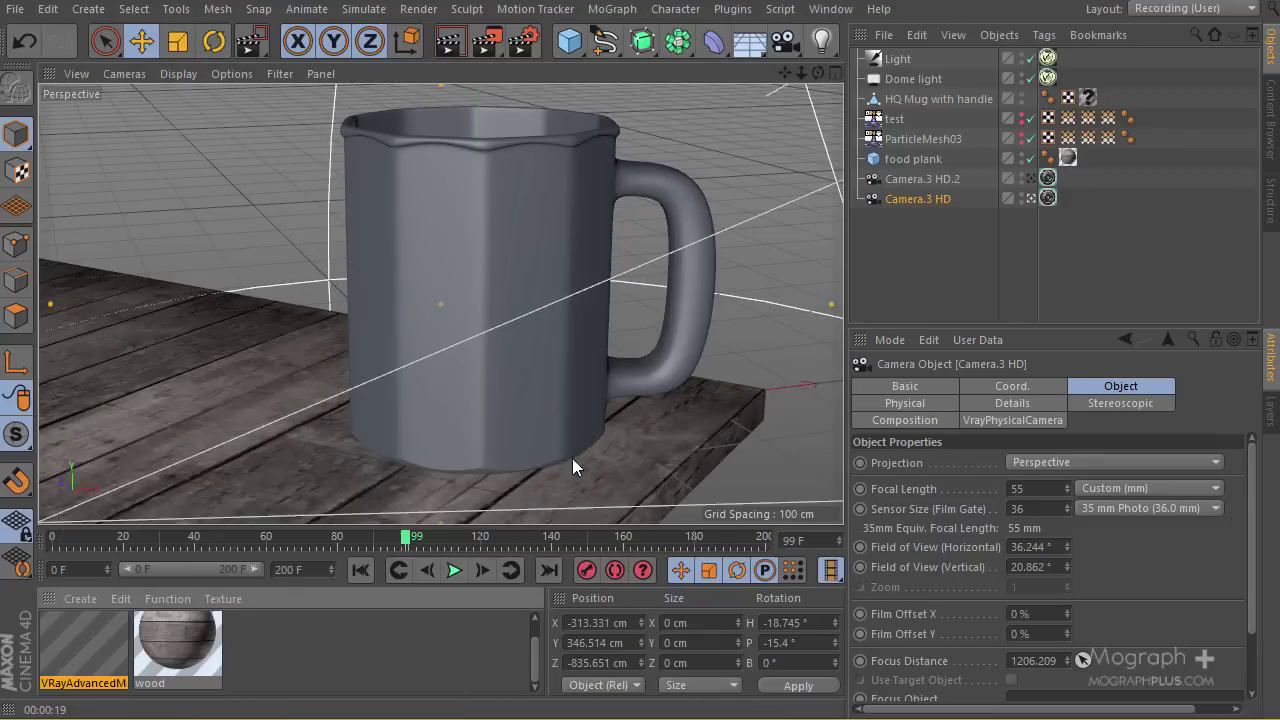
double_click(80, 636)
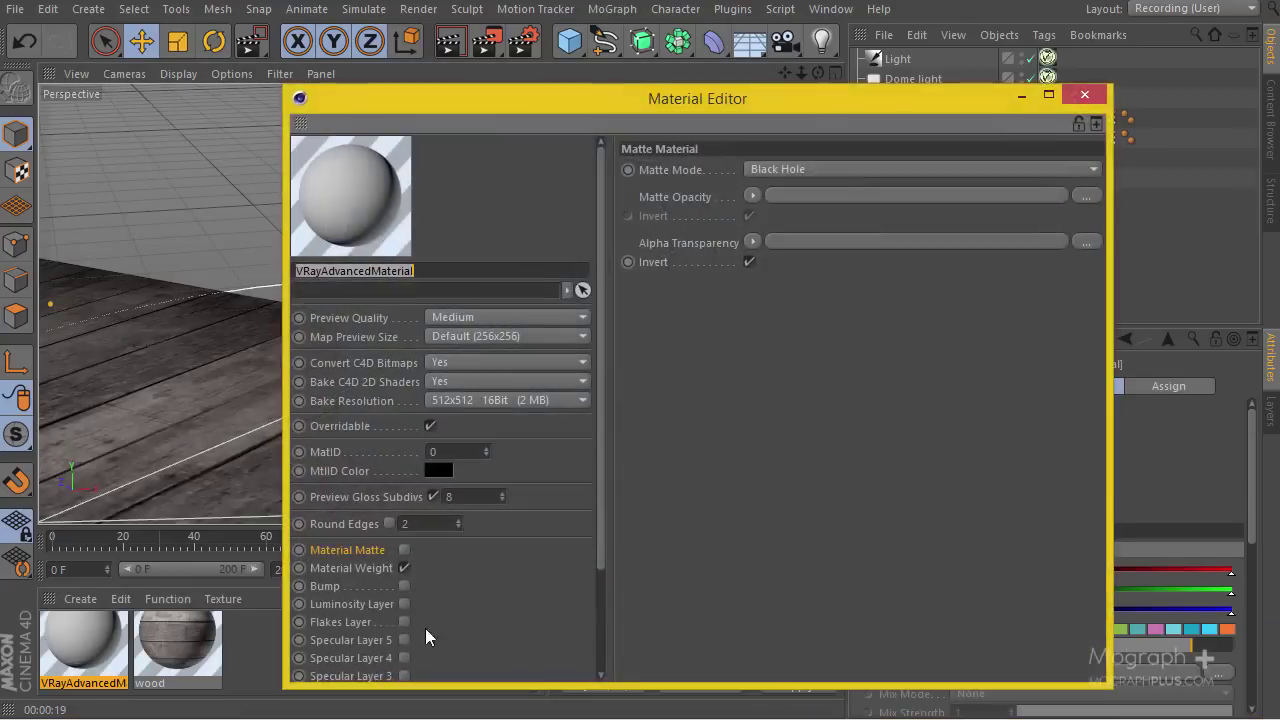
Turn off Diffuse Layer 1, enable Refraction and Specular Layer 1, with reflection glossiness 0.83.
scroll(472, 415, down, 3)
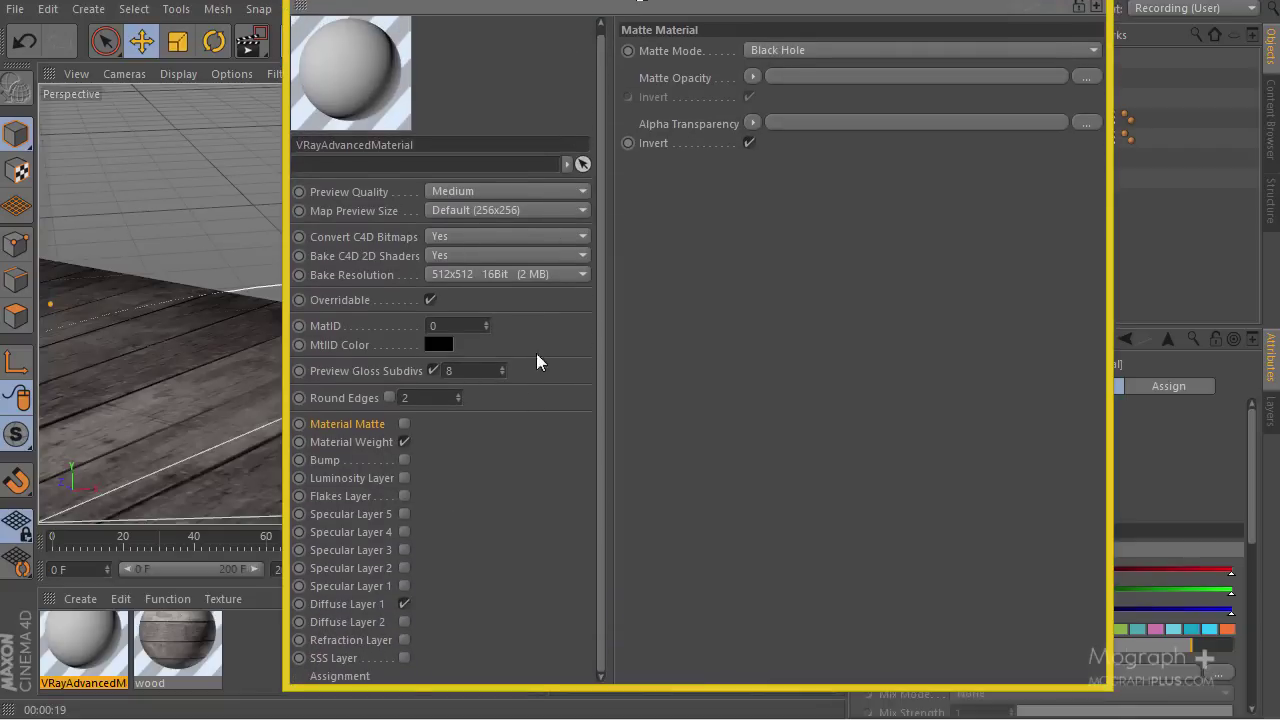
click(403, 604)
click(404, 640)
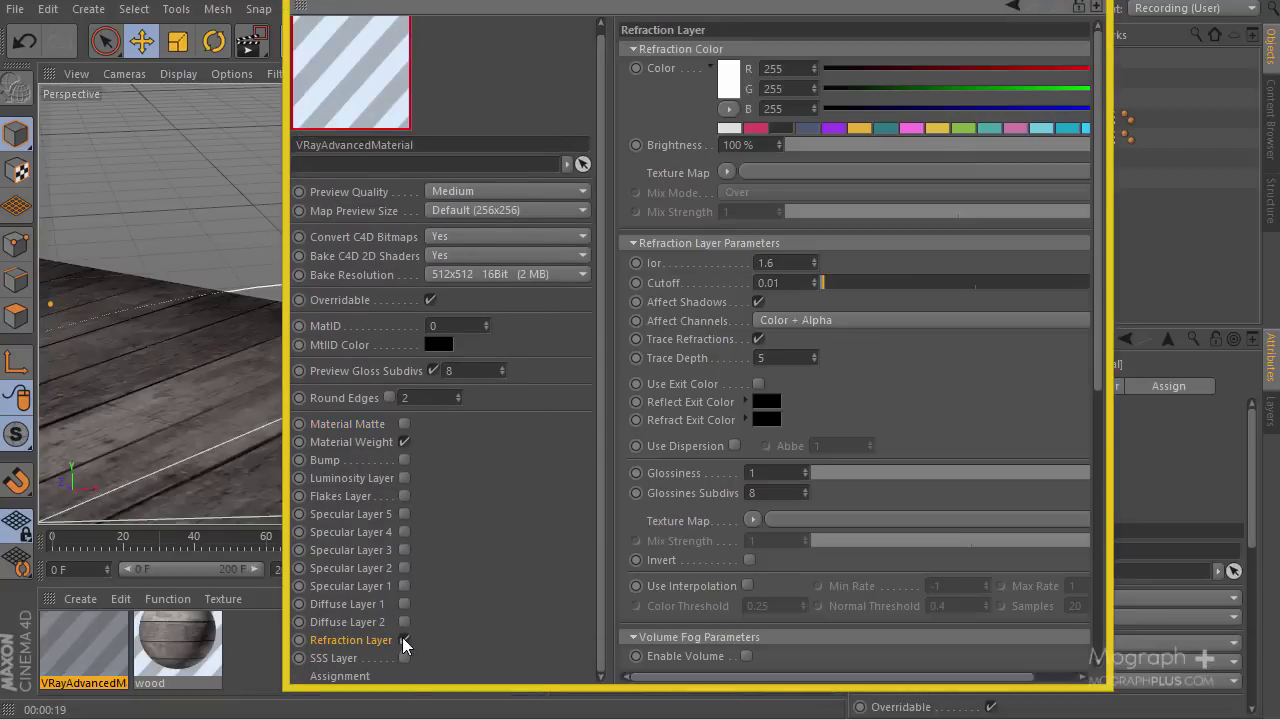
click(404, 586)
click(359, 645)
click(366, 588)
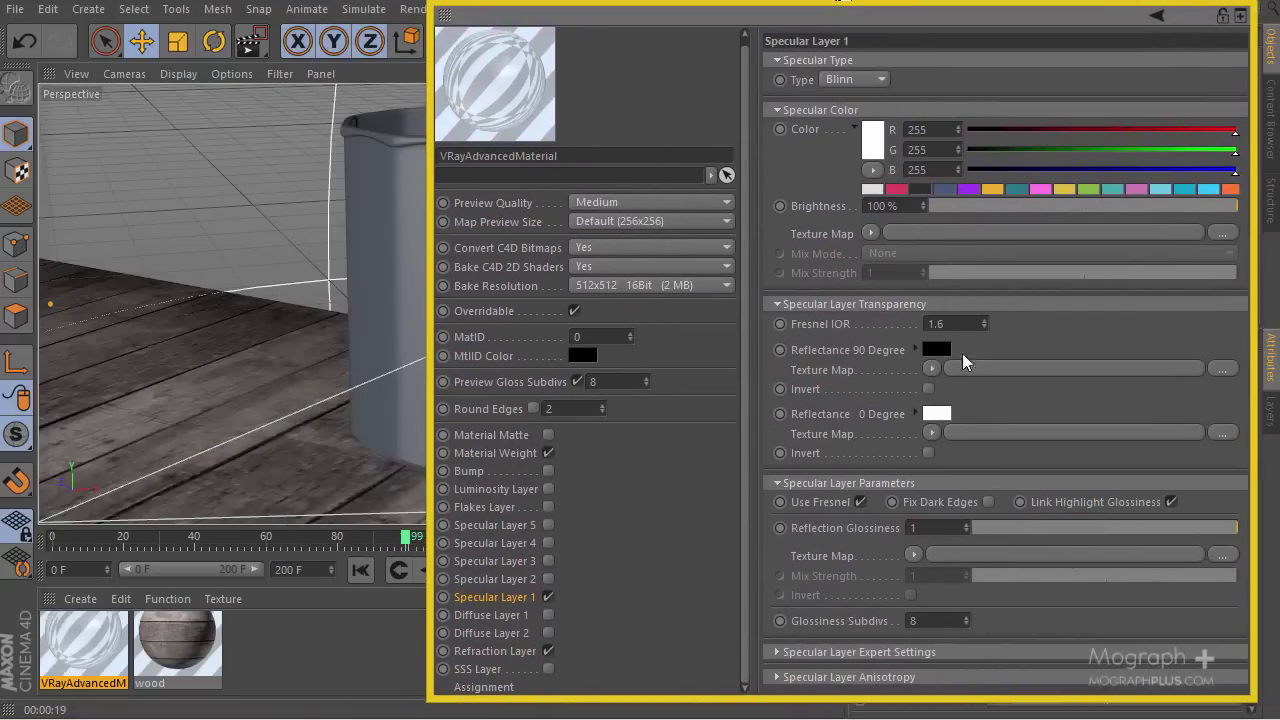
drag(1236, 528, 1200, 528)
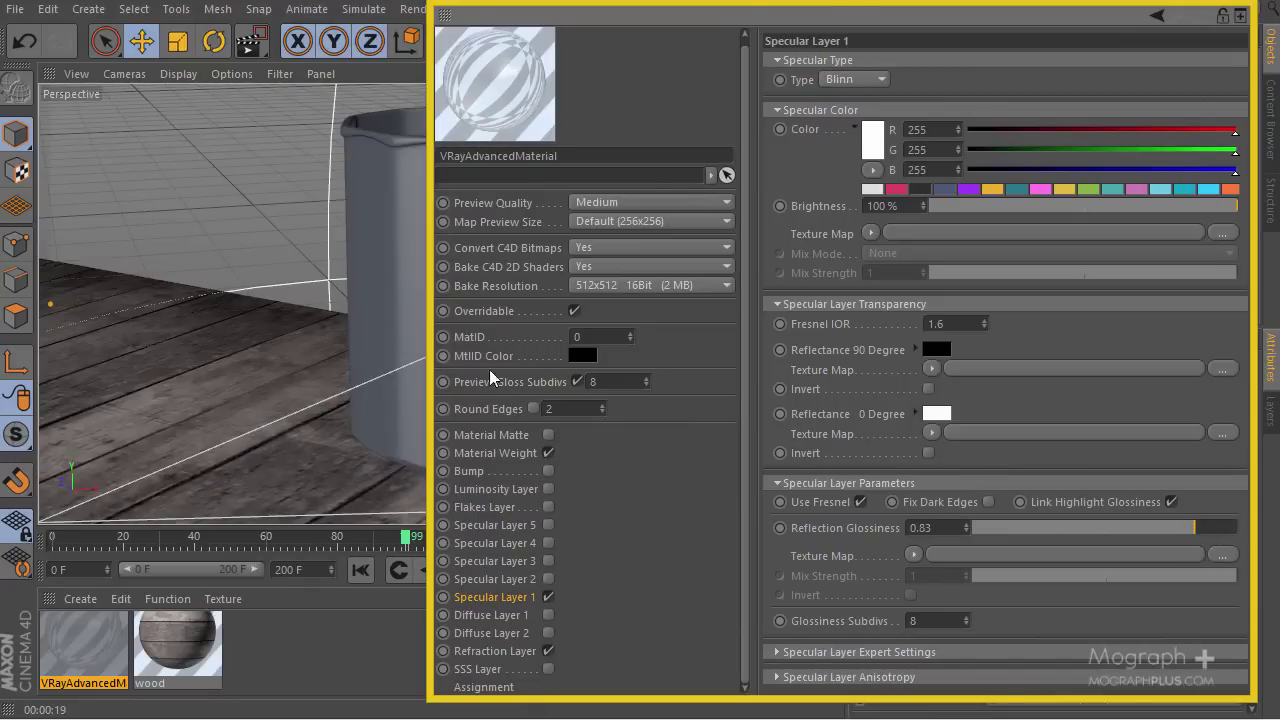
click(484, 651)
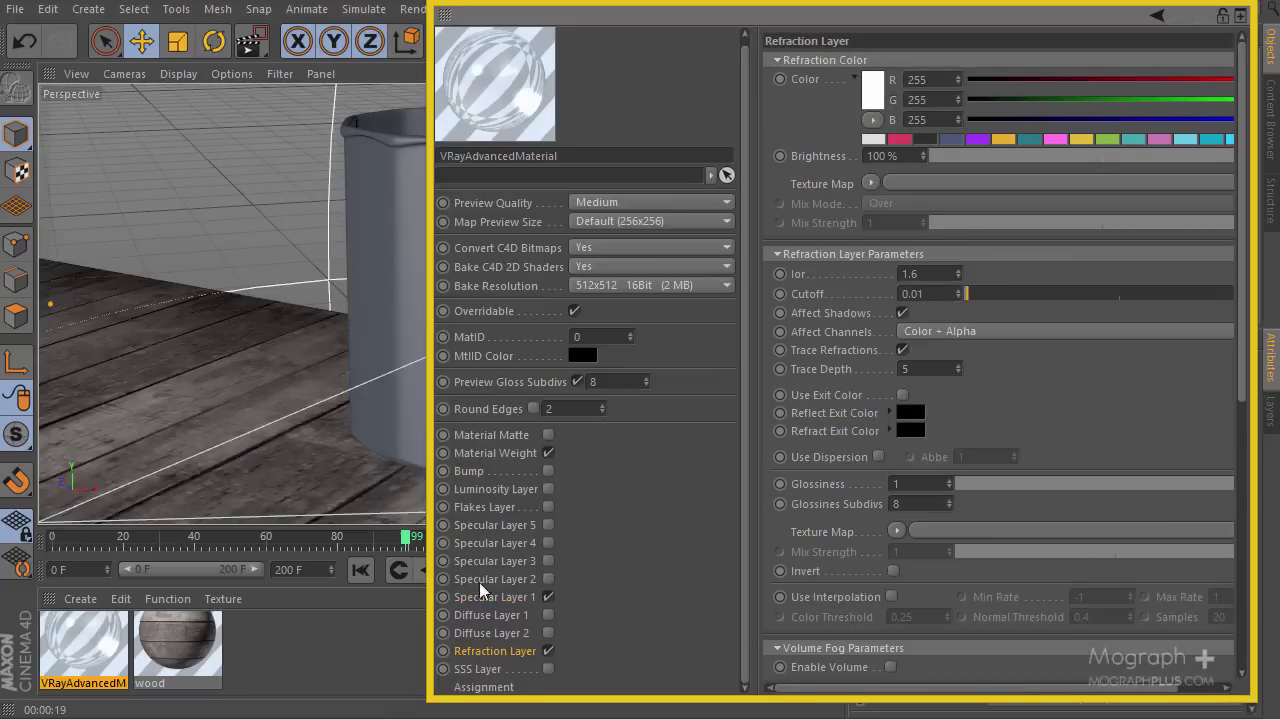
Set the material preview quality to Low and rearrange the Material Editor window.
click(643, 203)
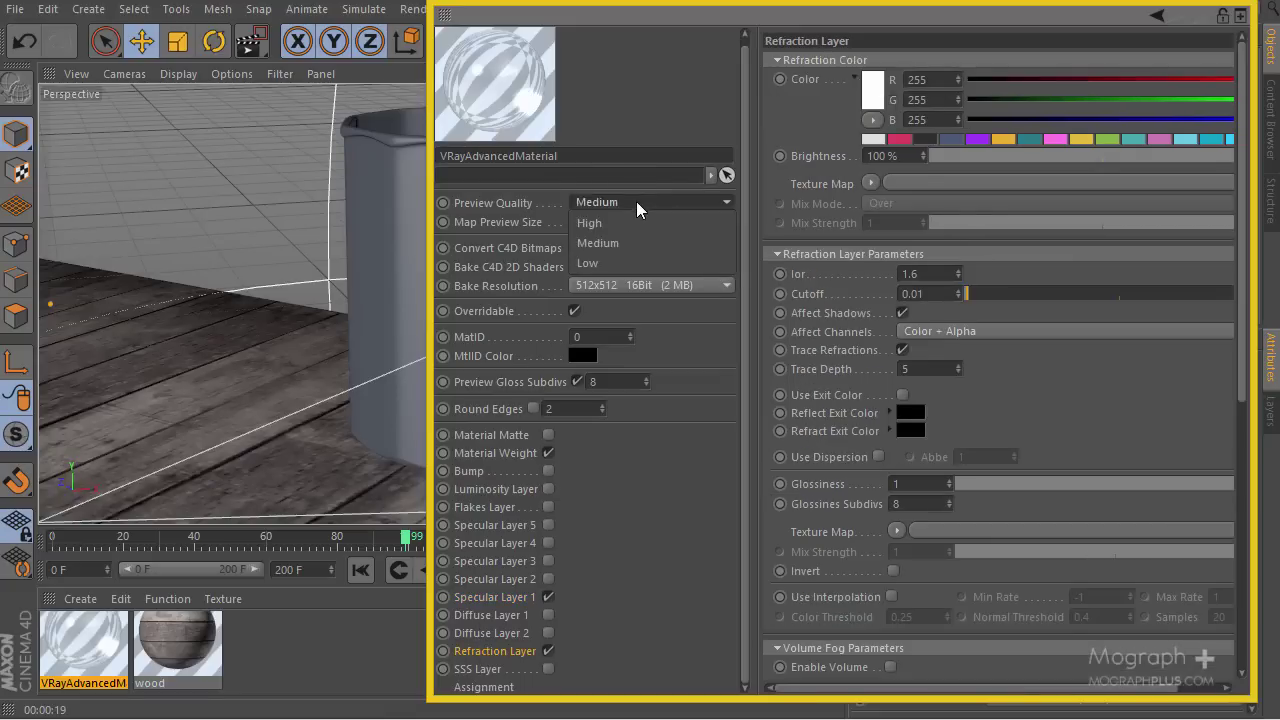
click(622, 262)
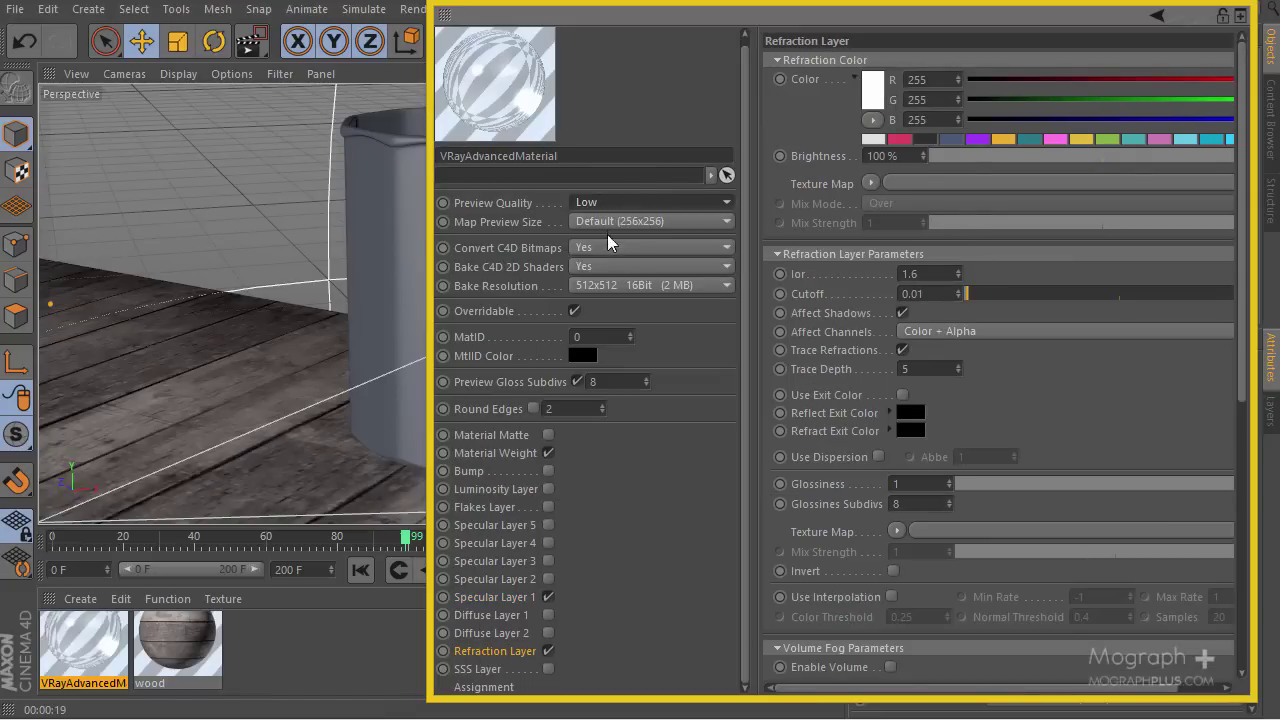
drag(632, 12, 502, 2)
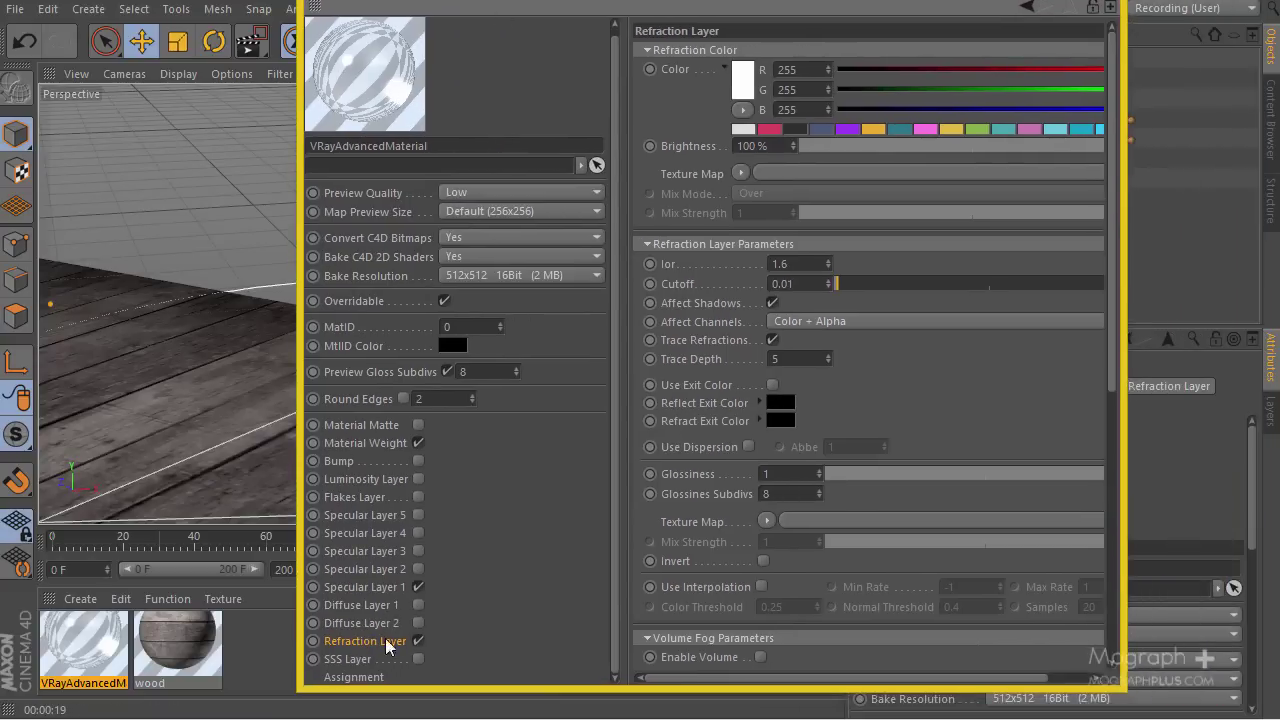
scroll(925, 319, down, 2)
mouse_move(925, 319)
middle_down()
mouse_move(908, 180)
mouse_move(929, 220)
mouse_move(906, 249)
mouse_move(916, 300)
middle_up()
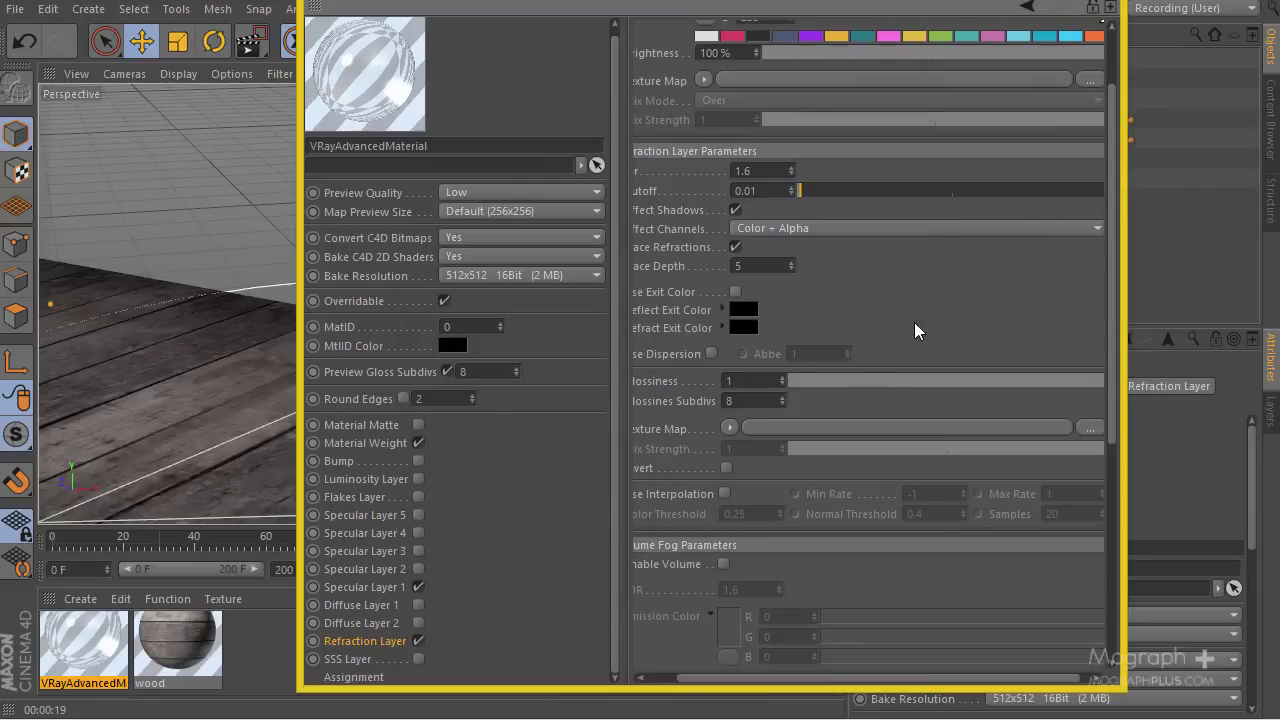
drag(1126, 318, 1228, 320)
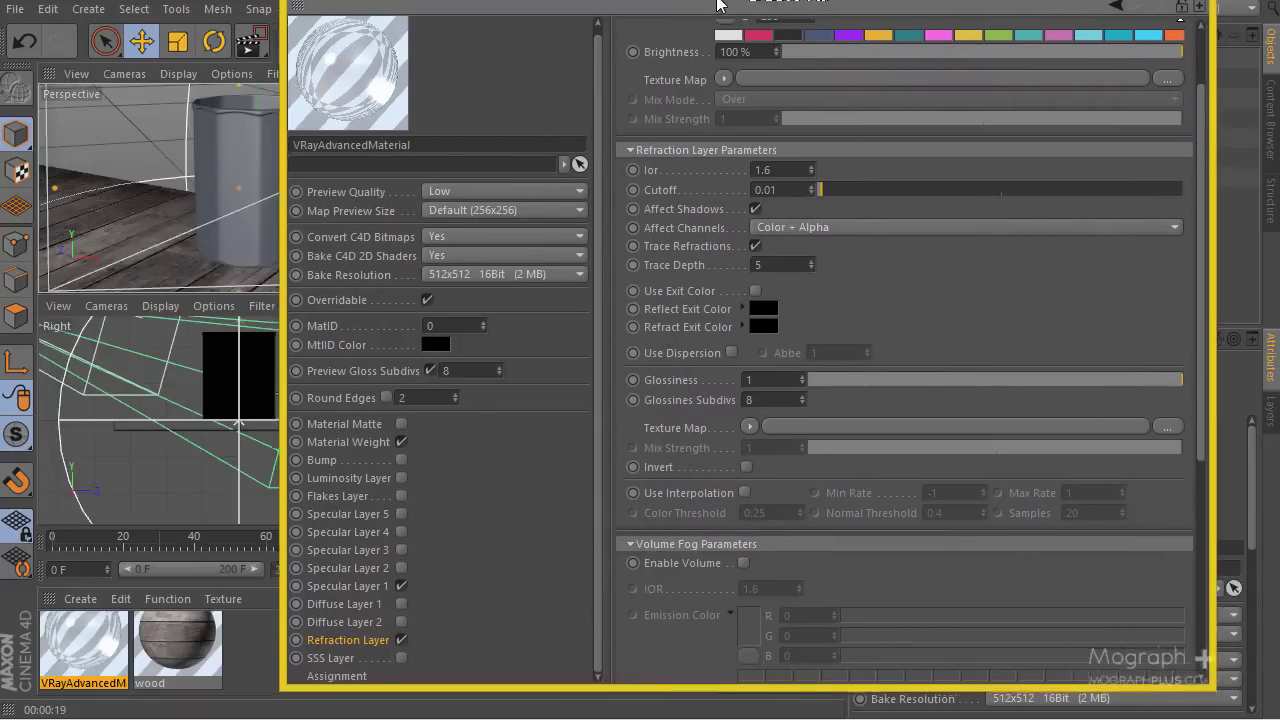
drag(792, 6, 680, 26)
middle_click(147, 176)
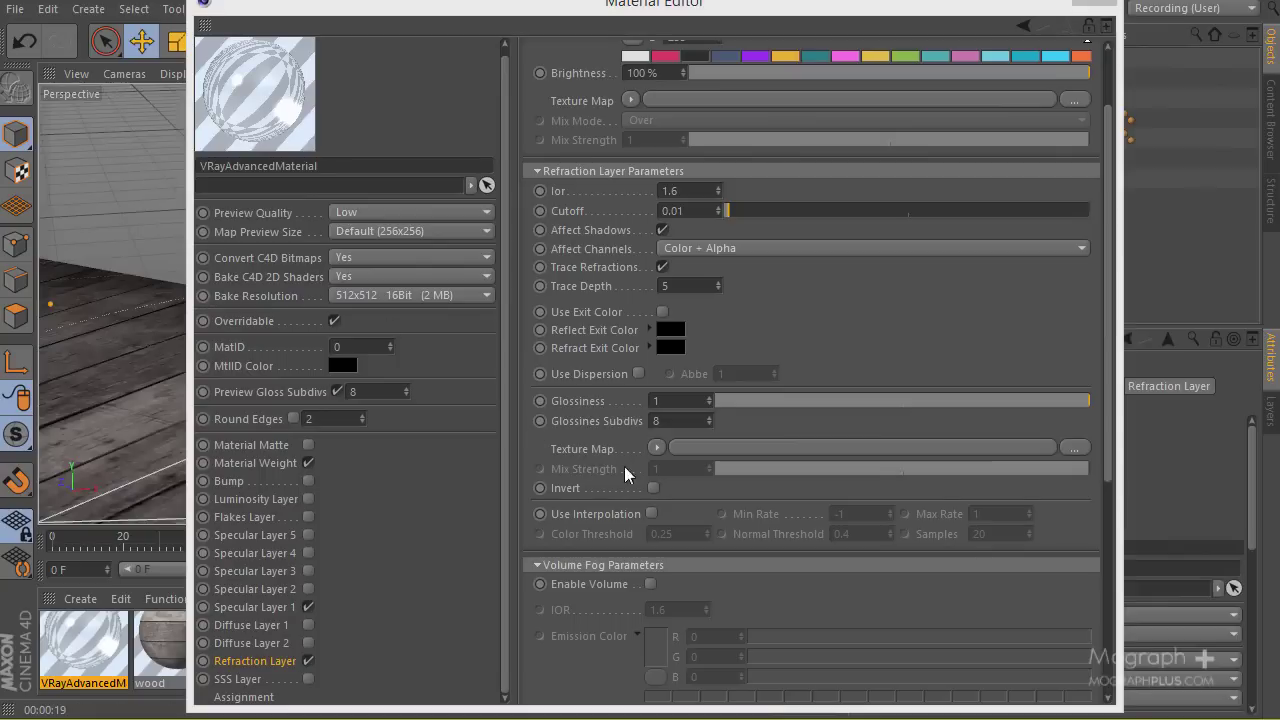
Set refraction glossiness to 0.82 and browse for a texture map image.
click(681, 401)
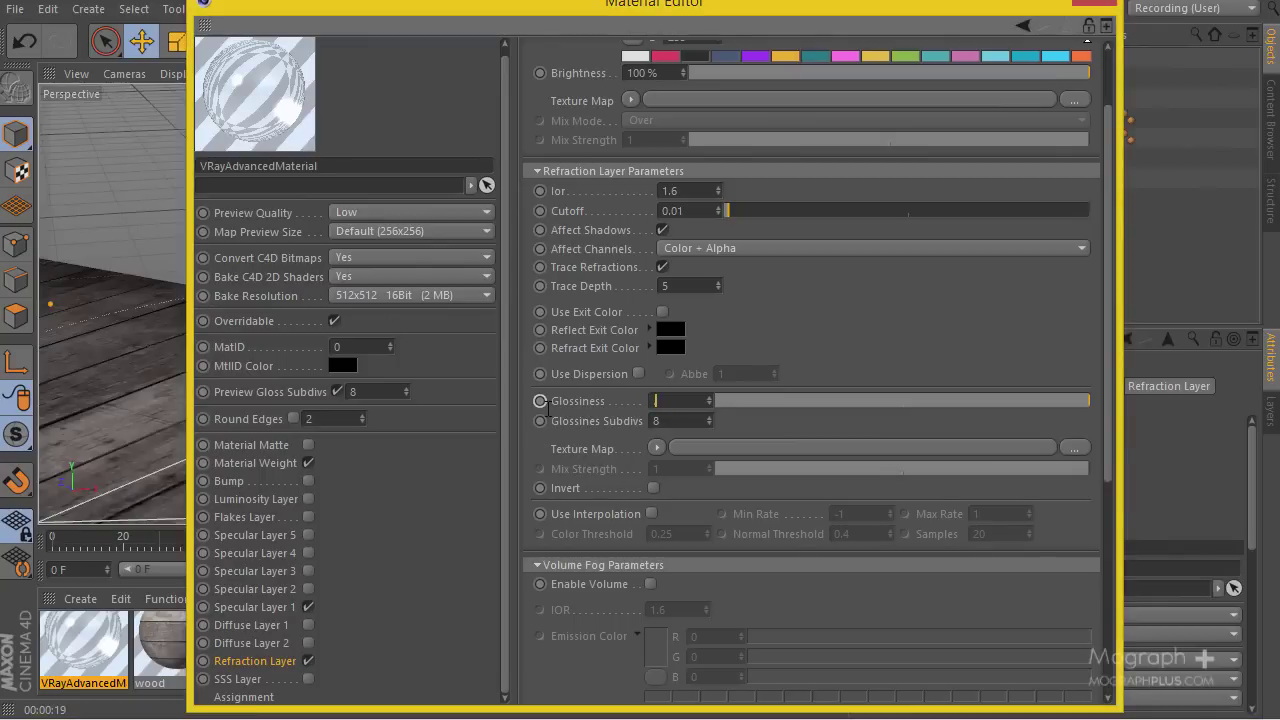
text(.82)
key(Return)
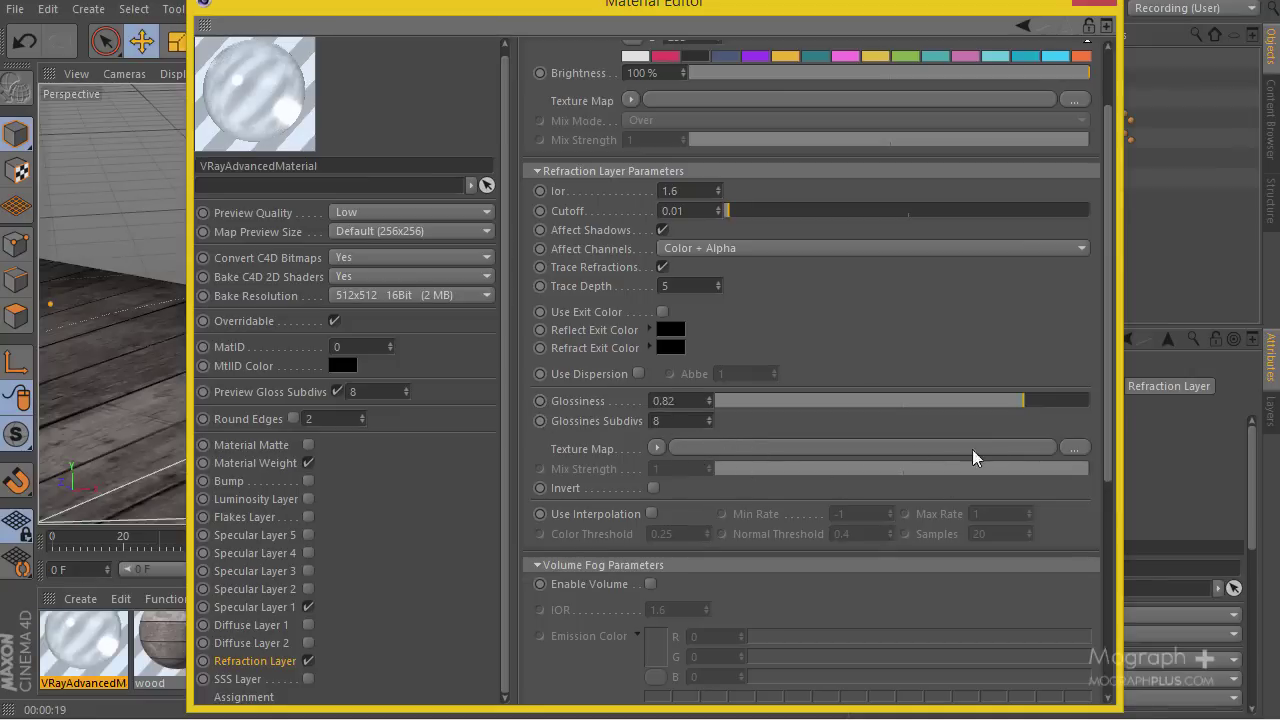
click(1074, 447)
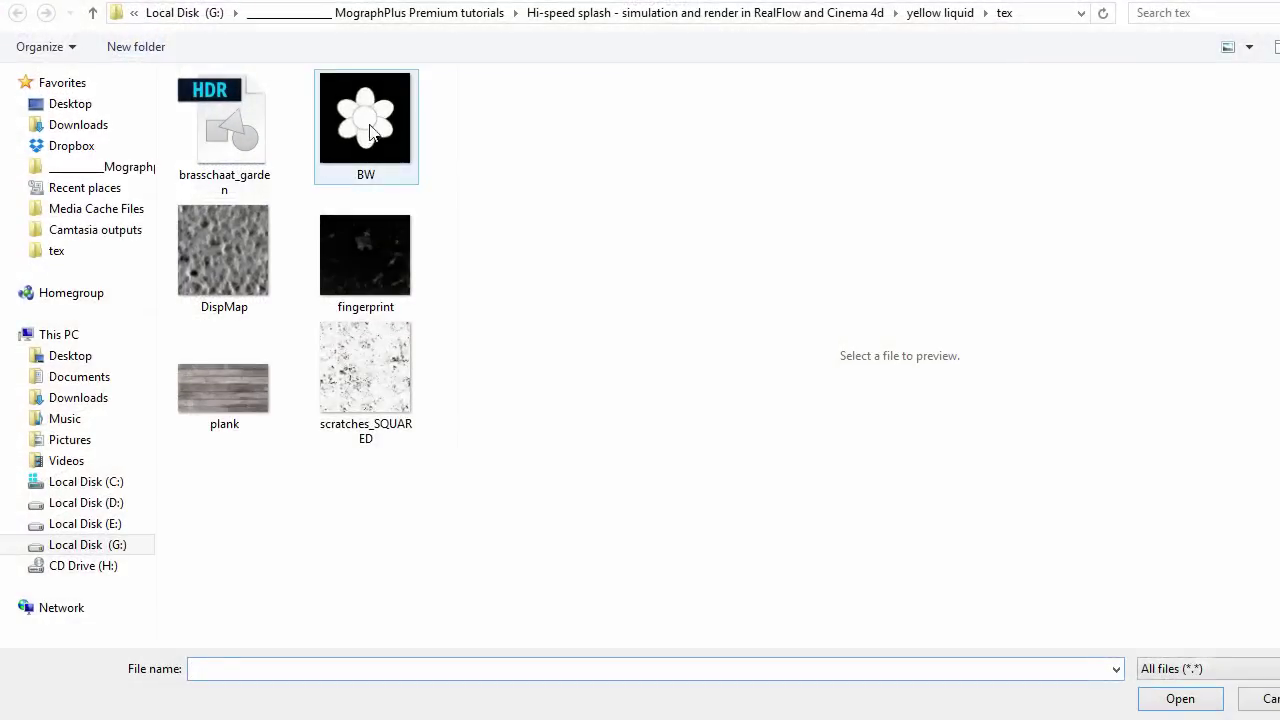
Load BW.jpg as the glossiness texture and invert it with black point 1, white point 0.
double_click(369, 133)
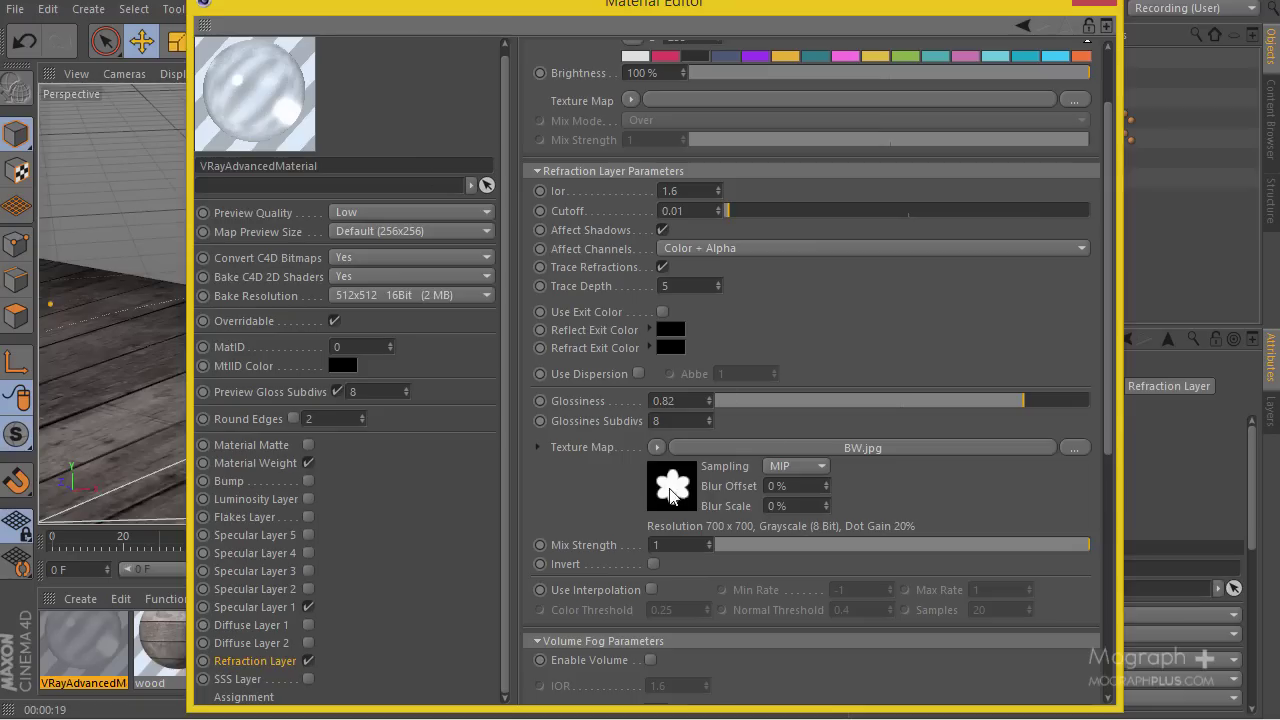
click(670, 494)
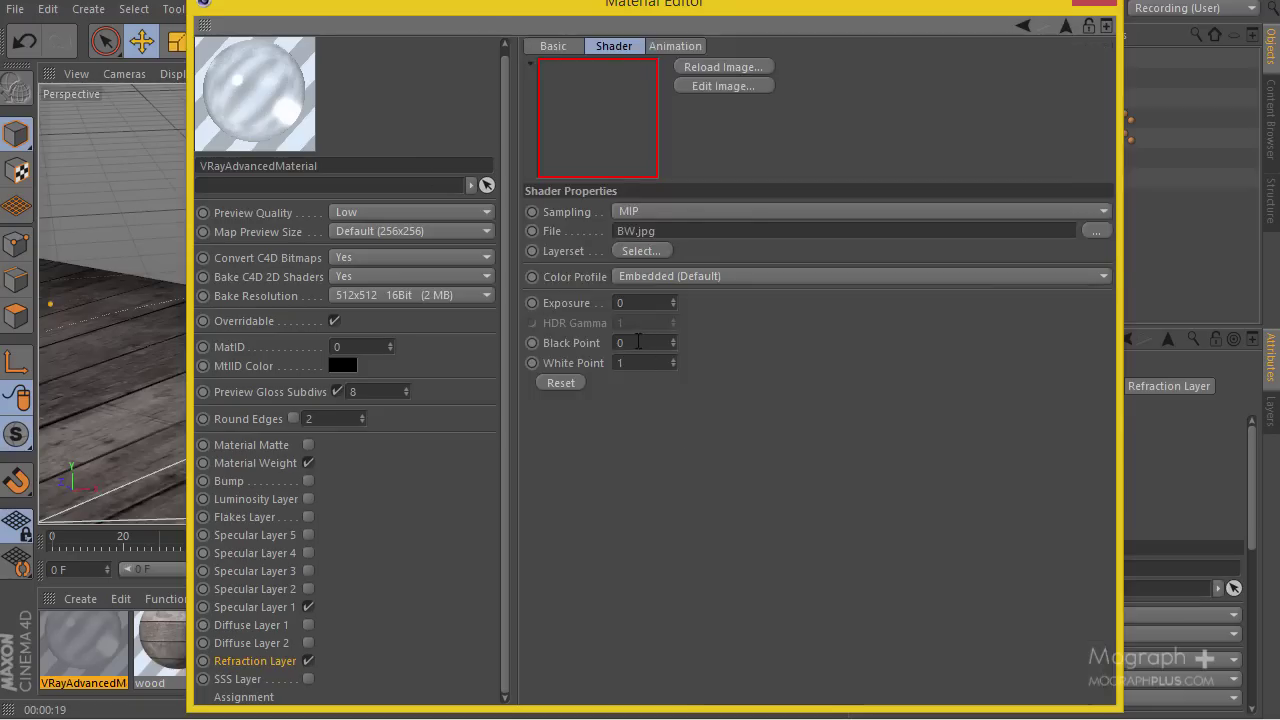
click(638, 342)
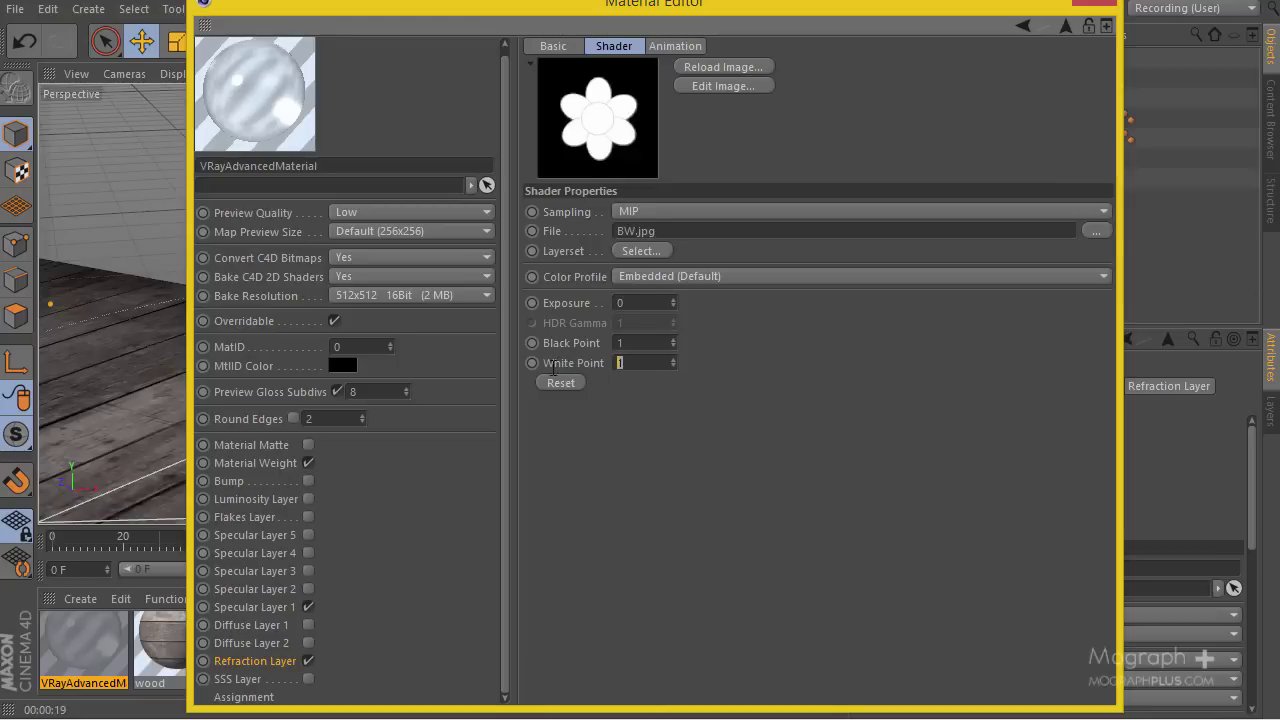
text(0)
key(Return)
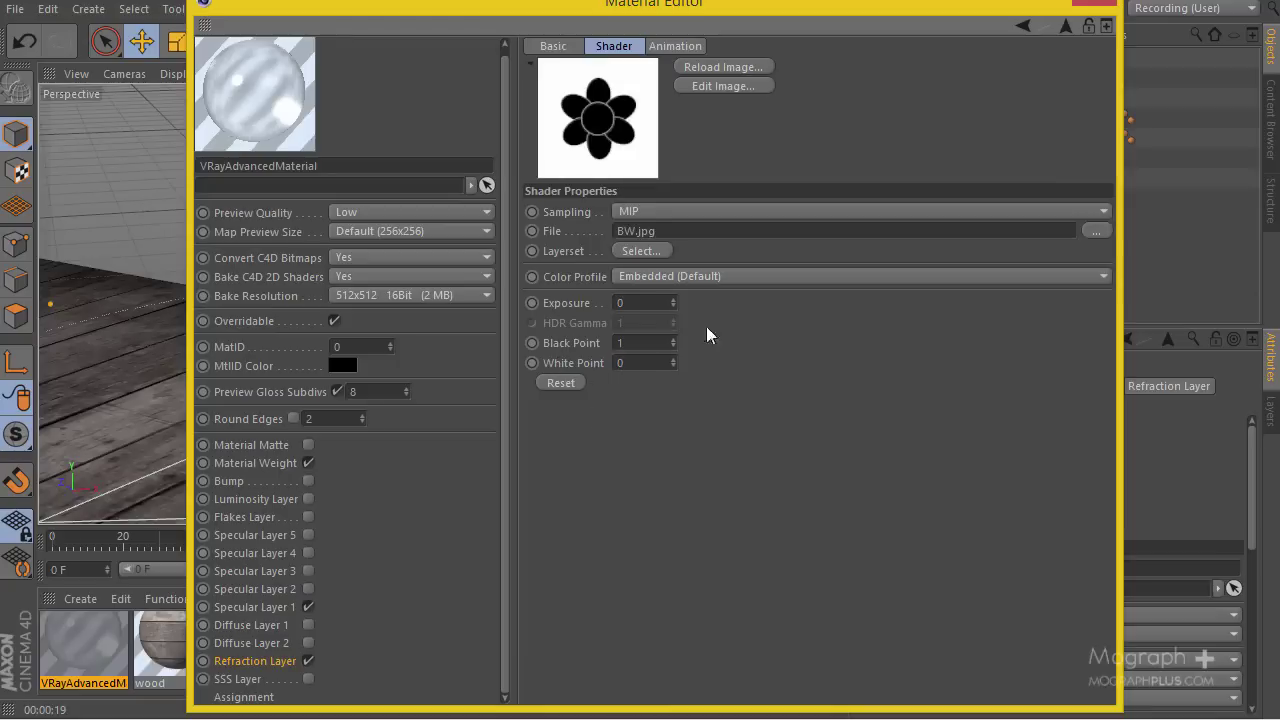
Set the refraction glossiness texture's Mix Strength to 0.25.
click(1066, 26)
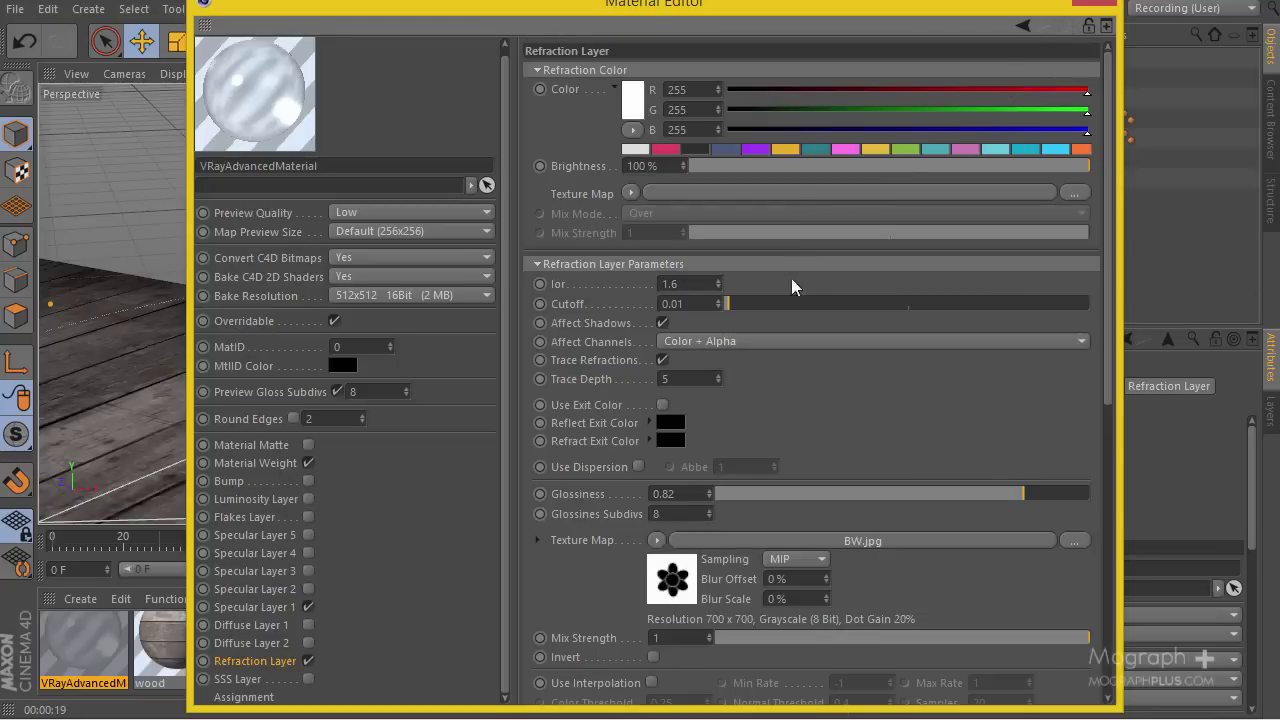
scroll(850, 313, down, 2)
scroll(850, 313, down, 2)
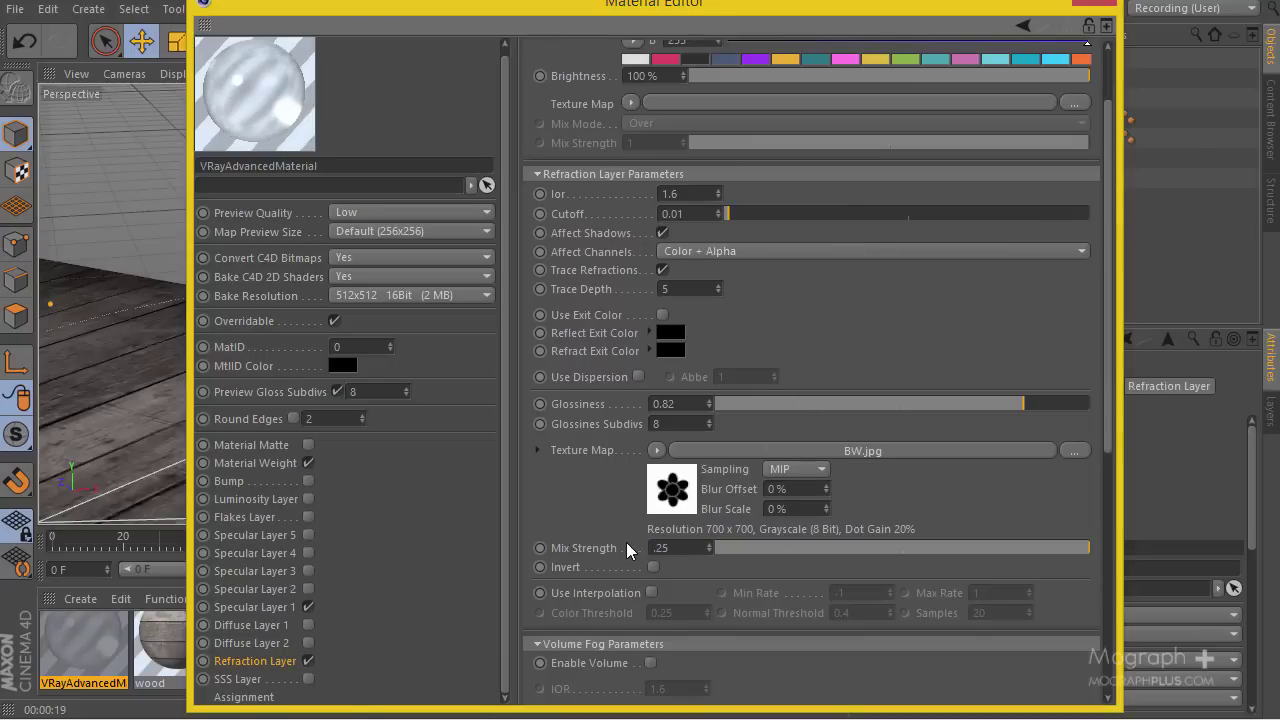
key(Return)
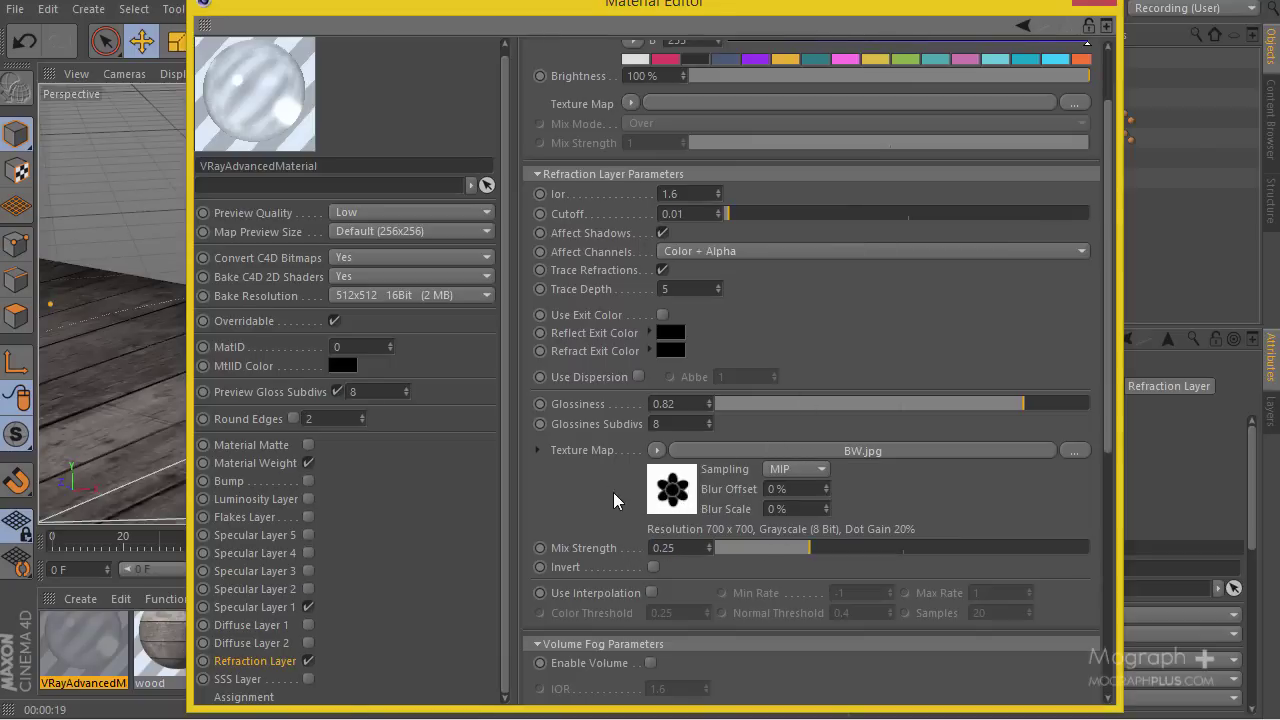
scroll(630, 512, up, 1)
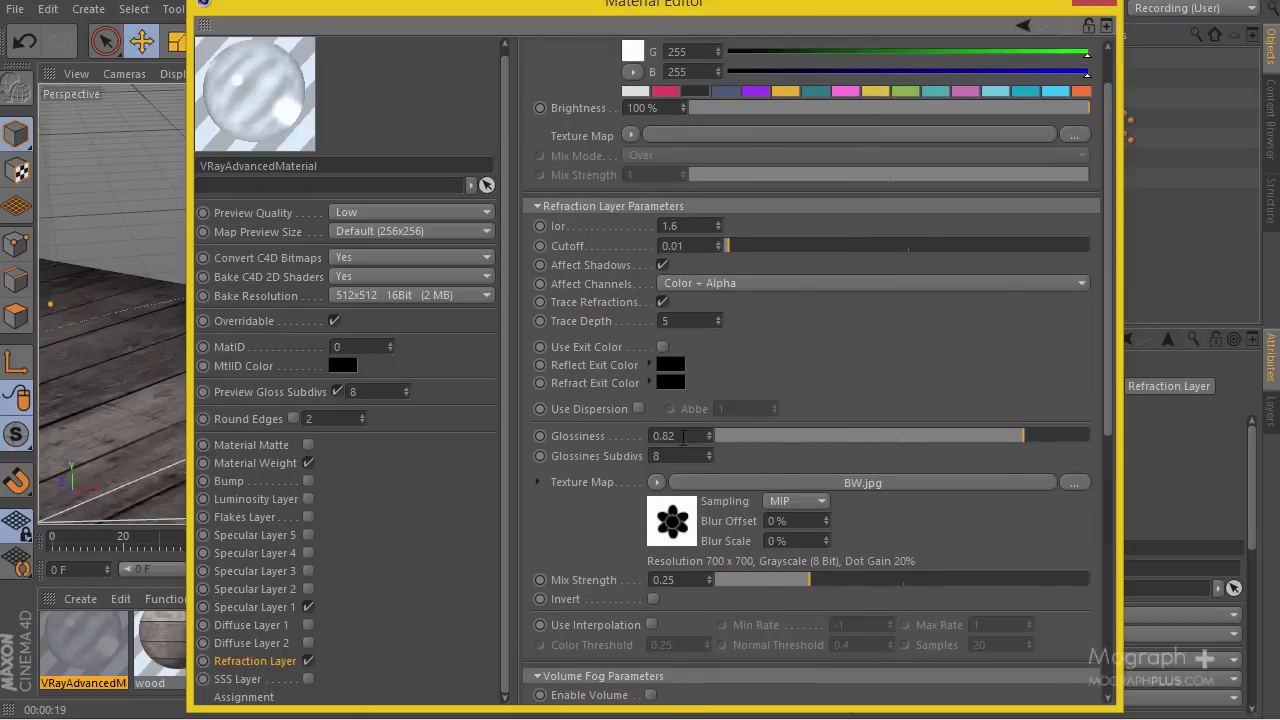
scroll(586, 551, down, 3)
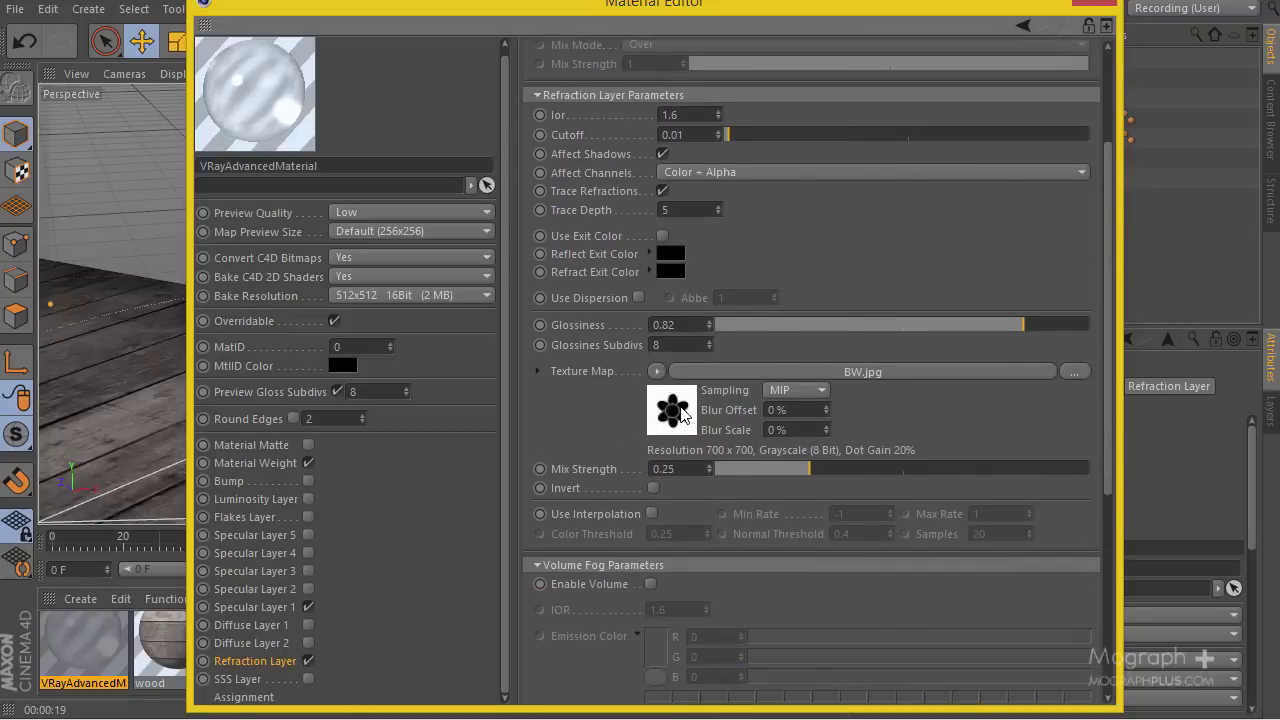
Make the glossiness texture a Layer shader with scratches_SQUARED multiplied over the flower bitmap.
click(656, 372)
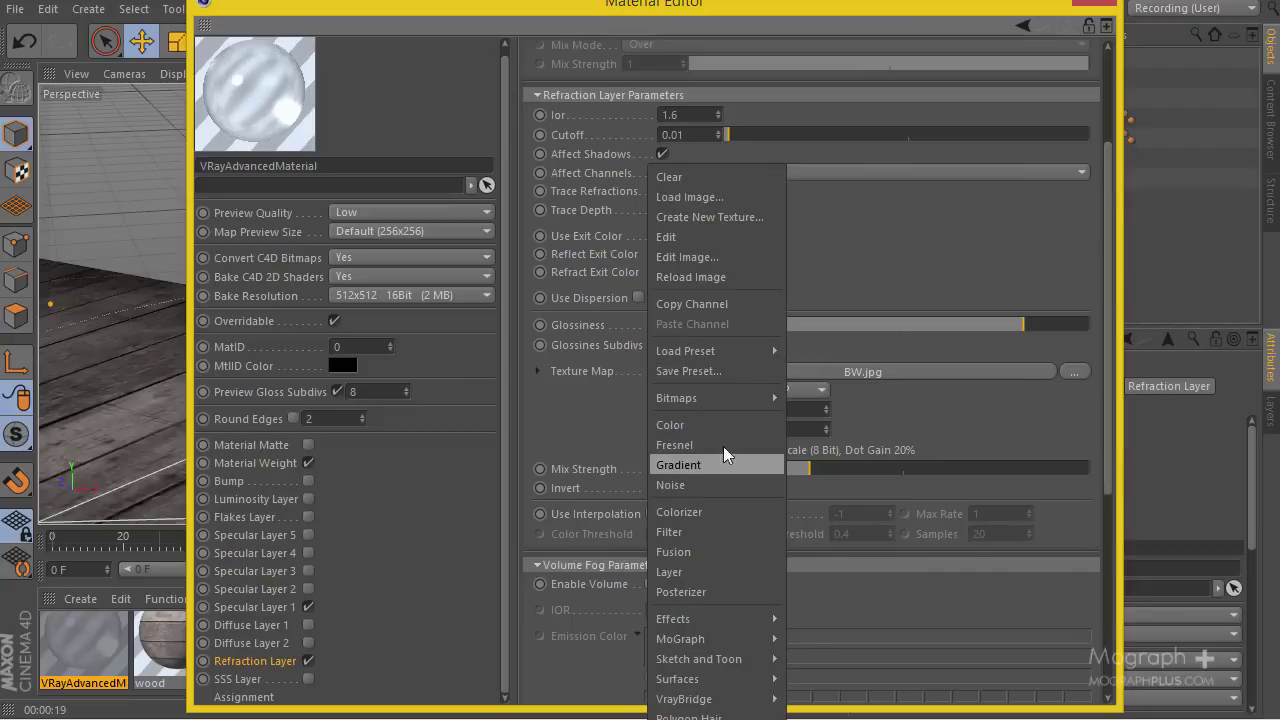
click(672, 572)
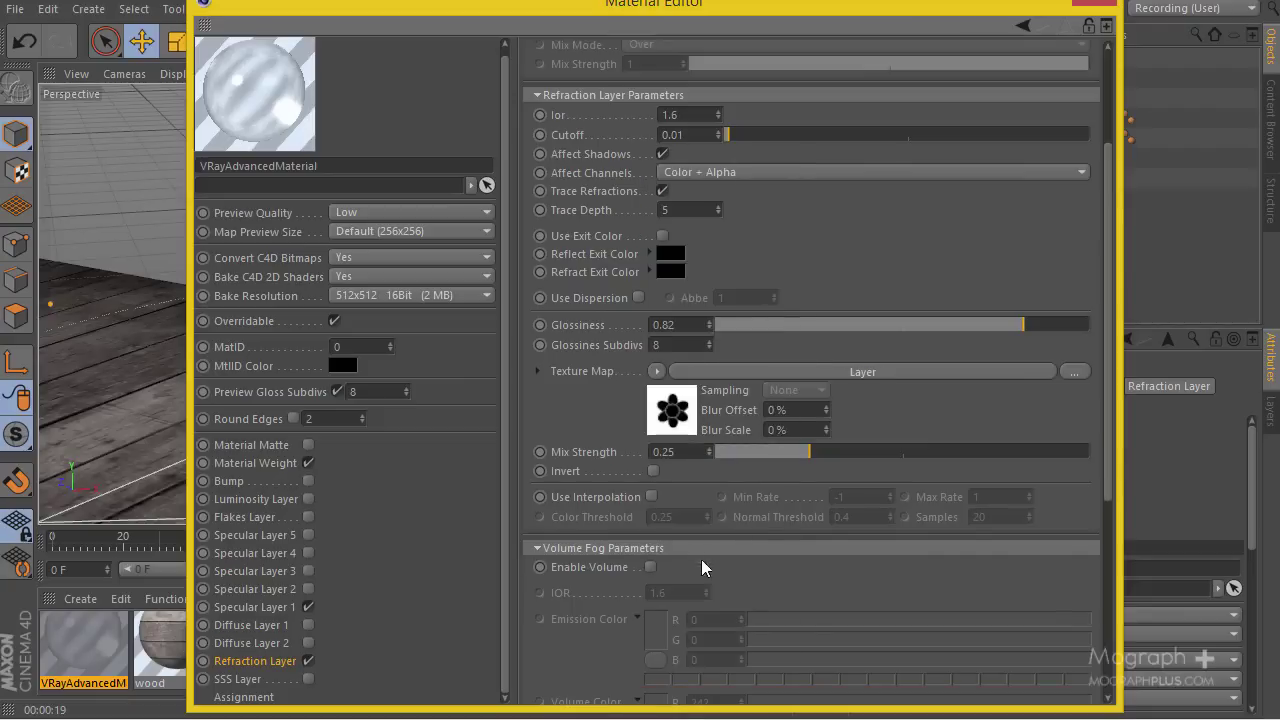
click(660, 408)
click(557, 230)
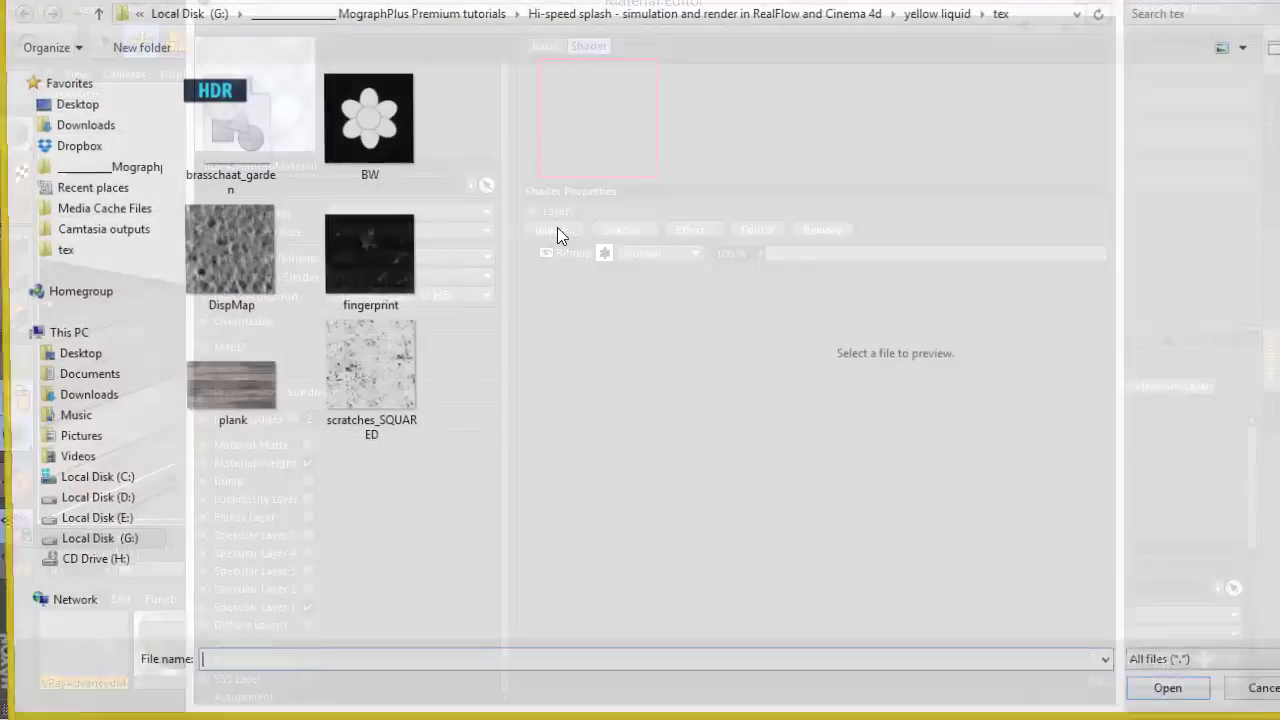
double_click(377, 374)
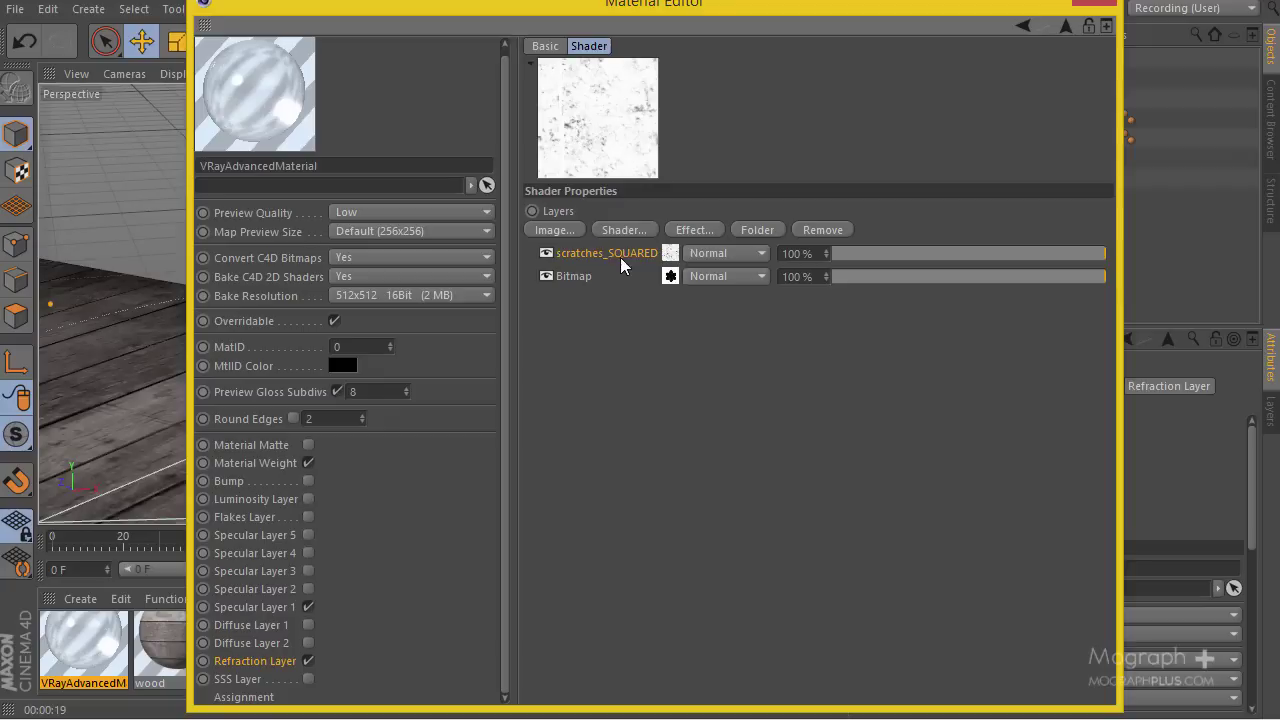
click(737, 257)
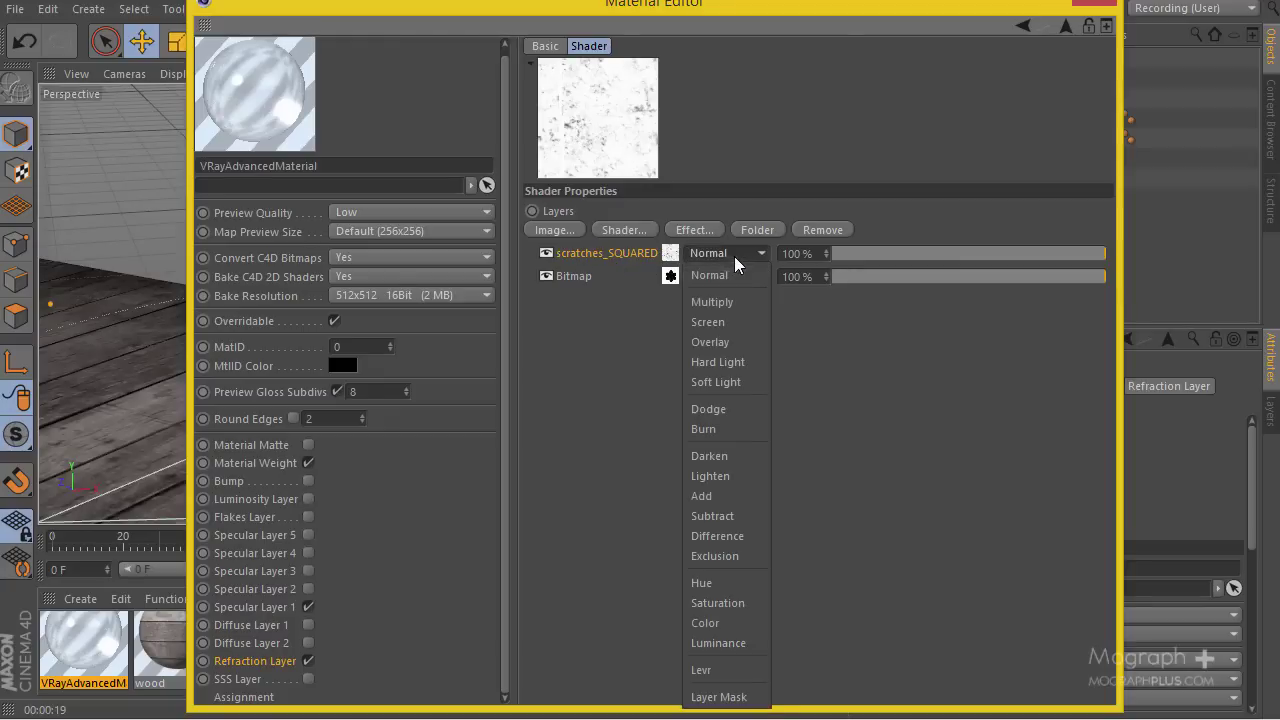
click(727, 315)
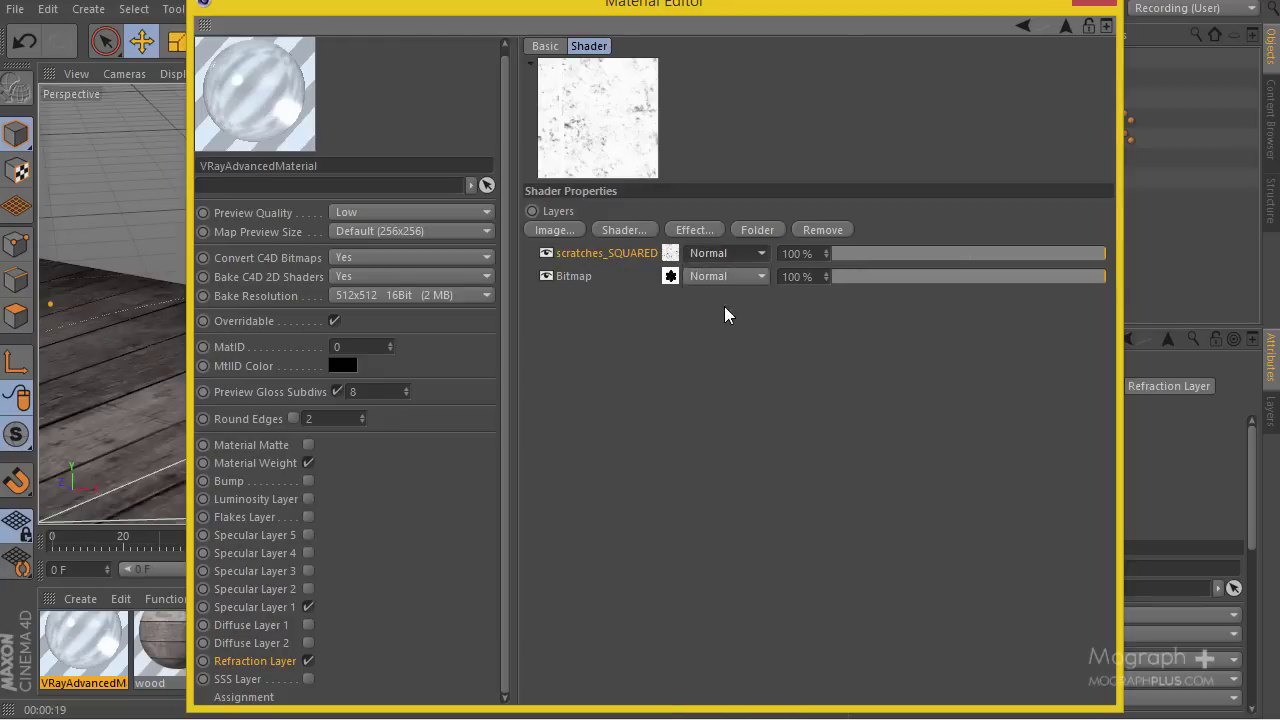
Preview the combined layered texture in a large window, then return to the Refraction Layer.
right_click(612, 127)
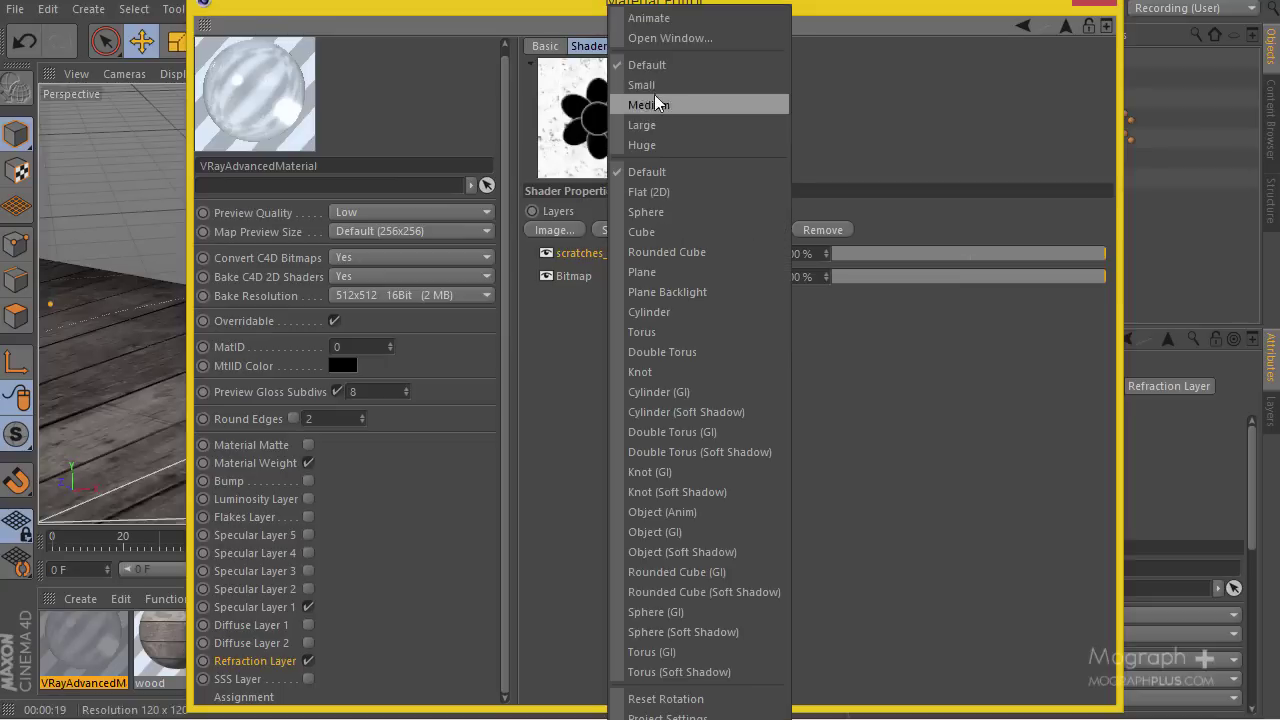
click(757, 37)
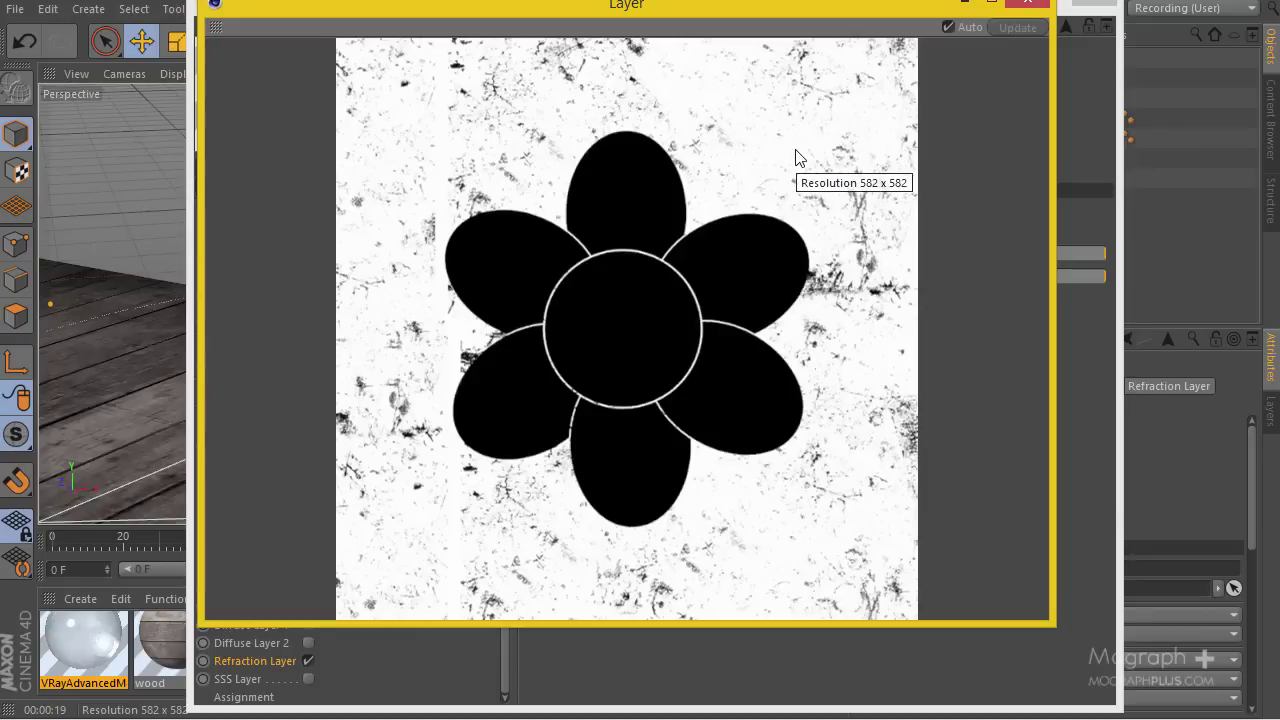
click(1027, 3)
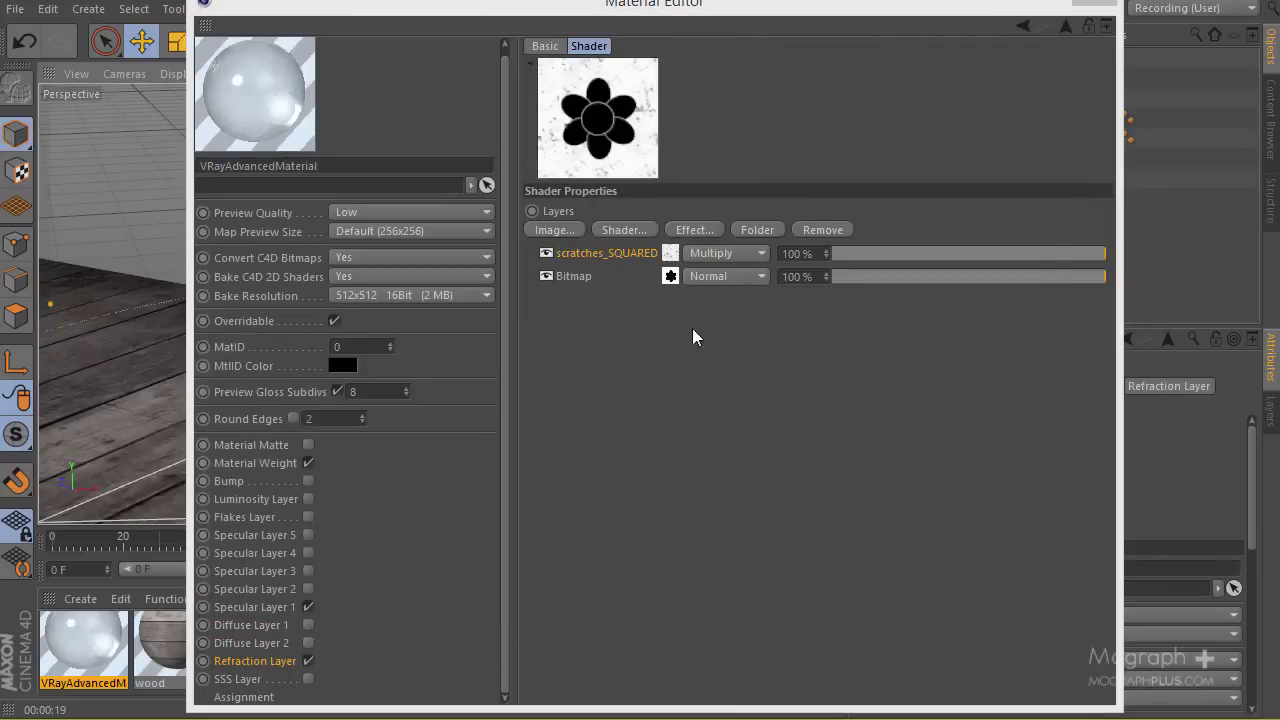
click(1066, 28)
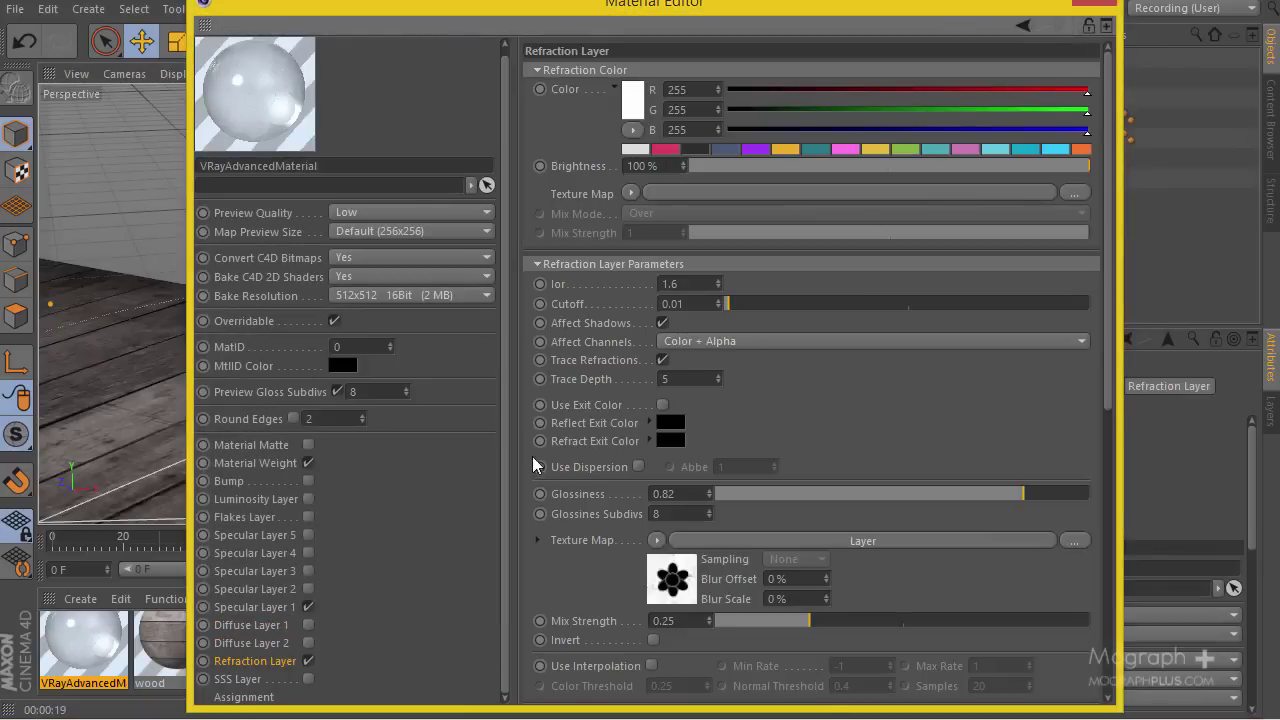
Enable Diffuse Layer 1 and colour it warm grey, RGB 202, 196, 184.
scroll(826, 390, down, 3)
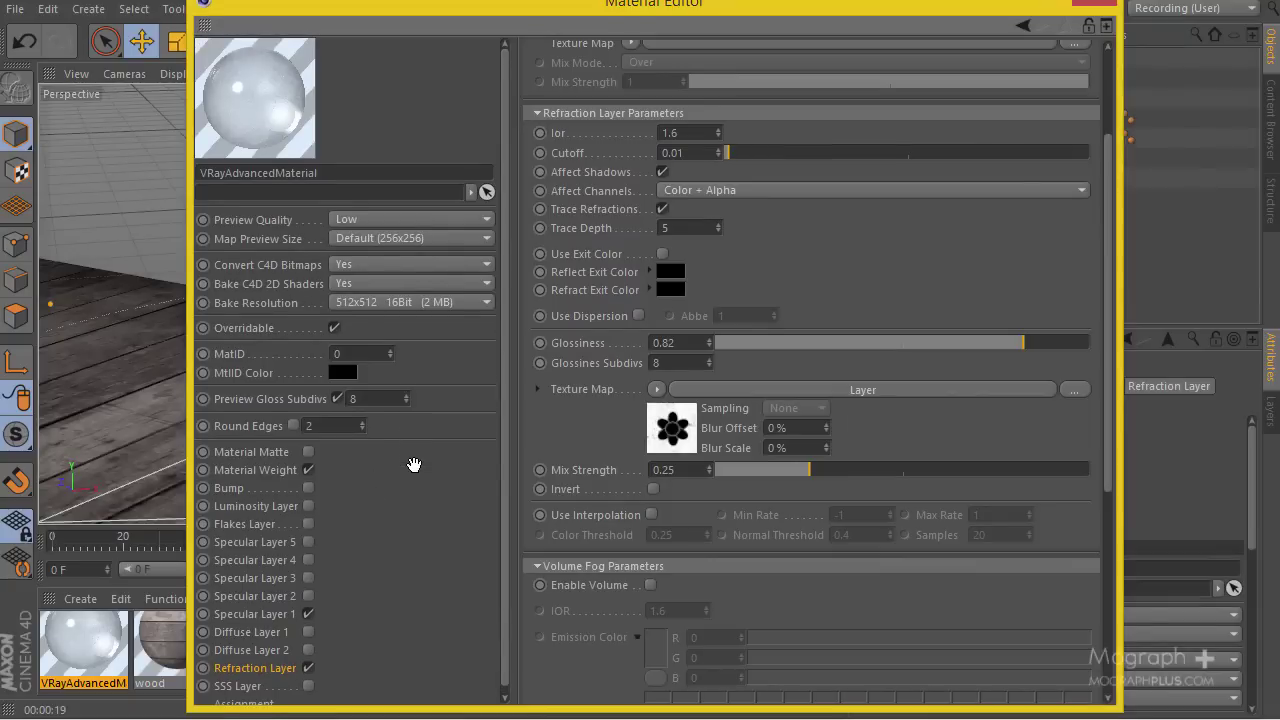
click(304, 633)
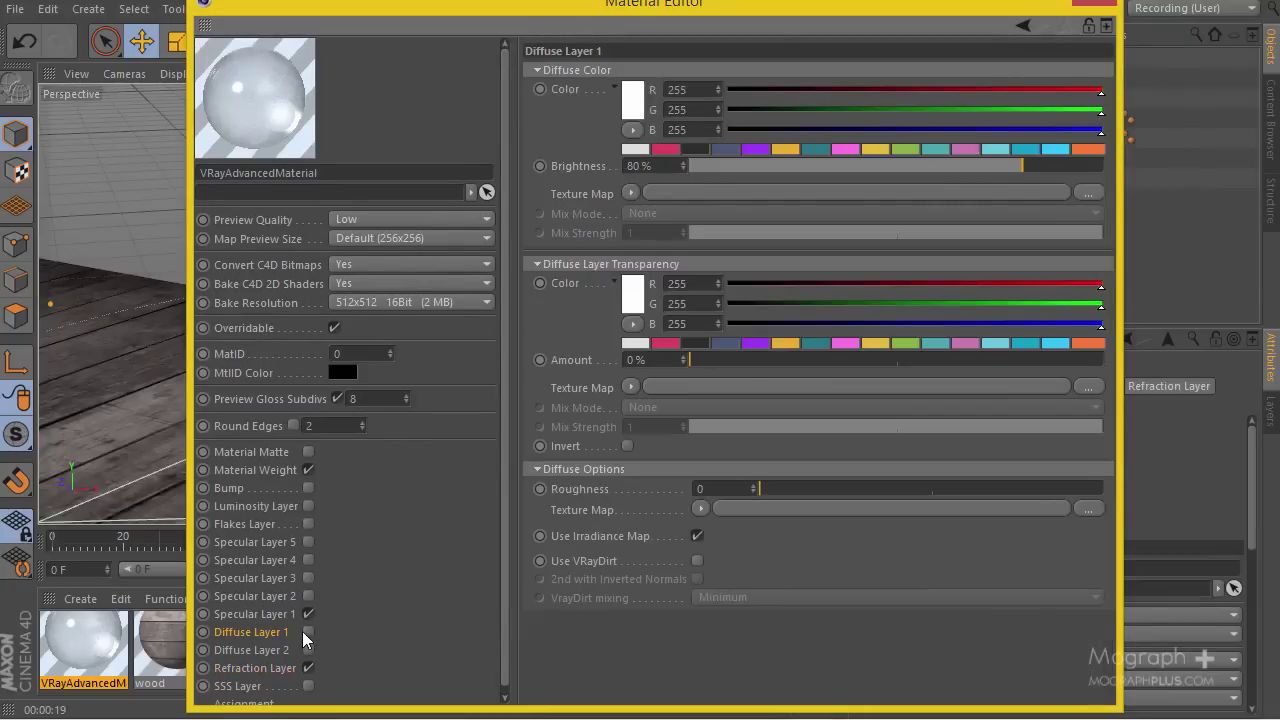
click(307, 633)
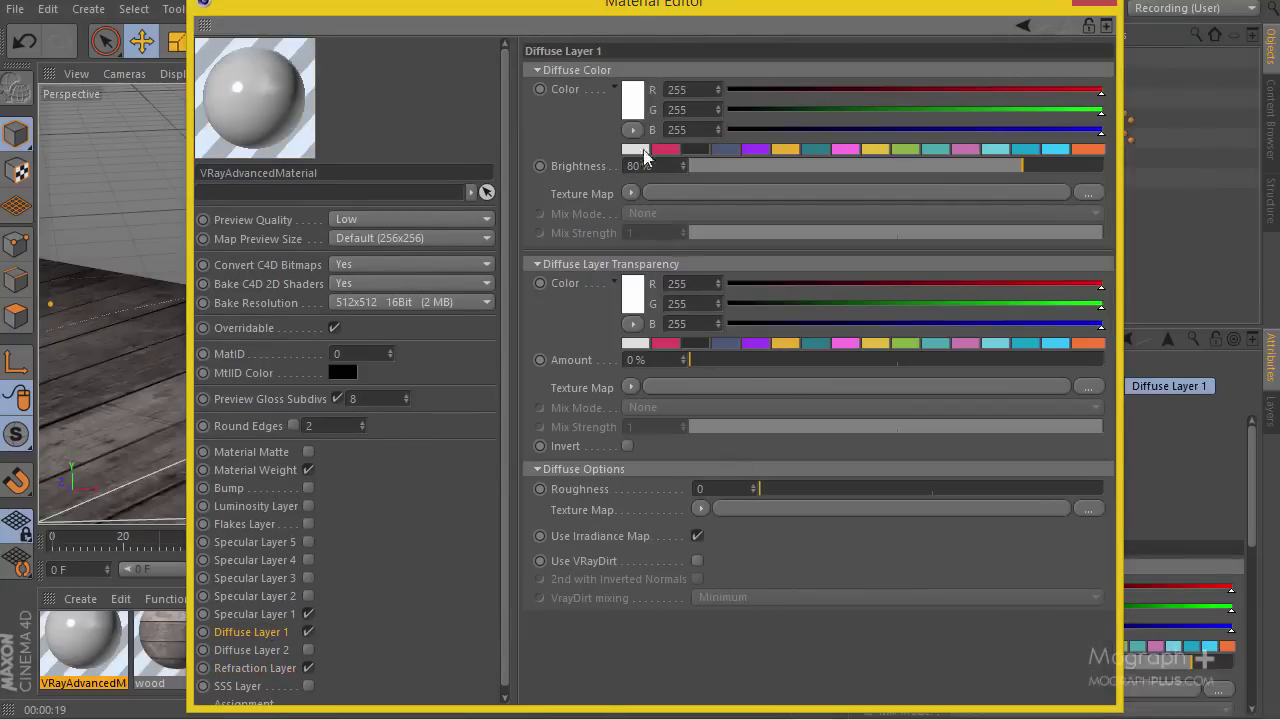
click(632, 100)
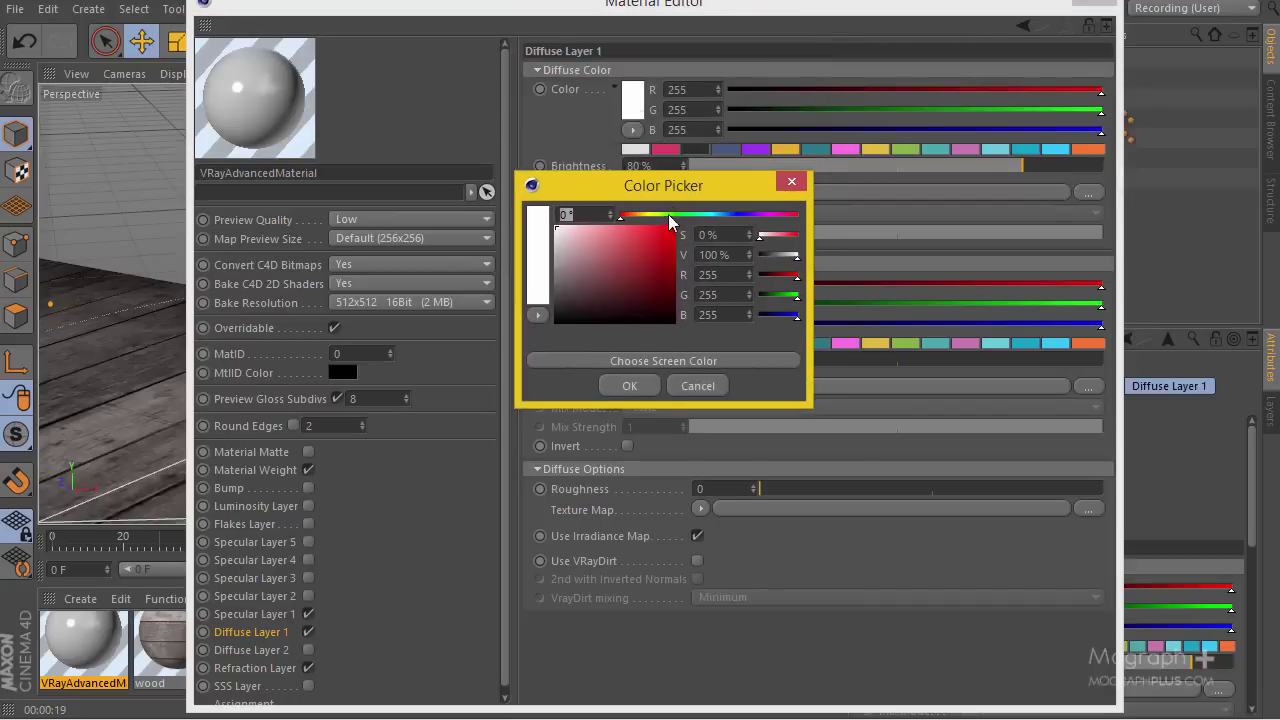
mouse_move(632, 216)
mouse_down()
mouse_move(642, 226)
mouse_move(567, 252)
mouse_up()
click(612, 387)
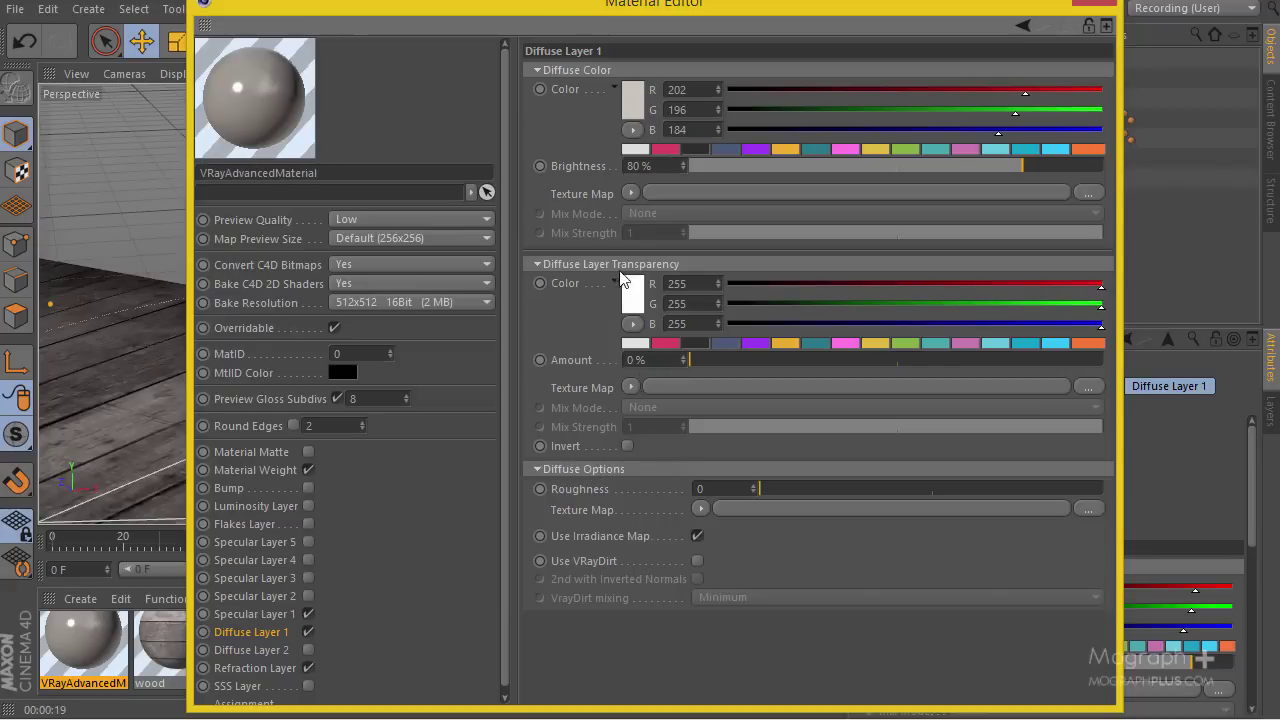
Load fingerprint.png as the Diffuse Layer 1 transparency texture with White Point 0 and Black Point 0.7.
click(733, 389)
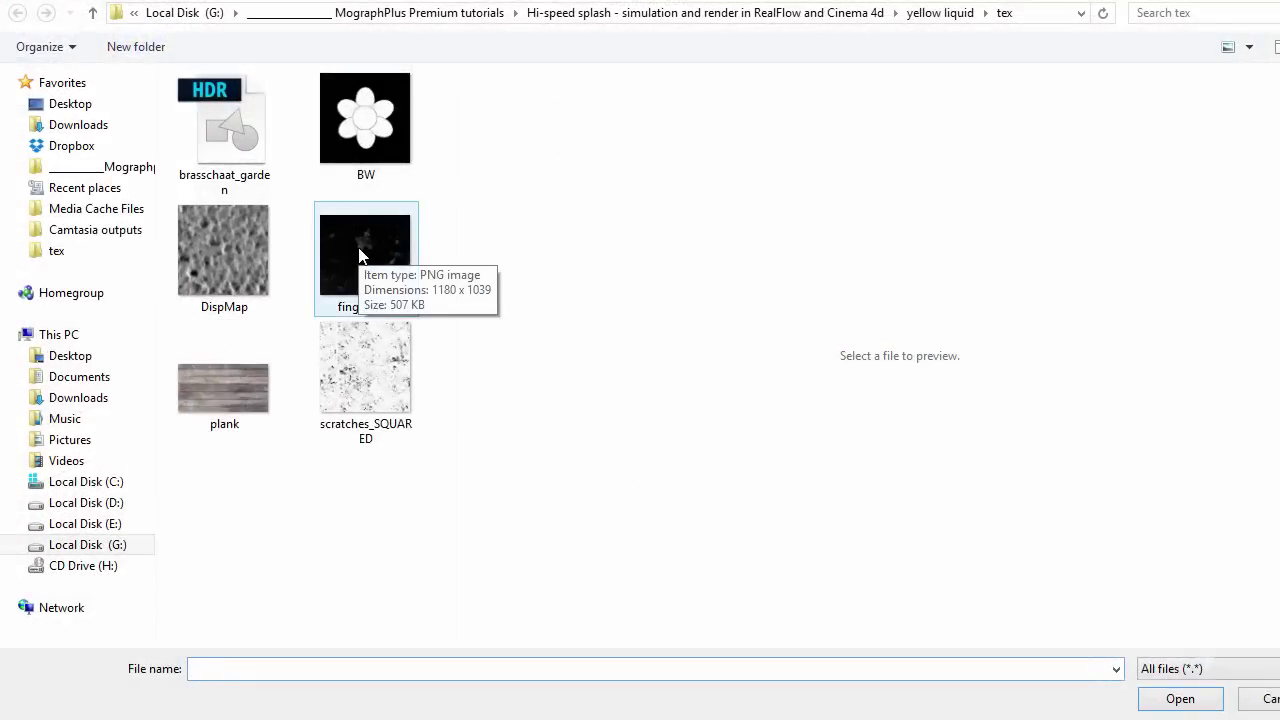
double_click(358, 258)
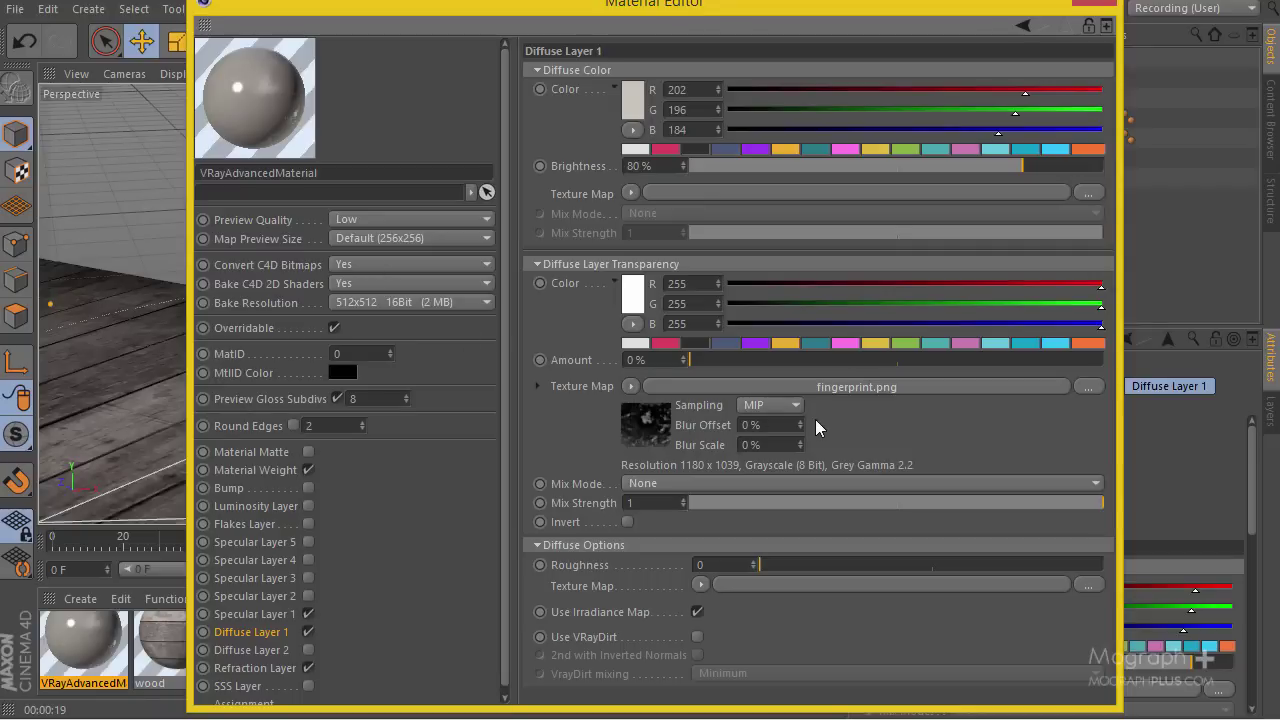
click(637, 421)
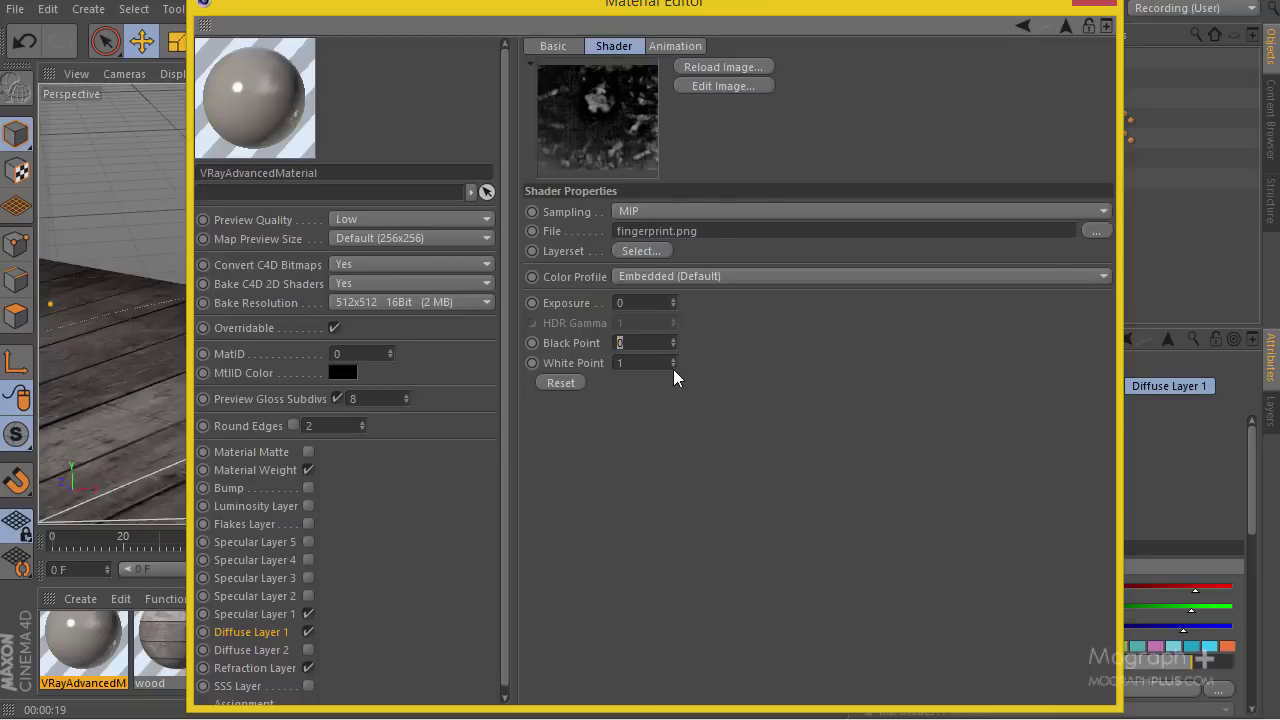
click(652, 360)
text(0)
key(Return)
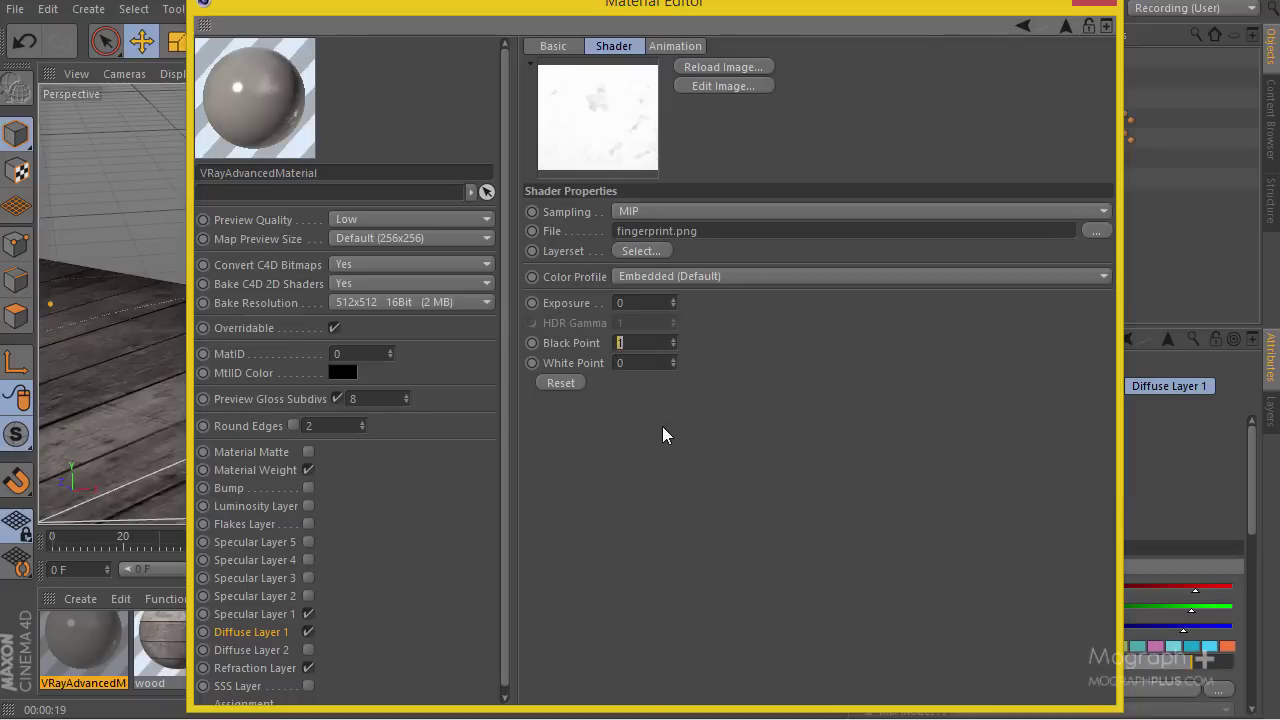
text(0.7)
key(Return)
click(1066, 26)
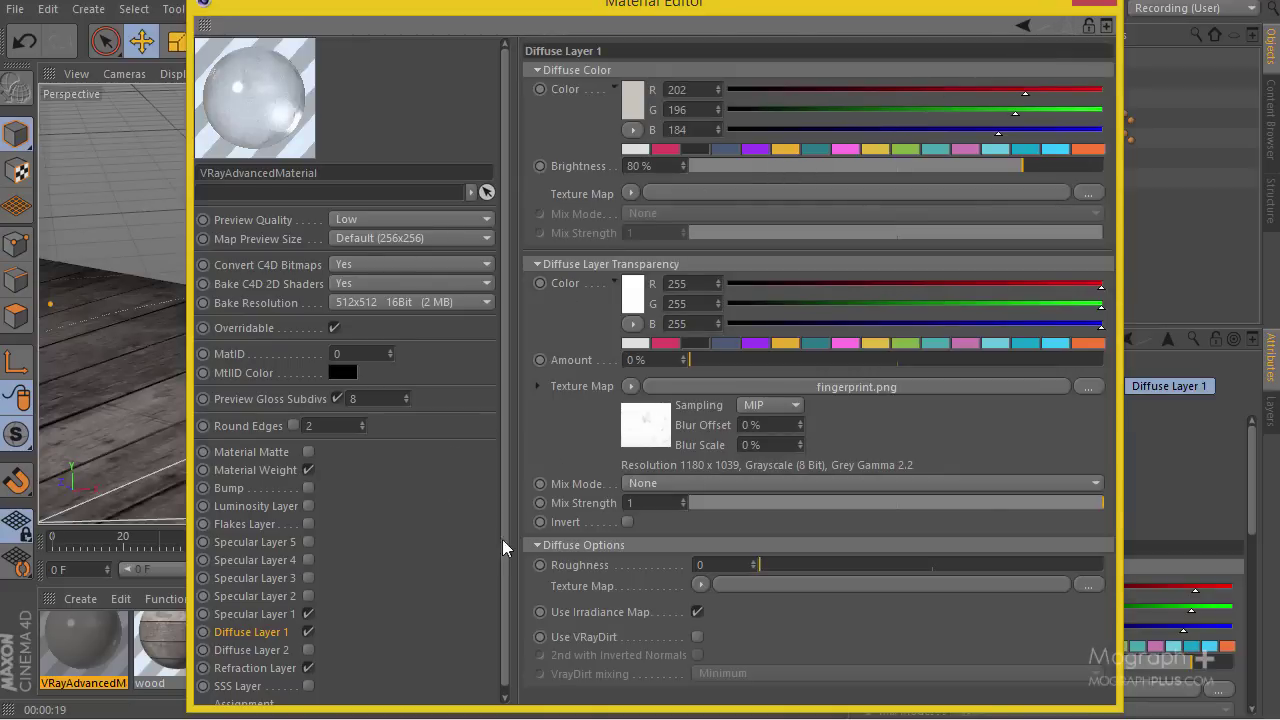
Review Specular Layer 1, Diffuse Layer 1, the Refraction Layer and its layered glossiness texture.
scroll(400, 498, down, 1)
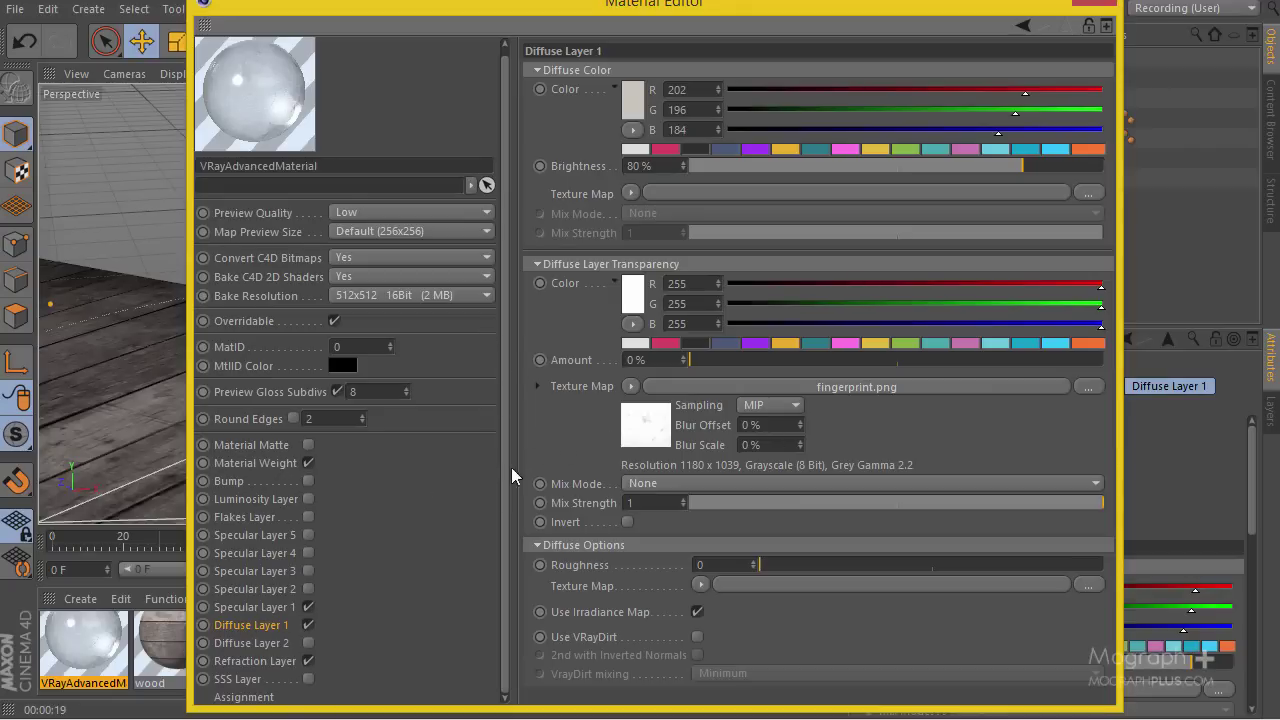
click(266, 607)
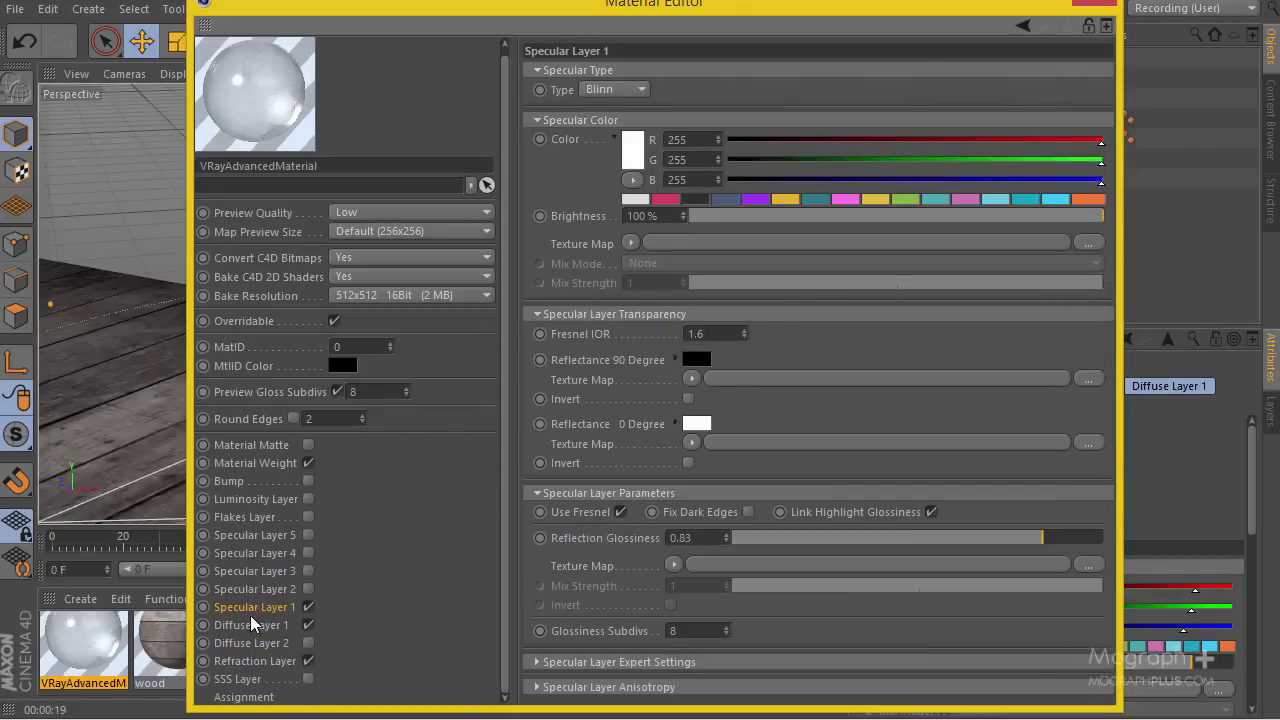
click(258, 626)
click(264, 663)
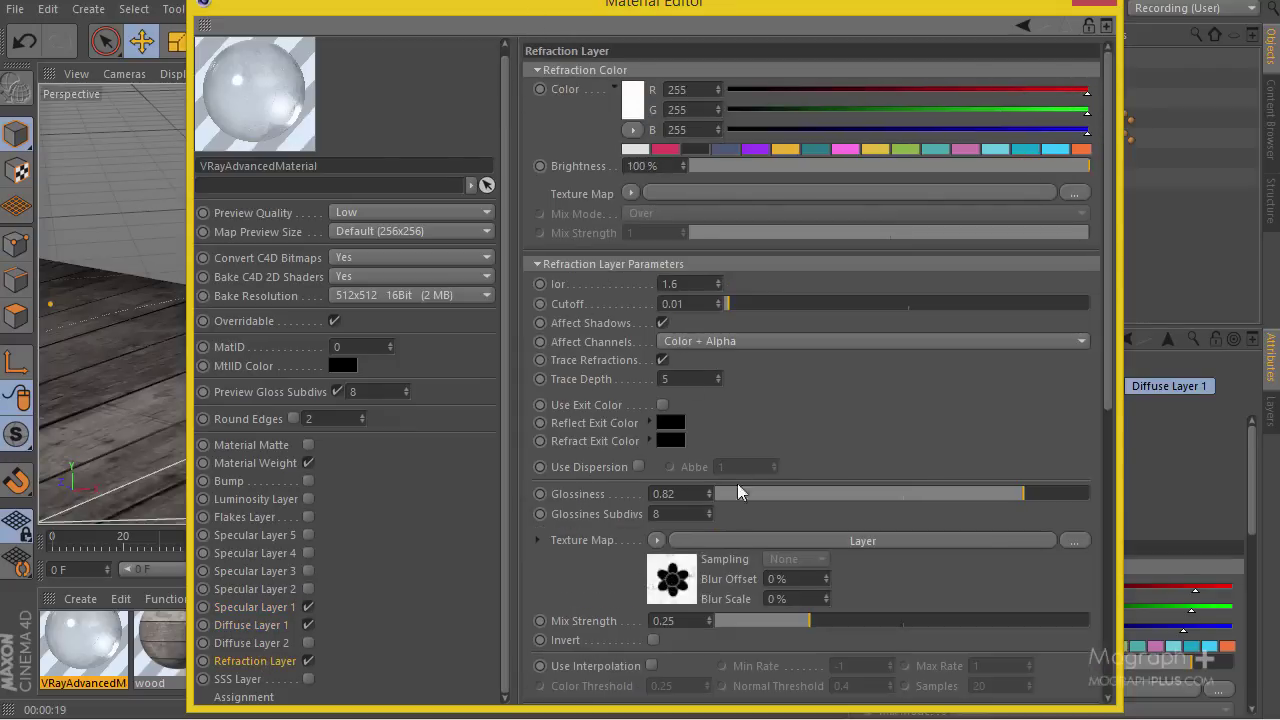
click(690, 582)
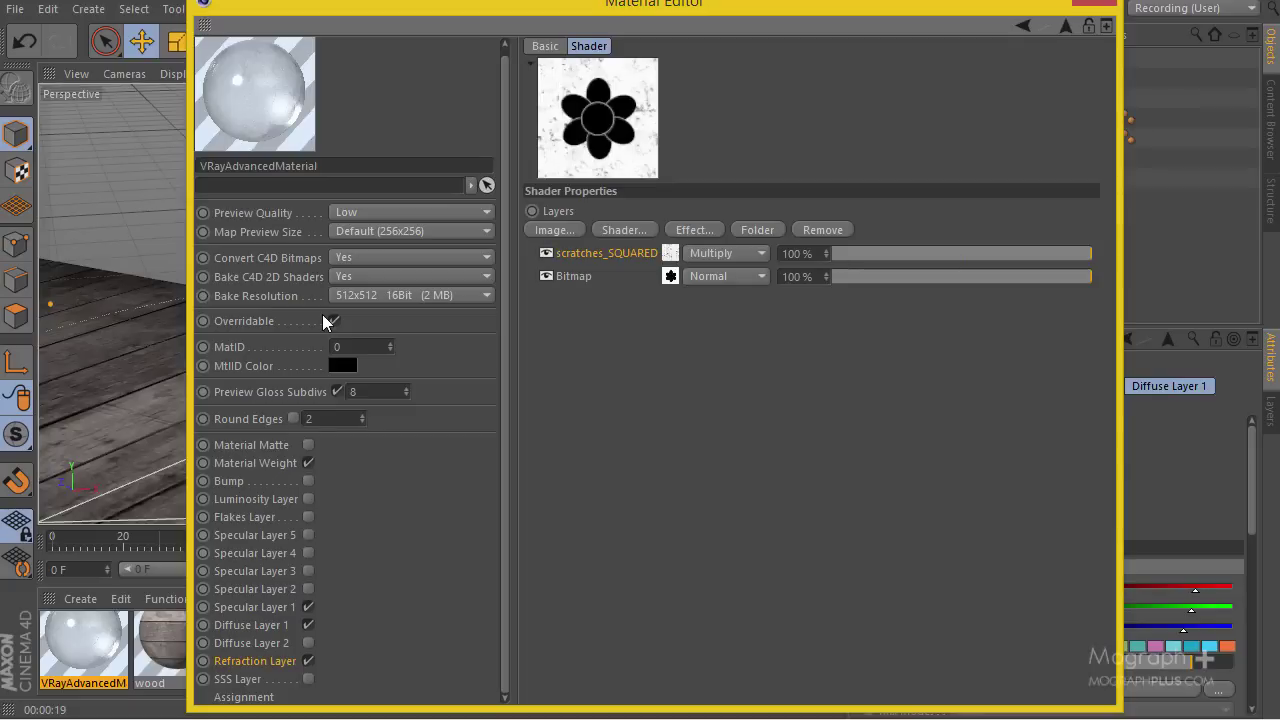
Enable the material's Overridable option and close the Material Editor.
click(333, 320)
click(236, 624)
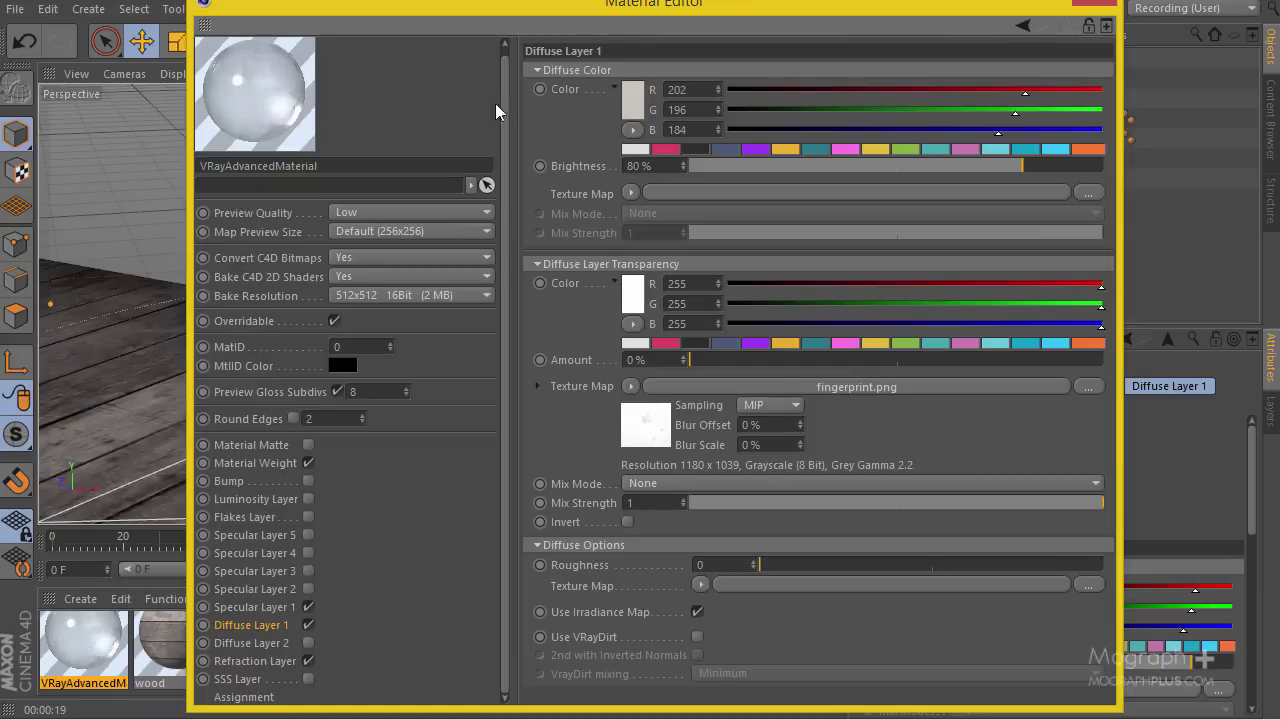
click(1100, 2)
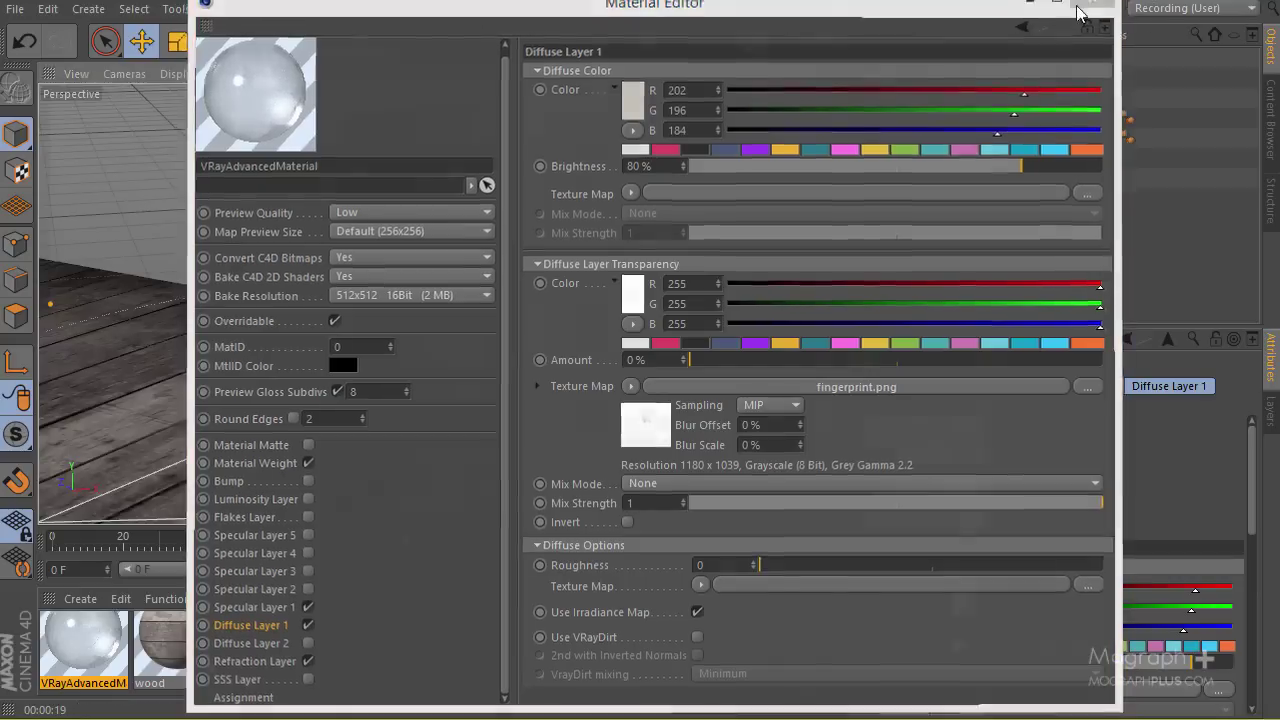
Rename the VRayAdvancedMaterial to 'glass' in the Material Manager.
double_click(62, 686)
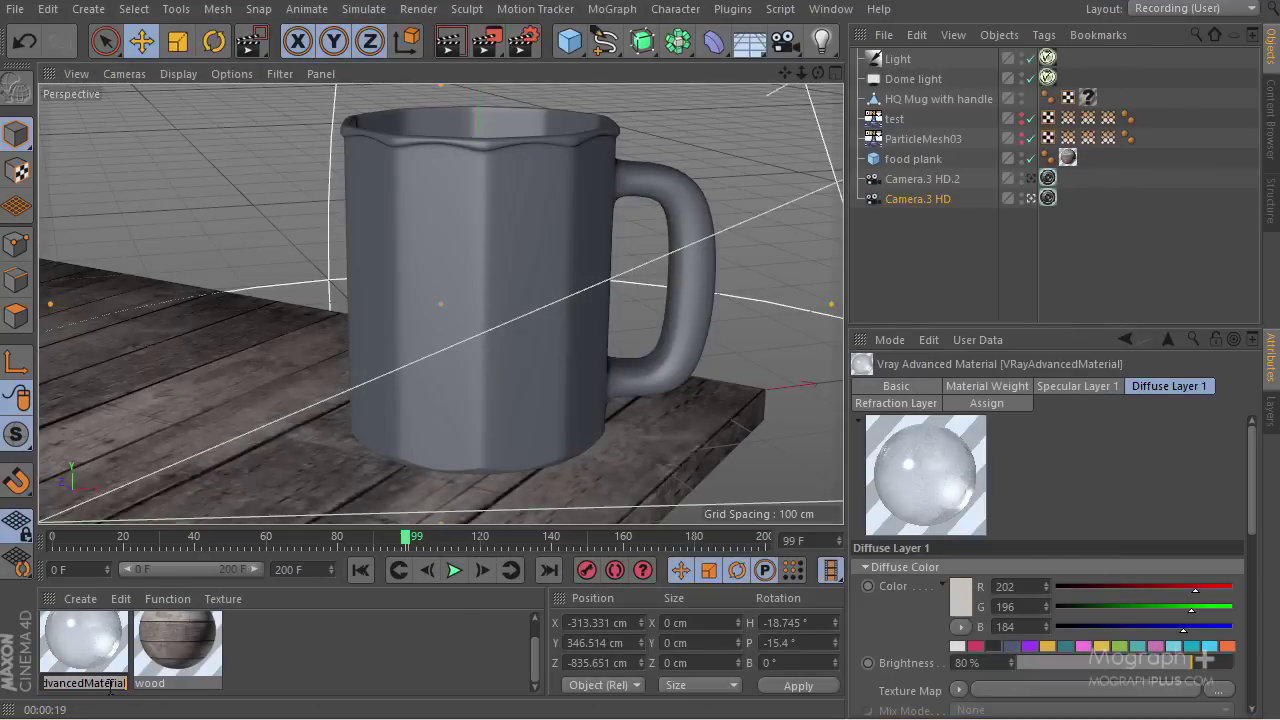
text(glass)
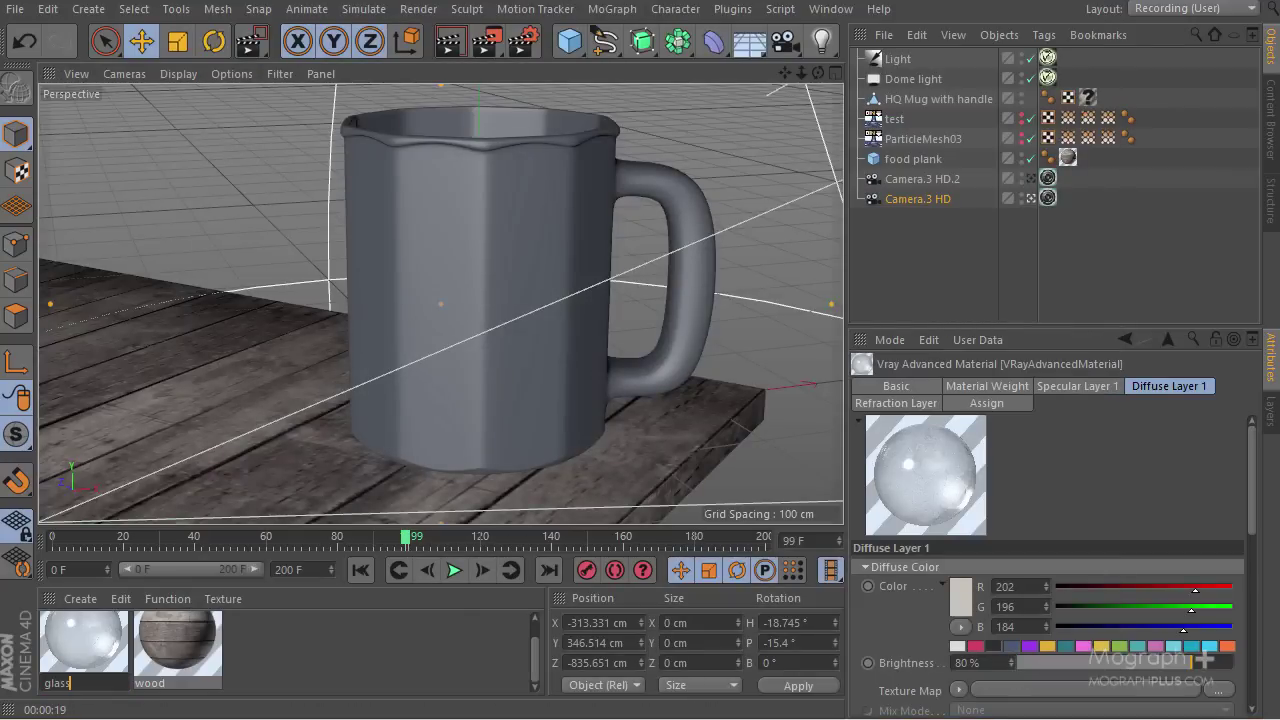
click(250, 632)
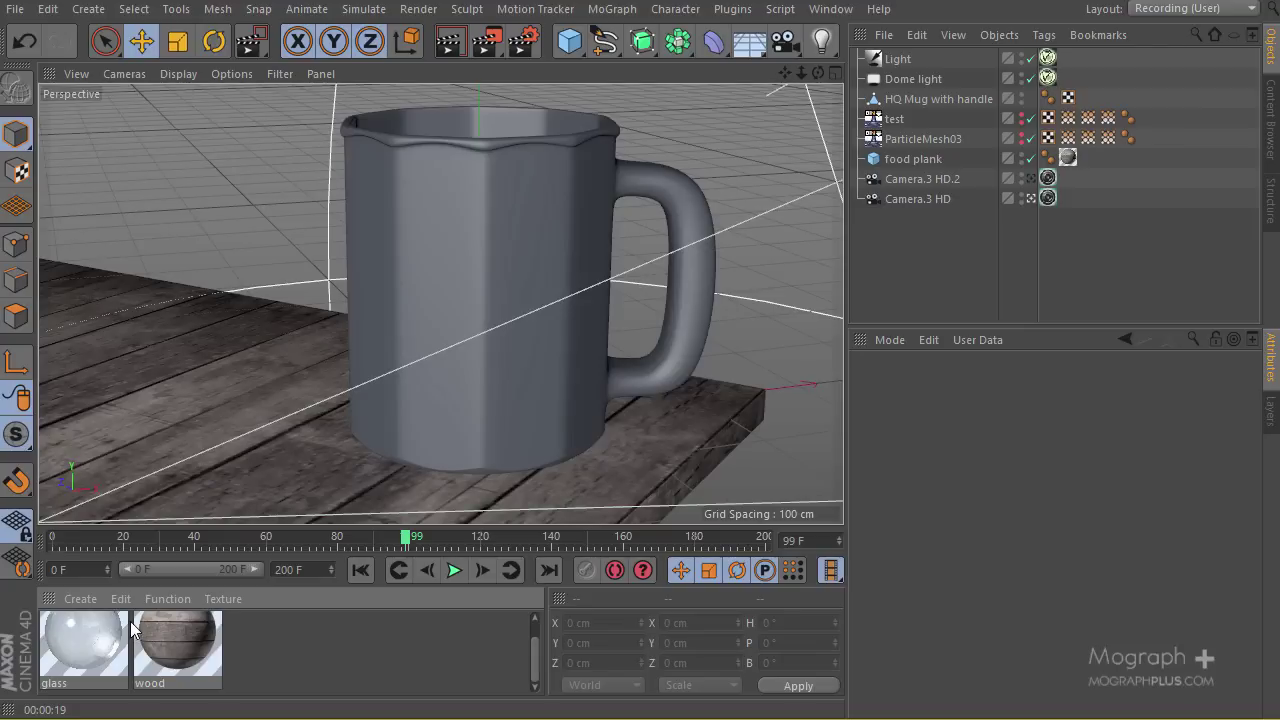
Create a new material Mat and load BW.jpg as its Color texture.
double_click(289, 631)
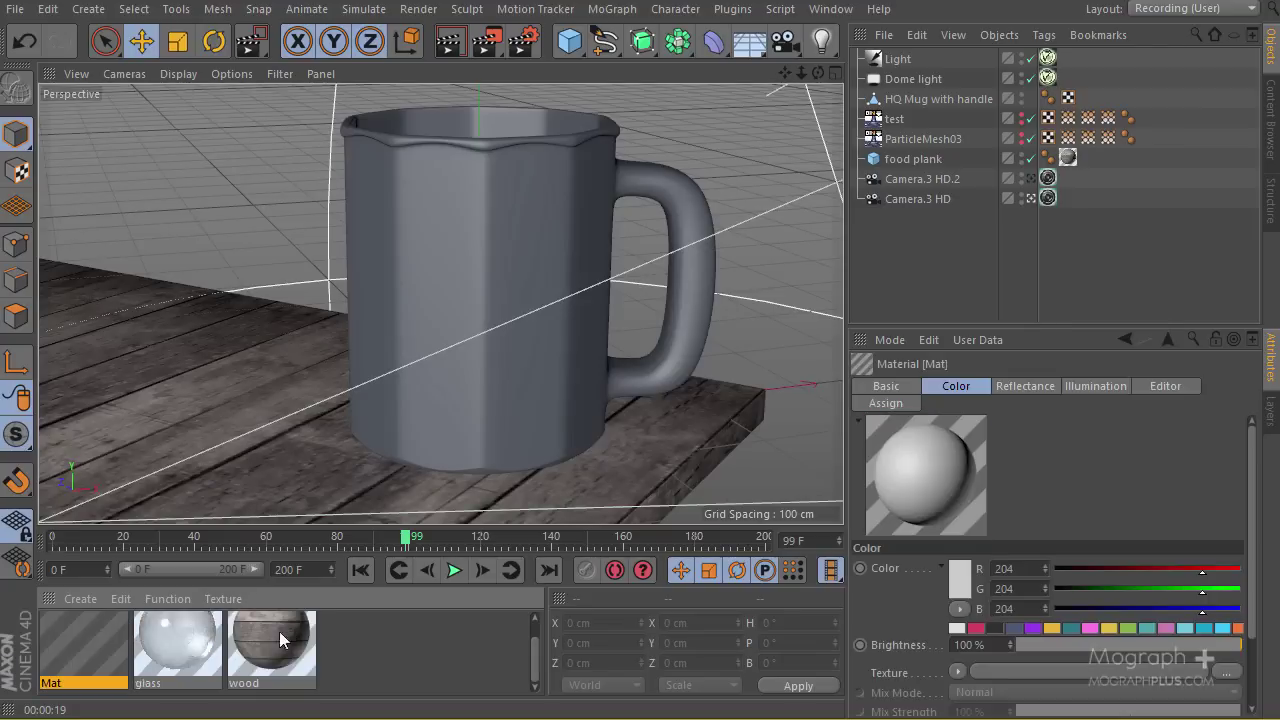
double_click(77, 631)
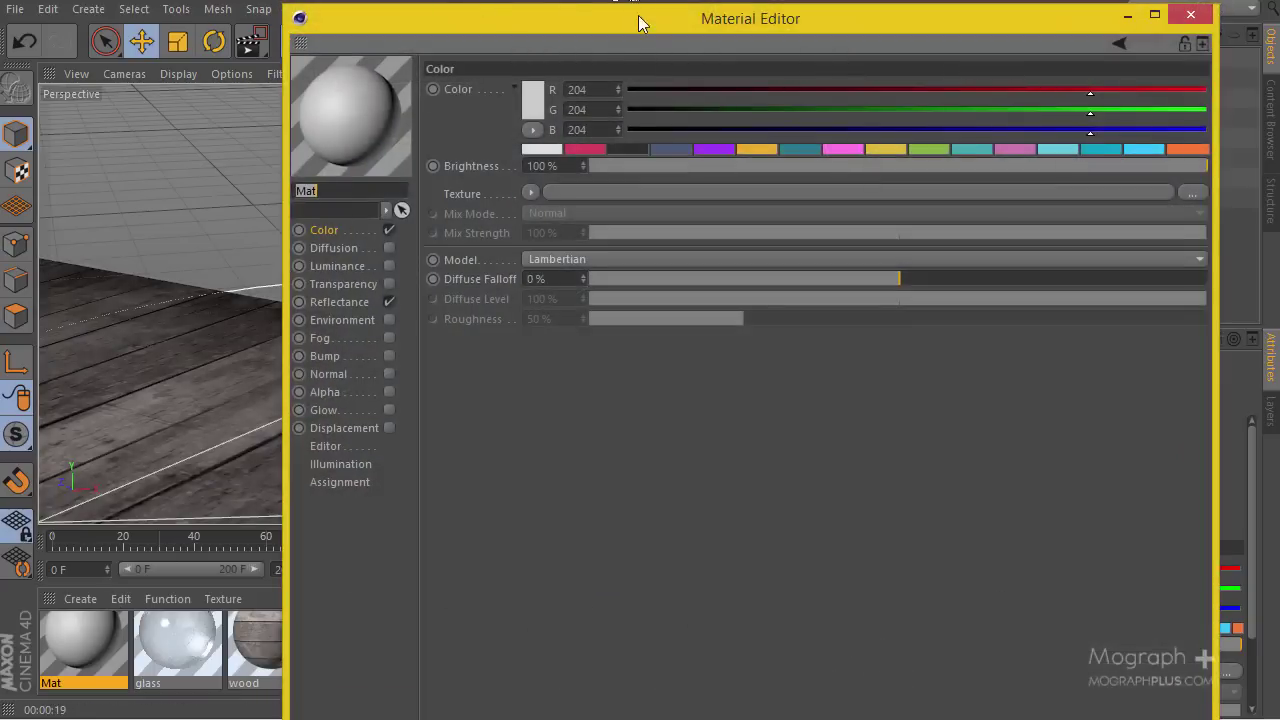
drag(640, 22, 435, 72)
click(984, 244)
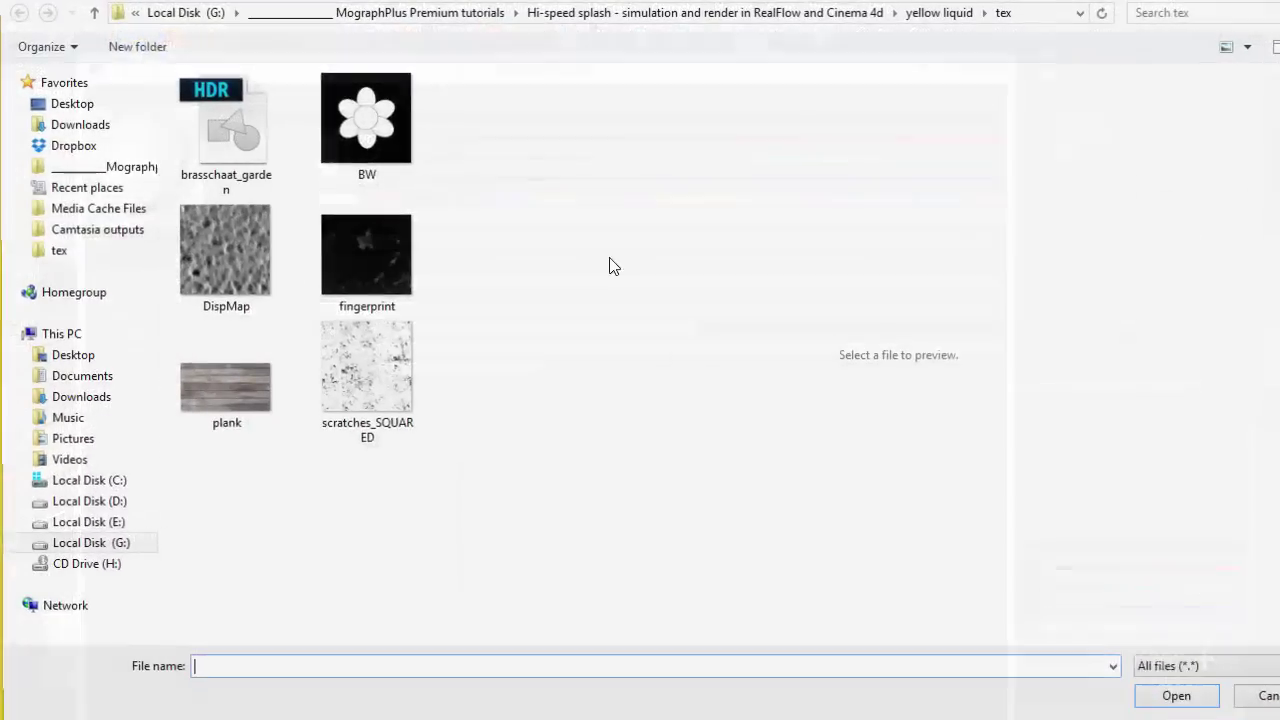
double_click(360, 123)
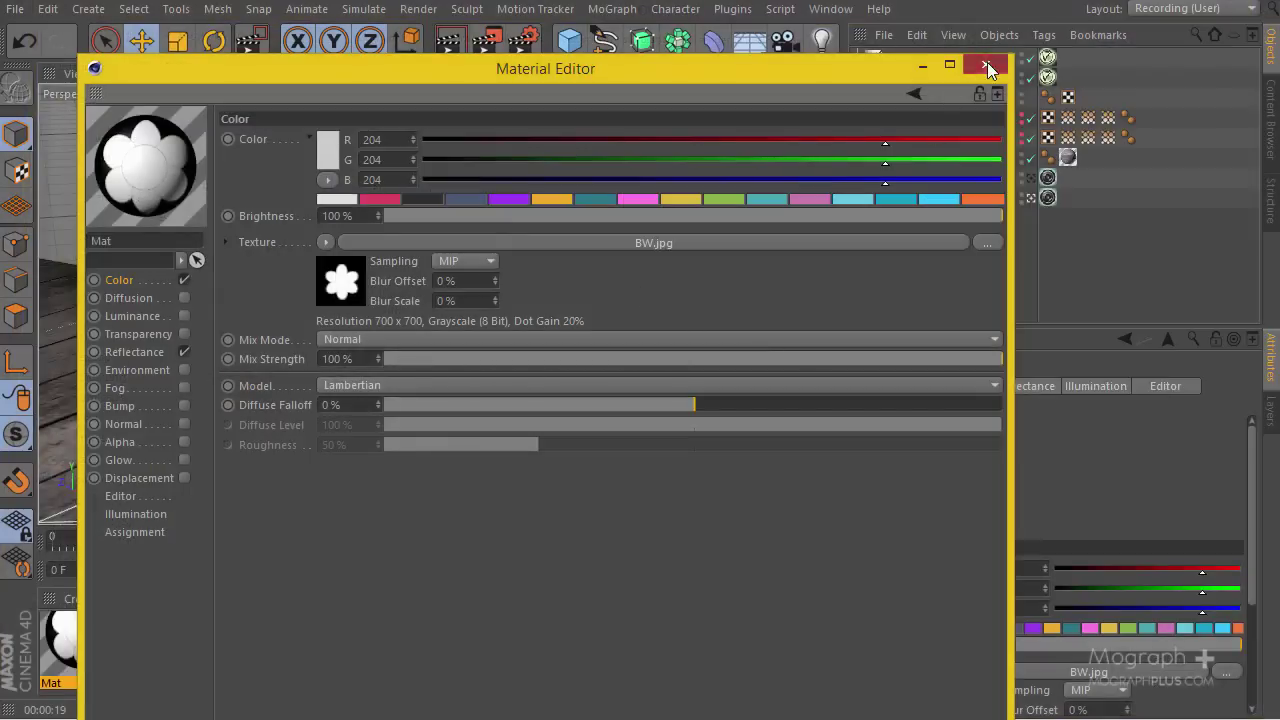
click(985, 64)
Apply Mat to the mug and set its texture projection to Cubic.
drag(82, 633, 933, 97)
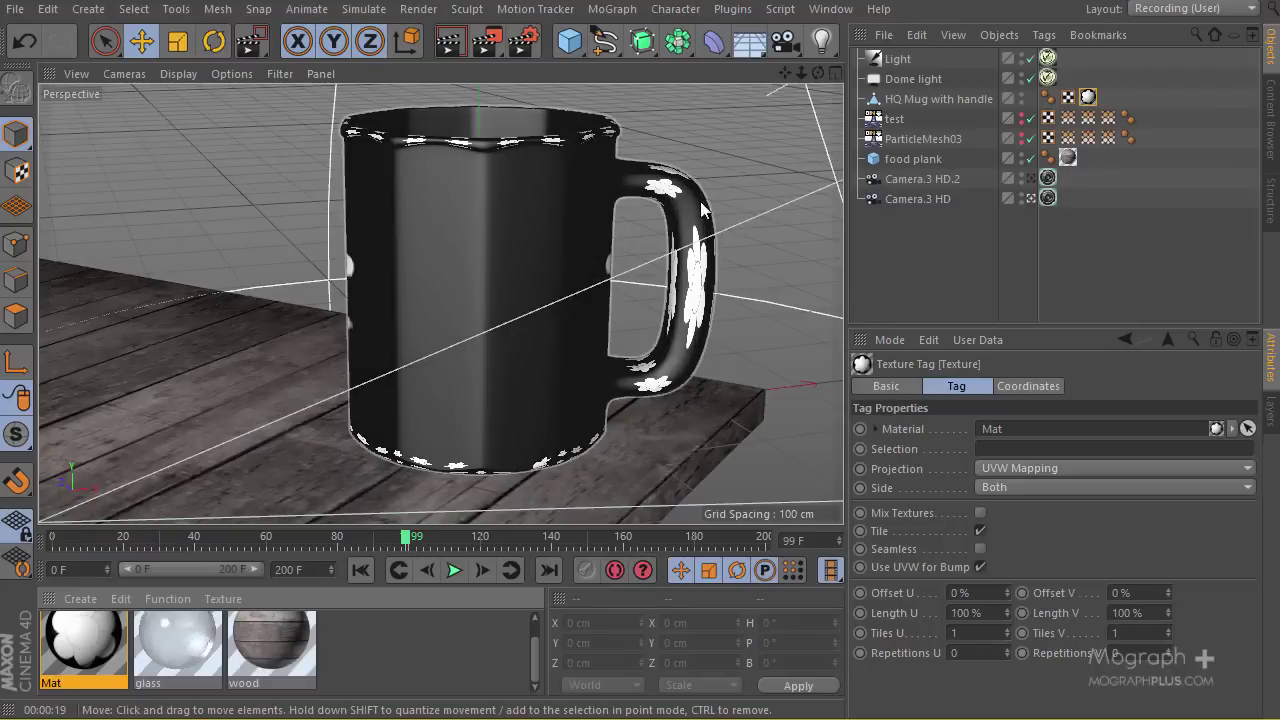
drag(1088, 328, 1088, 277)
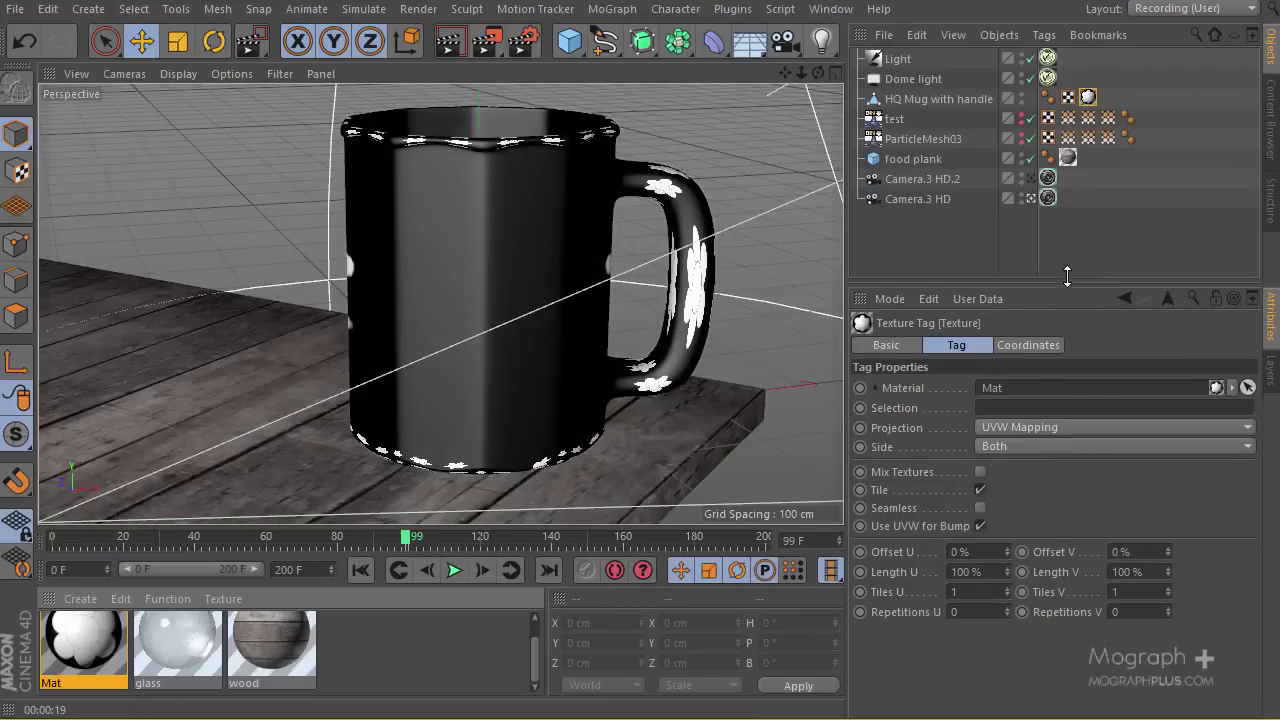
click(997, 417)
click(1057, 498)
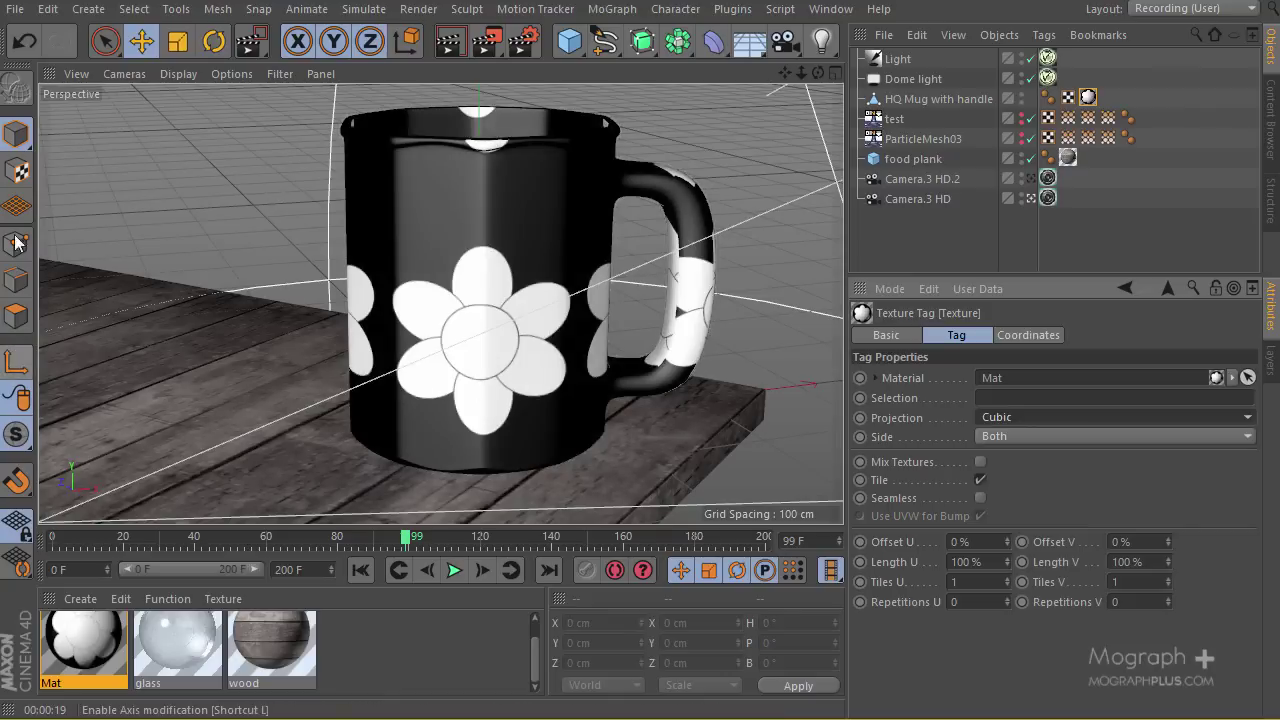
Move the flower projection up and shrink it on the mug, then apply glass to the mug.
click(17, 172)
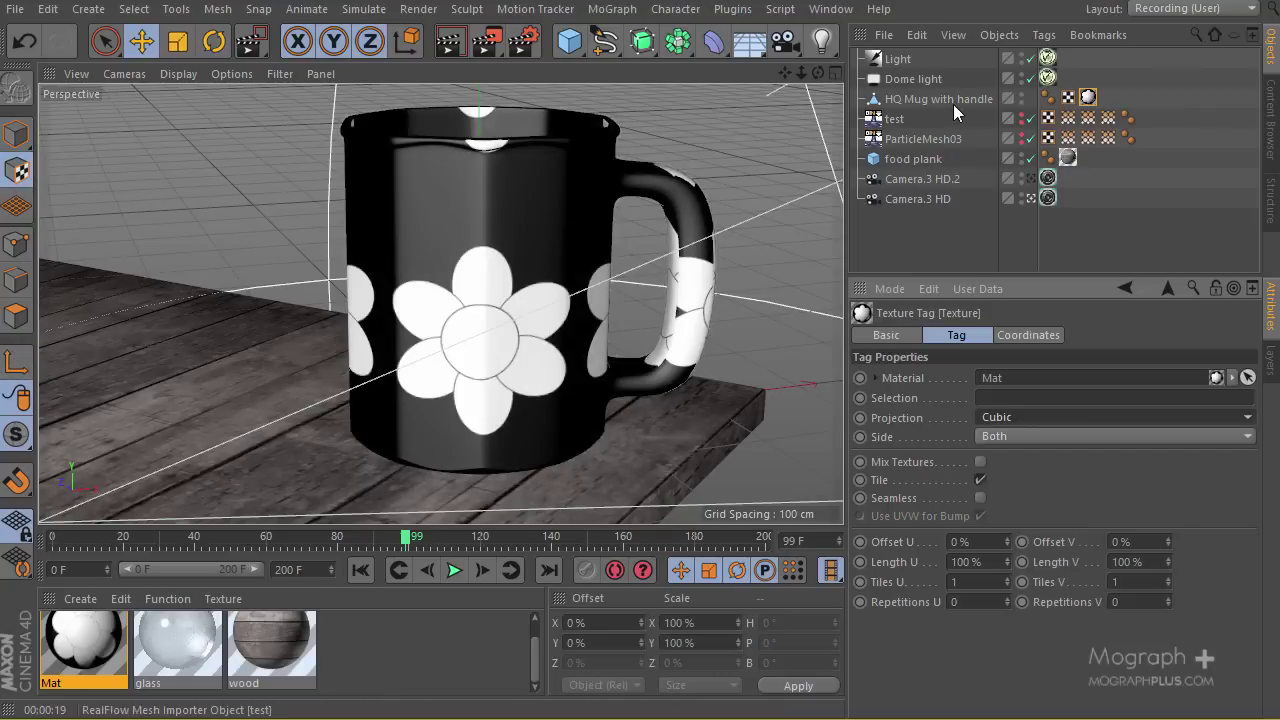
click(568, 175)
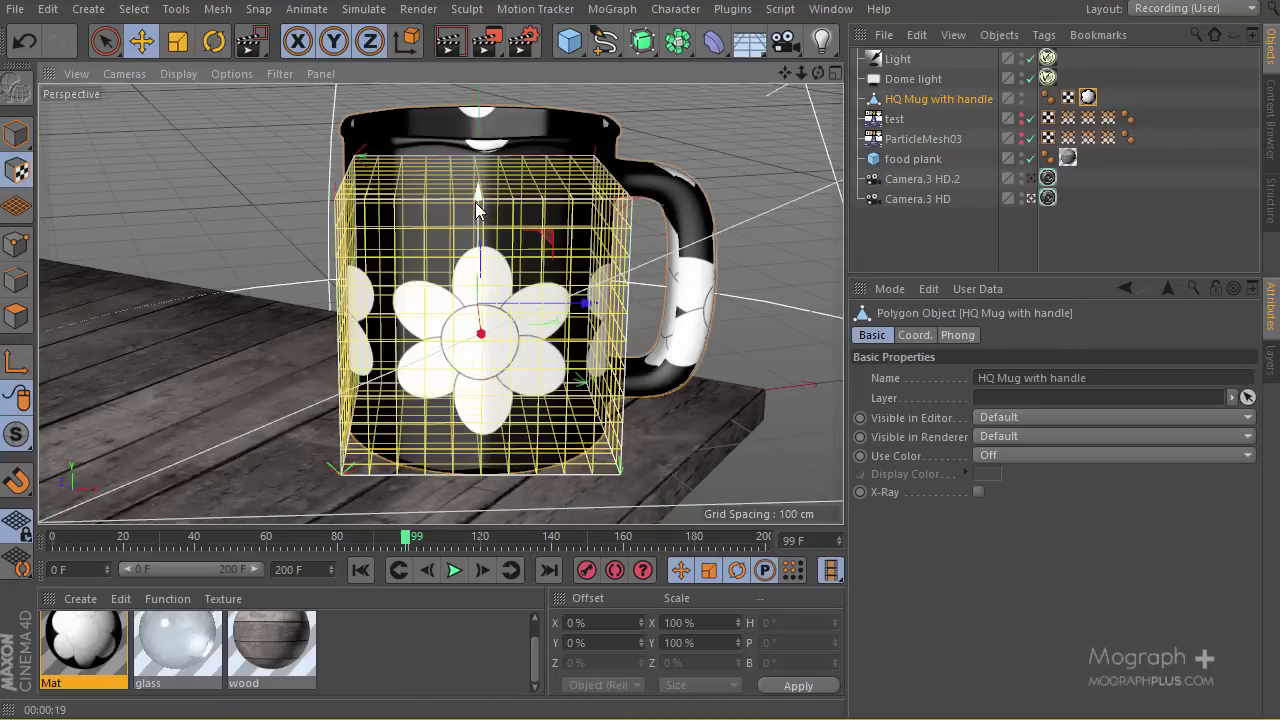
drag(478, 201, 483, 170)
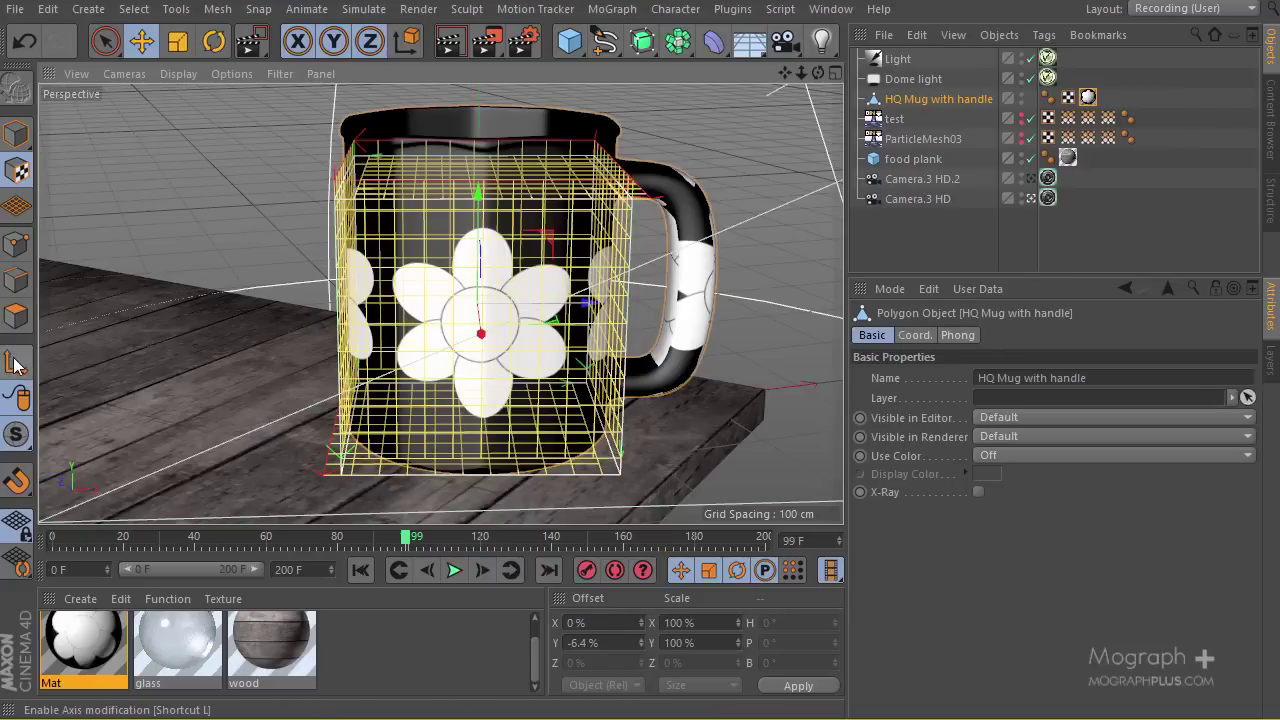
click(23, 300)
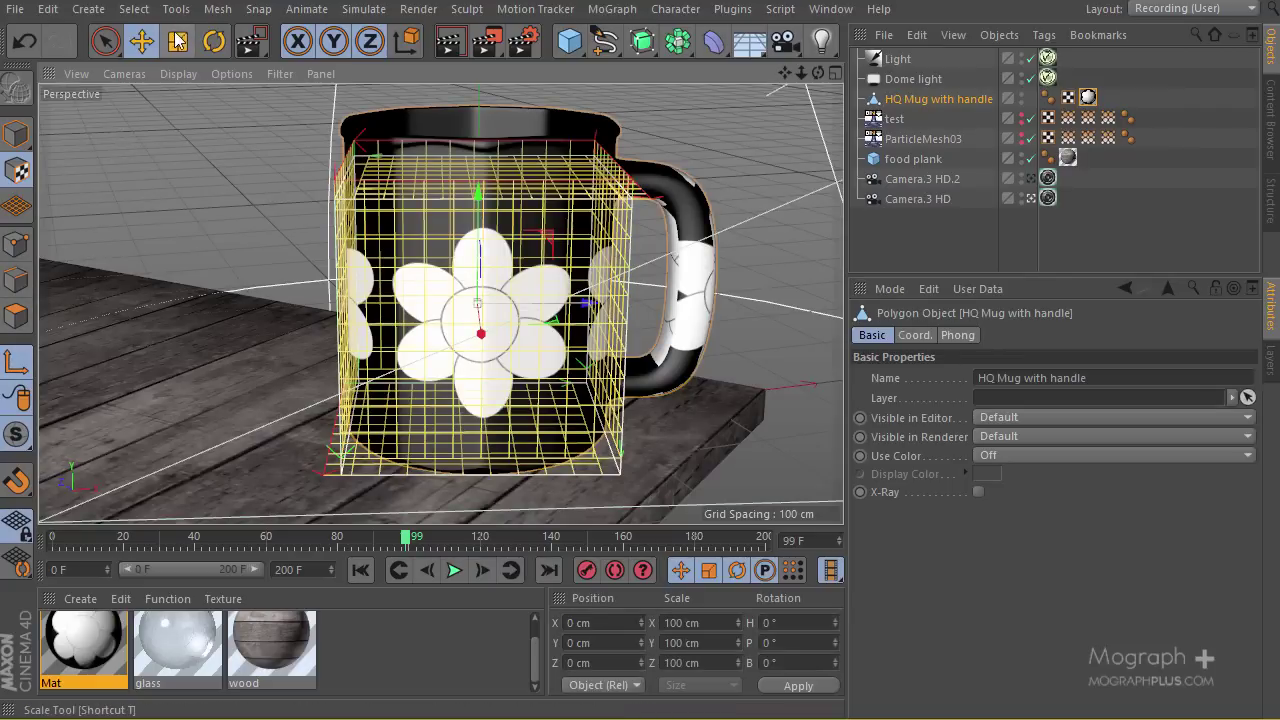
click(178, 41)
drag(273, 307, 146, 335)
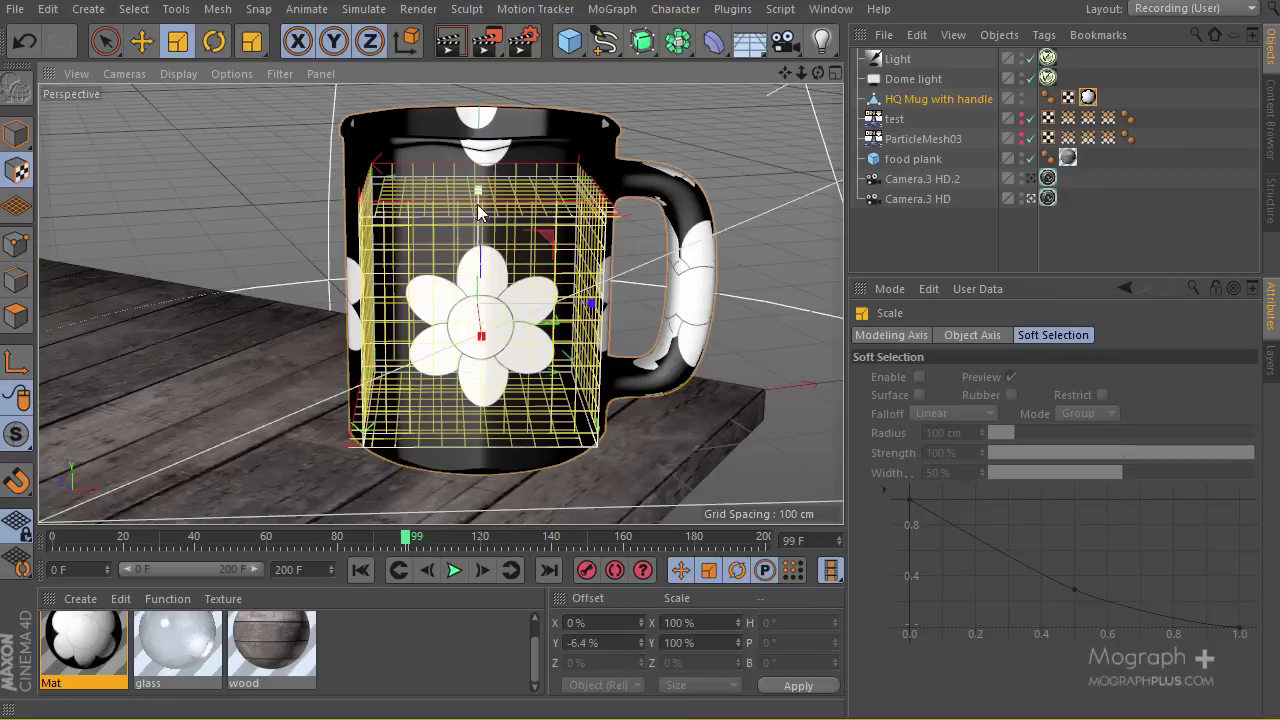
click(141, 41)
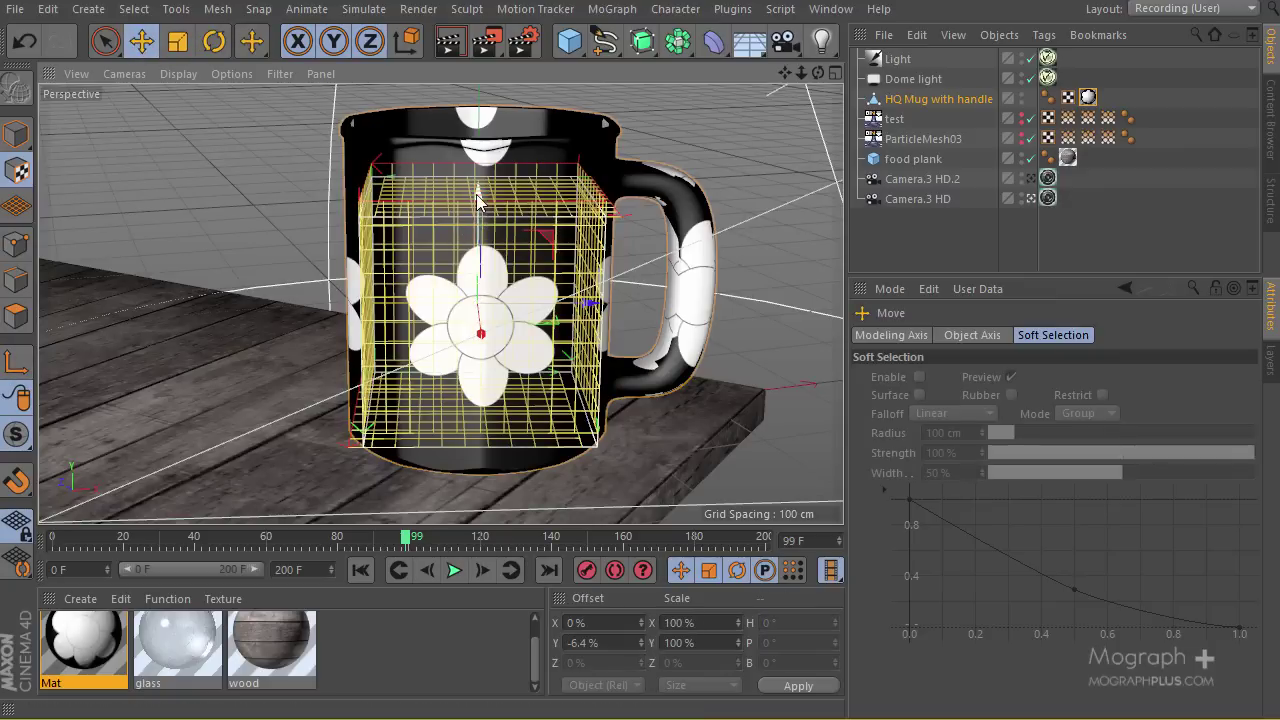
drag(476, 194, 479, 182)
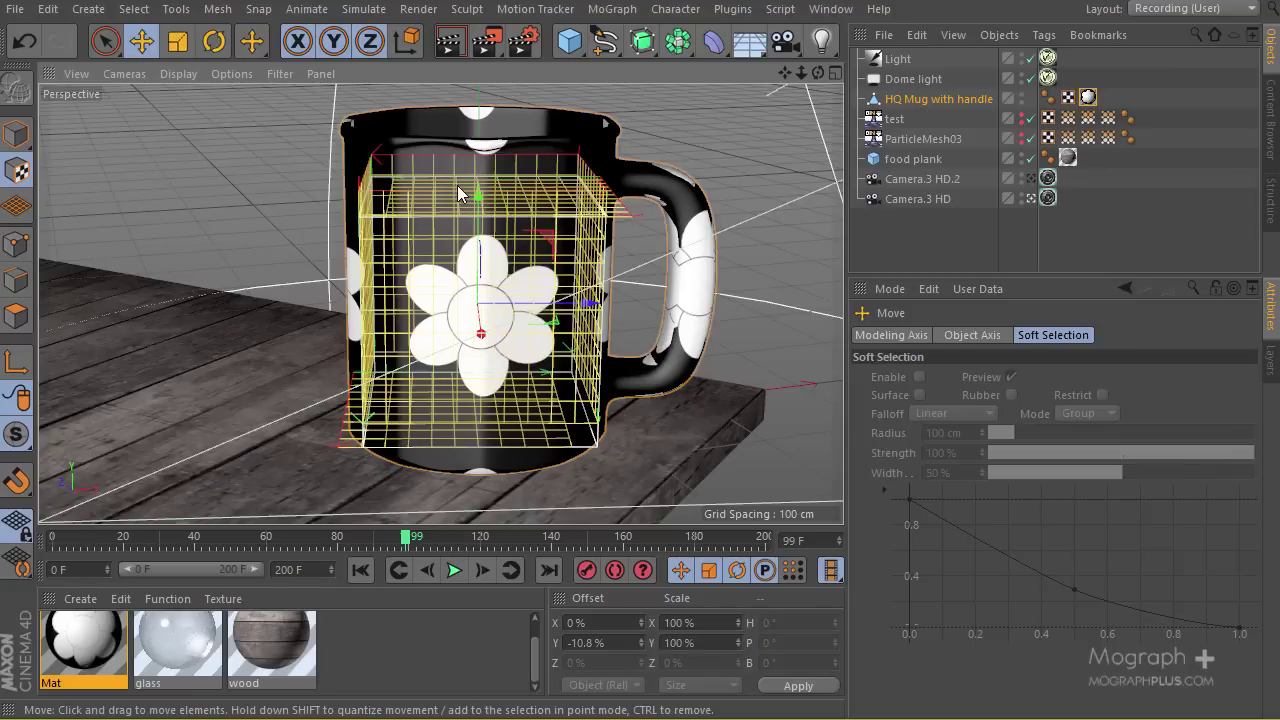
click(16, 134)
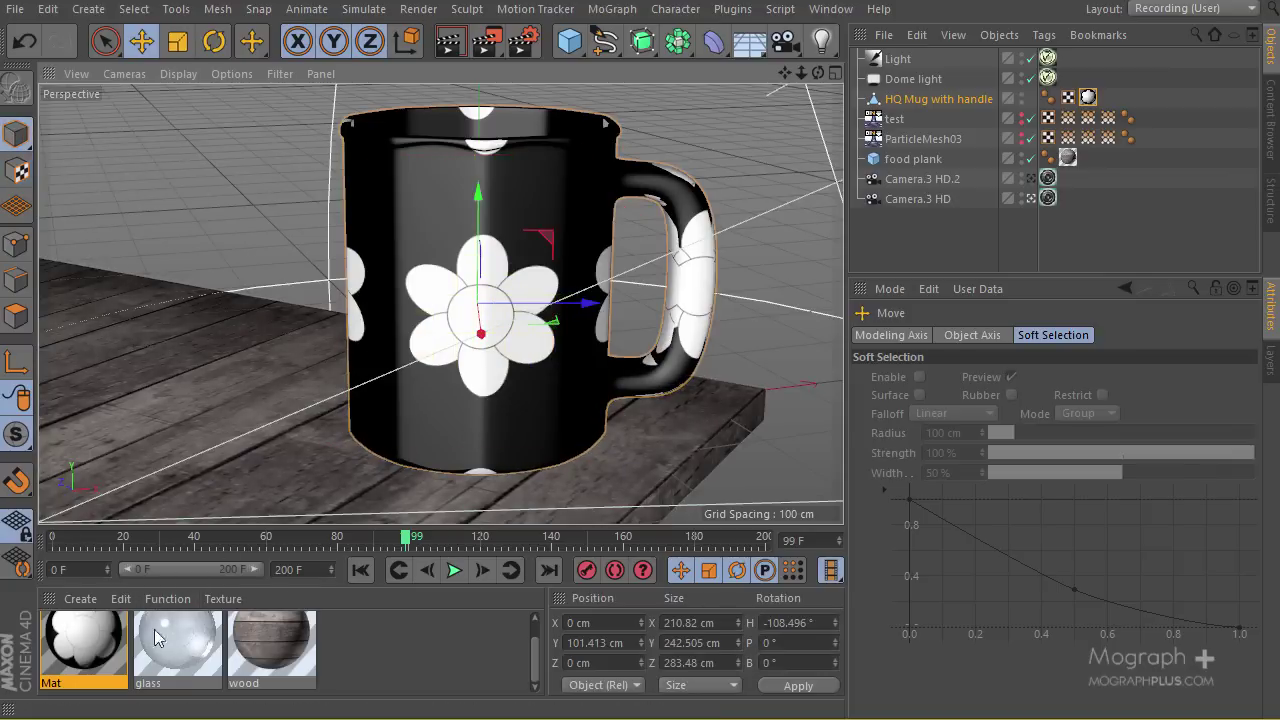
drag(158, 640, 1088, 98)
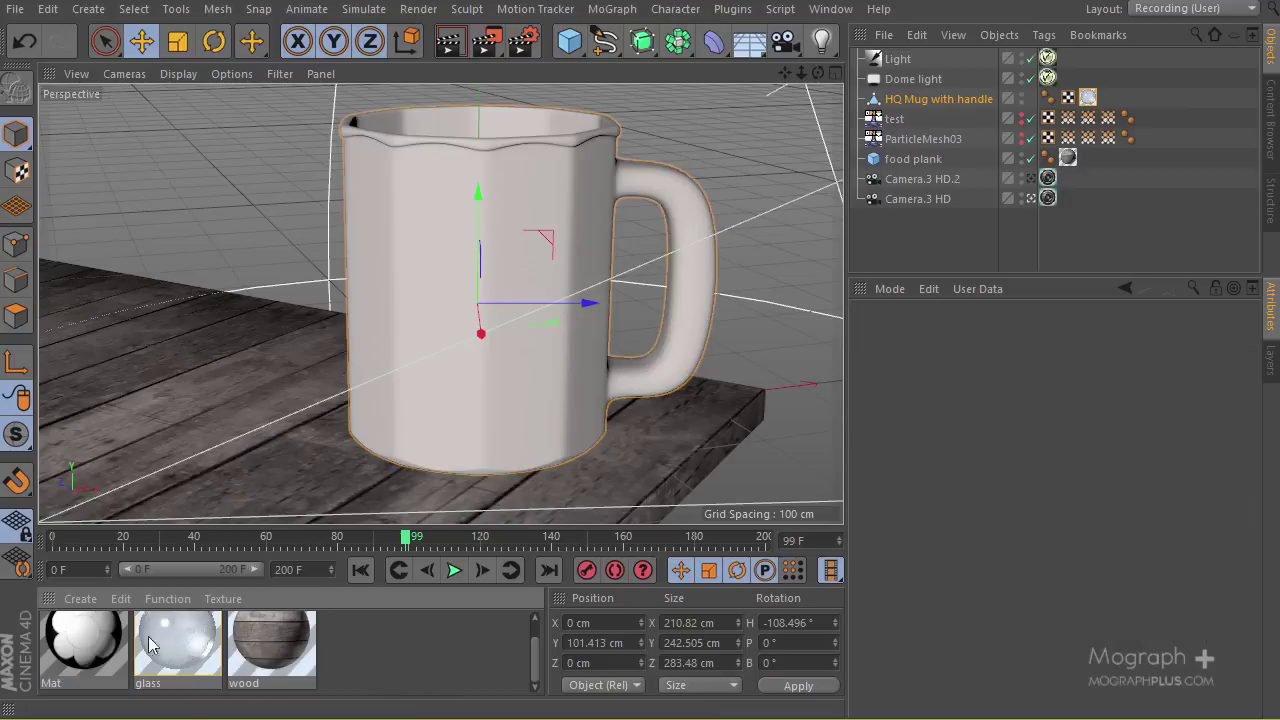
click(104, 648)
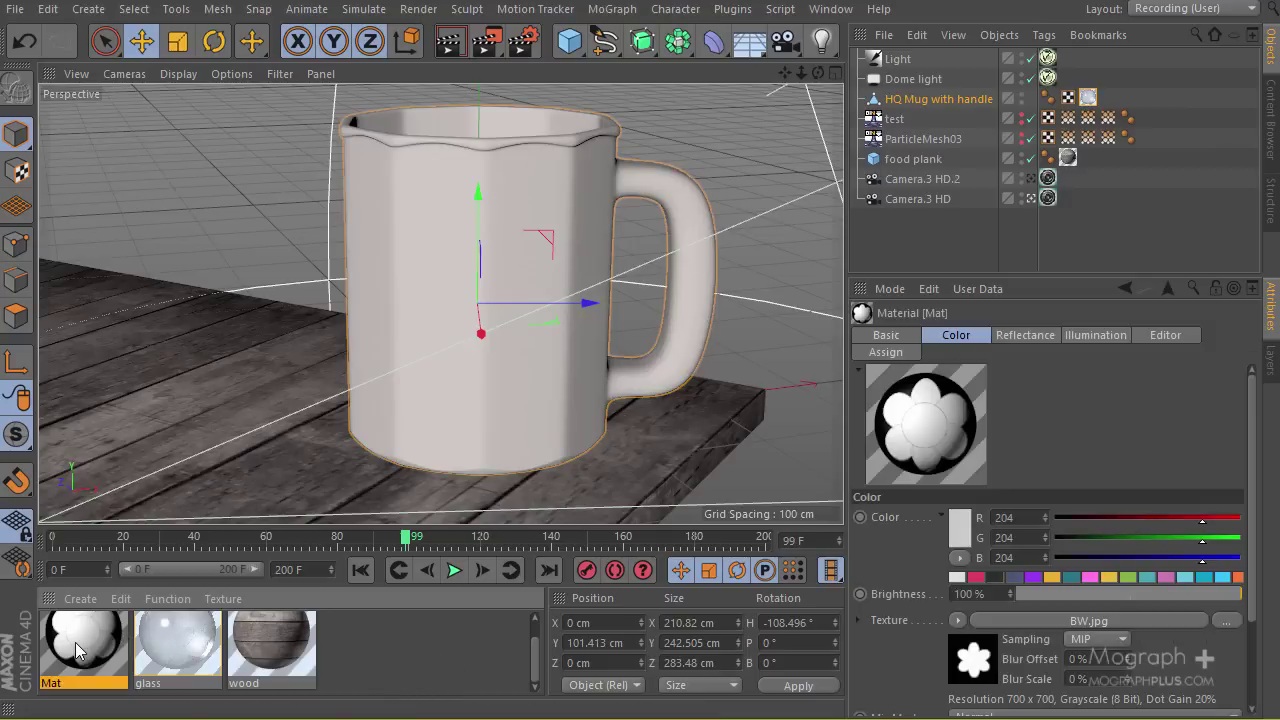
Delete the Mat material, leaving only glass and wood.
key(Delete)
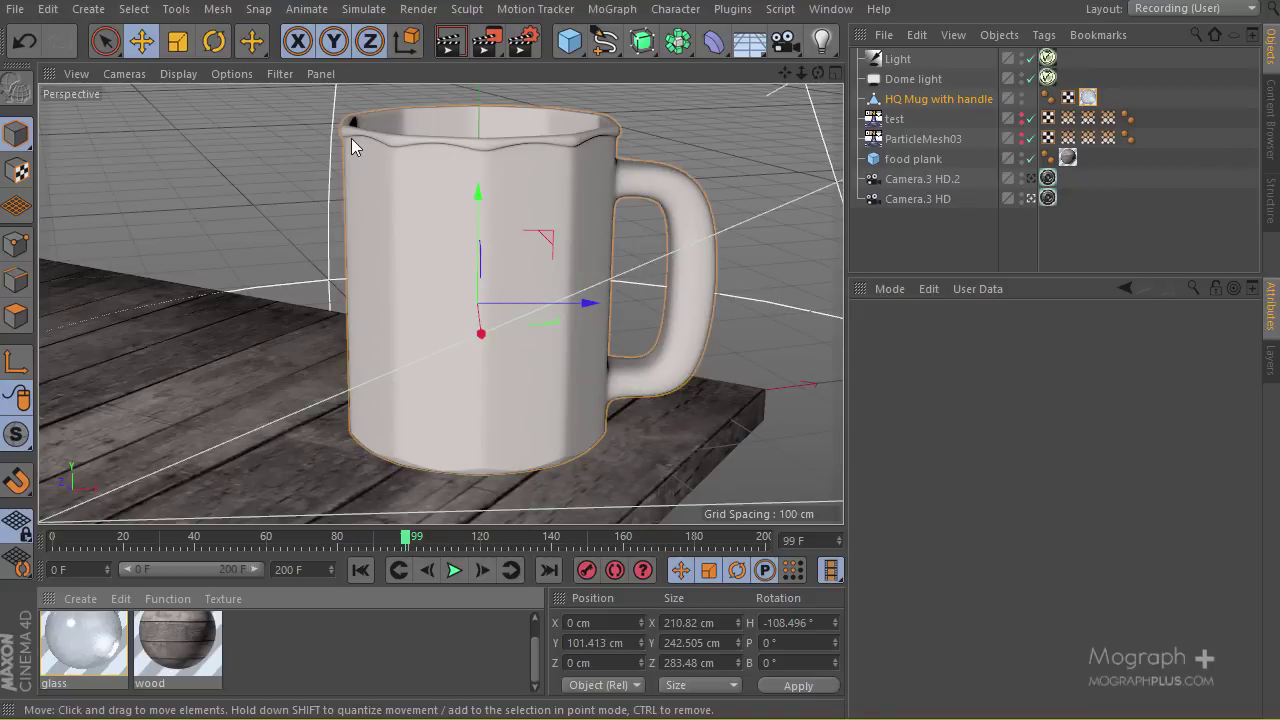
drag(486, 40, 600, 82)
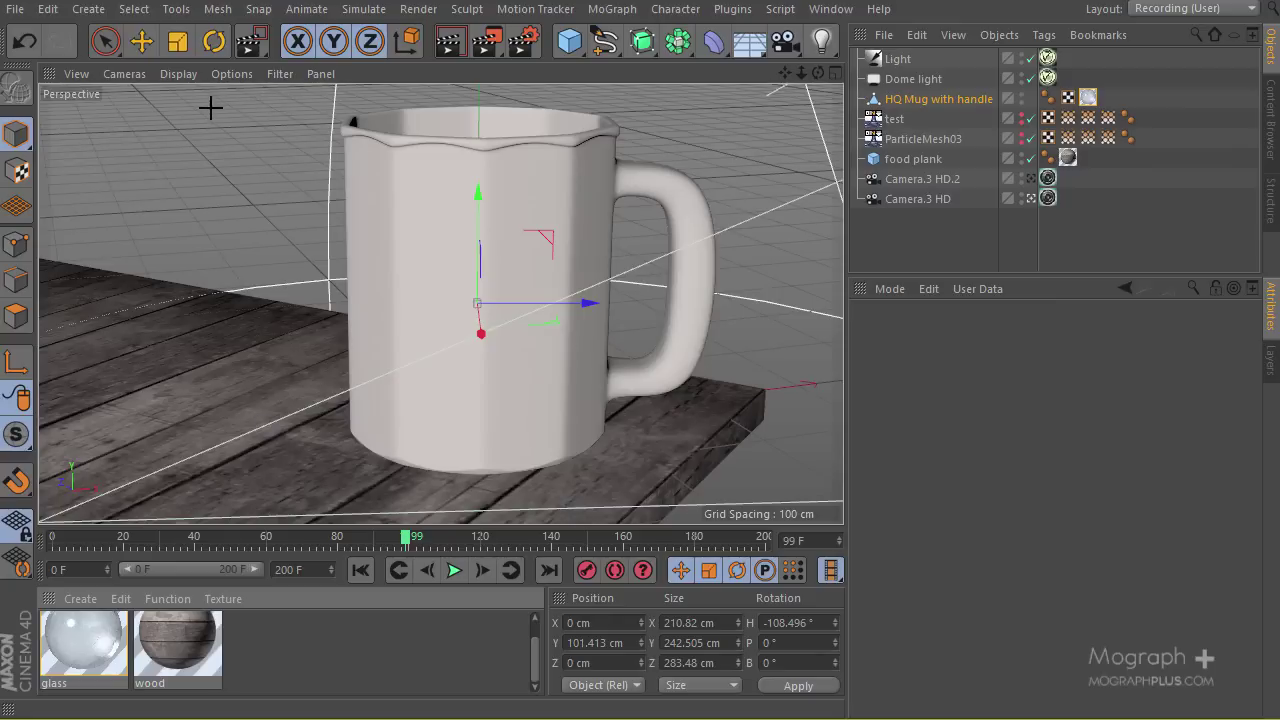
click(47, 8)
Save the scene as 'yellow liquid_Finished' and start a region test render around the mug.
mouse_move(15, 8)
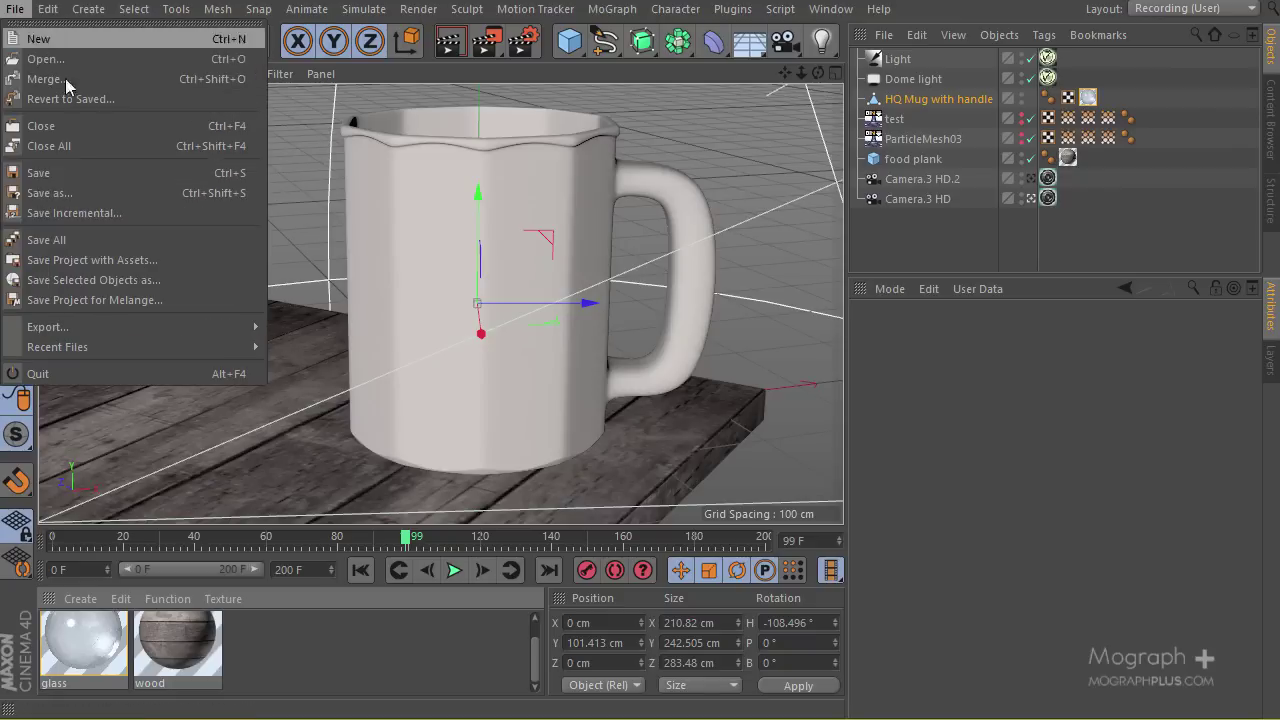
click(155, 190)
click(296, 225)
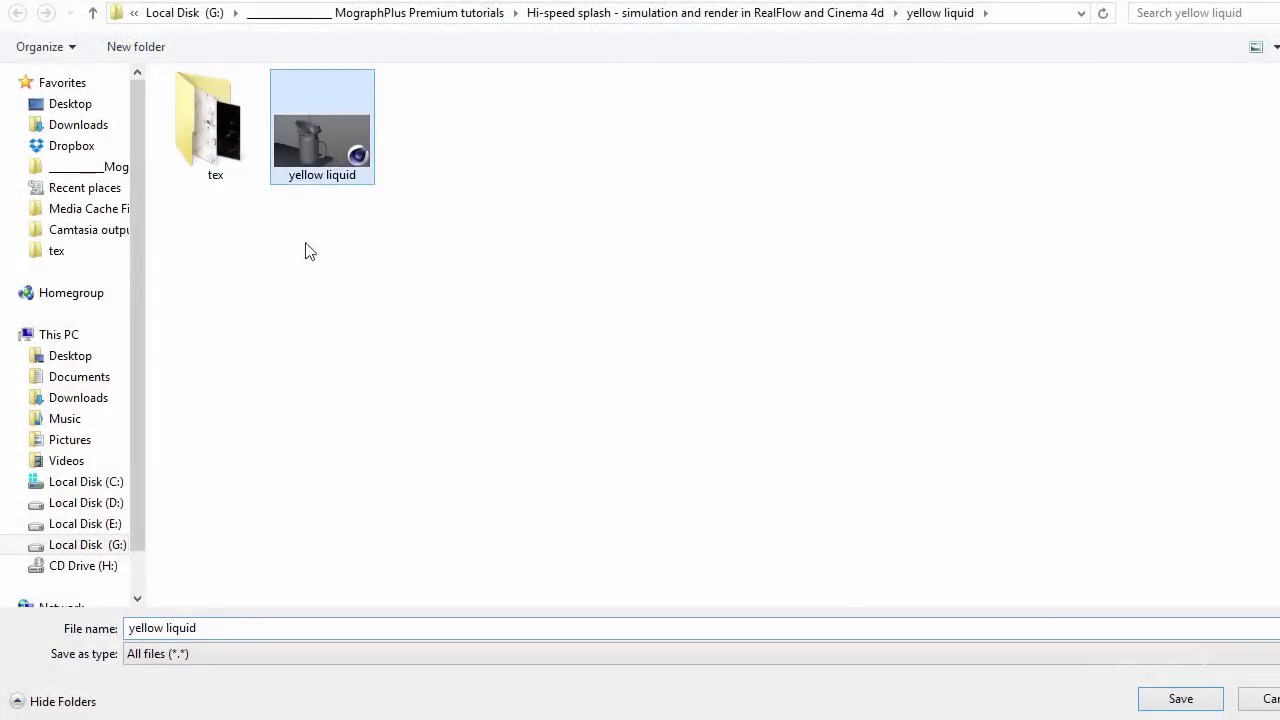
click(298, 627)
click(325, 628)
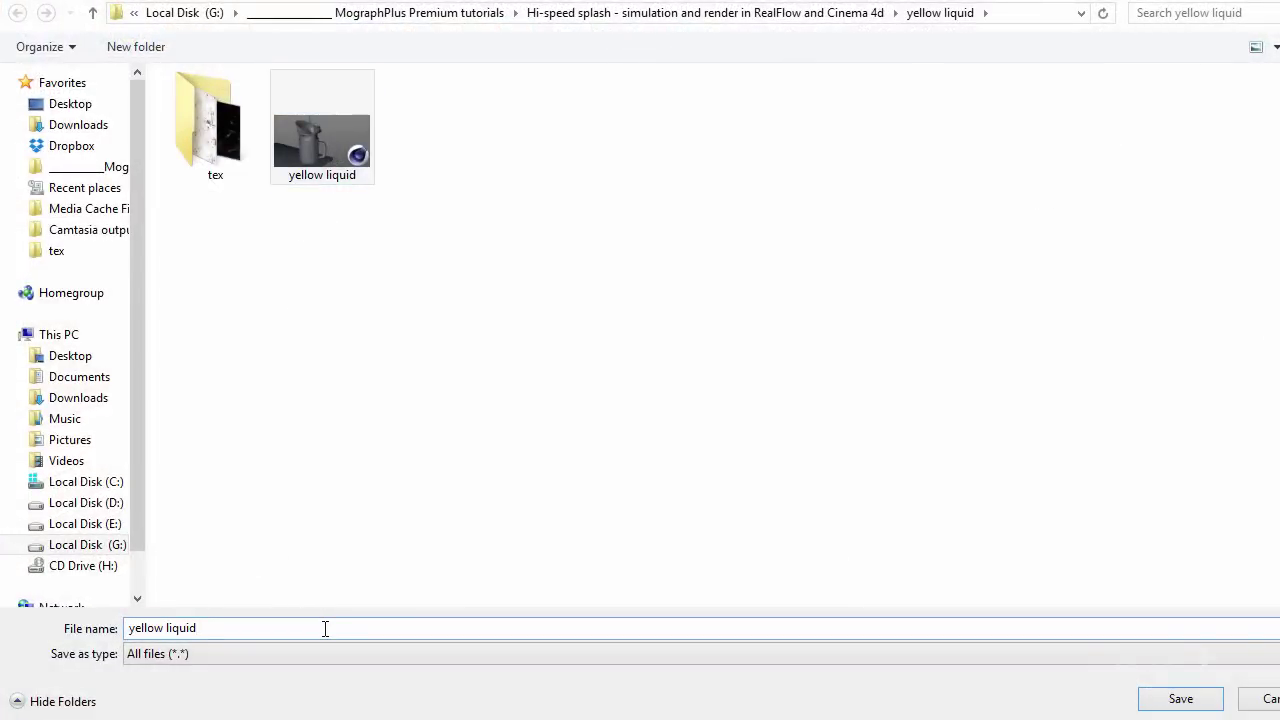
text(_Fini)
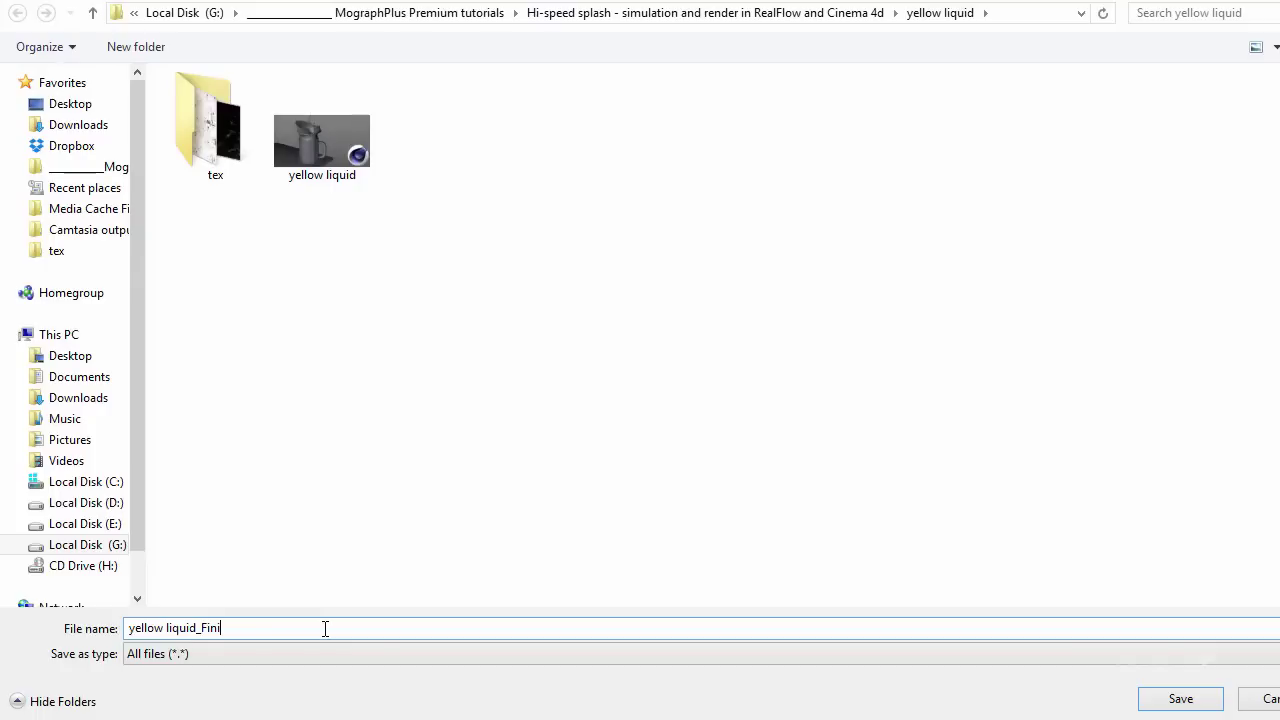
text(shed)
key(Return)
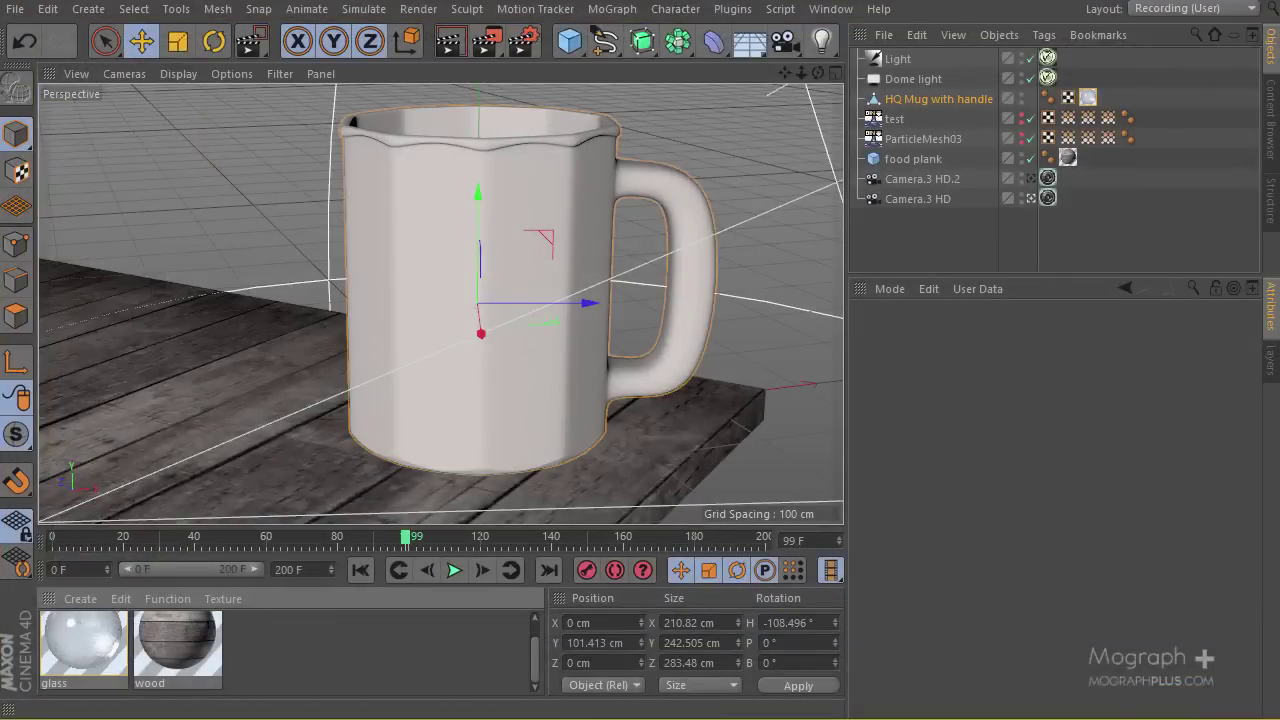
drag(485, 40, 540, 60)
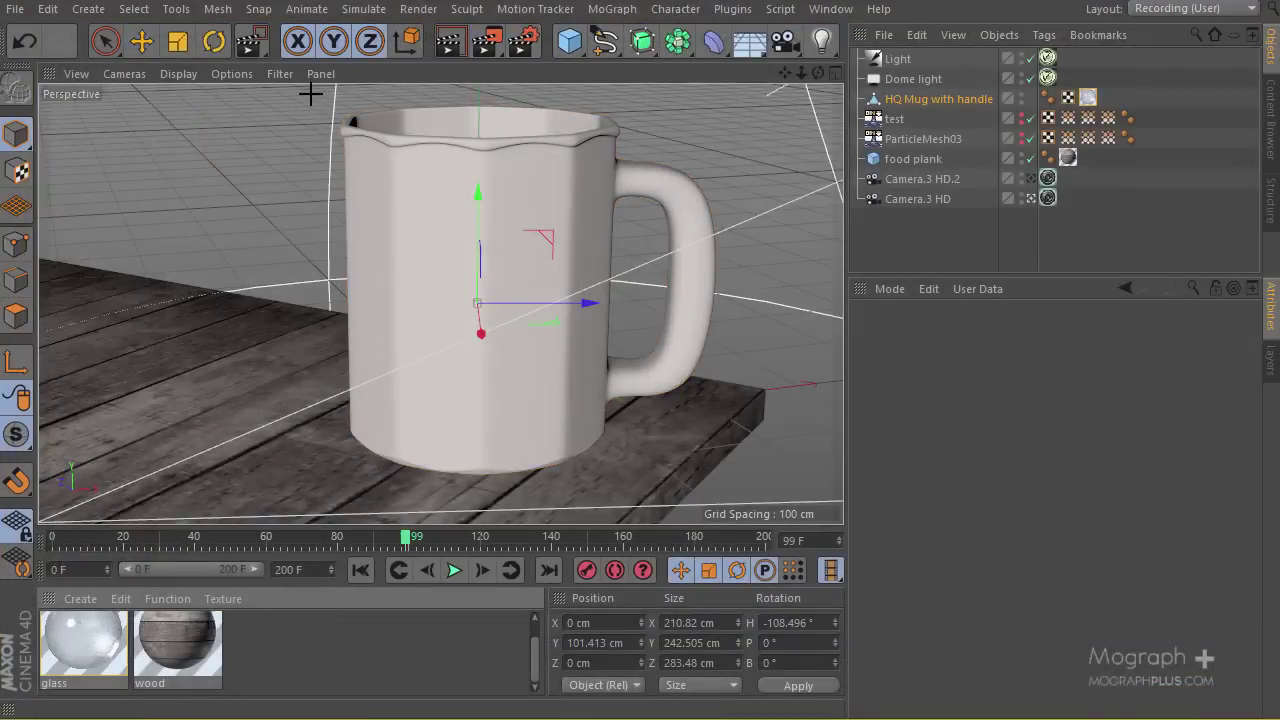
drag(311, 99, 725, 497)
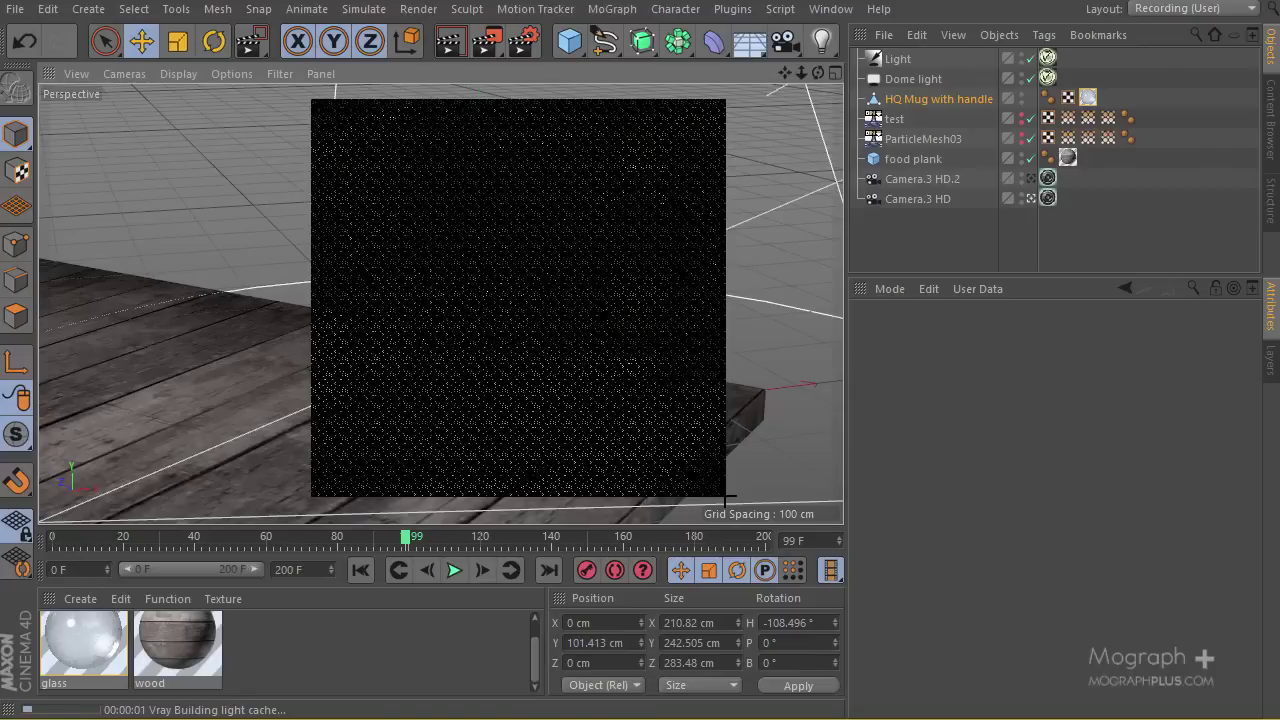
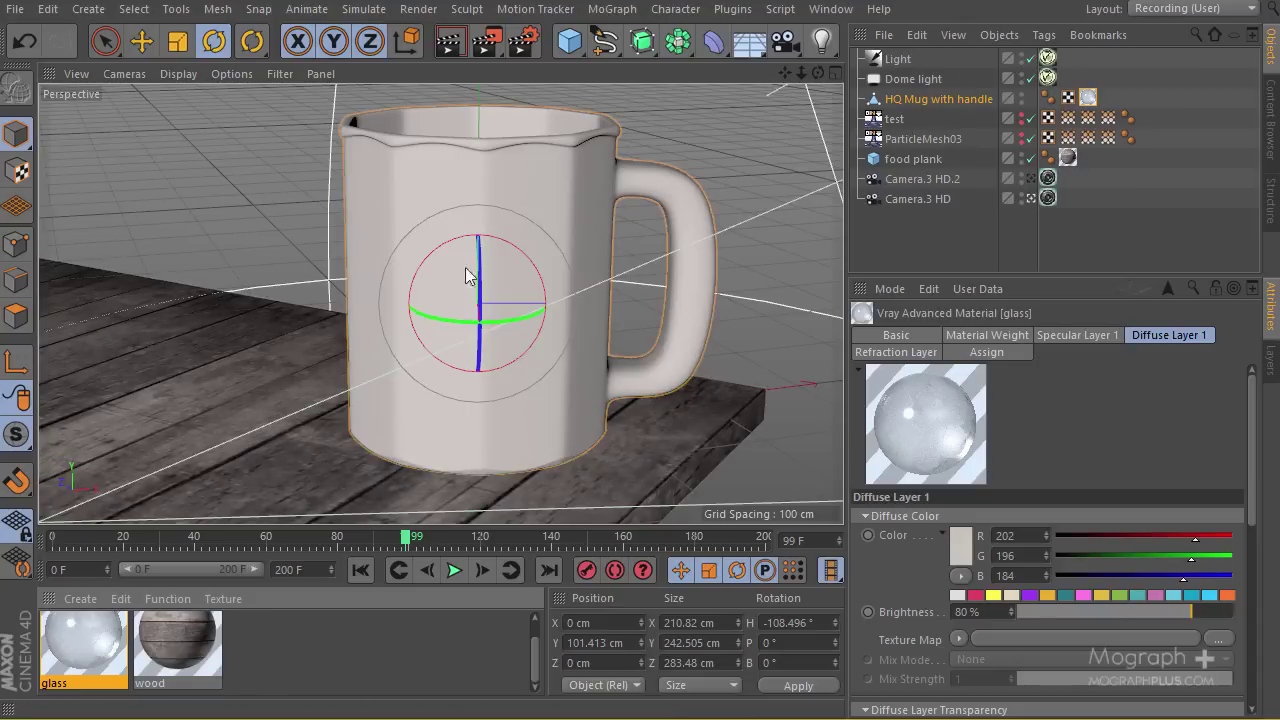
Look through Camera.3 HD.2 and create a new VRayAdvancedMaterial from the VrayBridge shaders.
click(1027, 179)
click(1027, 179)
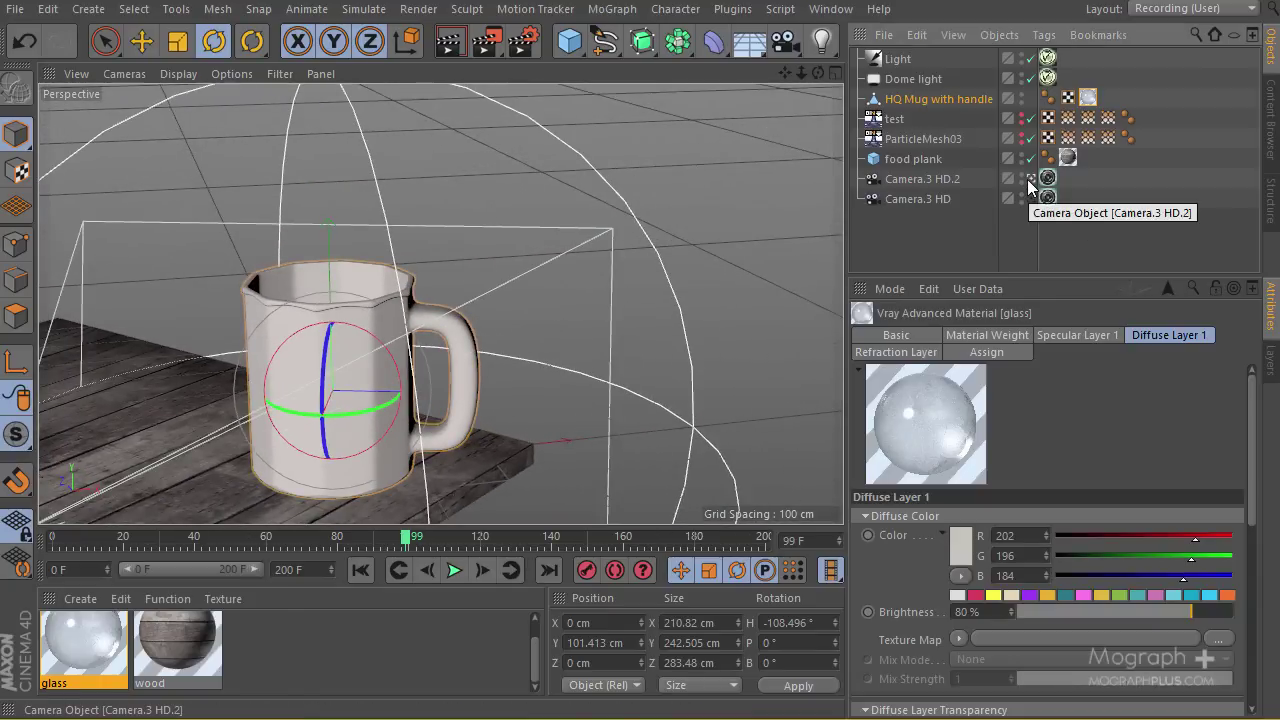
click(90, 598)
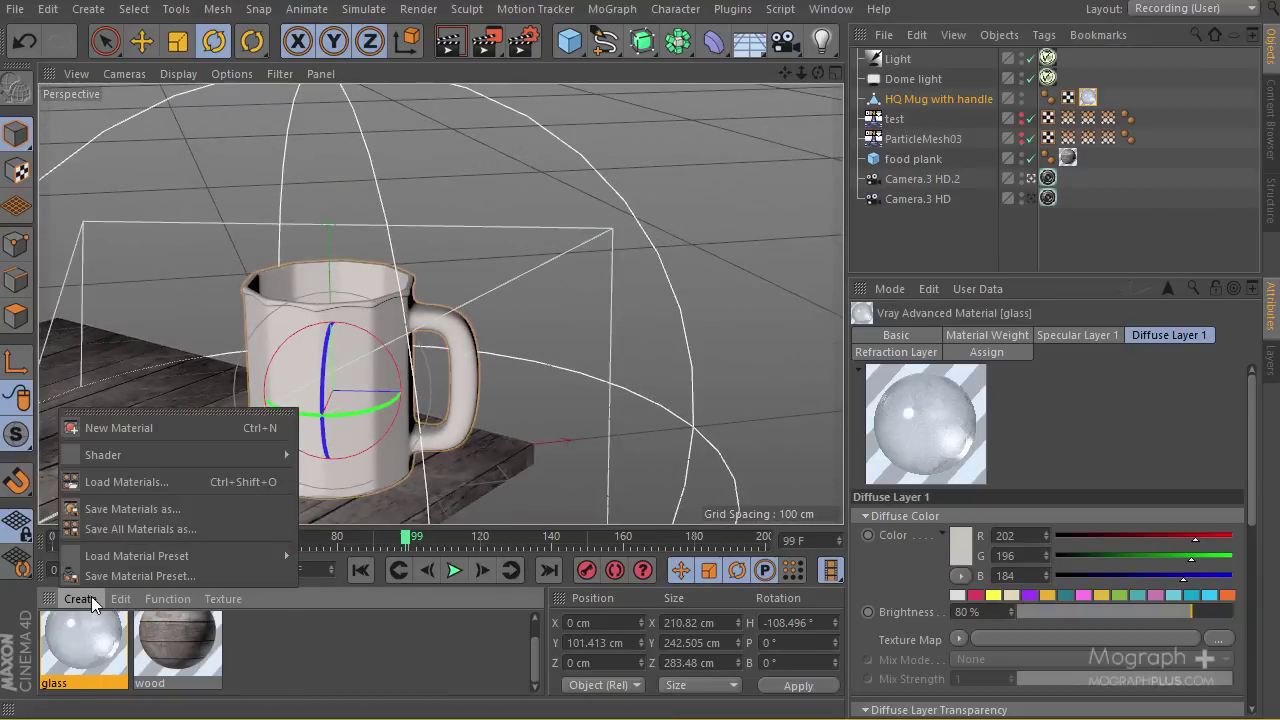
mouse_move(255, 455)
mouse_move(379, 440)
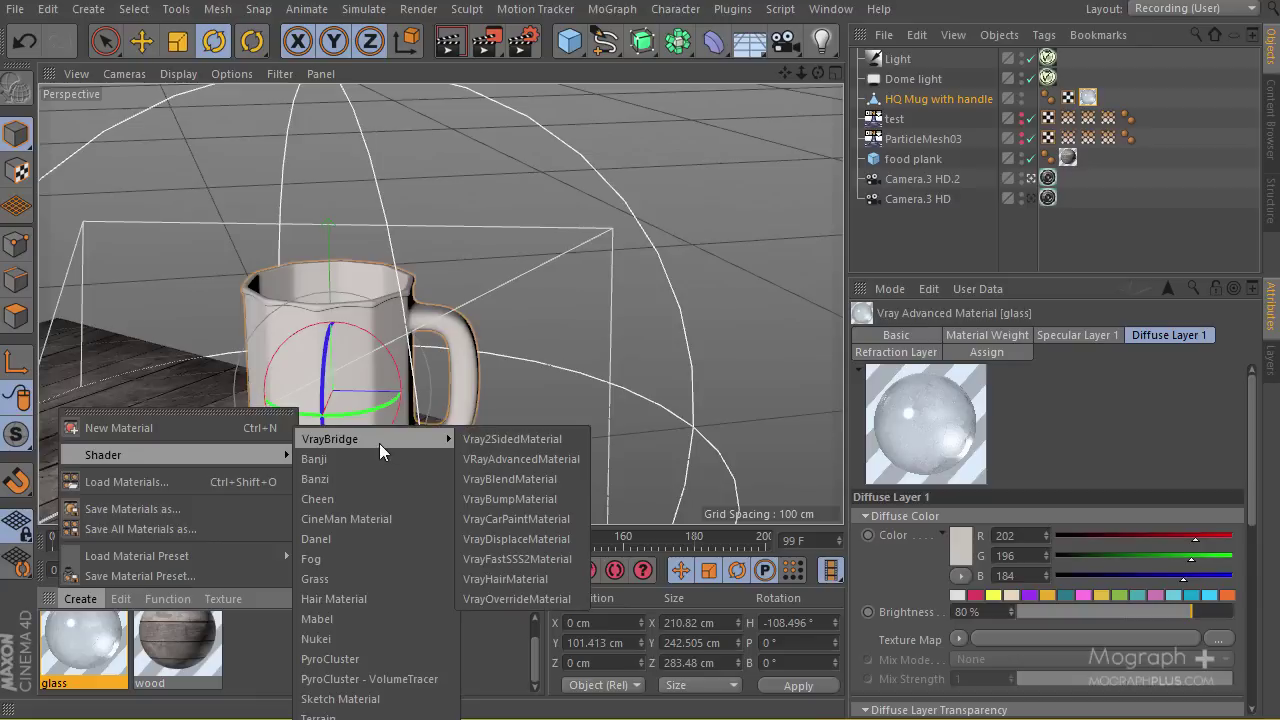
click(488, 458)
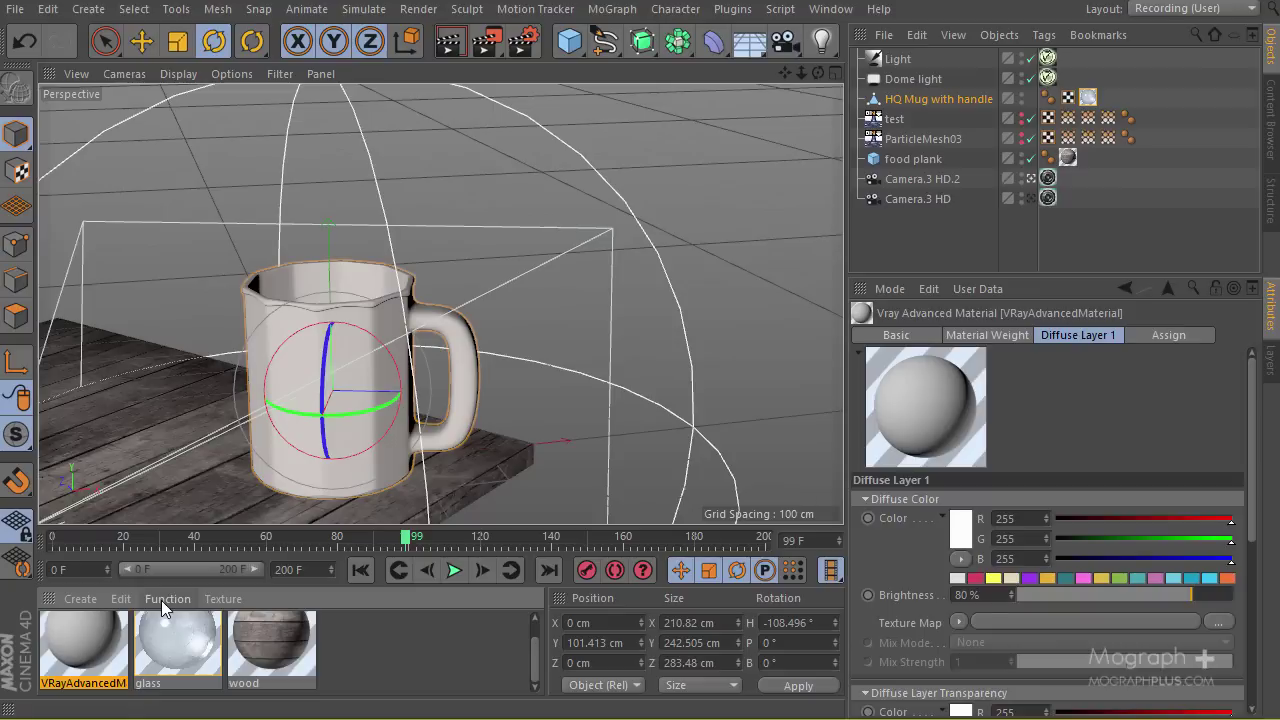
In the new material, turn off Diffuse Layer 1 and enable Refraction Layer and Specular Layer 1.
double_click(80, 625)
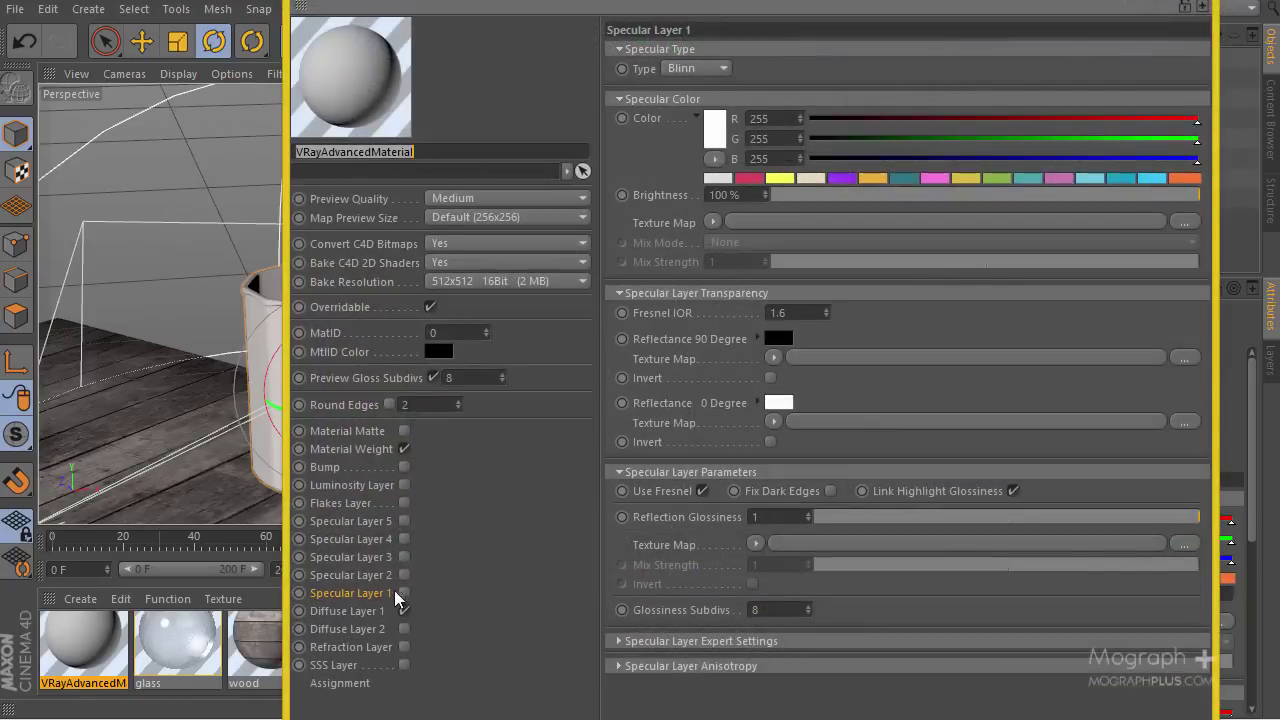
click(376, 613)
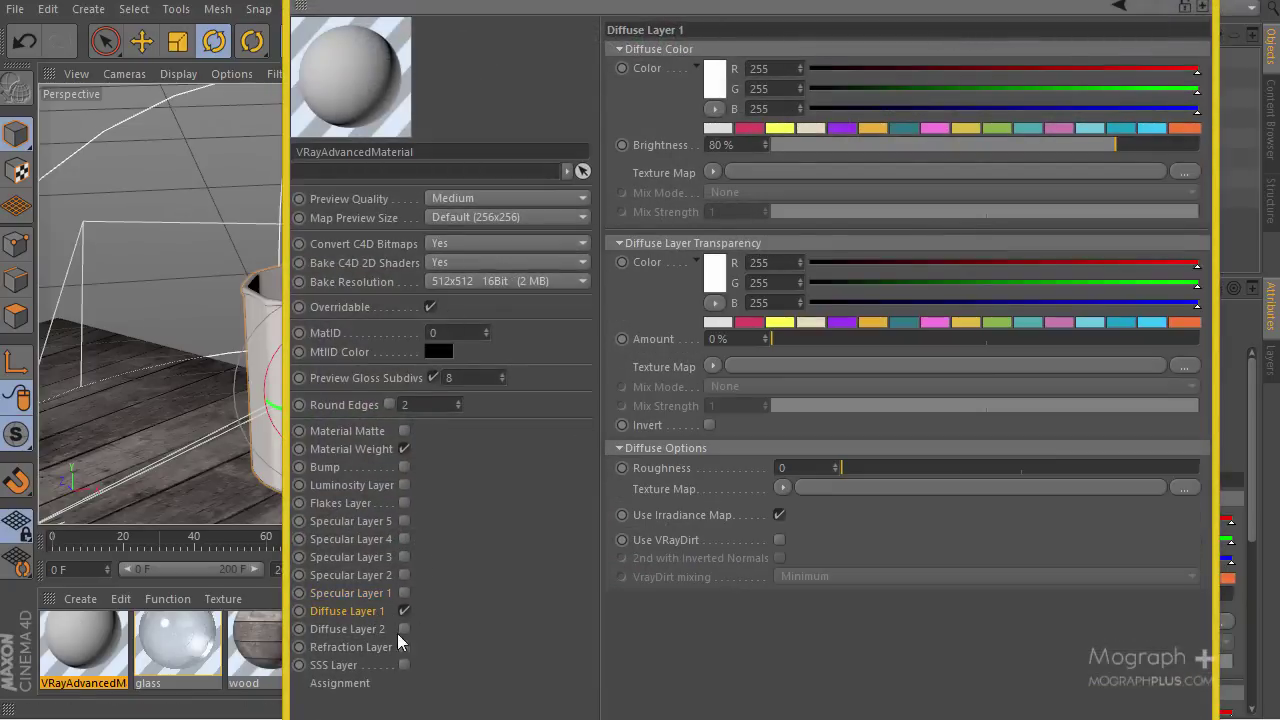
click(404, 611)
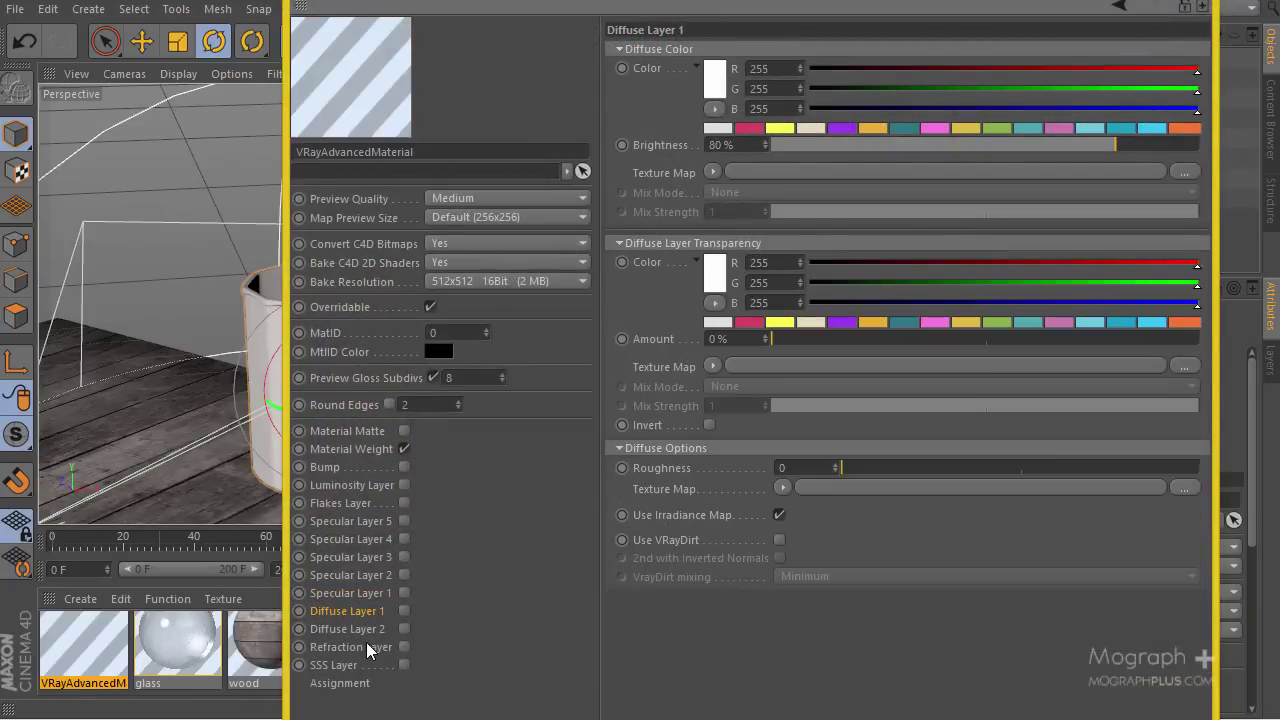
click(404, 647)
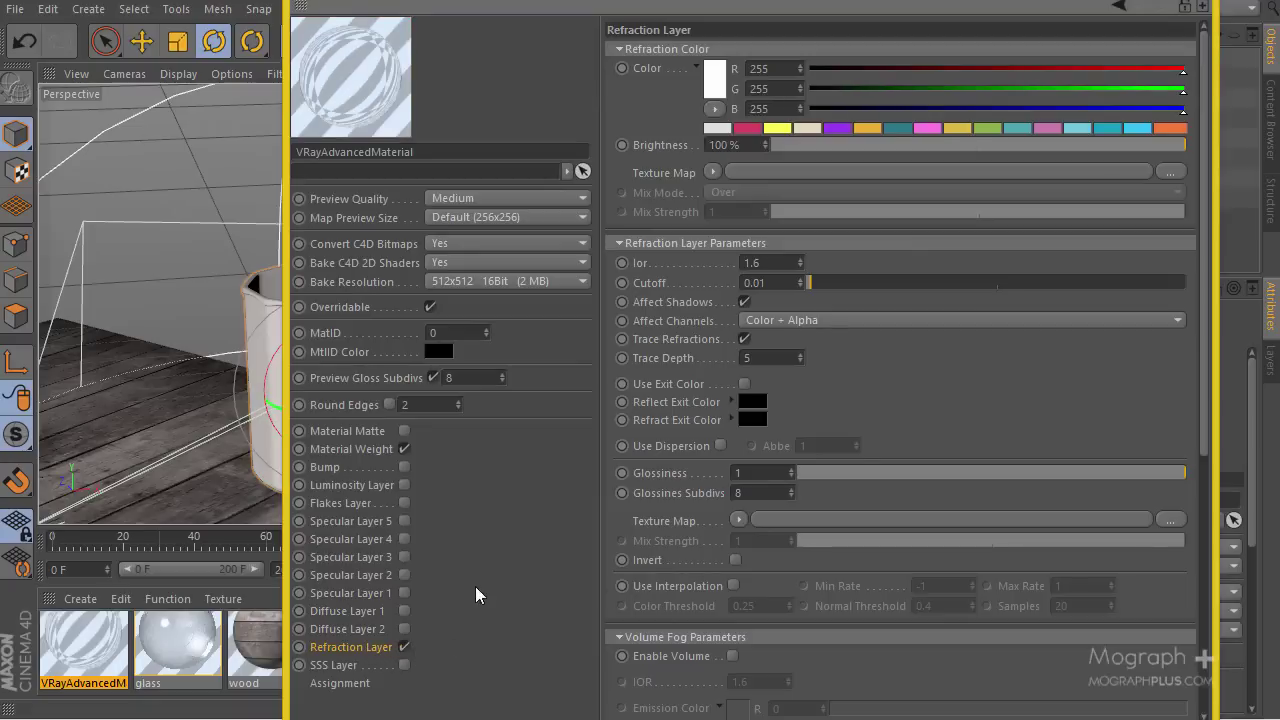
click(404, 593)
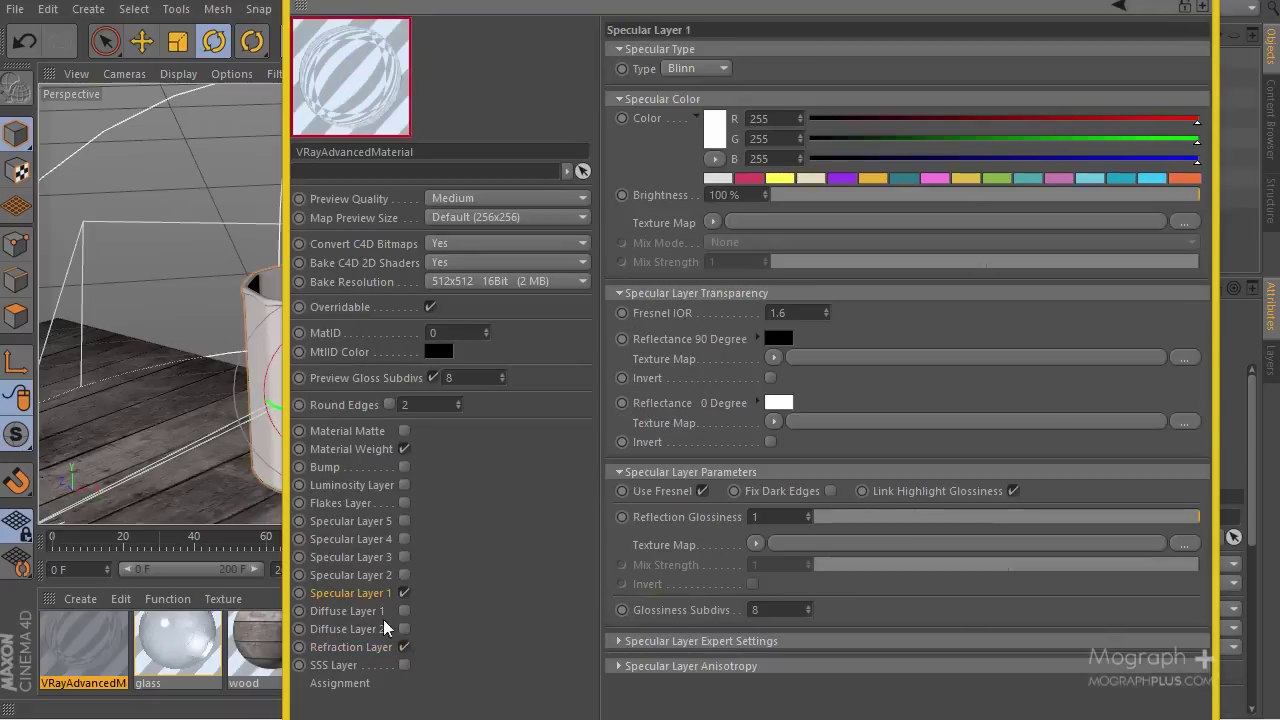
Set refraction glossiness to 0.9 and enable volume fog.
click(360, 647)
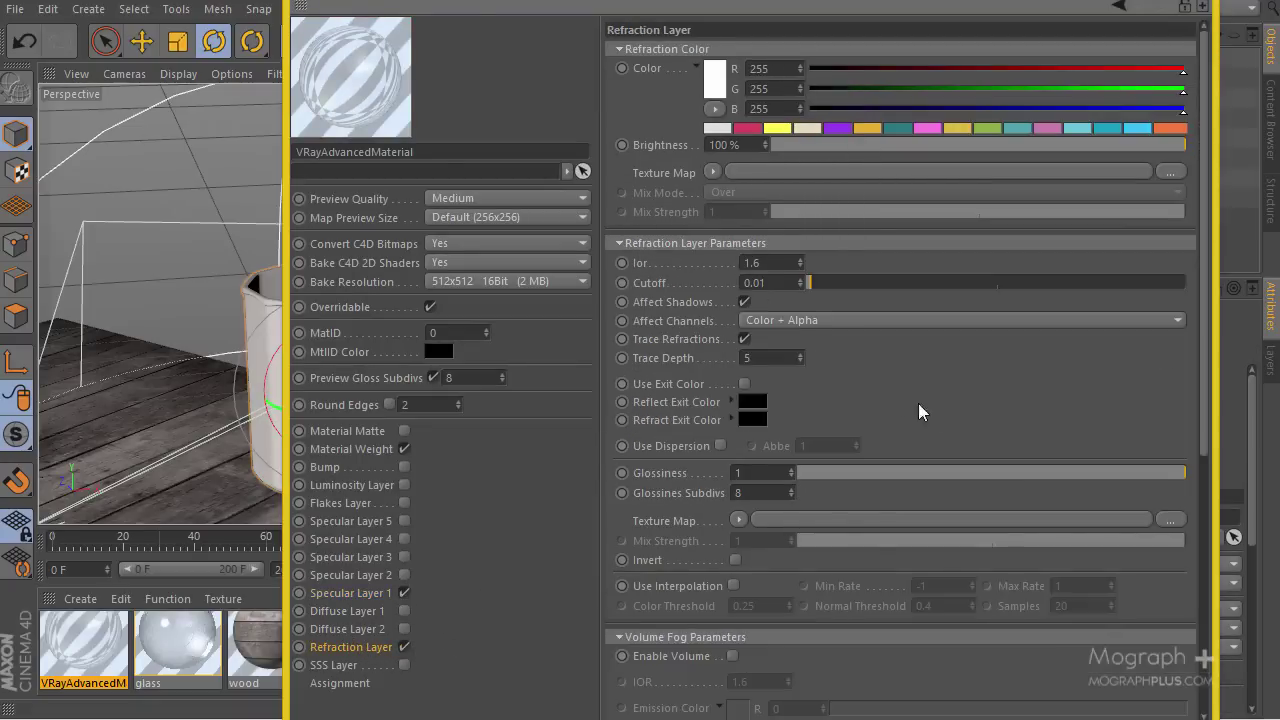
scroll(976, 300, down, 2)
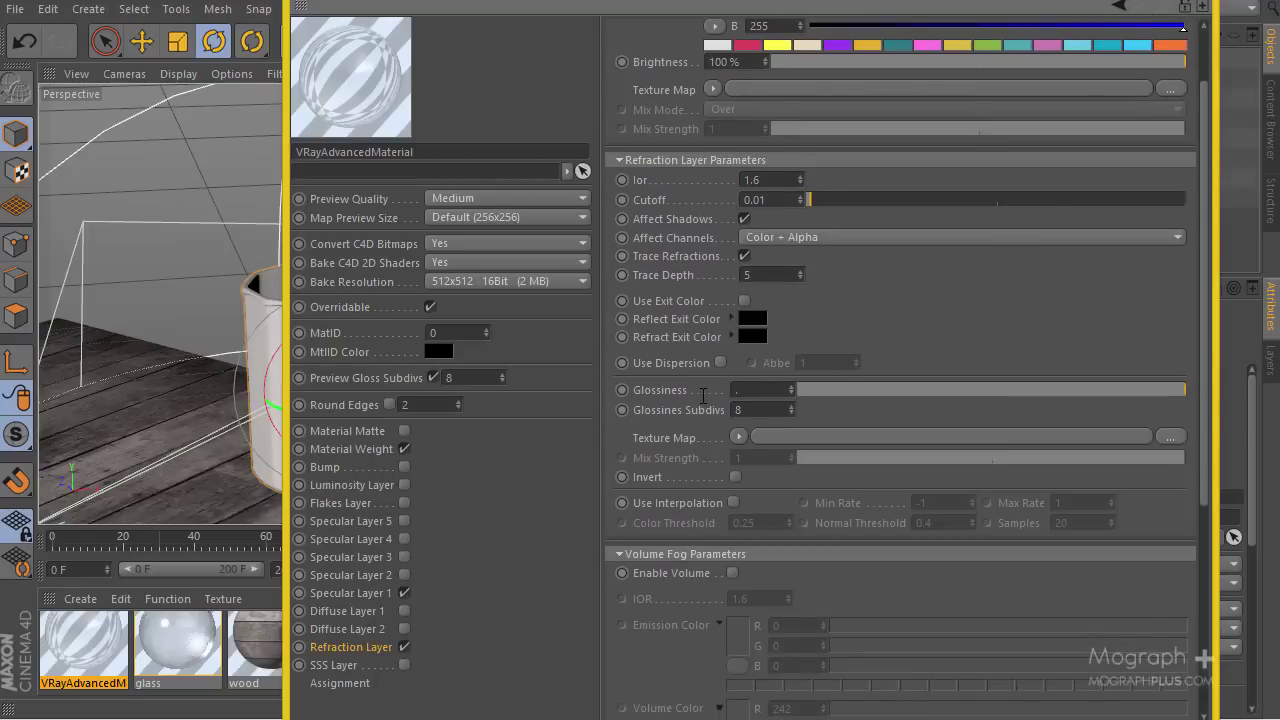
key(Return)
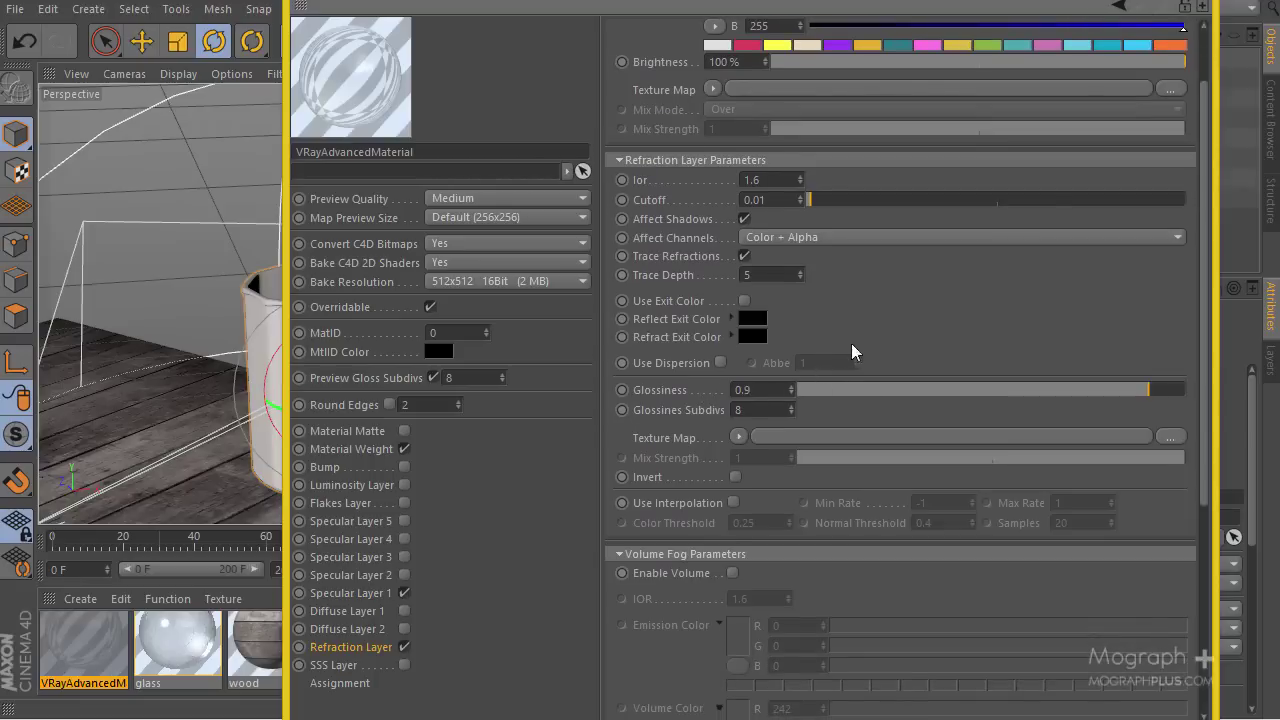
click(732, 573)
scroll(901, 500, down, 1)
drag(901, 500, 896, 332)
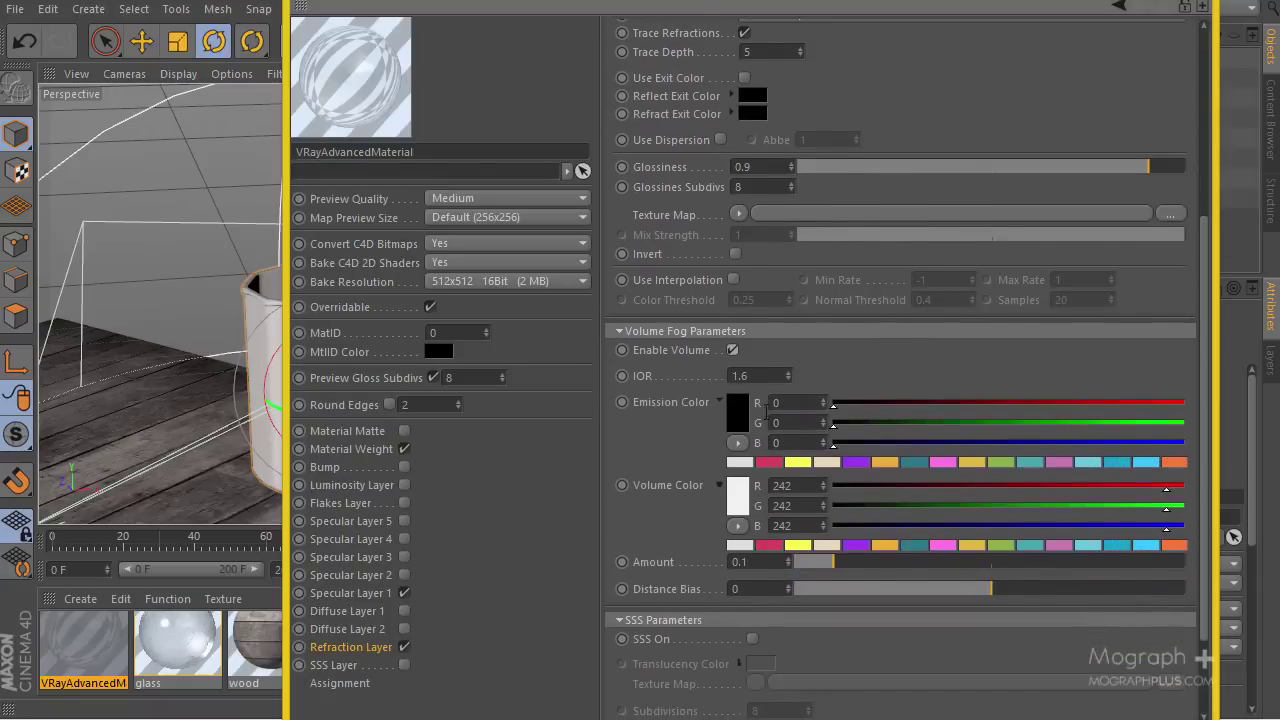
Tint the volume fog colour beige (234, 218, 187).
click(828, 546)
click(743, 505)
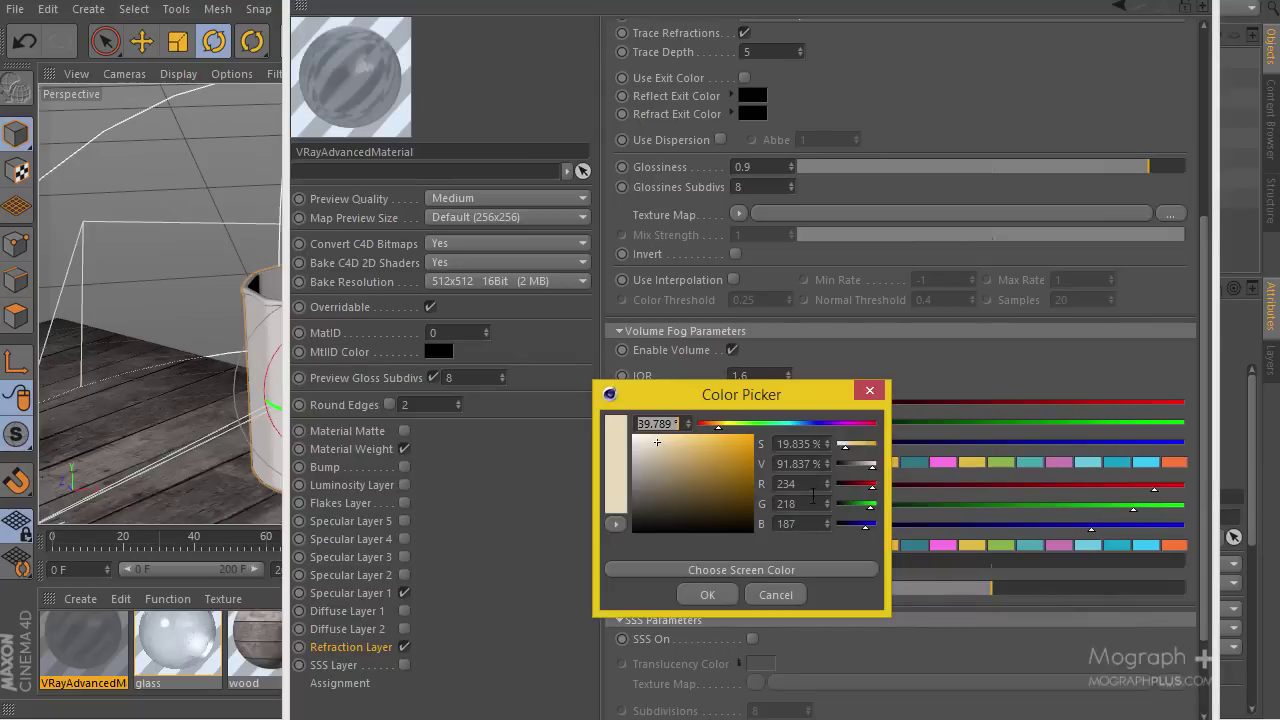
click(870, 390)
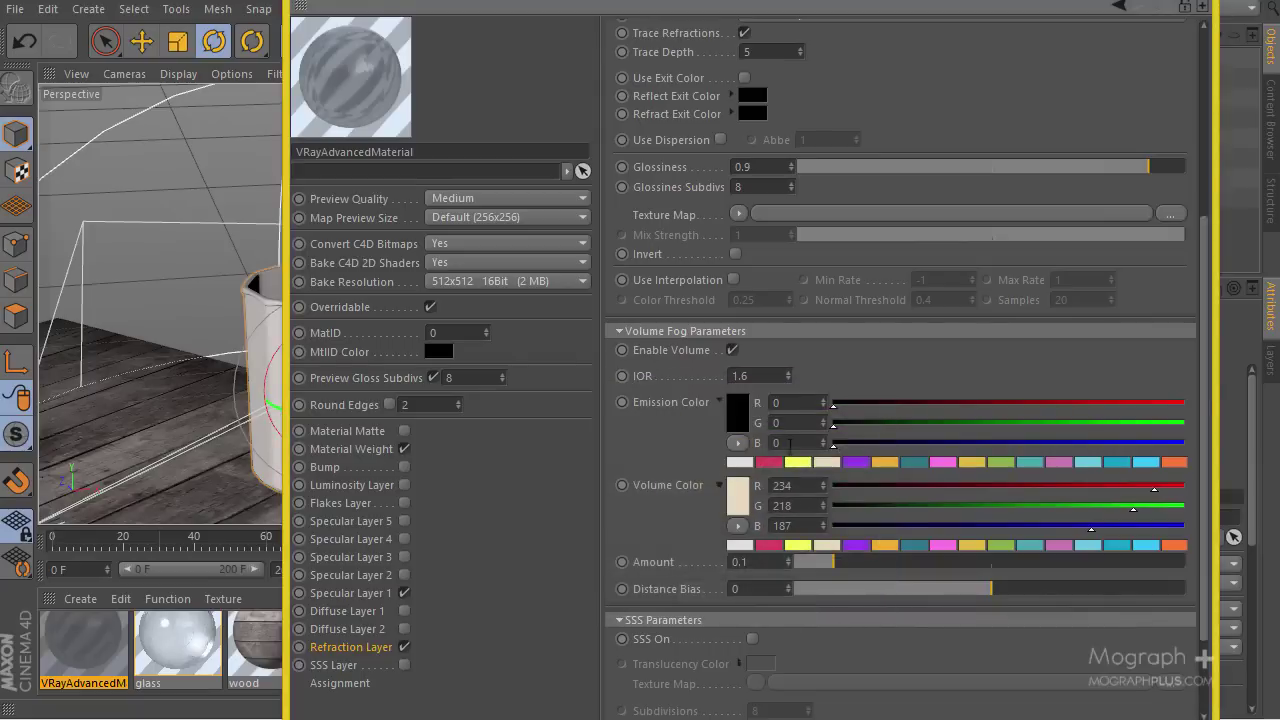
scroll(676, 500, down, 3)
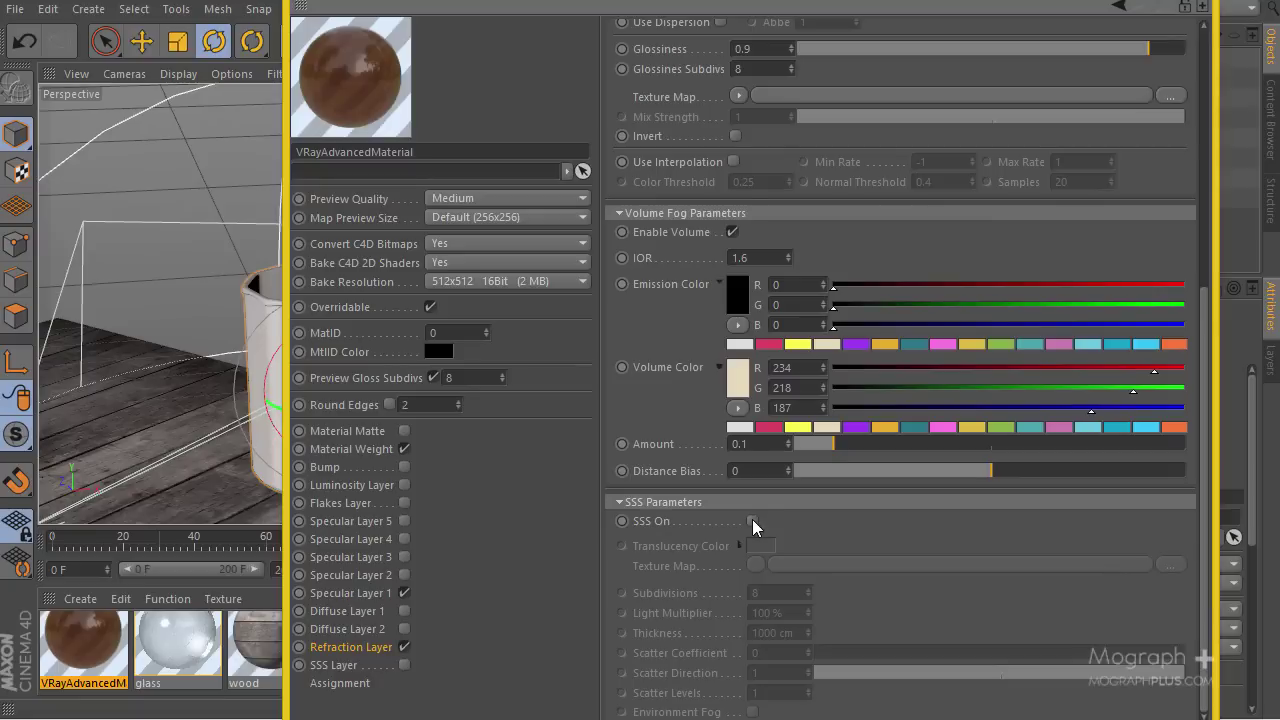
Turn on SSS with an 80% brightness light-grey translucency colour and scatter levels 10.
click(753, 521)
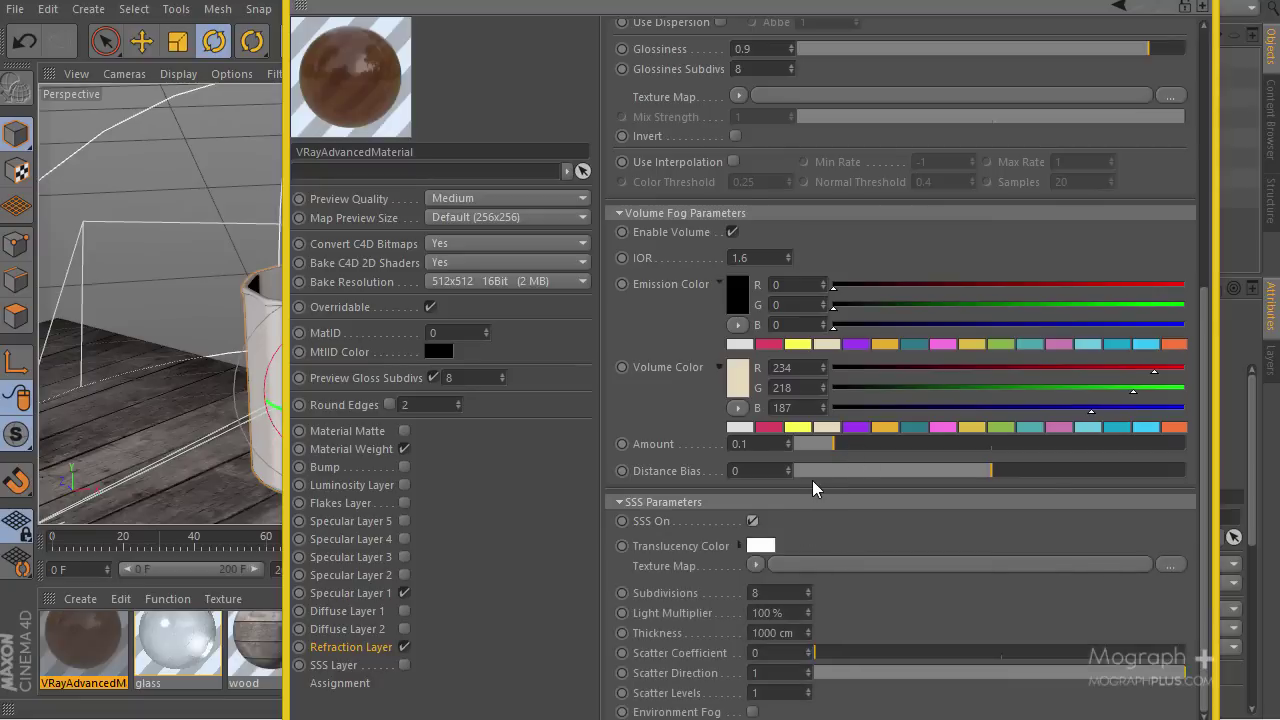
click(759, 548)
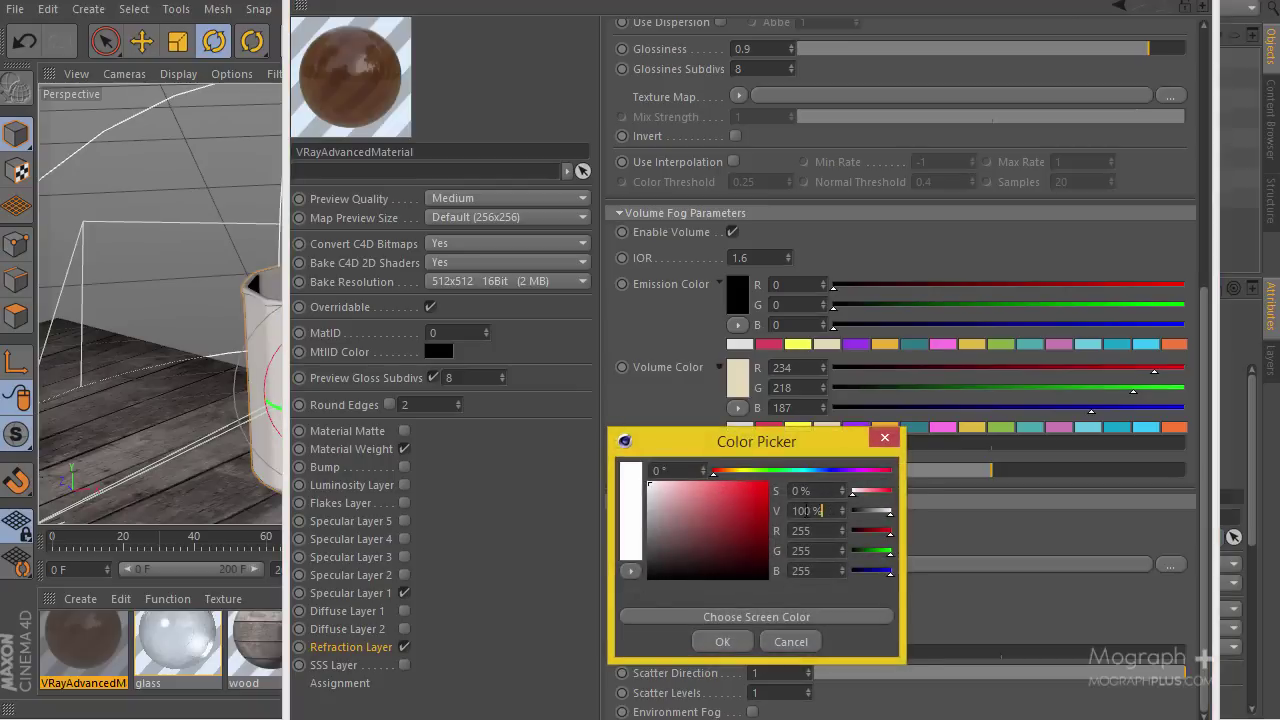
double_click(812, 510)
text(80)
click(722, 641)
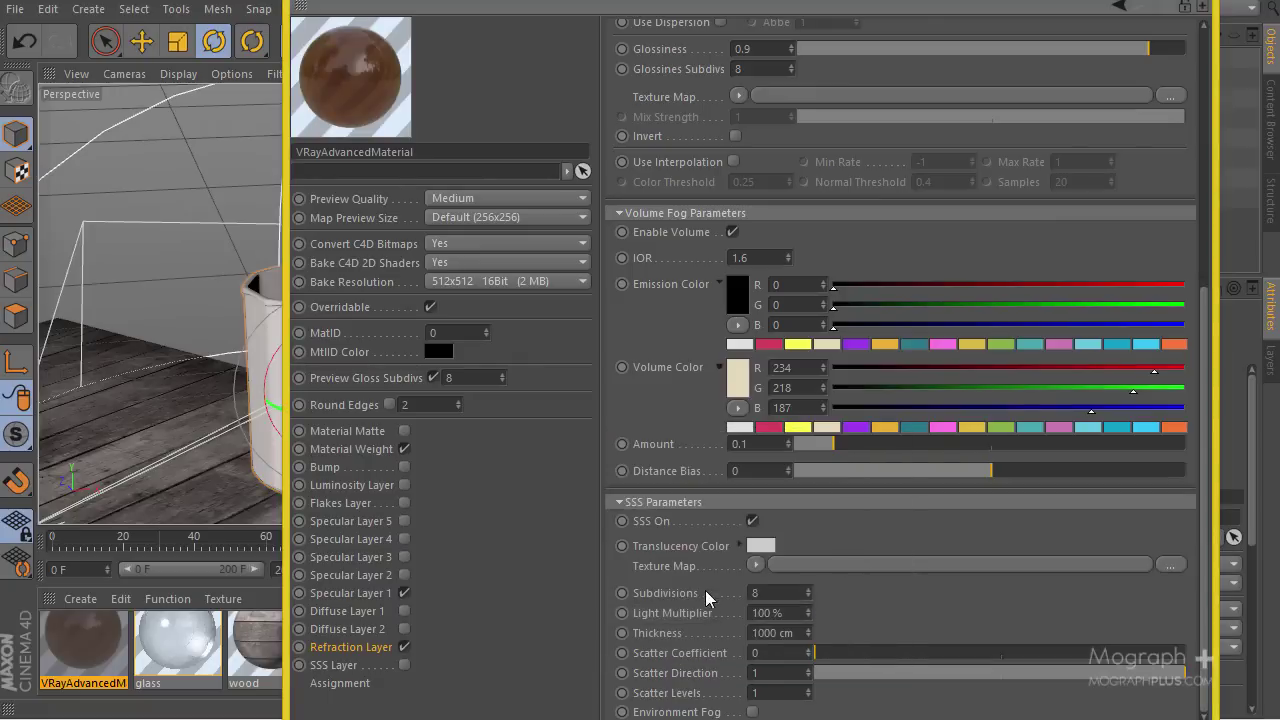
click(755, 545)
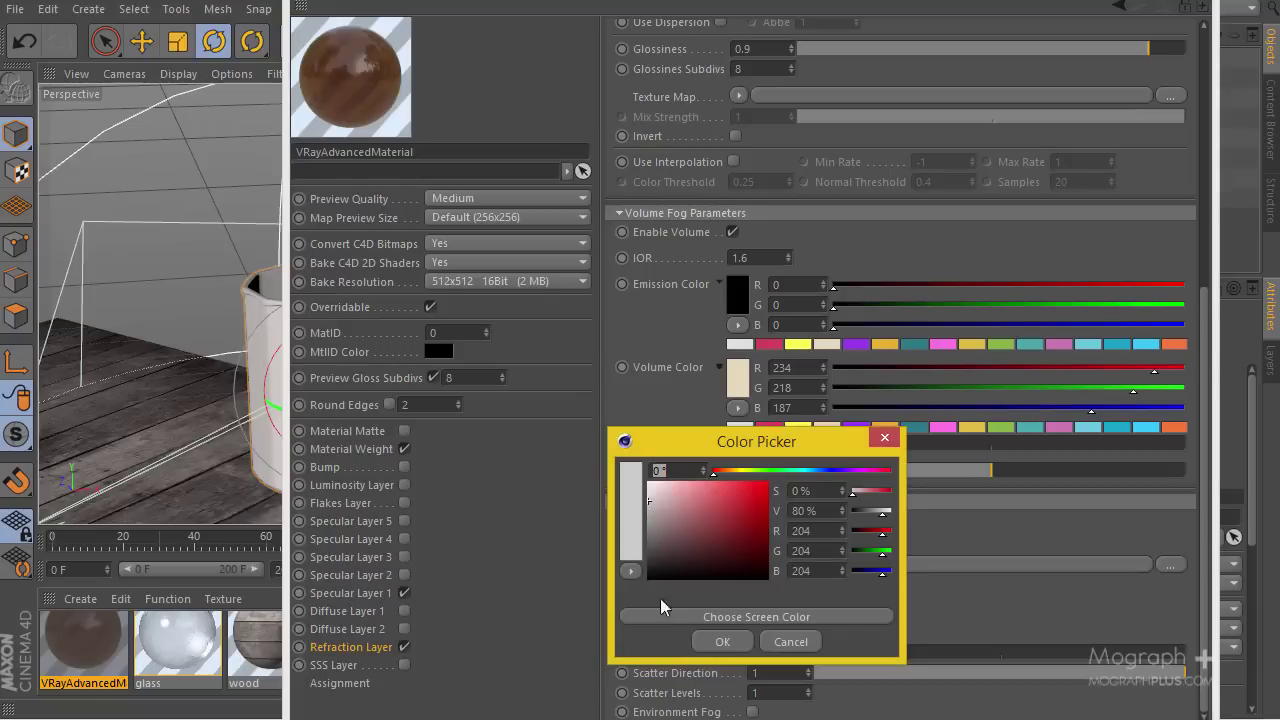
click(722, 641)
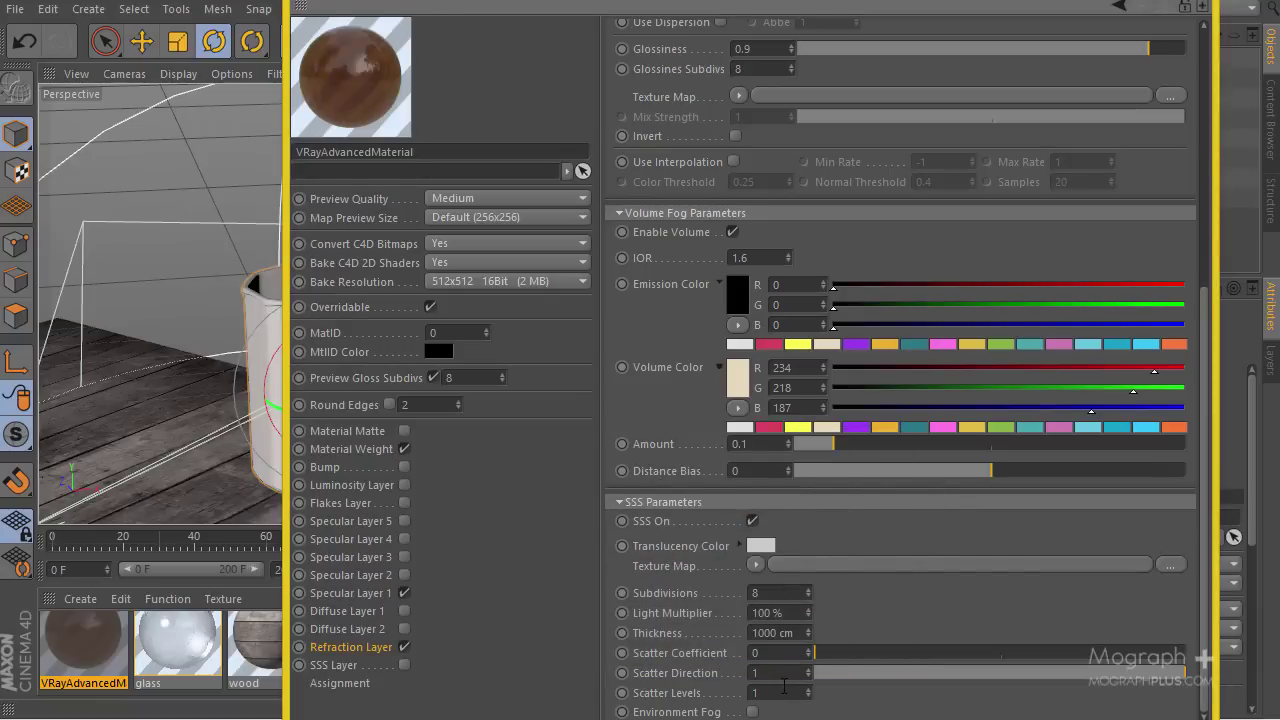
text(0)
key(Return)
Set Specular Layer 1 reflection glossiness to 0.78 and re-enable Diffuse Layer 1.
click(367, 595)
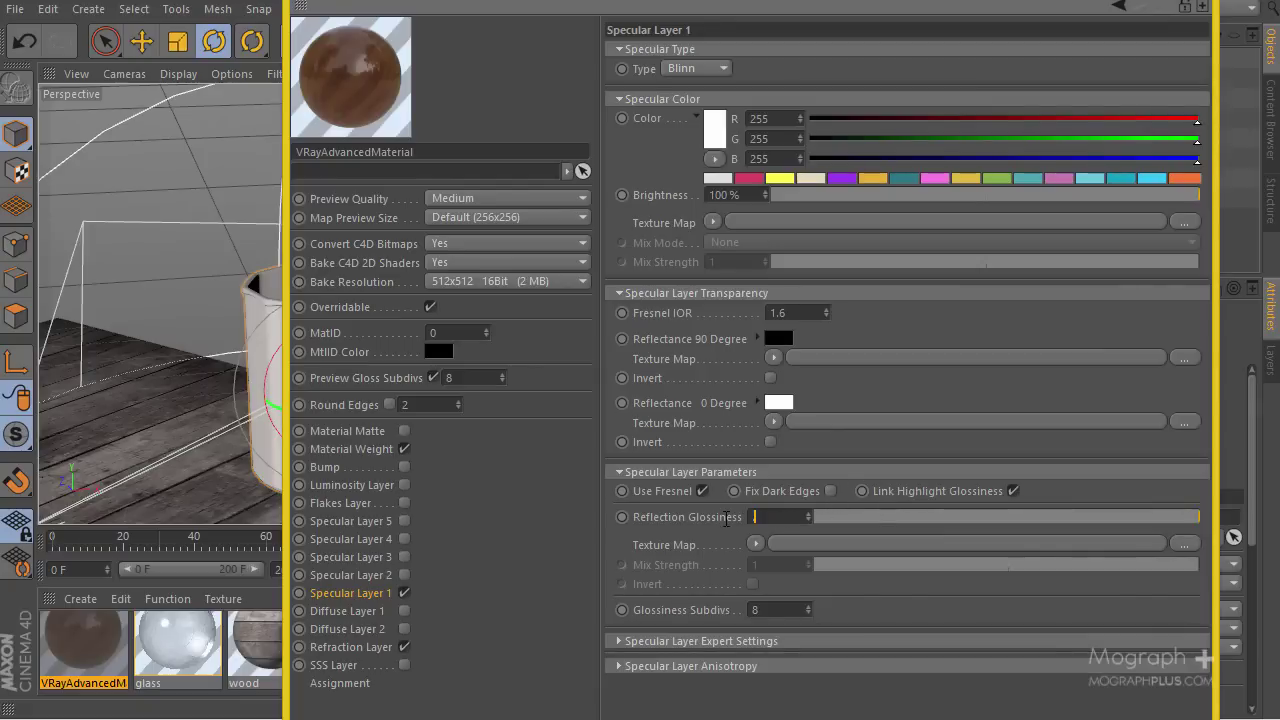
key(Return)
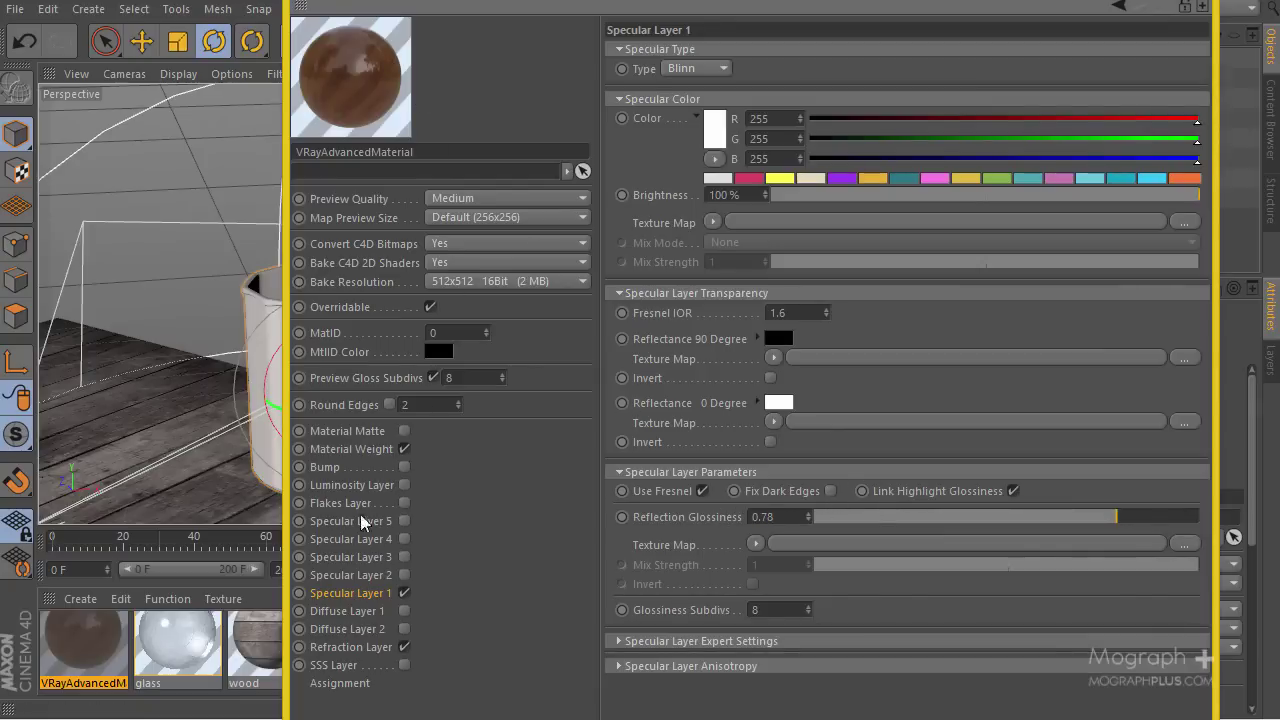
click(355, 612)
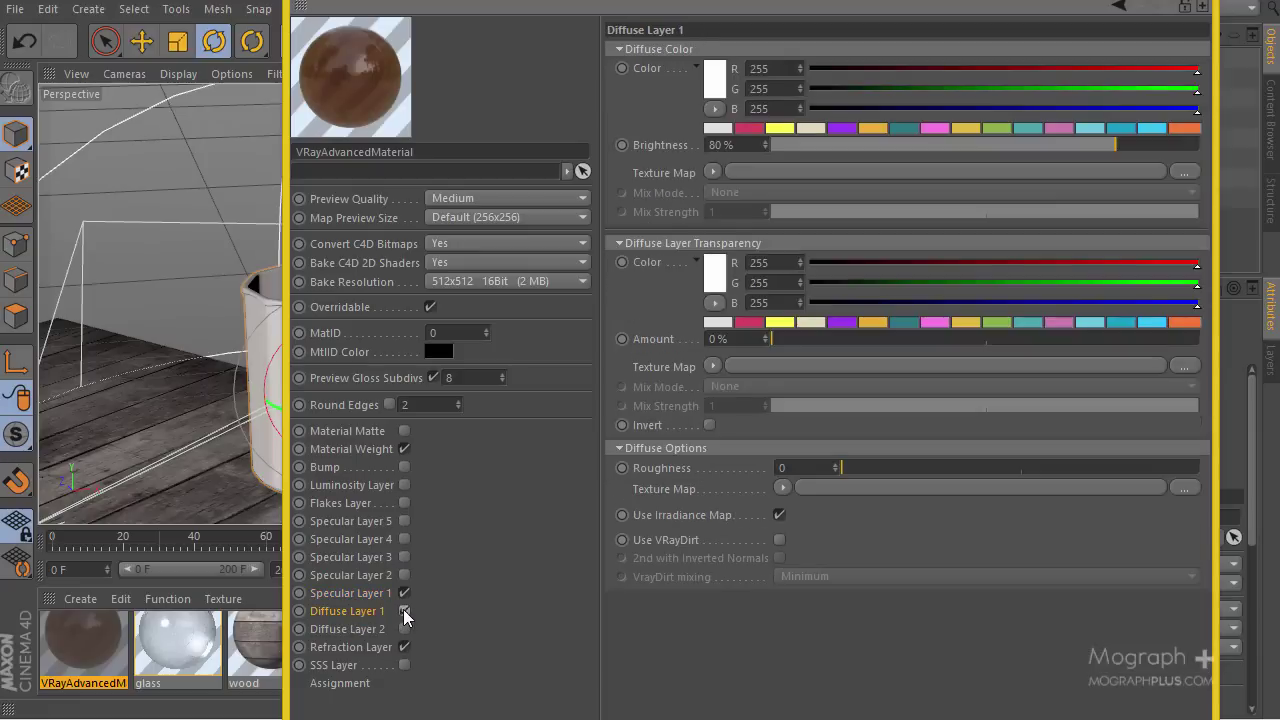
click(404, 611)
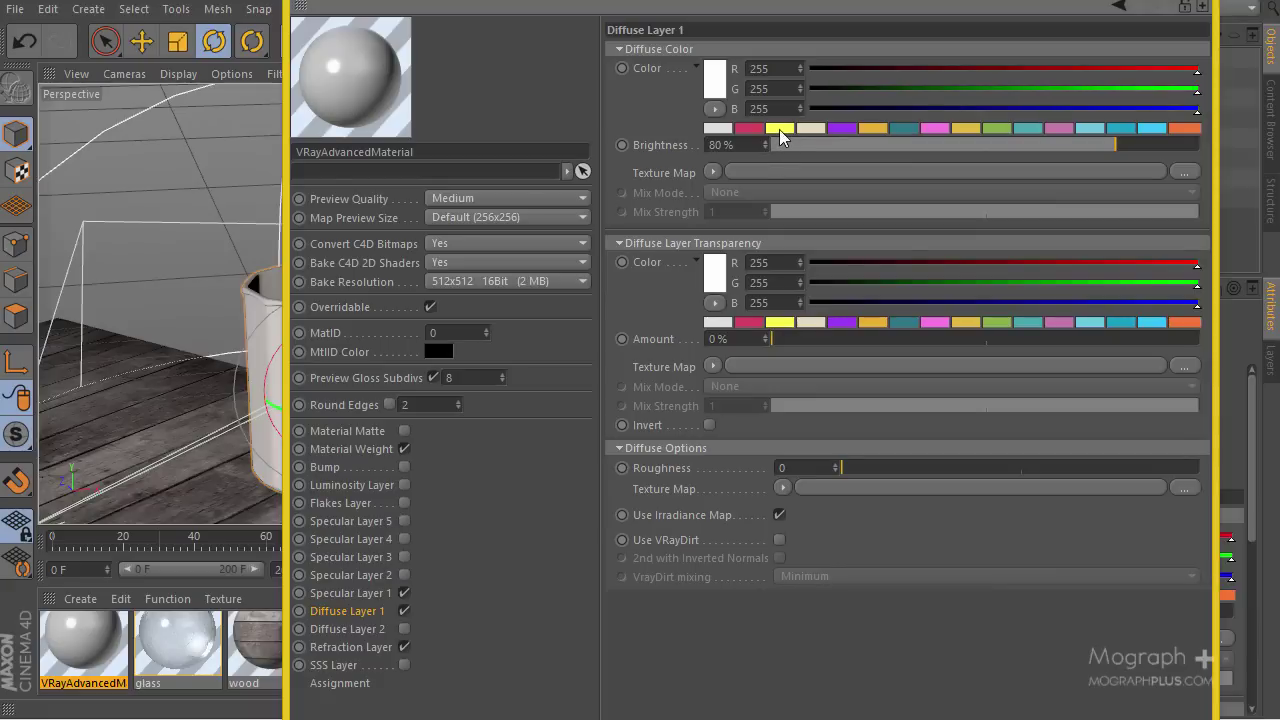
Make the diffuse colour yellow (255, 255, 75) with 30% transparency and close the editor.
click(780, 130)
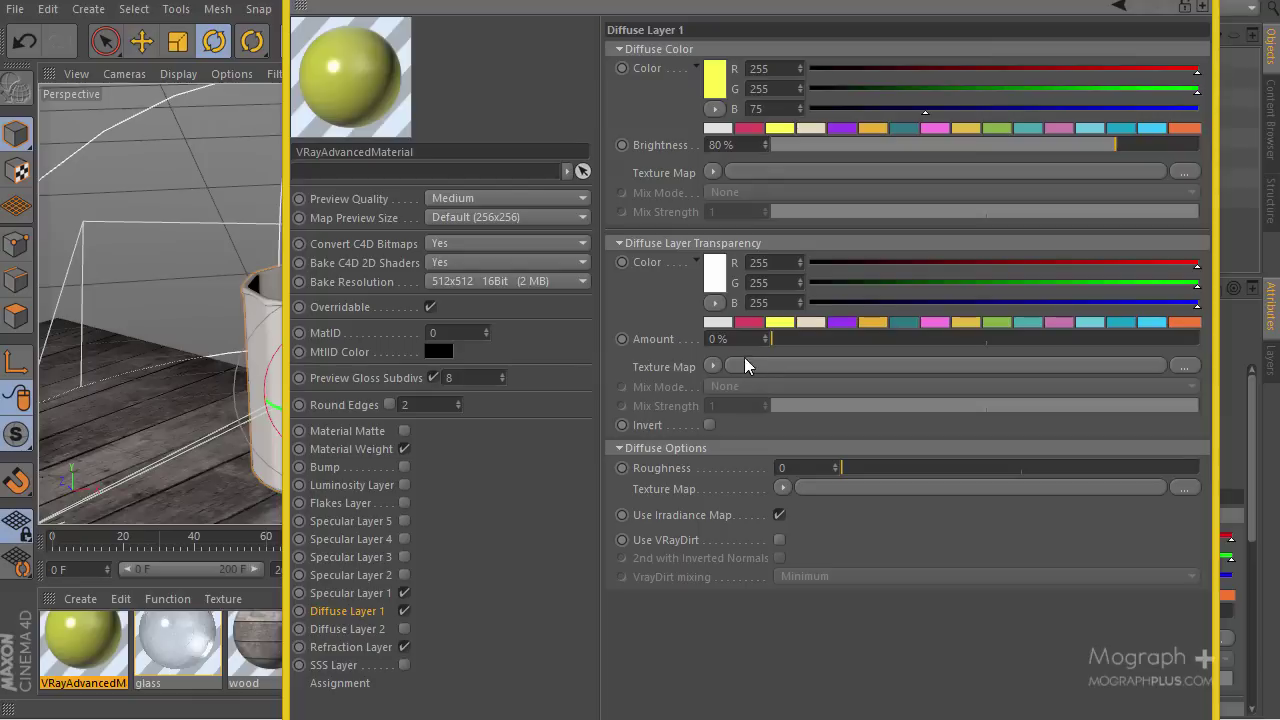
drag(723, 339, 656, 344)
text(32)
key(Return)
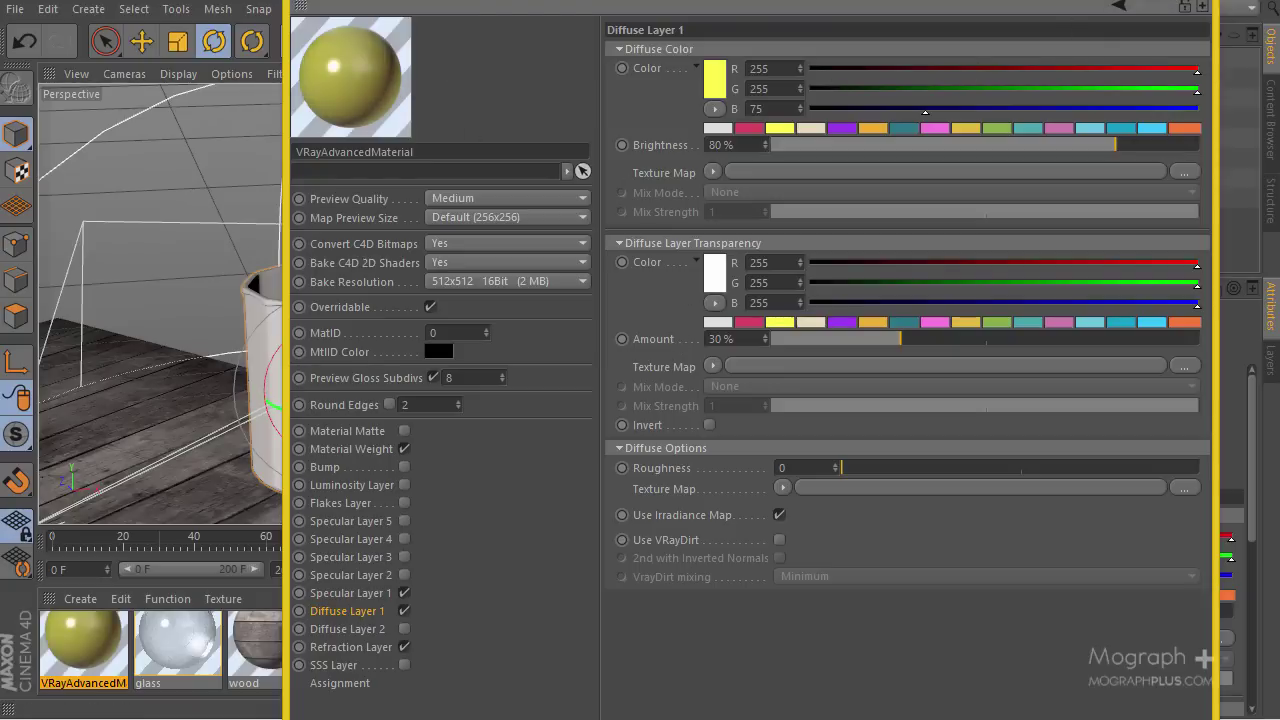
click(1203, 6)
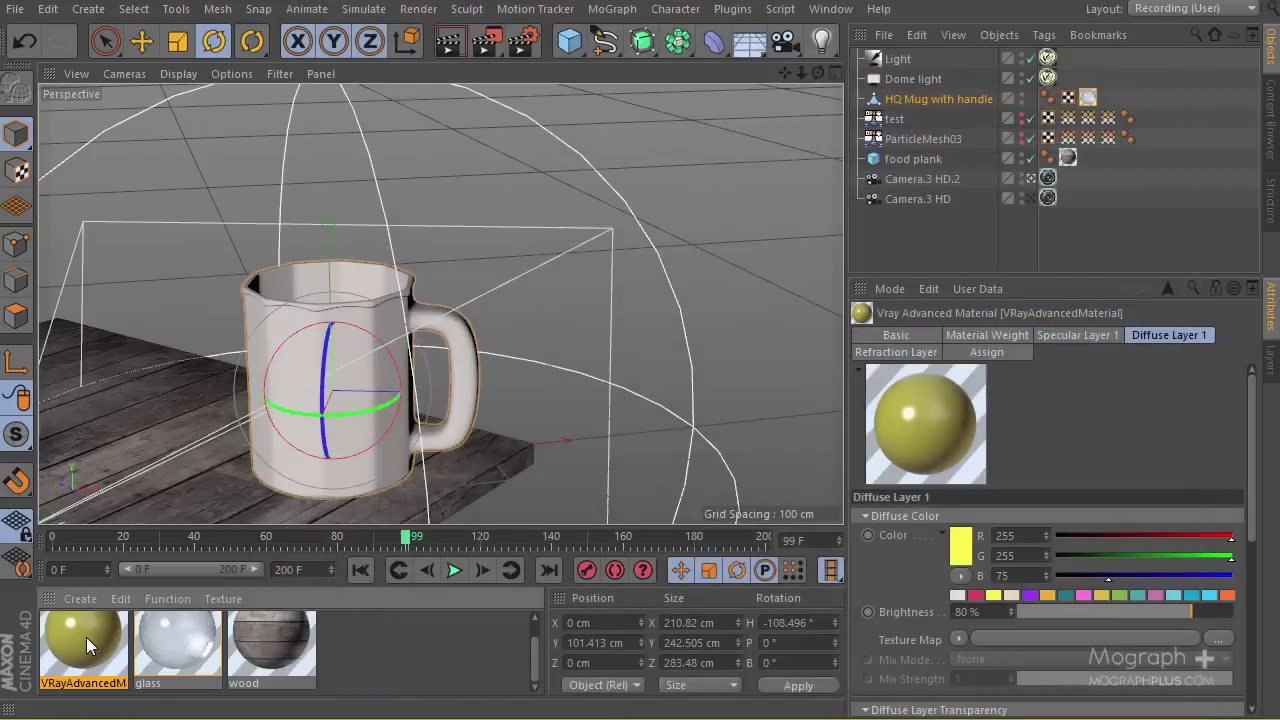
Unlink Specular Layer 1's highlight glossiness so it reads 0.5, then close the editor.
double_click(86, 637)
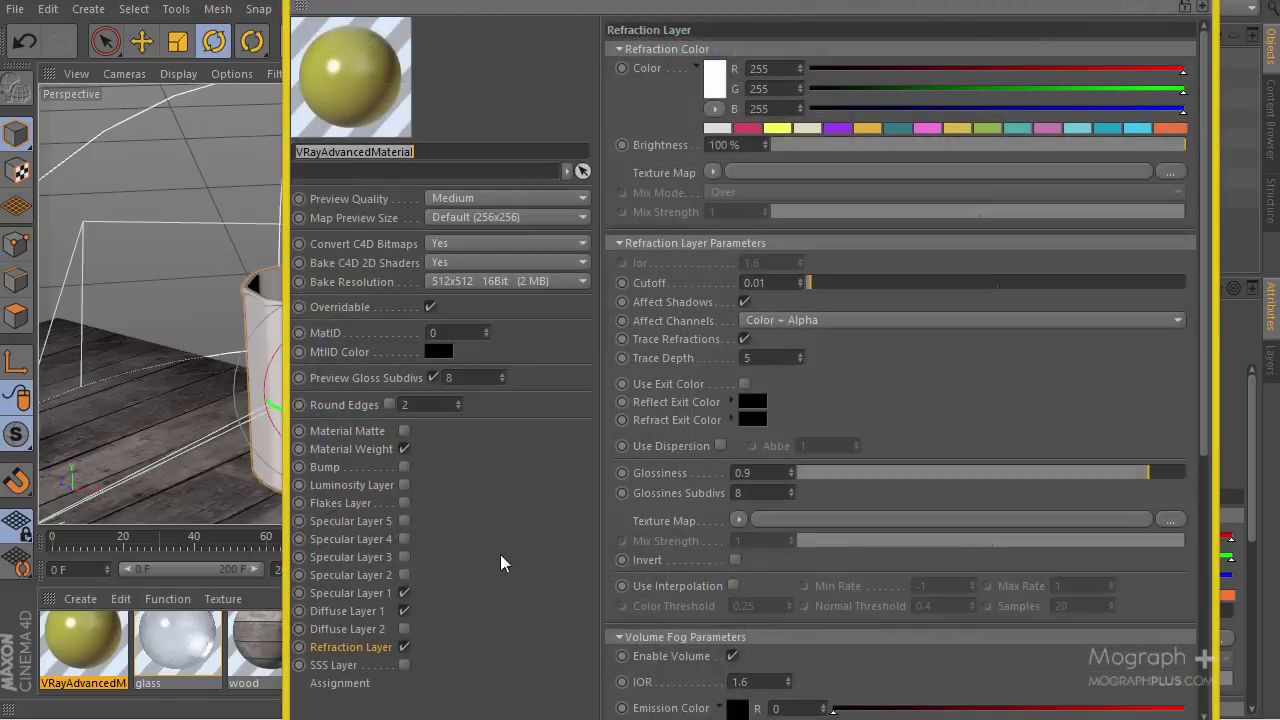
click(342, 594)
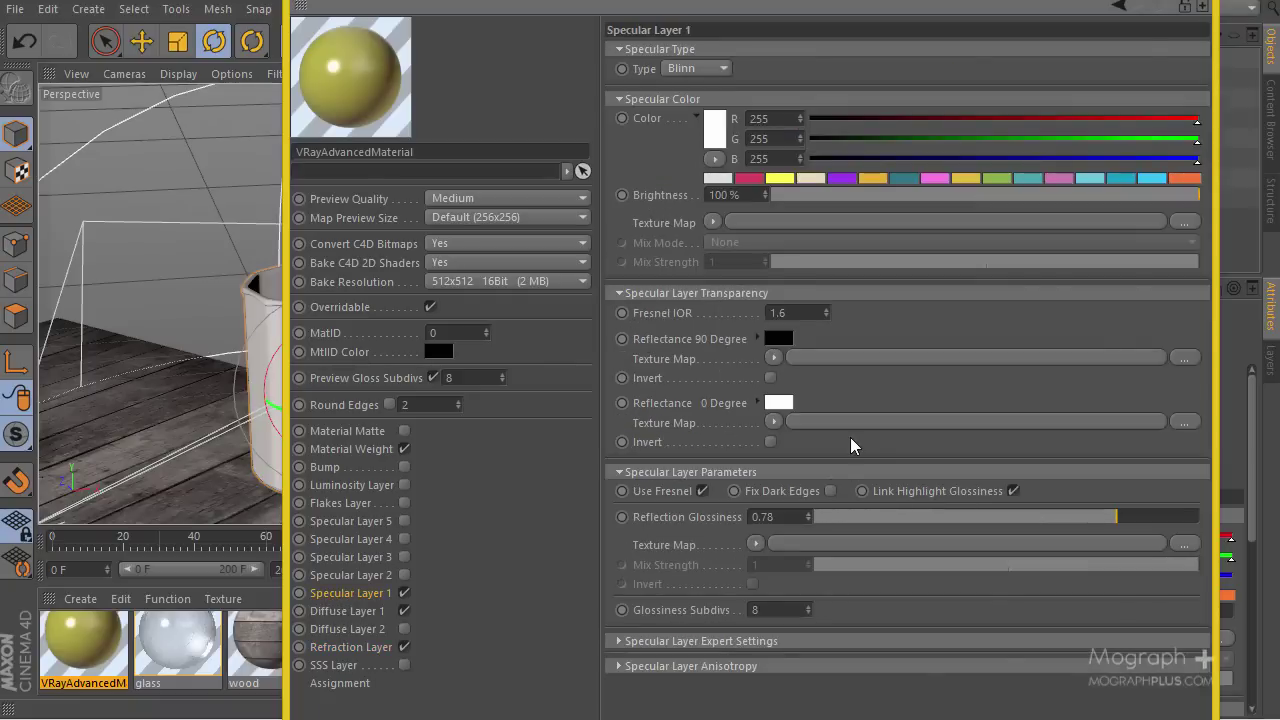
click(1013, 491)
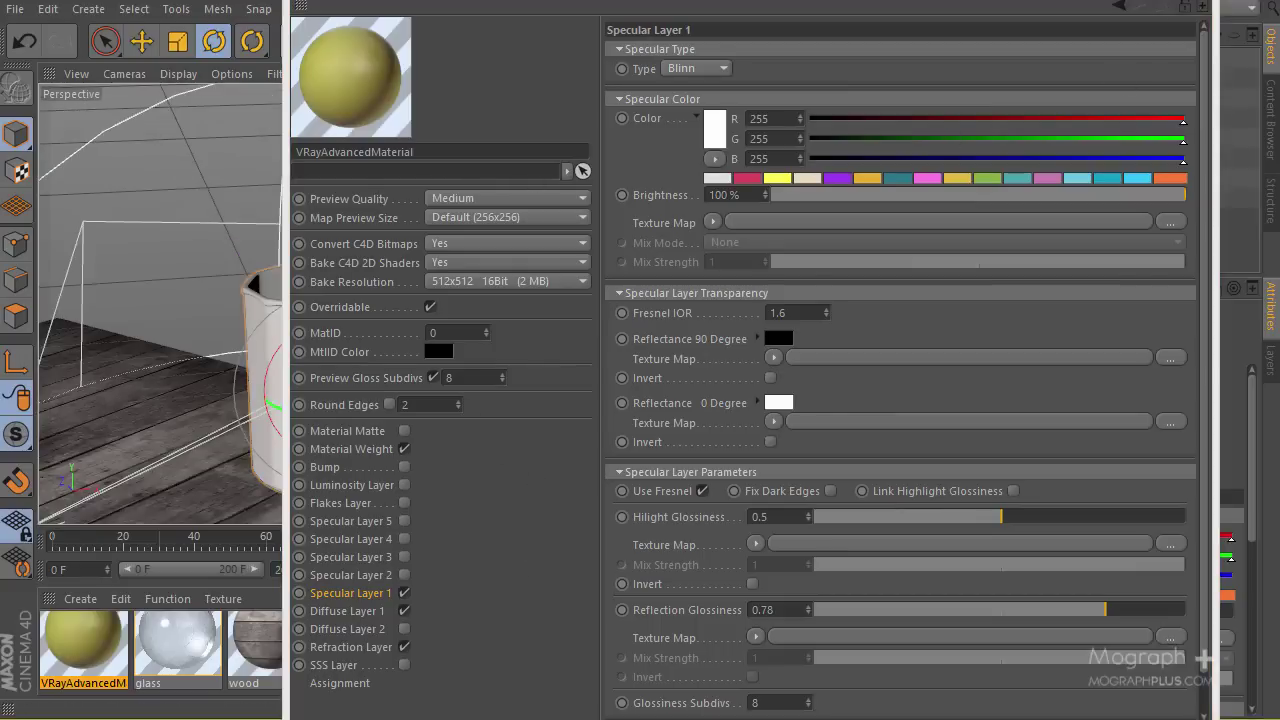
click(1202, 7)
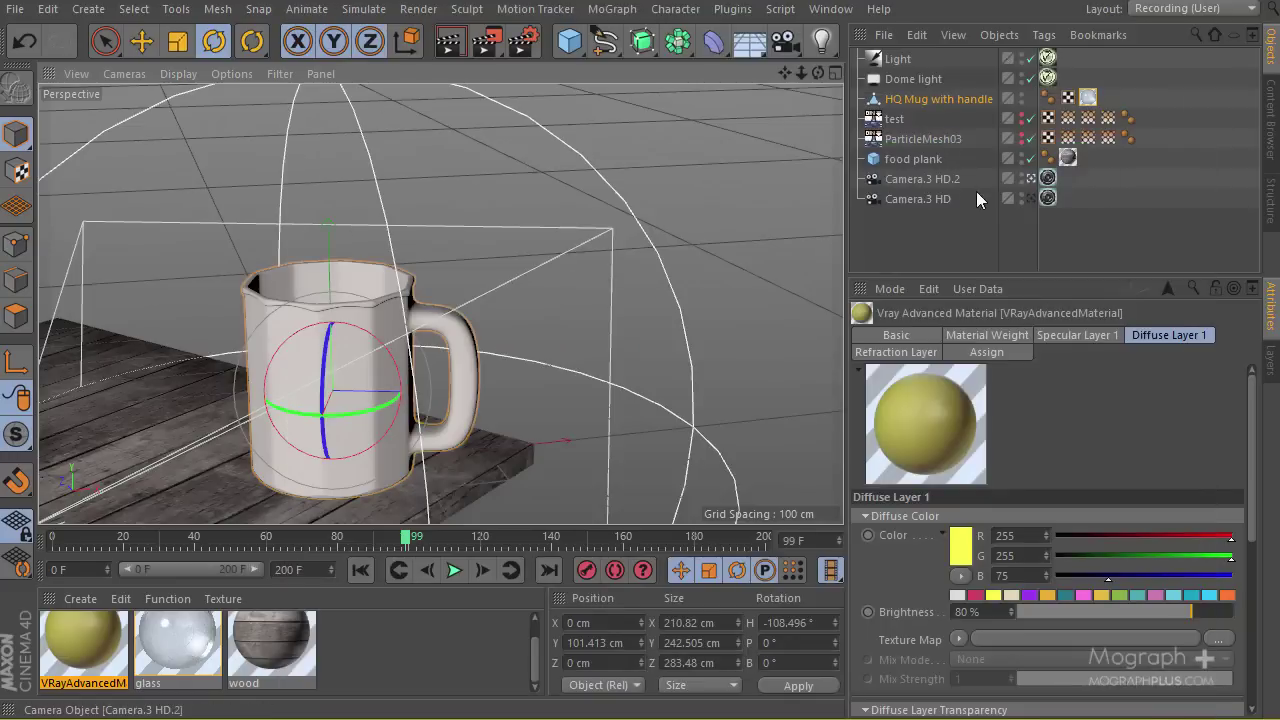
Hide the HQ Mug, show ParticleMesh03, and preview the splash render at frame 110.
click(1020, 96)
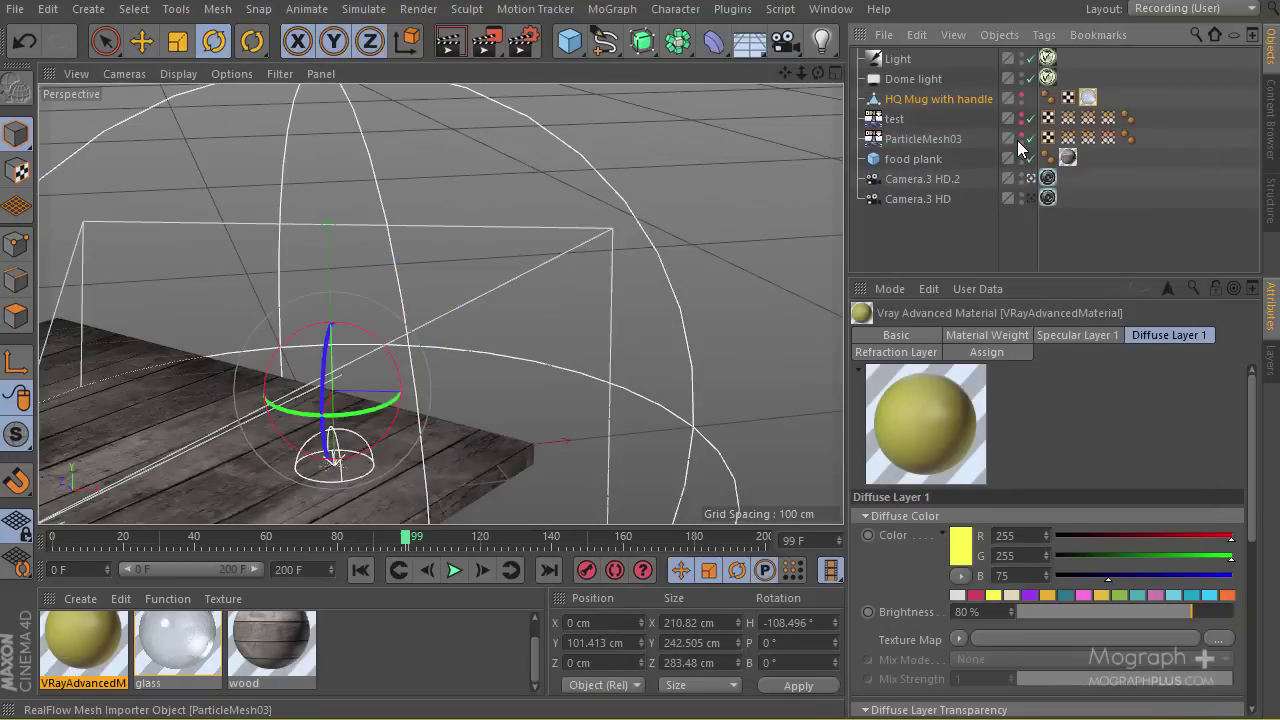
click(1021, 137)
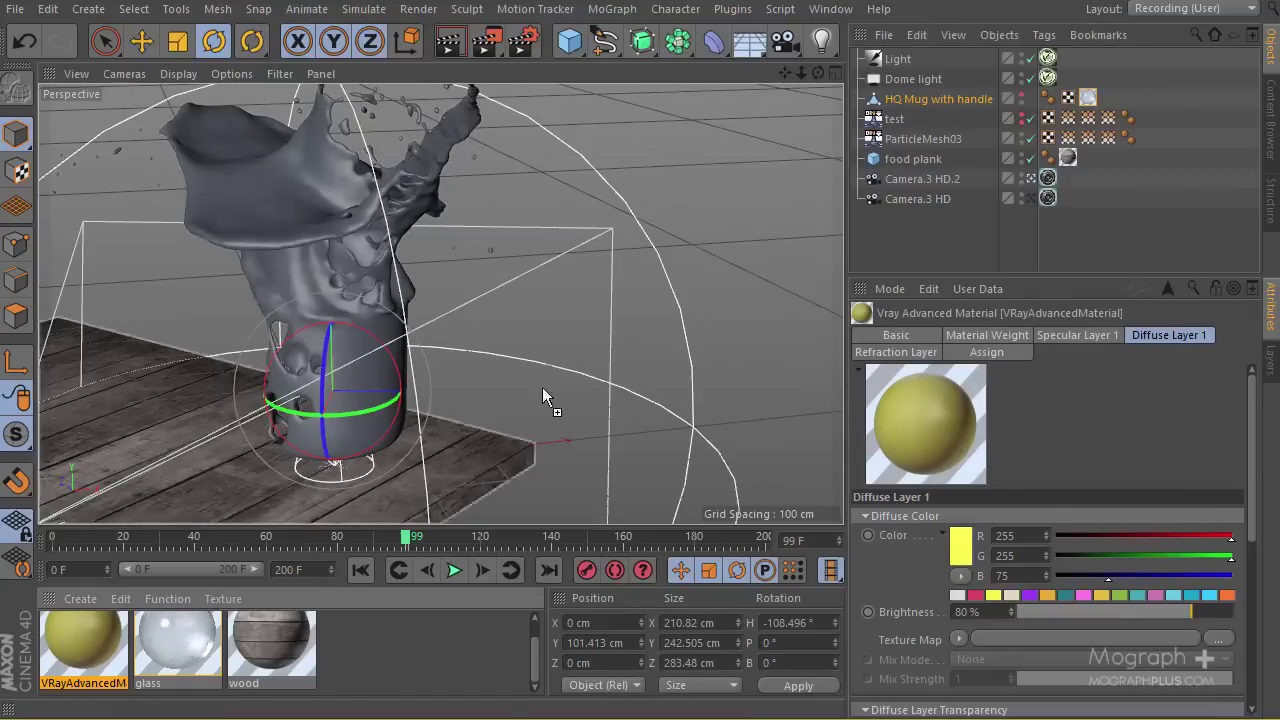
drag(961, 140, 950, 103)
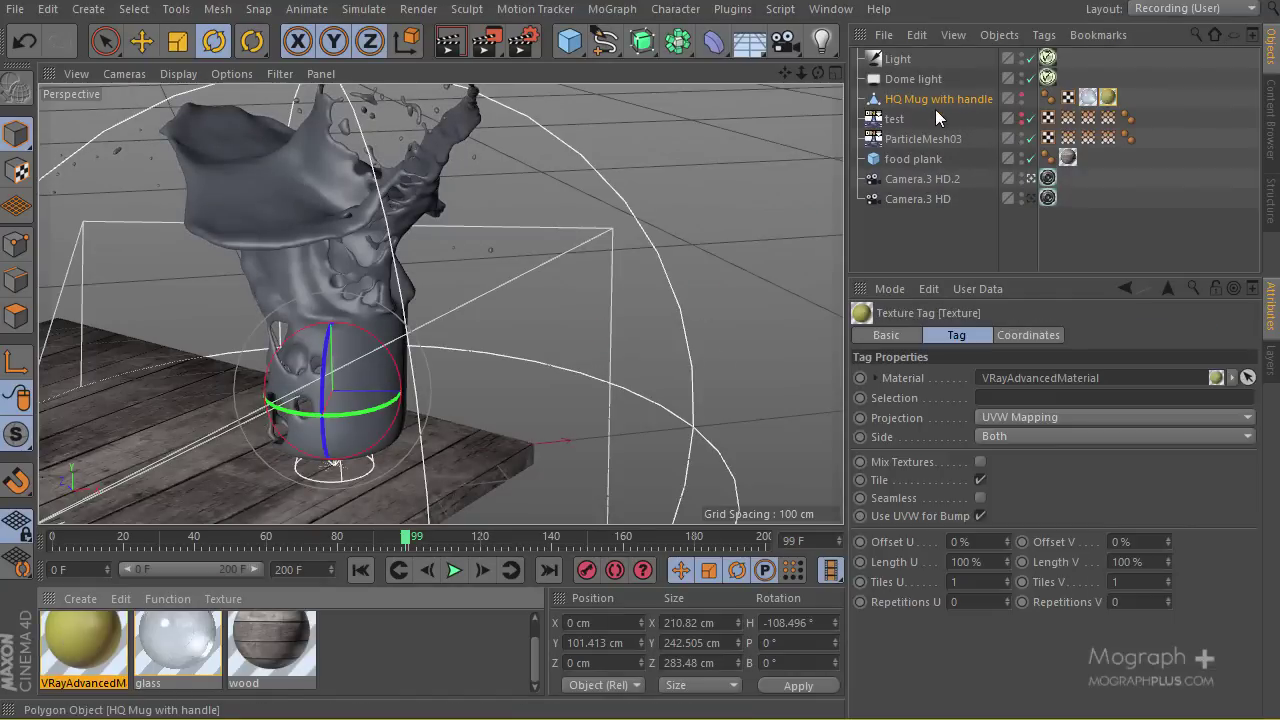
click(468, 47)
drag(408, 540, 445, 538)
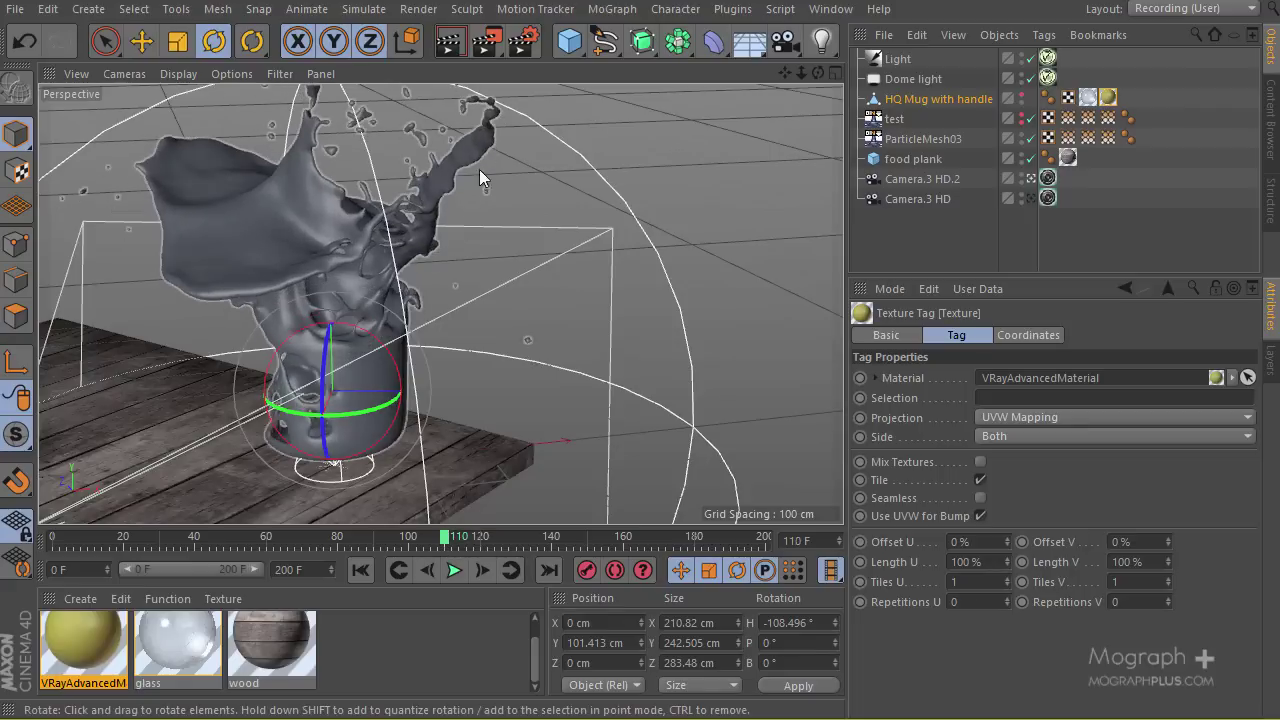
drag(487, 45, 535, 74)
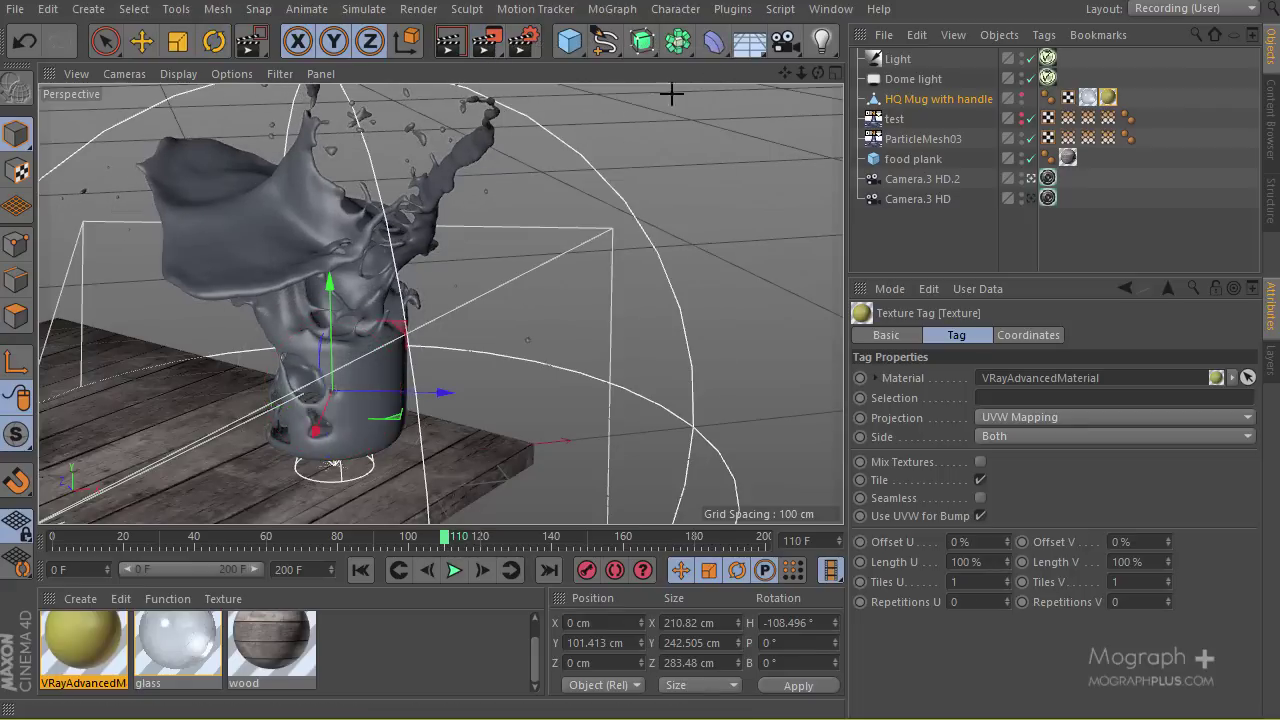
drag(624, 92, 121, 491)
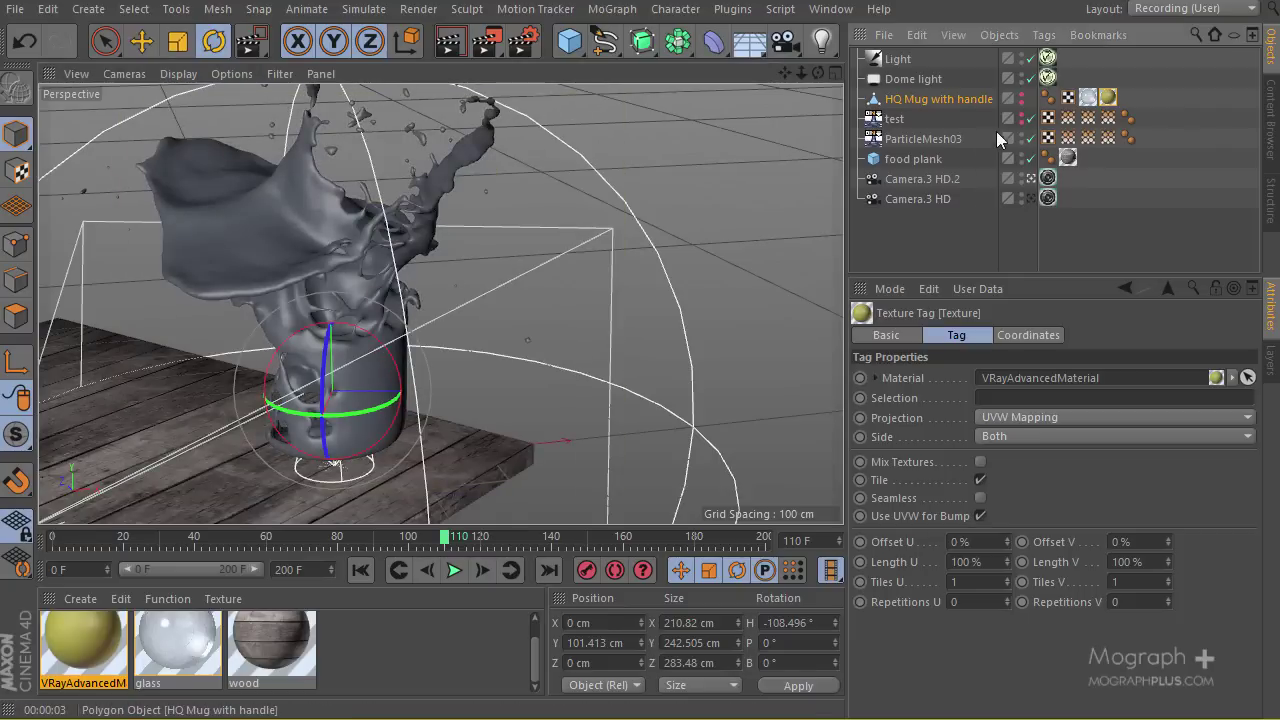
Apply the yellow VRayAdvancedMaterial to ParticleMesh03, checking it with region renders, then close the preview.
click(505, 43)
click(586, 63)
drag(597, 92, 108, 508)
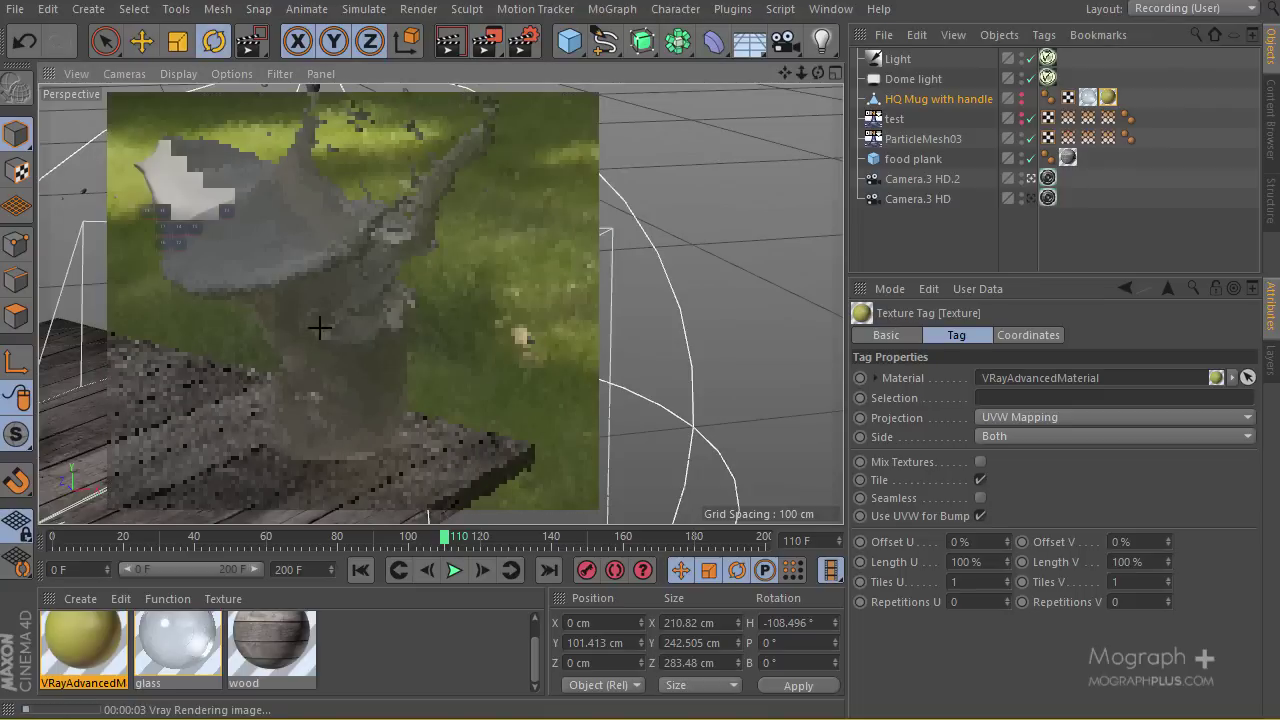
click(368, 318)
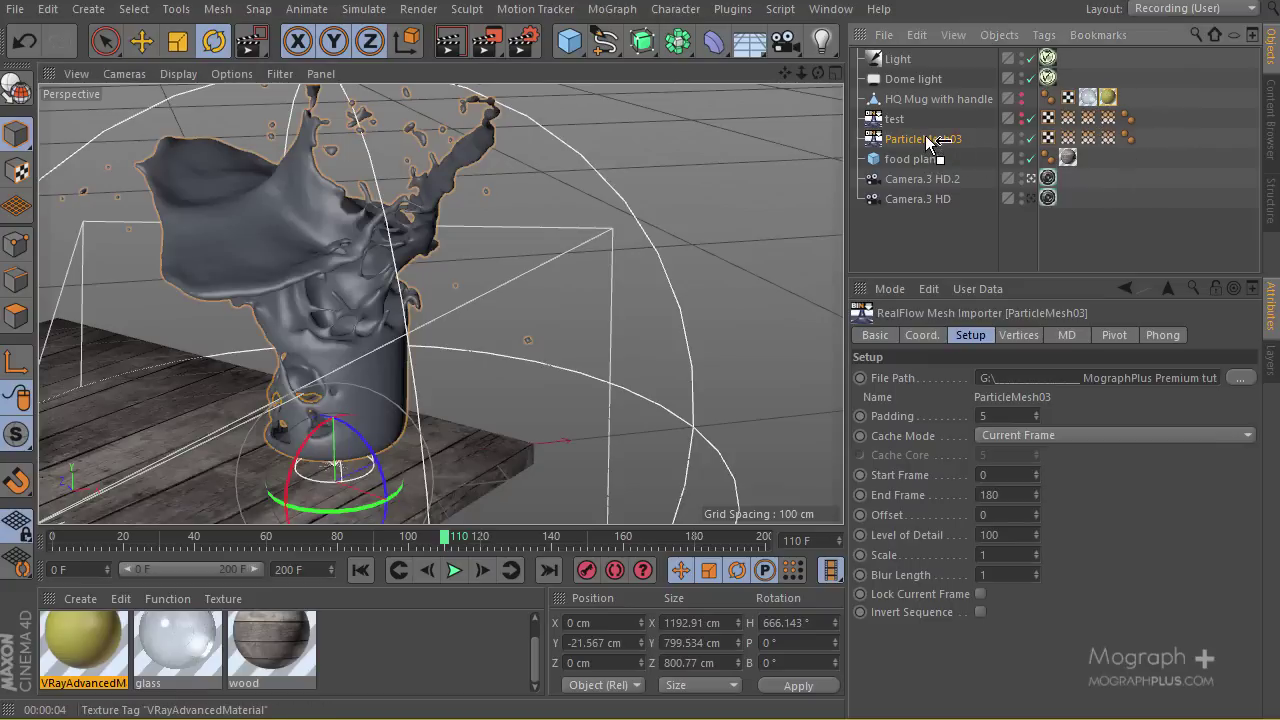
drag(927, 141, 923, 138)
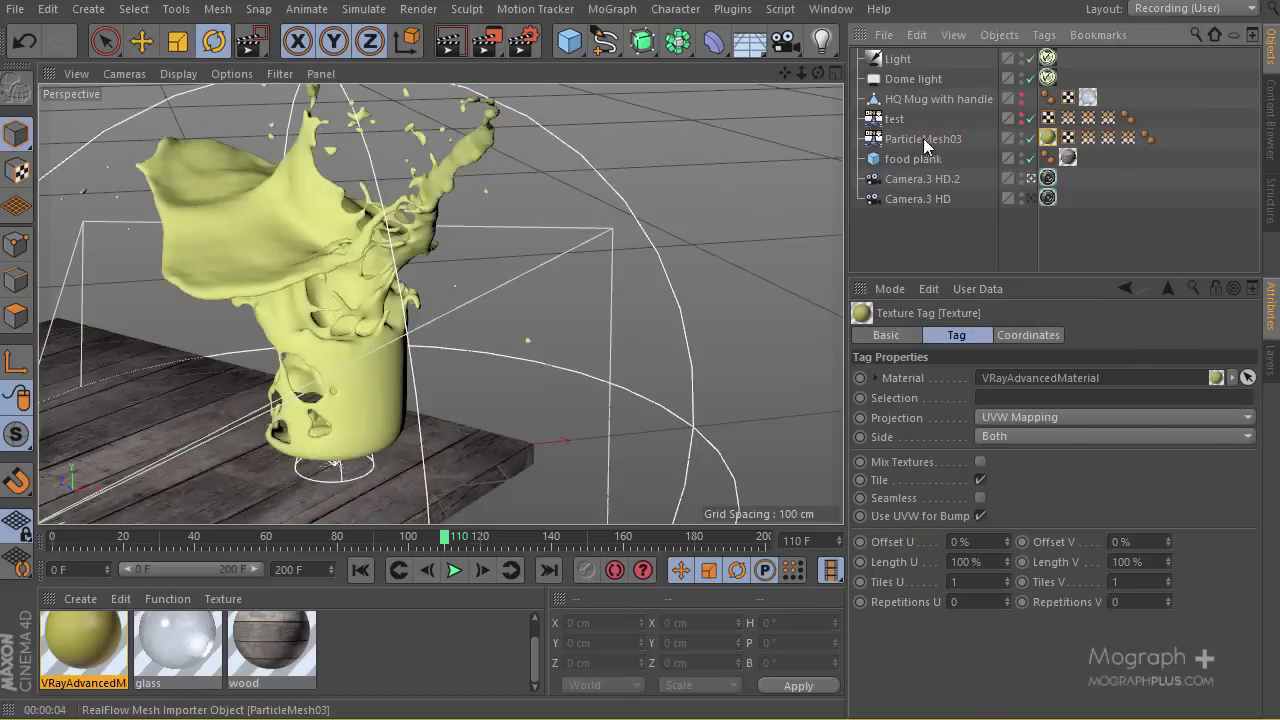
drag(487, 40, 120, 502)
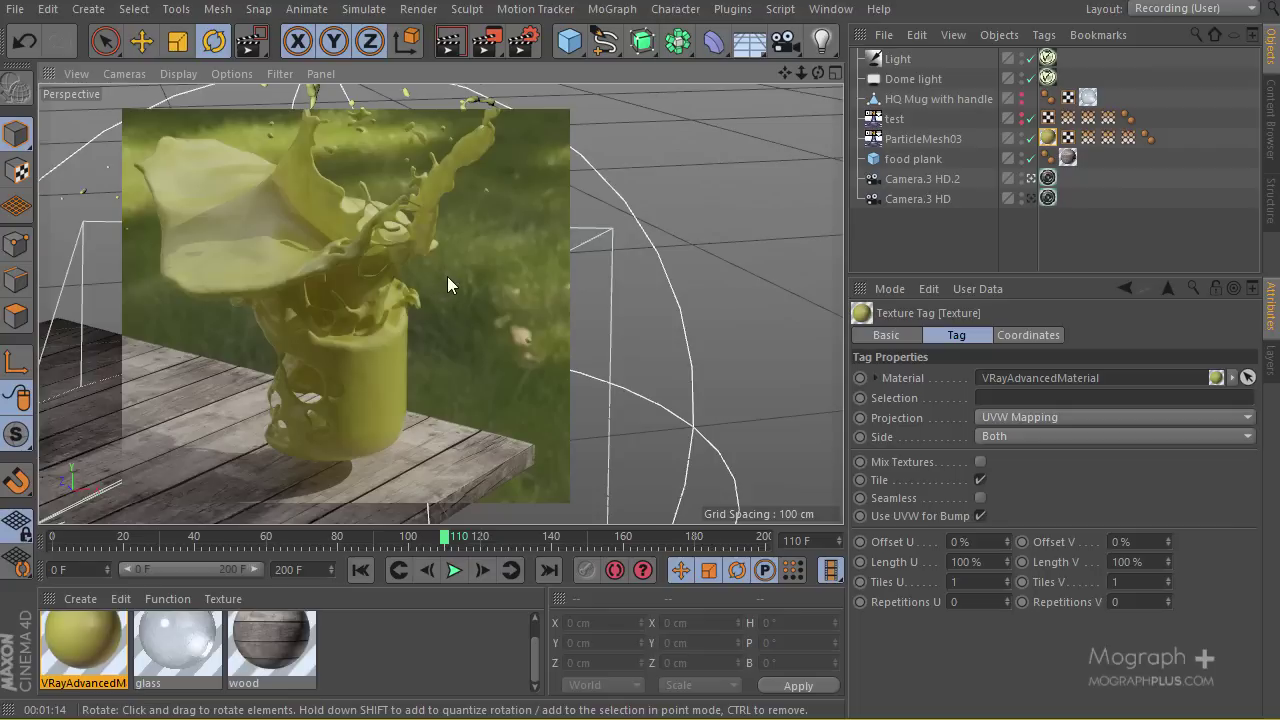
key(alt+r)
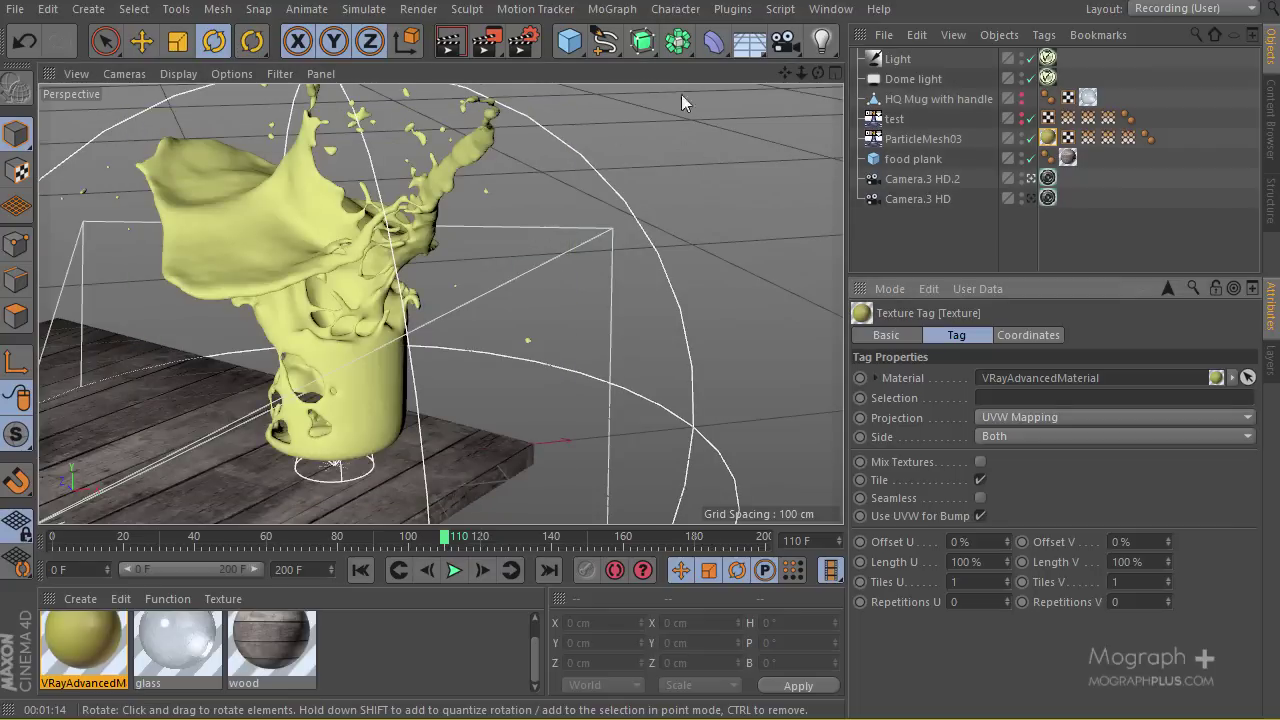
Add an Area Light and set it as the viewport's active camera.
click(821, 40)
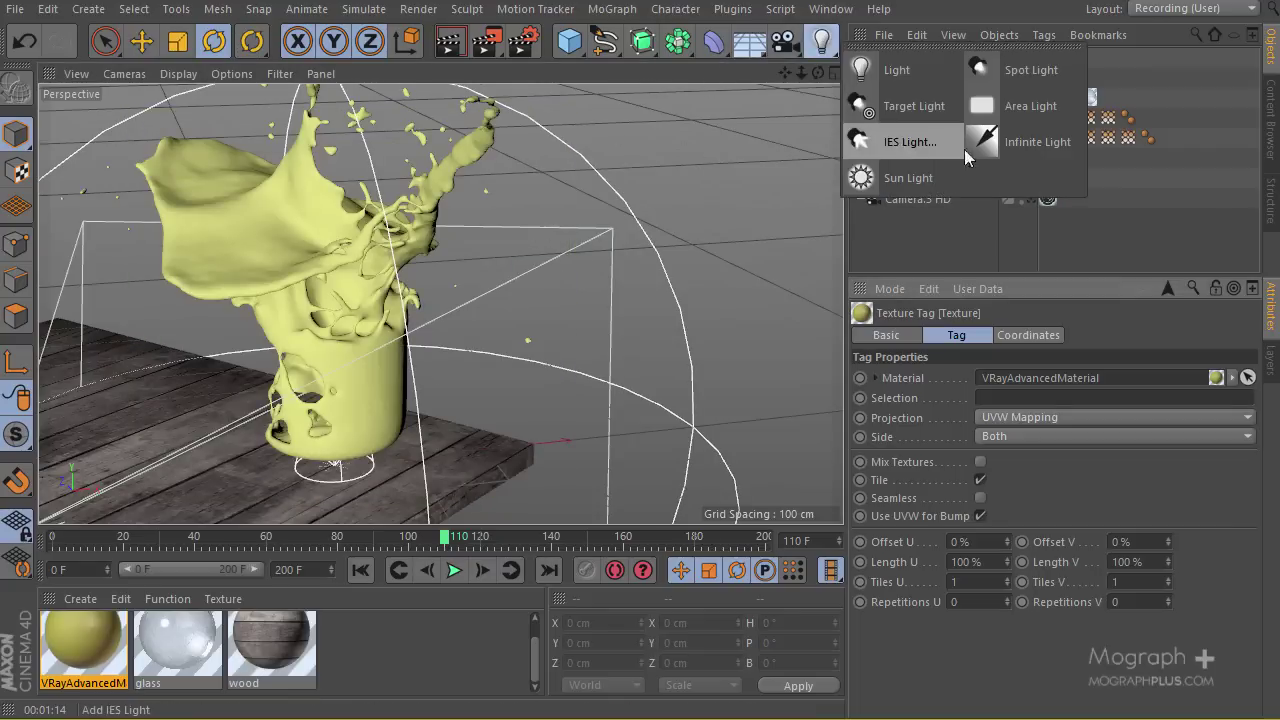
click(1030, 106)
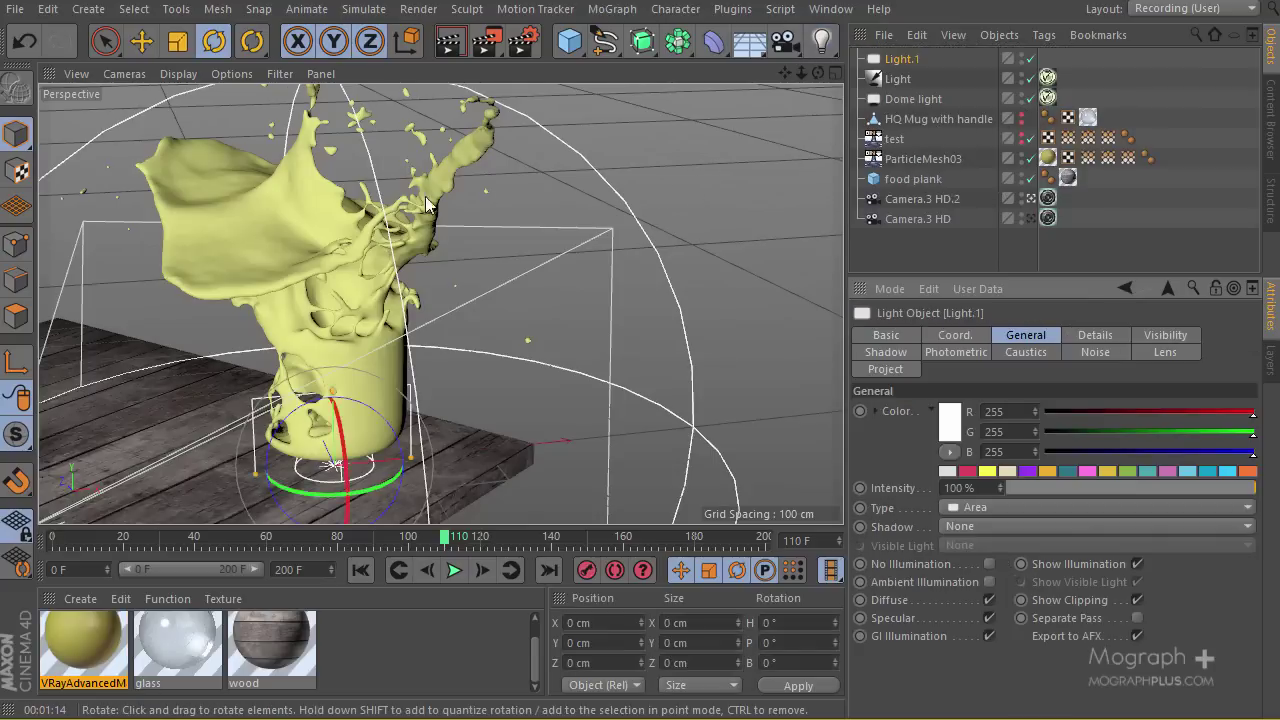
click(124, 74)
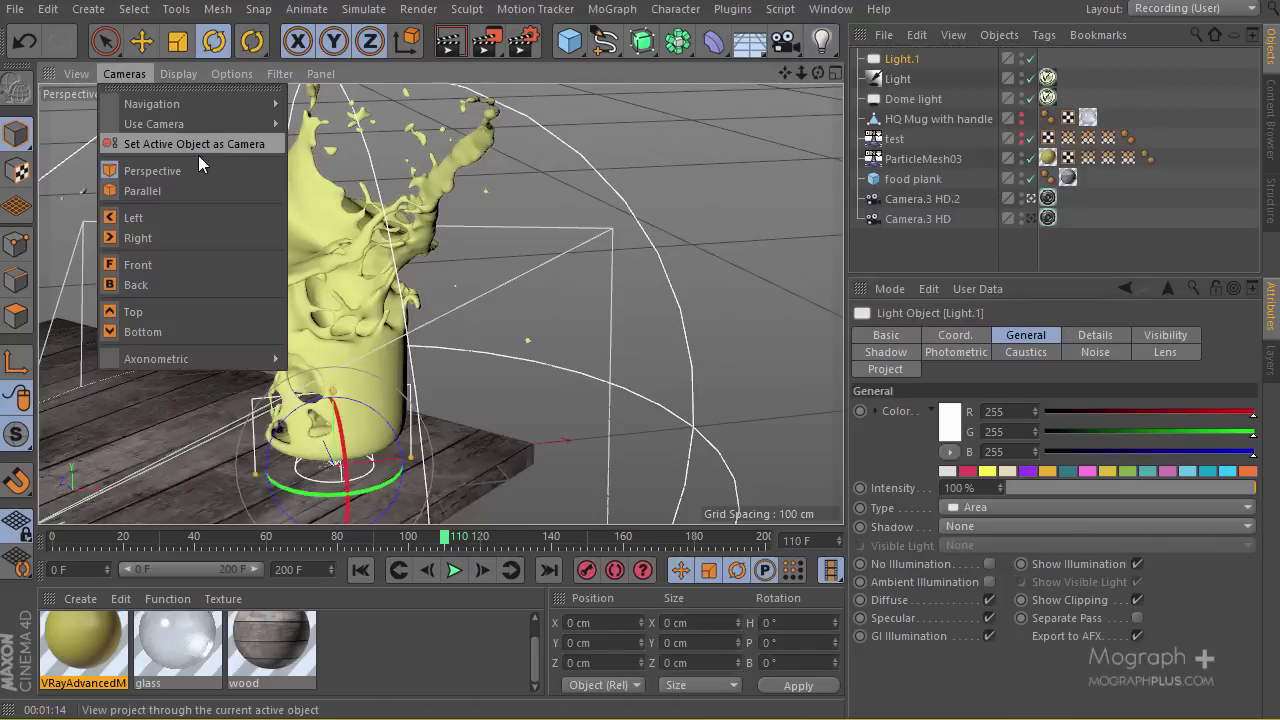
click(204, 146)
Position Light.1 high to one side of the scene, aimed at the splash.
alt+right_drag(418, 260, 468, 341)
alt+drag(468, 335, 491, 250)
alt+middle_drag(491, 250, 587, 222)
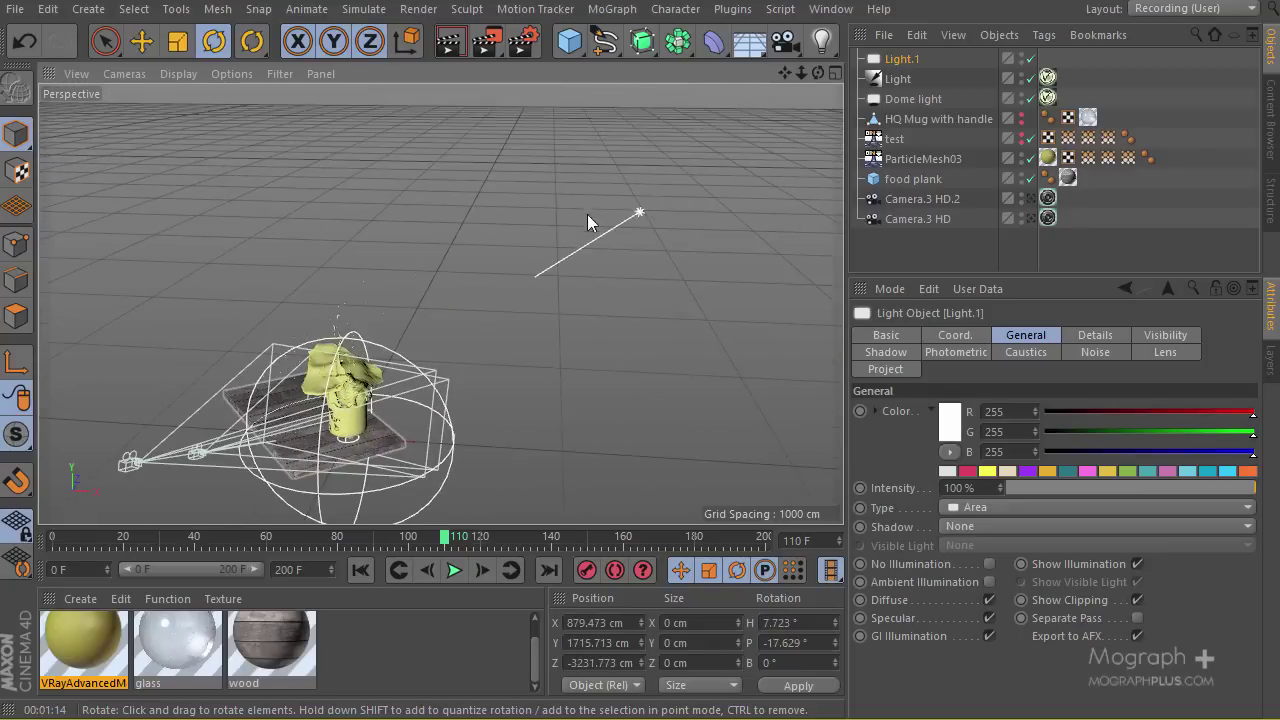
mouse_move(461, 296)
alt+right_down()
mouse_move(523, 272)
mouse_move(424, 296)
mouse_move(451, 316)
alt+right_up()
alt+drag(450, 315, 354, 369)
alt+middle_drag(354, 369, 364, 369)
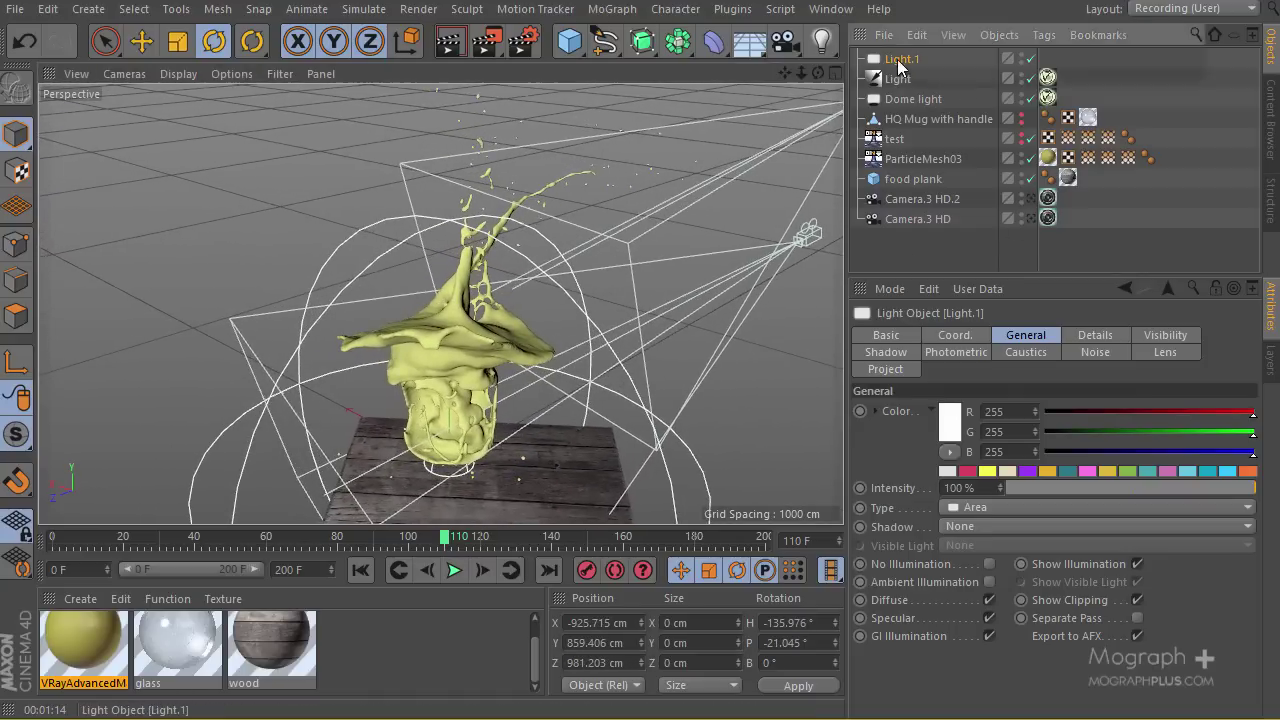
Set Light.1's Project mode to Include with ParticleMesh03 and test, then view through Camera.3 HD.2.
click(909, 370)
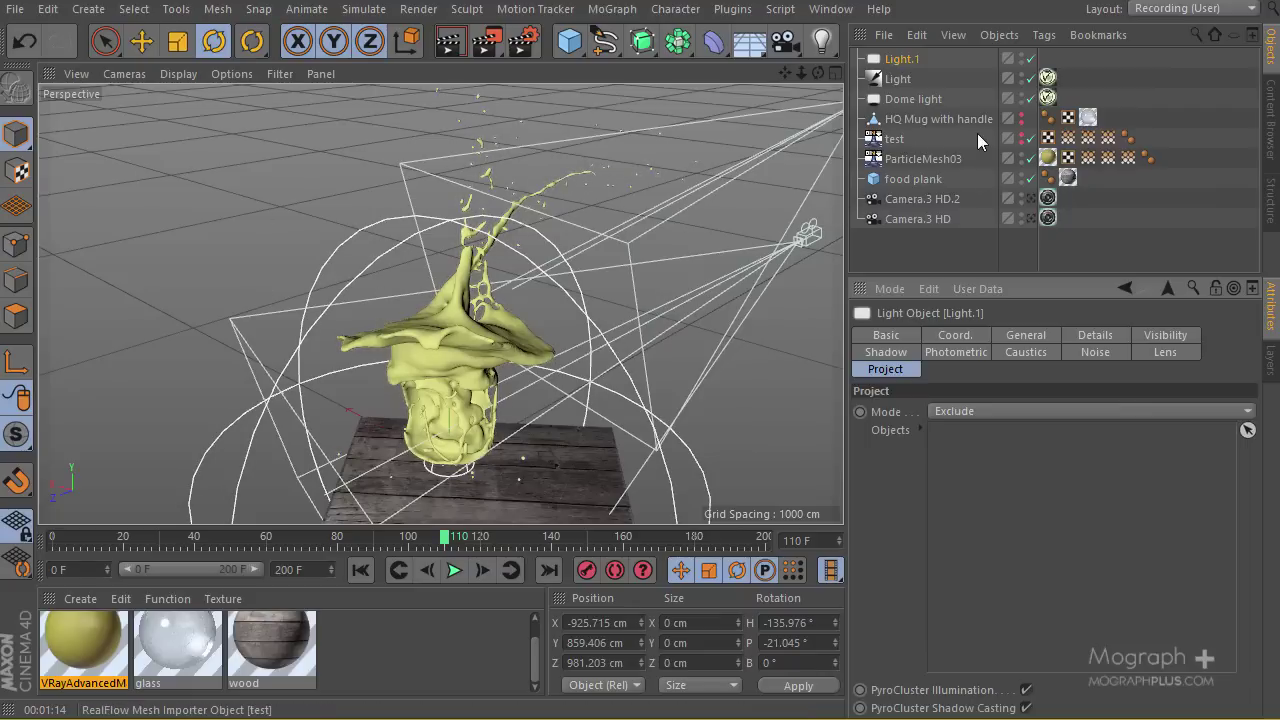
click(952, 158)
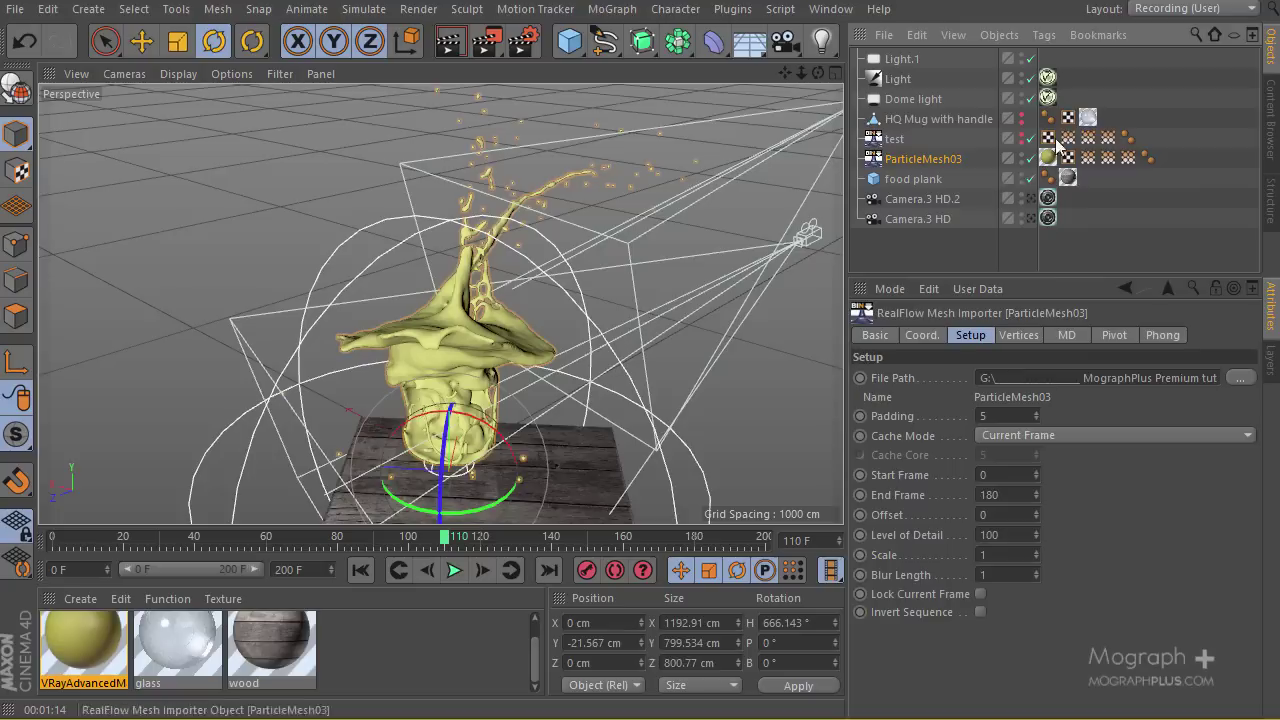
click(905, 59)
click(956, 411)
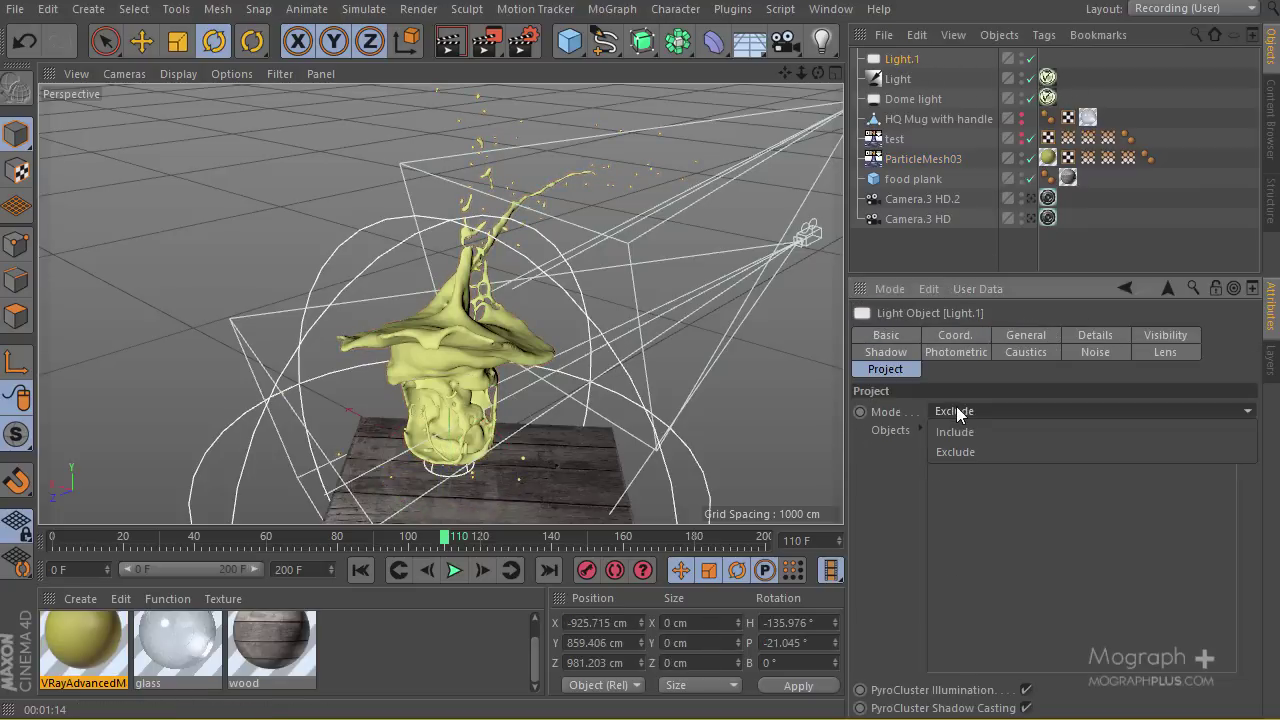
click(970, 430)
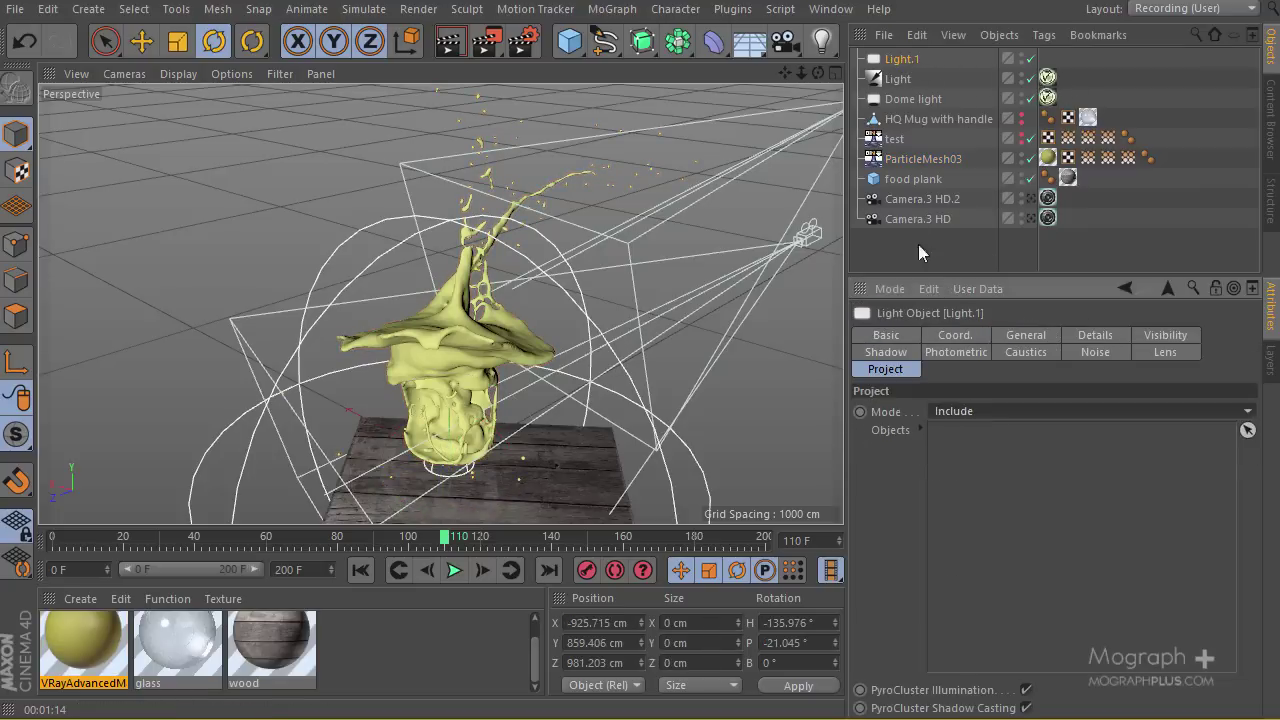
drag(916, 163, 975, 435)
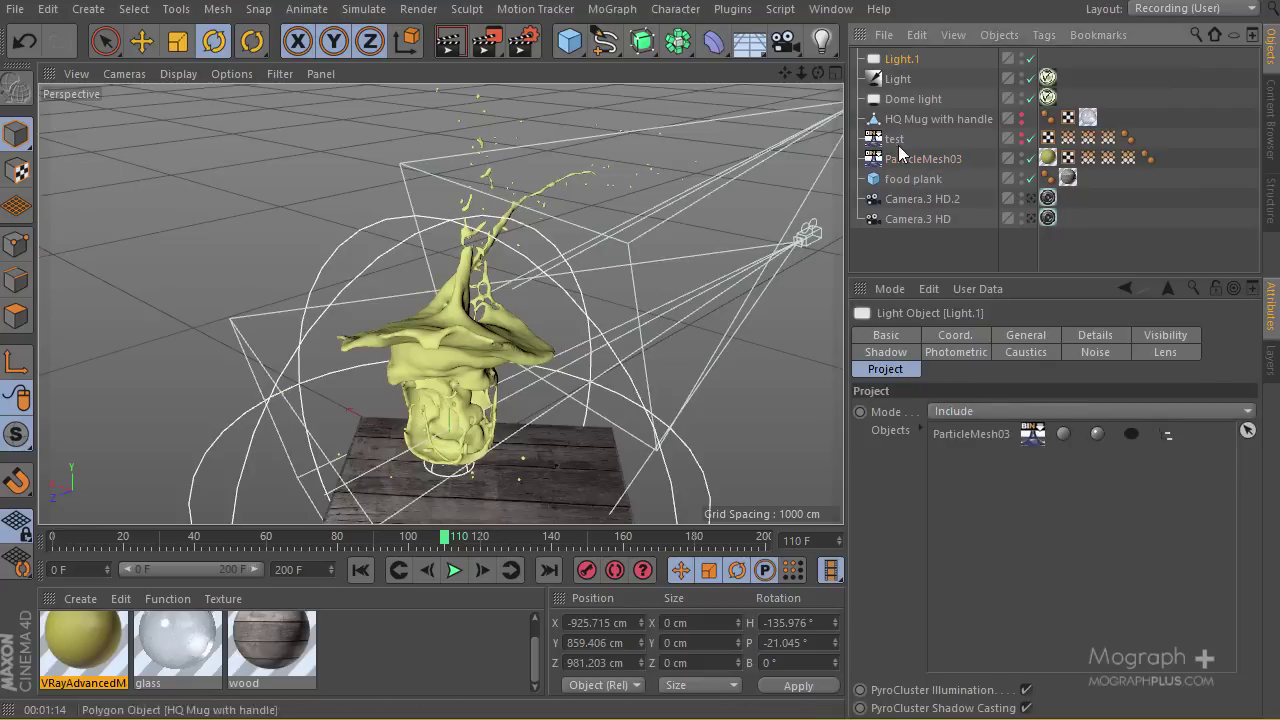
drag(898, 140, 906, 180)
drag(1001, 495, 1000, 494)
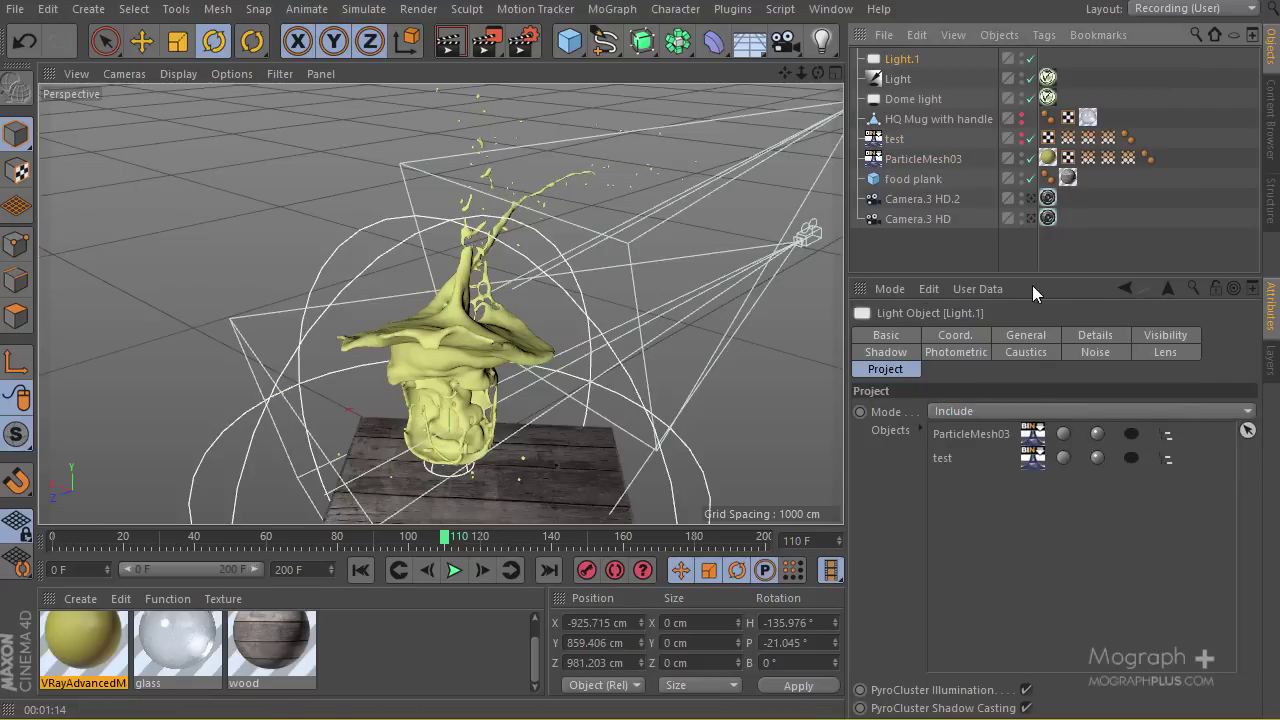
click(1027, 198)
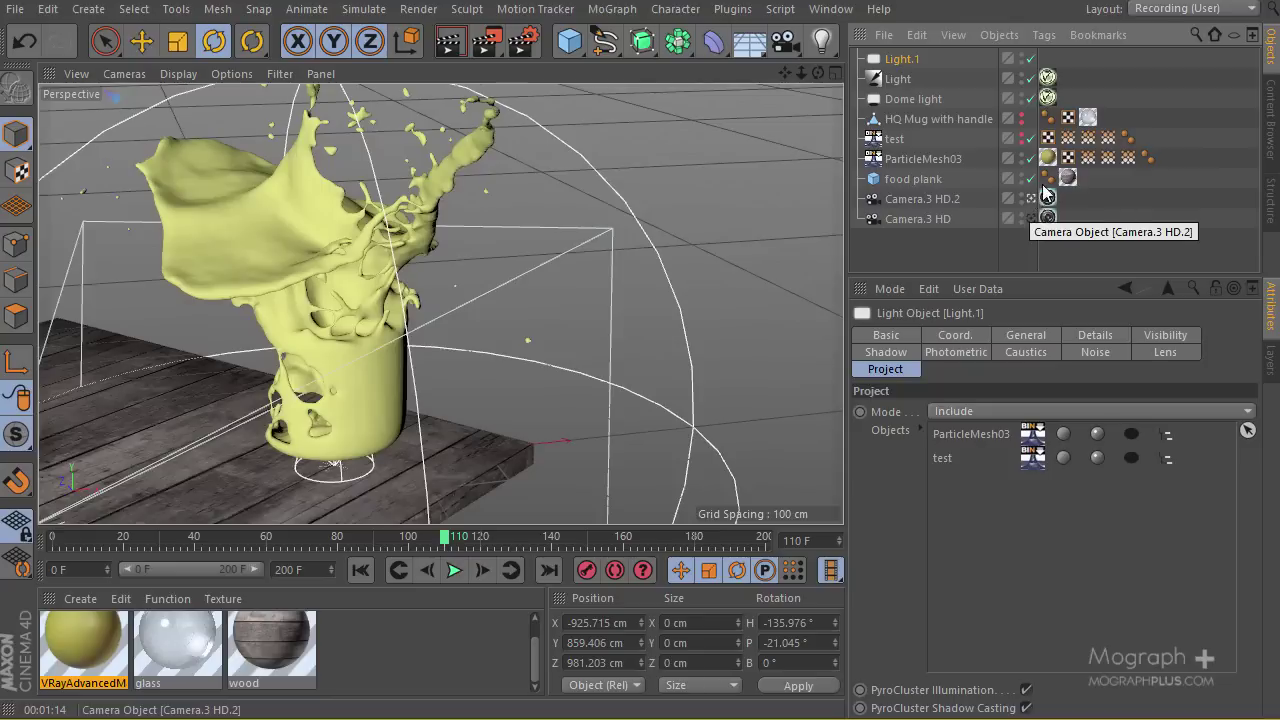
Rename Light.1 to 'Area light'.
right_click(905, 62)
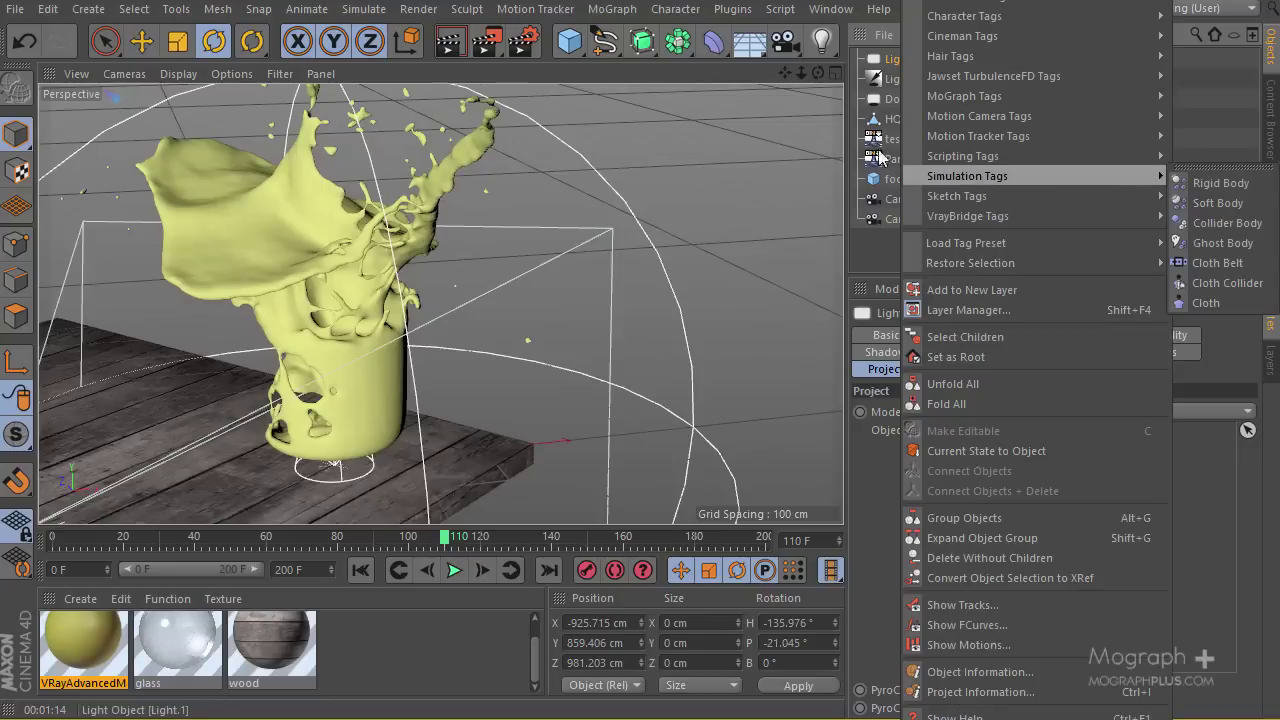
click(888, 84)
double_click(906, 59)
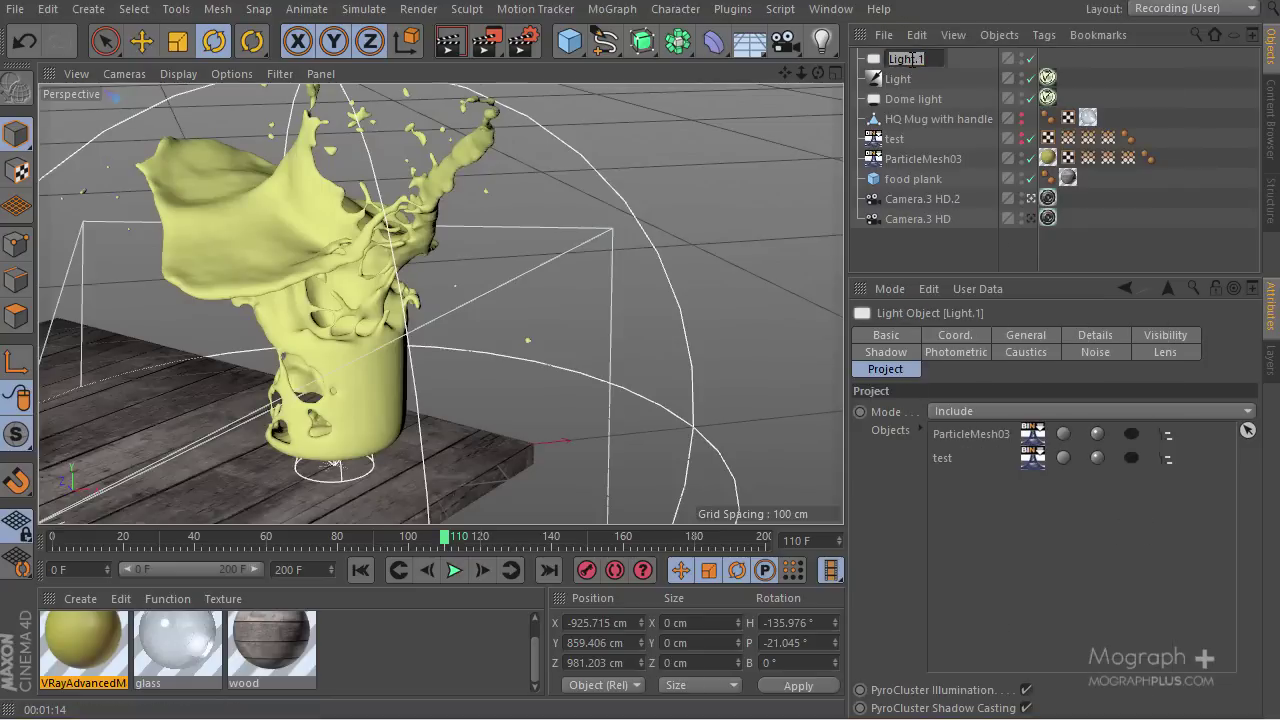
text(Area light)
key(Tab)
text(S)
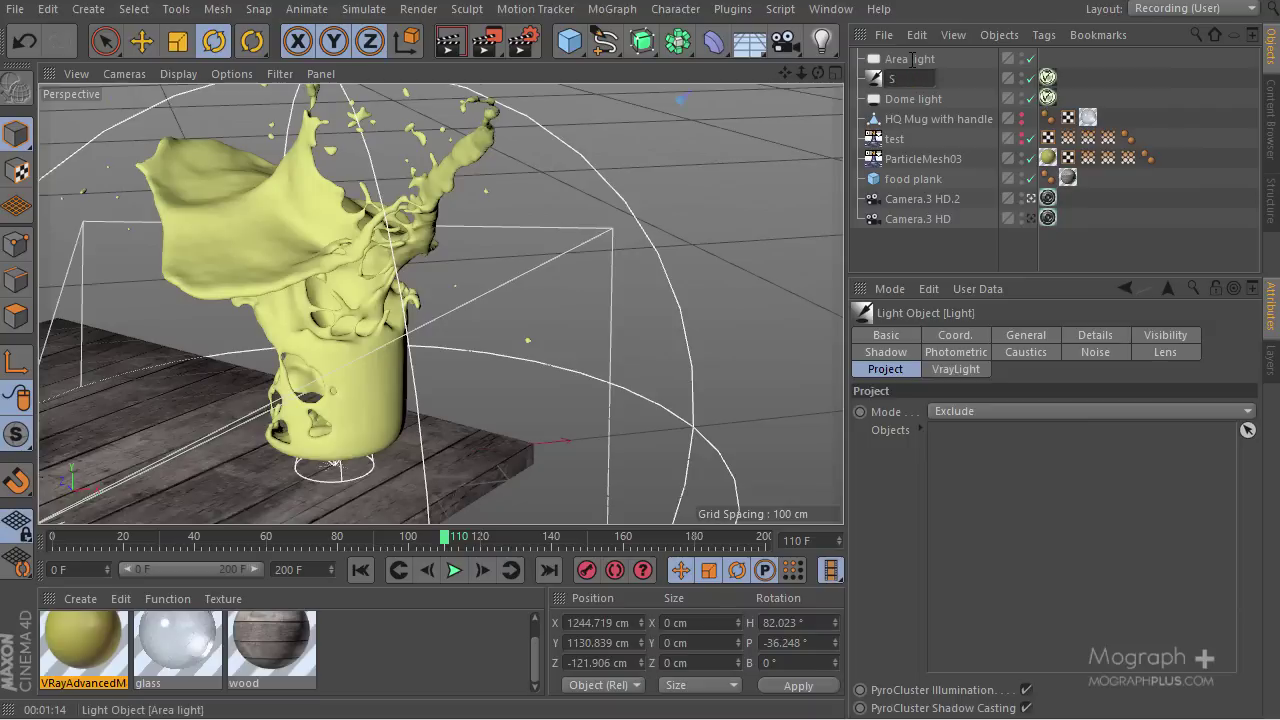
text(un)
key(Return)
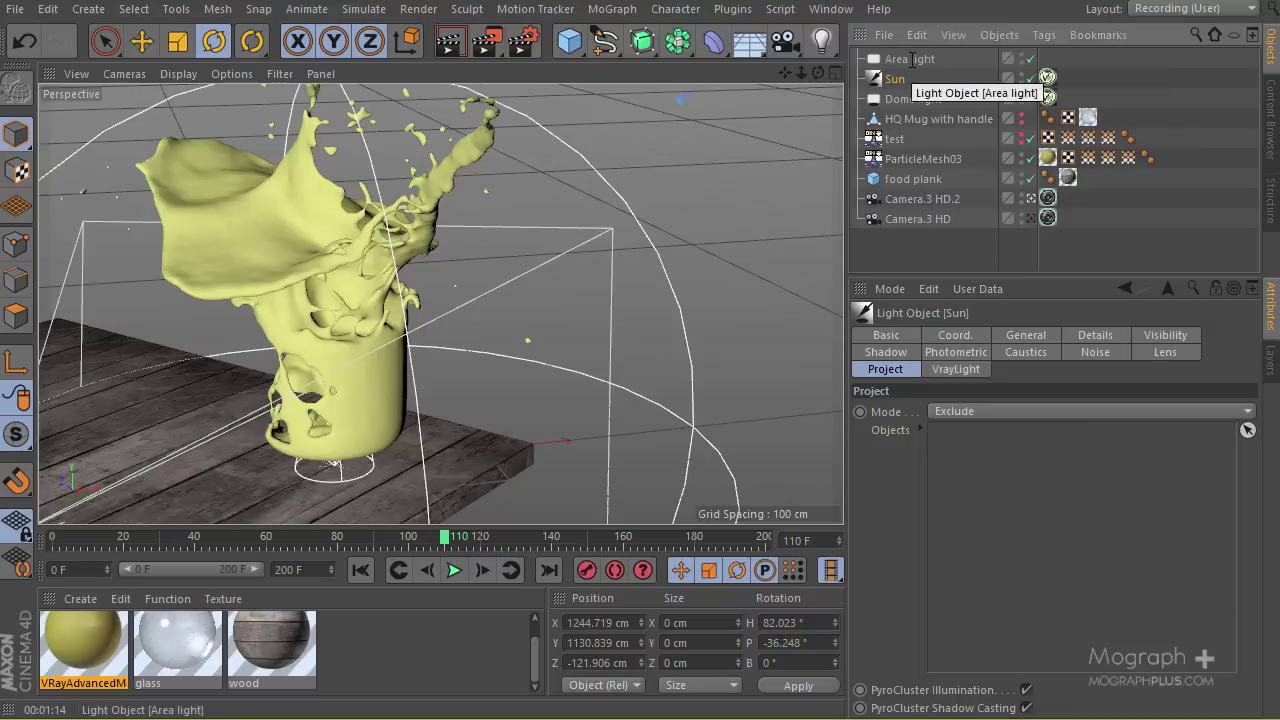
Add a V-Ray light tag to the Area light.
click(910, 60)
right_click(910, 61)
mouse_move(1005, 216)
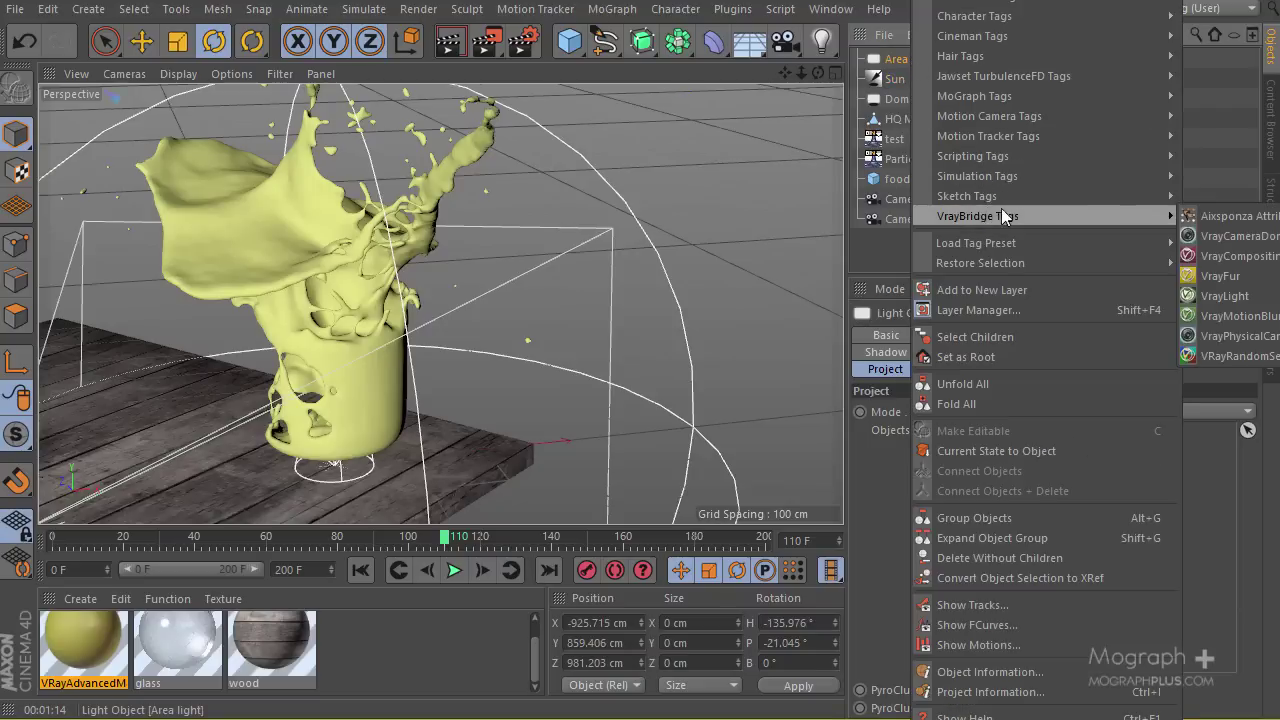
click(1222, 296)
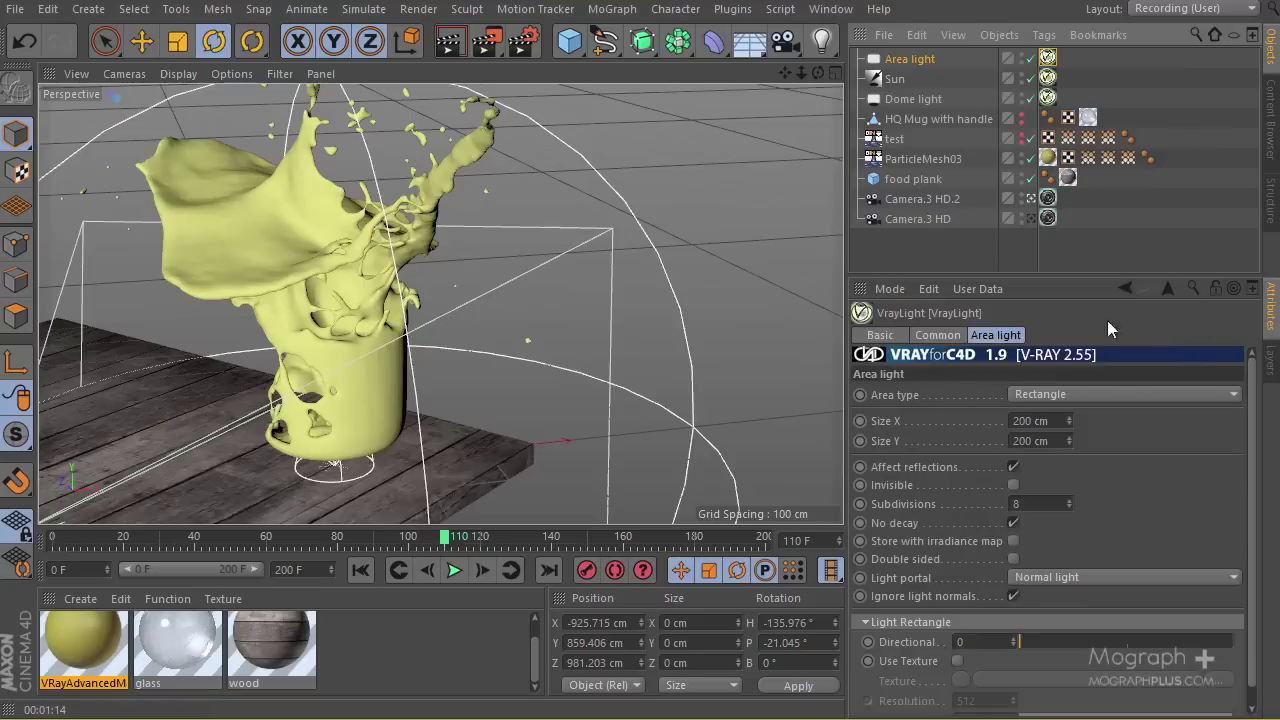
drag(1055, 257, 1055, 189)
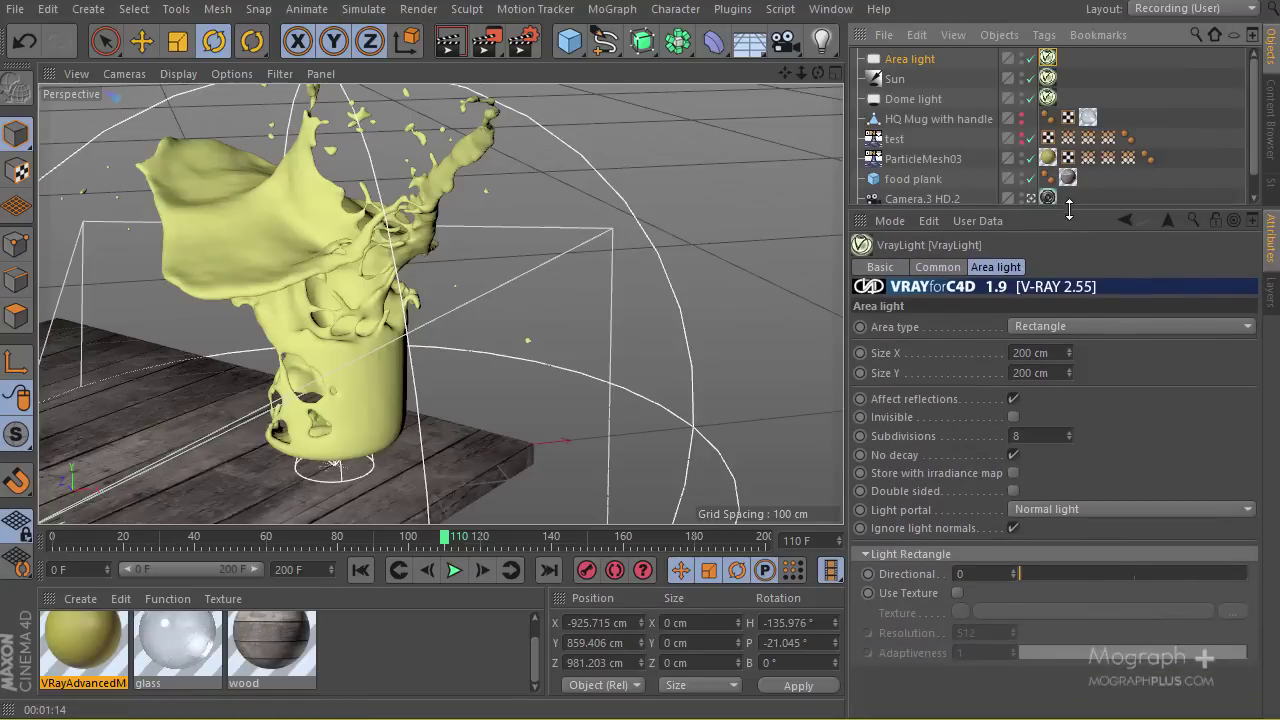
Set the V-Ray light intensity to 3, enable shadows, and show its area shape settings.
click(939, 268)
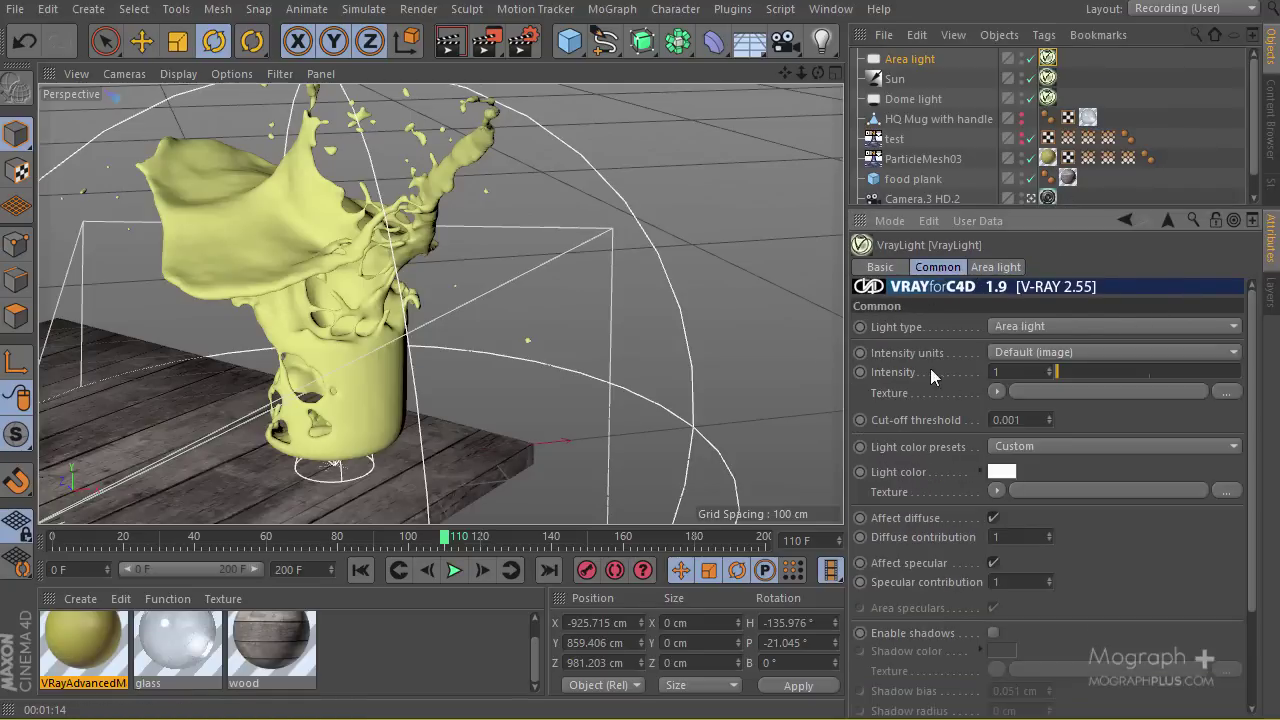
click(998, 371)
text(3)
key(Return)
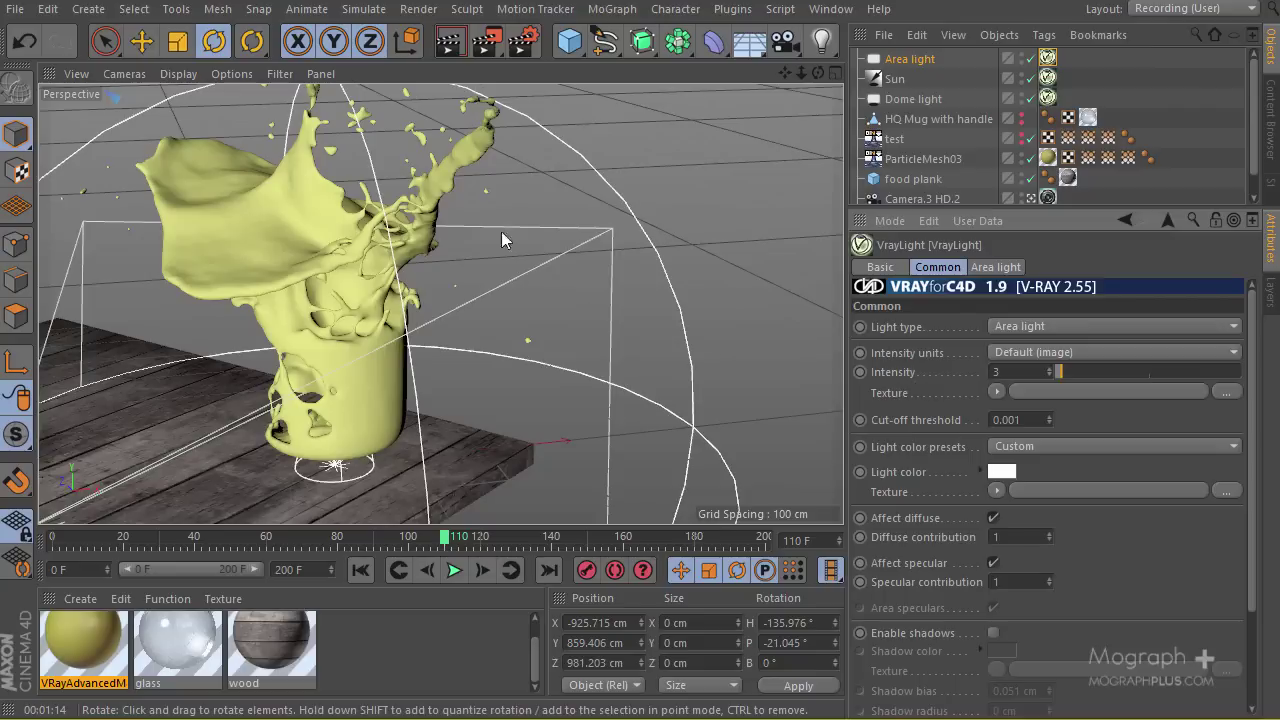
scroll(1088, 497, down, 1)
scroll(1090, 470, down, 5)
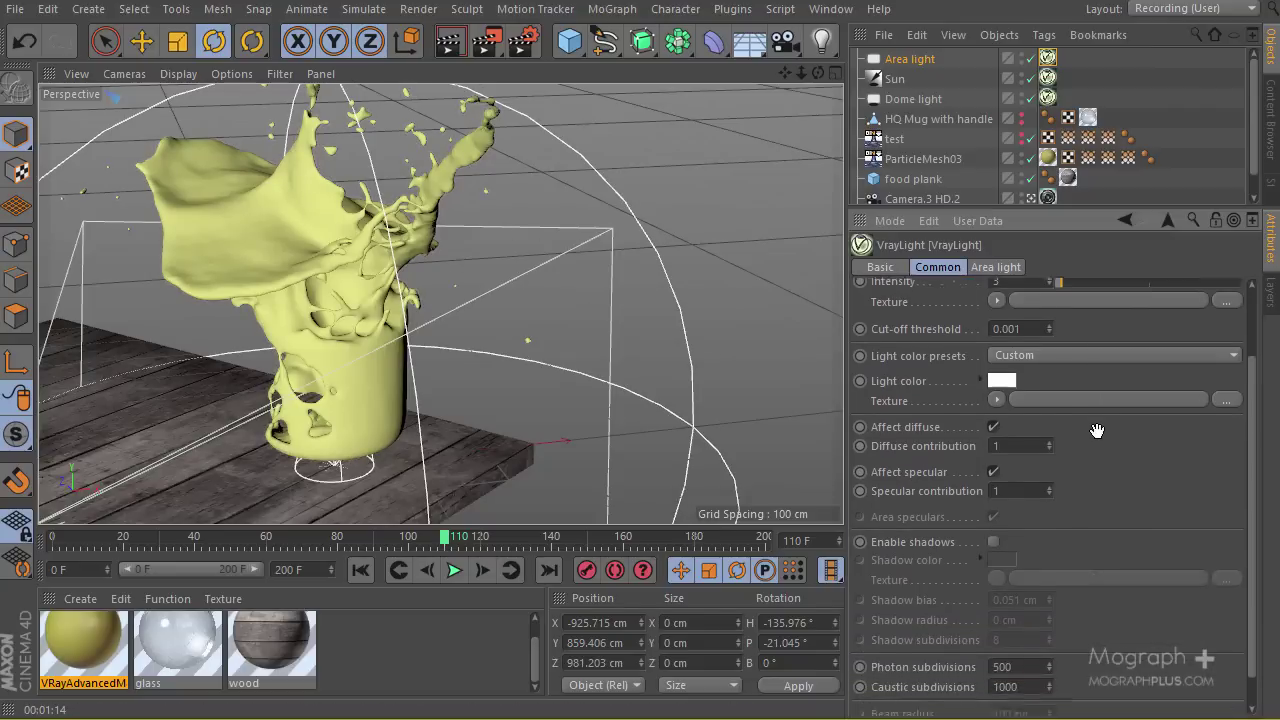
click(993, 530)
scroll(1126, 377, down, 1)
scroll(1126, 377, up, 6)
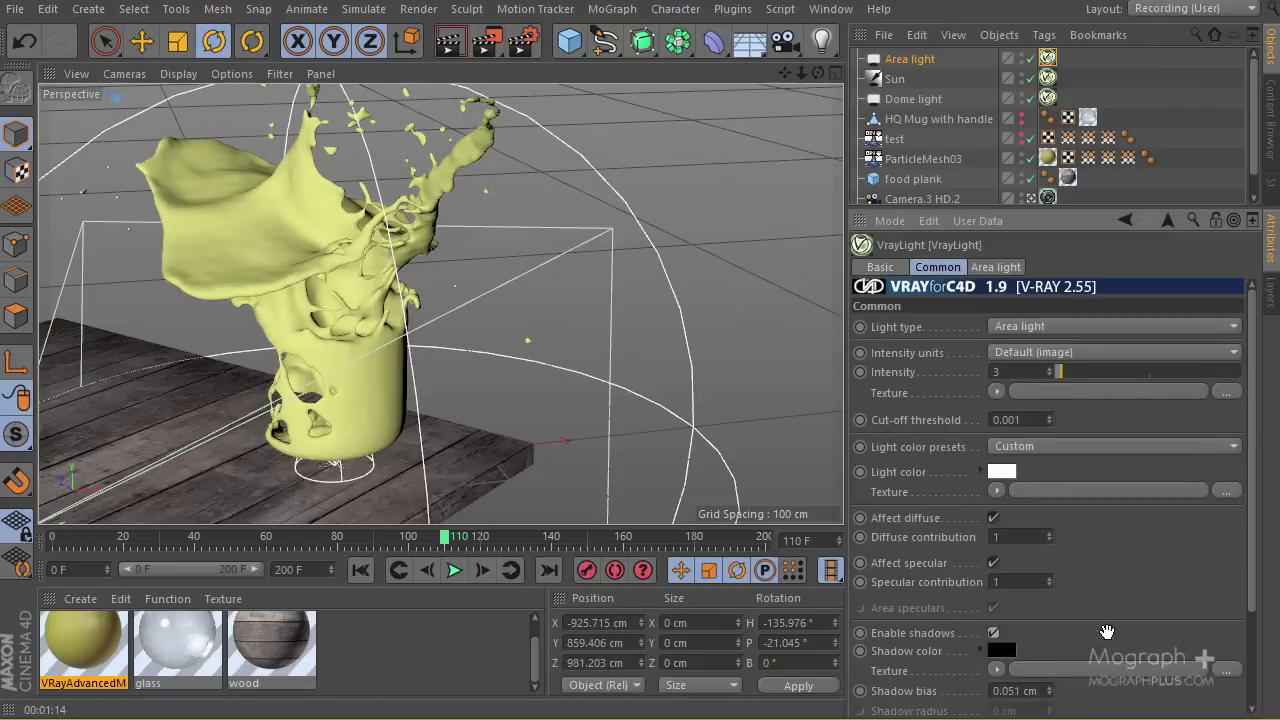
click(996, 267)
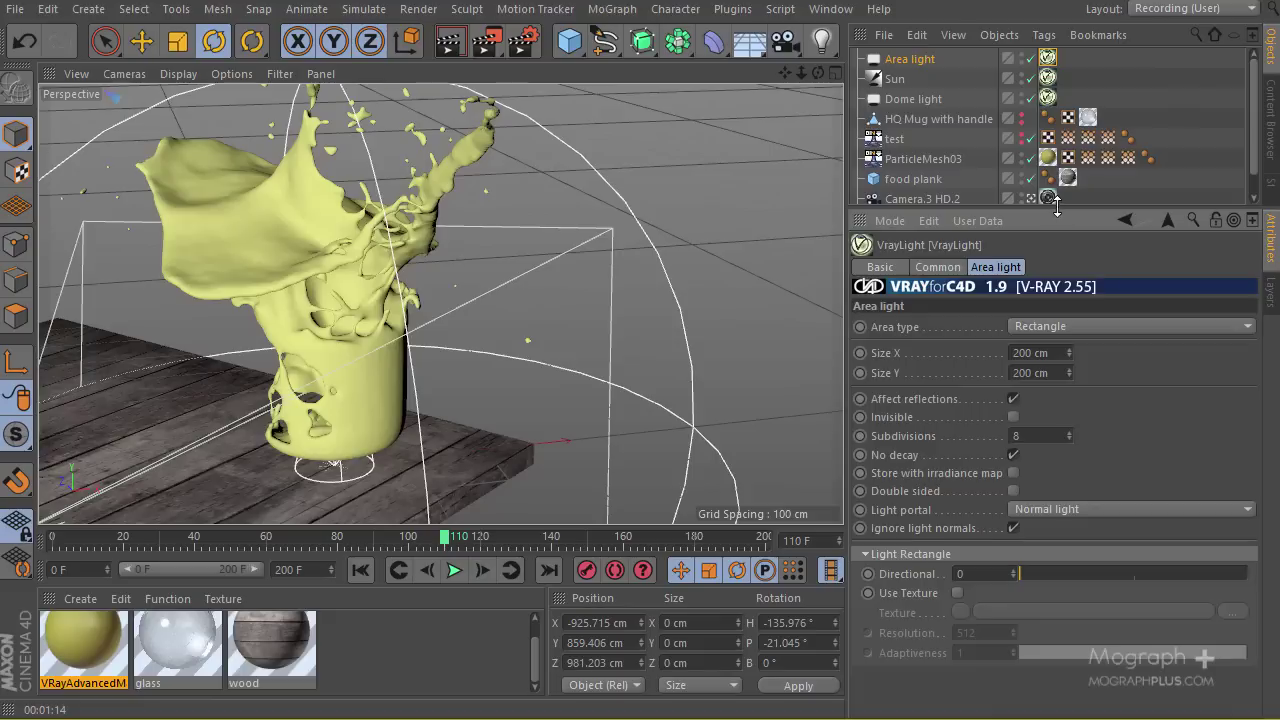
drag(1057, 207, 1040, 340)
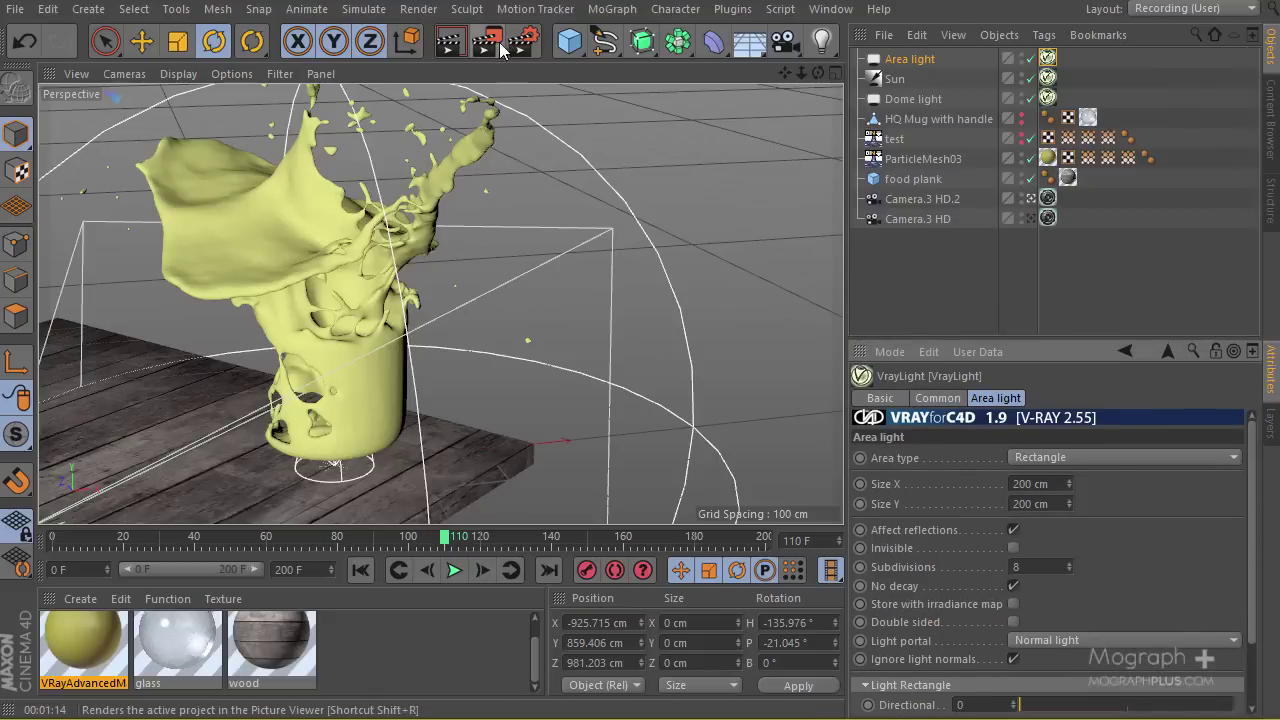
Region-render the splash against the grass, then show the yellow material's Diffuse Layer 1 settings.
drag(500, 50, 121, 506)
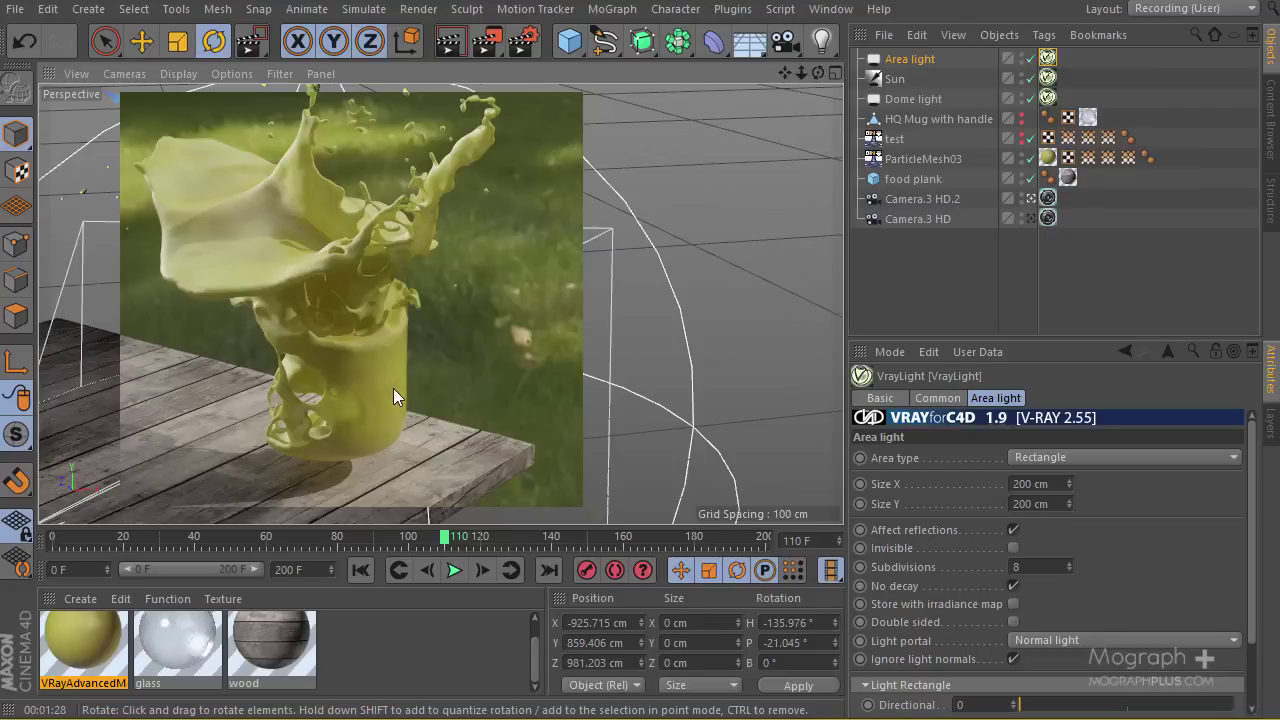
click(88, 624)
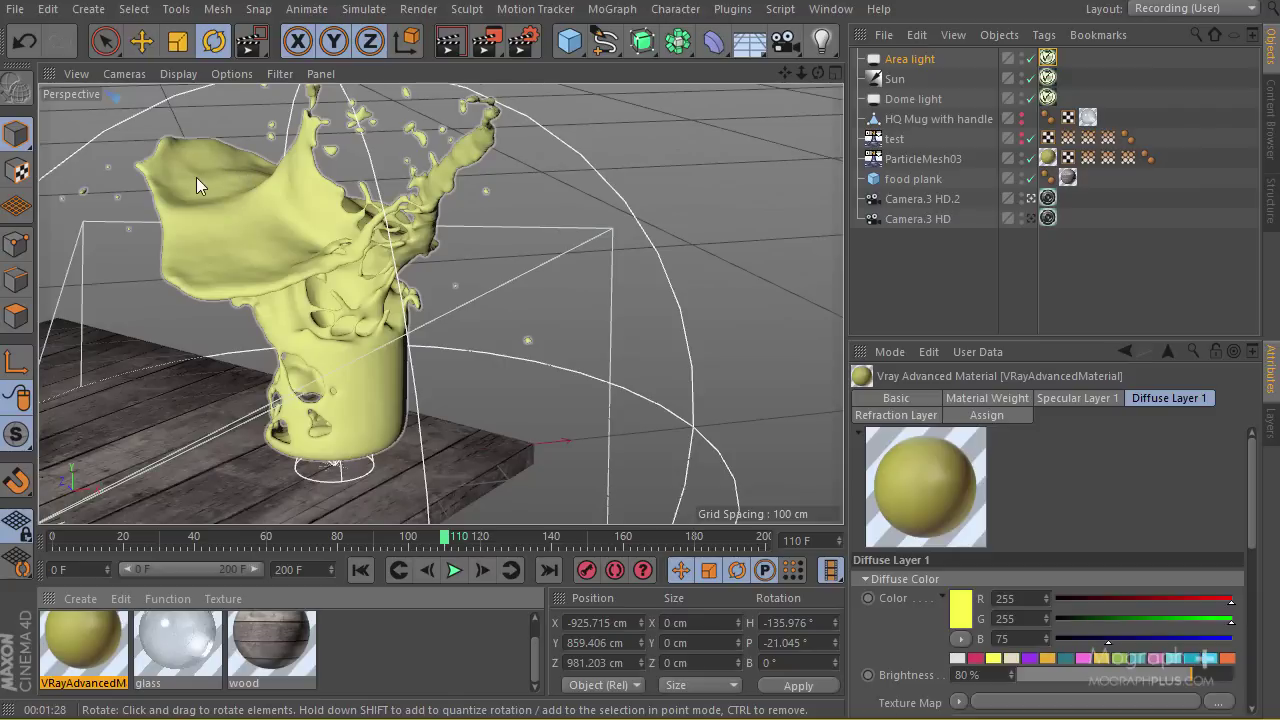
right_click(70, 625)
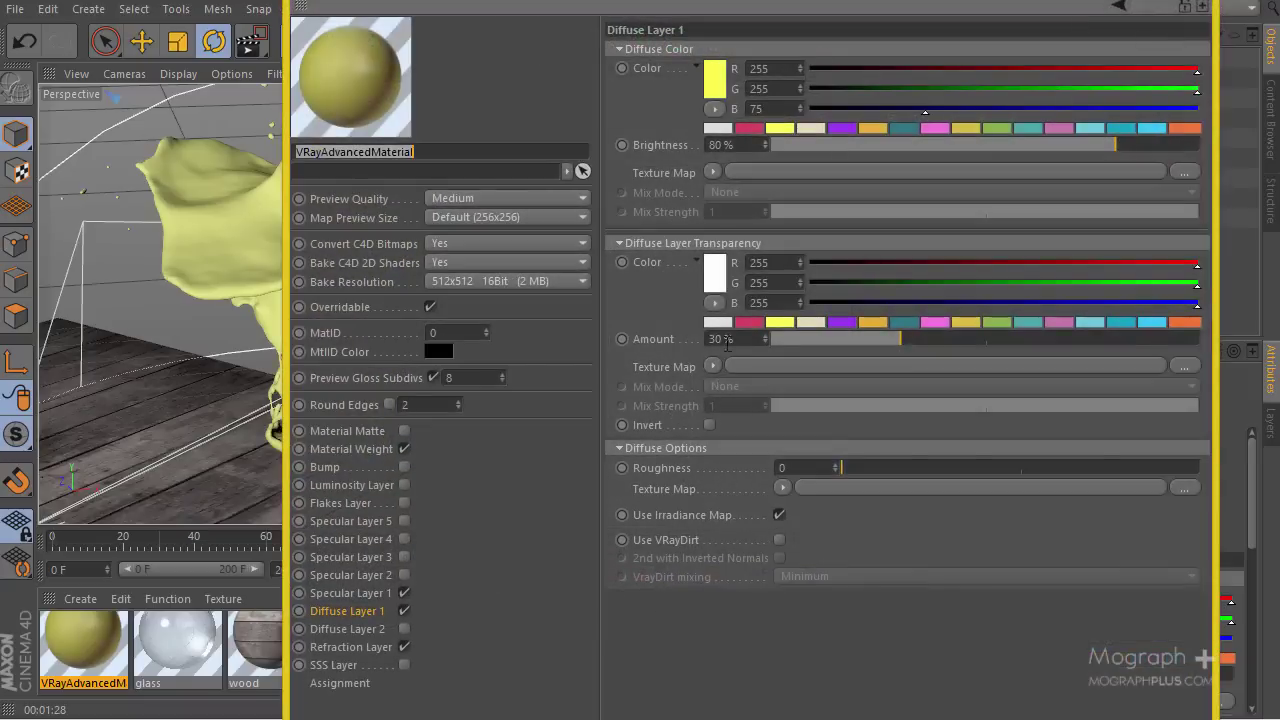
drag(987, 345, 1094, 345)
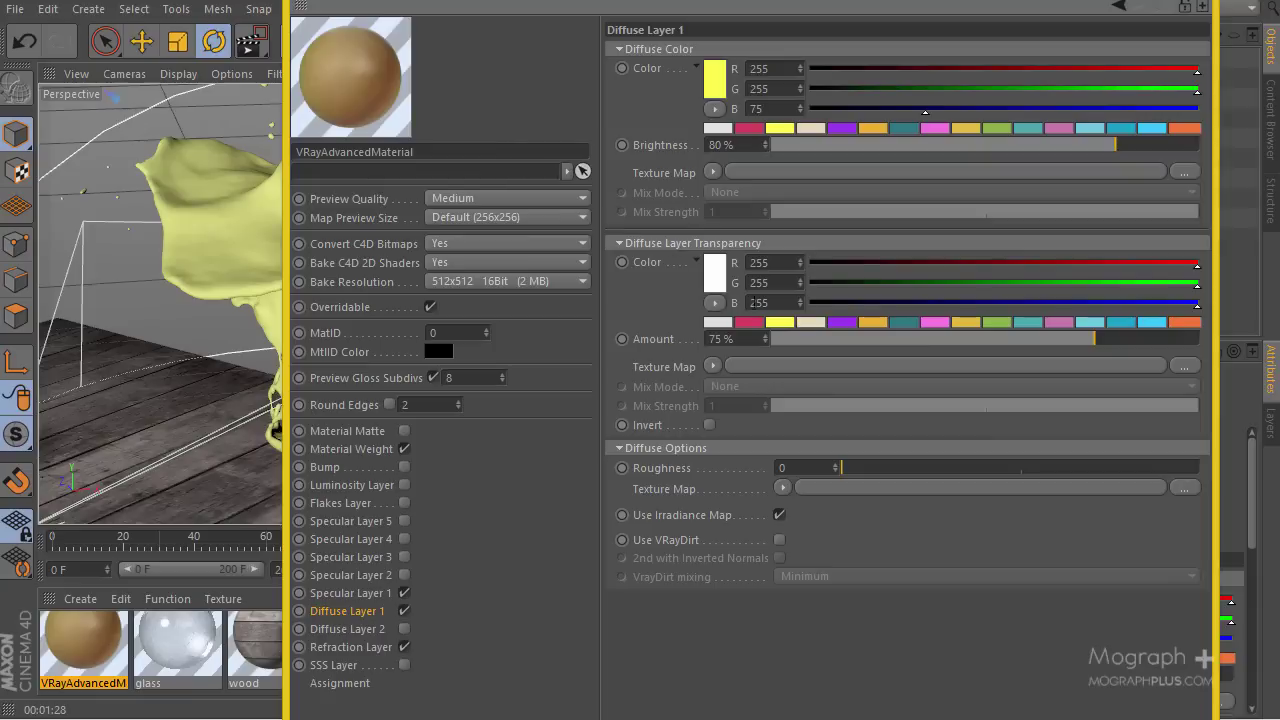
double_click(742, 339)
text(30)
key(Return)
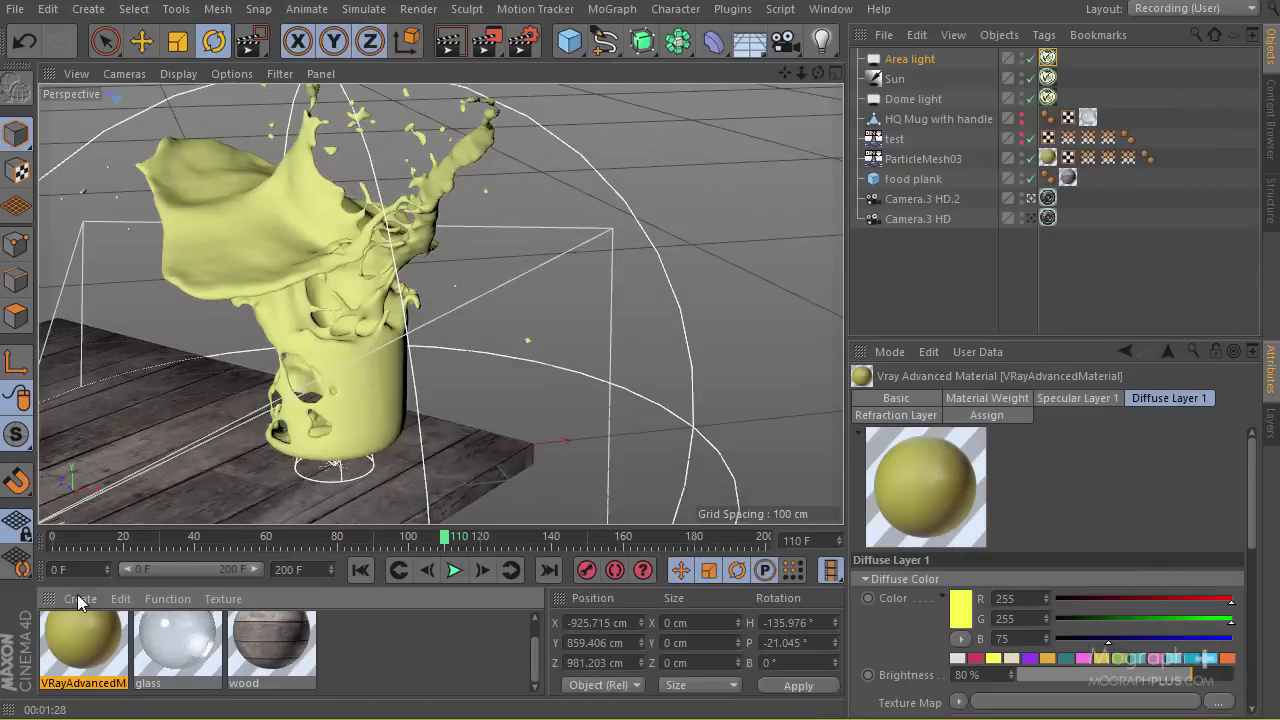
Create a VrayDisplaceMaterial from the VrayBridge shader menu and open it for editing.
click(78, 598)
mouse_move(126, 455)
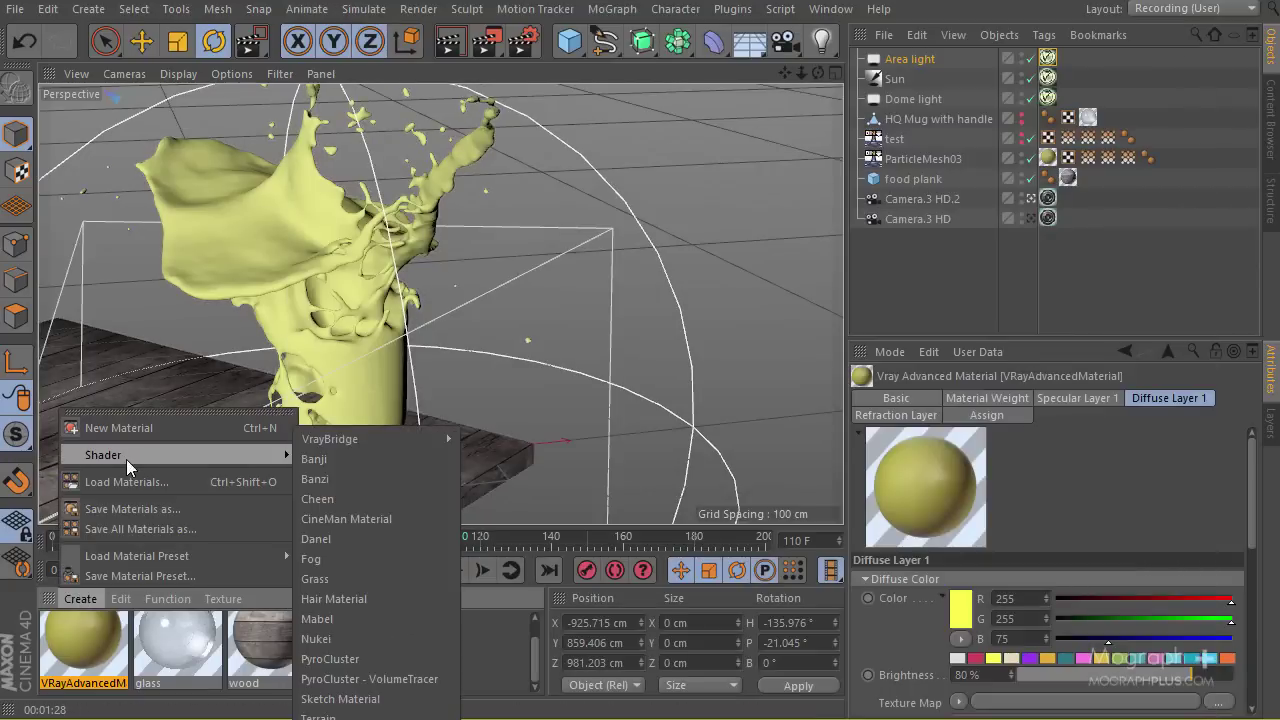
mouse_move(364, 446)
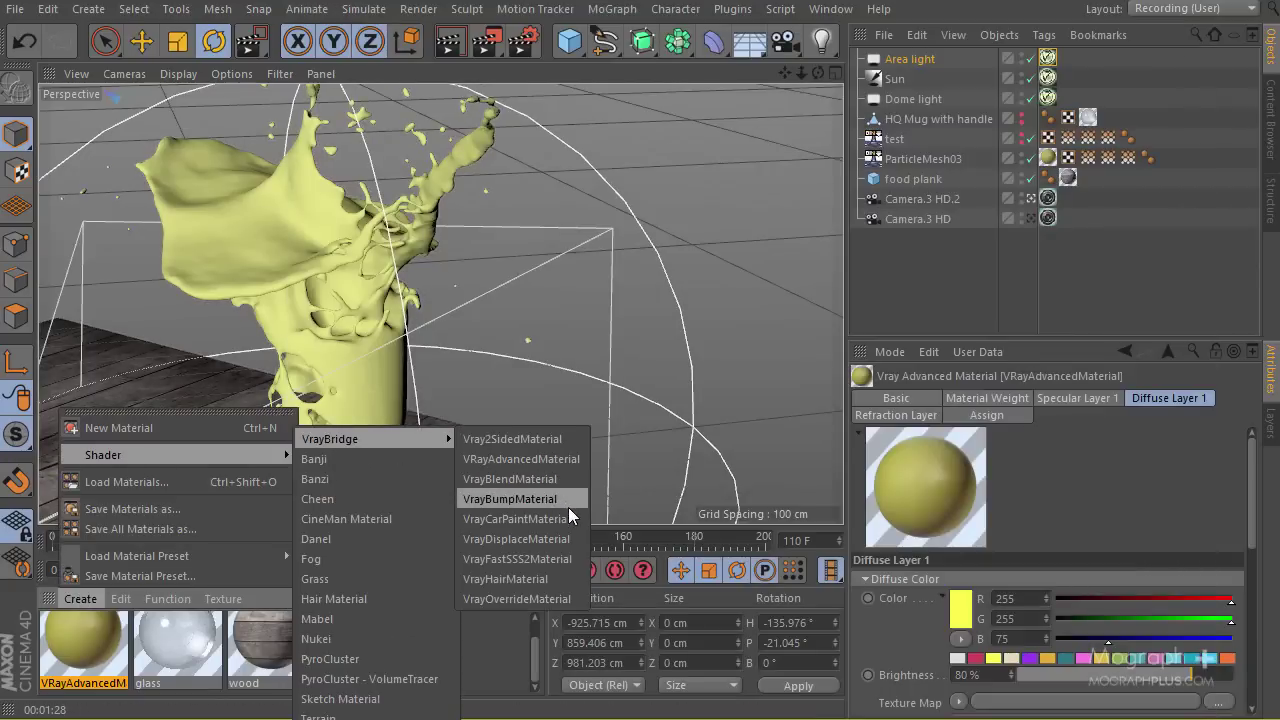
click(558, 538)
double_click(90, 640)
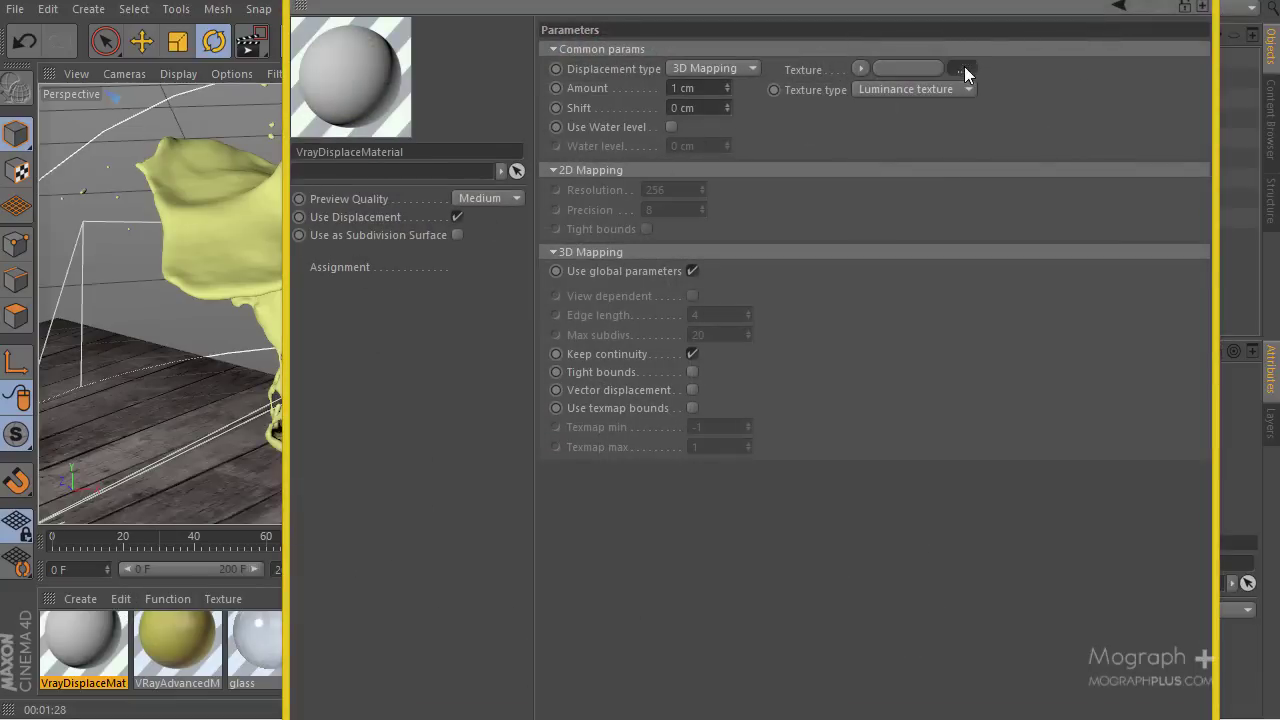
Load DispMap.tif as the displacement texture and set the amount to 4 cm.
click(961, 68)
click(224, 257)
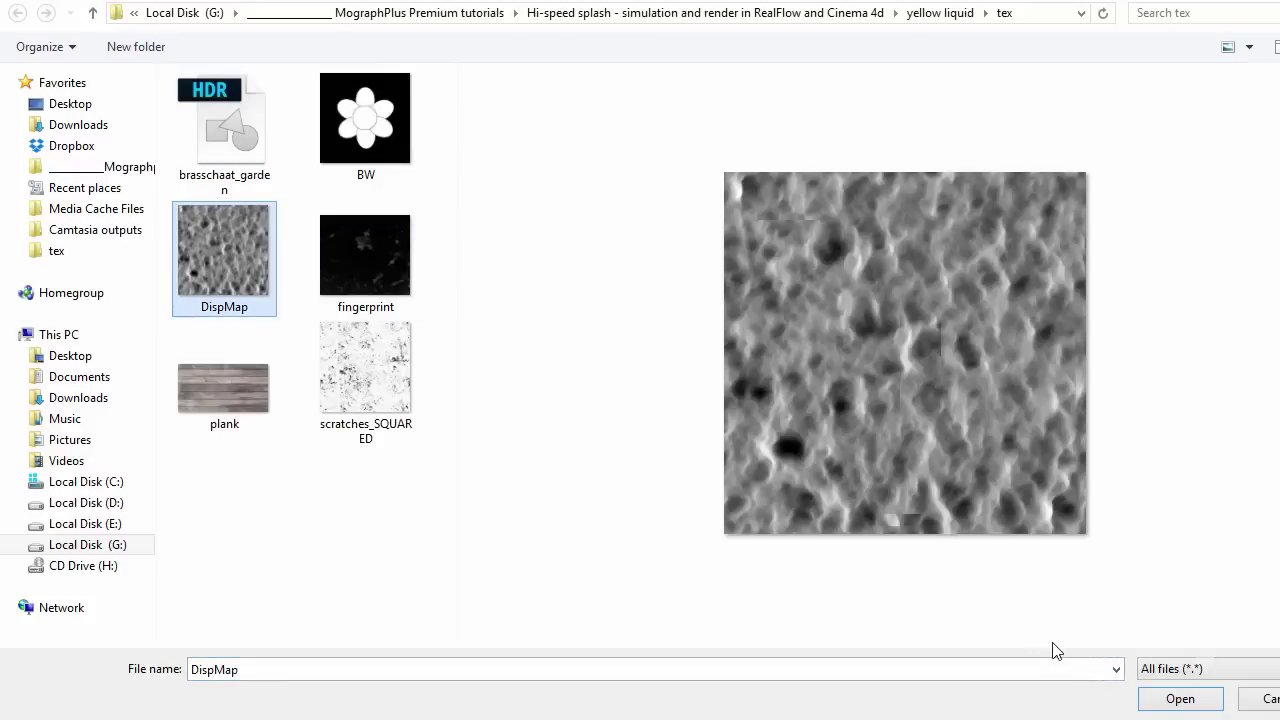
click(1158, 698)
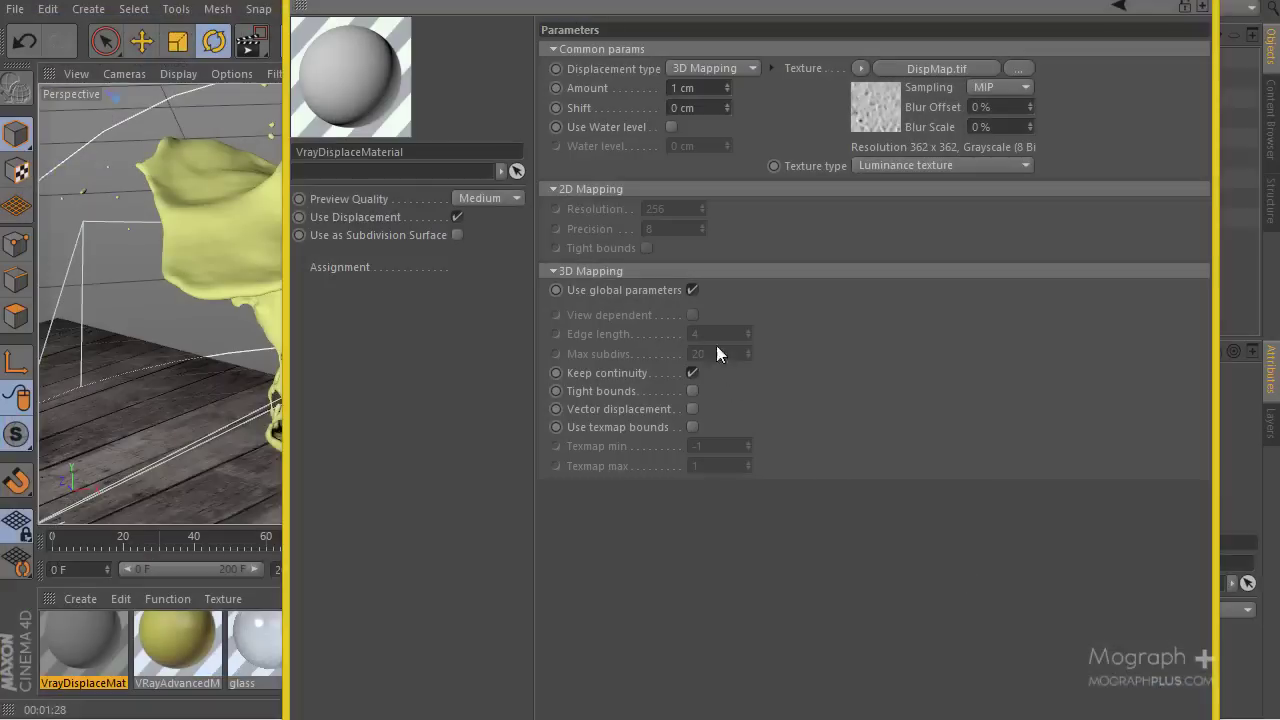
double_click(700, 88)
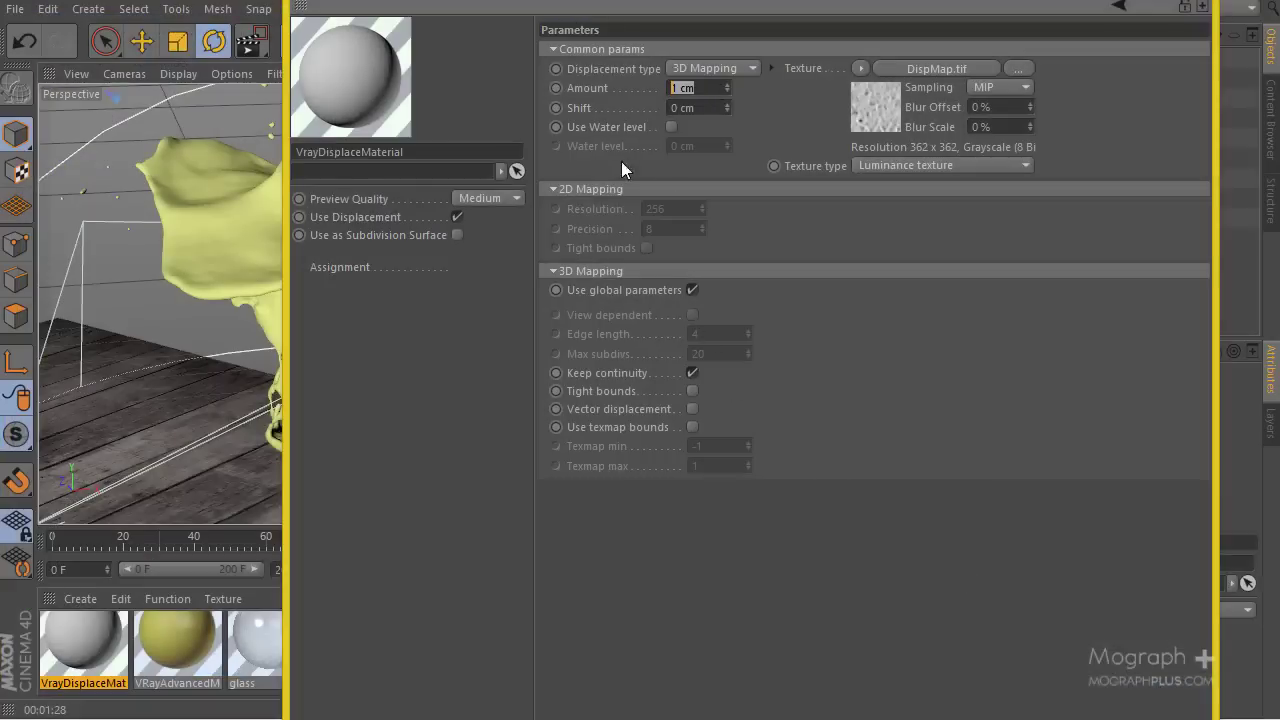
text(4)
key(Return)
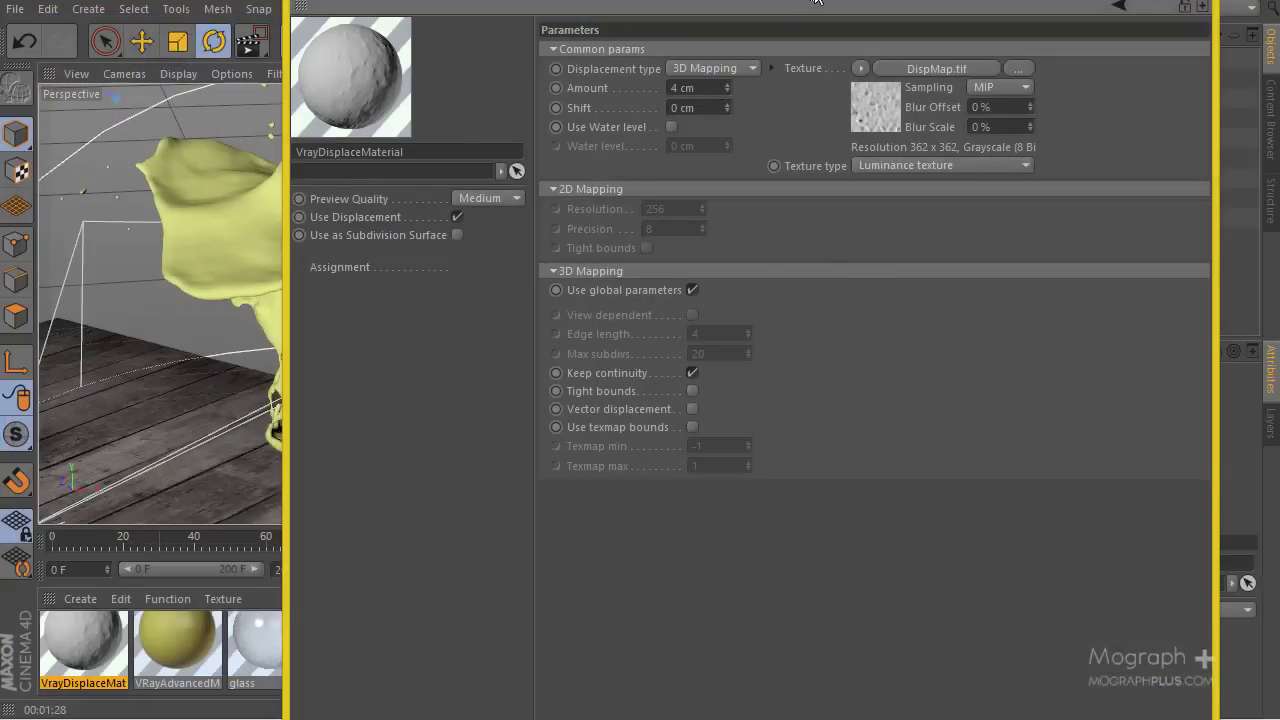
drag(815, 1, 713, 115)
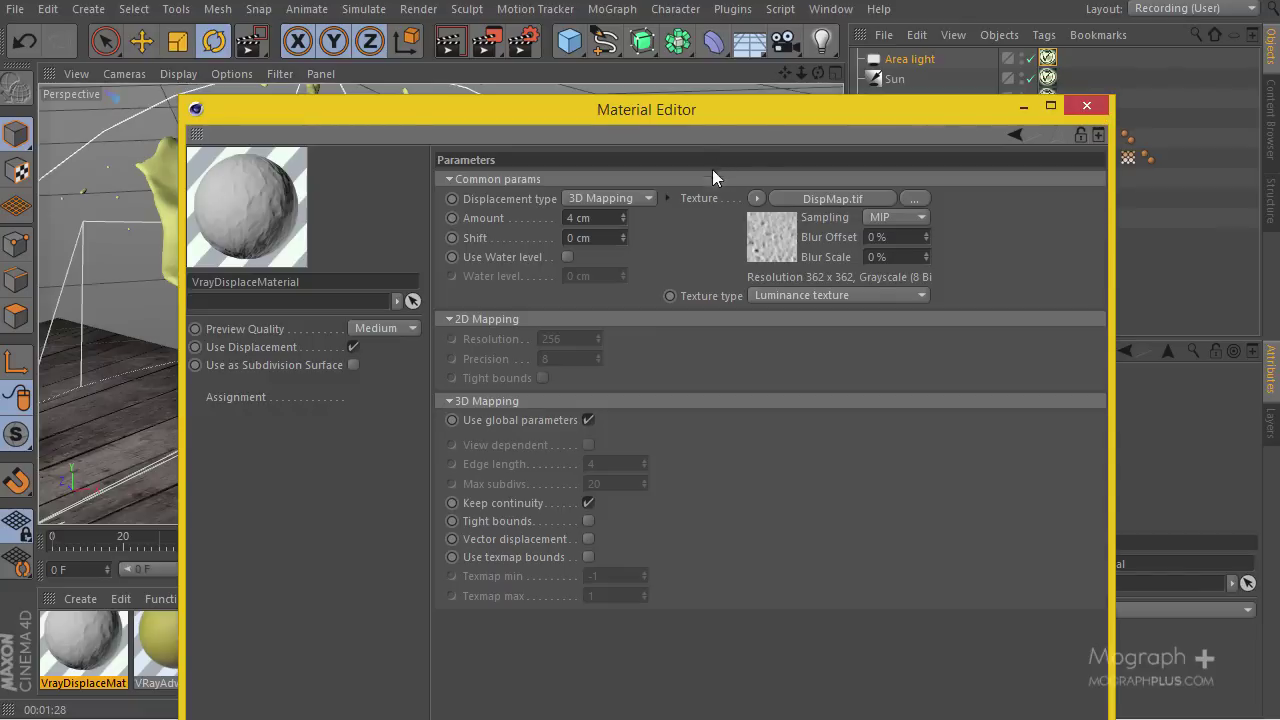
Paste the DispMap texture into a temporary Mat's colour and apply it to the splash to preview.
click(751, 197)
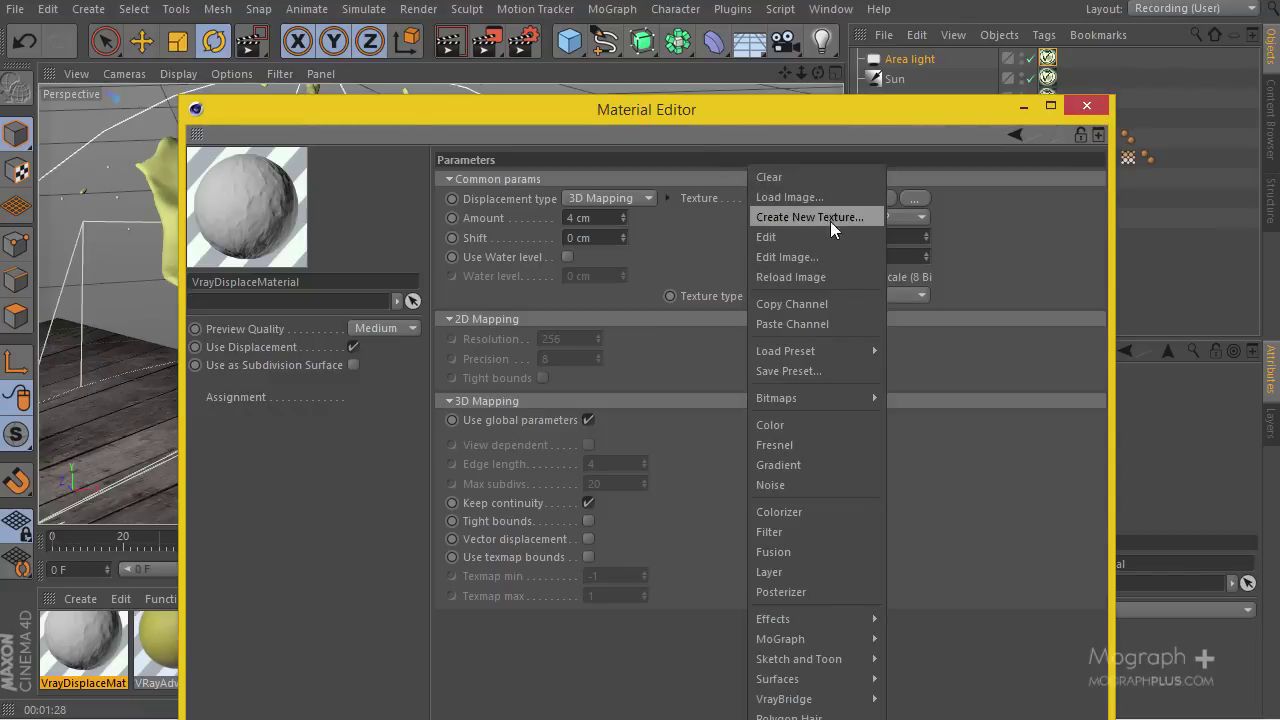
click(834, 308)
click(1086, 106)
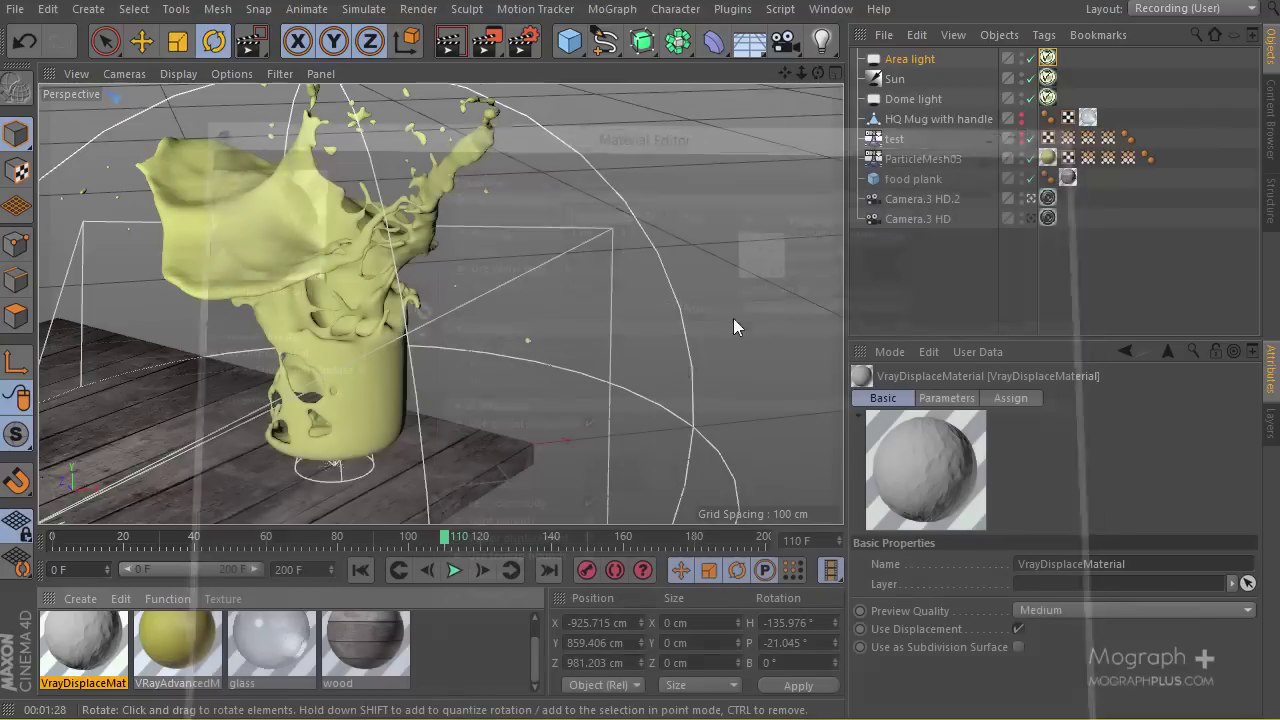
double_click(470, 622)
click(85, 650)
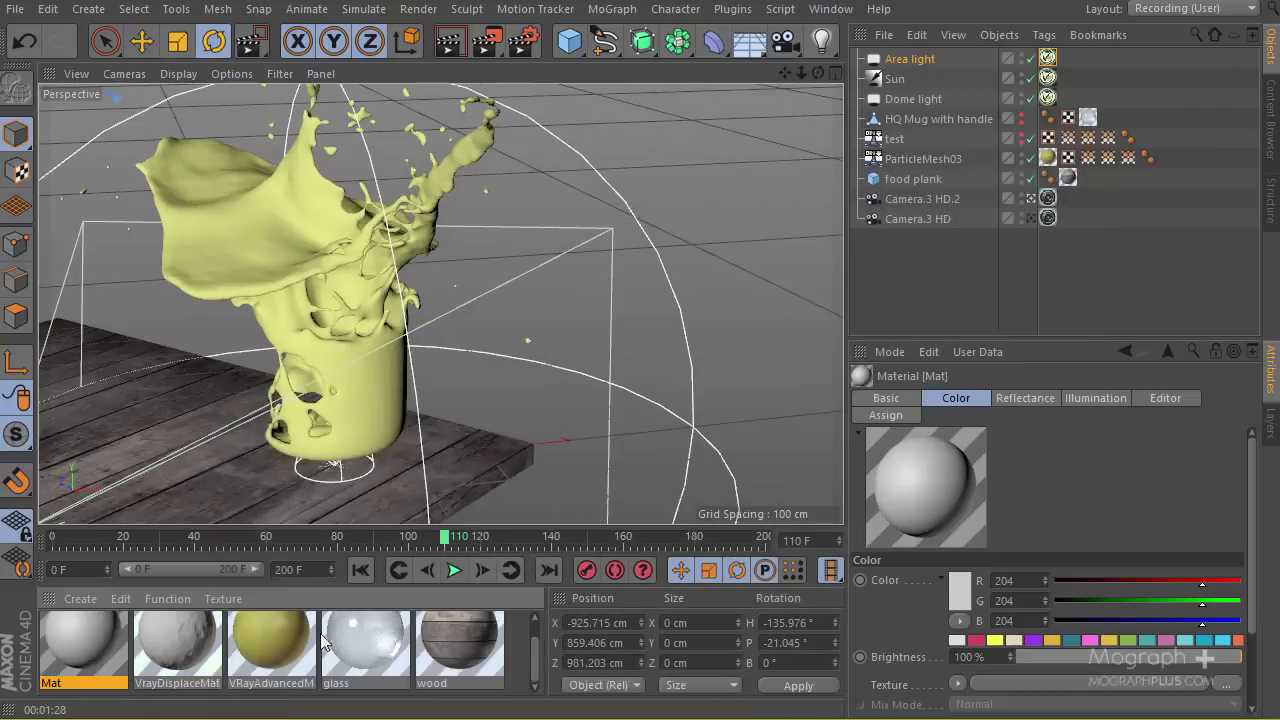
double_click(73, 643)
click(531, 153)
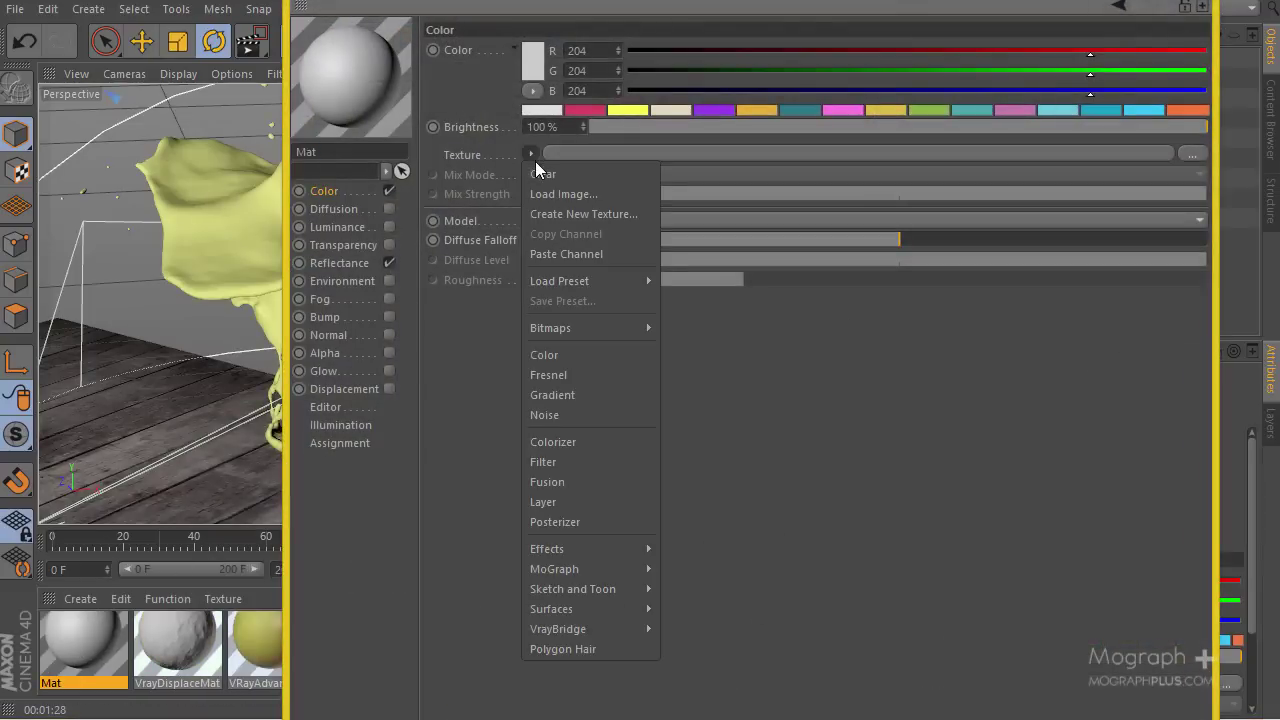
click(600, 248)
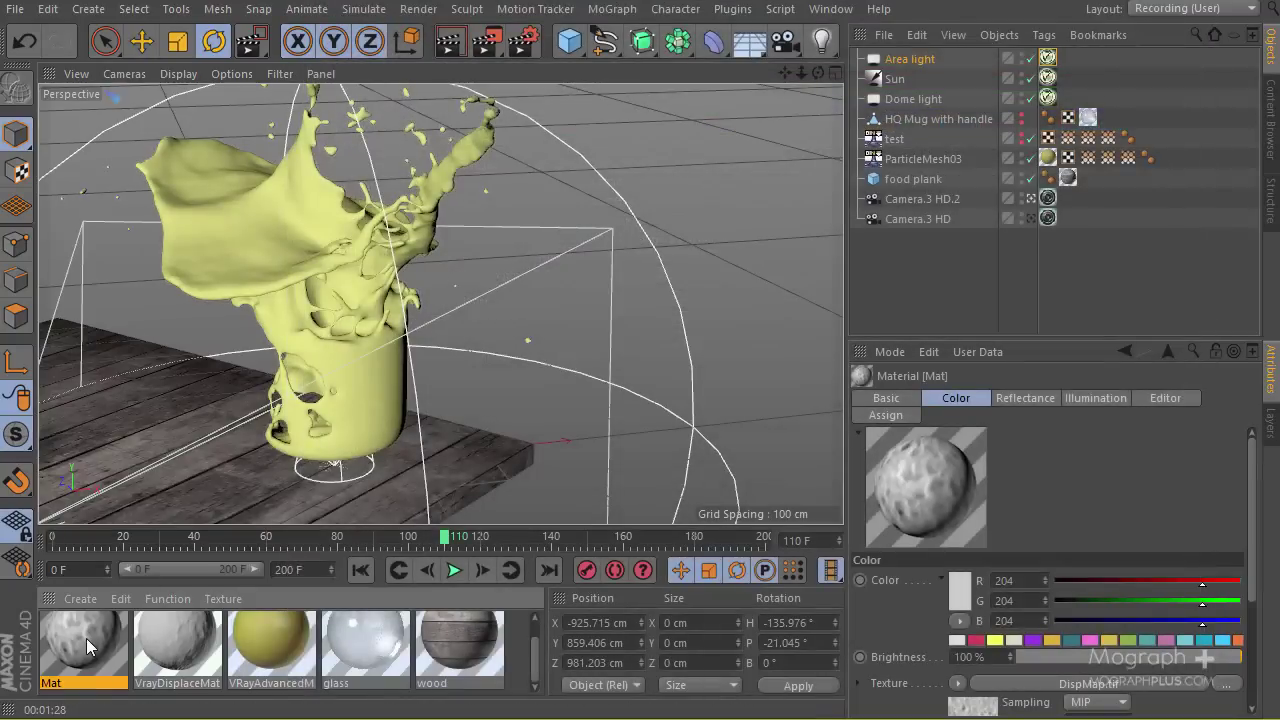
mouse_move(86, 638)
mouse_down()
mouse_move(307, 242)
mouse_move(300, 165)
mouse_move(300, 213)
mouse_up()
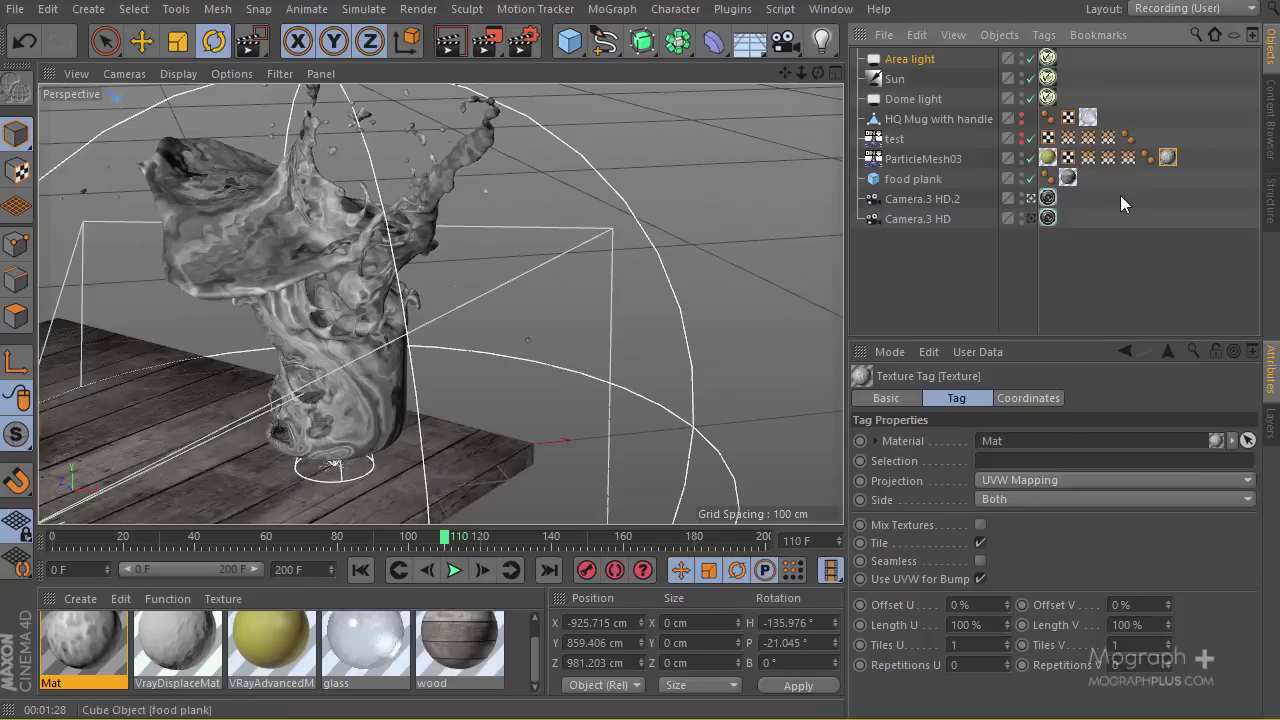
Delete the temporary Mat, apply VrayDisplaceMaterial to ParticleMesh03, and move the yellow tag last.
click(1179, 168)
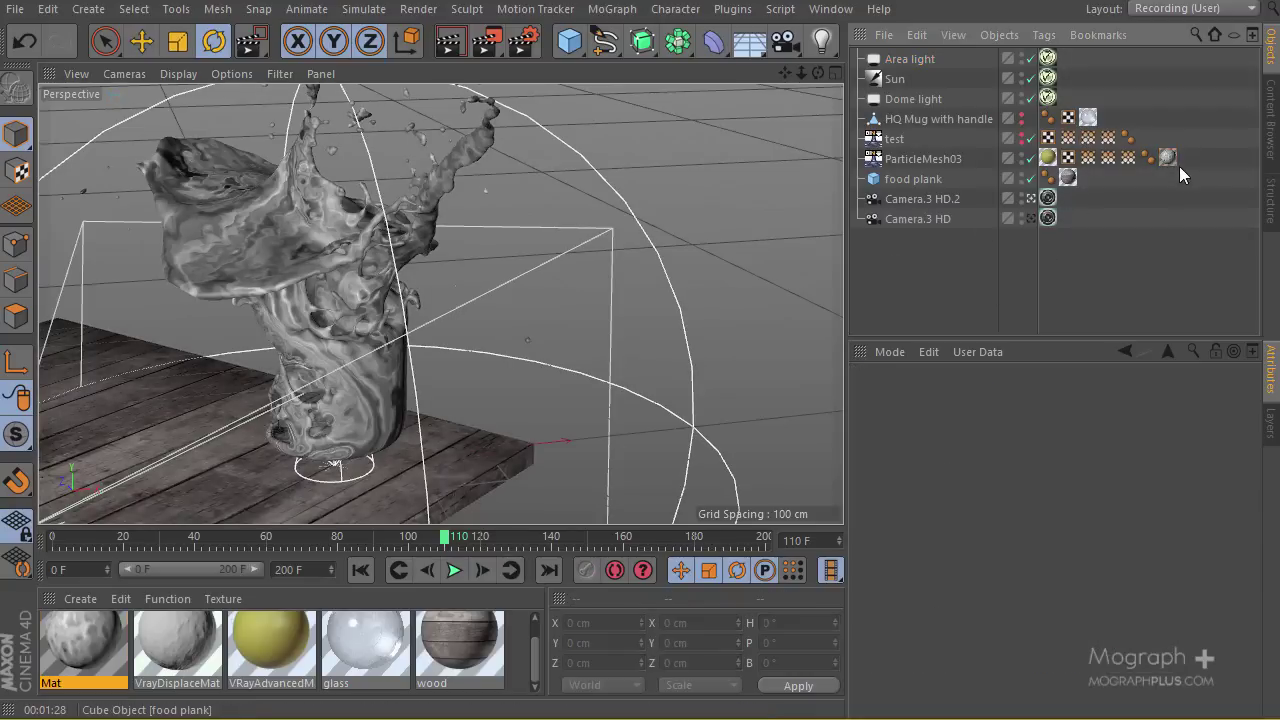
key(Delete)
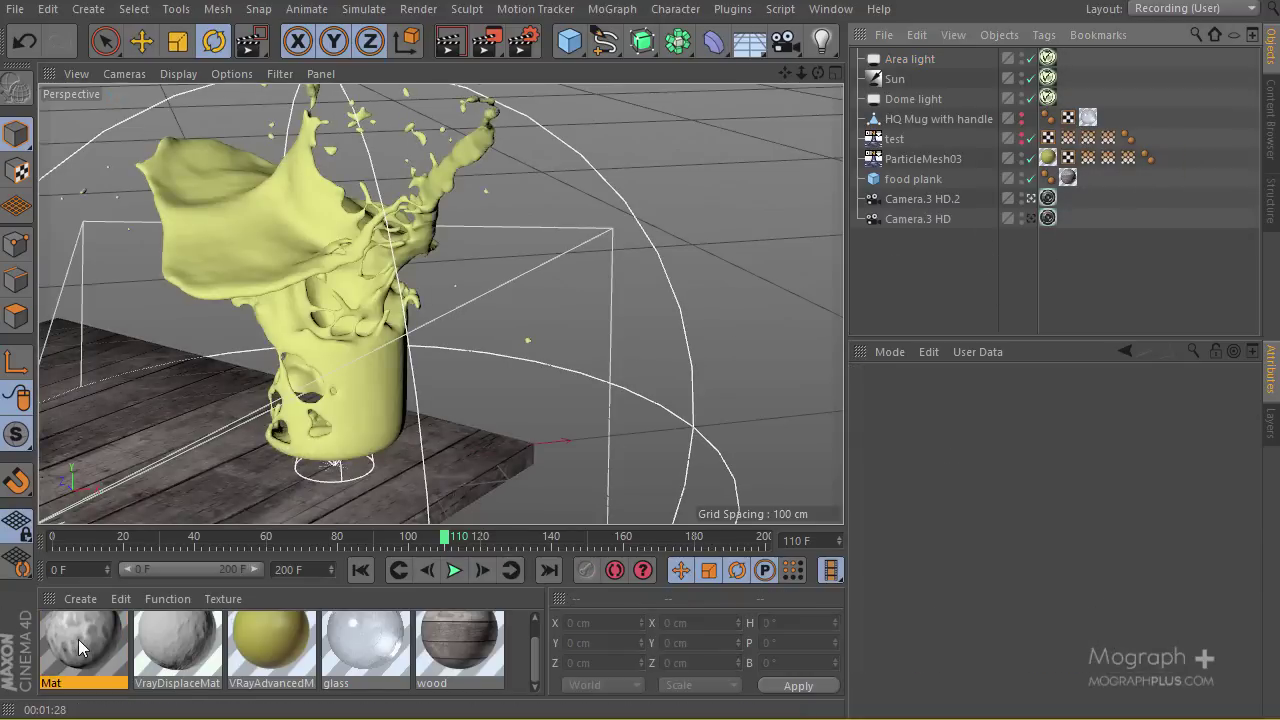
click(84, 645)
key(Delete)
drag(86, 648, 934, 160)
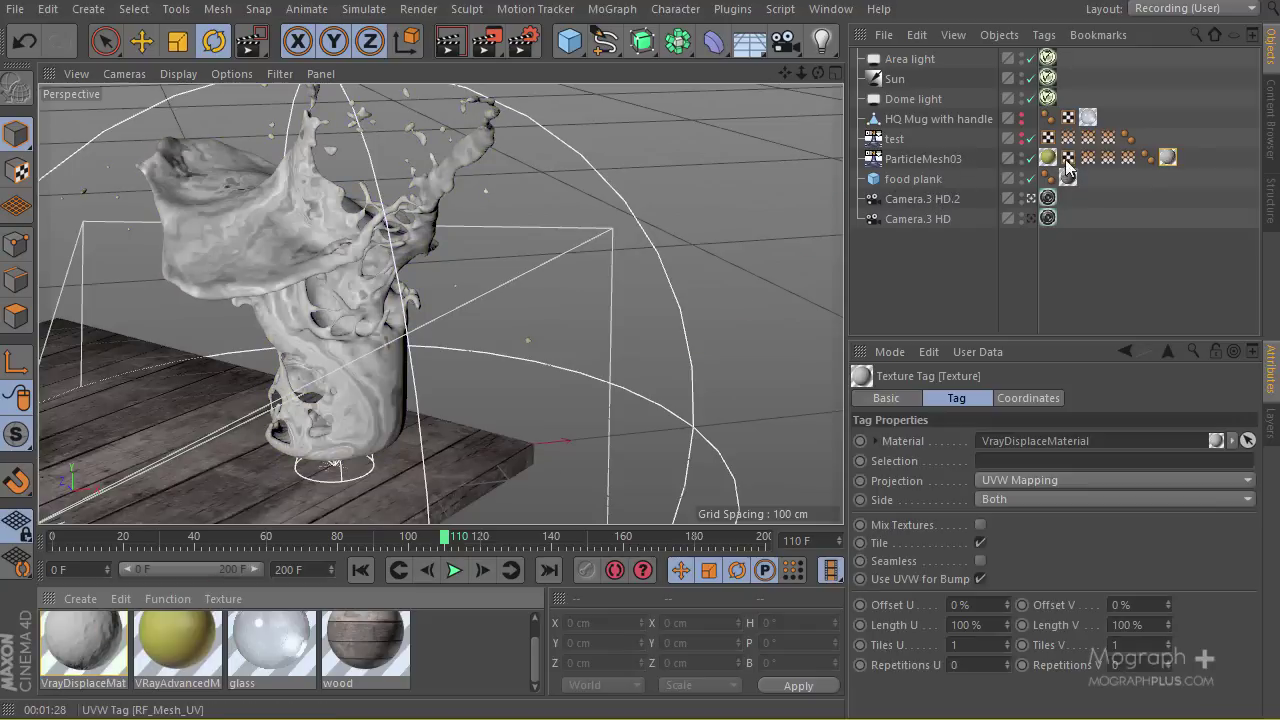
drag(1059, 158, 1178, 160)
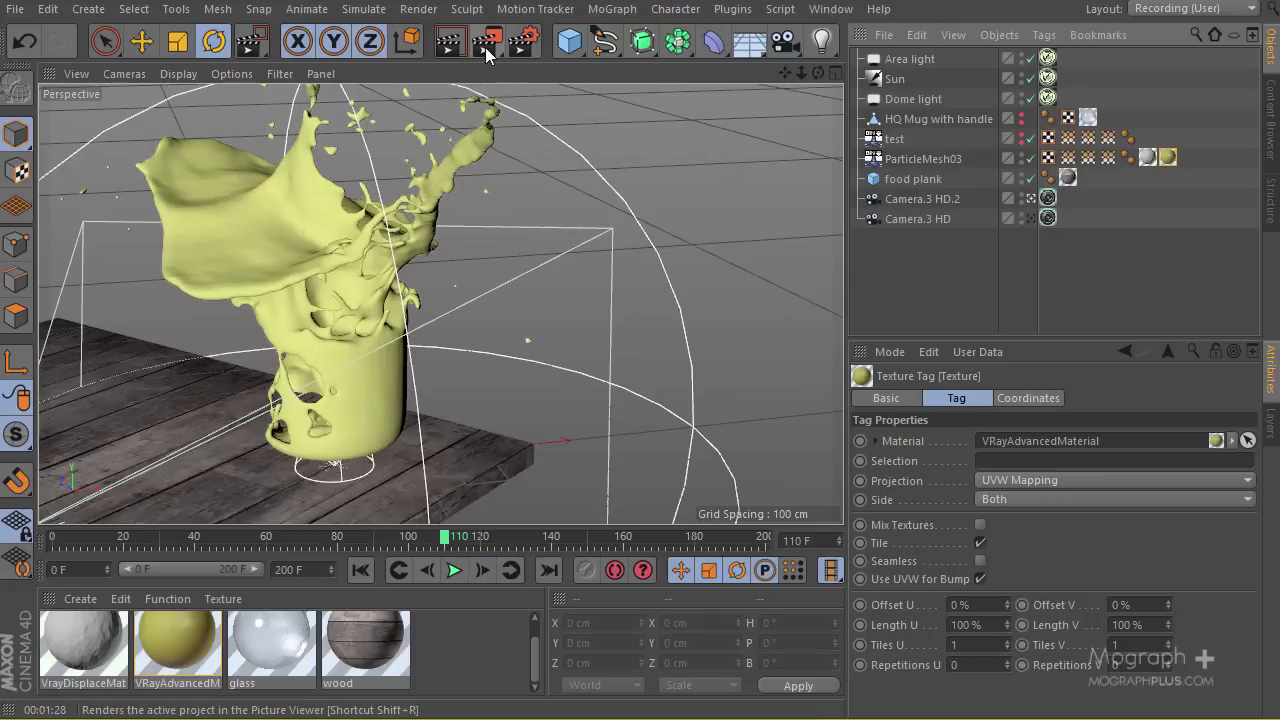
Set the area light's Common intensity to 5 and region-render the splash scene.
click(1048, 58)
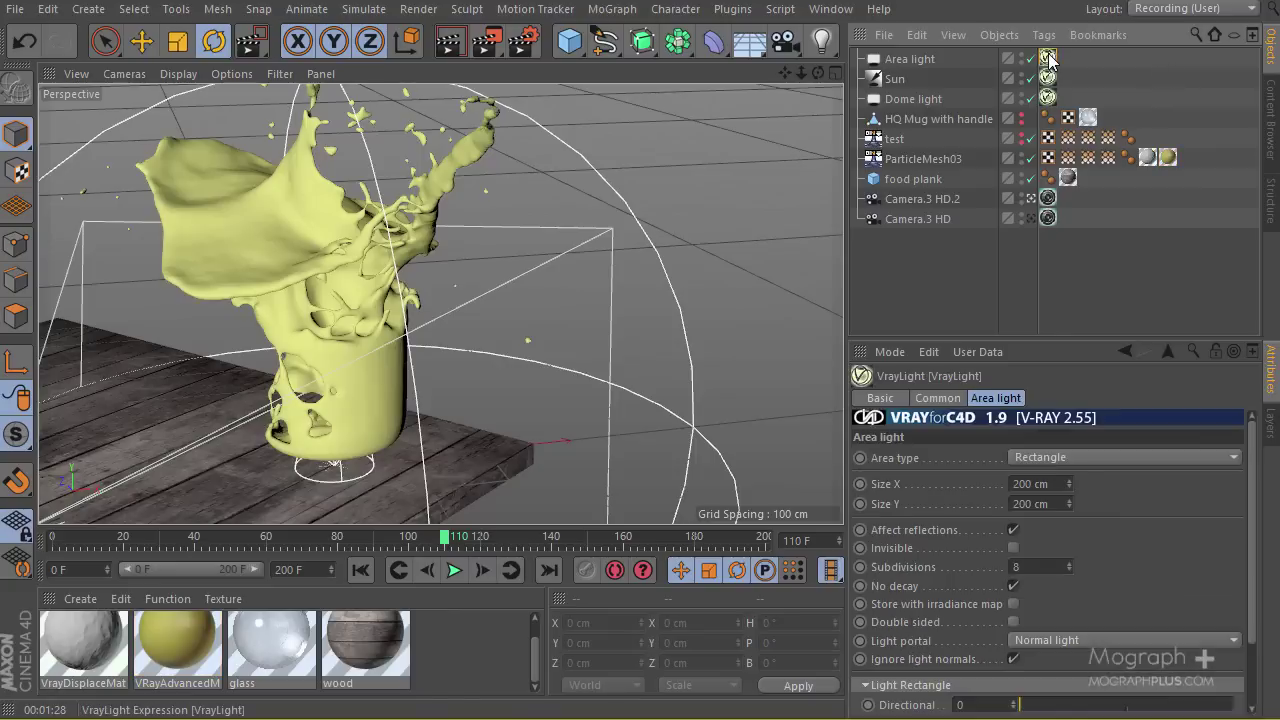
click(950, 399)
click(1010, 502)
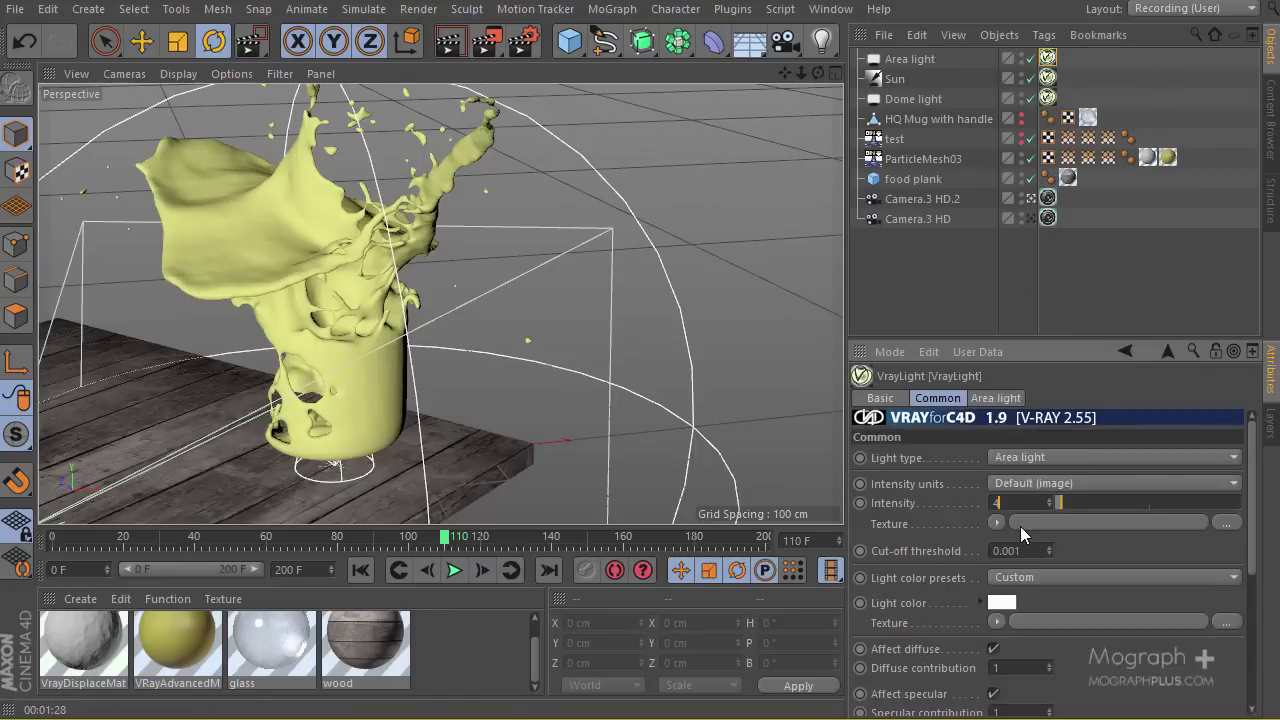
text(5)
key(Return)
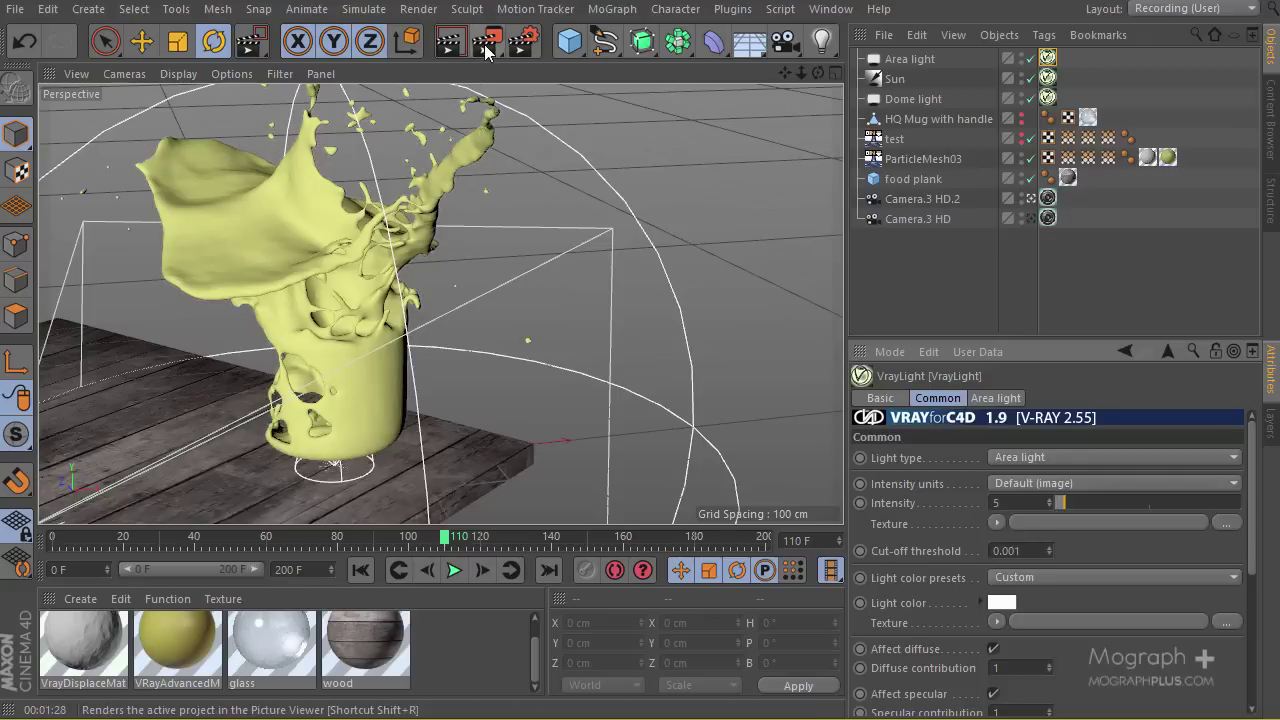
click(490, 50)
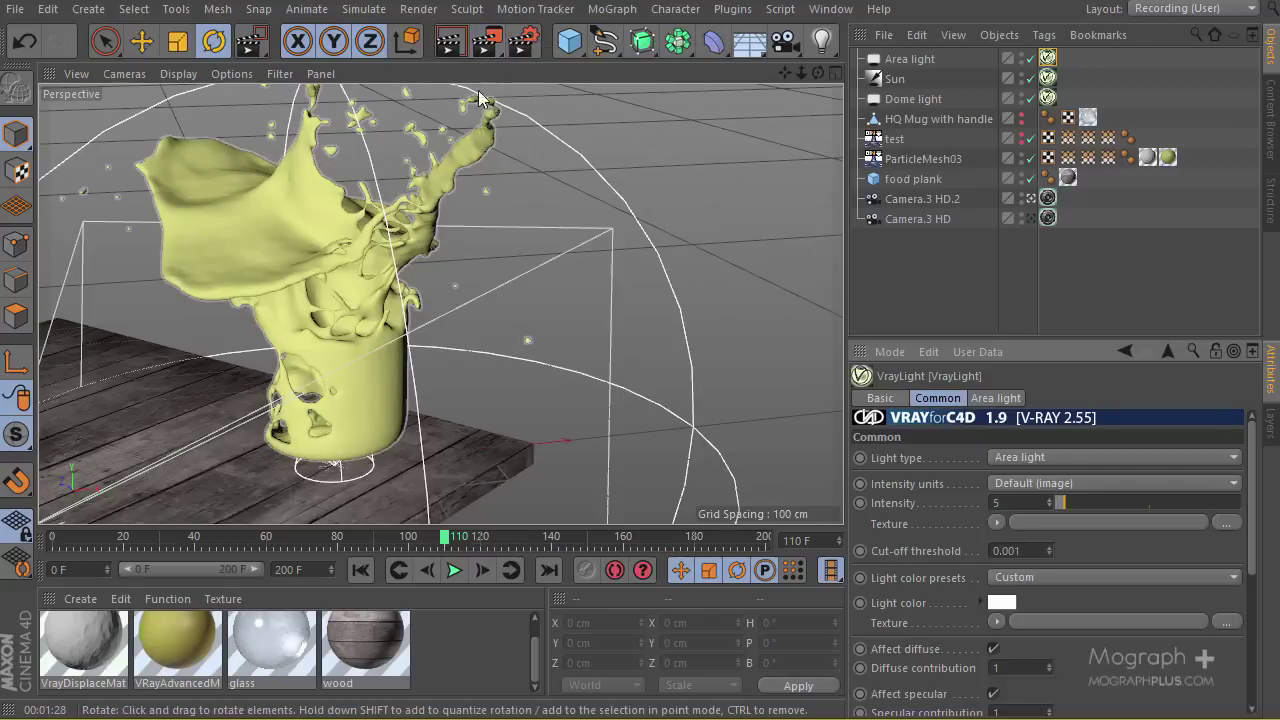
drag(487, 47, 122, 487)
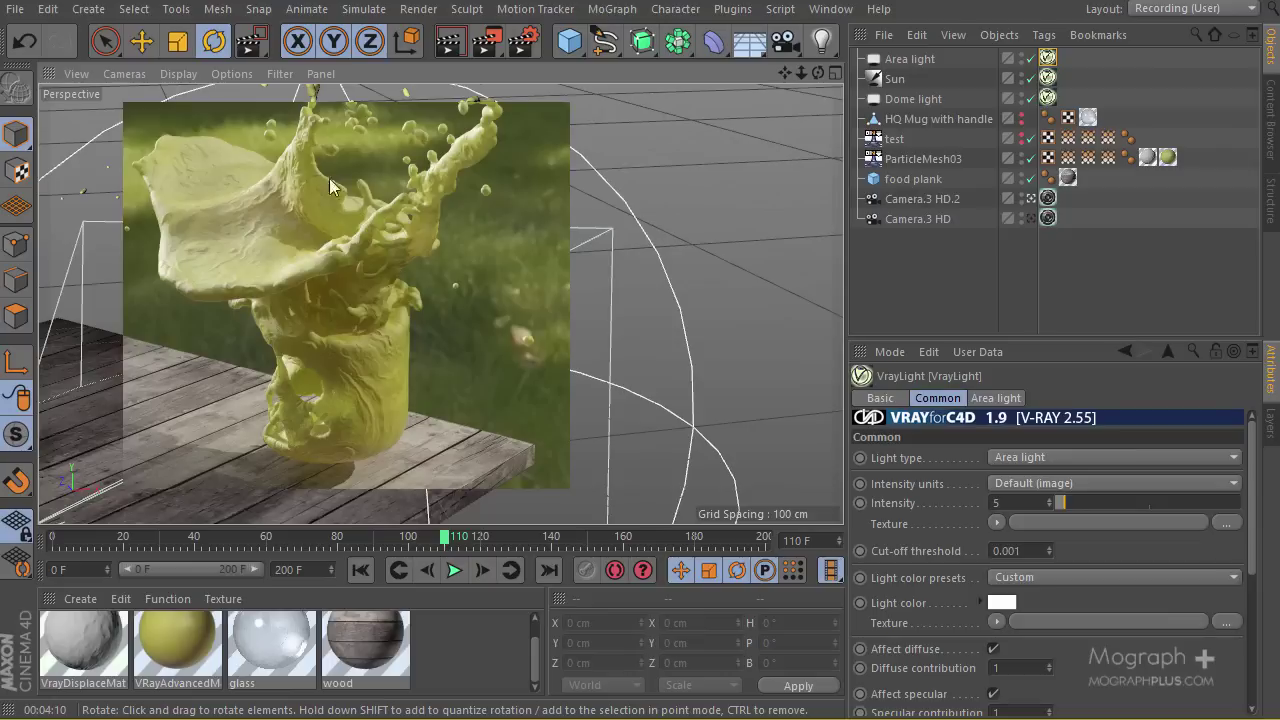
Toggle the VrayDisplaceMaterial's Use global parameters off and back on.
double_click(83, 631)
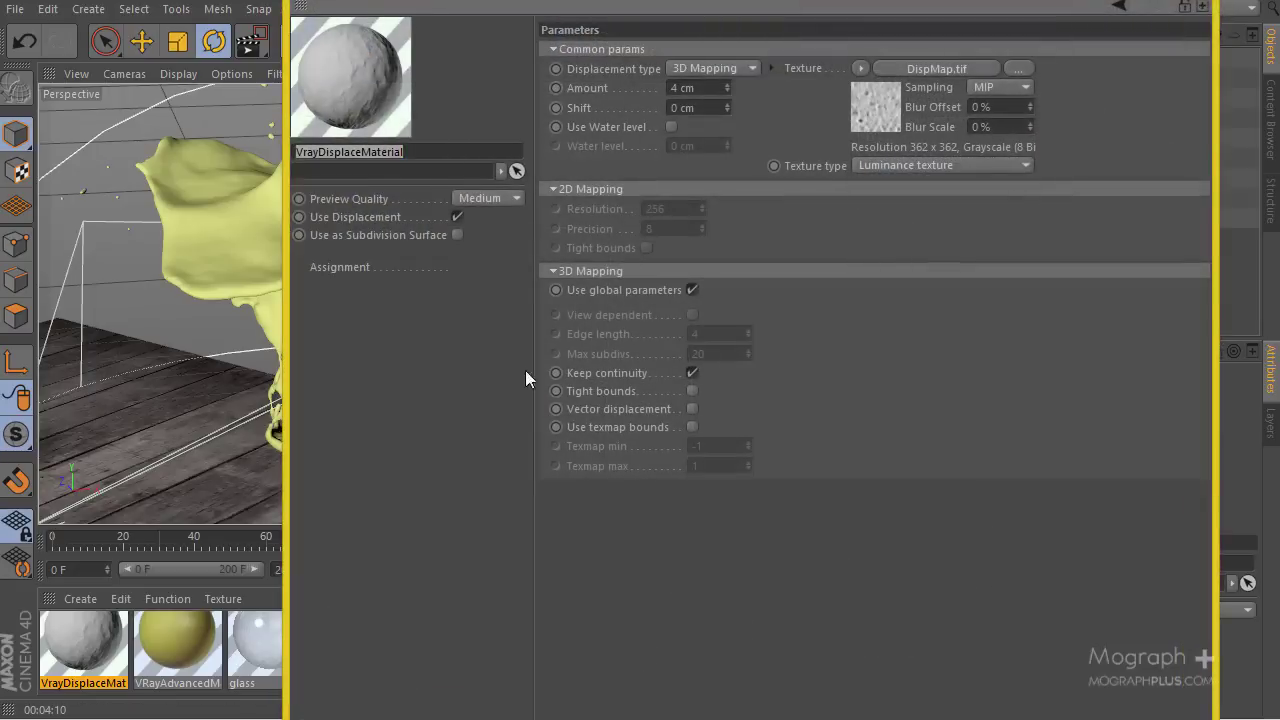
click(692, 290)
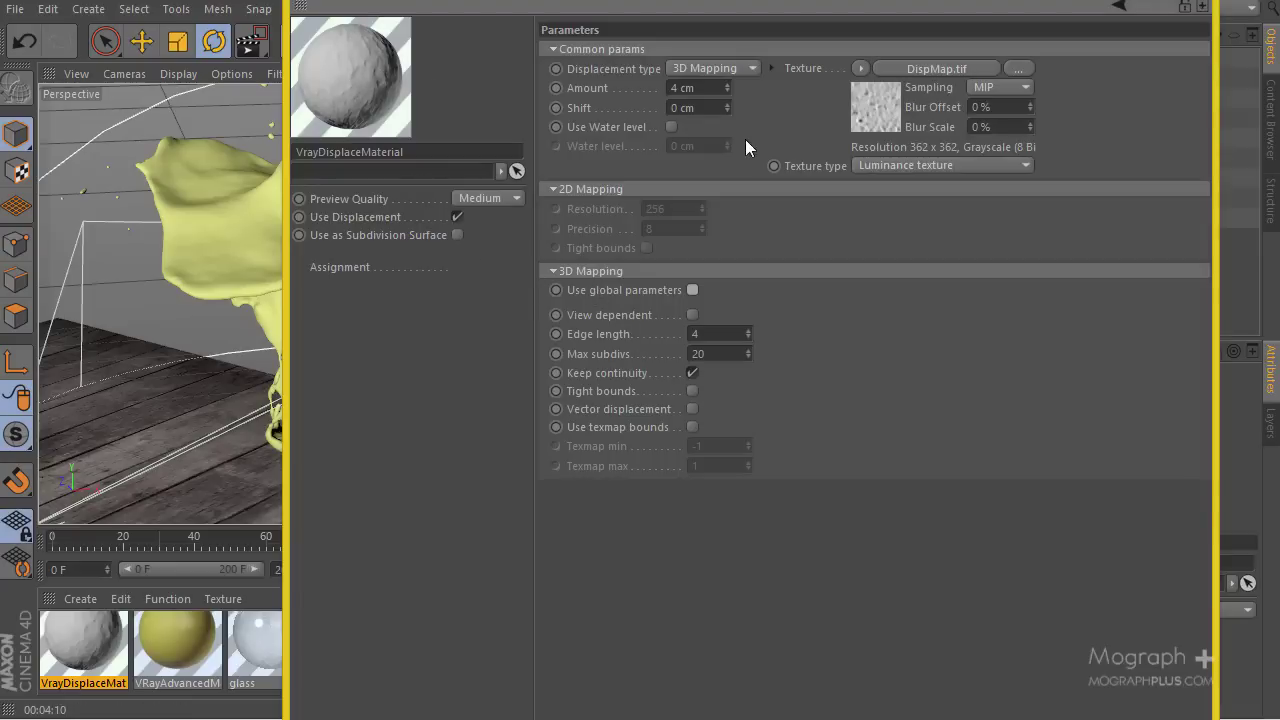
click(692, 289)
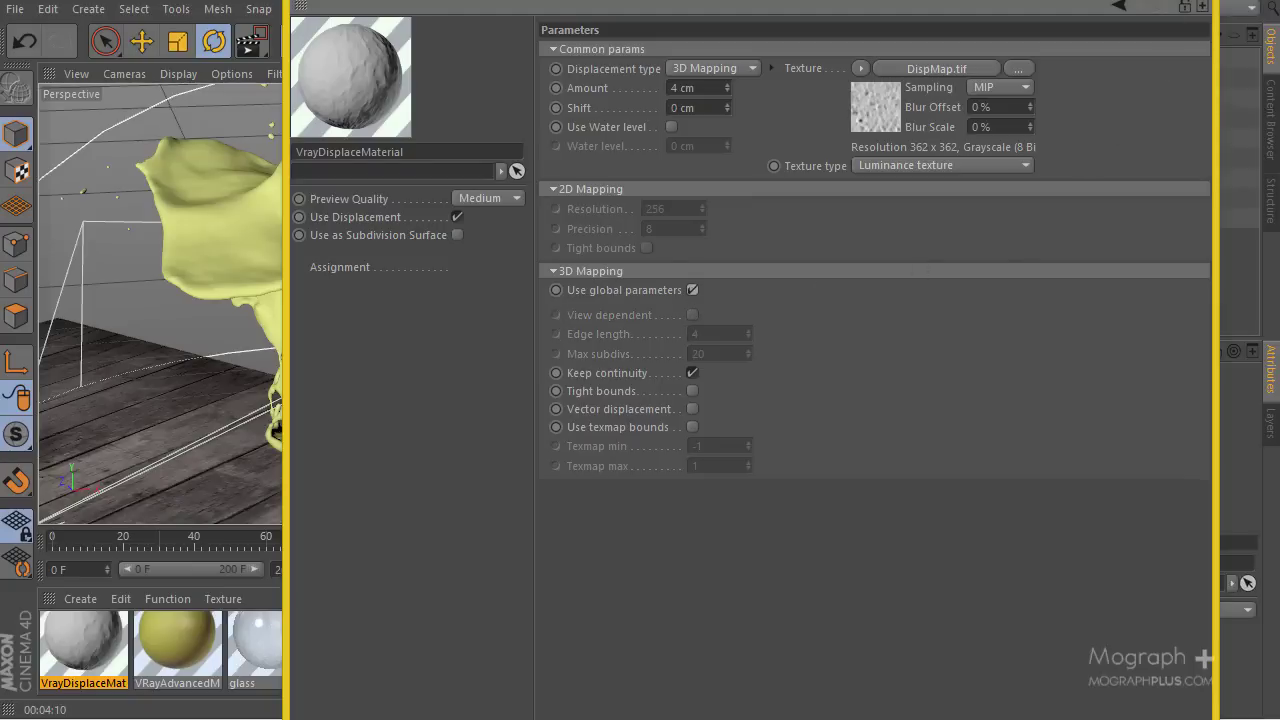
click(1200, 6)
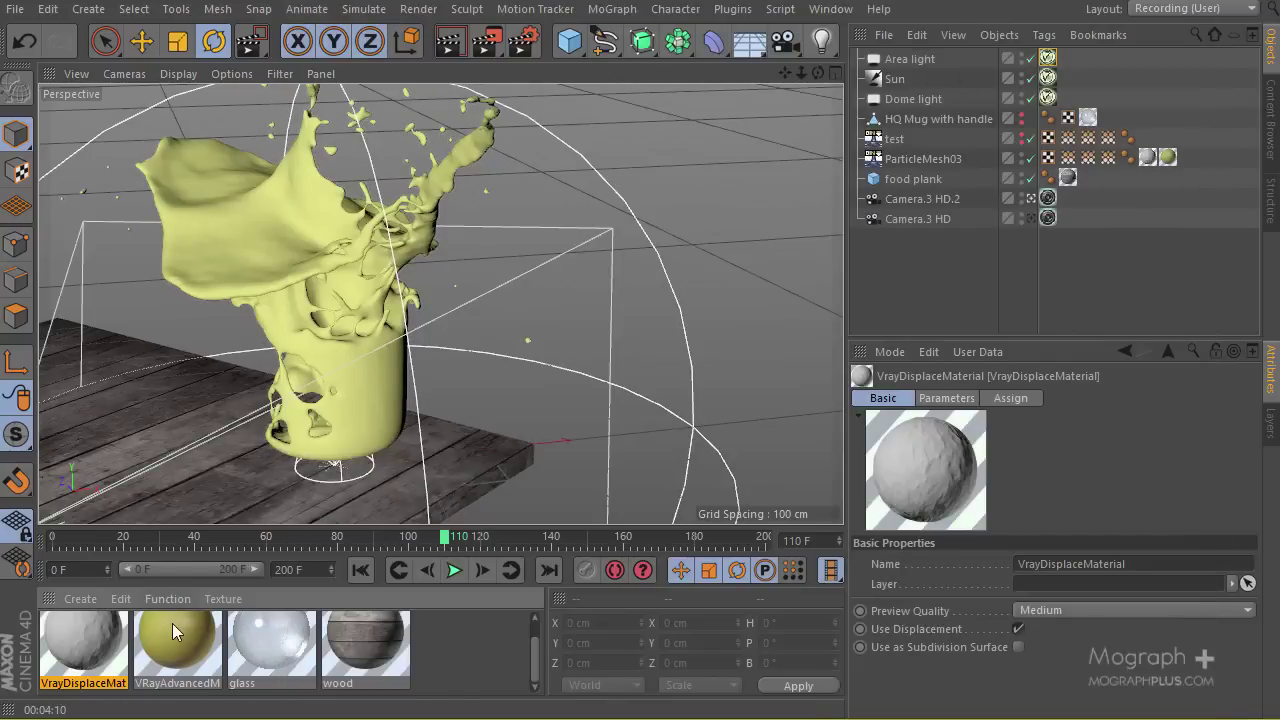
Set the yellow VRayAdvancedMaterial's diffuse transparency amount to 45%.
double_click(172, 623)
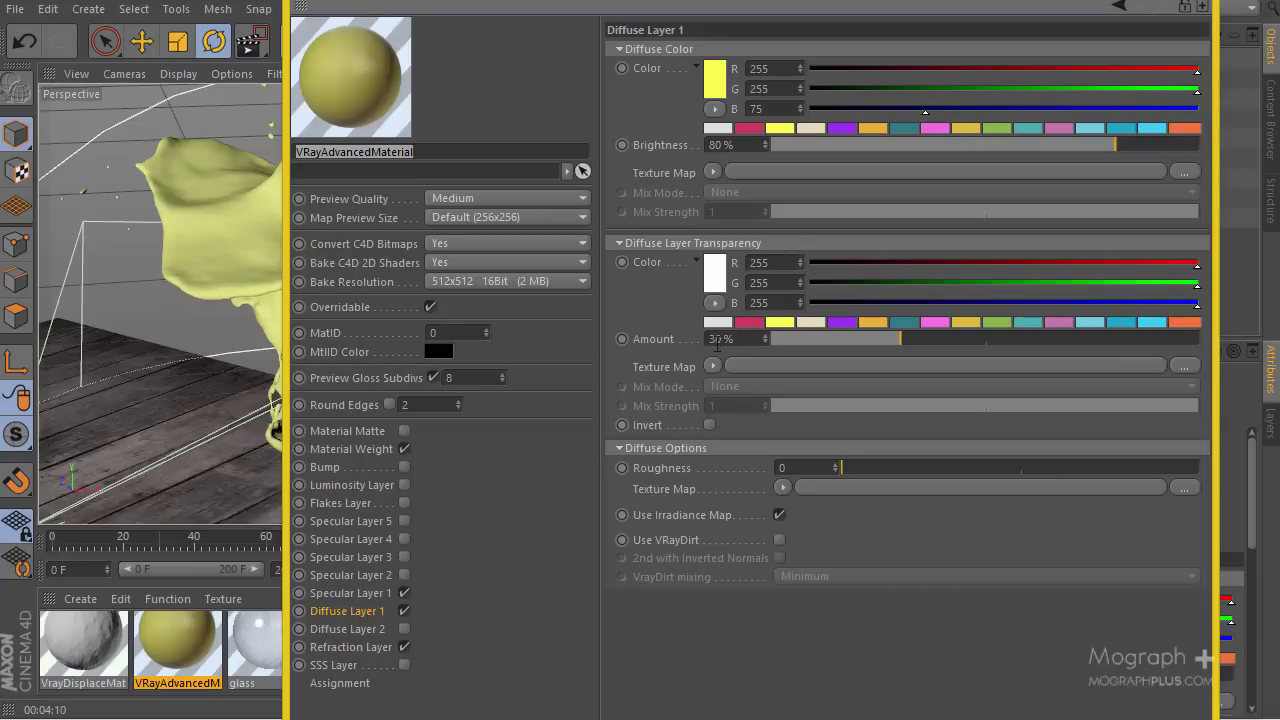
click(730, 339)
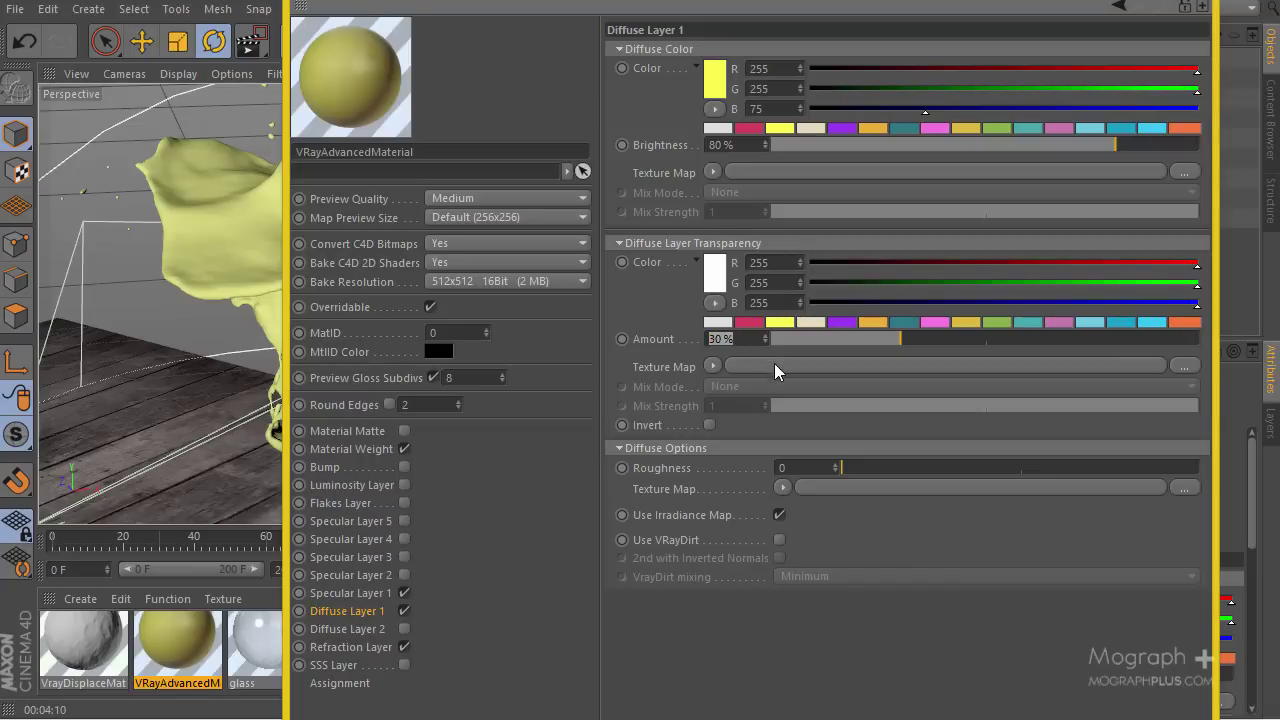
text(12)
key(BackSpace)
key(BackSpace)
text(4)
key(Return)
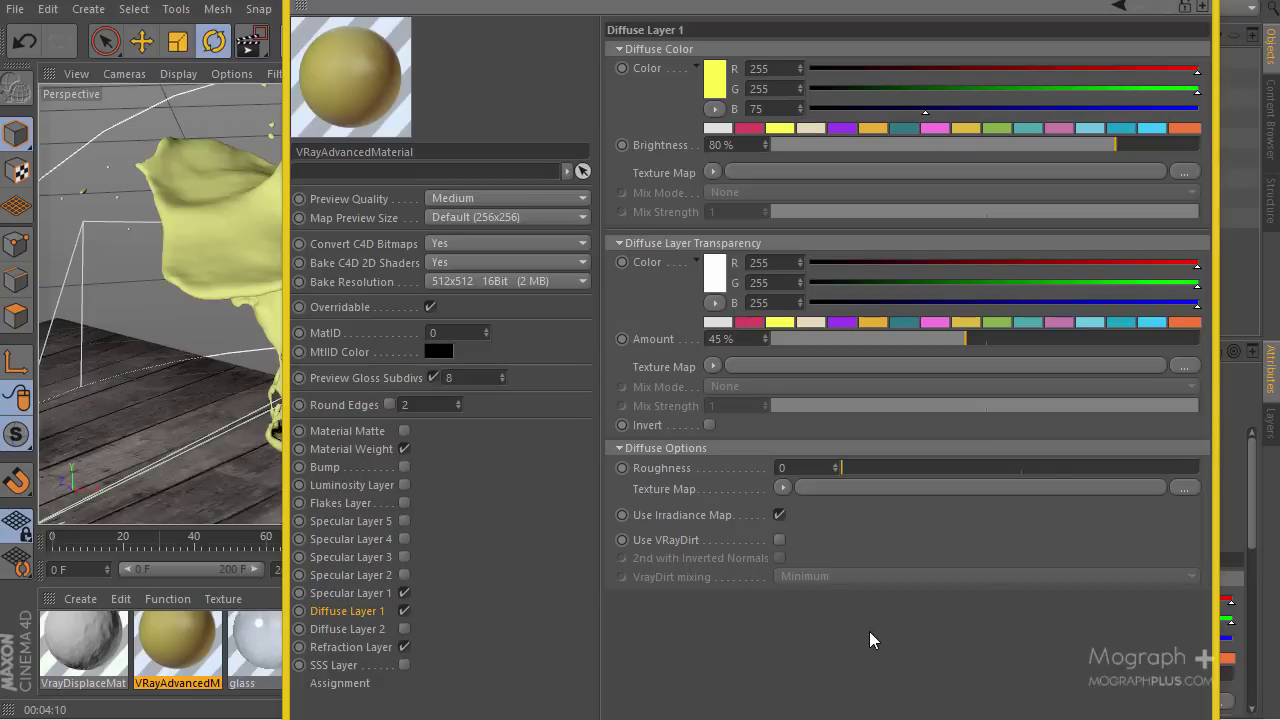
click(951, 103)
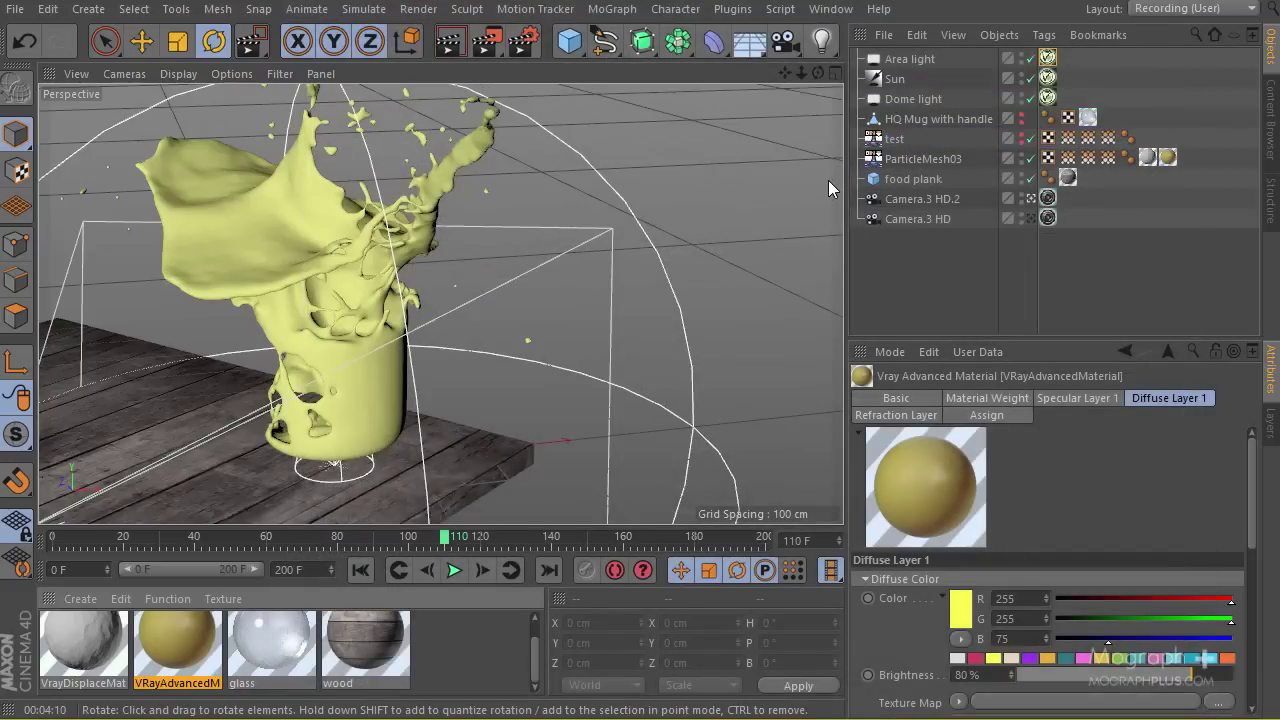
Rotate ParticleMesh03 to a 551.79° heading and toggle the test mesh's visibility to compare.
click(933, 158)
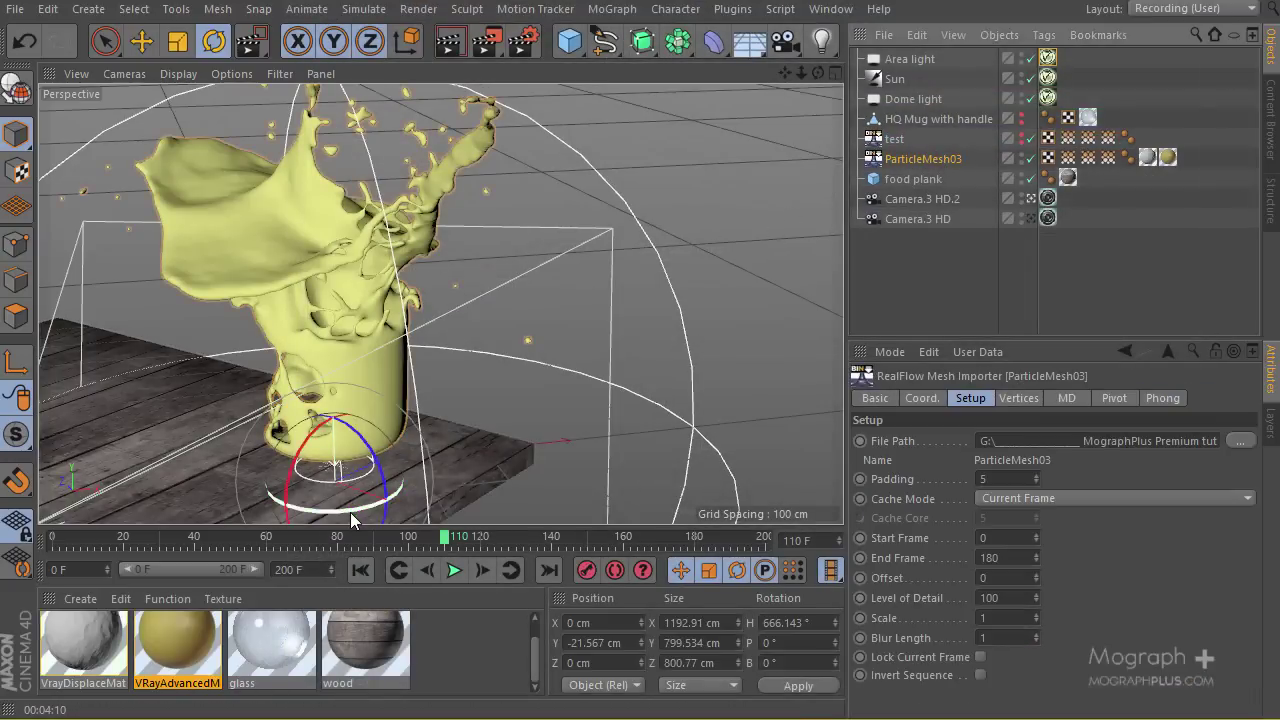
drag(350, 511, 218, 475)
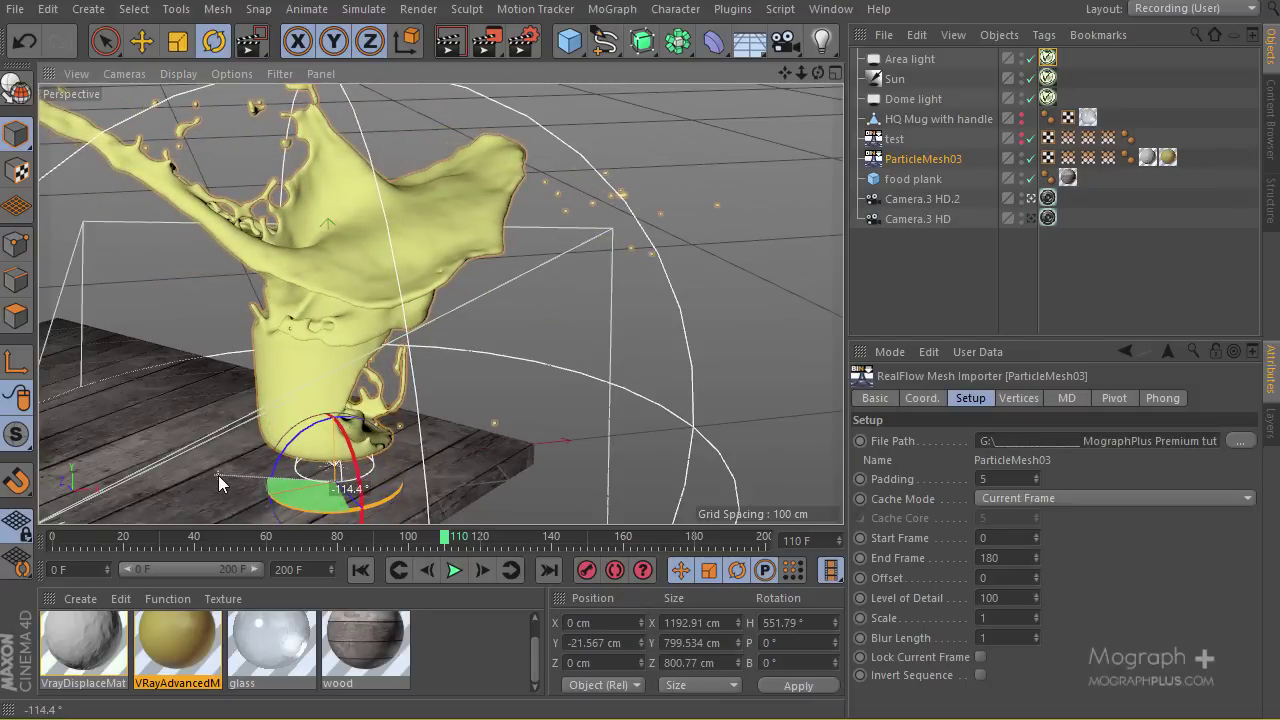
drag(218, 475, 220, 473)
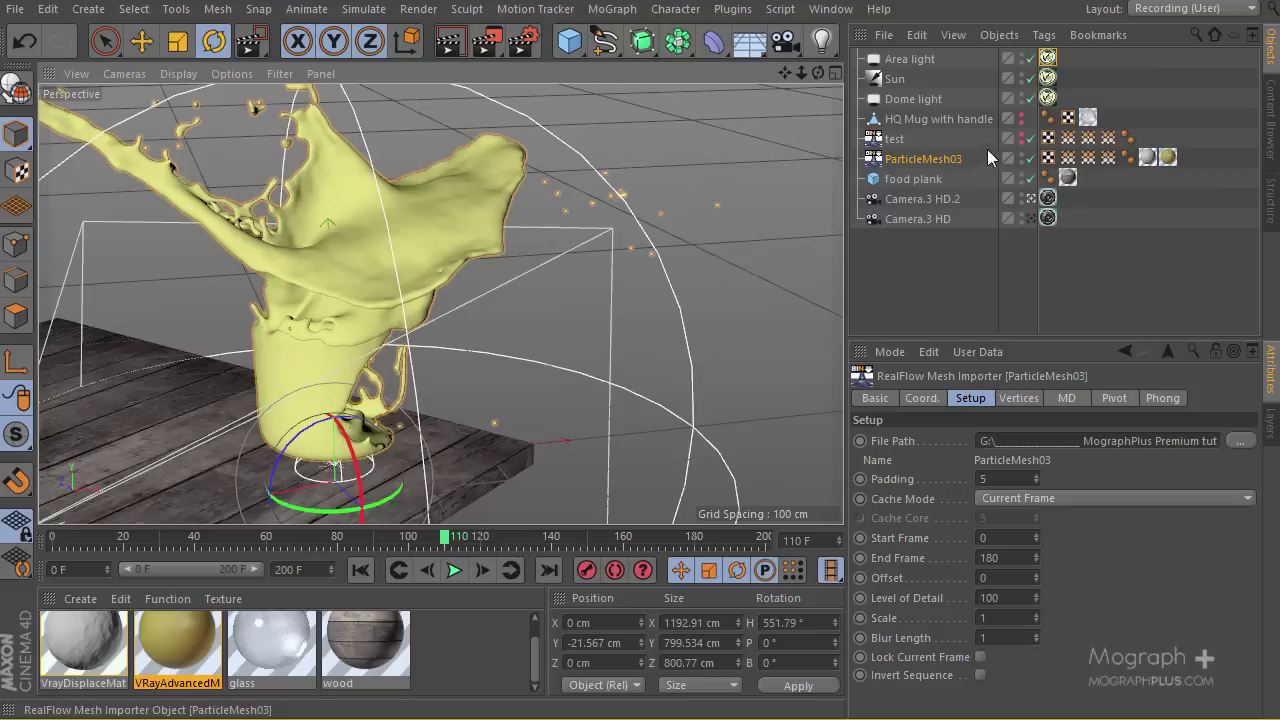
click(1020, 145)
click(1021, 142)
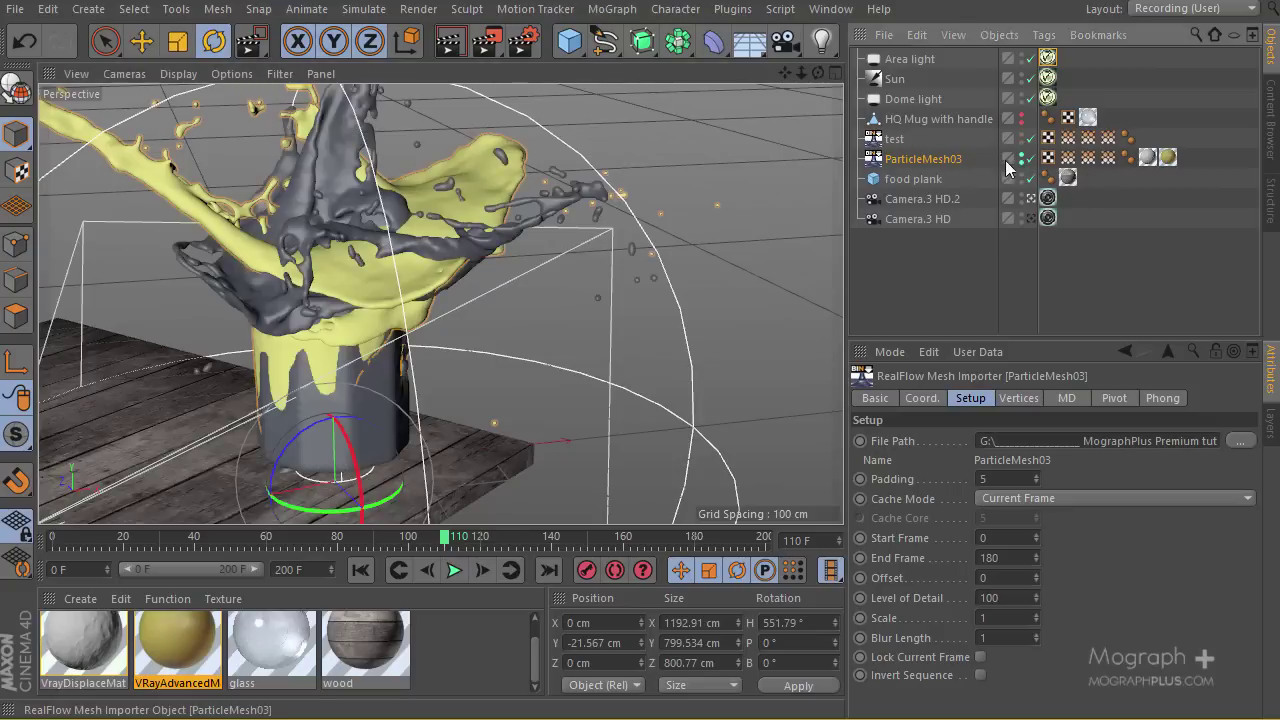
click(1021, 158)
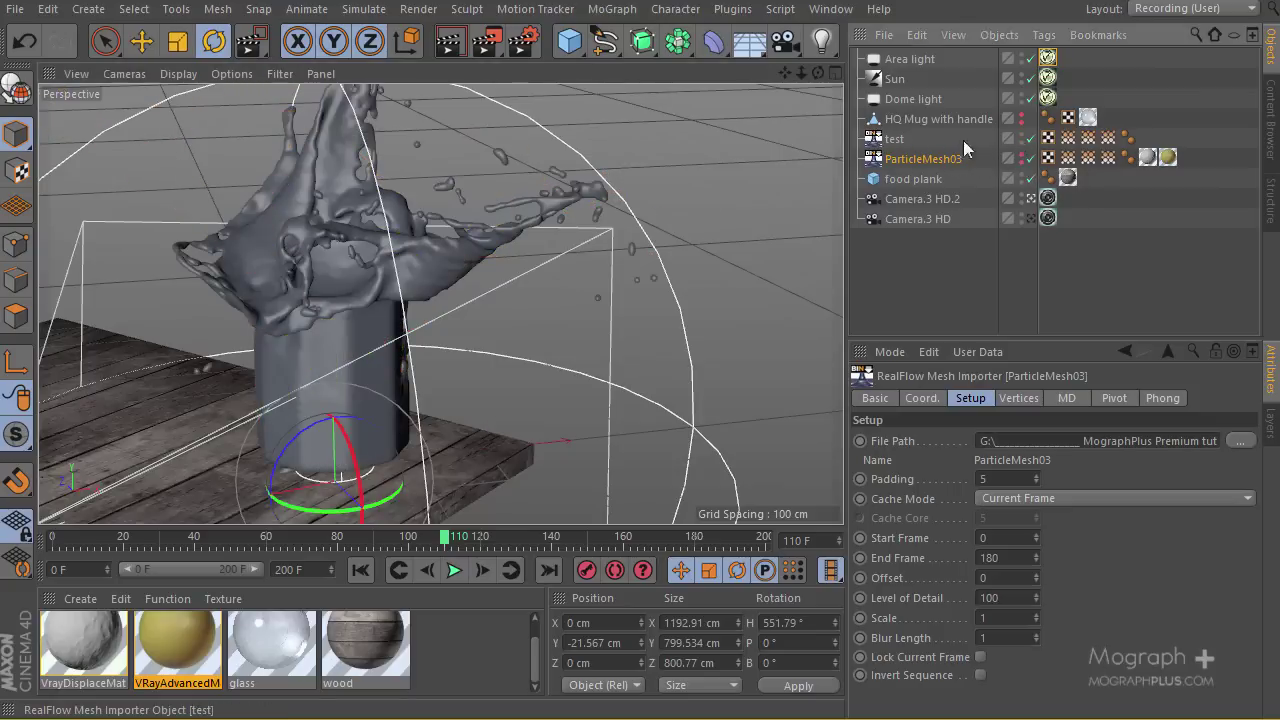
click(895, 139)
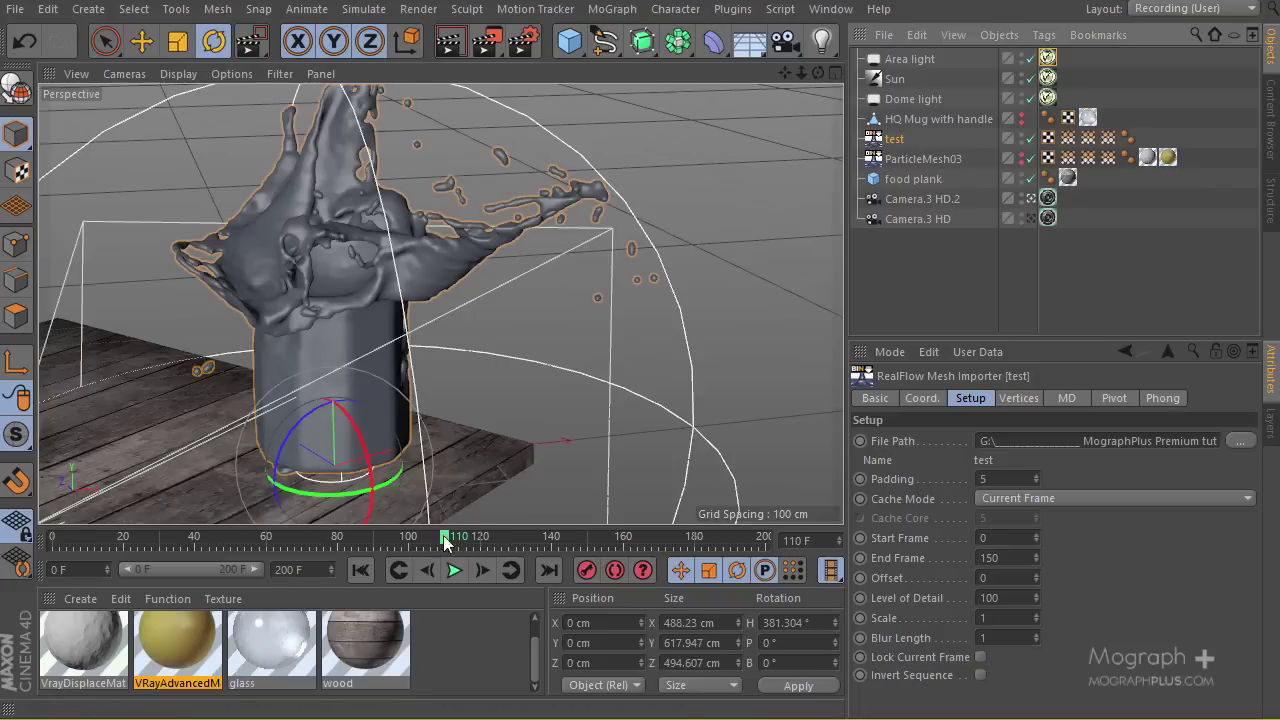
drag(445, 540, 411, 534)
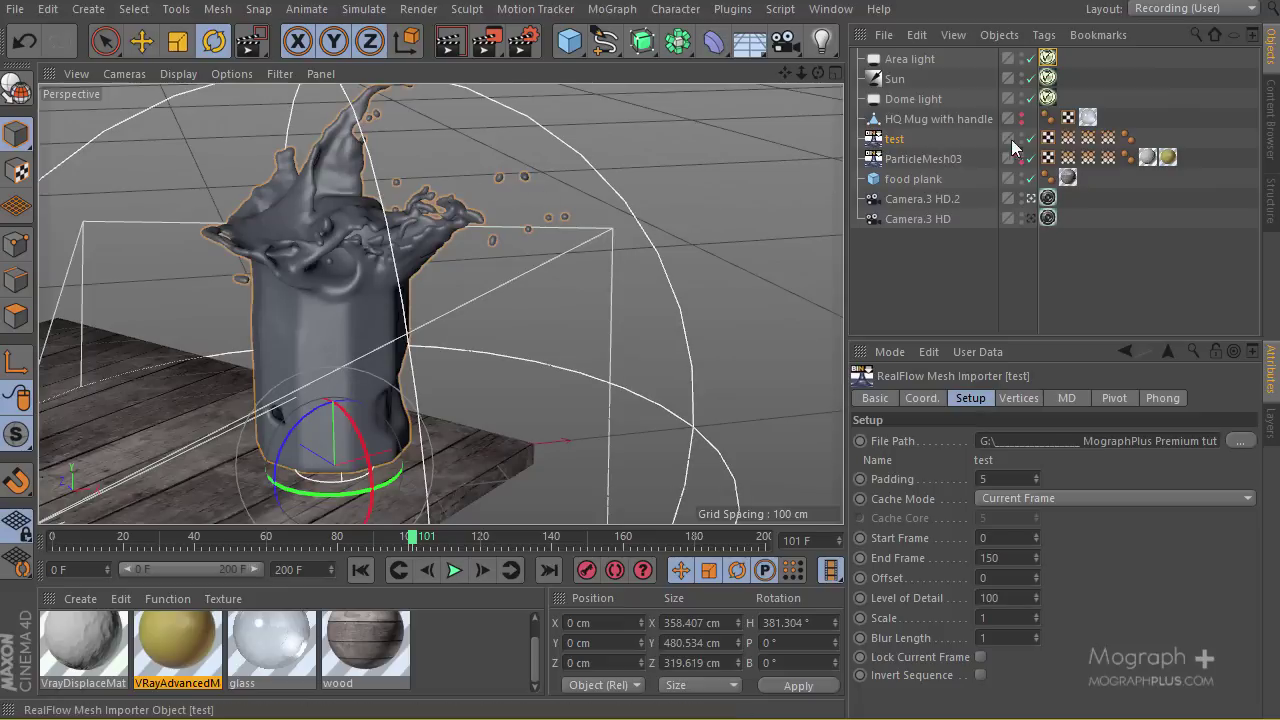
Compare ParticleMesh03 with the test mesh by toggling visibility, leaving the test mesh hidden at frame 74.
click(922, 157)
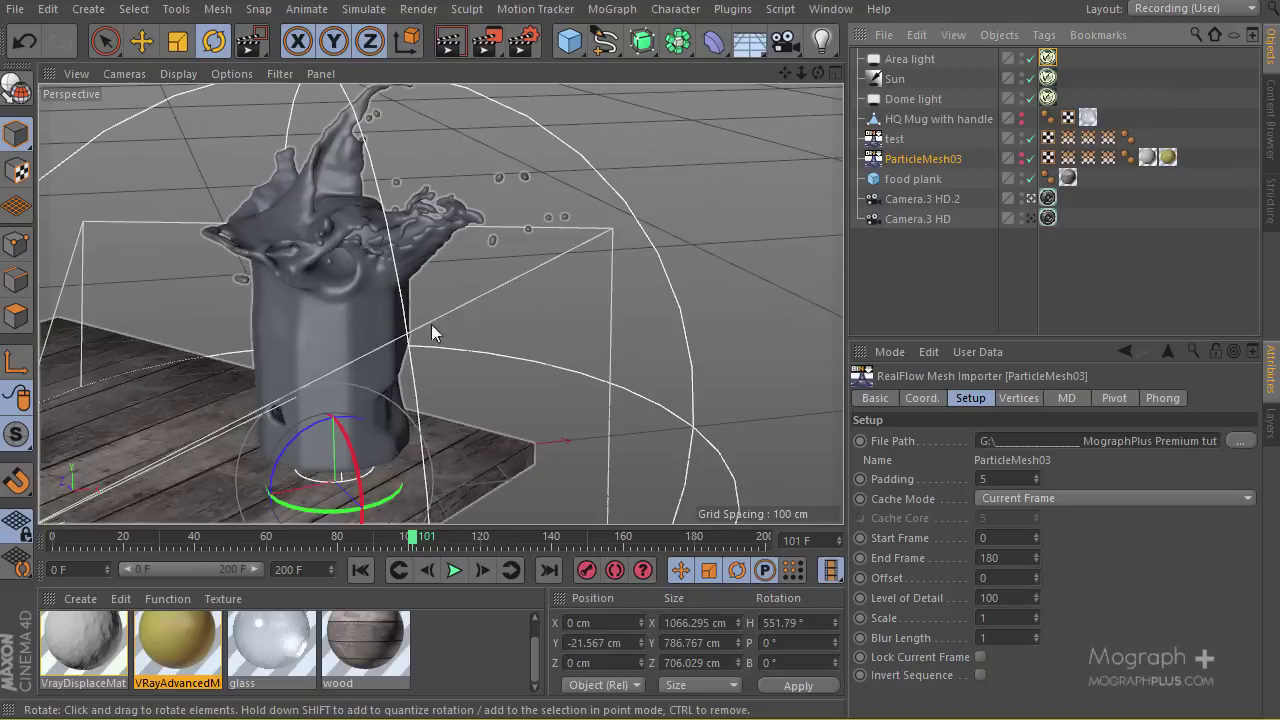
click(1021, 140)
click(1021, 155)
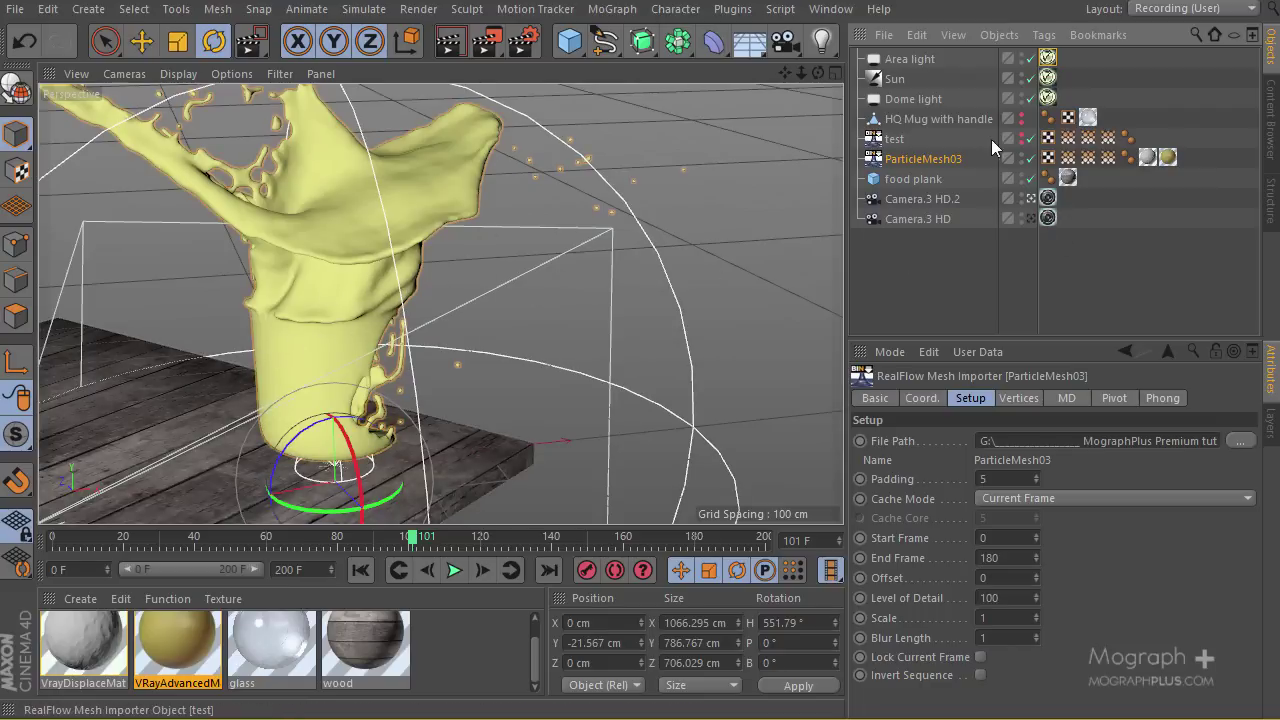
click(1021, 156)
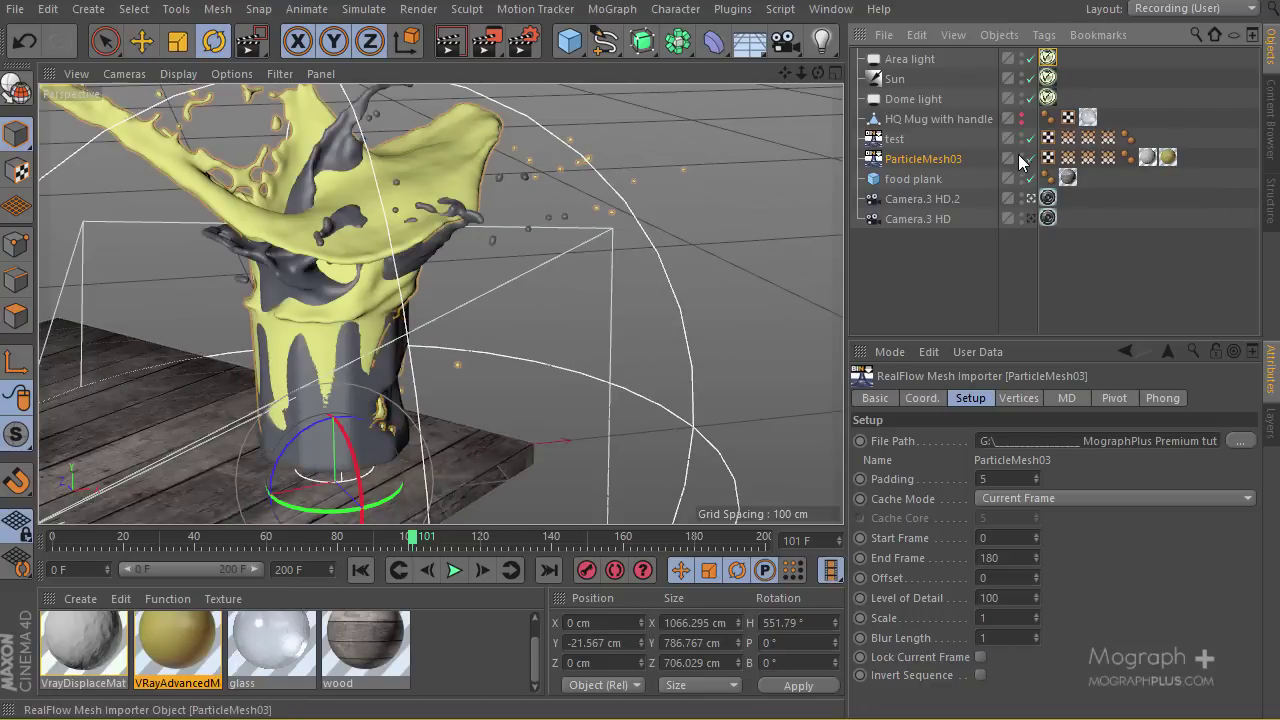
click(1021, 157)
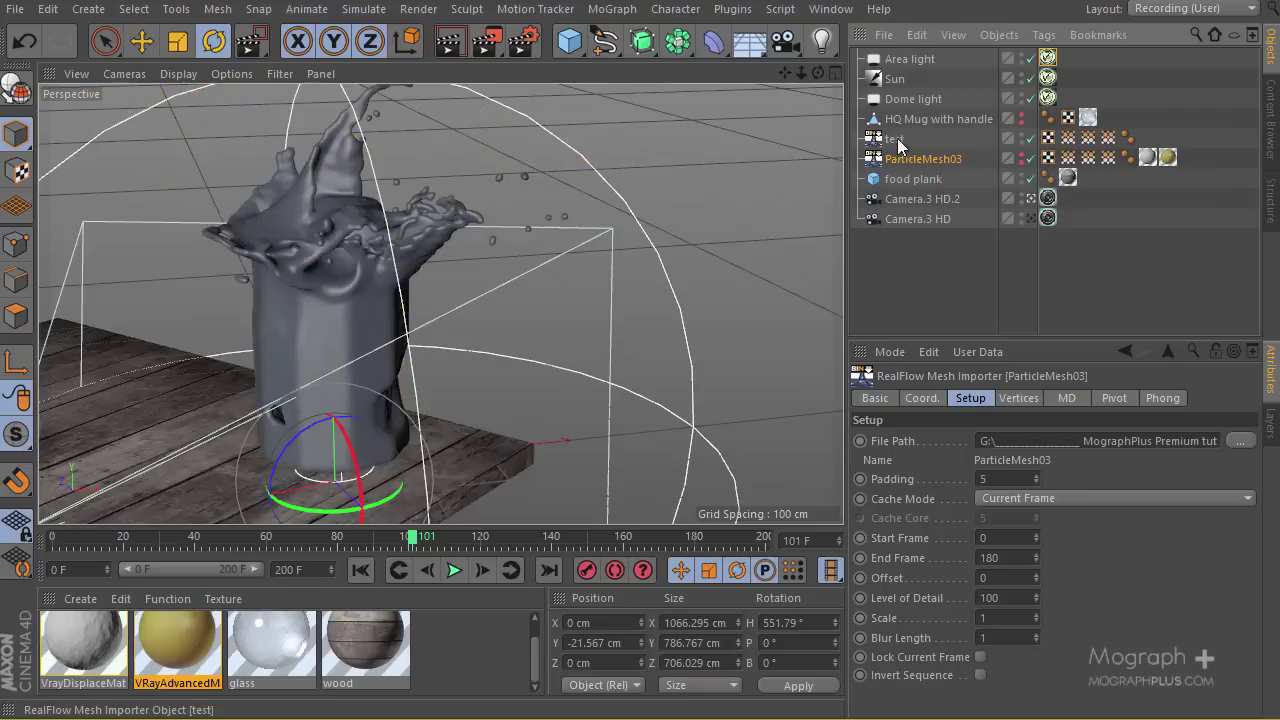
click(895, 138)
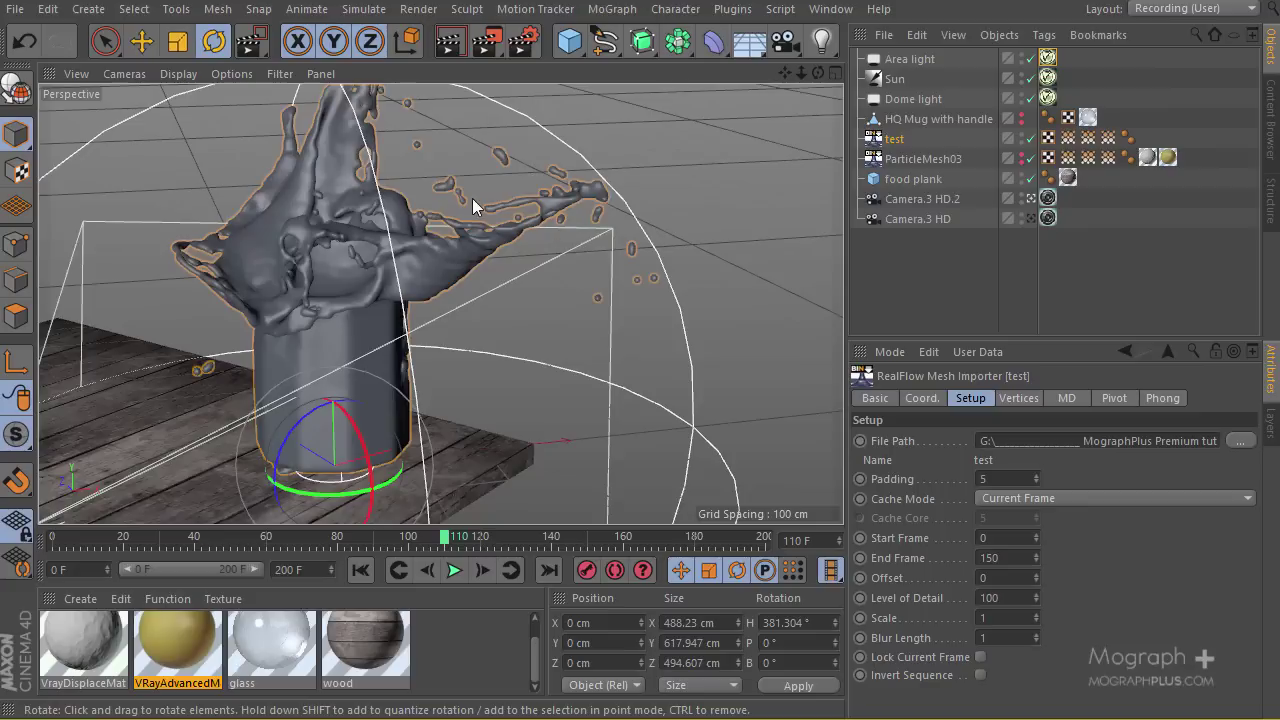
click(1022, 160)
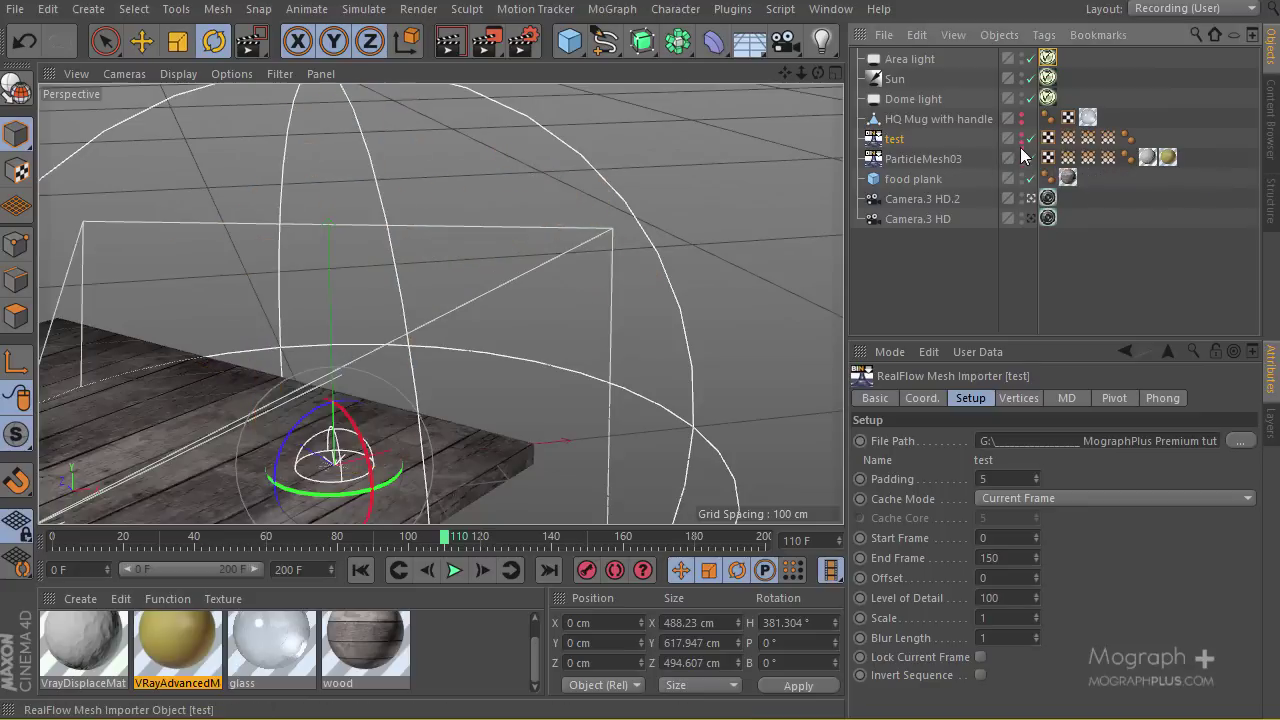
click(1021, 159)
click(918, 159)
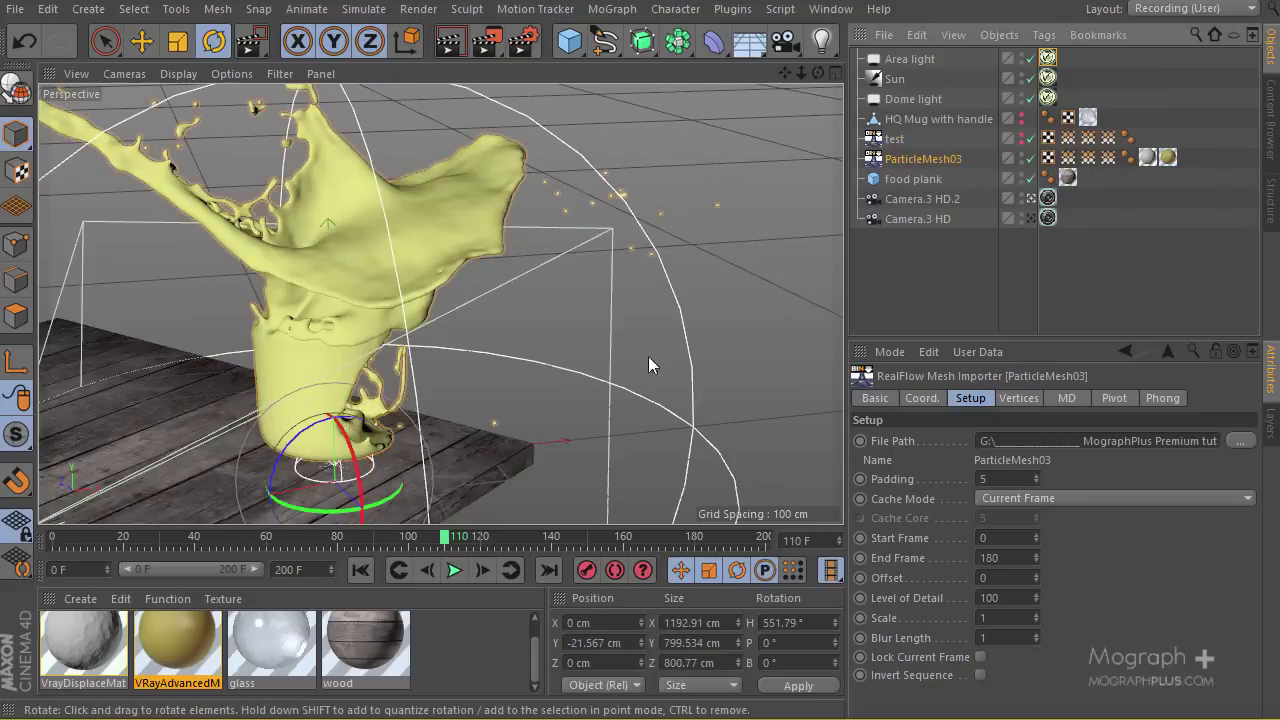
drag(408, 540, 316, 513)
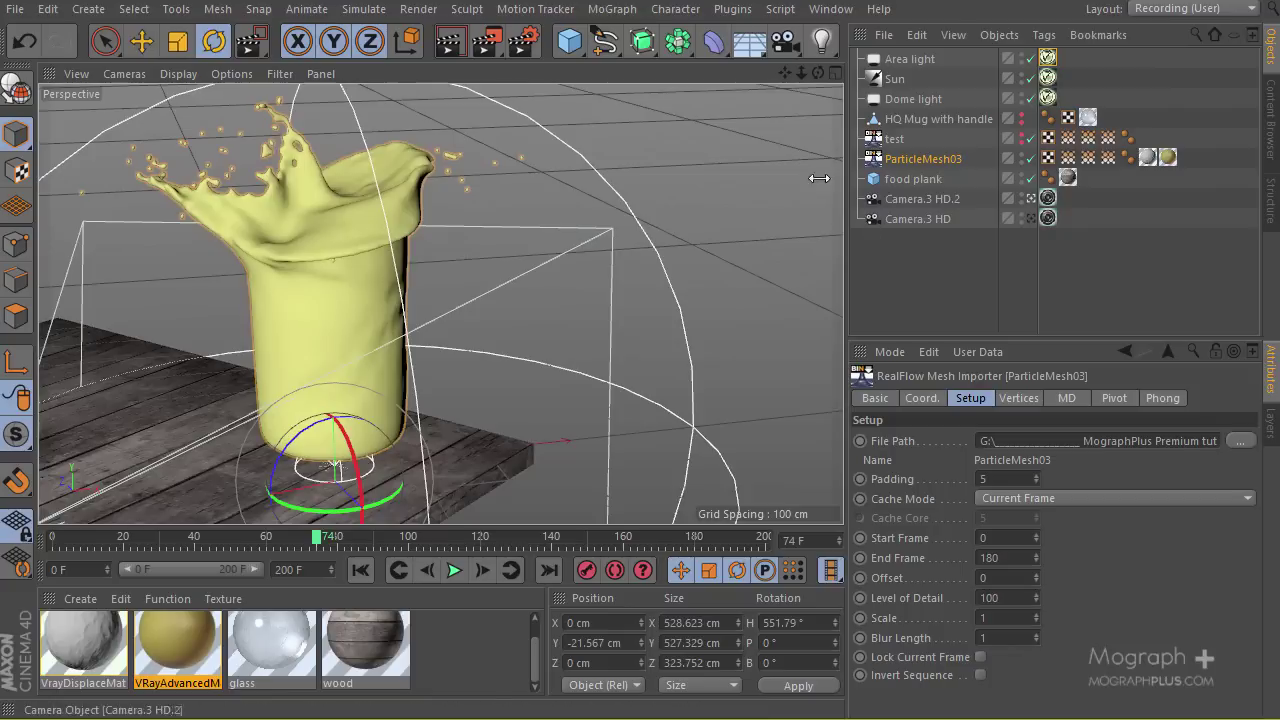
Turn ParticleMesh03 to a 640.443° heading and region-render the area around the splash.
drag(310, 510, 459, 499)
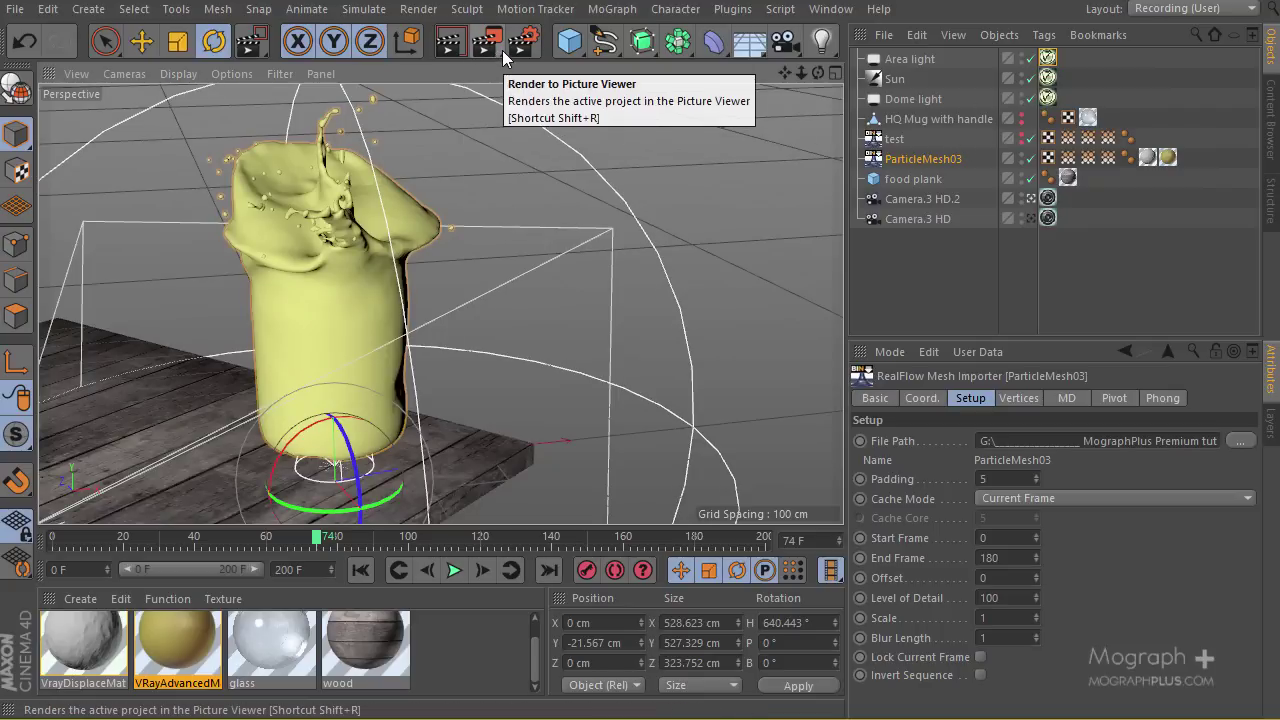
drag(497, 49, 560, 60)
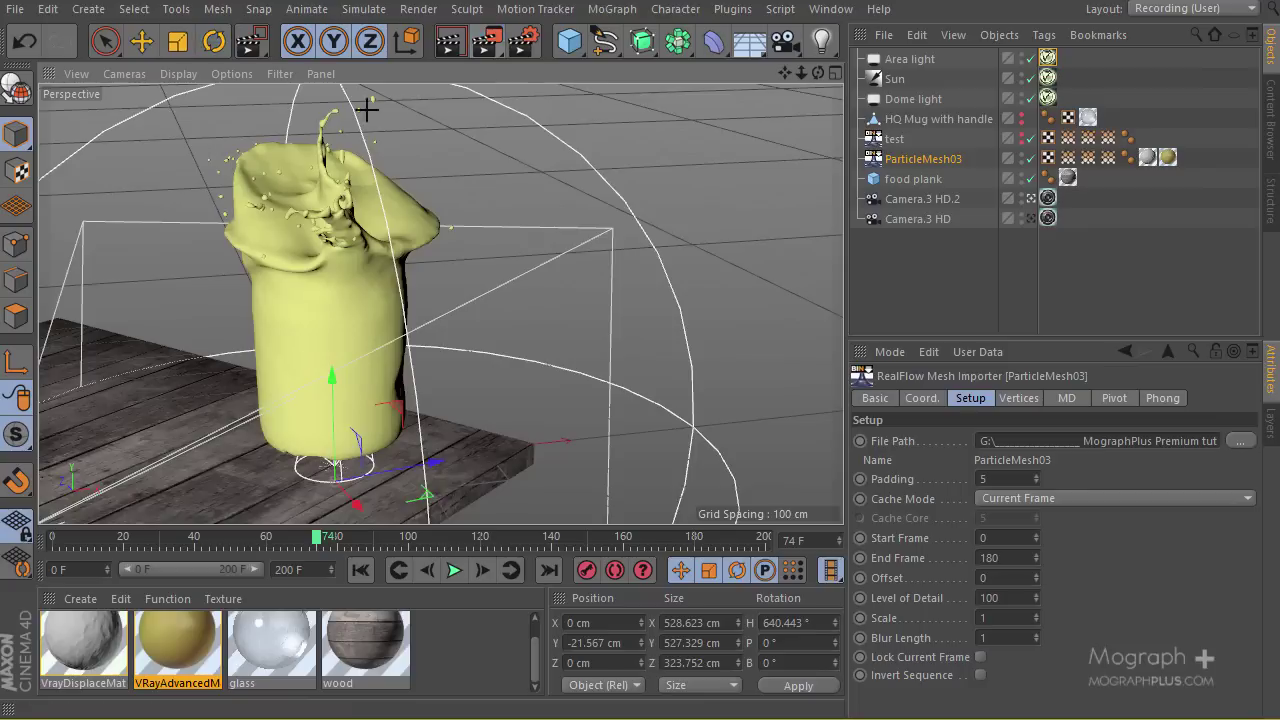
drag(206, 114, 295, 183)
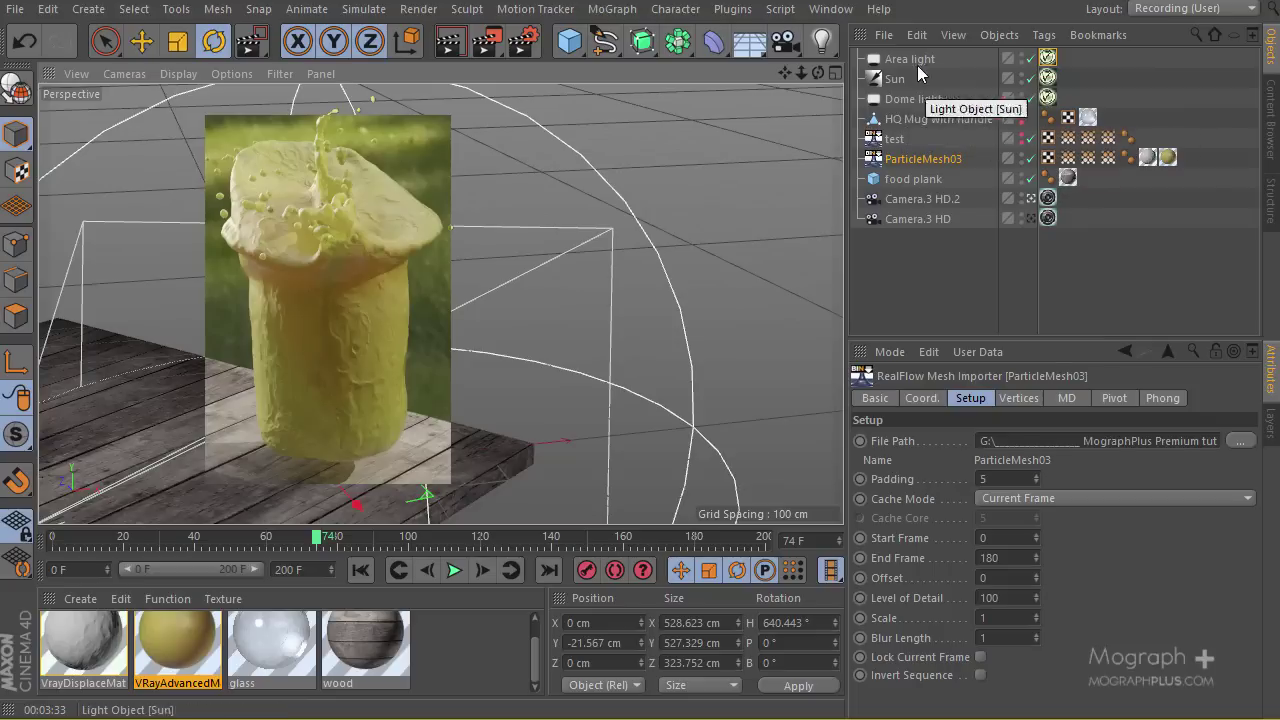
In the editor view, select the area light and turn it toward the scene.
click(1031, 199)
alt+drag(330, 190, 366, 233)
click(193, 148)
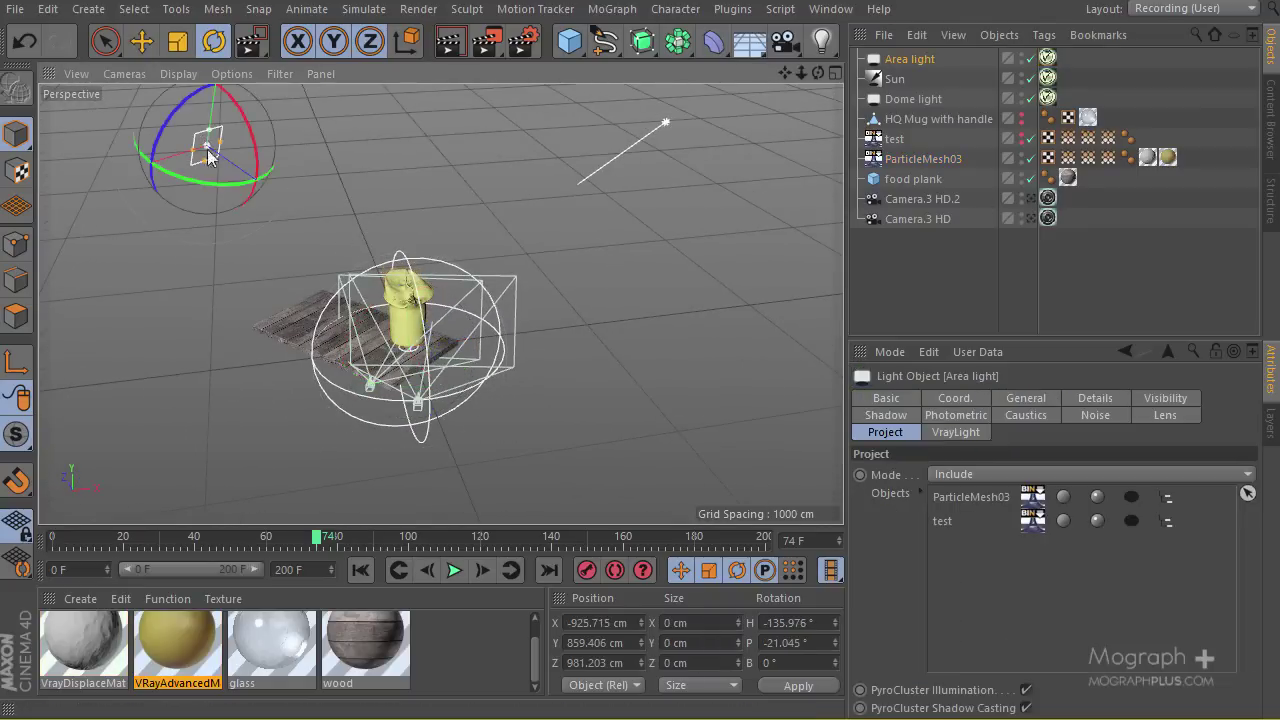
alt+drag(193, 148, 335, 86)
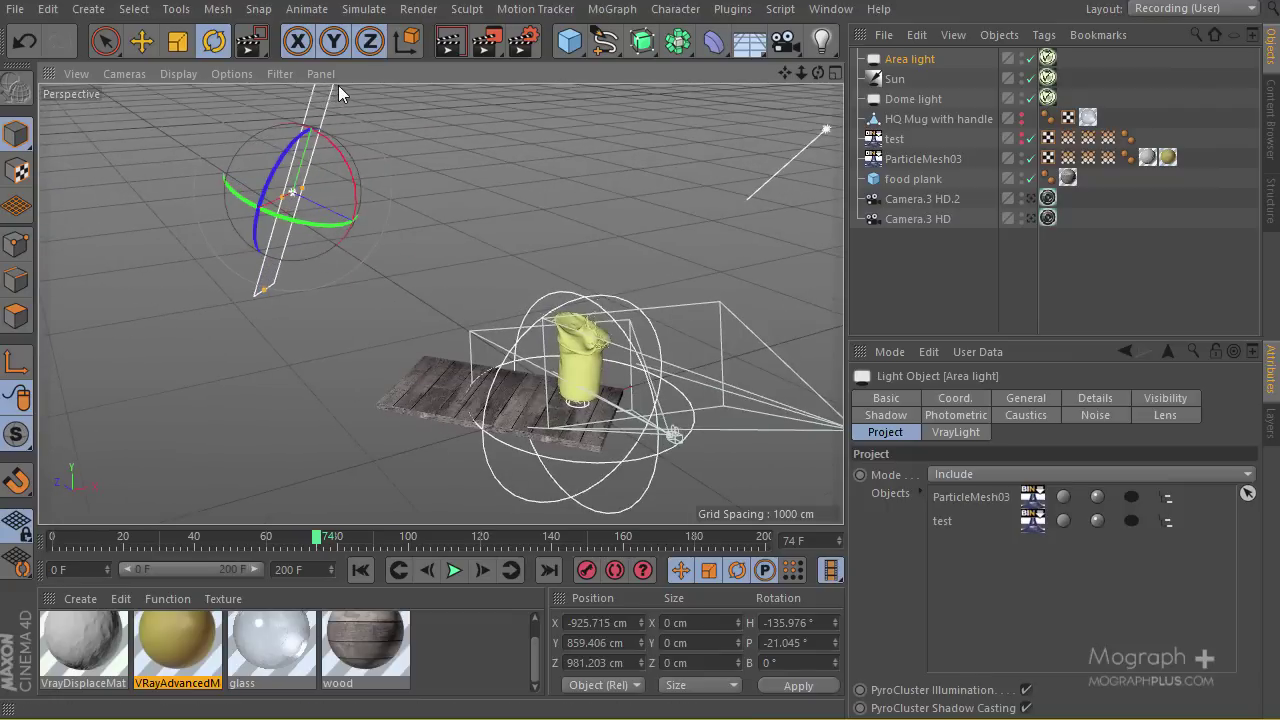
alt+drag(675, 346, 421, 326)
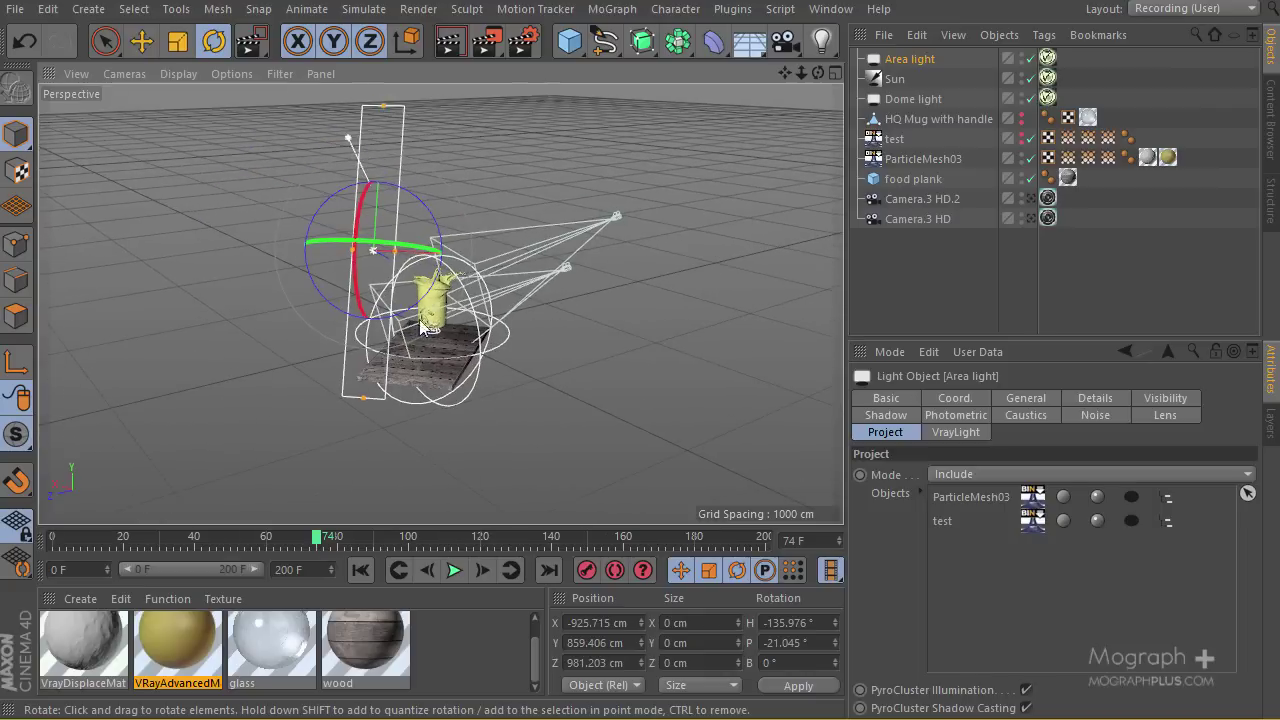
drag(368, 264, 685, 337)
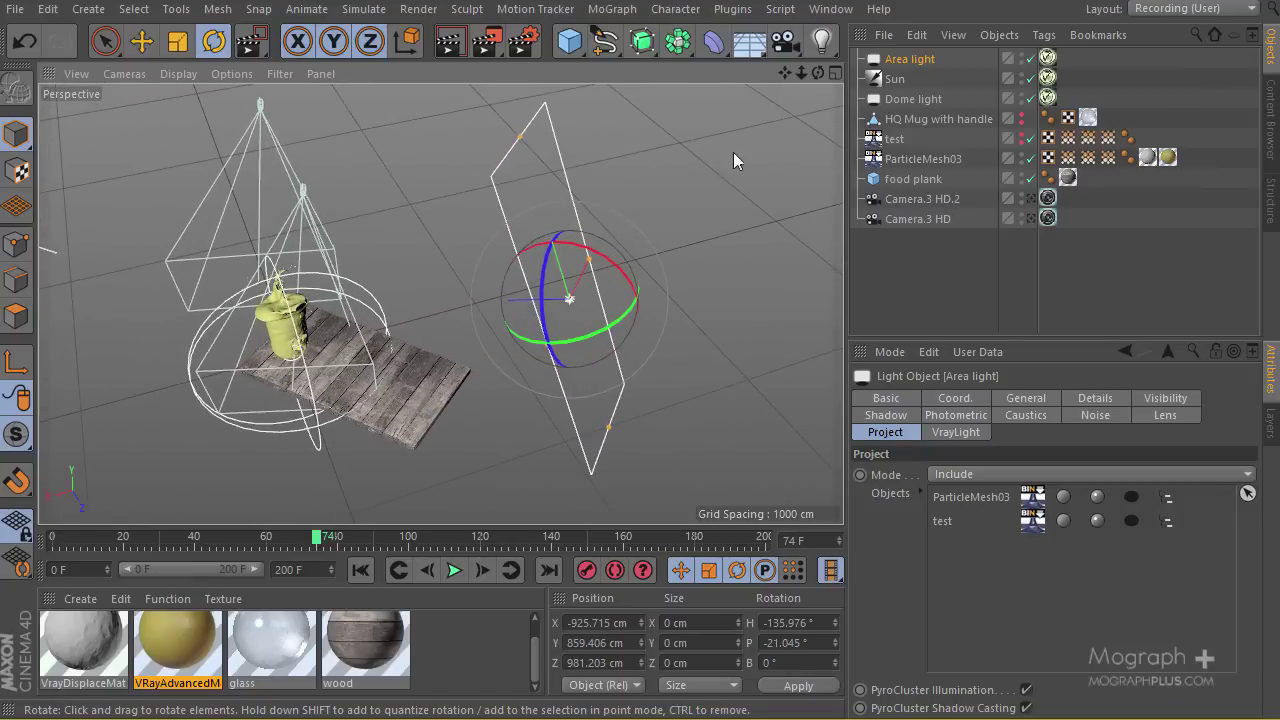
Looking through the area light, move it higher around the mug, then view through Camera.3 HD.2.
click(138, 74)
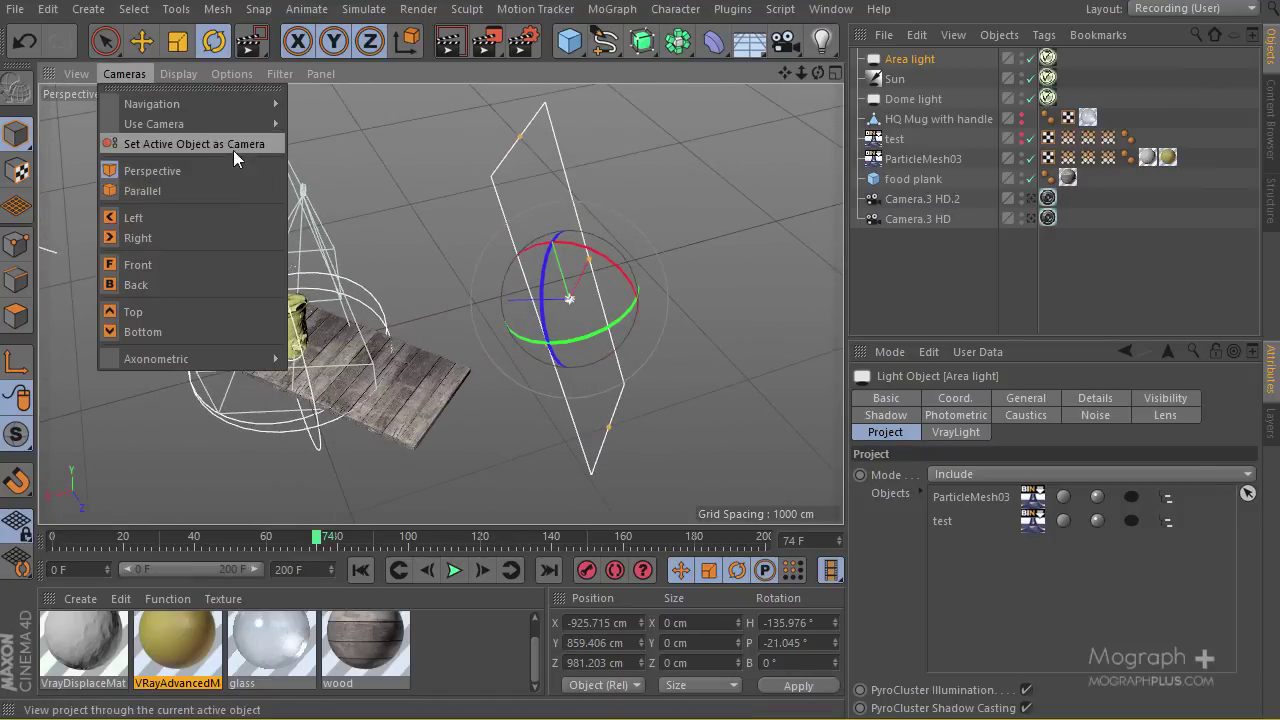
click(233, 146)
alt+drag(458, 292, 485, 284)
scroll(485, 284, up, 4)
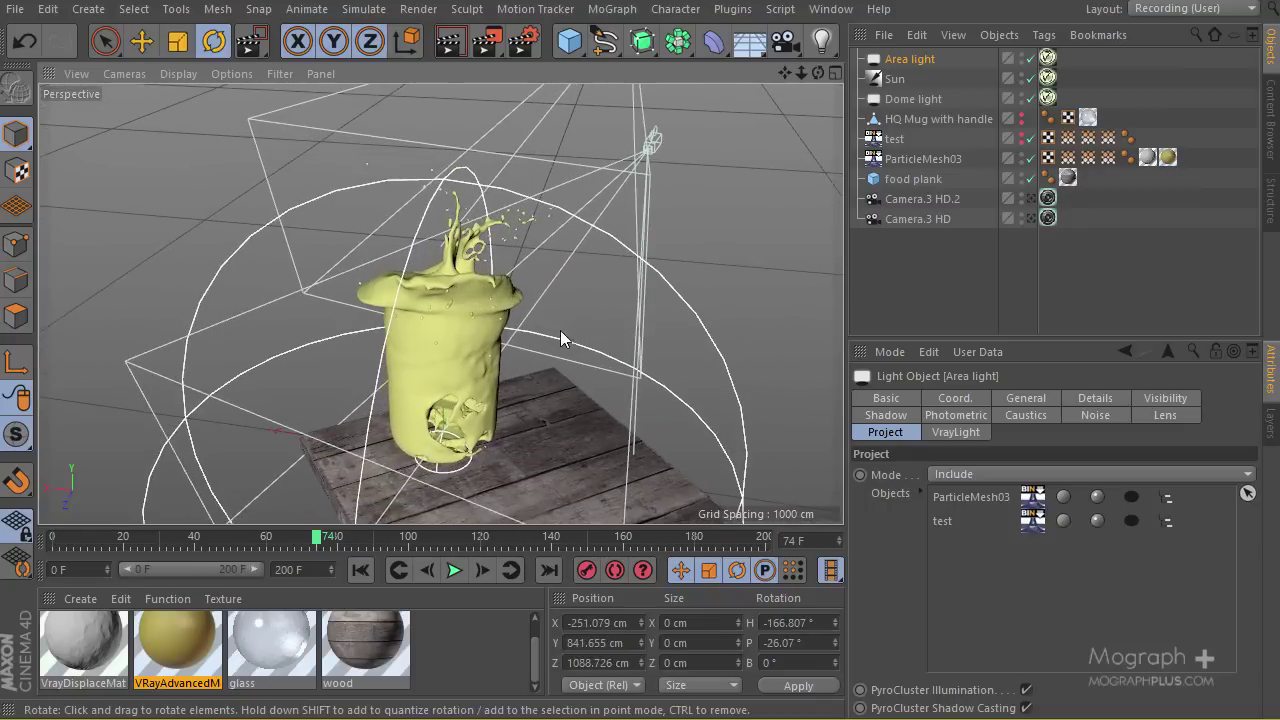
alt+drag(560, 330, 458, 217)
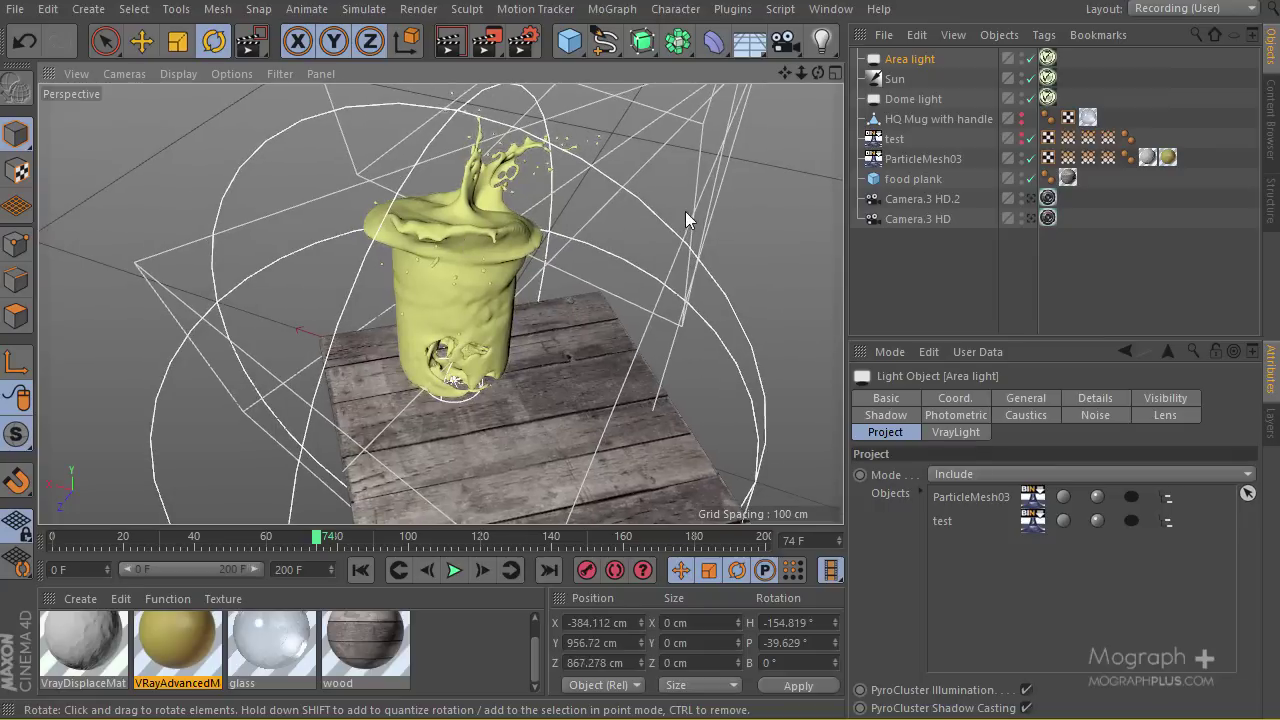
click(1026, 203)
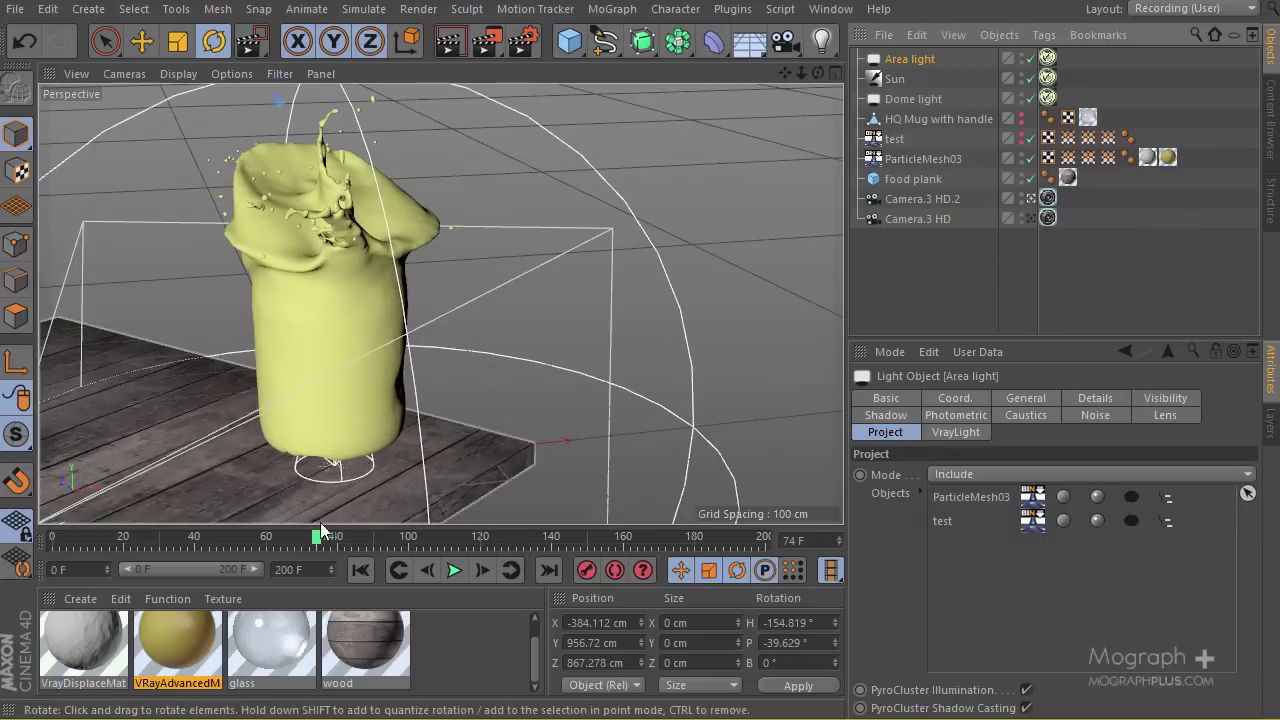
Step the animation forward and spin ParticleMesh03 around its vertical axis.
drag(318, 538, 409, 536)
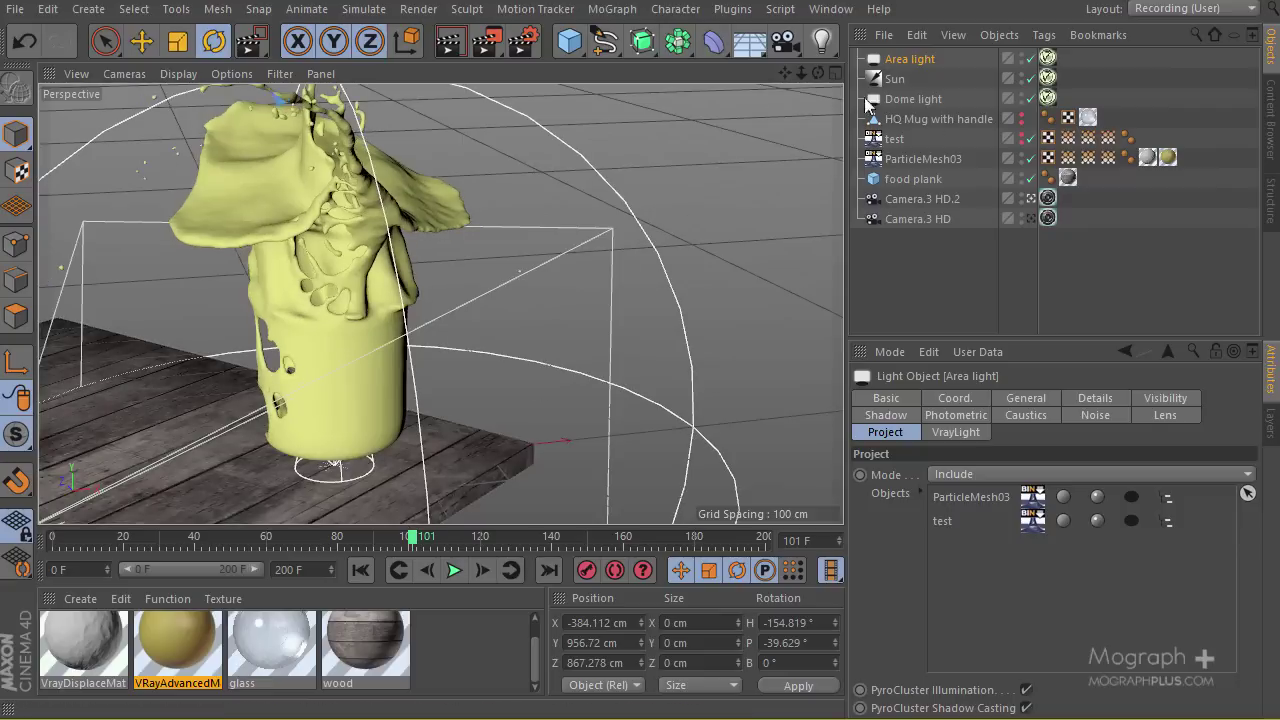
click(897, 158)
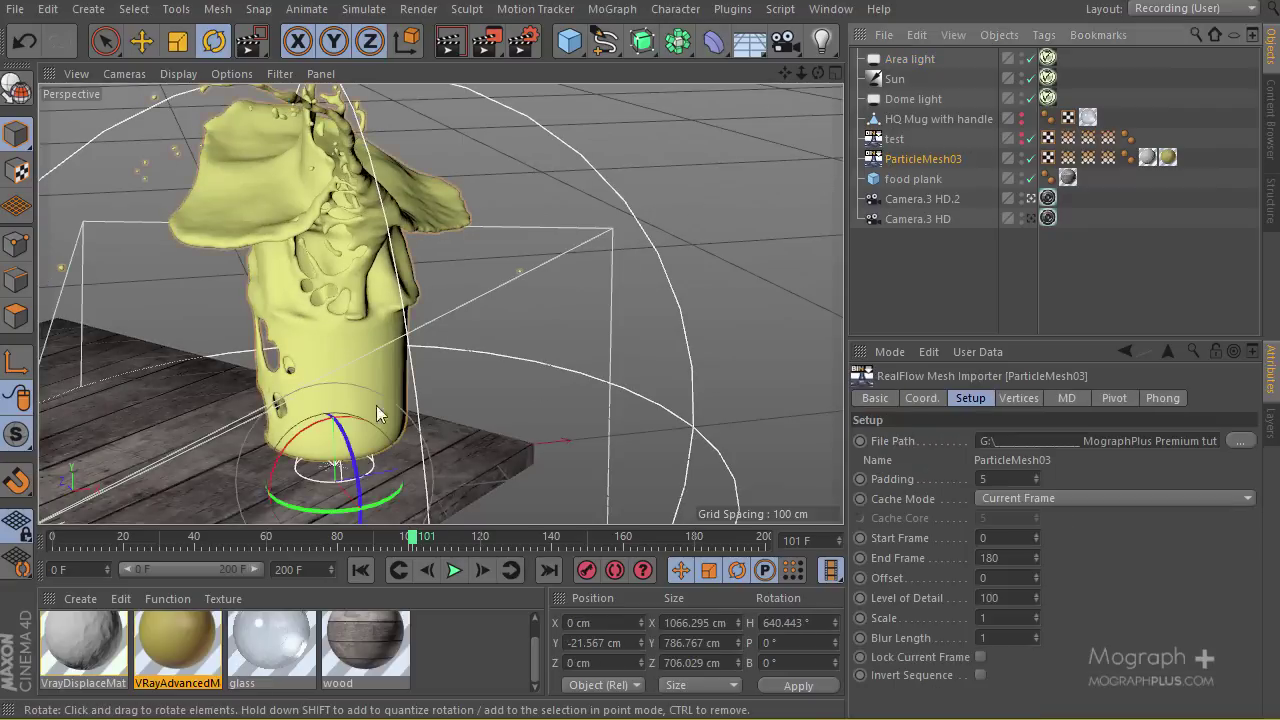
drag(305, 511, 165, 506)
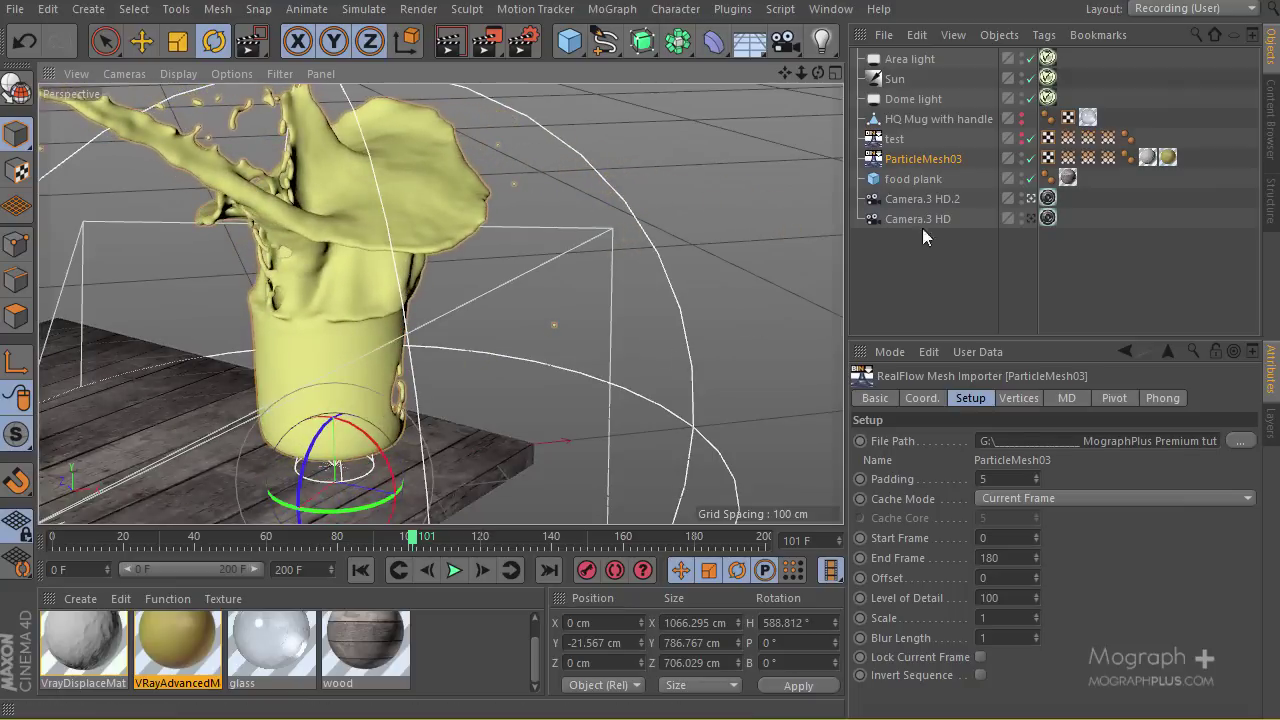
Advance to frame 110, region-render the splash, and unhide HQ Mug with handle.
click(922, 198)
scroll(545, 330, down, 5)
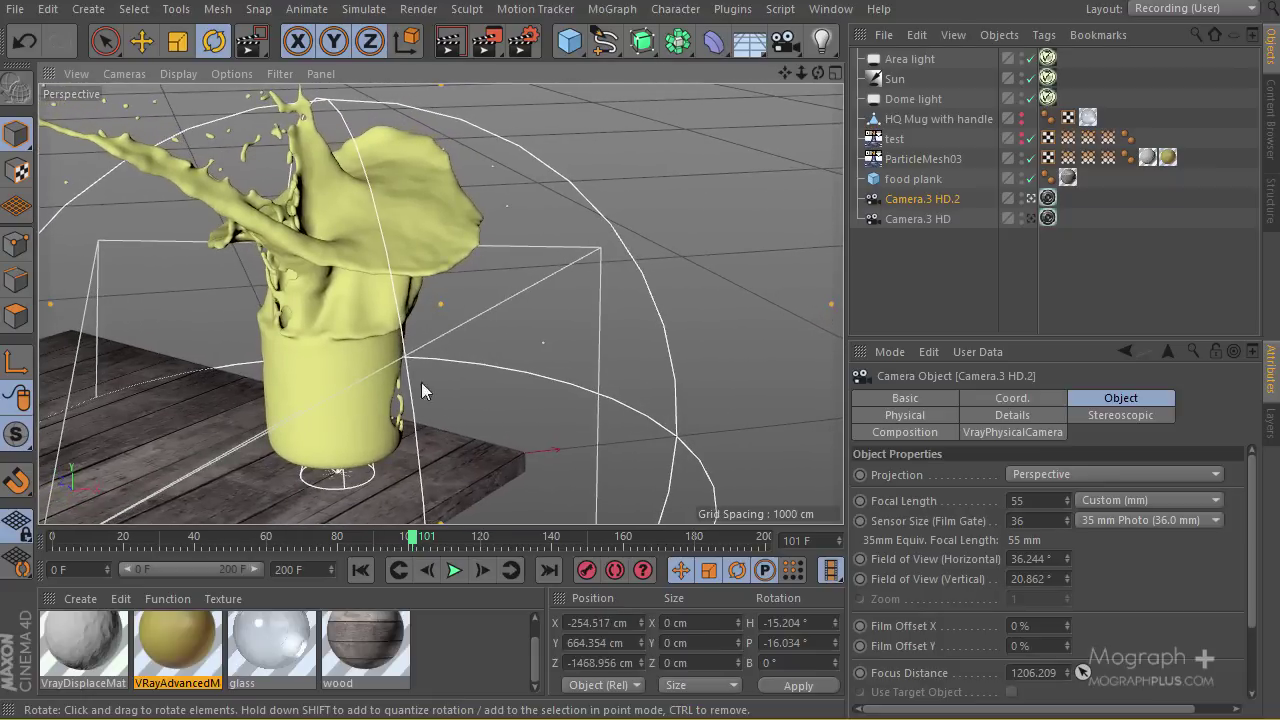
drag(412, 538, 445, 538)
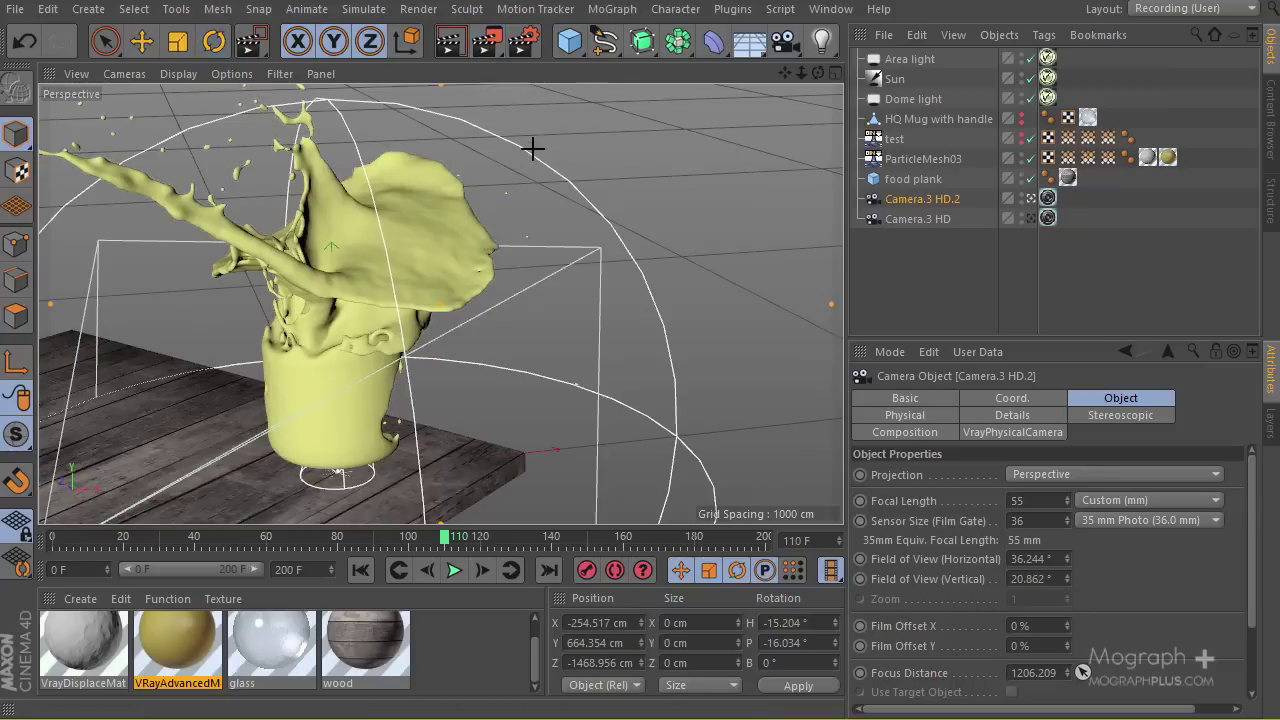
drag(574, 122, 157, 505)
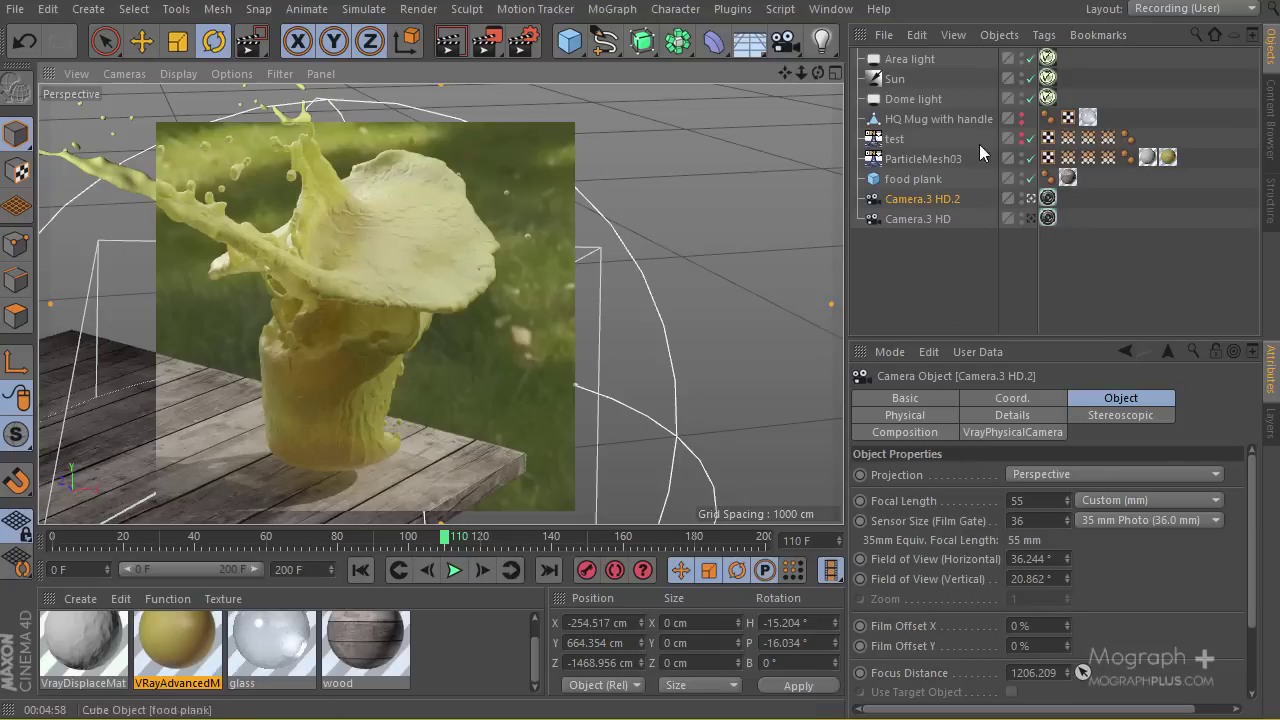
click(1020, 119)
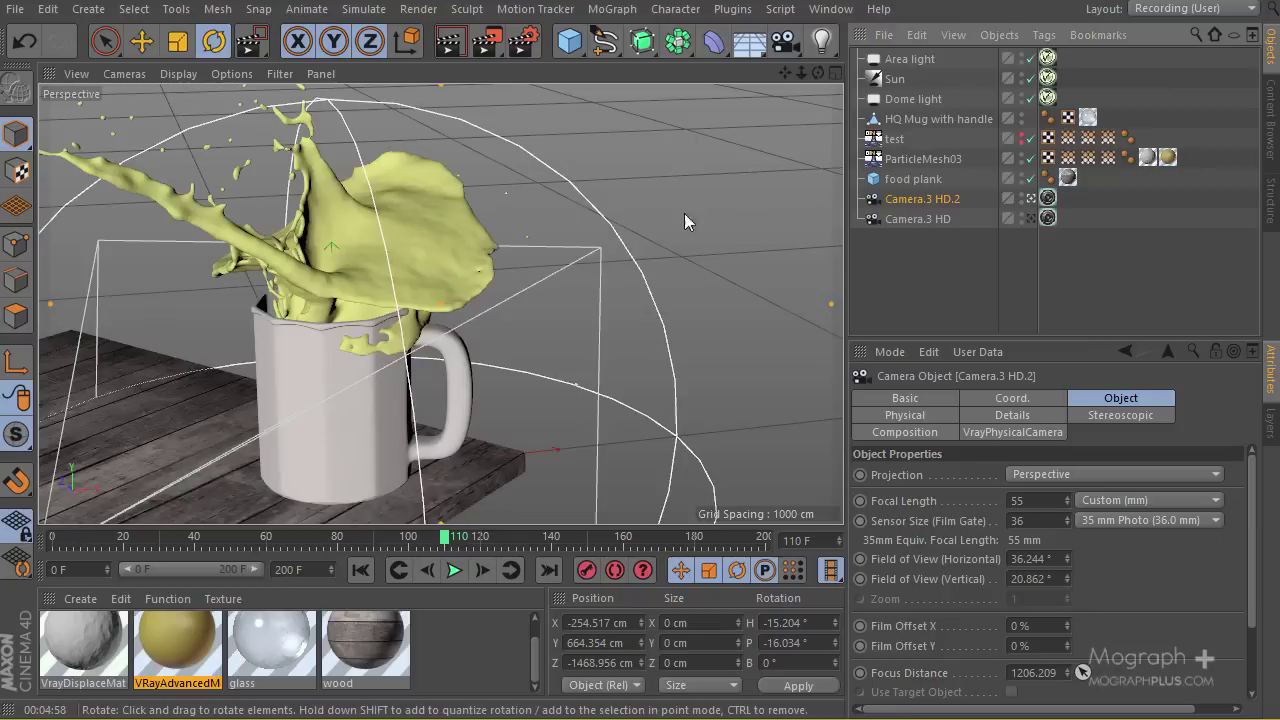
Set the V-Ray Color Mapping burn value to 0.6.
click(522, 40)
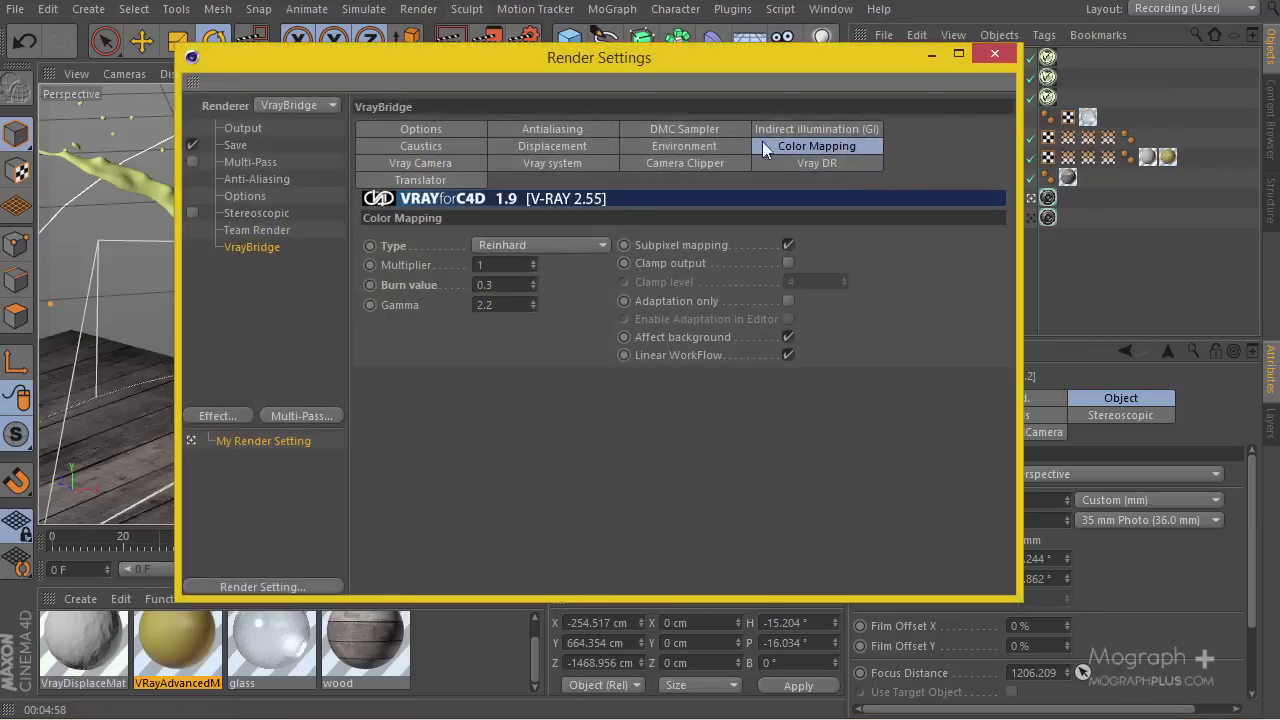
click(502, 285)
text(6)
key(Return)
click(994, 54)
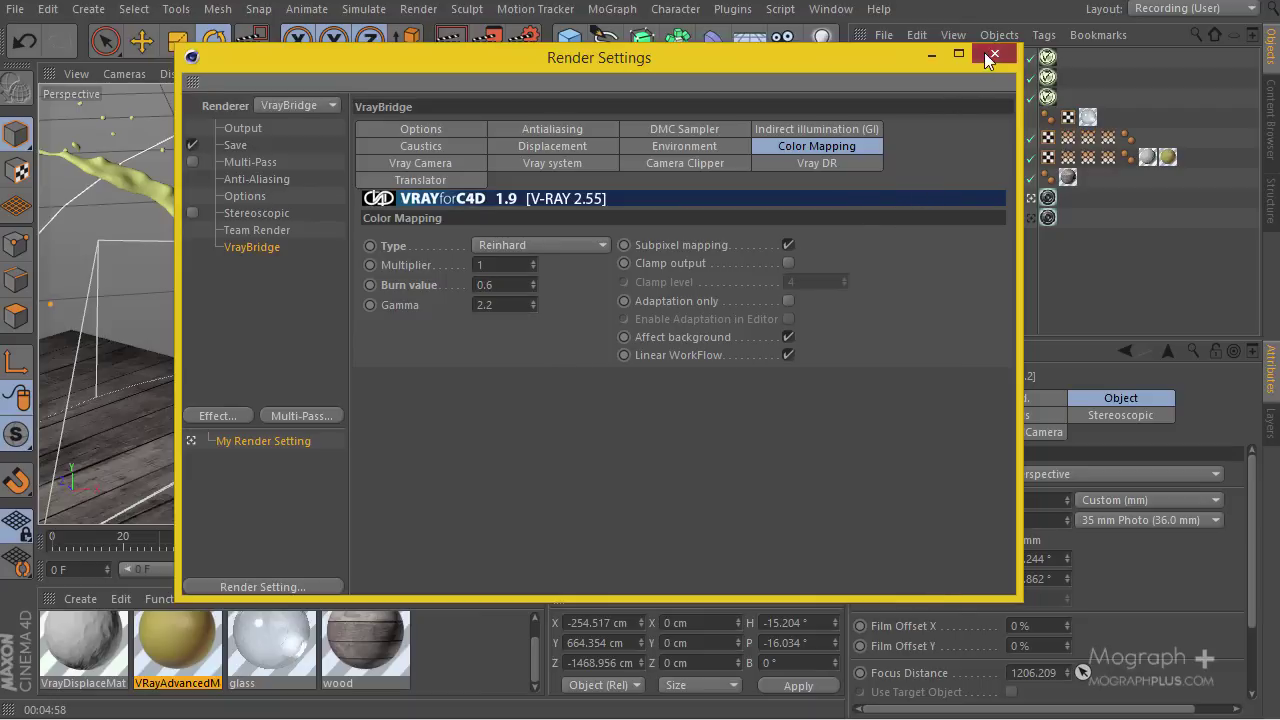
Lock the output ratio and set the render width to 750 pixels.
click(522, 40)
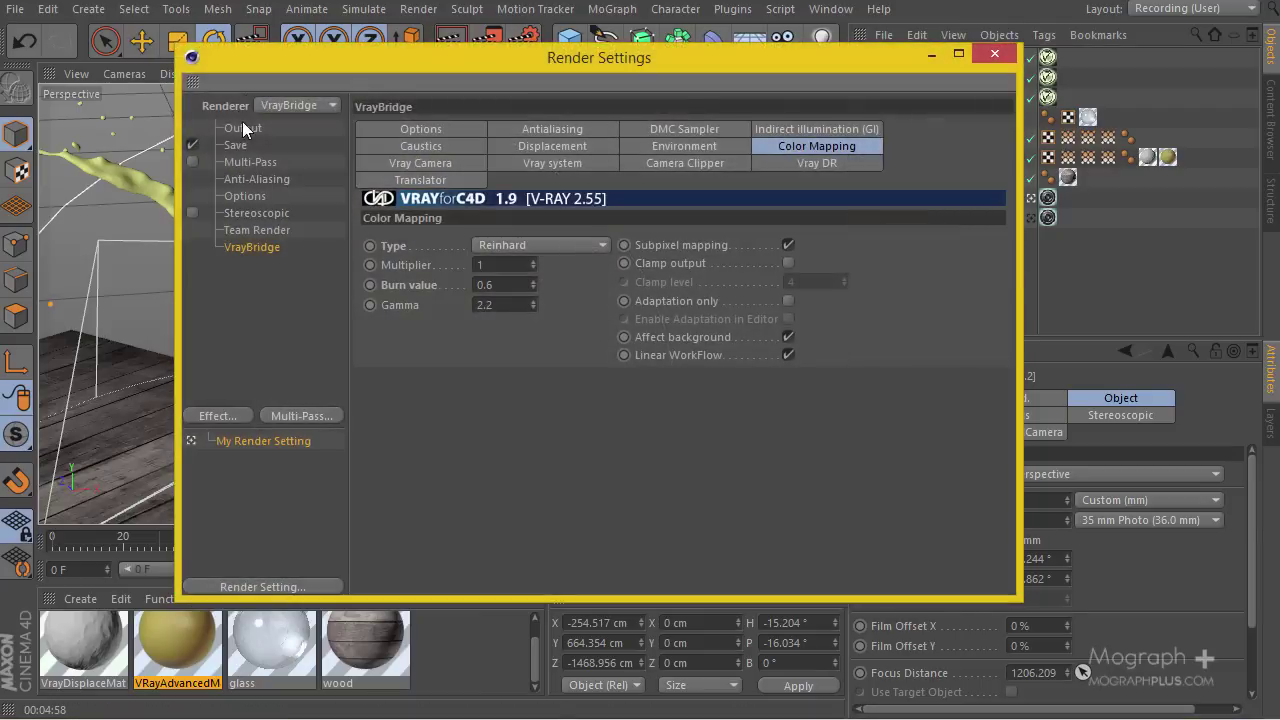
click(245, 127)
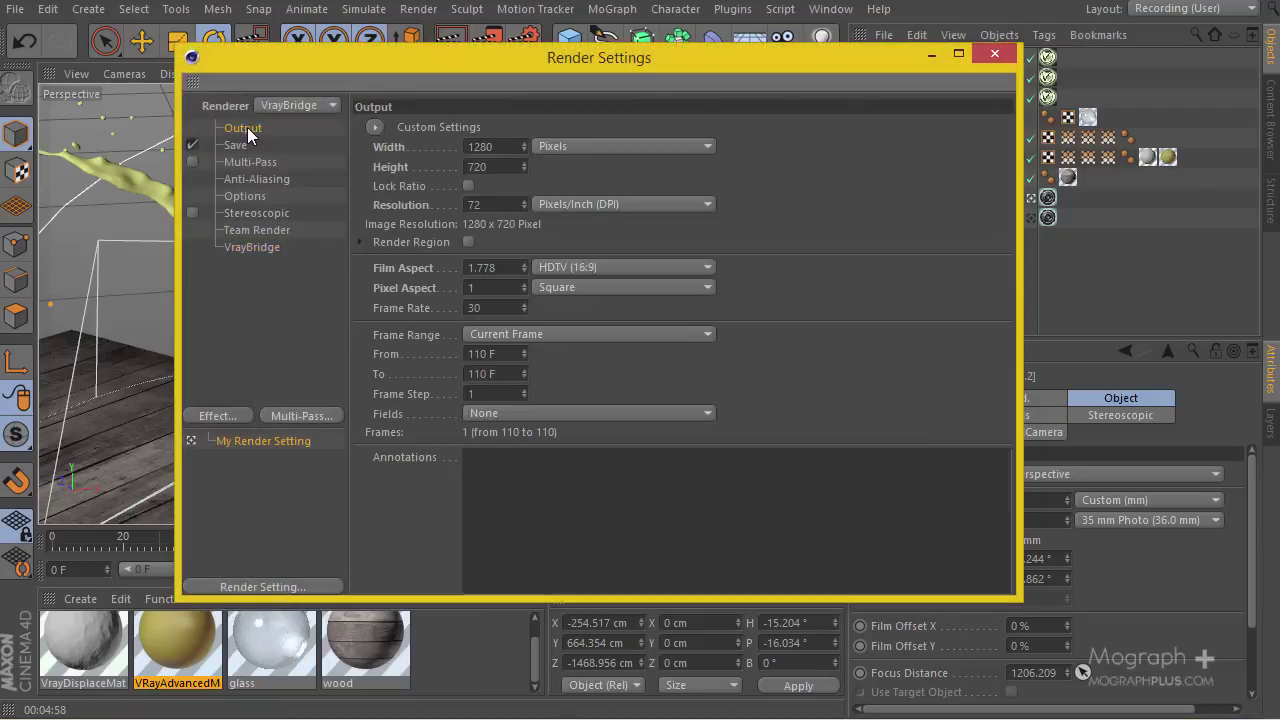
click(466, 189)
drag(493, 146, 412, 161)
text(750)
key(Return)
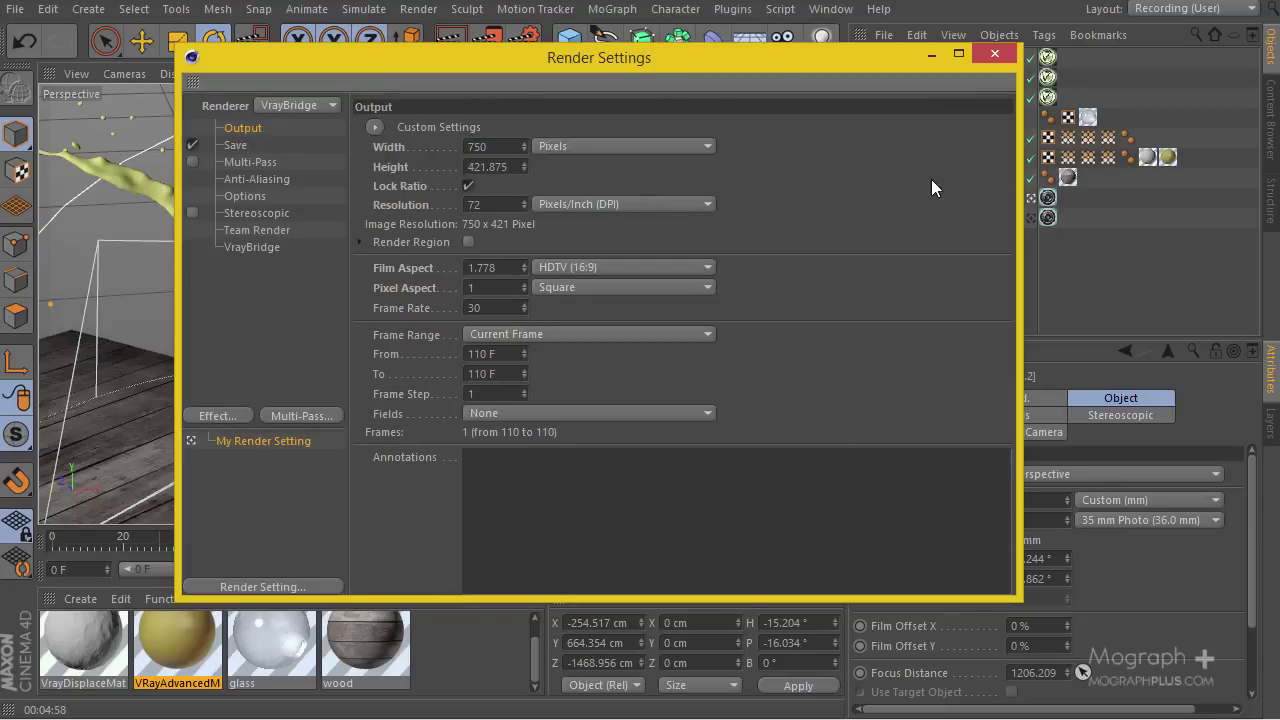
click(994, 53)
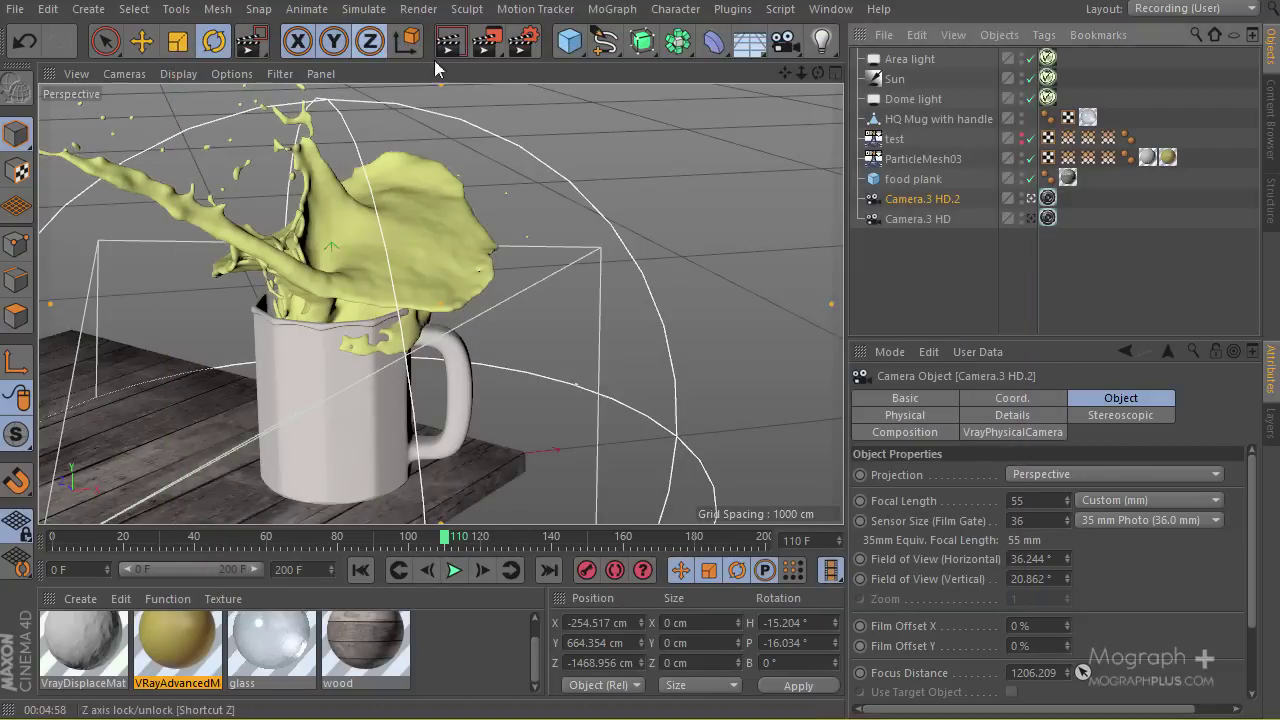
Turn off Displacement in the VrayBridge render options.
click(523, 46)
click(258, 246)
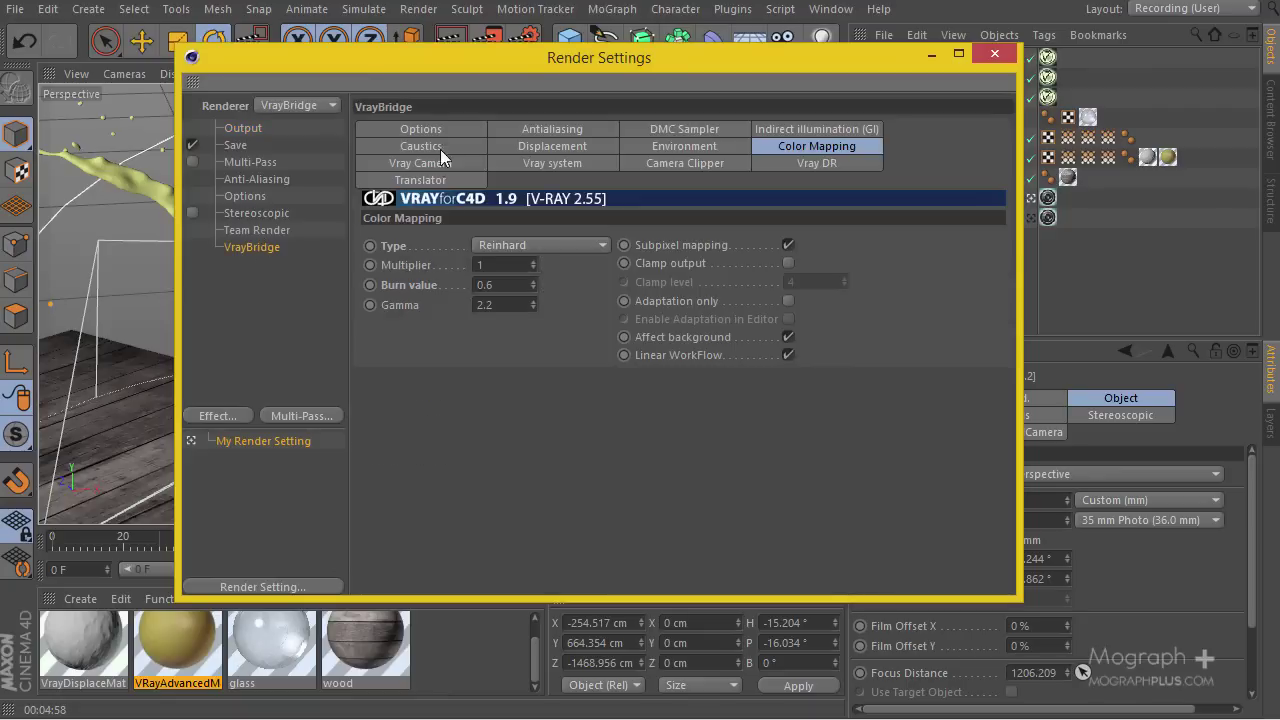
click(438, 132)
click(467, 256)
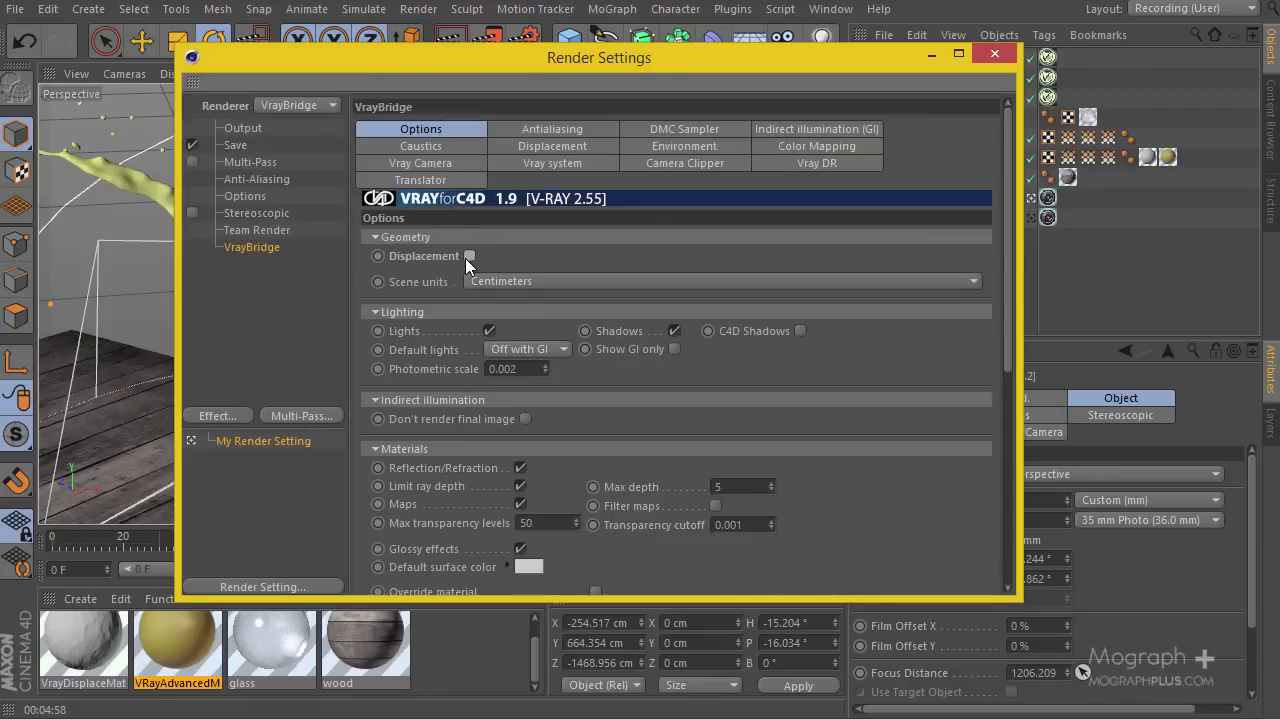
click(997, 55)
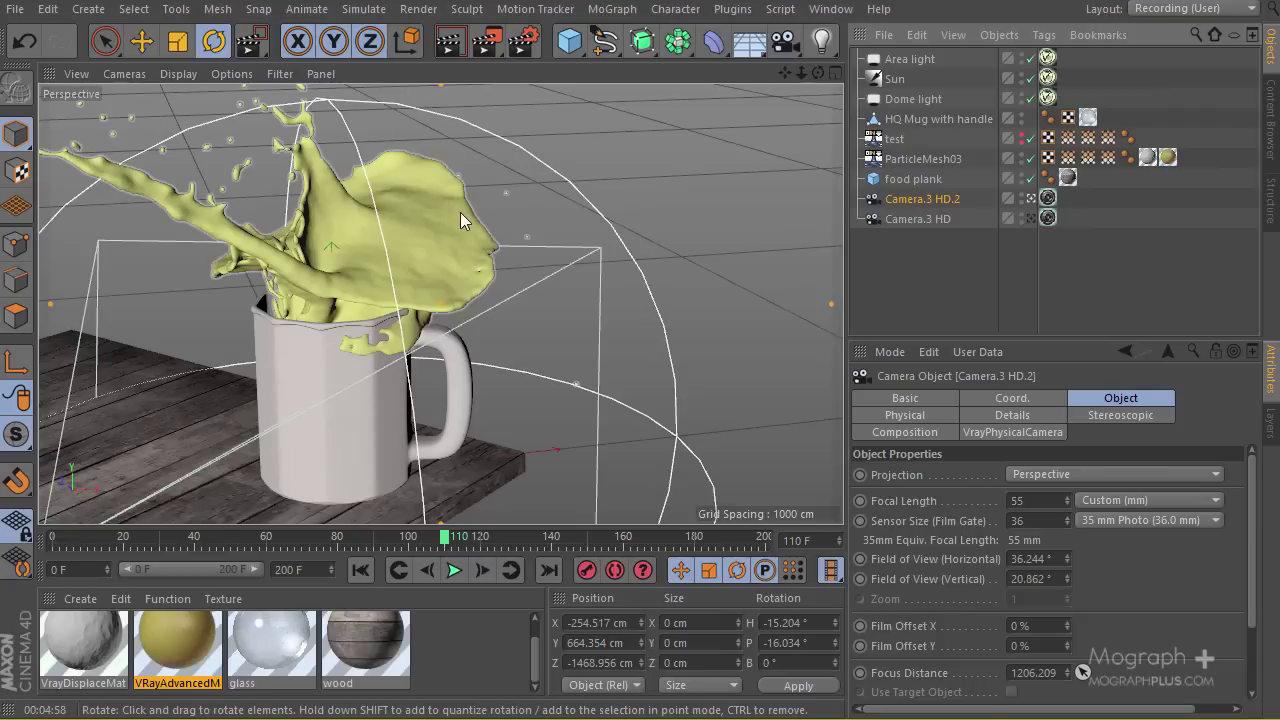
Render a 750×421 frame to the Picture Viewer, inspect the splash zoomed in, then close the viewer.
click(485, 46)
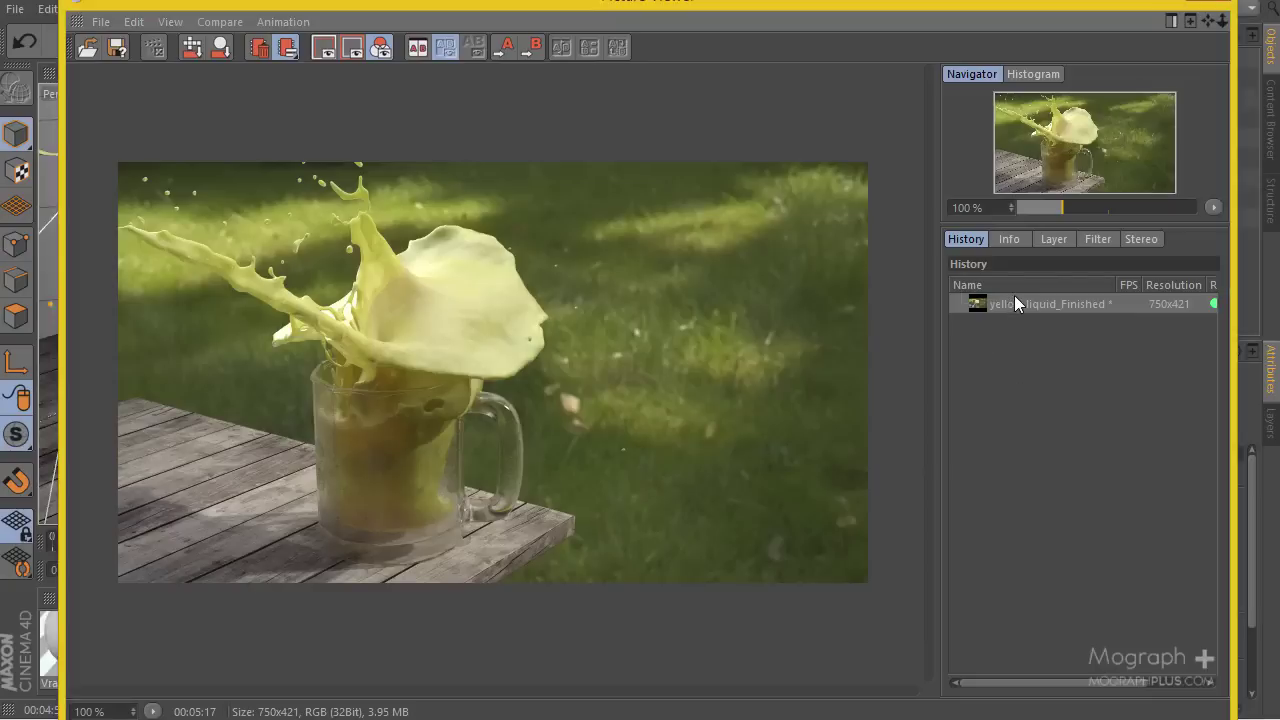
scroll(363, 317, up, 3)
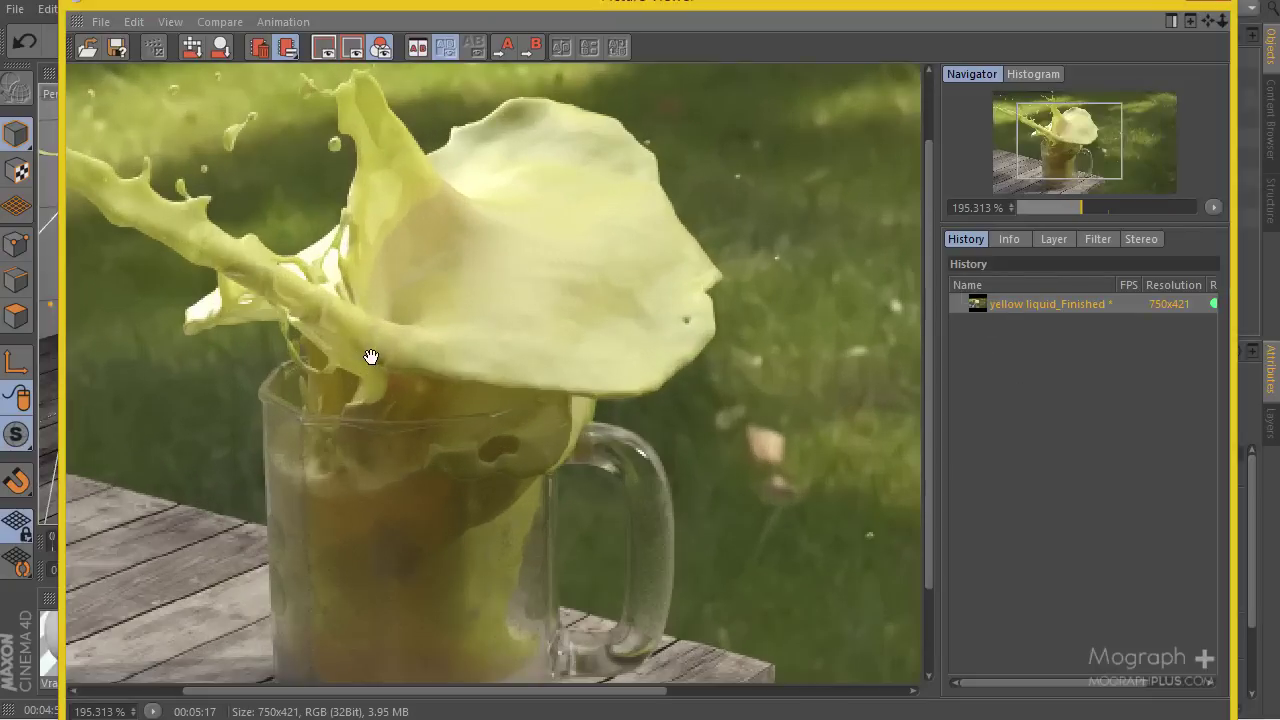
scroll(535, 375, down, 2)
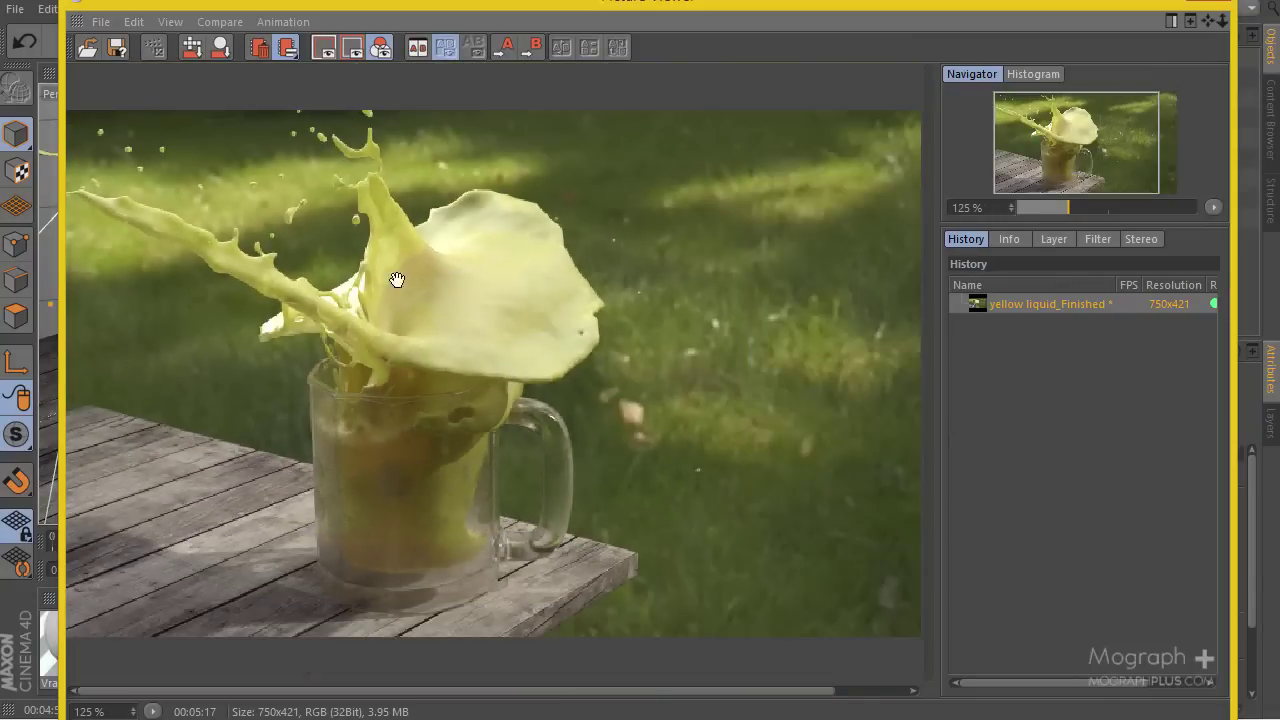
scroll(235, 312, down, 1)
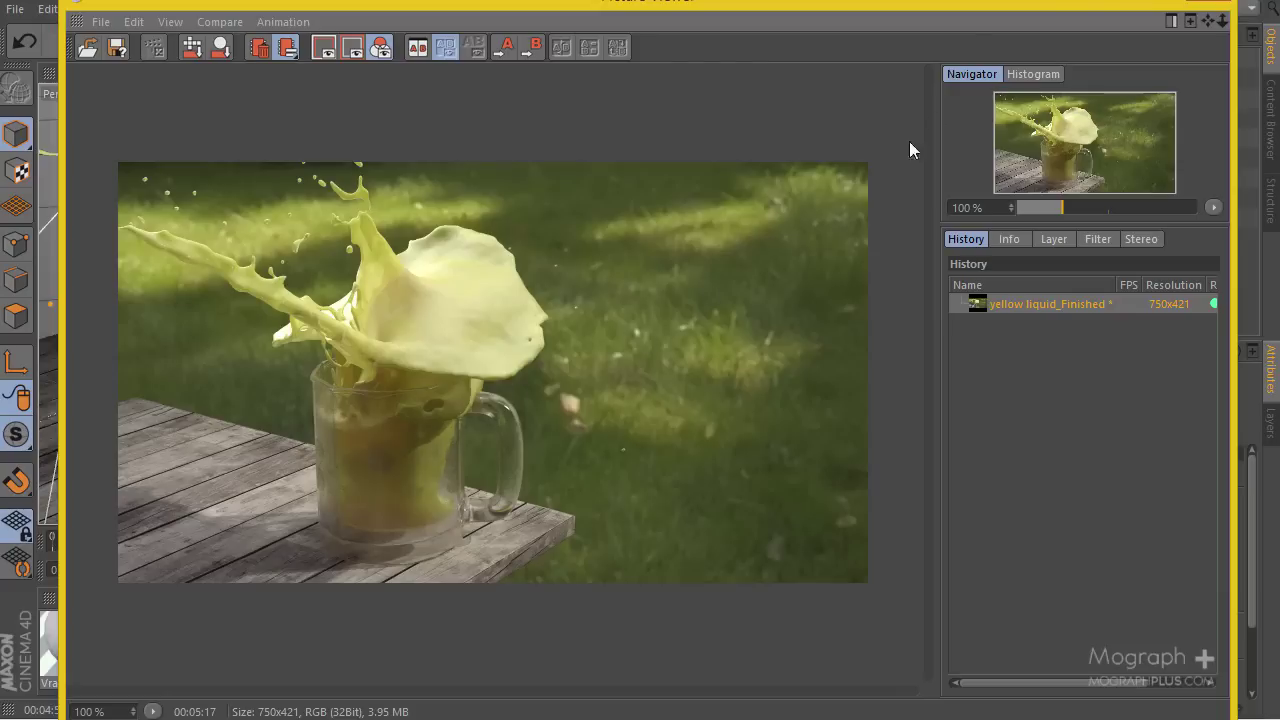
click(1212, 2)
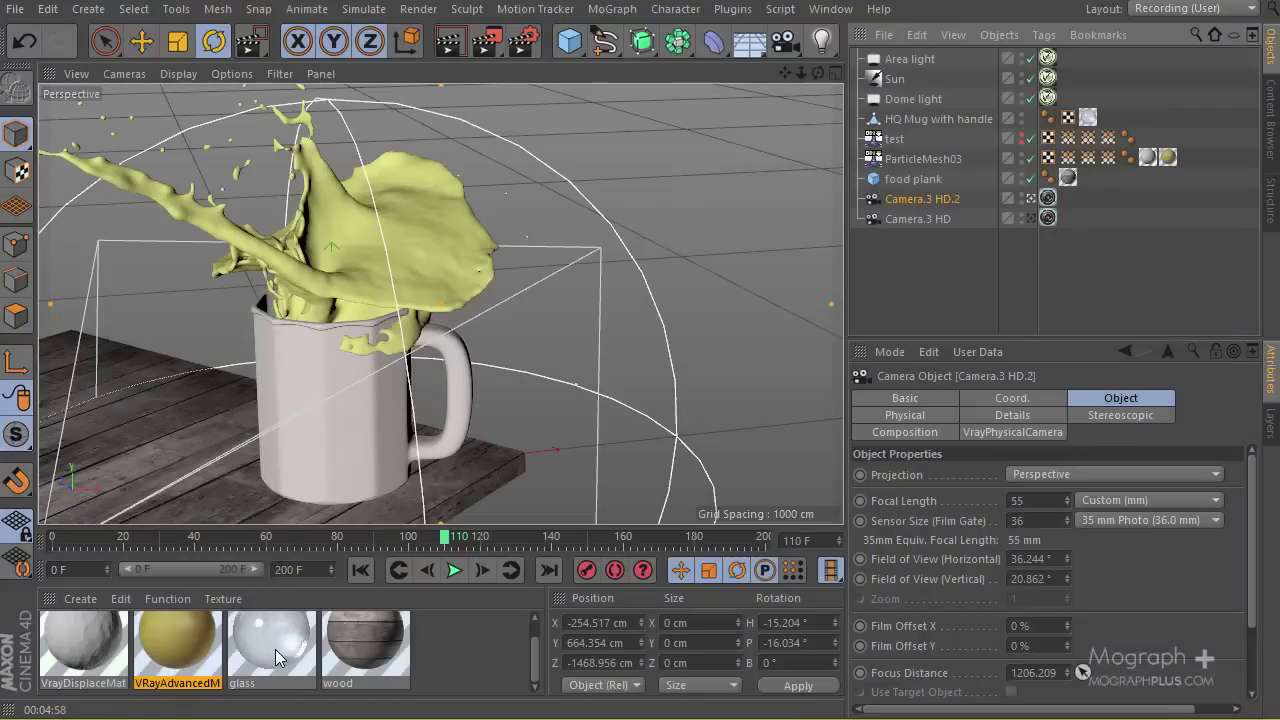
Create a new V-Ray Advanced Material and open it for editing.
click(80, 598)
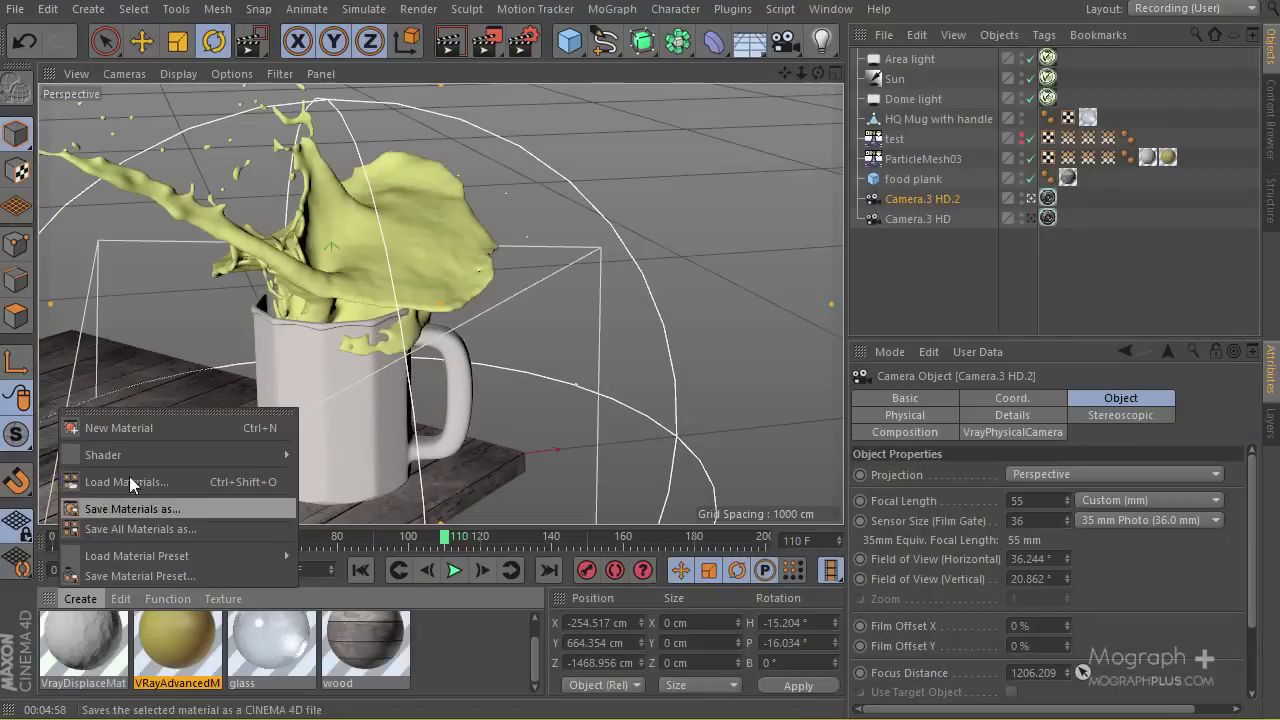
mouse_move(152, 456)
mouse_move(393, 432)
click(536, 453)
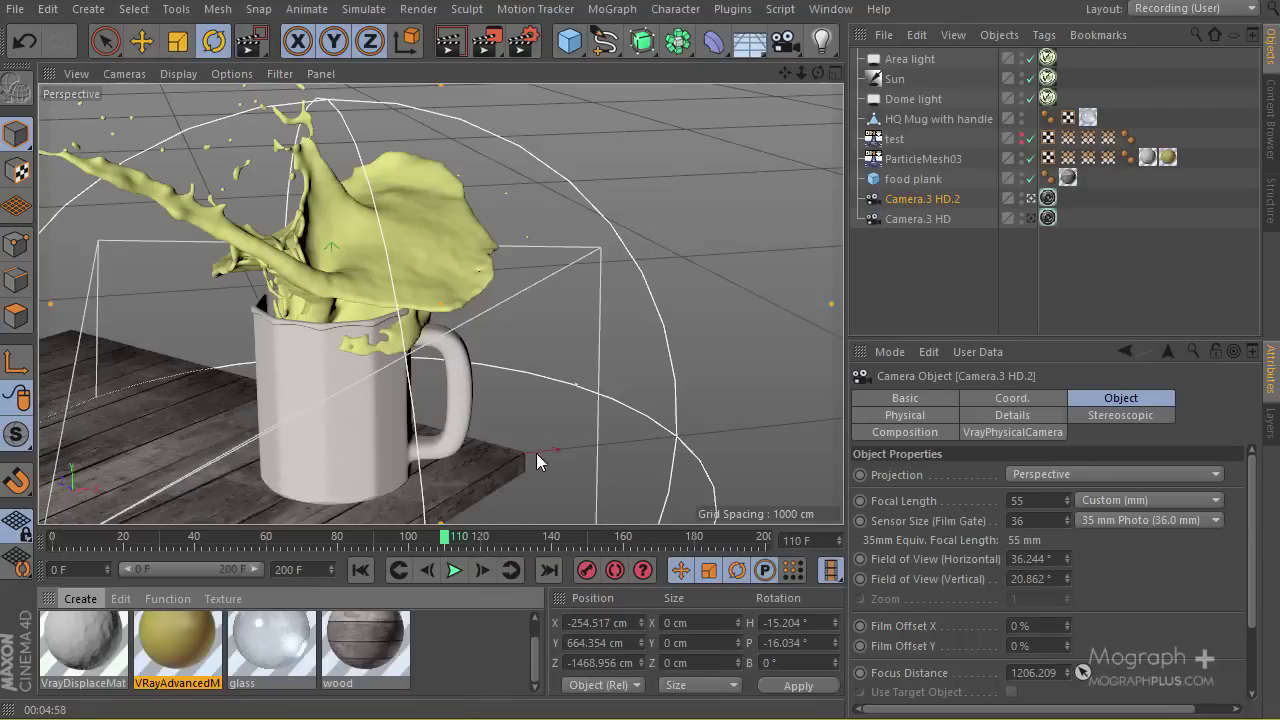
double_click(84, 623)
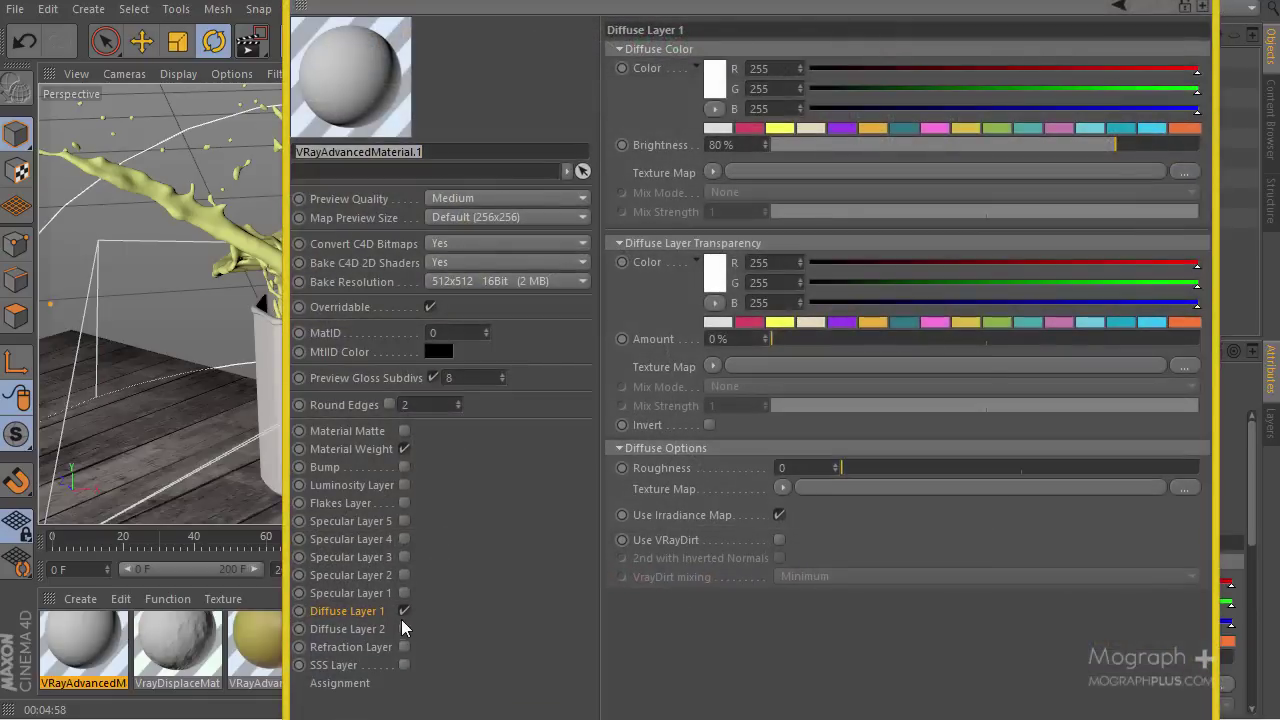
Enable refraction at 0.98 glossiness and the first specular layer at 0.93 glossiness.
click(404, 647)
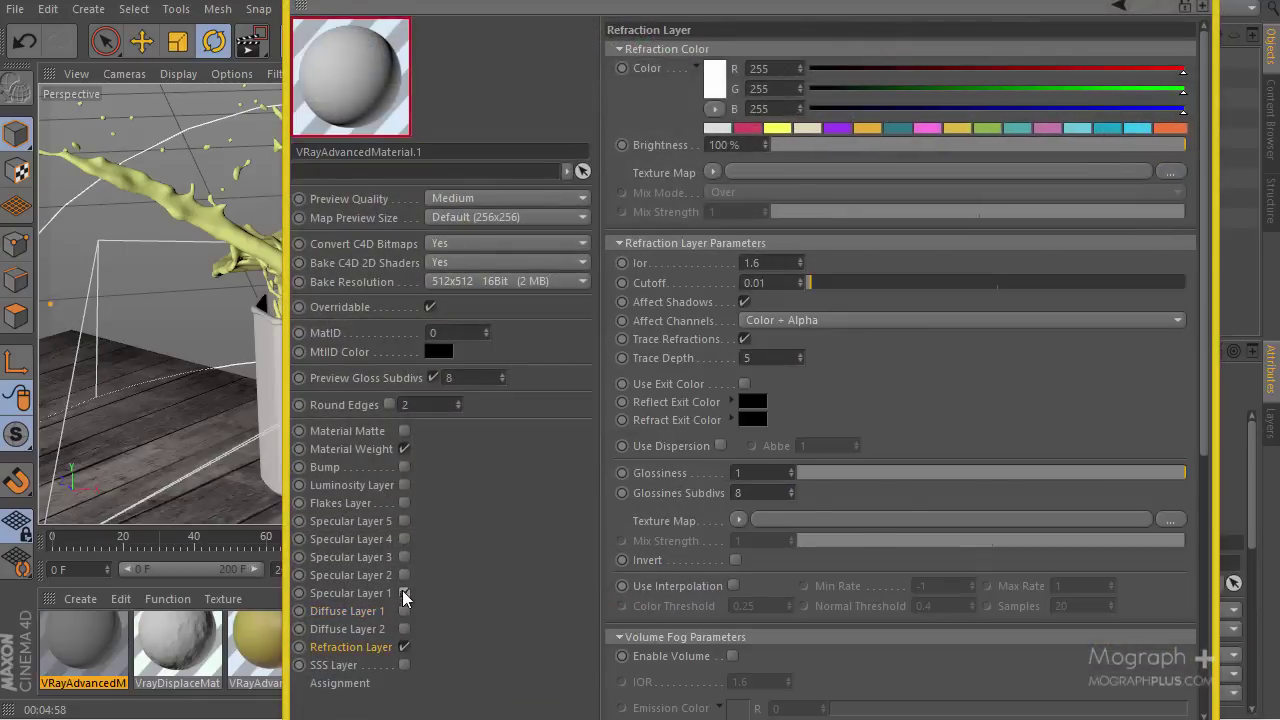
click(404, 593)
click(351, 647)
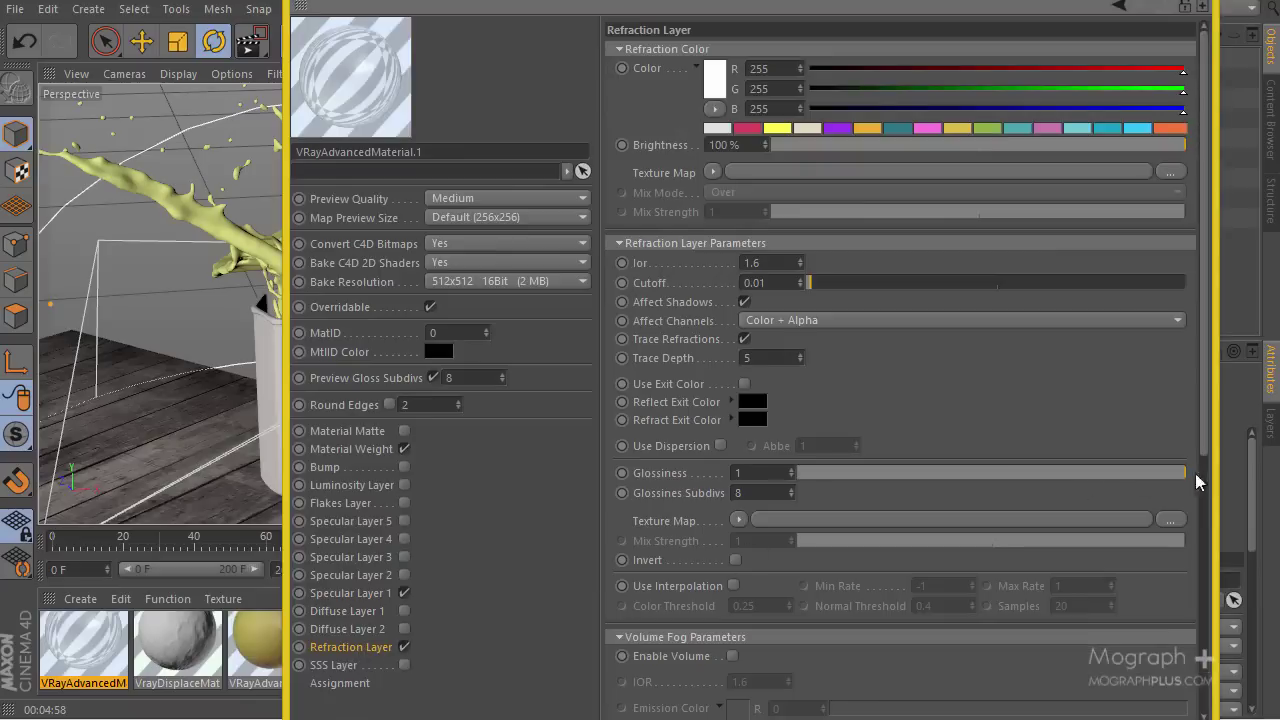
drag(1185, 473, 1180, 472)
click(390, 594)
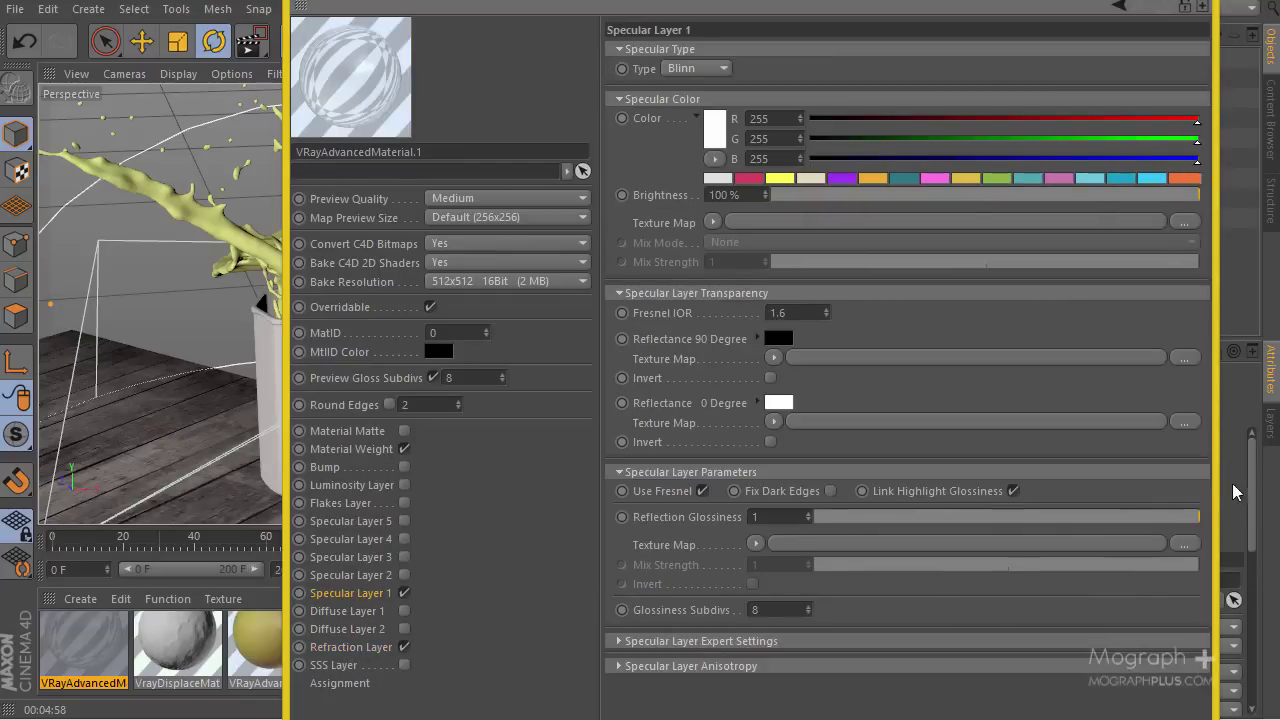
mouse_move(1190, 517)
mouse_down()
mouse_move(1176, 519)
mouse_move(1194, 517)
mouse_up()
Enable bump with a Noise texture at 400% global scale.
click(349, 469)
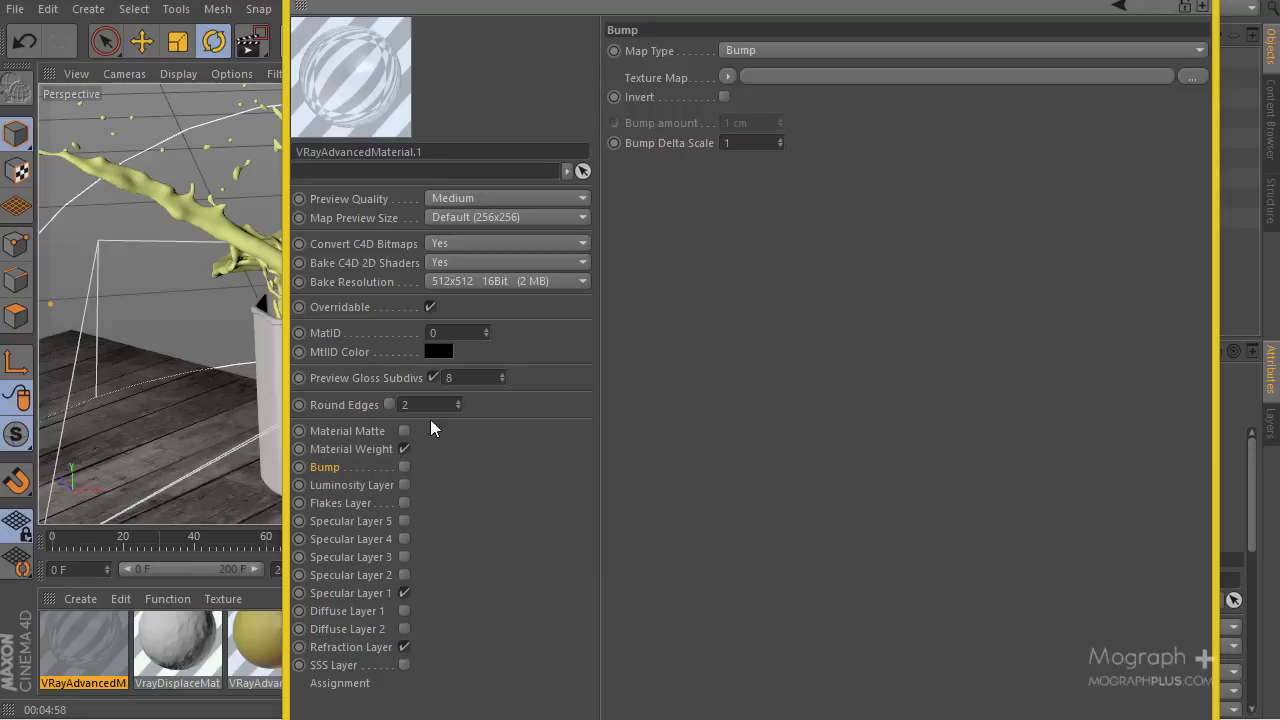
click(404, 467)
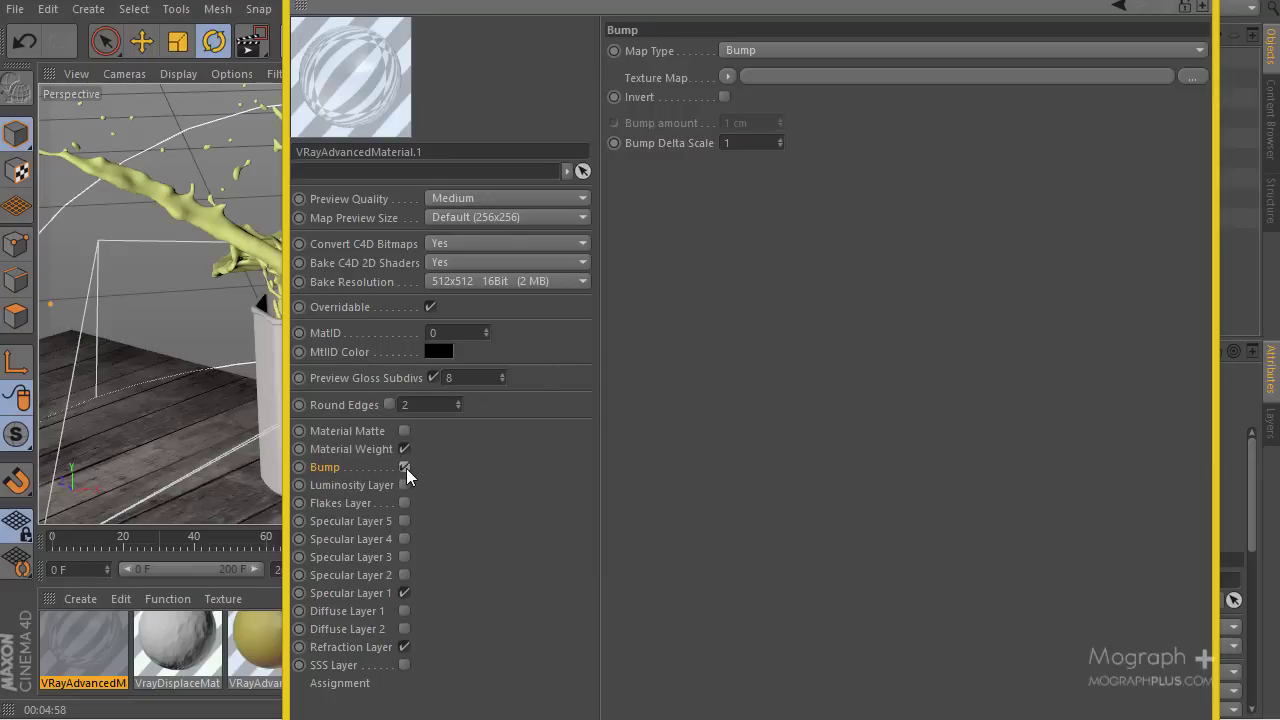
click(727, 77)
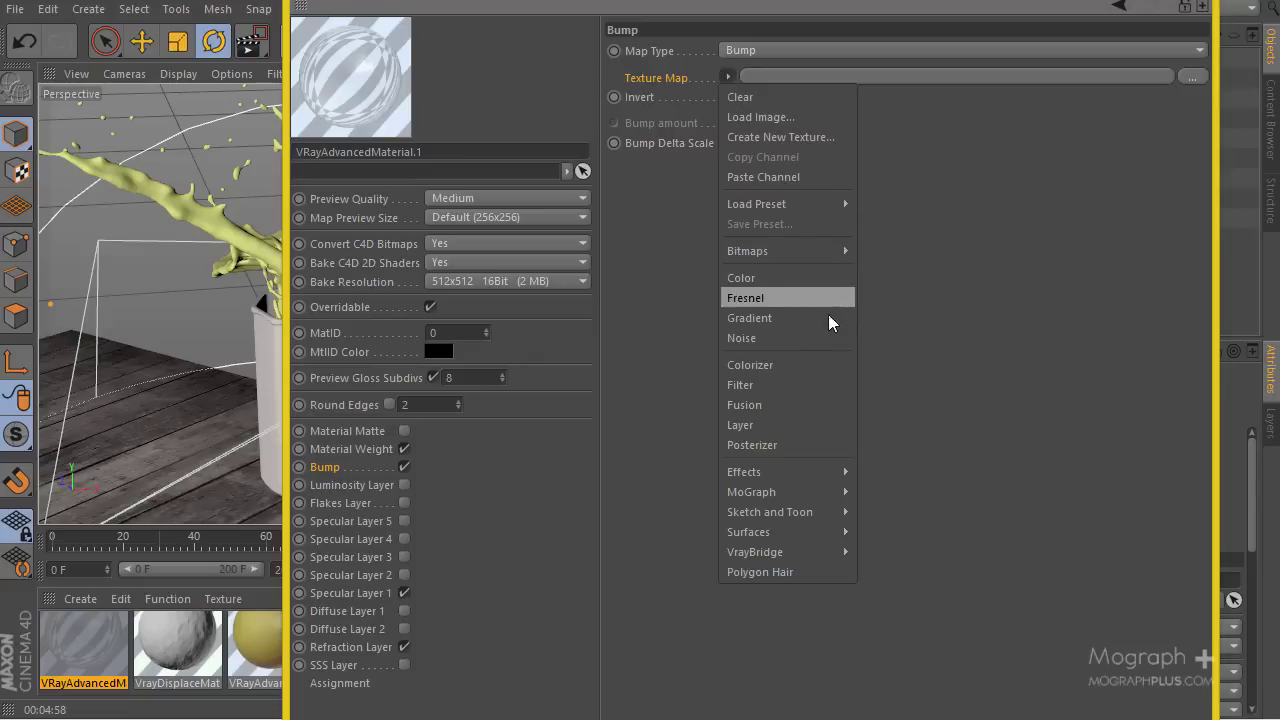
click(820, 337)
click(740, 120)
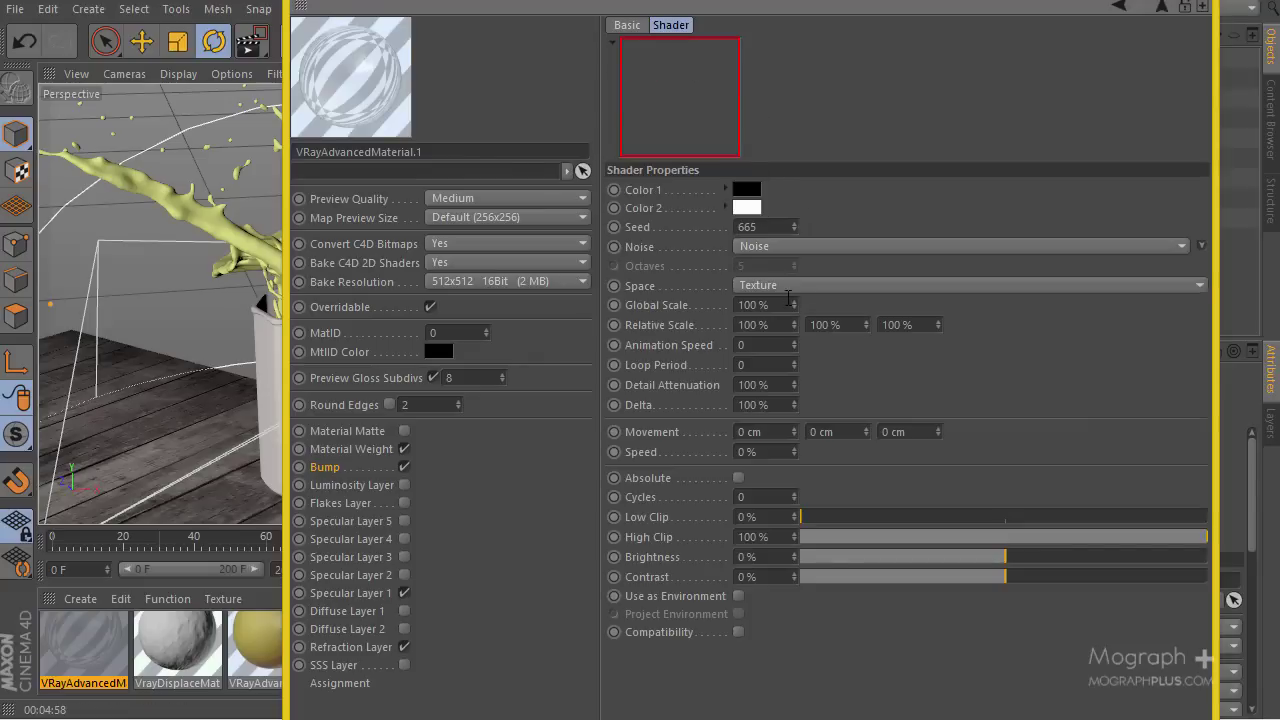
double_click(788, 305)
text(400)
key(Return)
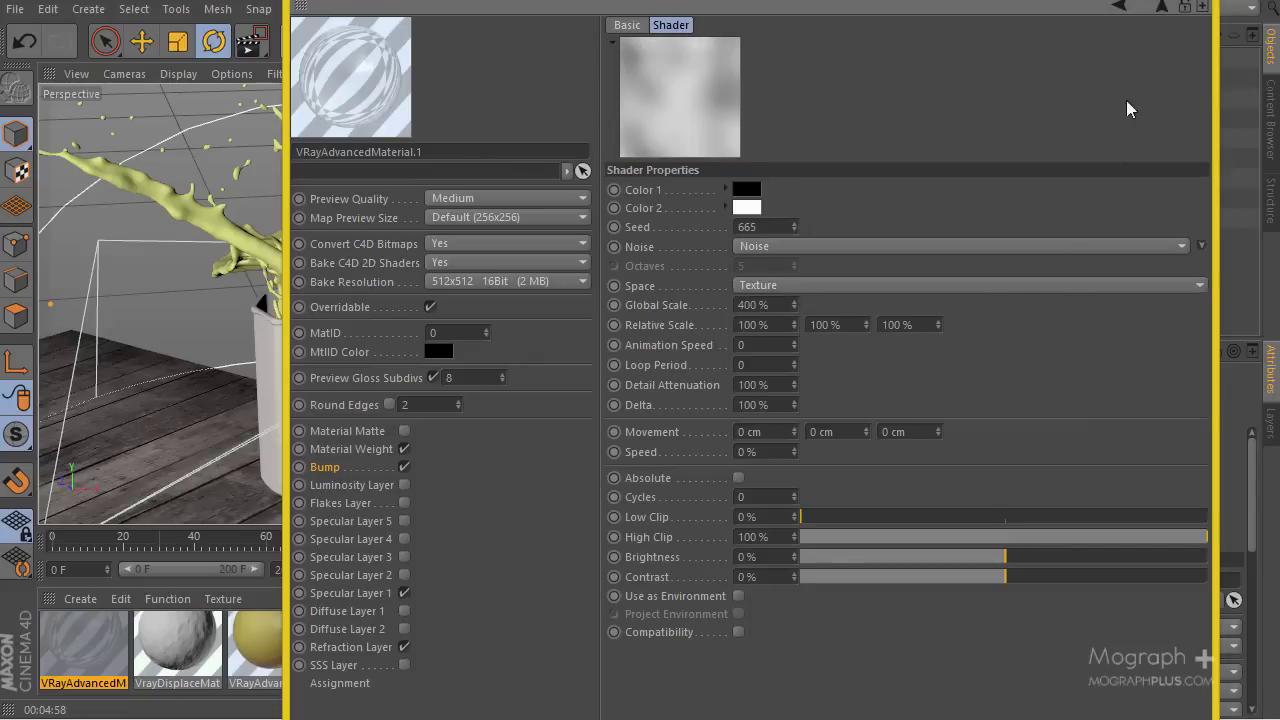
Lower the bump amount to 0.1 cm.
click(1161, 10)
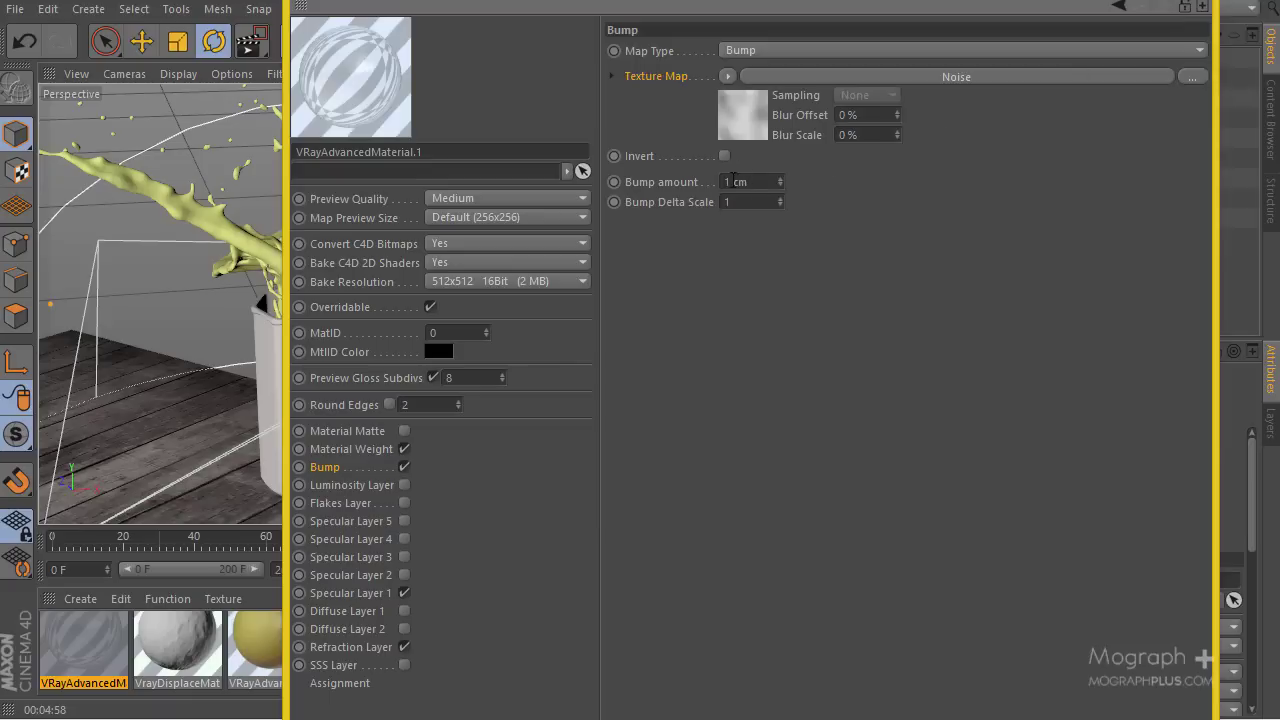
double_click(733, 181)
text(0.1)
key(Return)
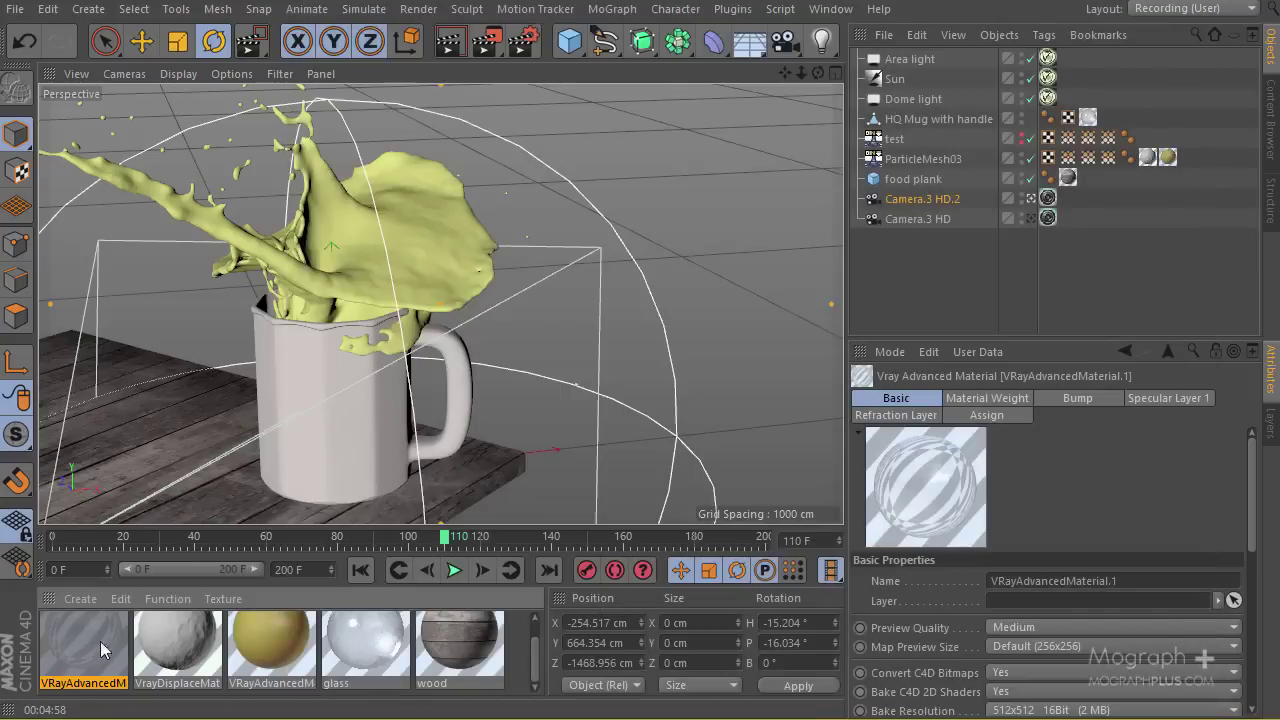
Apply VRayAdvancedMaterial.1 to HQ Mug with handle and add the mug to the Area light's Include list.
drag(106, 650, 949, 118)
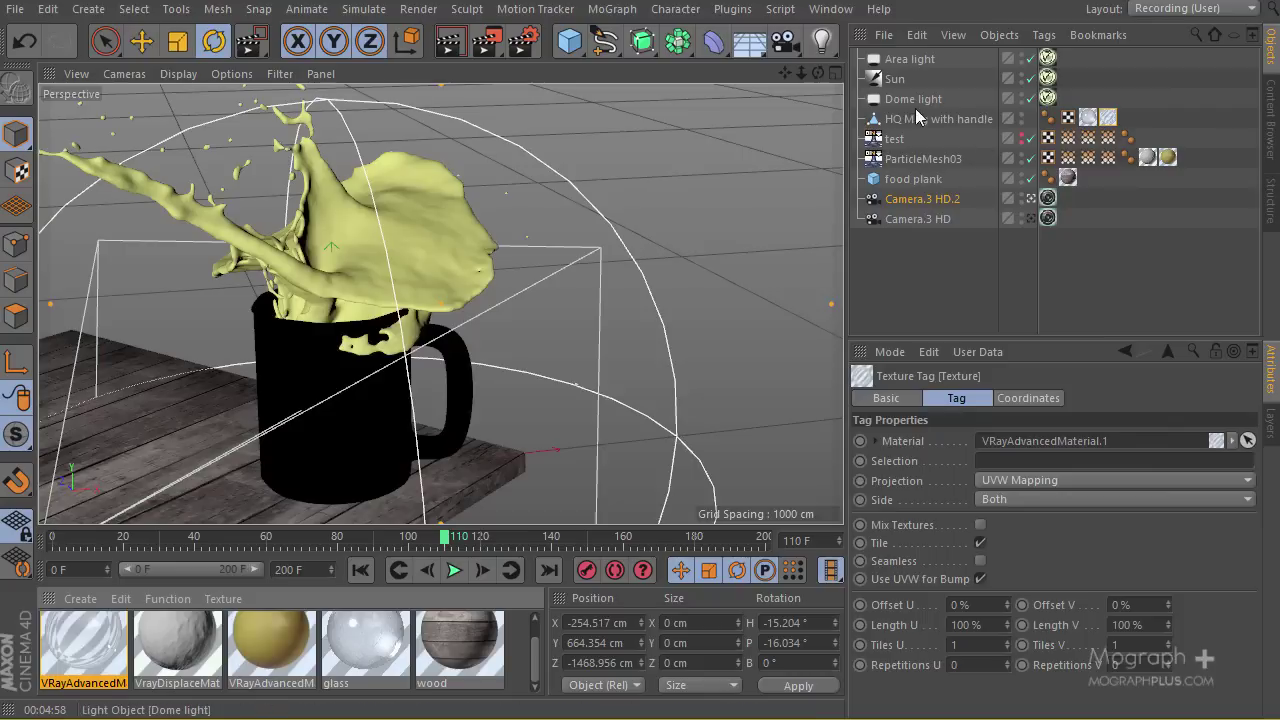
click(908, 60)
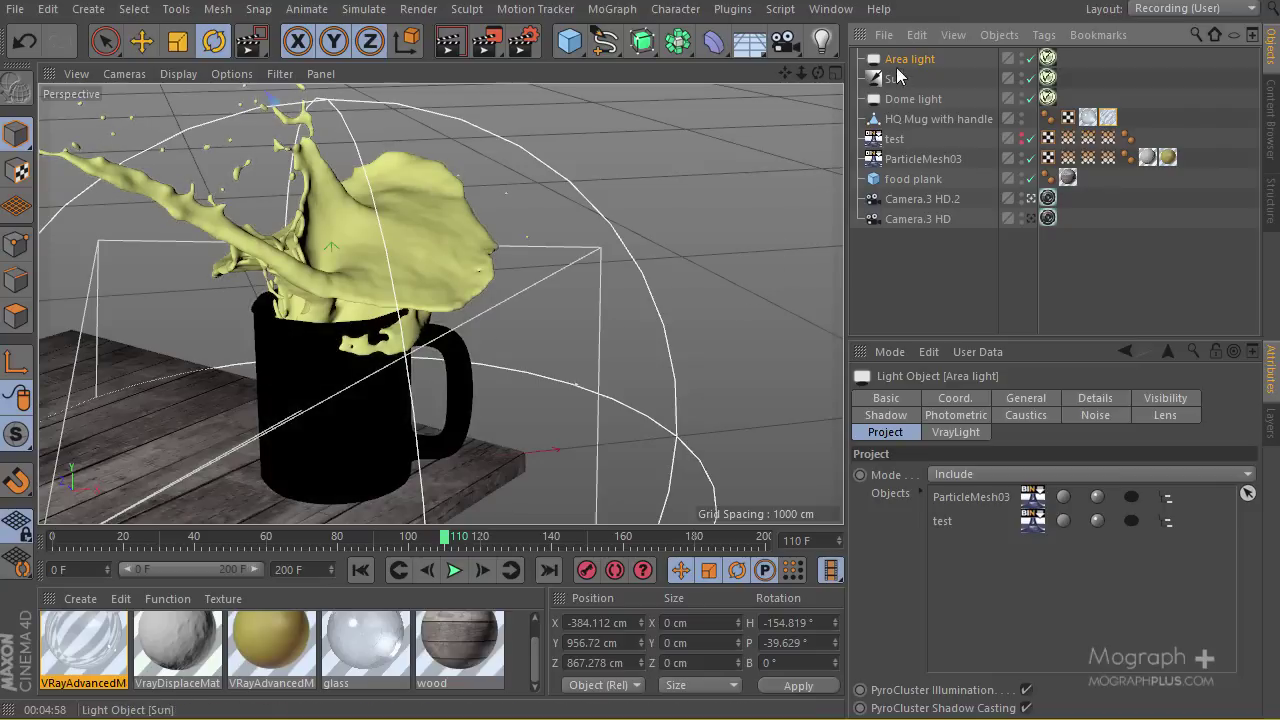
drag(900, 62, 1020, 530)
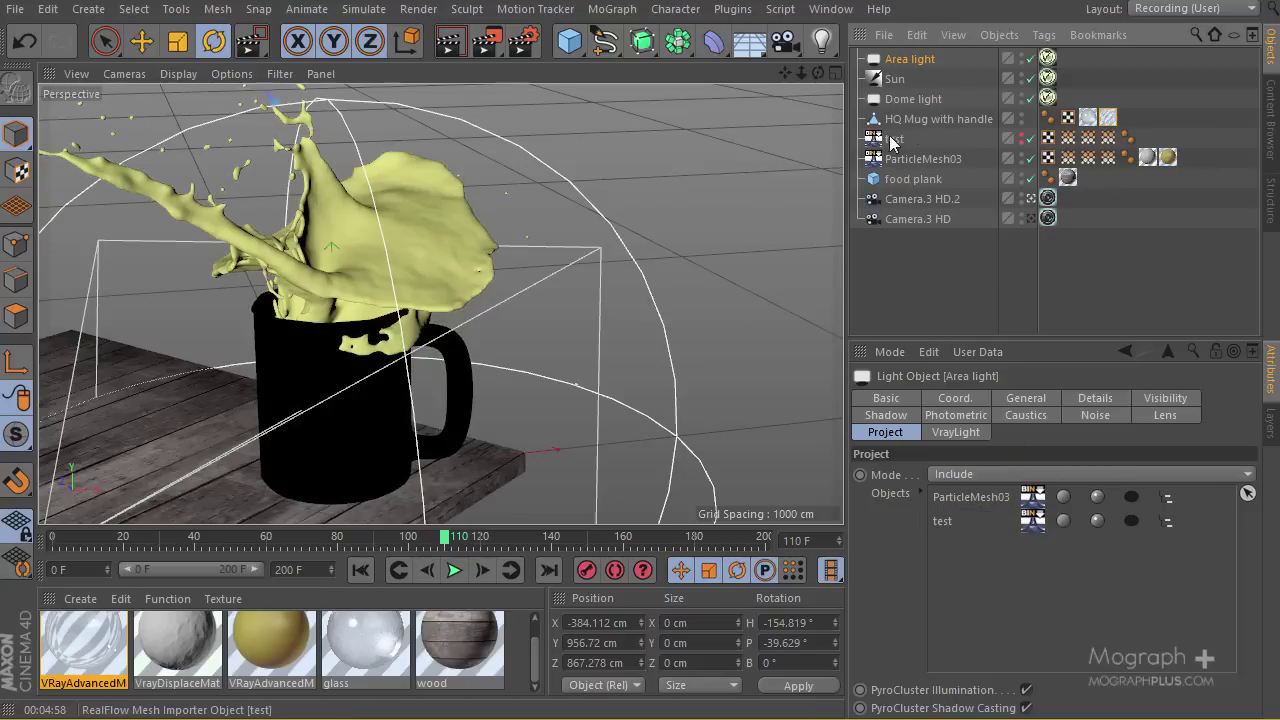
drag(925, 120, 1030, 560)
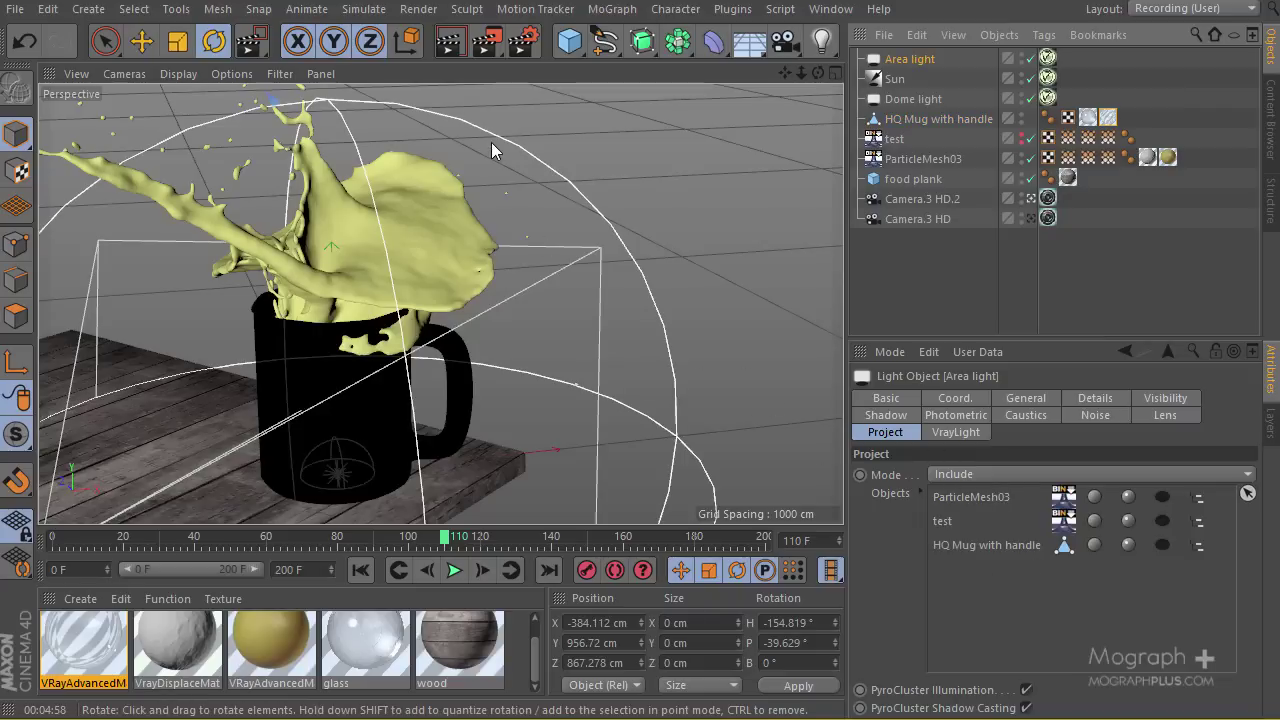
click(487, 45)
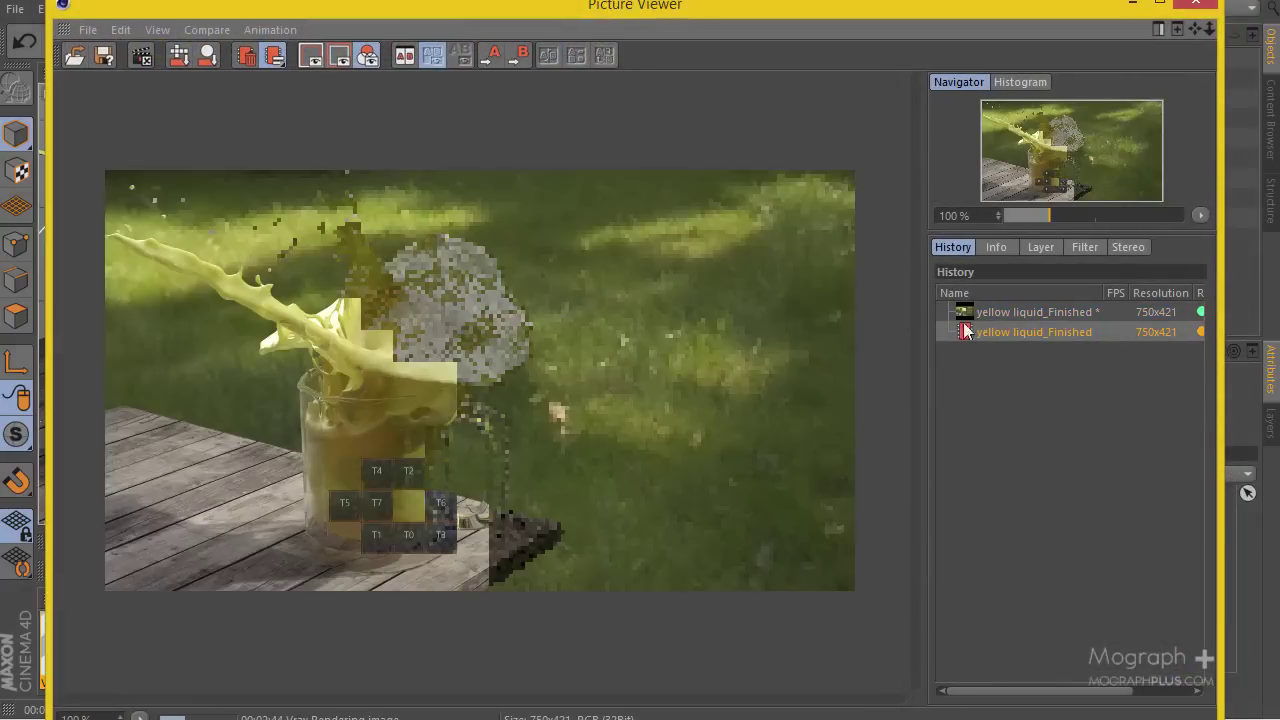
click(1040, 314)
click(1037, 331)
click(1035, 312)
click(1028, 329)
click(1025, 314)
click(1020, 329)
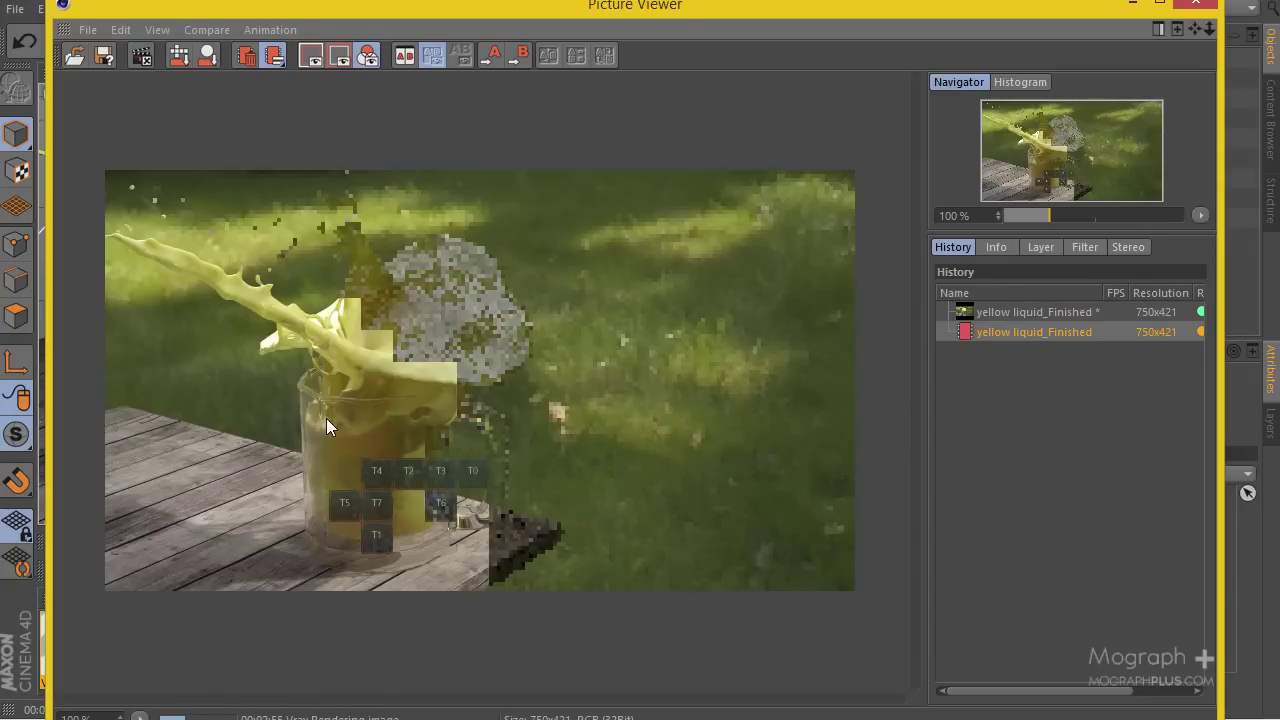
click(1033, 314)
click(1020, 330)
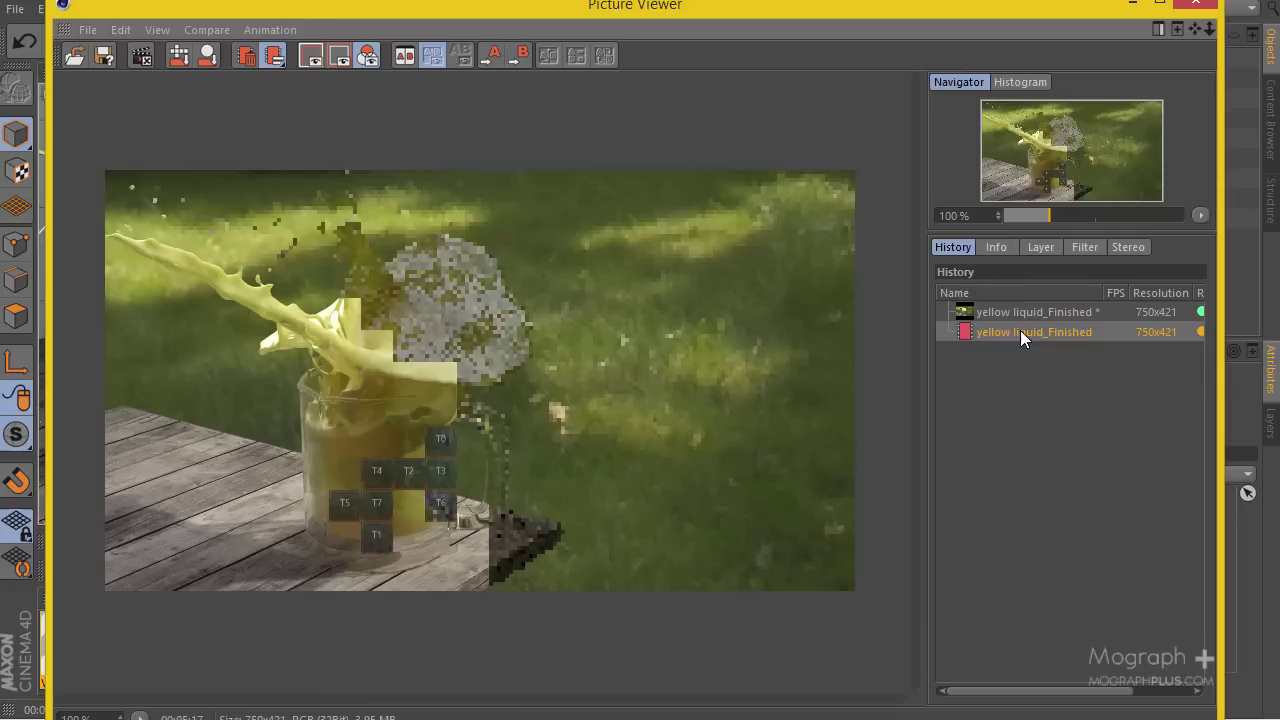
click(1023, 315)
click(1020, 331)
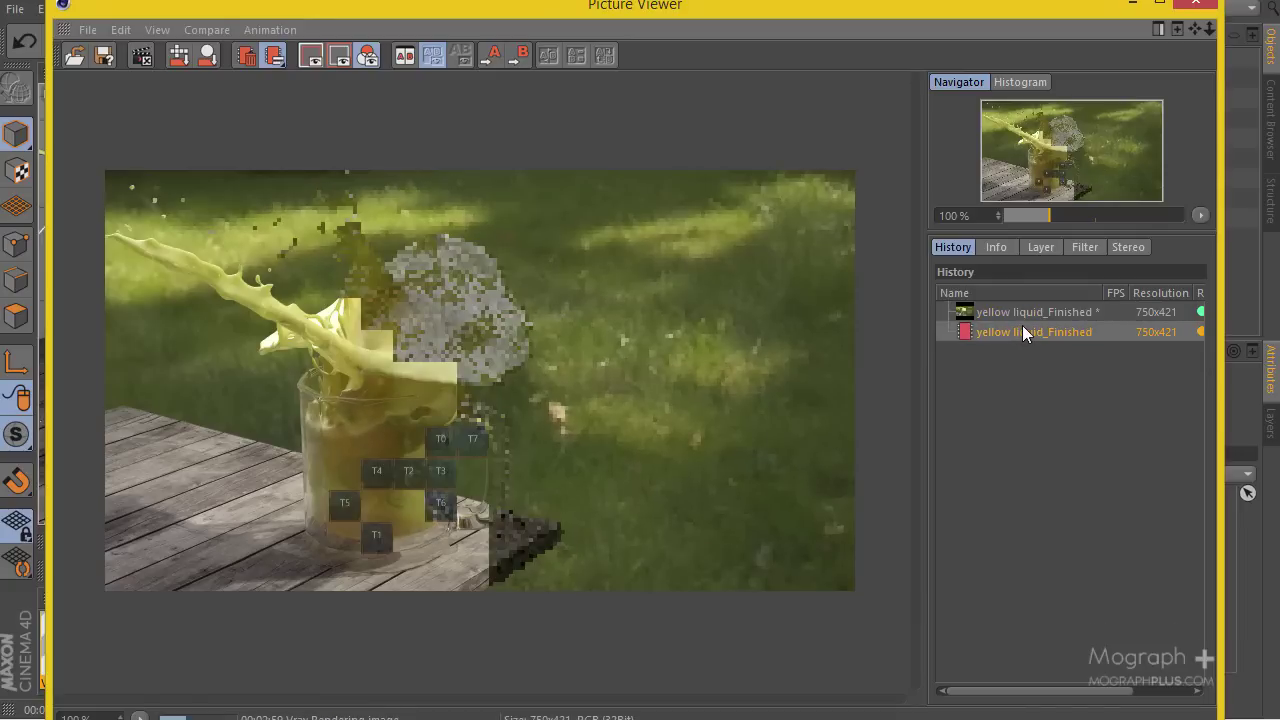
click(1195, 5)
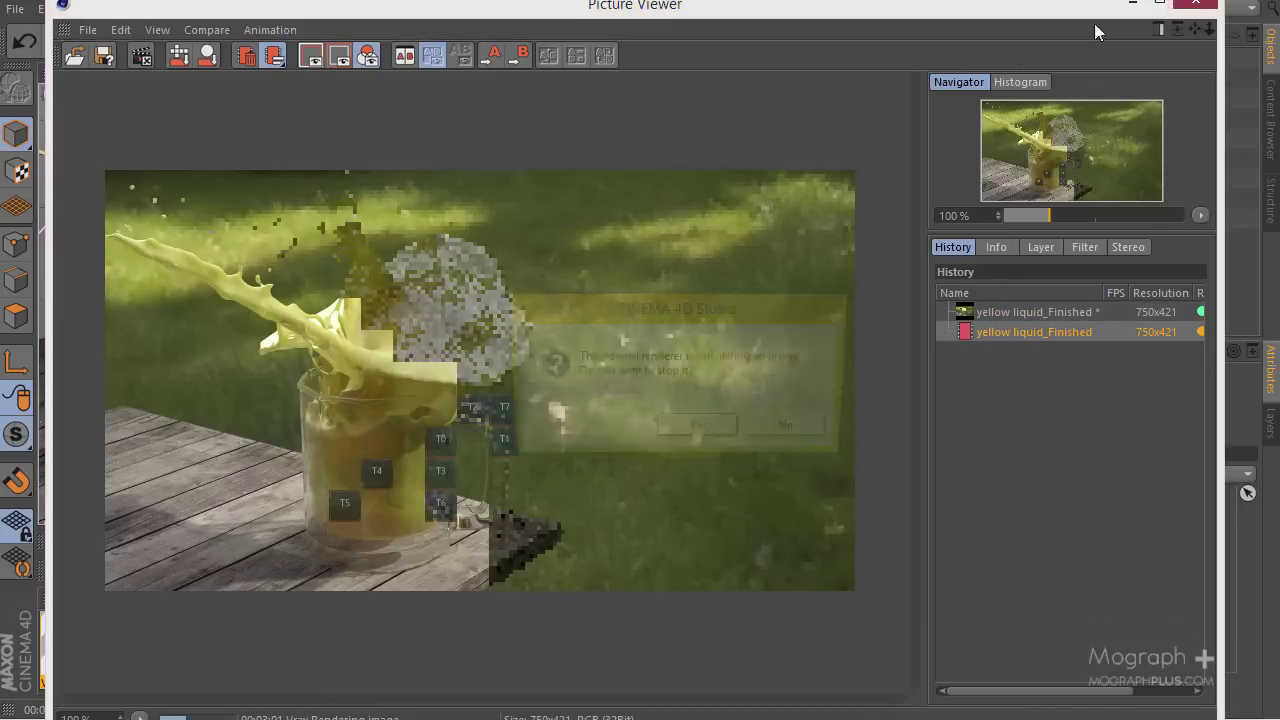
click(703, 440)
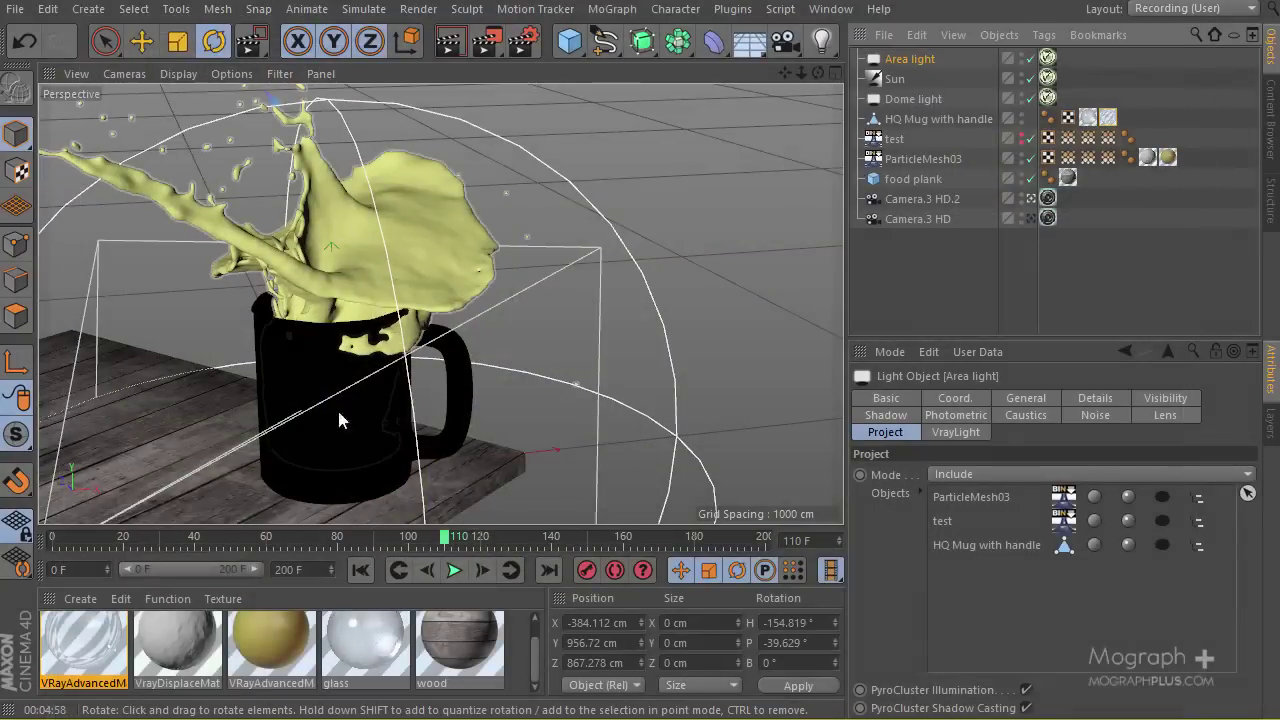
Set VrayDisplaceMat's displacement Amount to 2 cm.
double_click(189, 642)
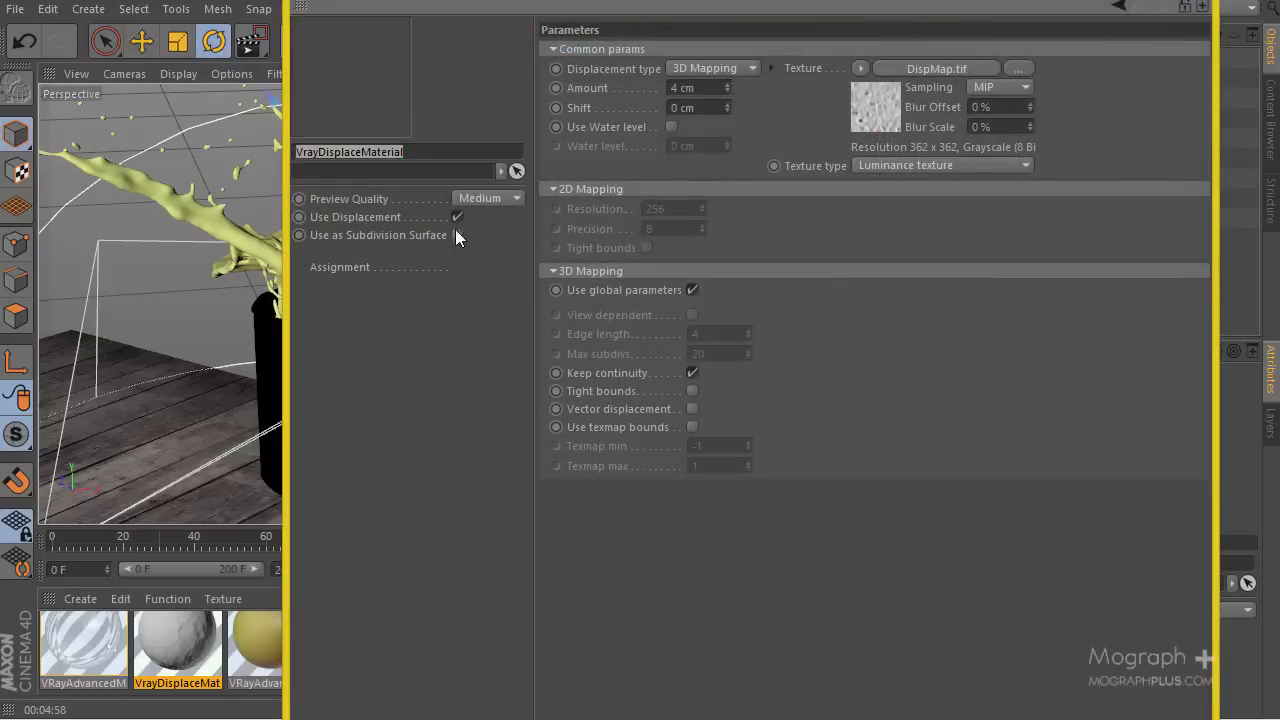
click(710, 88)
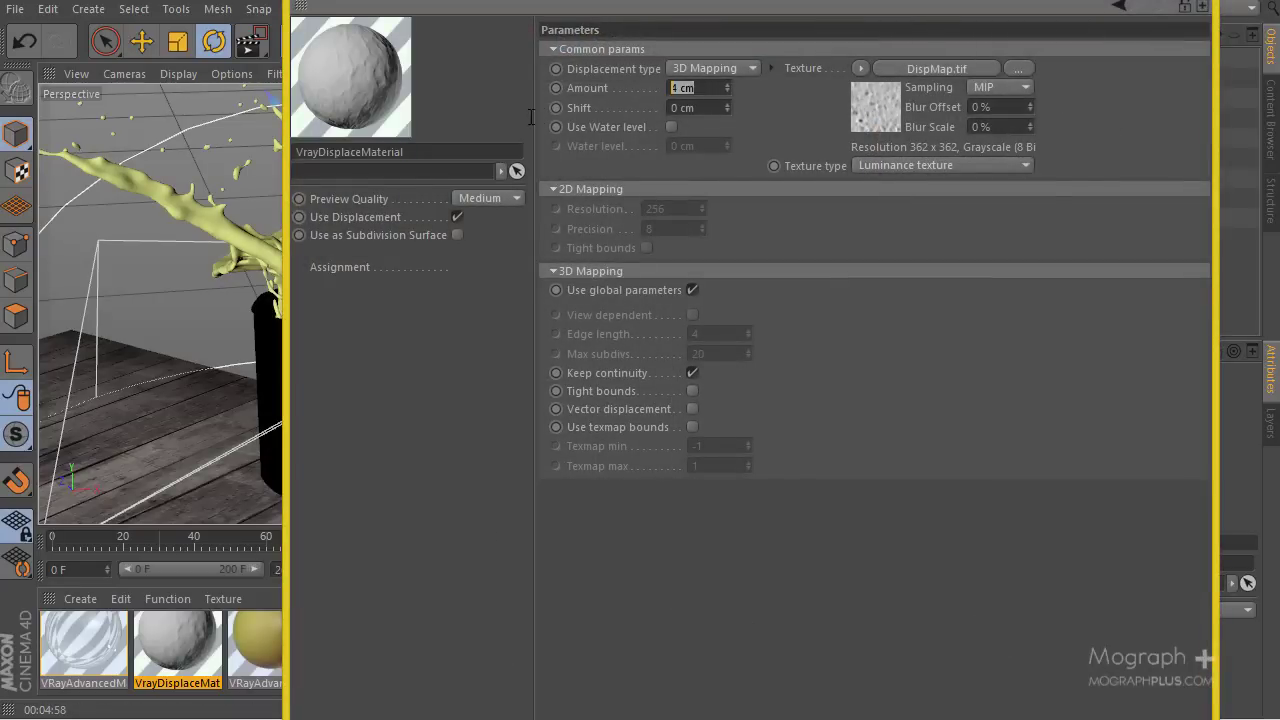
text(2)
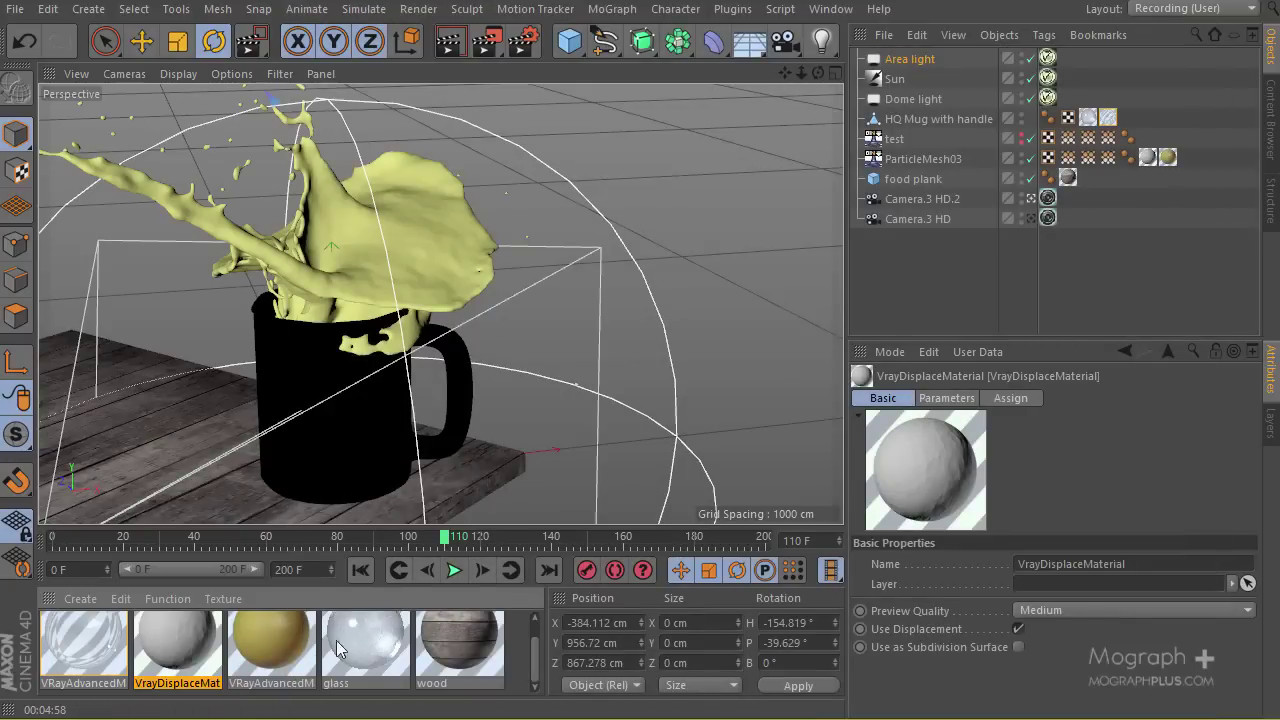
Apply the glass material to HQ Mug with handle and scrub the timeline to frame 118.
mouse_move(390, 655)
mouse_down()
mouse_move(688, 373)
mouse_move(1095, 77)
mouse_move(1146, 104)
mouse_move(1108, 118)
mouse_up()
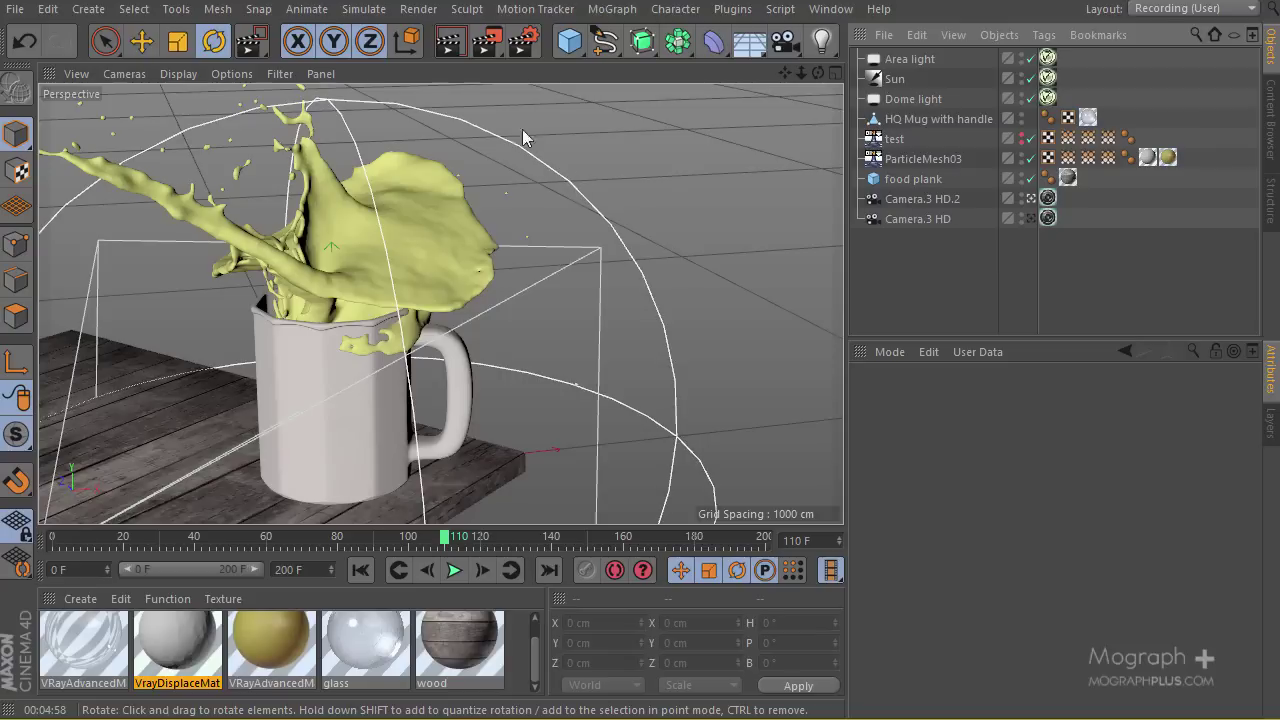
drag(445, 541, 326, 534)
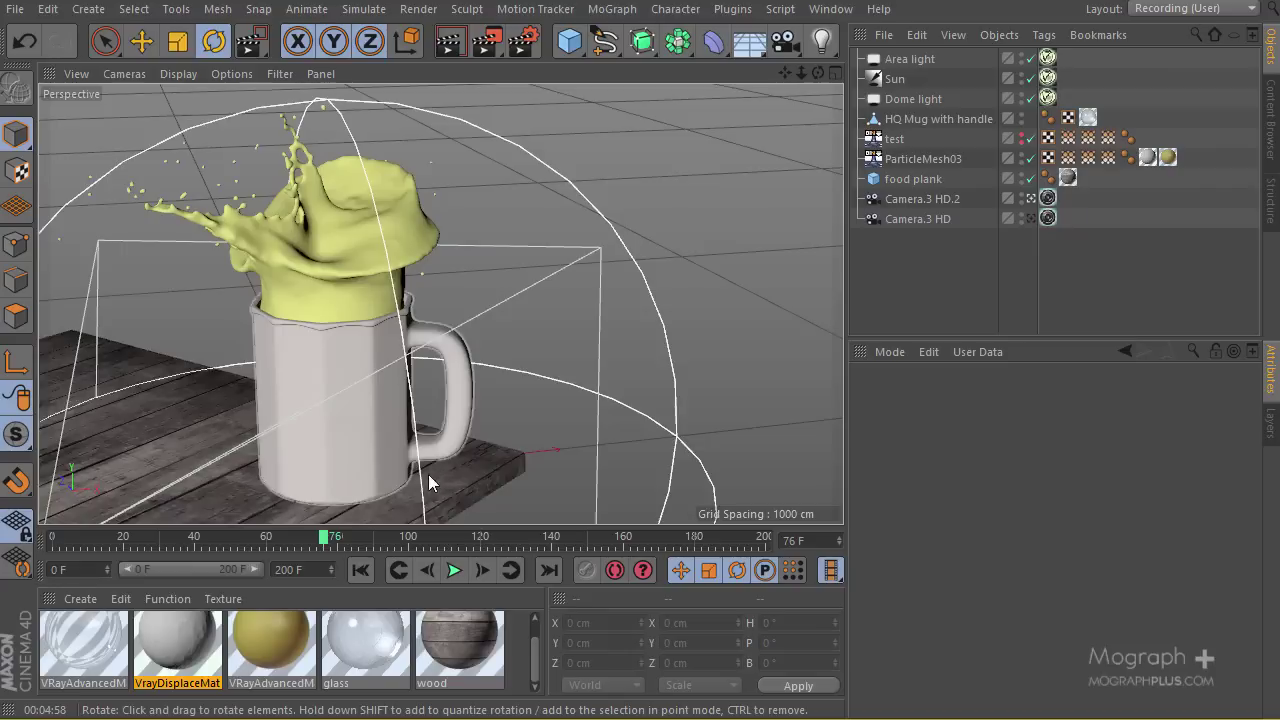
drag(329, 537, 472, 541)
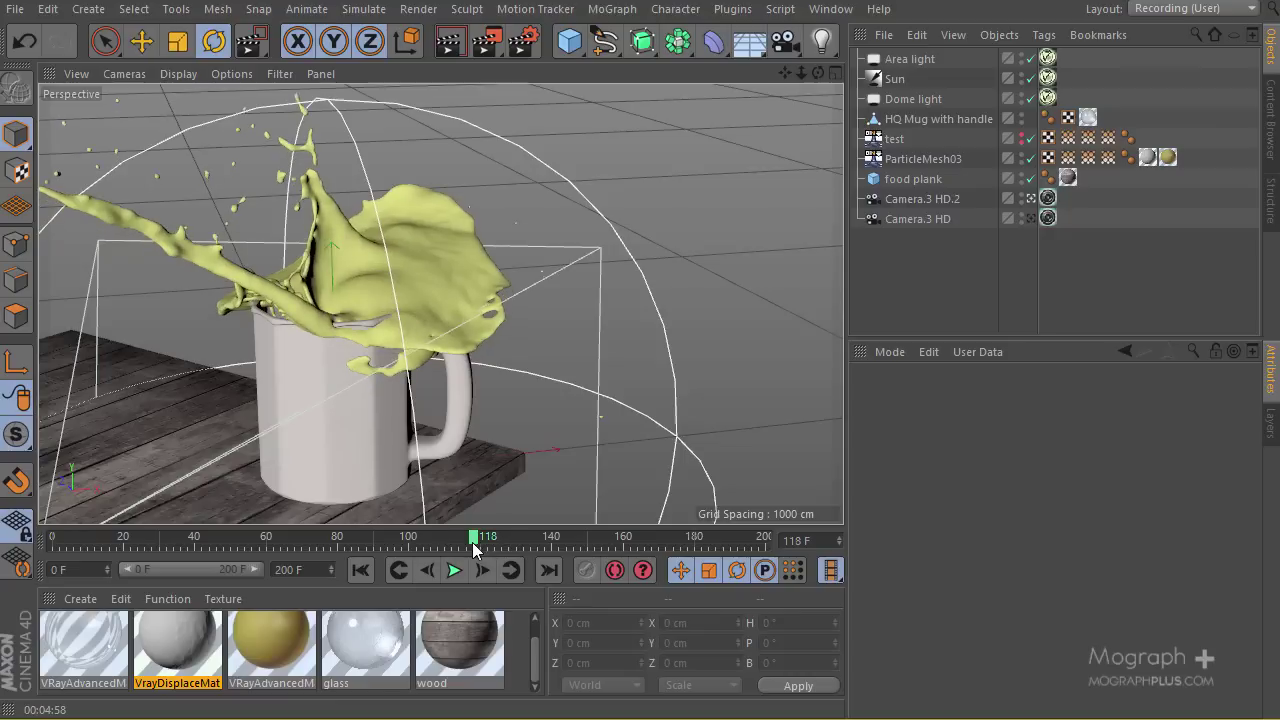
Slide the food plank's wood texture projection 81.428 cm along X in Texture mode.
click(1067, 178)
click(969, 254)
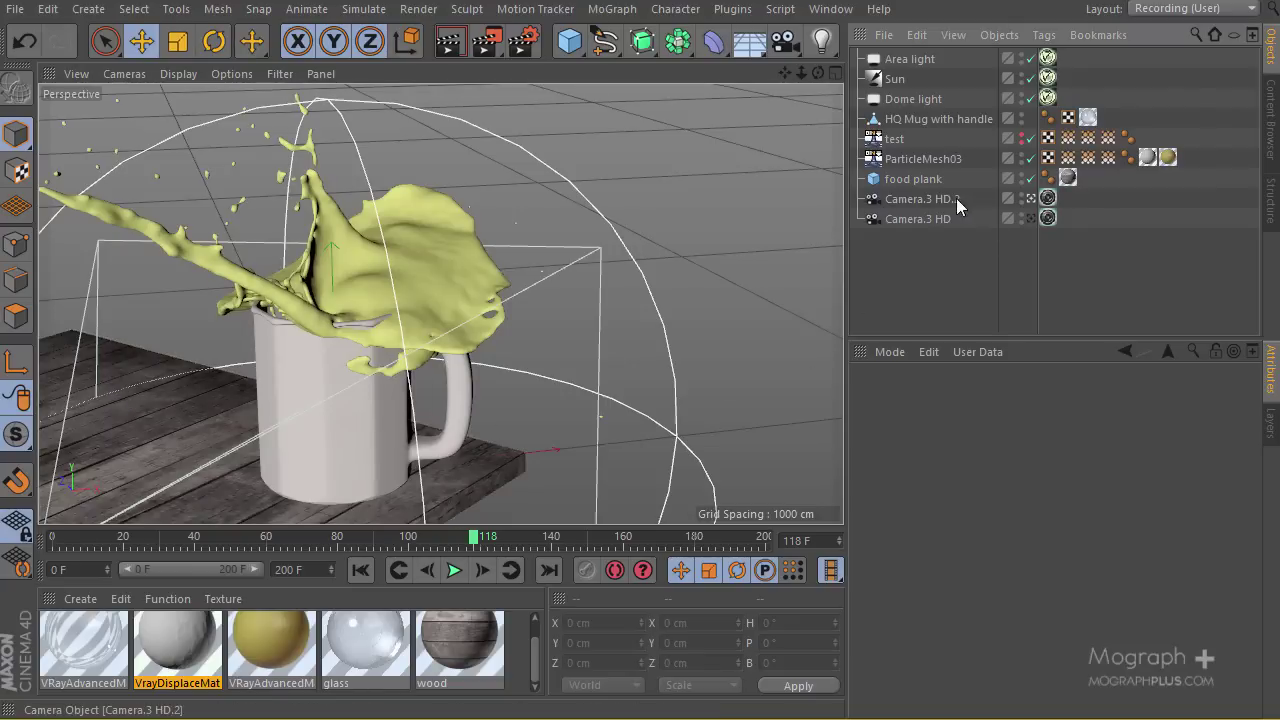
click(929, 180)
click(1068, 178)
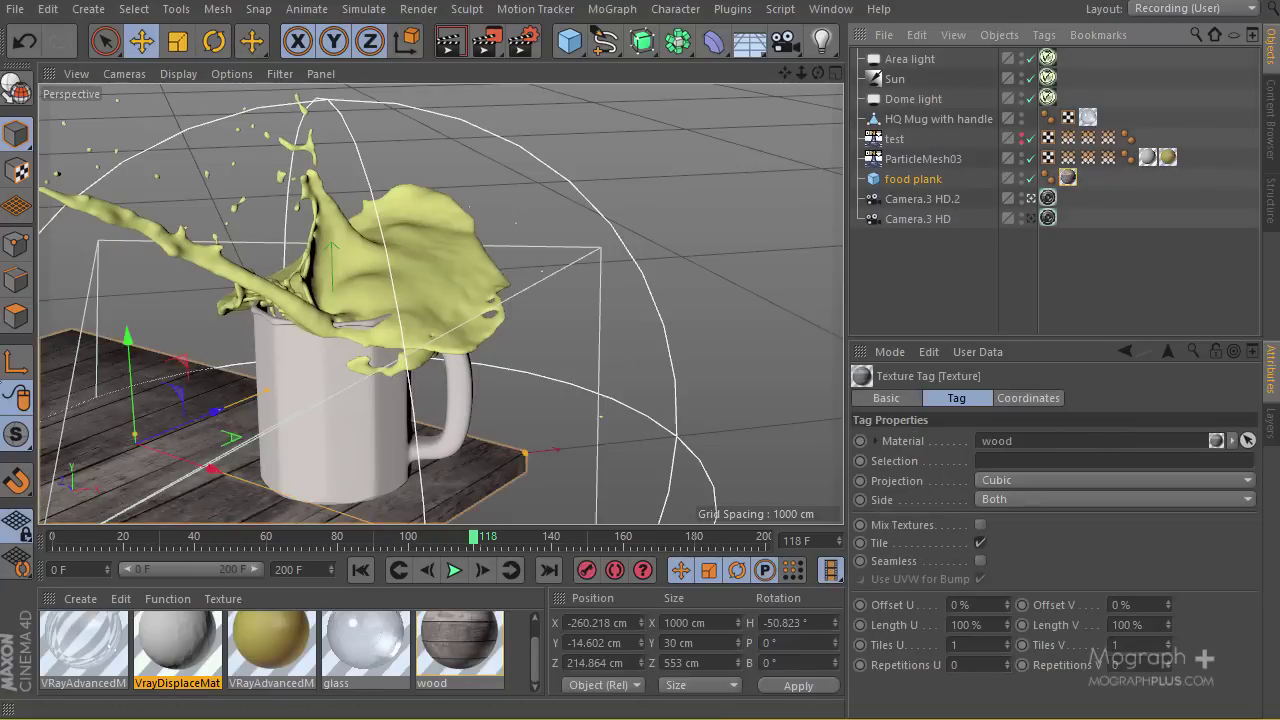
click(8, 184)
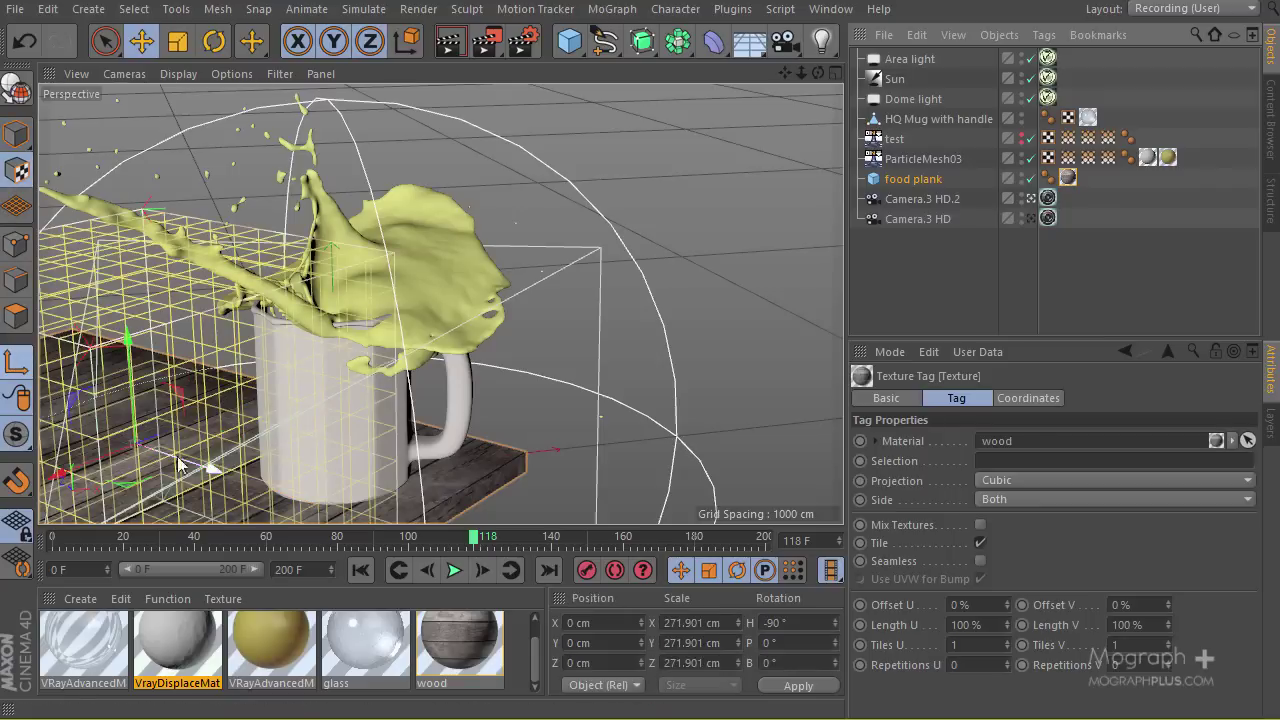
drag(208, 470, 261, 482)
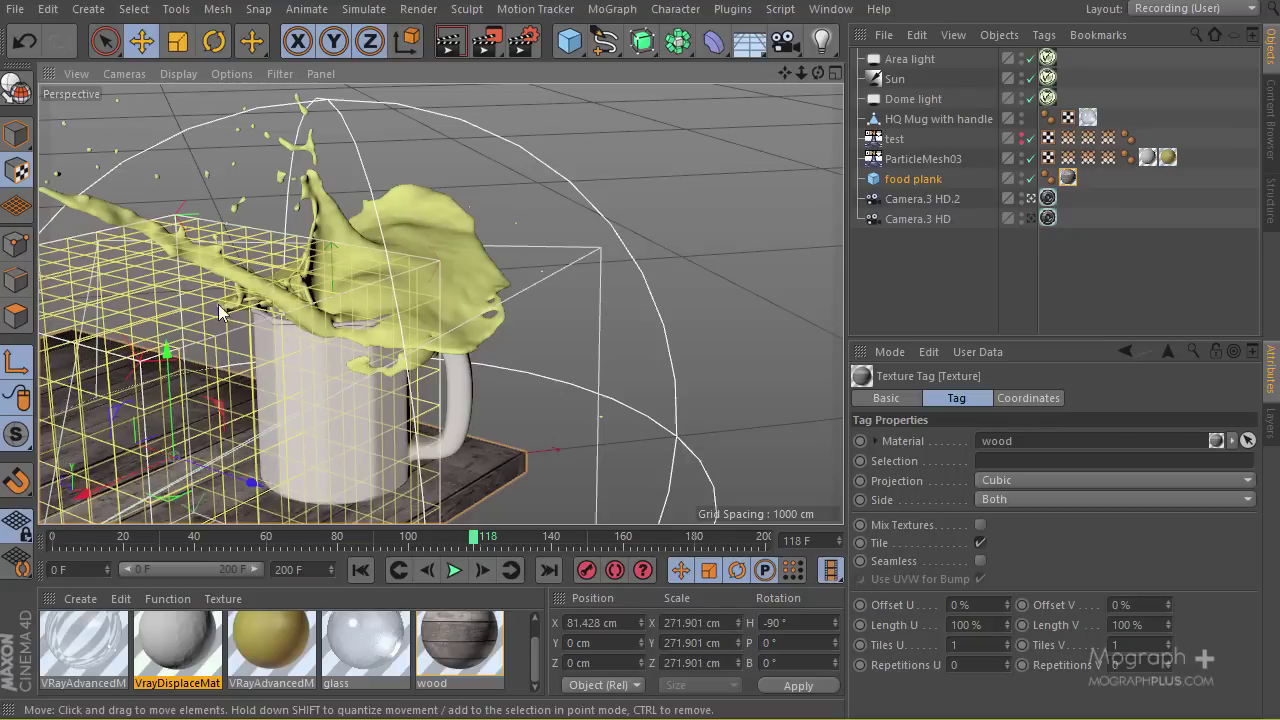
click(16, 133)
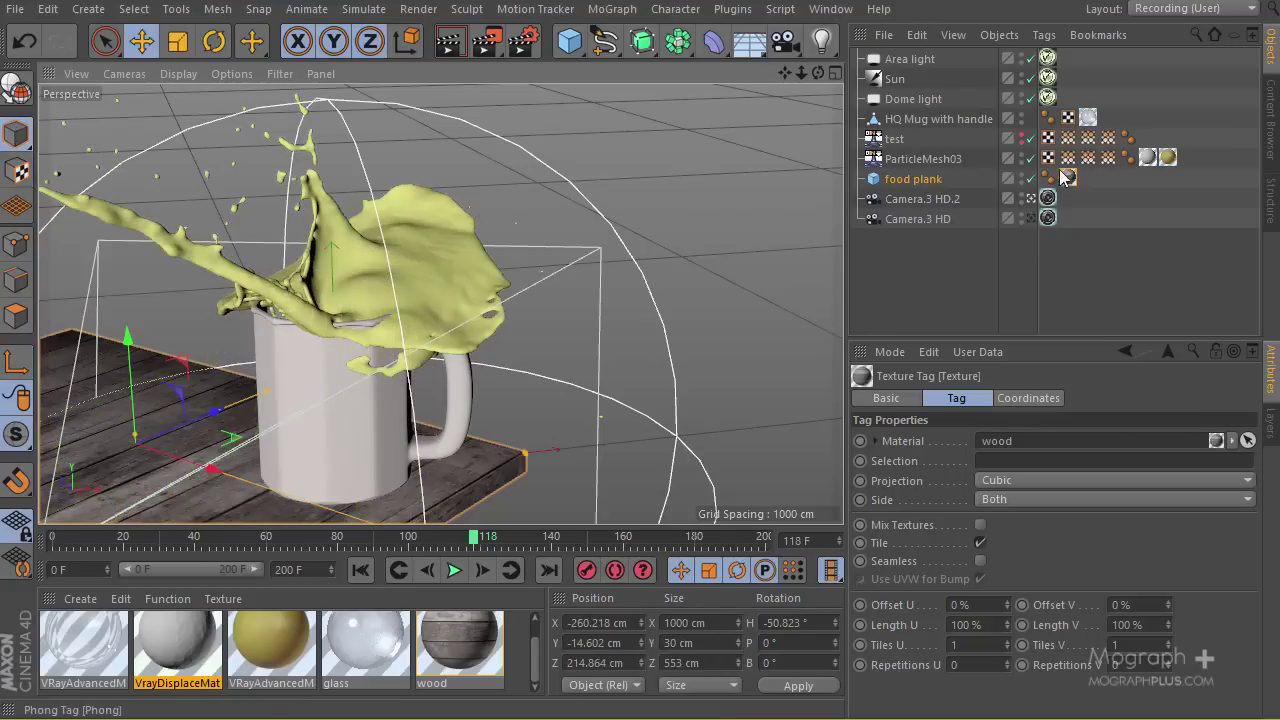
In the V-Ray GI settings, set irradiance map Min rate to -3 and Max rate to -1.
click(522, 40)
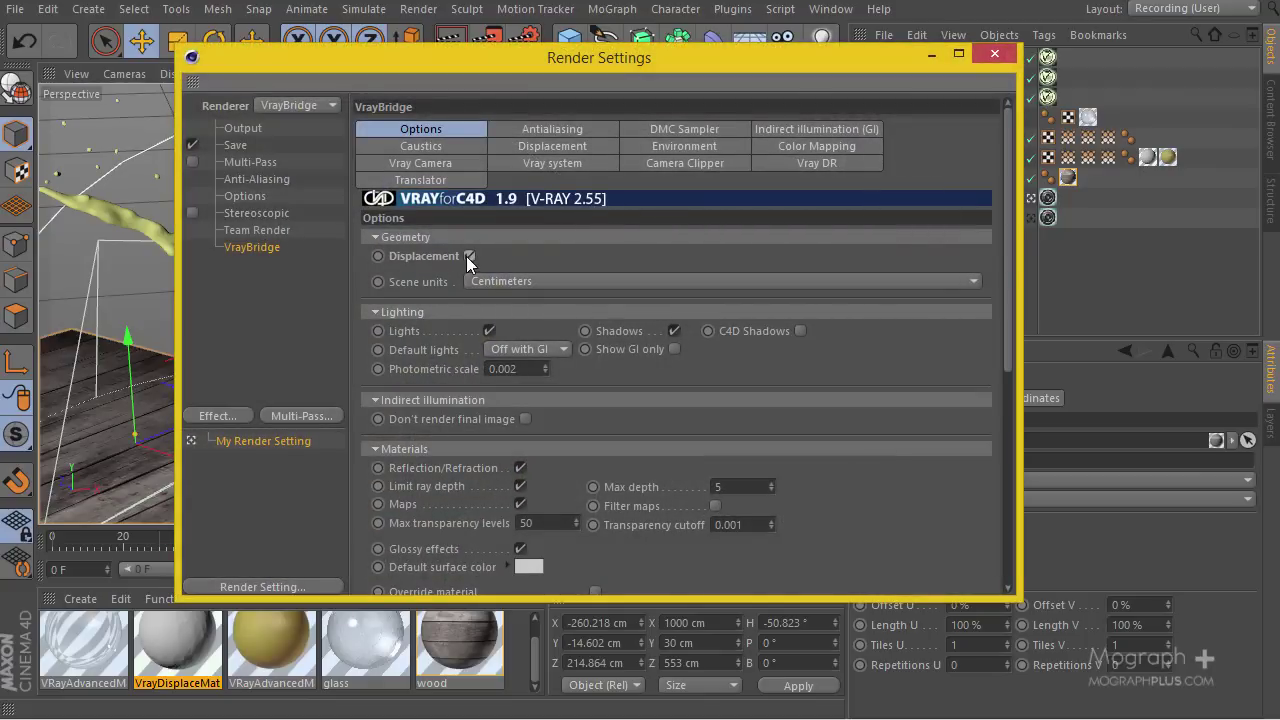
drag(619, 75, 618, 209)
drag(622, 141, 612, 88)
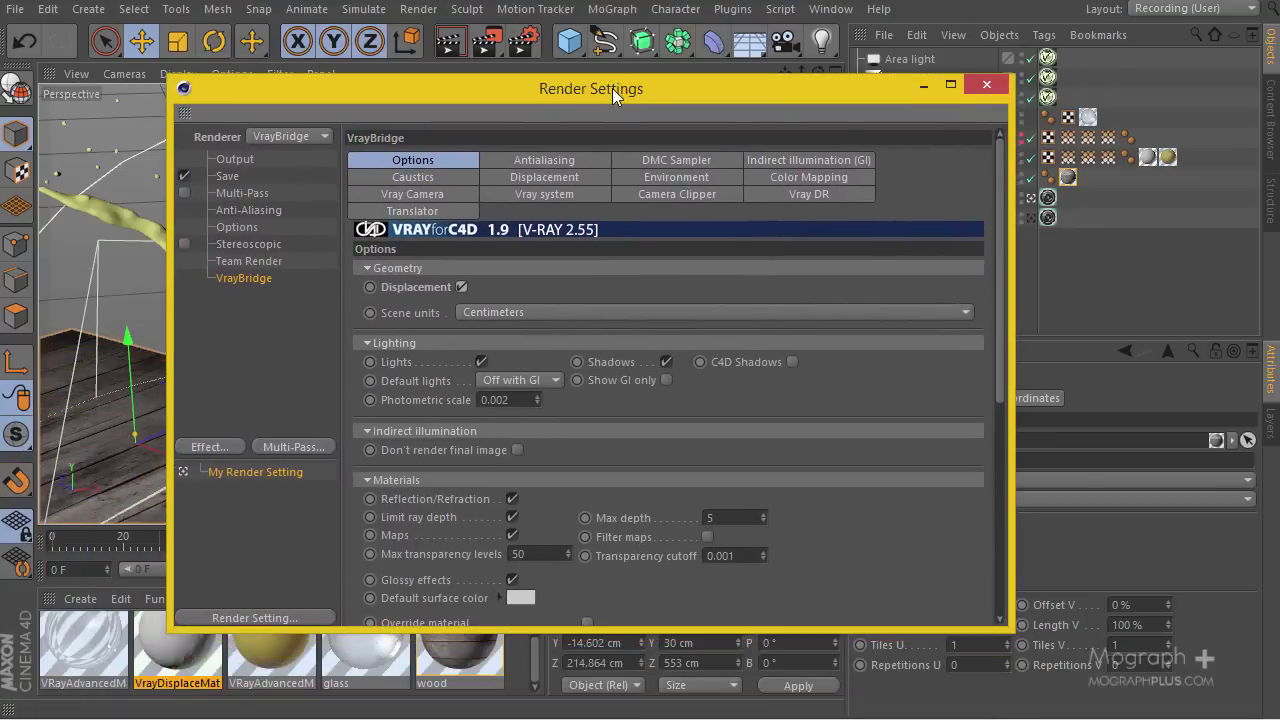
click(775, 158)
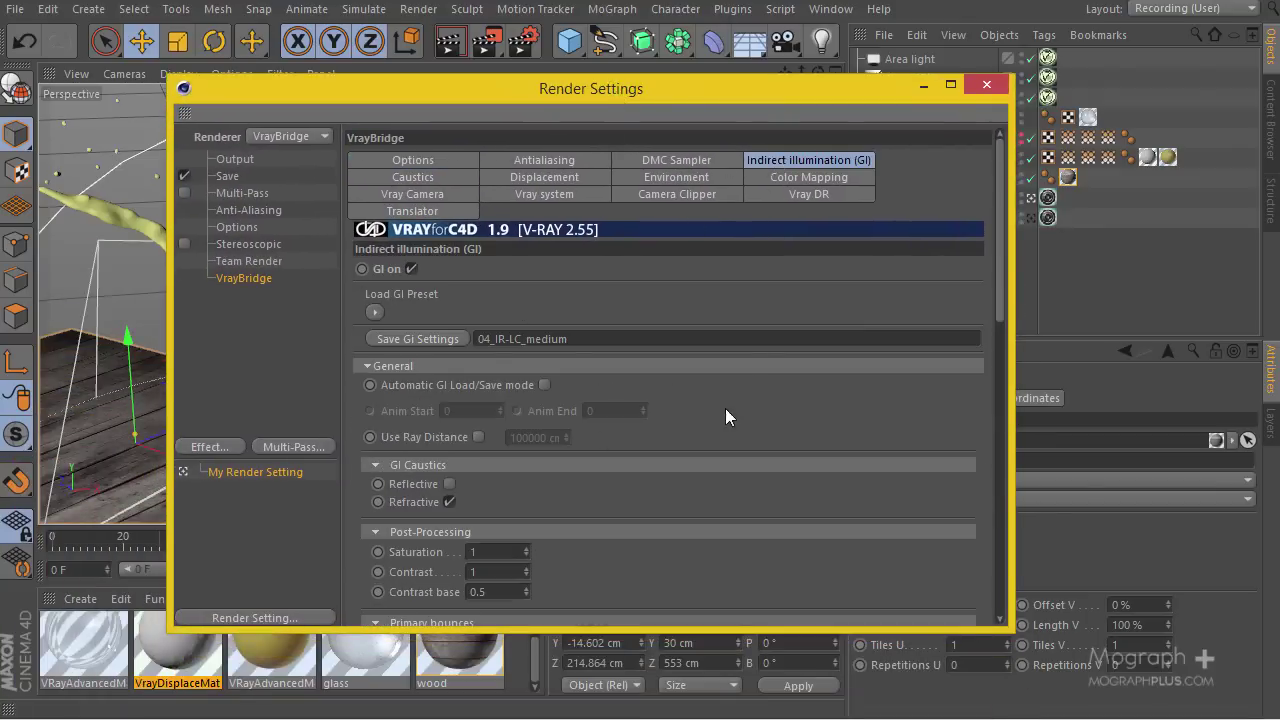
scroll(746, 294, down, 5)
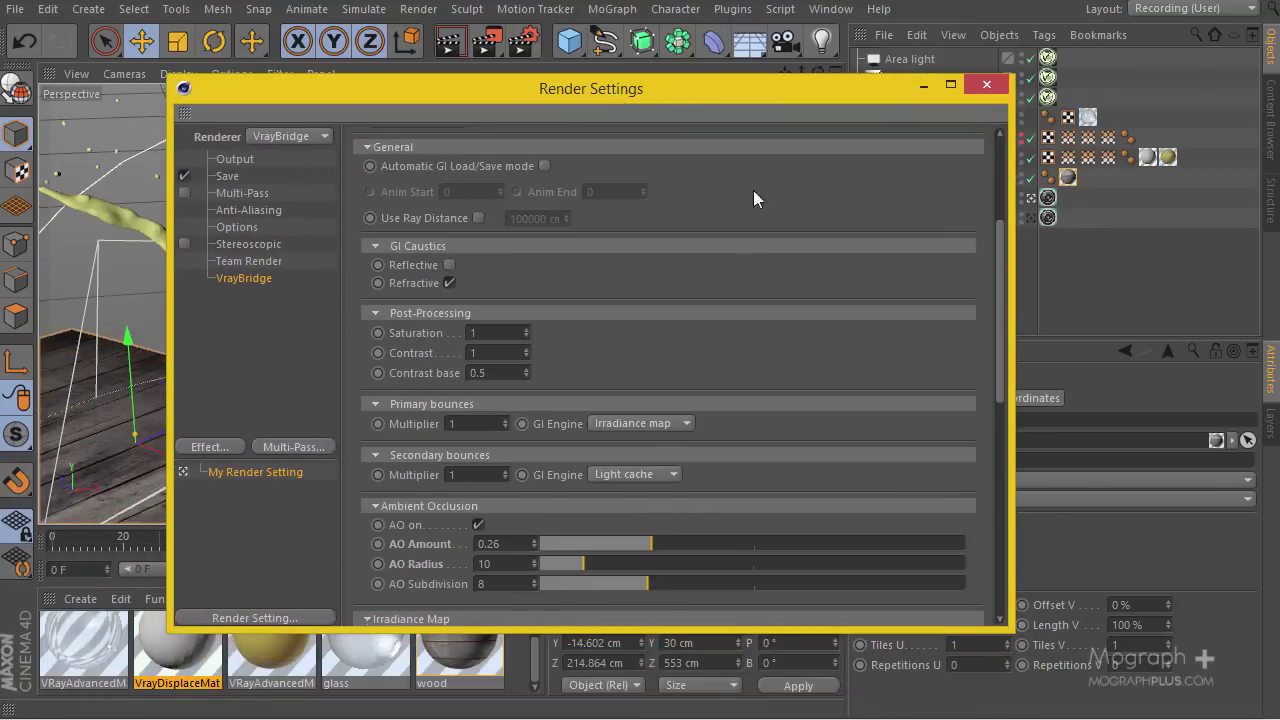
scroll(710, 381, down, 7)
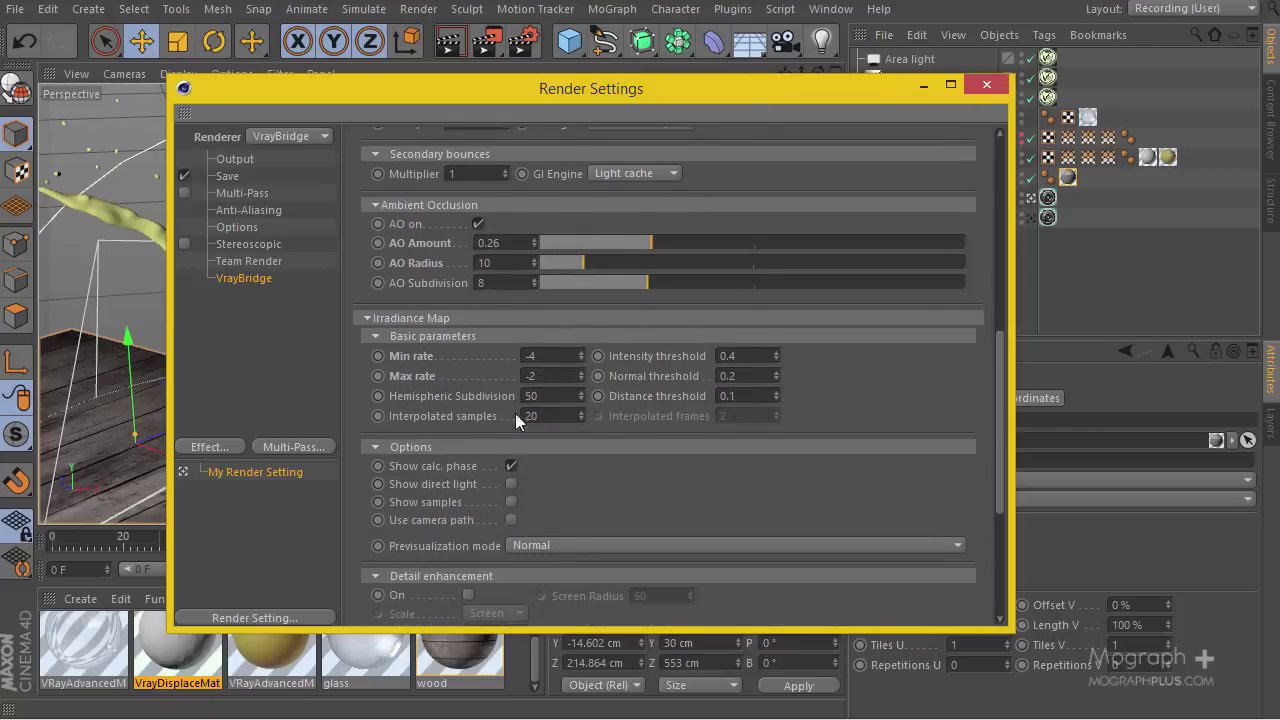
click(549, 355)
text(-3)
key(Tab)
key(BackSpace)
Expand Light cache and raise its Subdivision from 500 to 1000.
scroll(646, 498, down, 5)
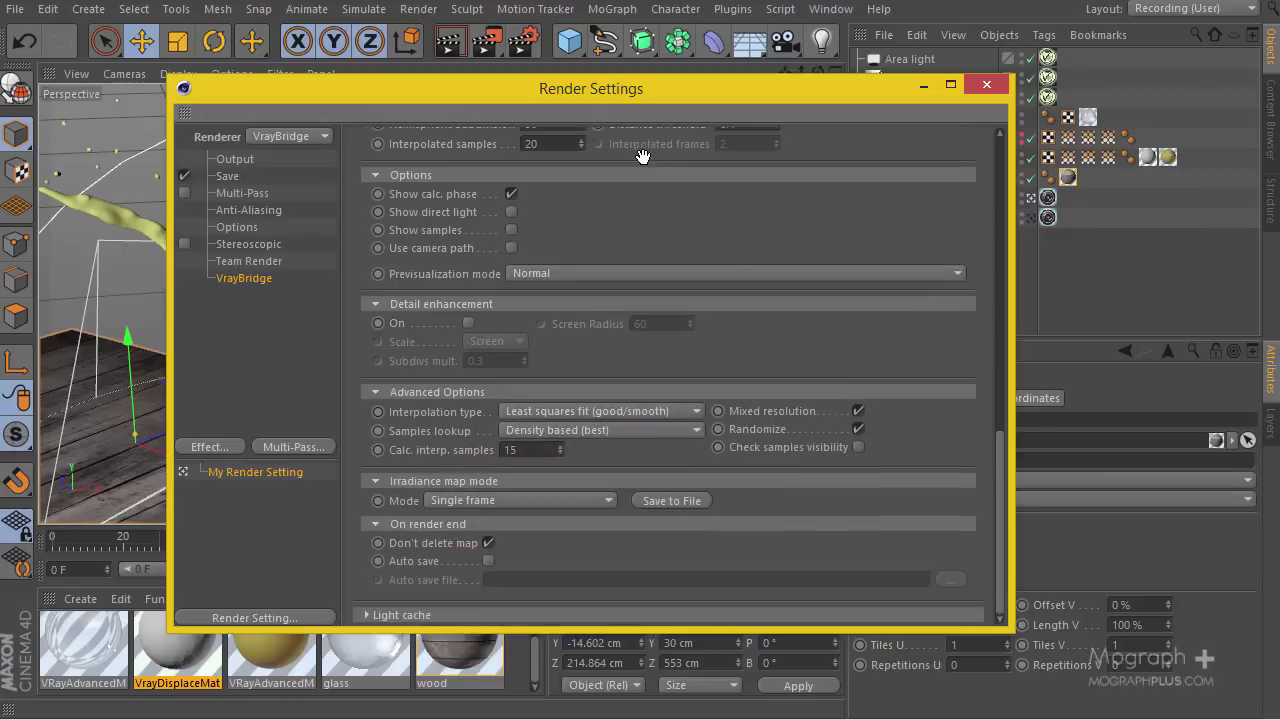
click(453, 616)
scroll(493, 565, down, 5)
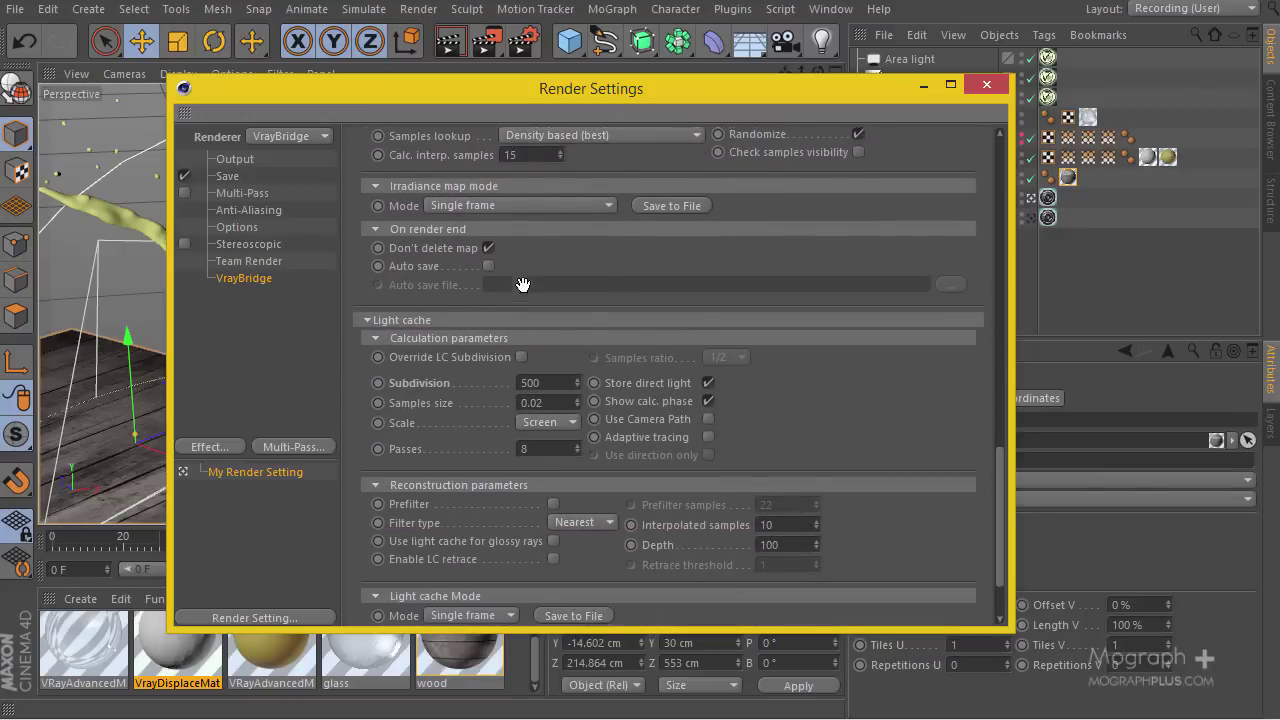
text(10)
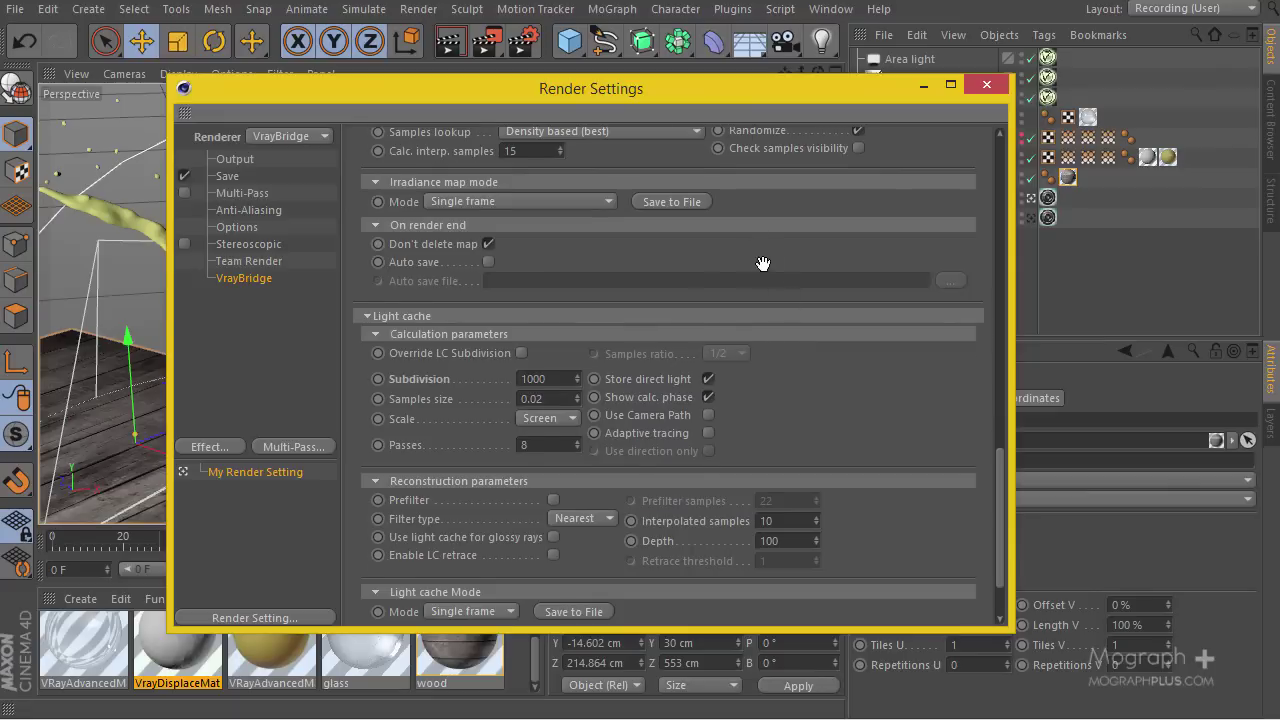
scroll(763, 263, up, 10)
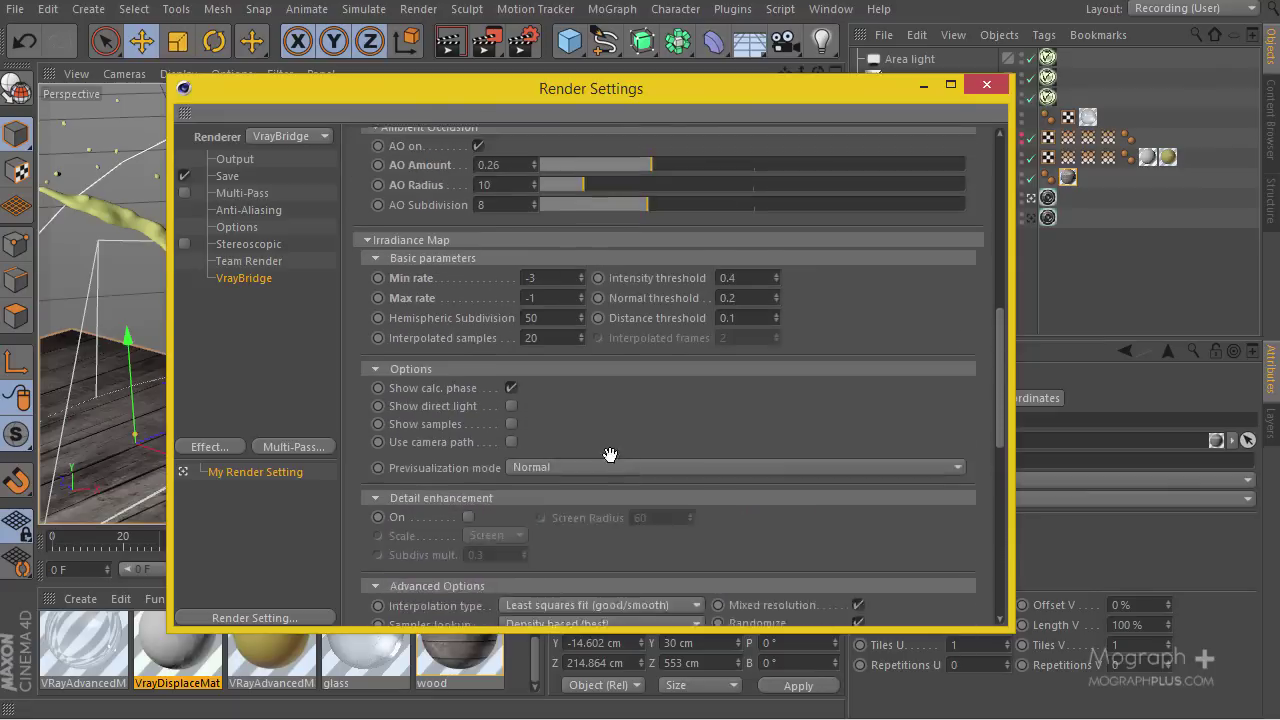
scroll(610, 455, up, 3)
scroll(724, 198, up, 12)
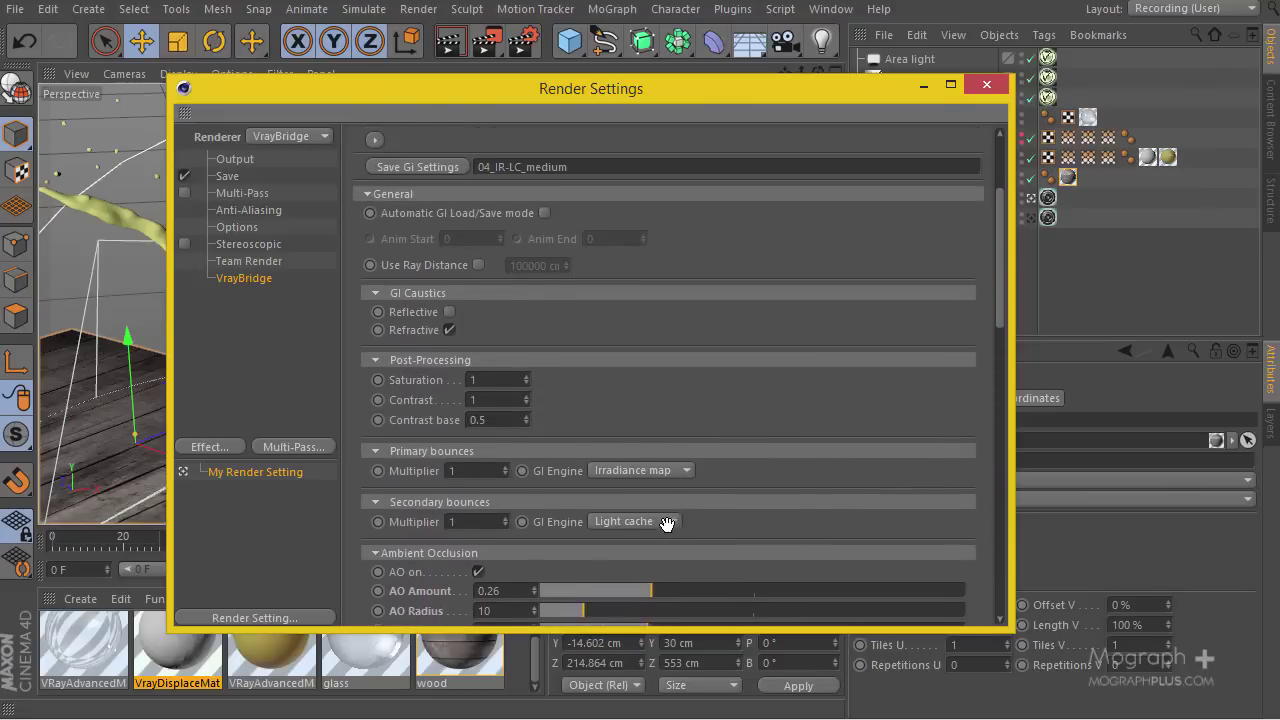
Set antialiasing max subdivision to 16 and DMC noise threshold to 0.007.
click(577, 165)
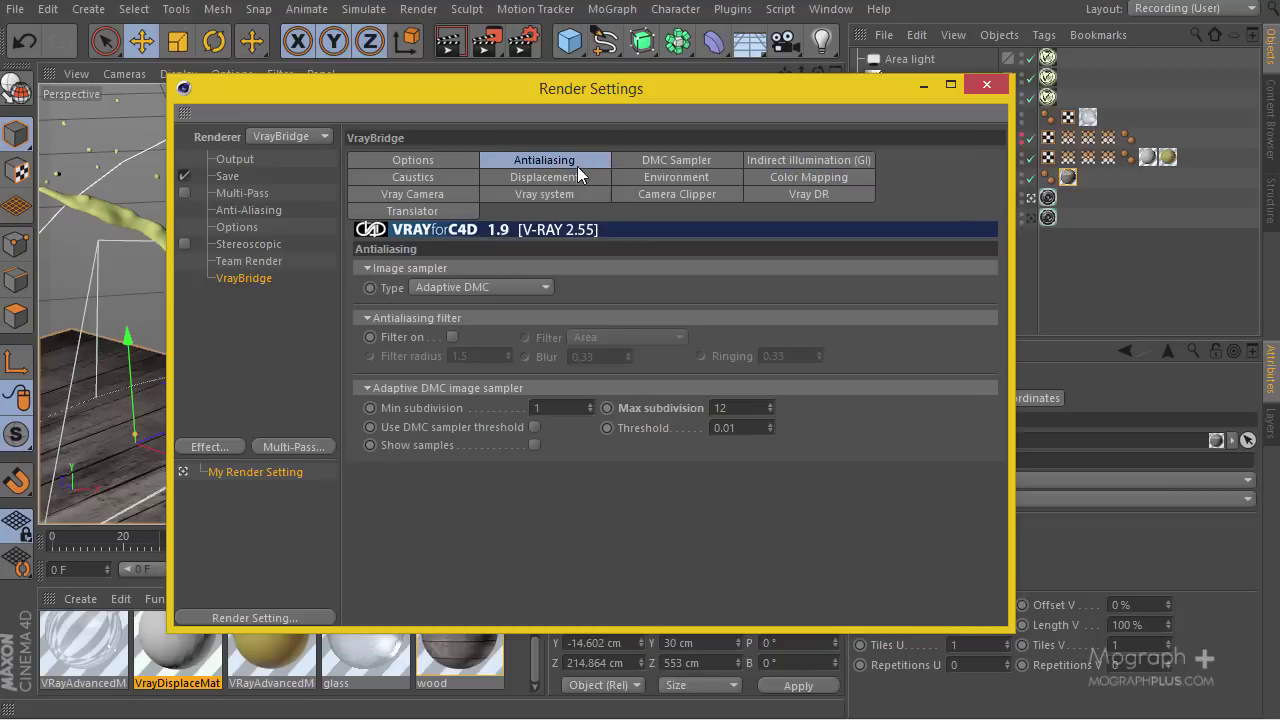
double_click(719, 408)
text(16)
click(675, 158)
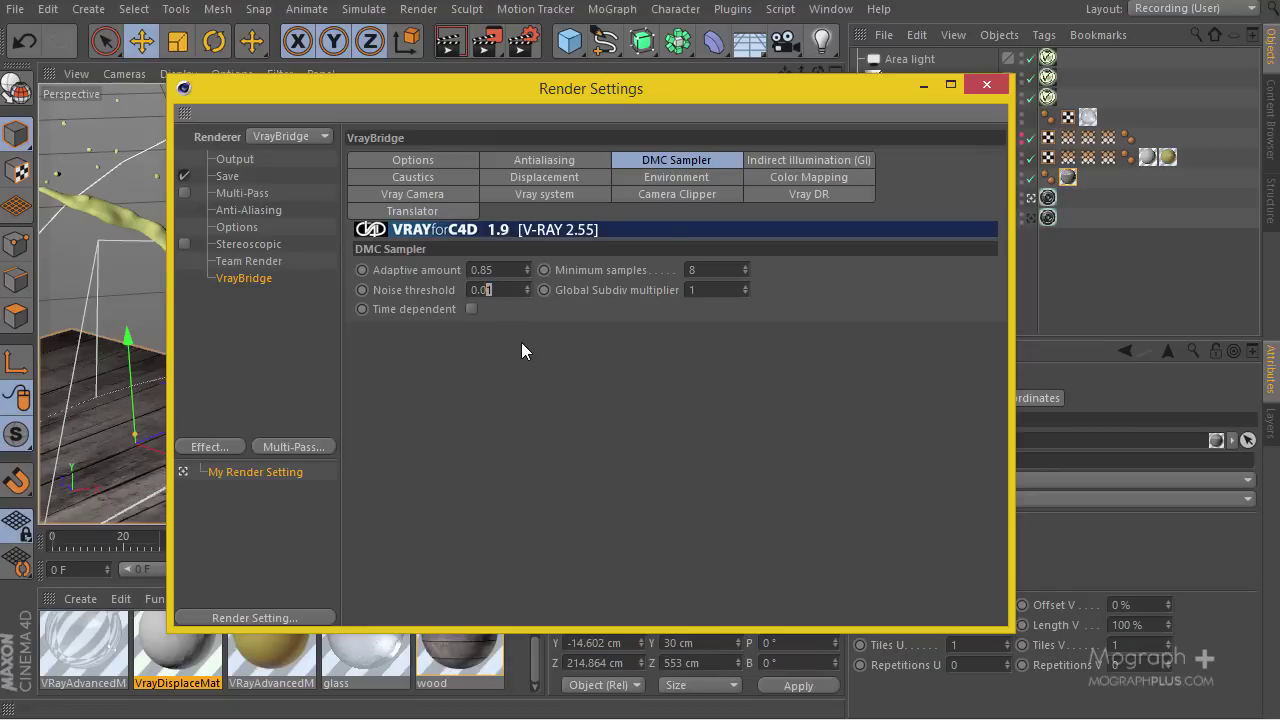
text(0)
key(Return)
text(7)
key(Return)
Set the global subdiv multiplier to 2, review the other V-Ray tabs, and close Render Settings.
double_click(714, 291)
text(2)
key(Return)
click(760, 160)
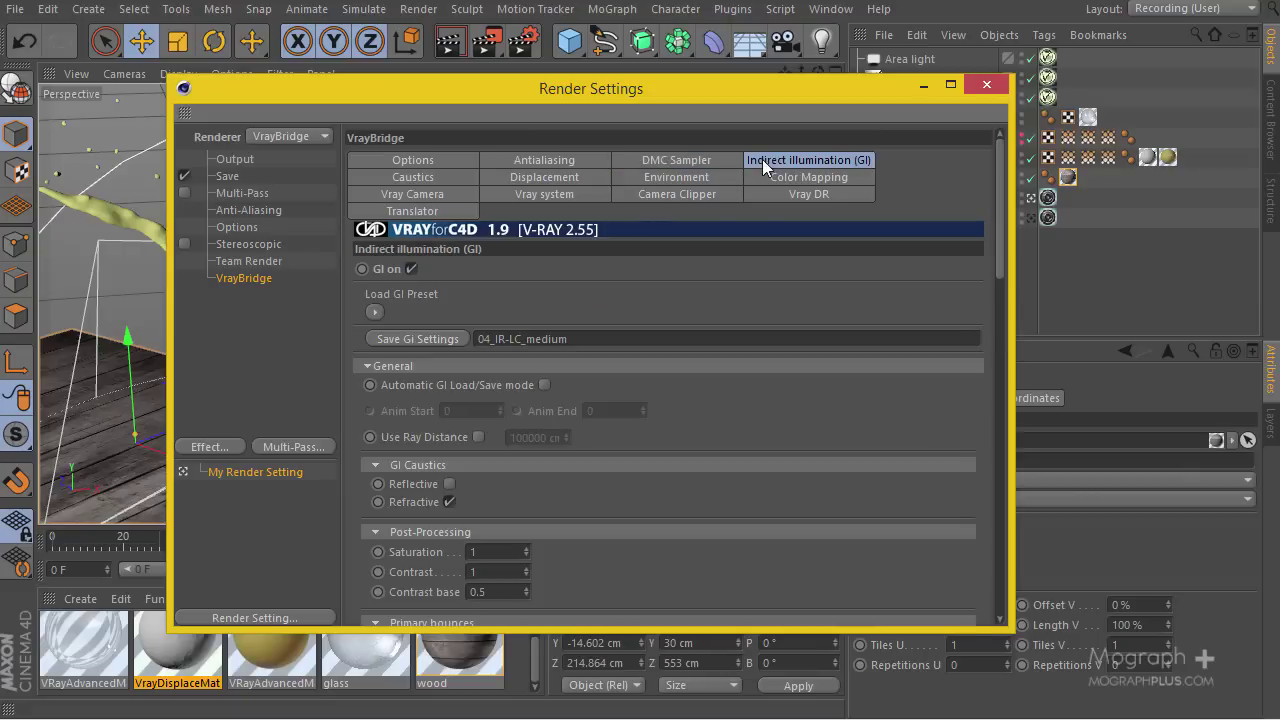
click(562, 162)
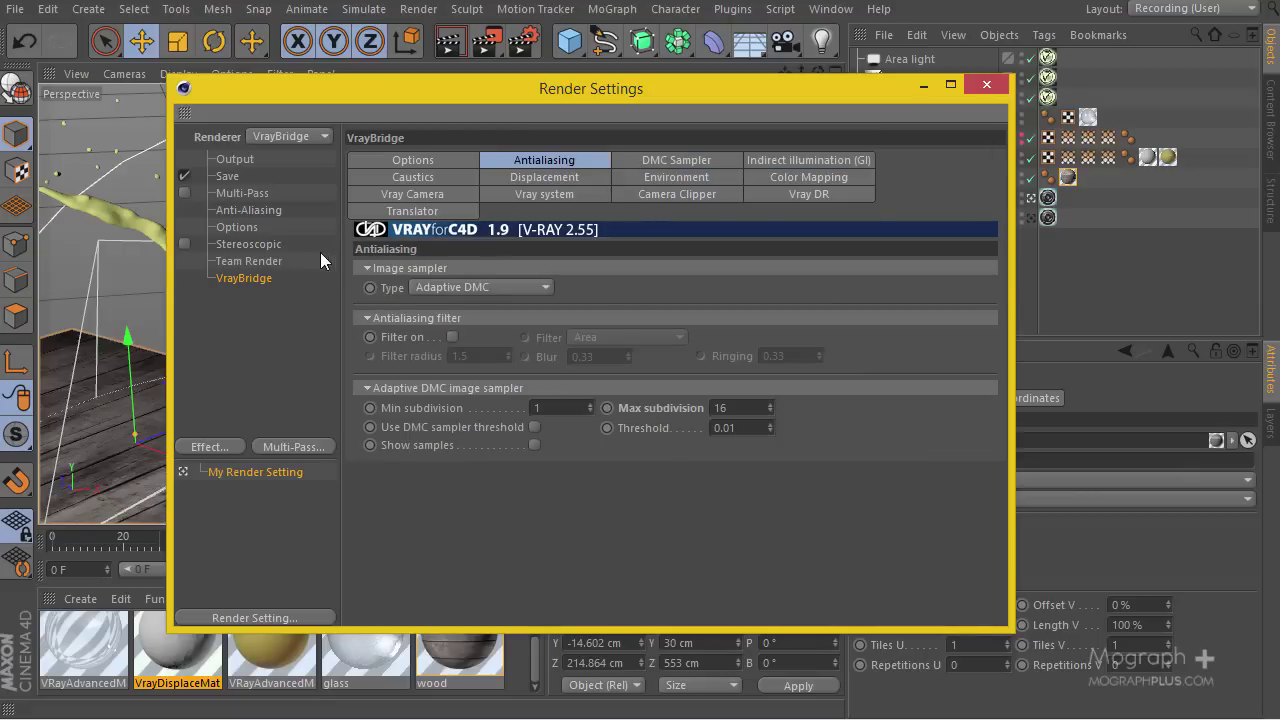
click(653, 178)
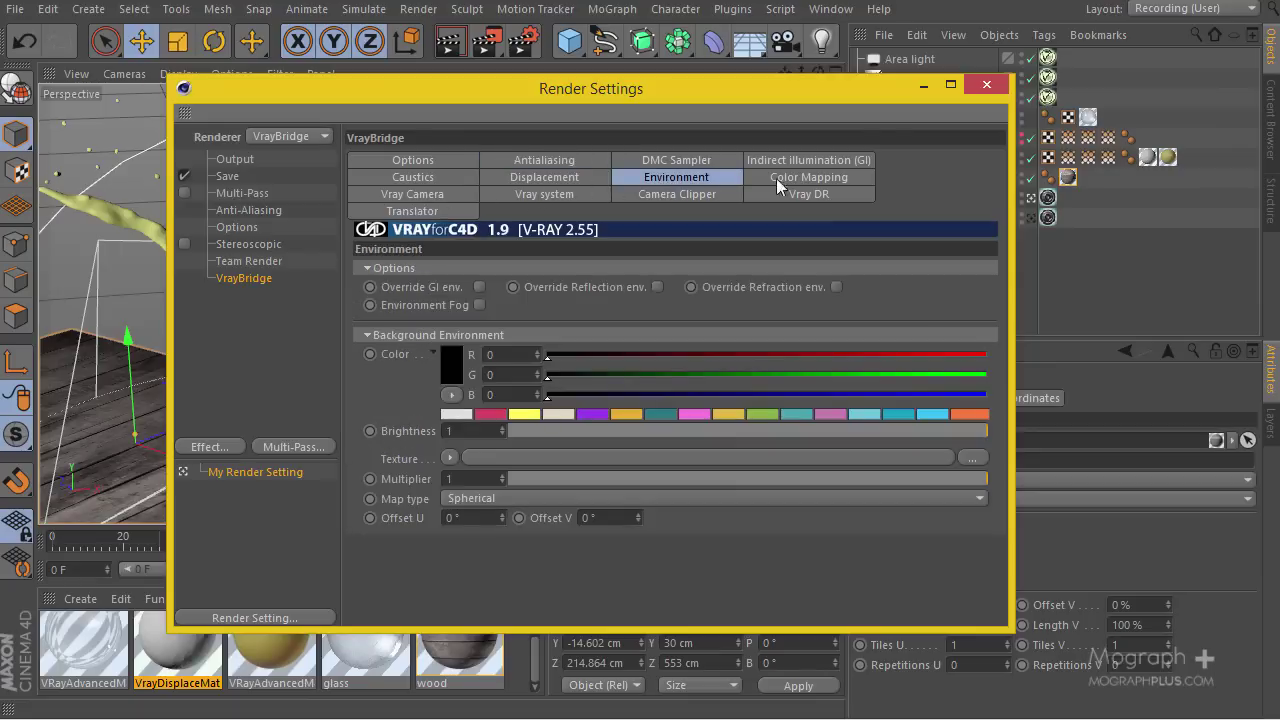
click(776, 178)
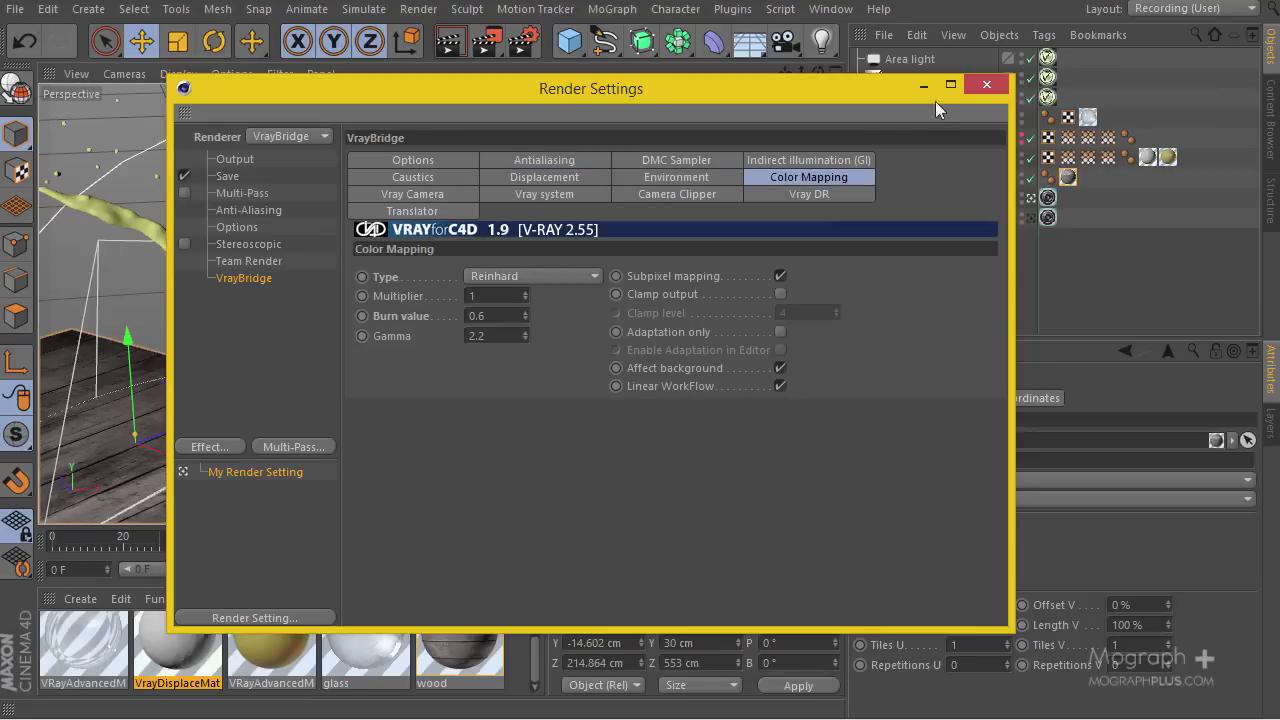
click(990, 86)
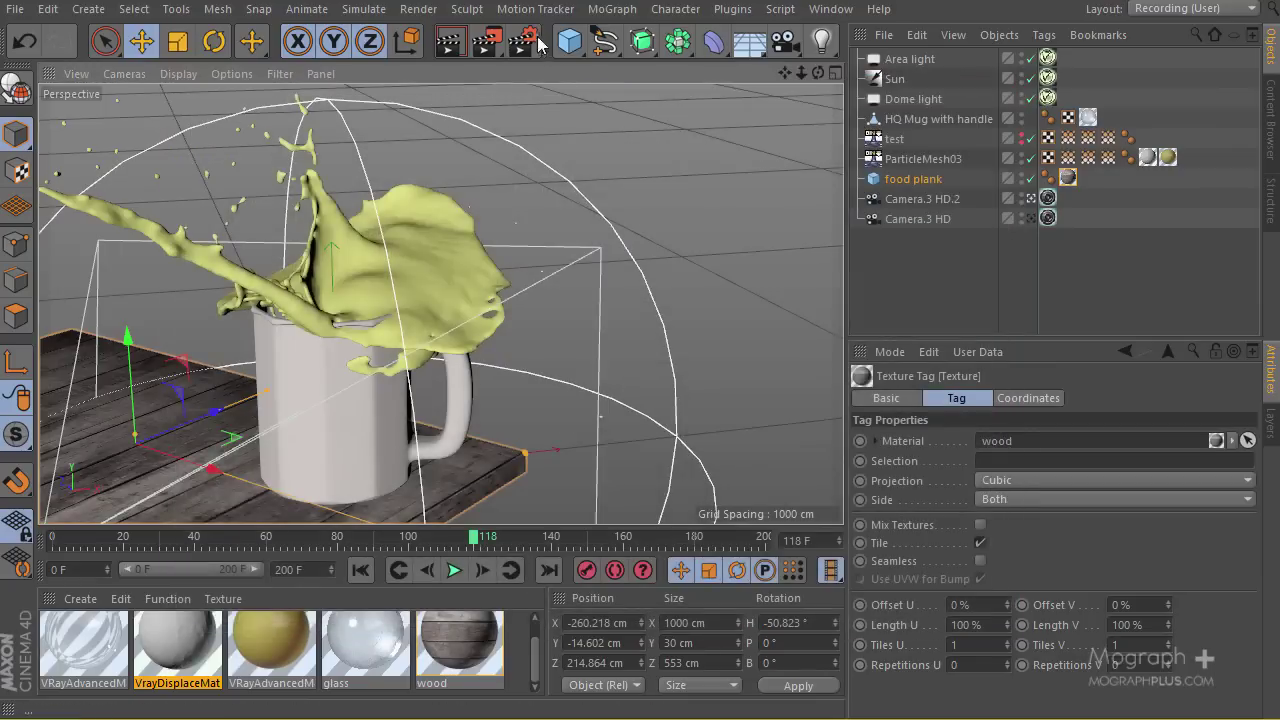
Set the render output width to 1280 pixels (1280×720).
click(538, 44)
click(242, 157)
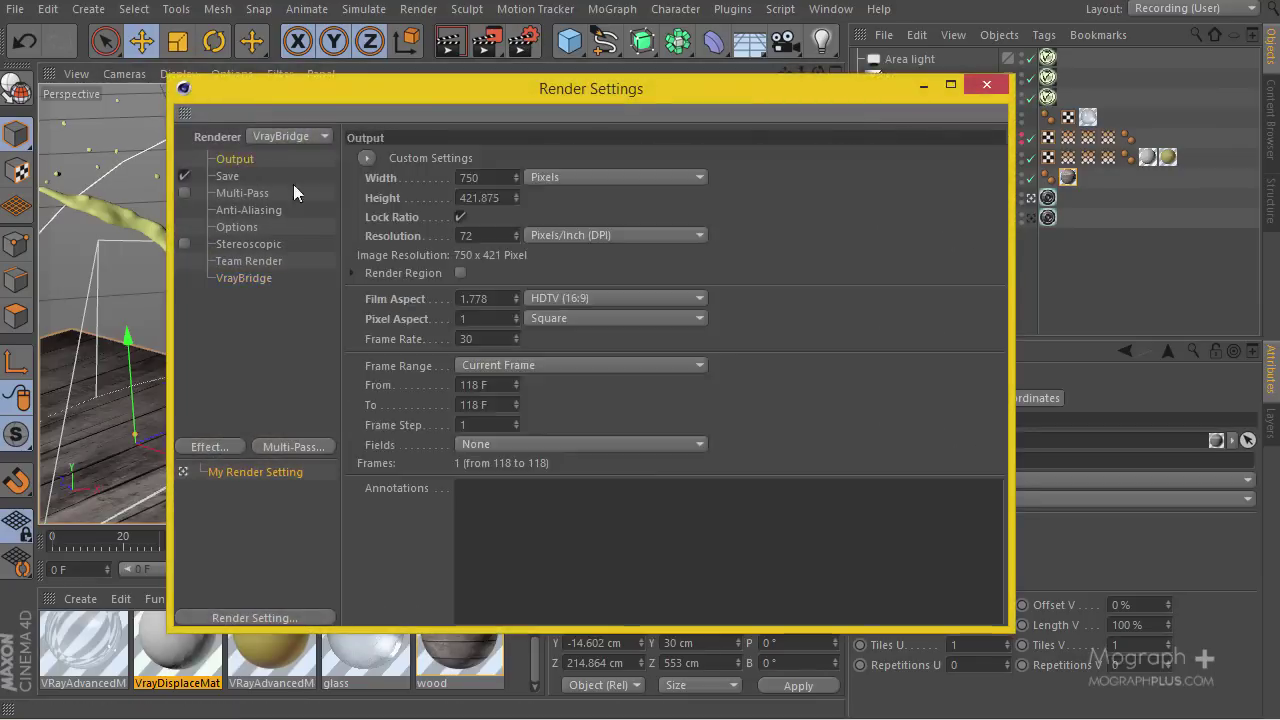
double_click(478, 178)
text(1280)
key(Return)
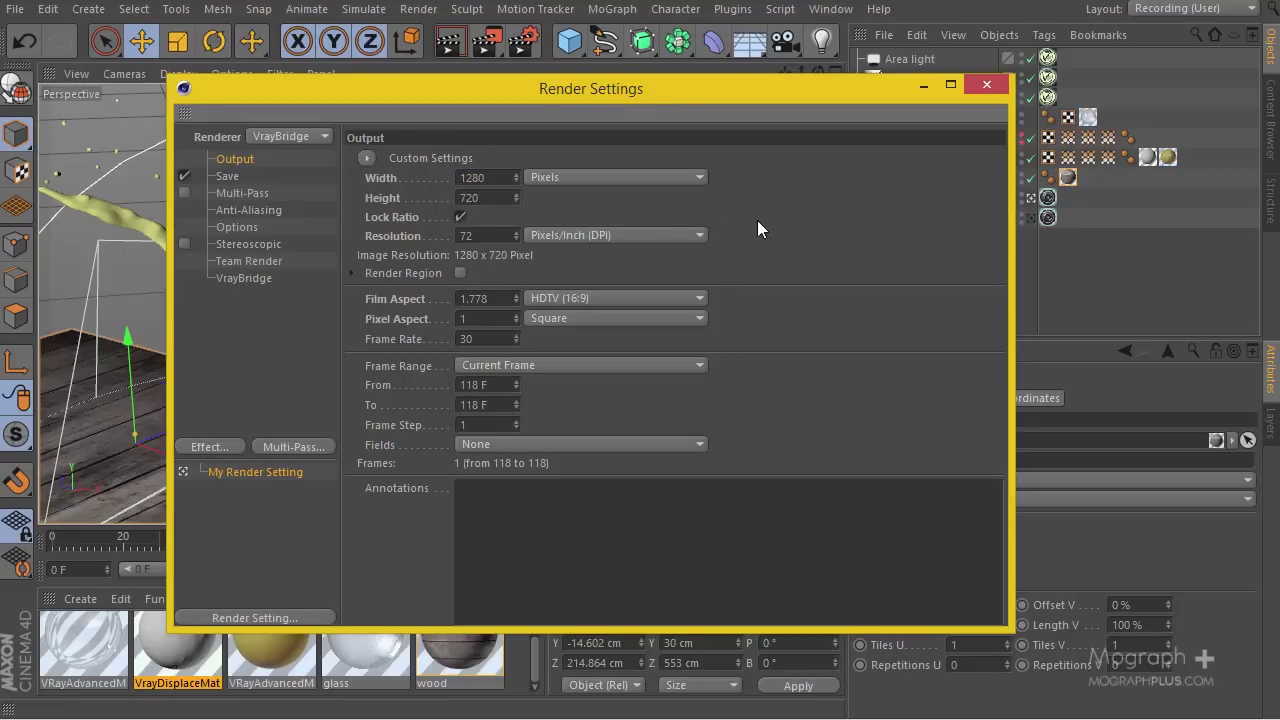
In V-Ray Color Mapping, enable Clamp output with a clamp level of 50.
click(243, 278)
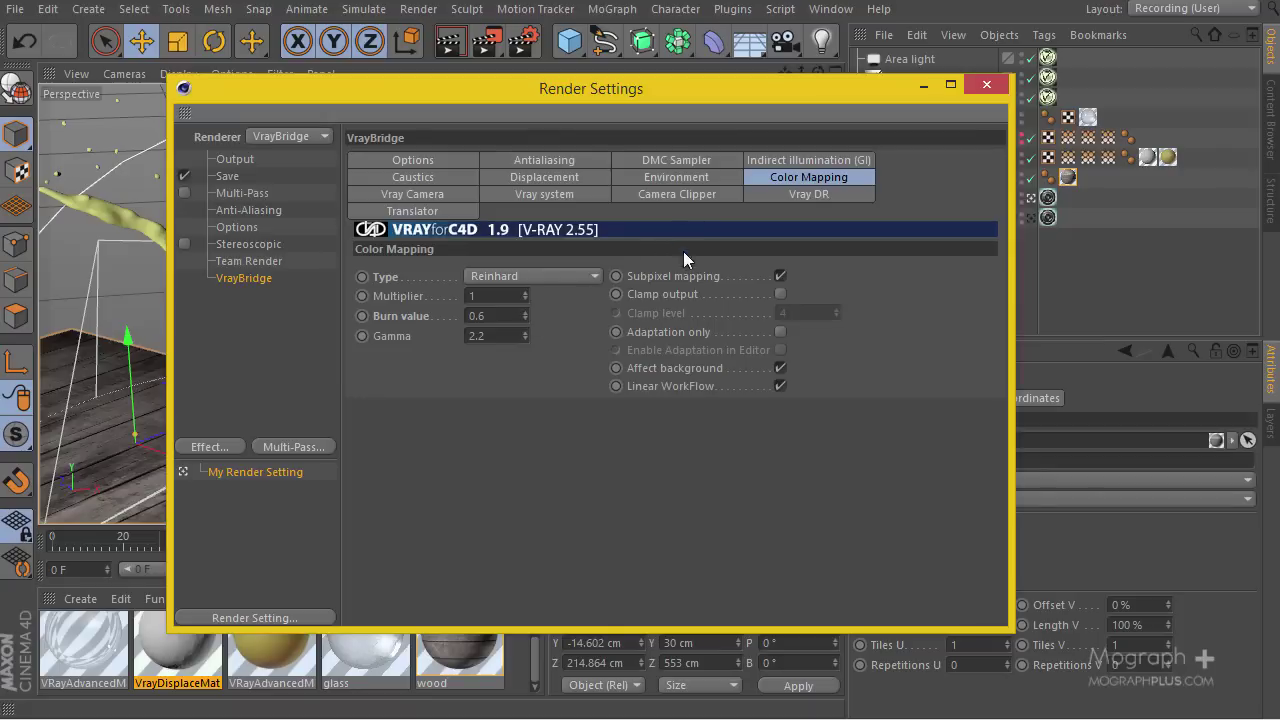
click(779, 295)
double_click(817, 314)
text(50)
key(Return)
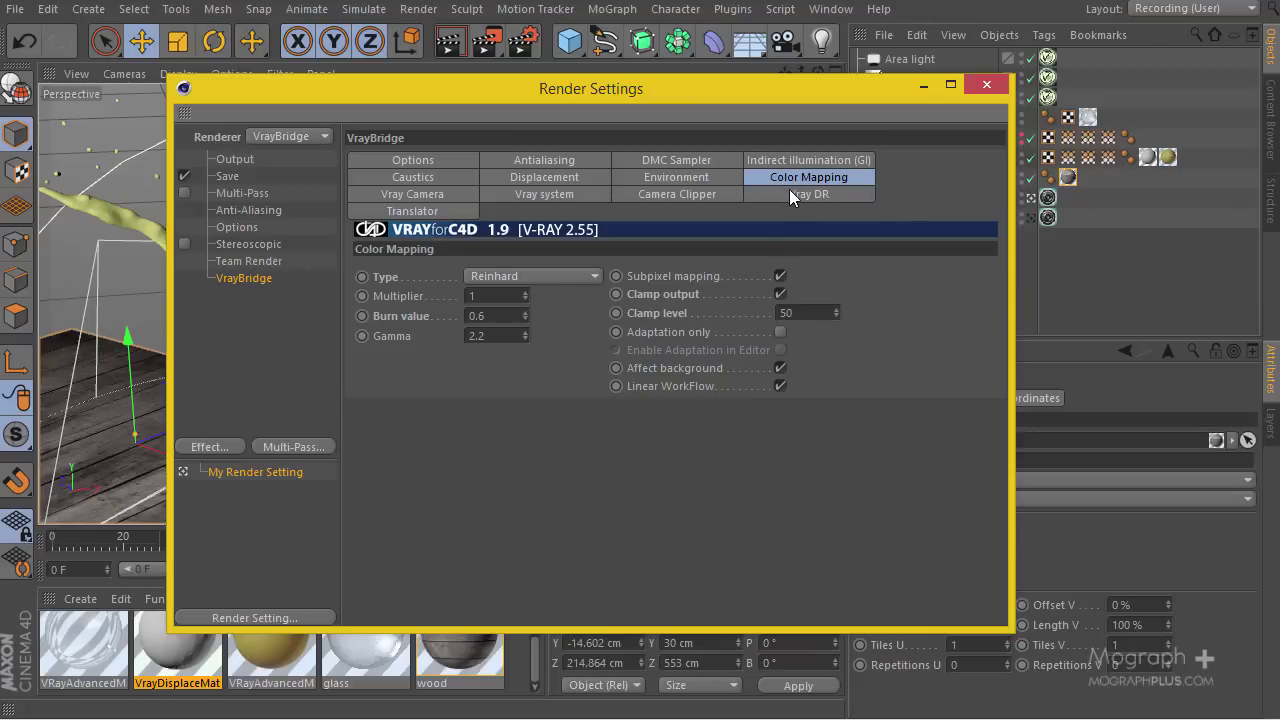
Review the DMC, GI, antialiasing, displacement, environment and caustics tabs, then close Render Settings.
click(690, 162)
click(775, 162)
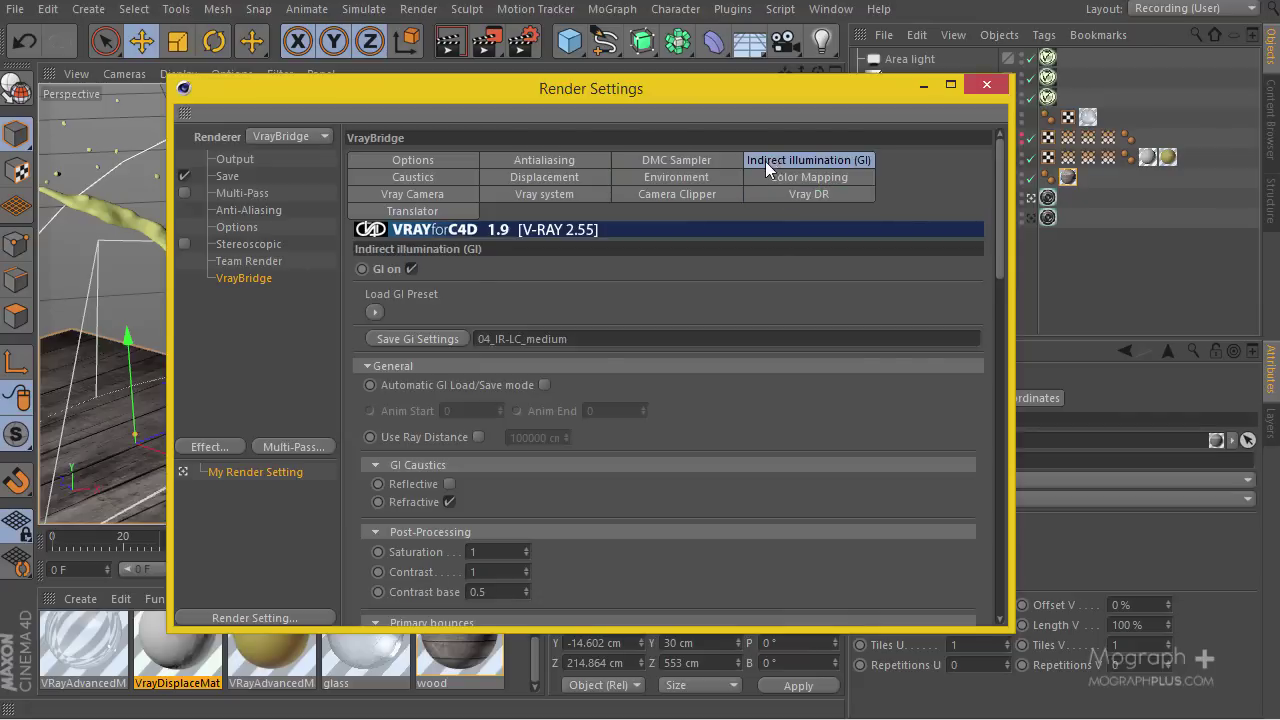
click(537, 178)
click(544, 160)
click(676, 160)
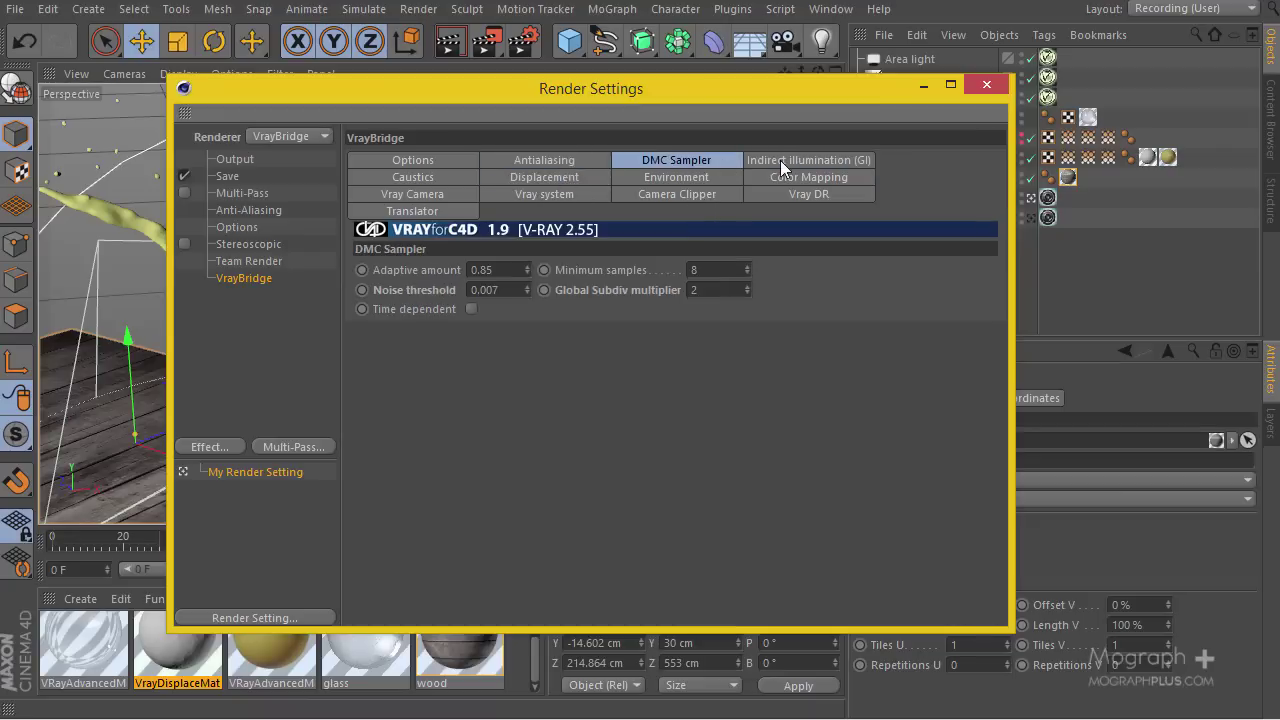
click(783, 162)
click(785, 177)
click(666, 180)
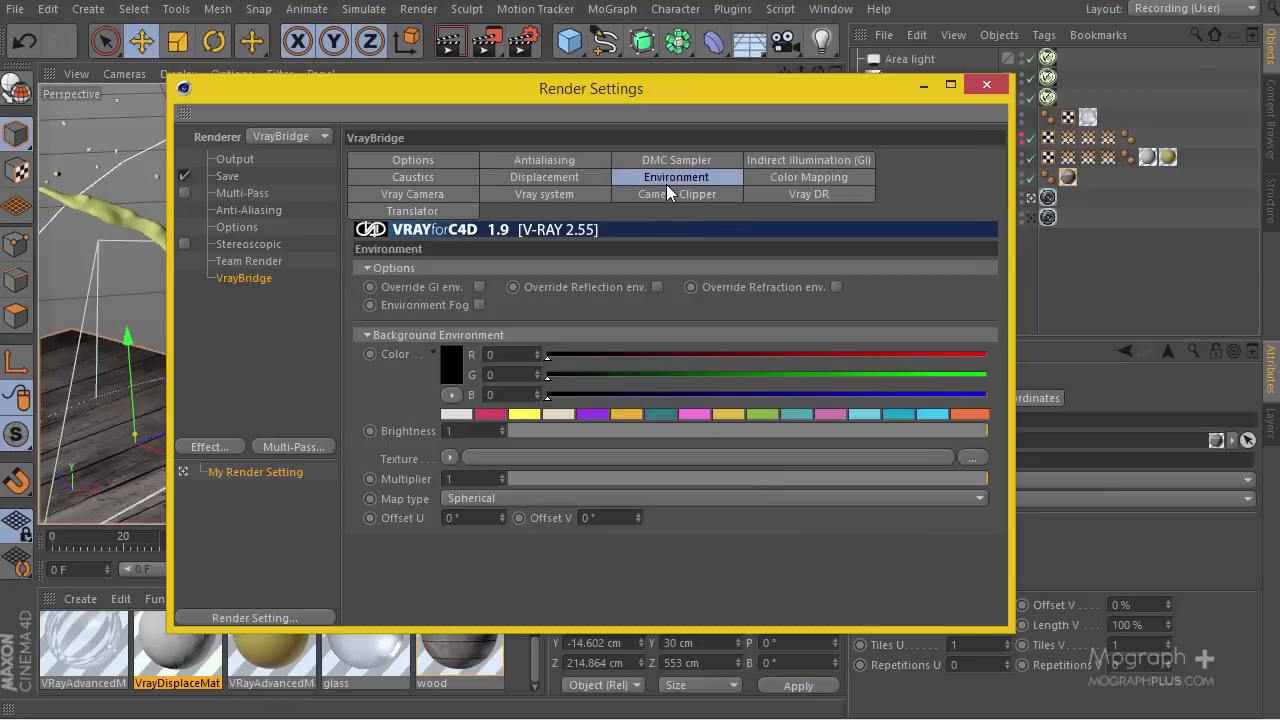
click(537, 179)
click(423, 181)
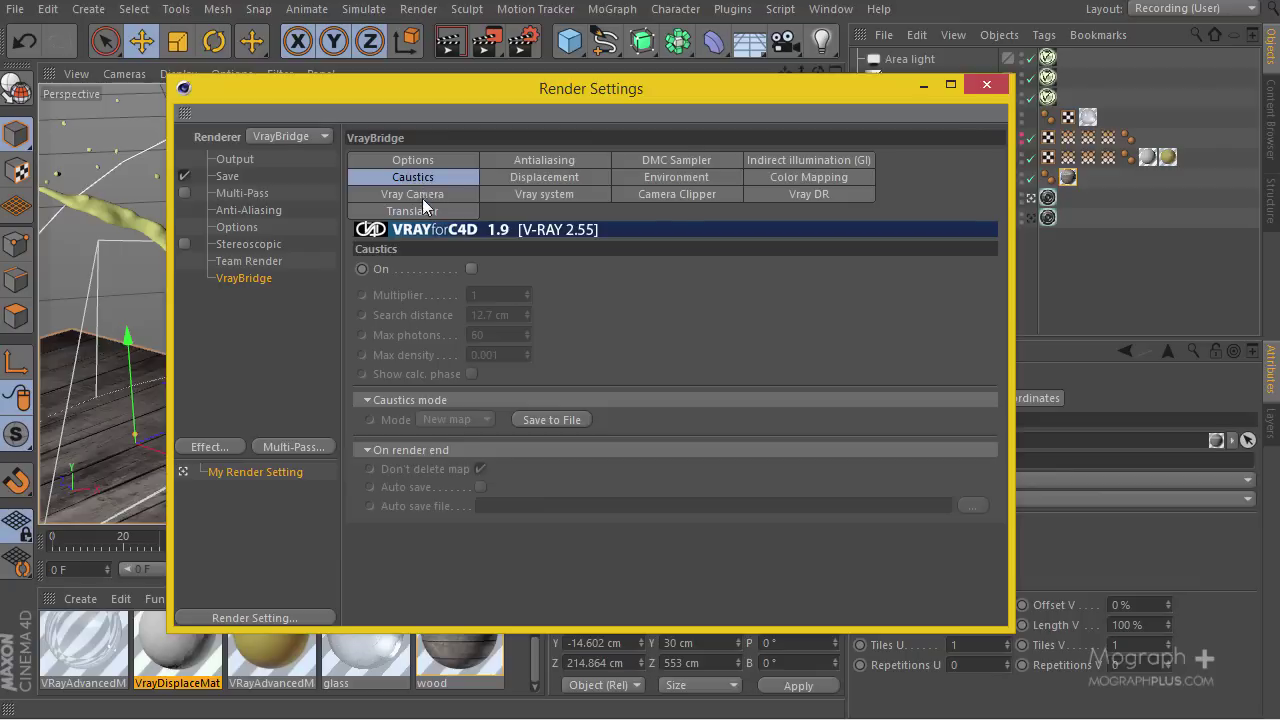
click(987, 84)
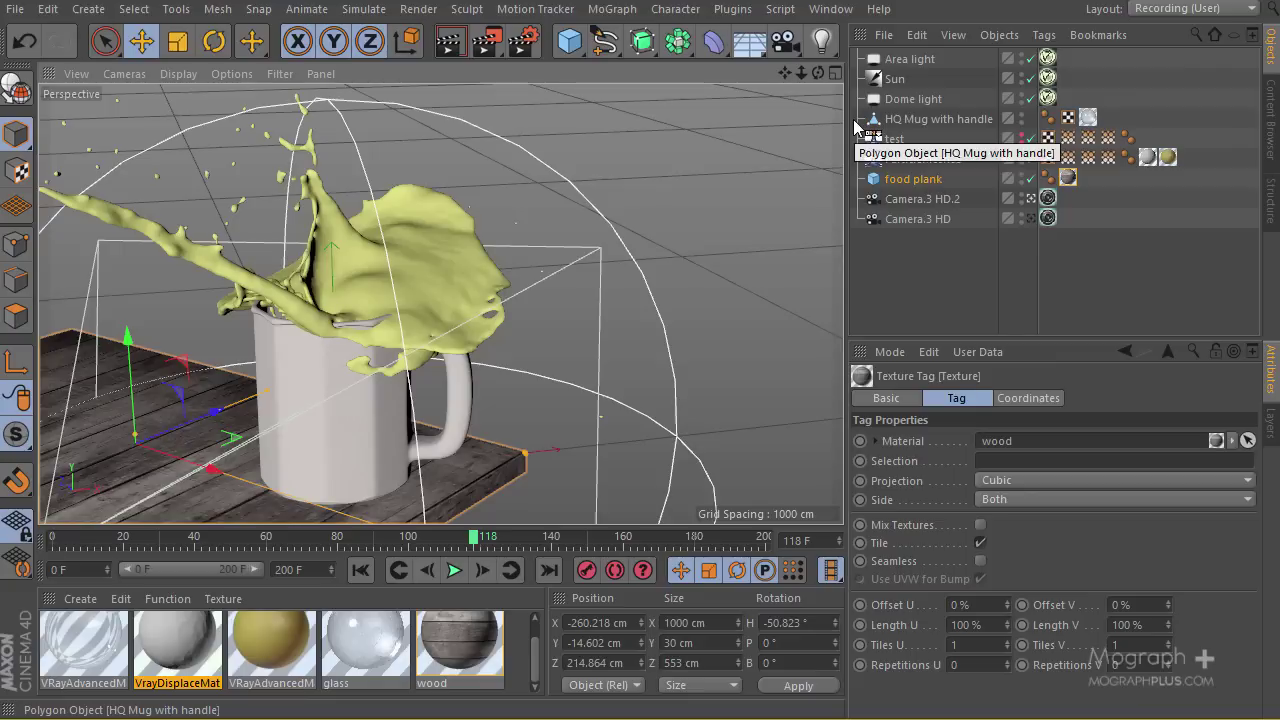
Render the scene at 1280×720 to the Picture Viewer.
click(489, 47)
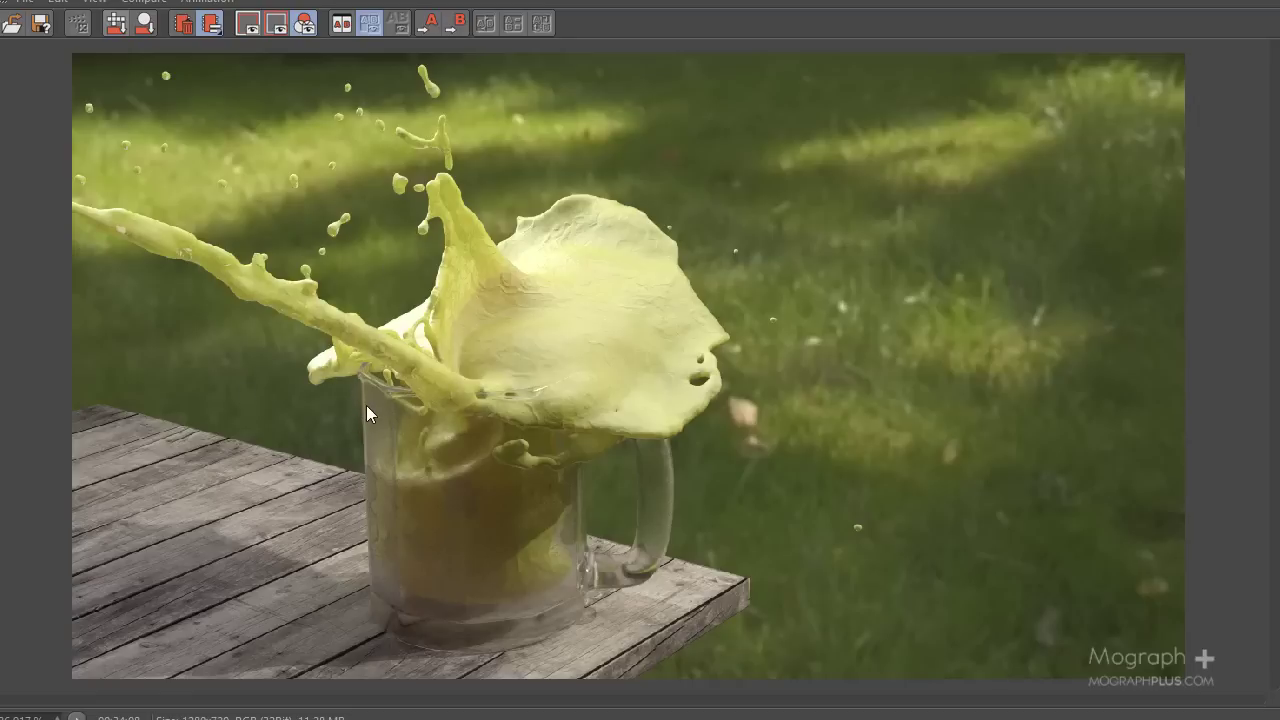
Zoom and pan around the finished 1280×720 render to inspect the splash.
scroll(375, 406, up, 1)
drag(489, 385, 489, 331)
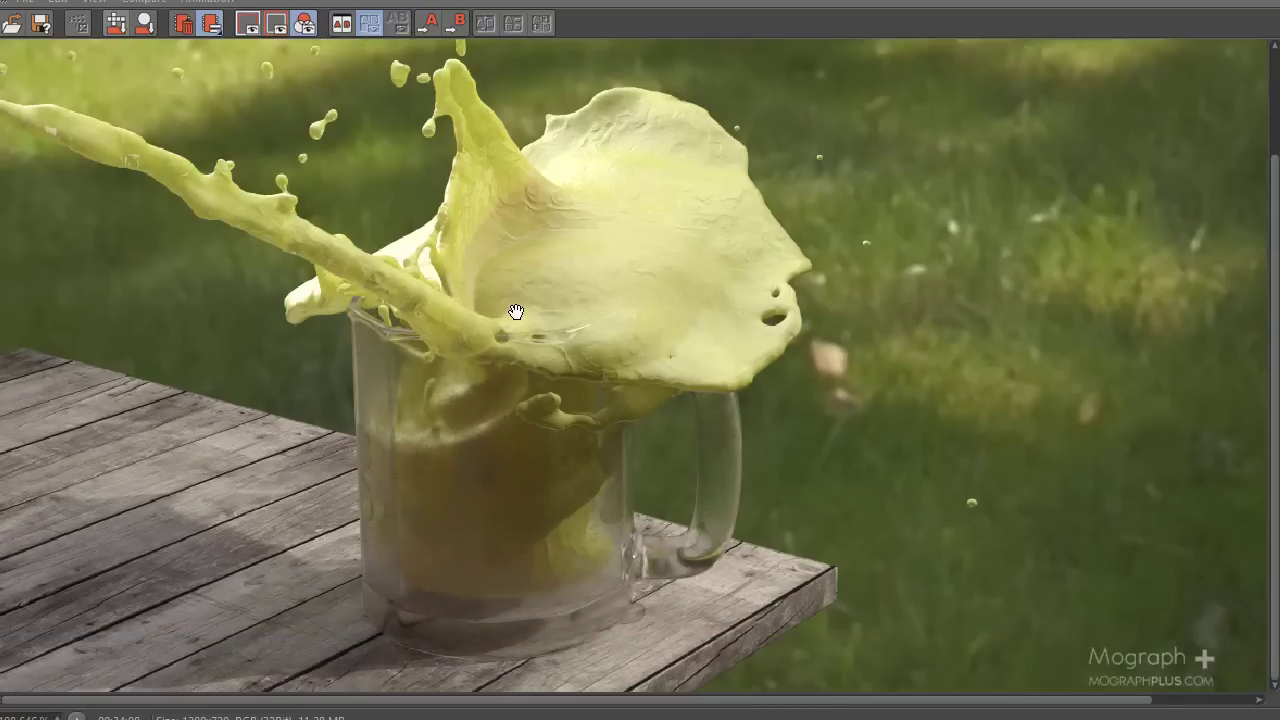
scroll(516, 312, down, 1)
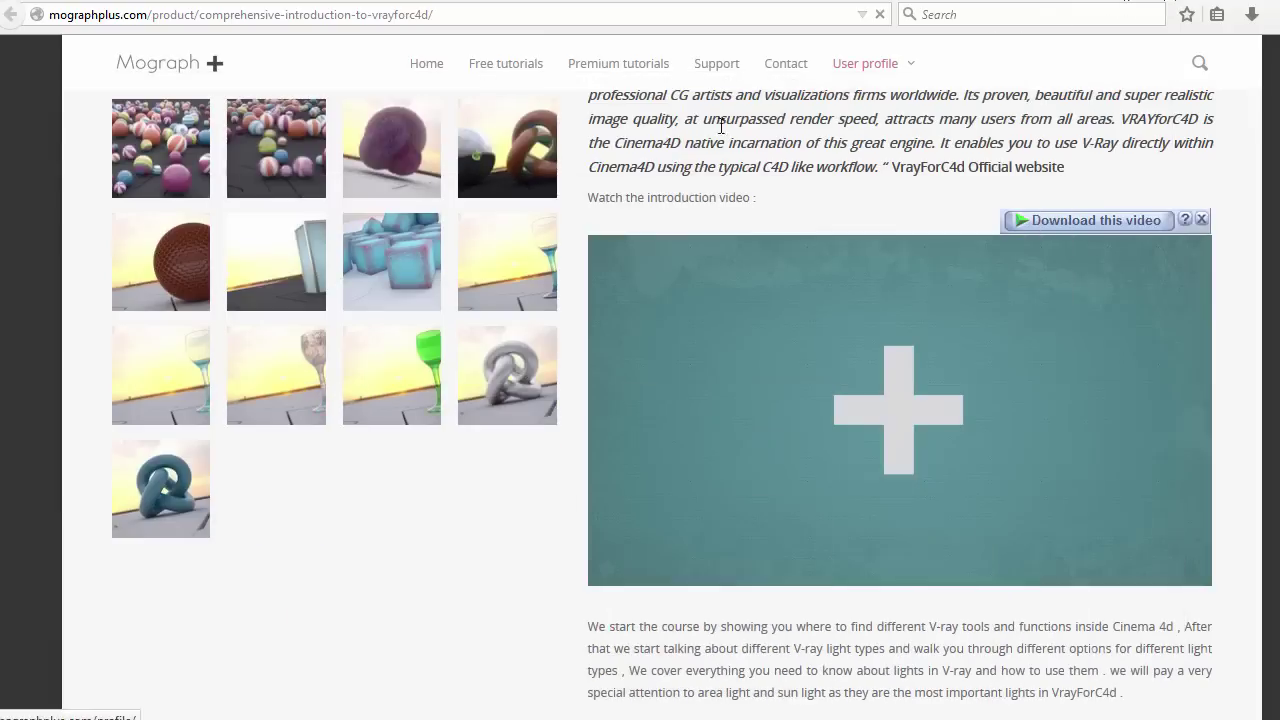
scroll(640, 400, up, 3)
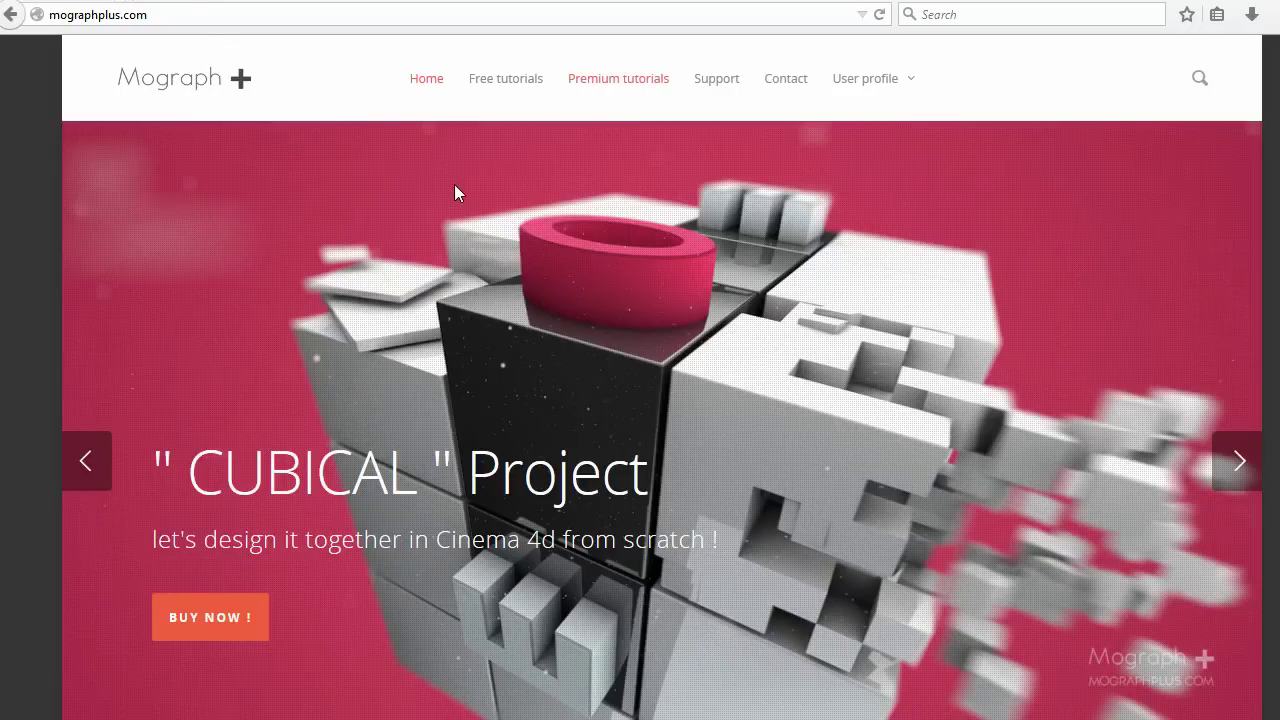
Open the CUBICAL project product page from Premium tutorials and scroll through it.
scroll(417, 234, down, 1)
scroll(417, 234, up, 1)
click(618, 78)
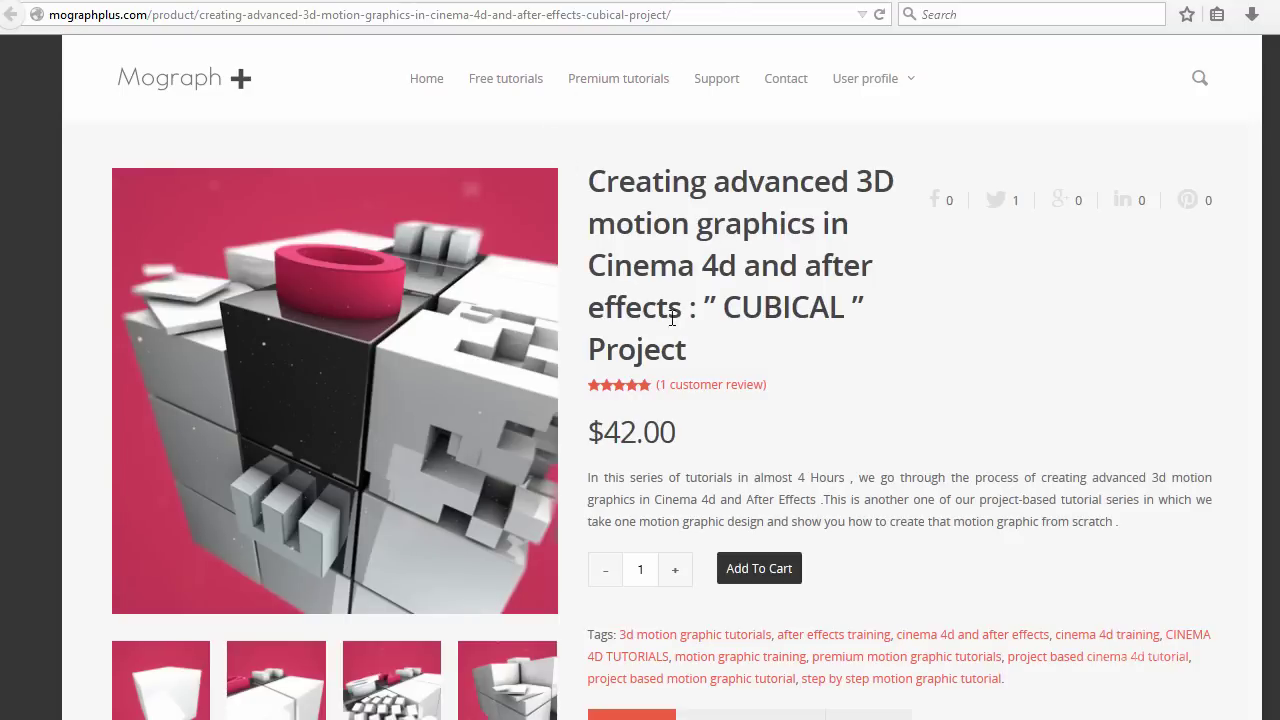
scroll(360, 333, down, 4)
scroll(392, 300, down, 1)
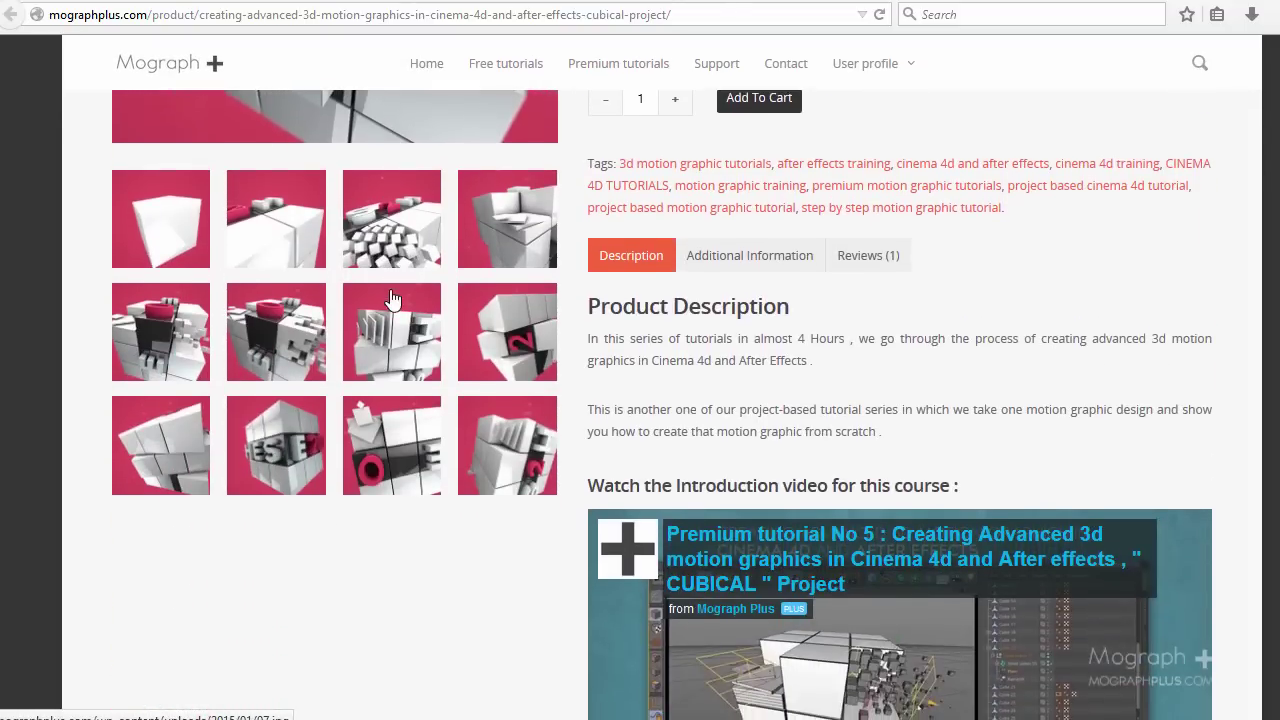
scroll(392, 300, up, 2)
scroll(412, 340, down, 2)
scroll(412, 340, up, 5)
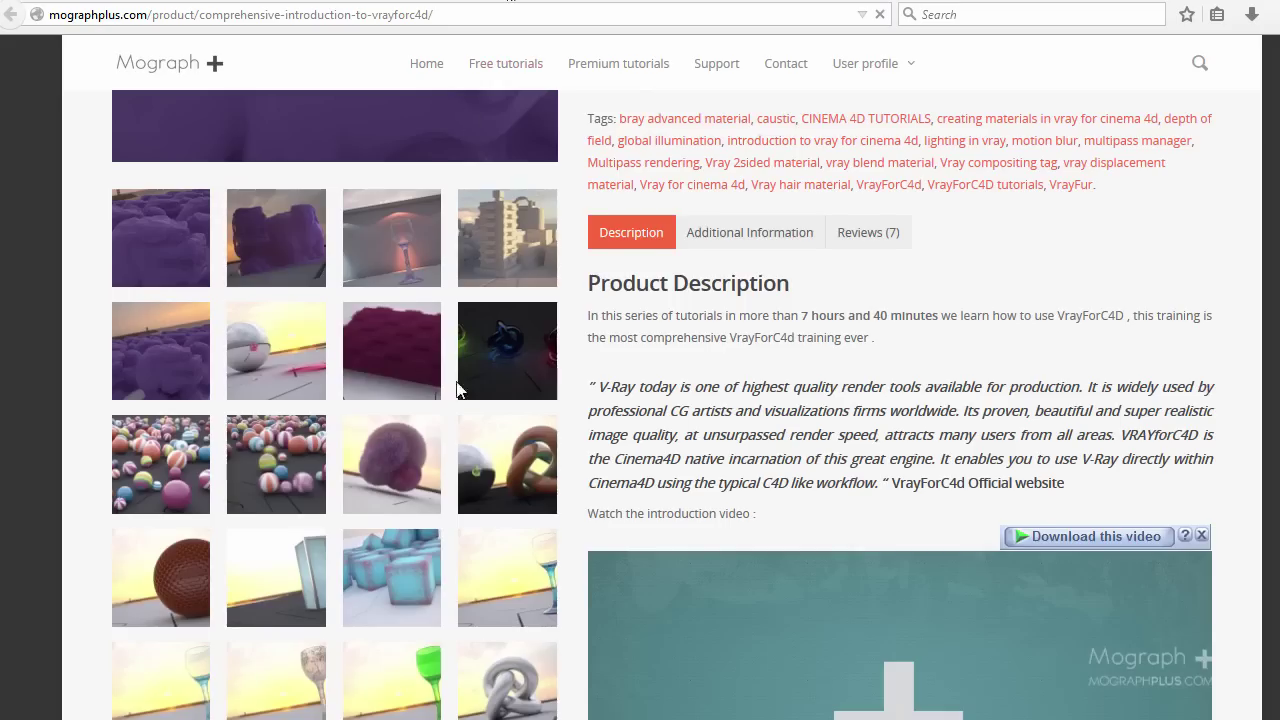
scroll(460, 390, up, 5)
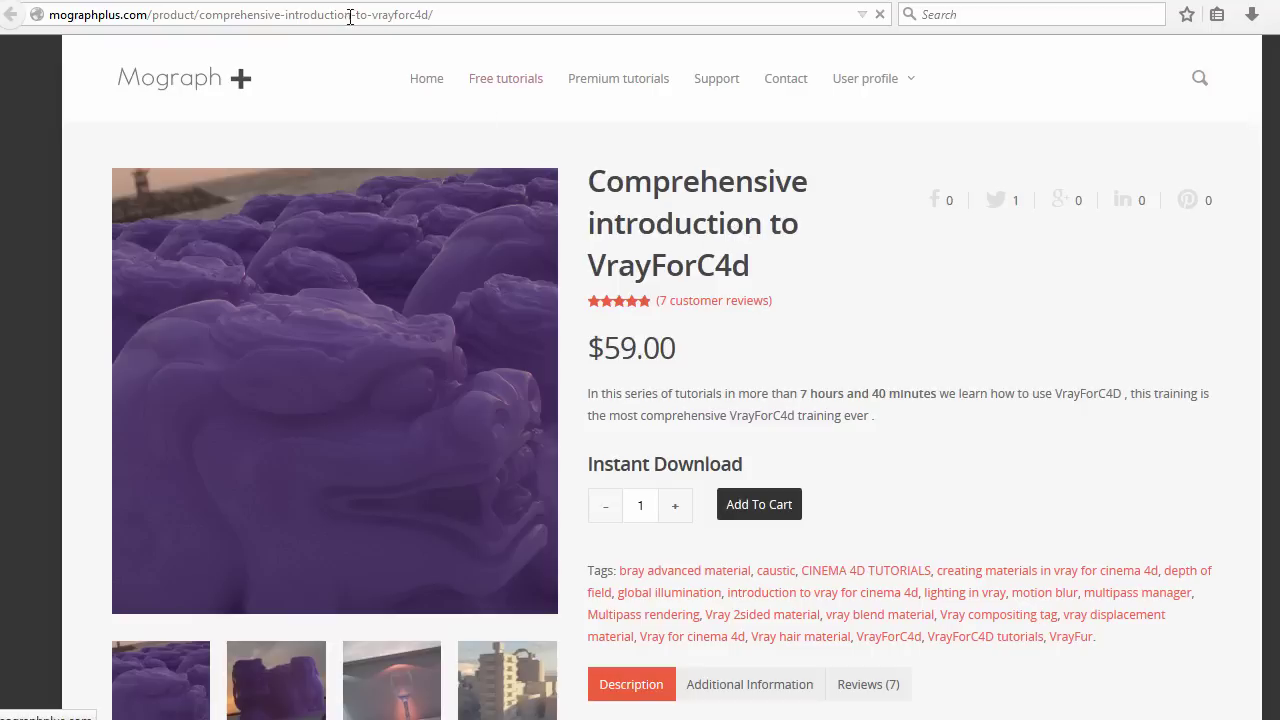
Select the VrayForC4d product page URL and browse its $59.00 material gallery.
click(158, 14)
drag(158, 14, 436, 14)
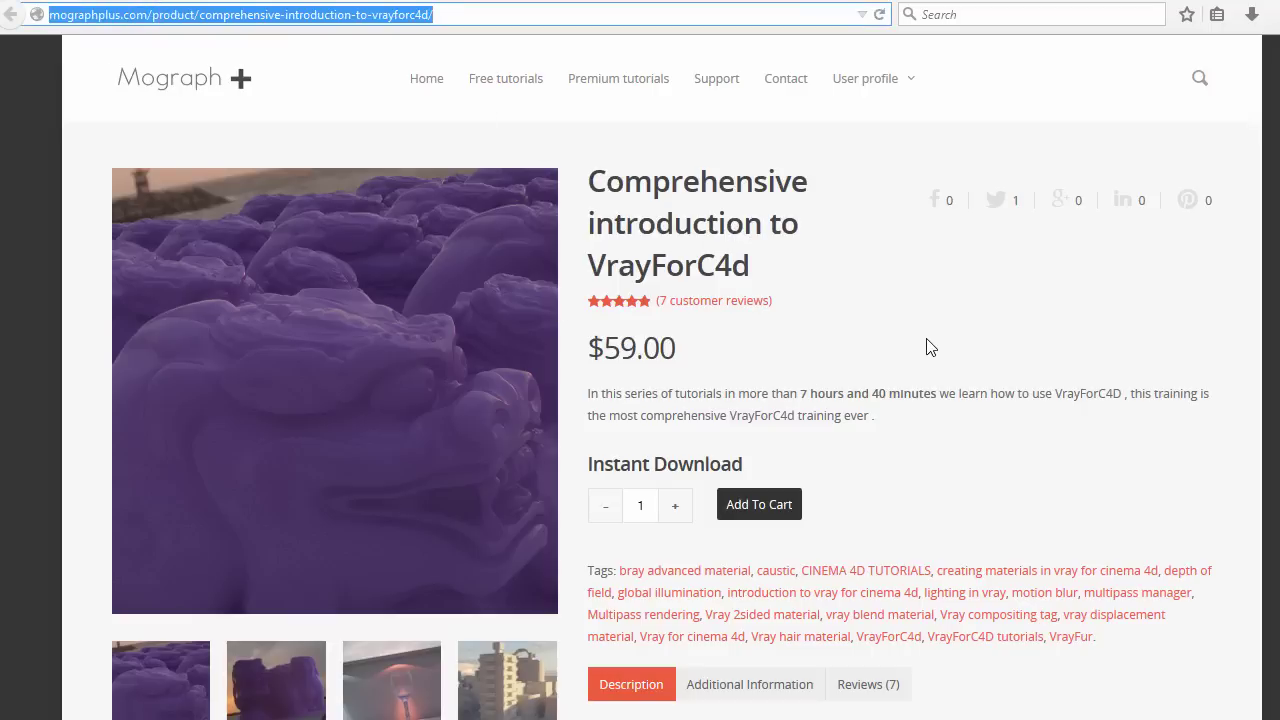
scroll(926, 347, down, 3)
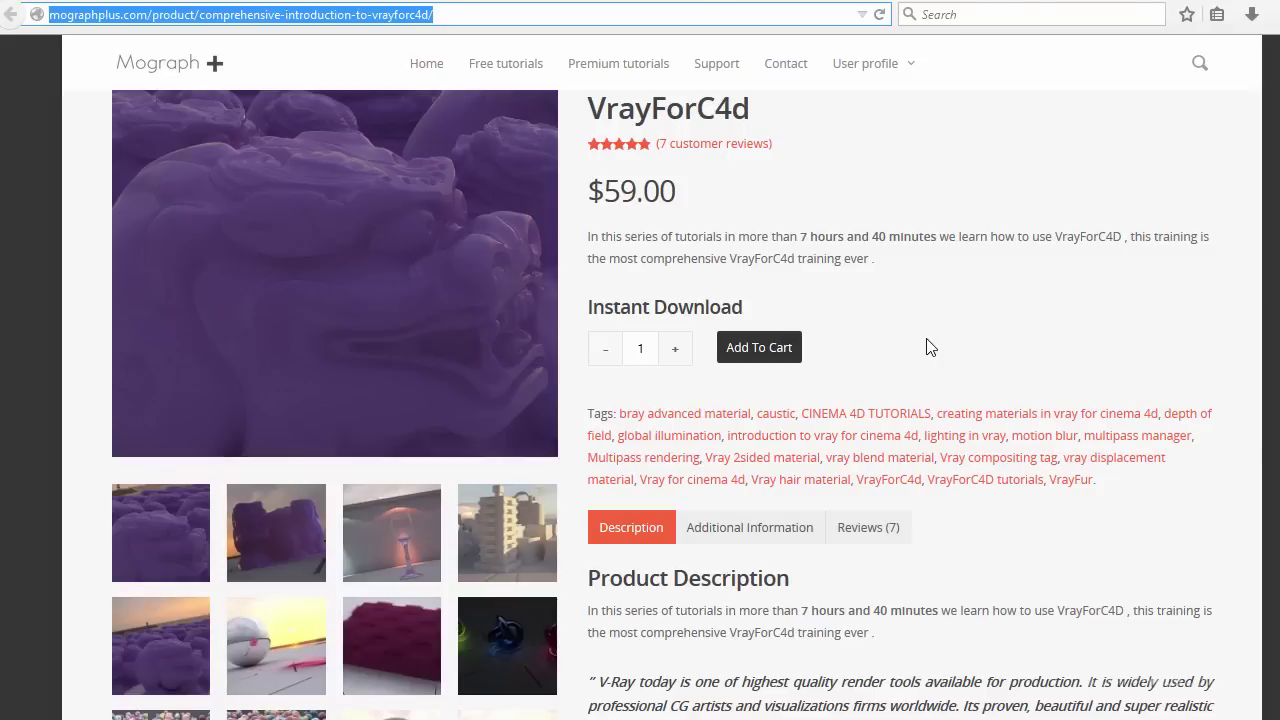
scroll(930, 347, up, 1)
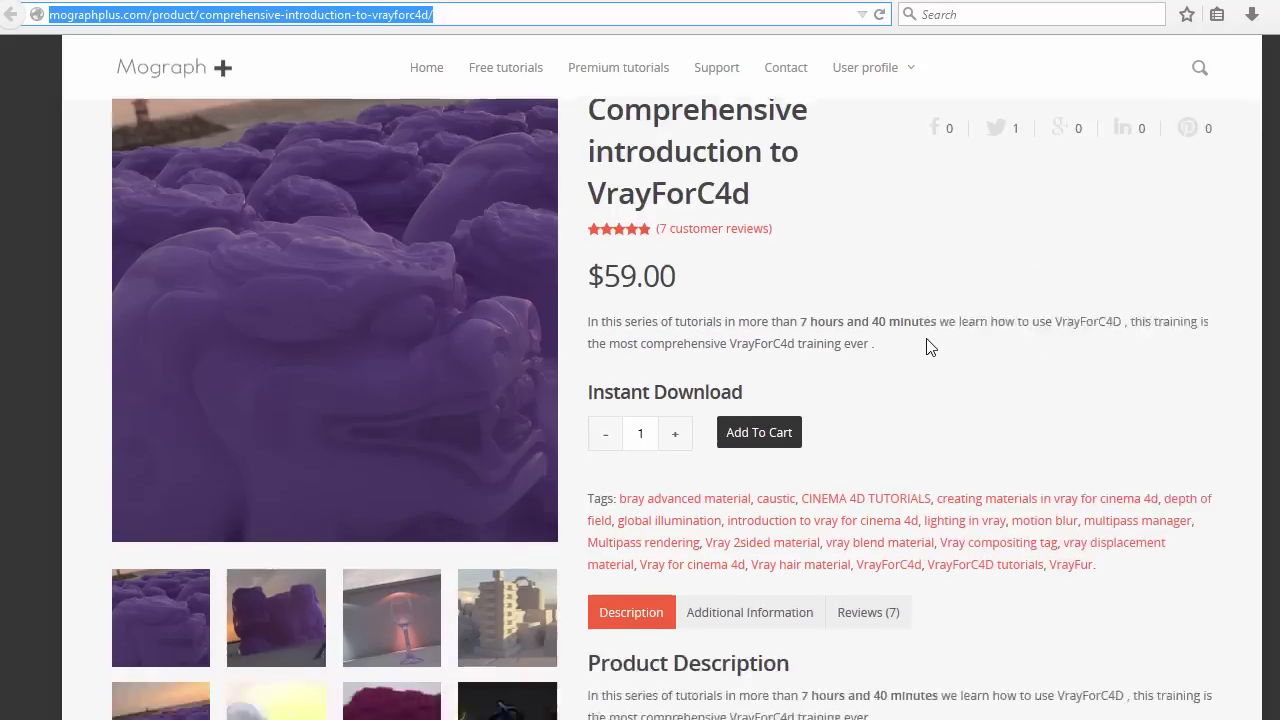
scroll(929, 346, down, 12)
scroll(923, 340, down, 15)
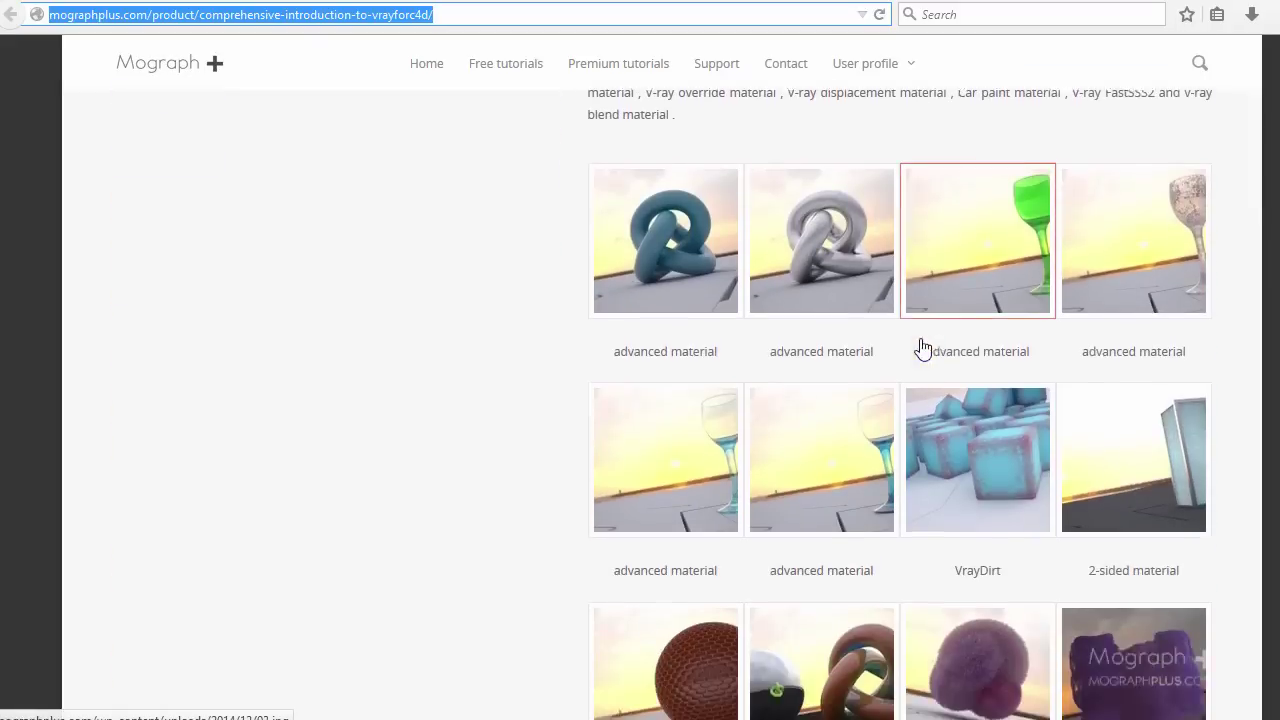